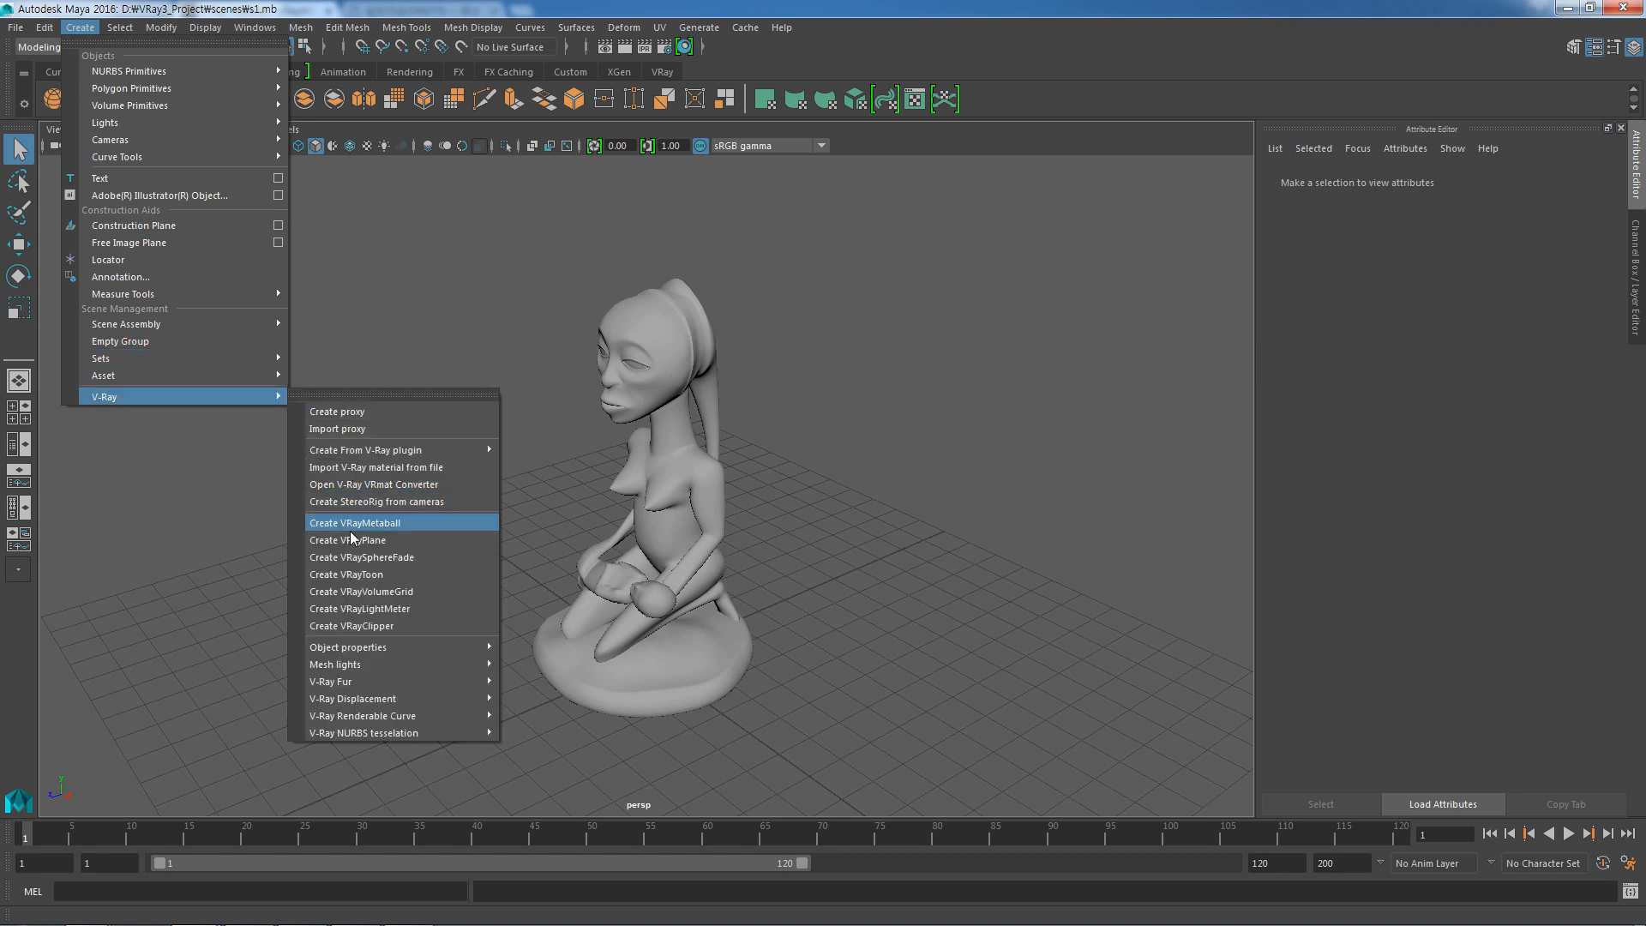
# Create a VRayPlane and move it along the Z axis out from under the statue, then deselect it.
pyautogui.click(360, 541)
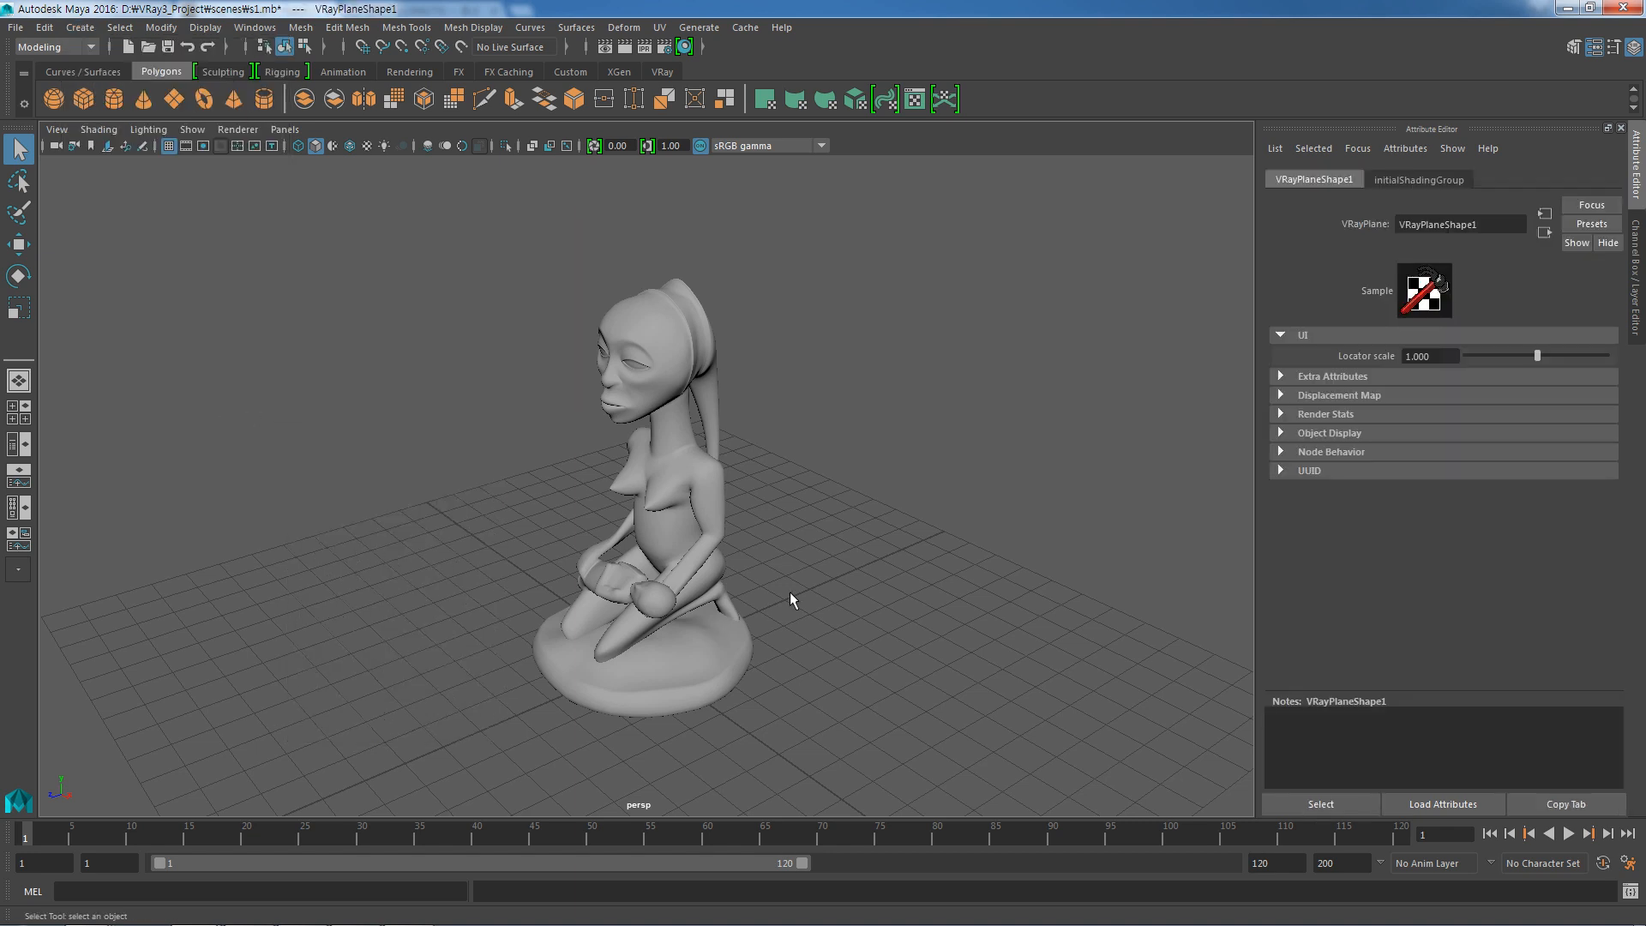
pyautogui.press('w')
pyautogui.moveTo(604, 680); pyautogui.dragTo(858, 598)
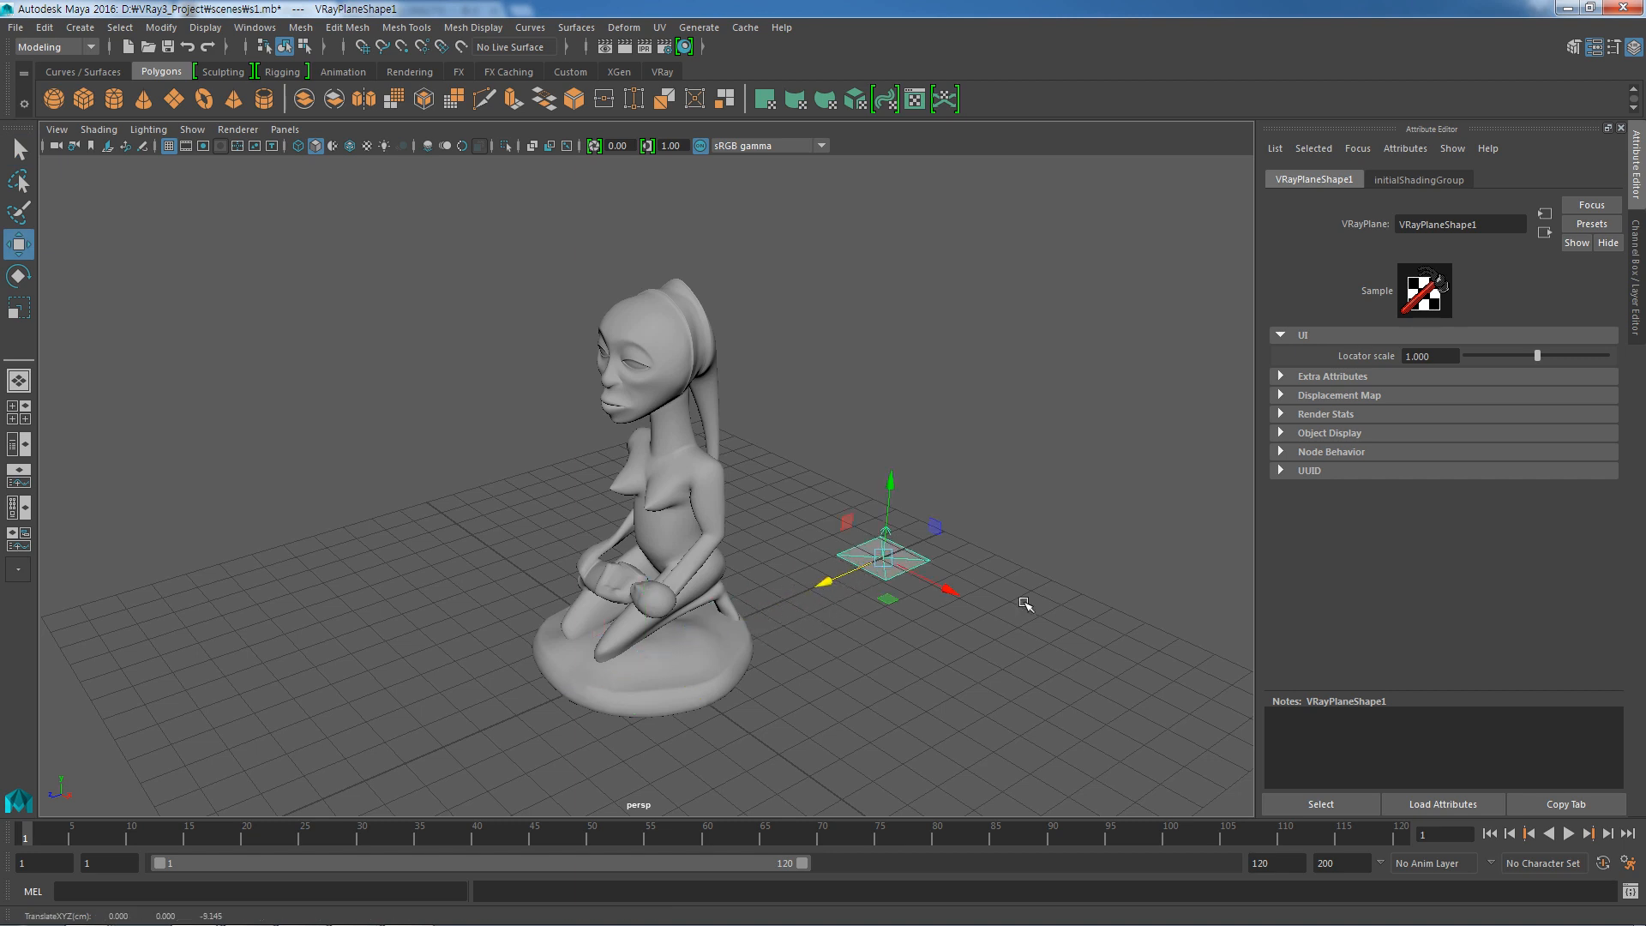
pyautogui.click(1025, 605)
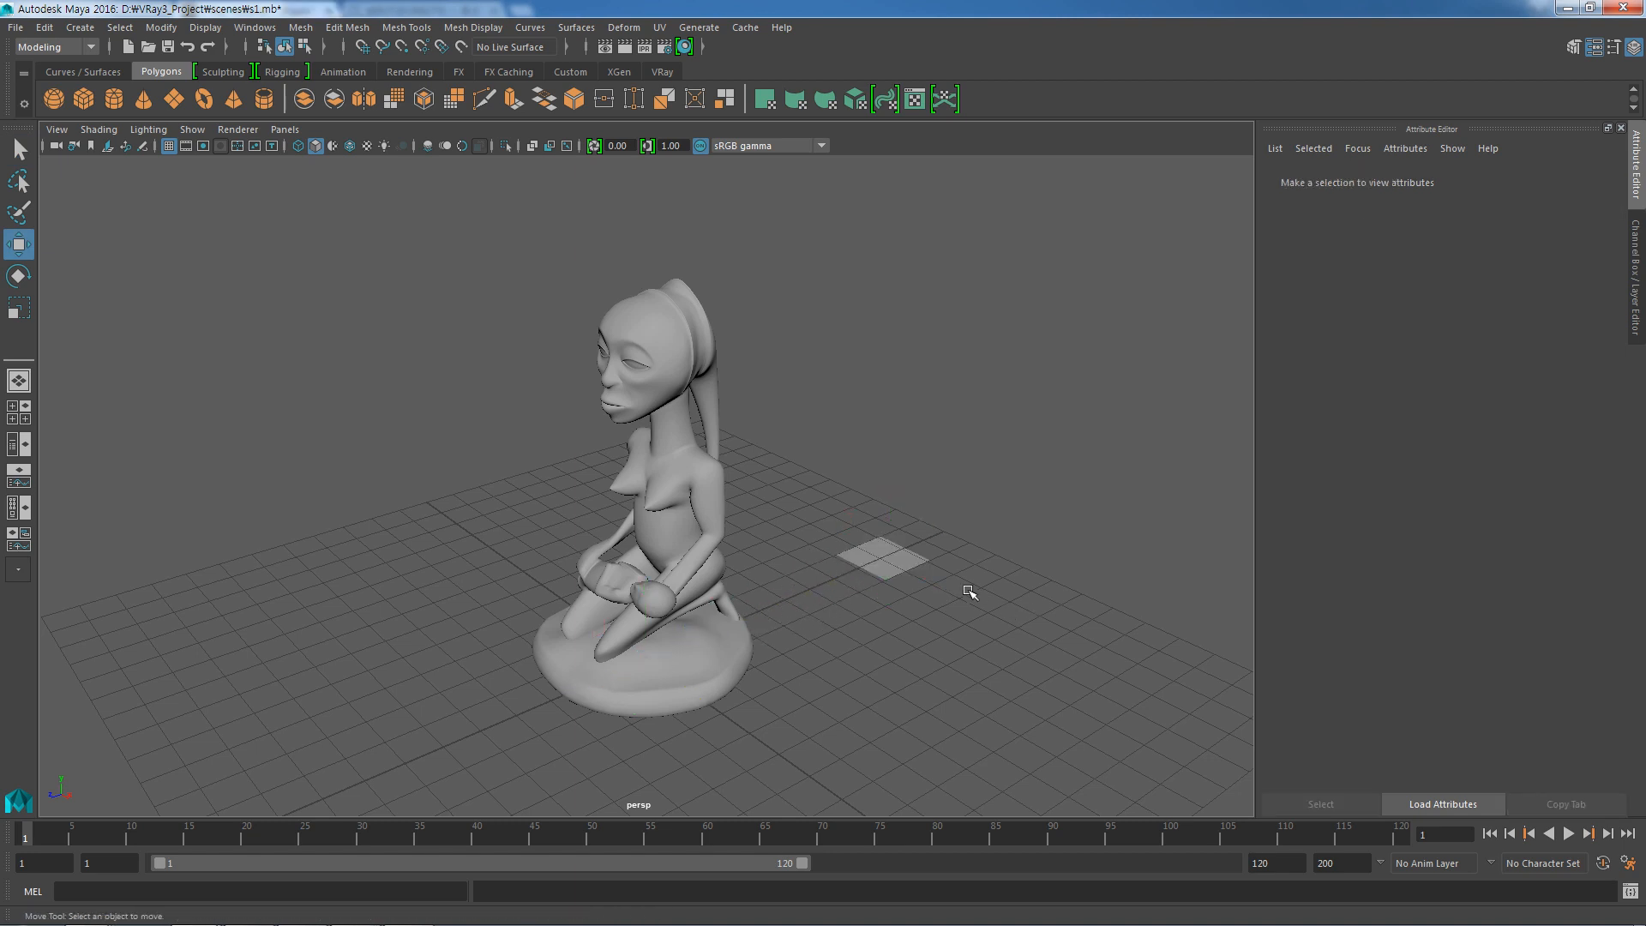
pyautogui.click(898, 566)
pyautogui.click(676, 354)
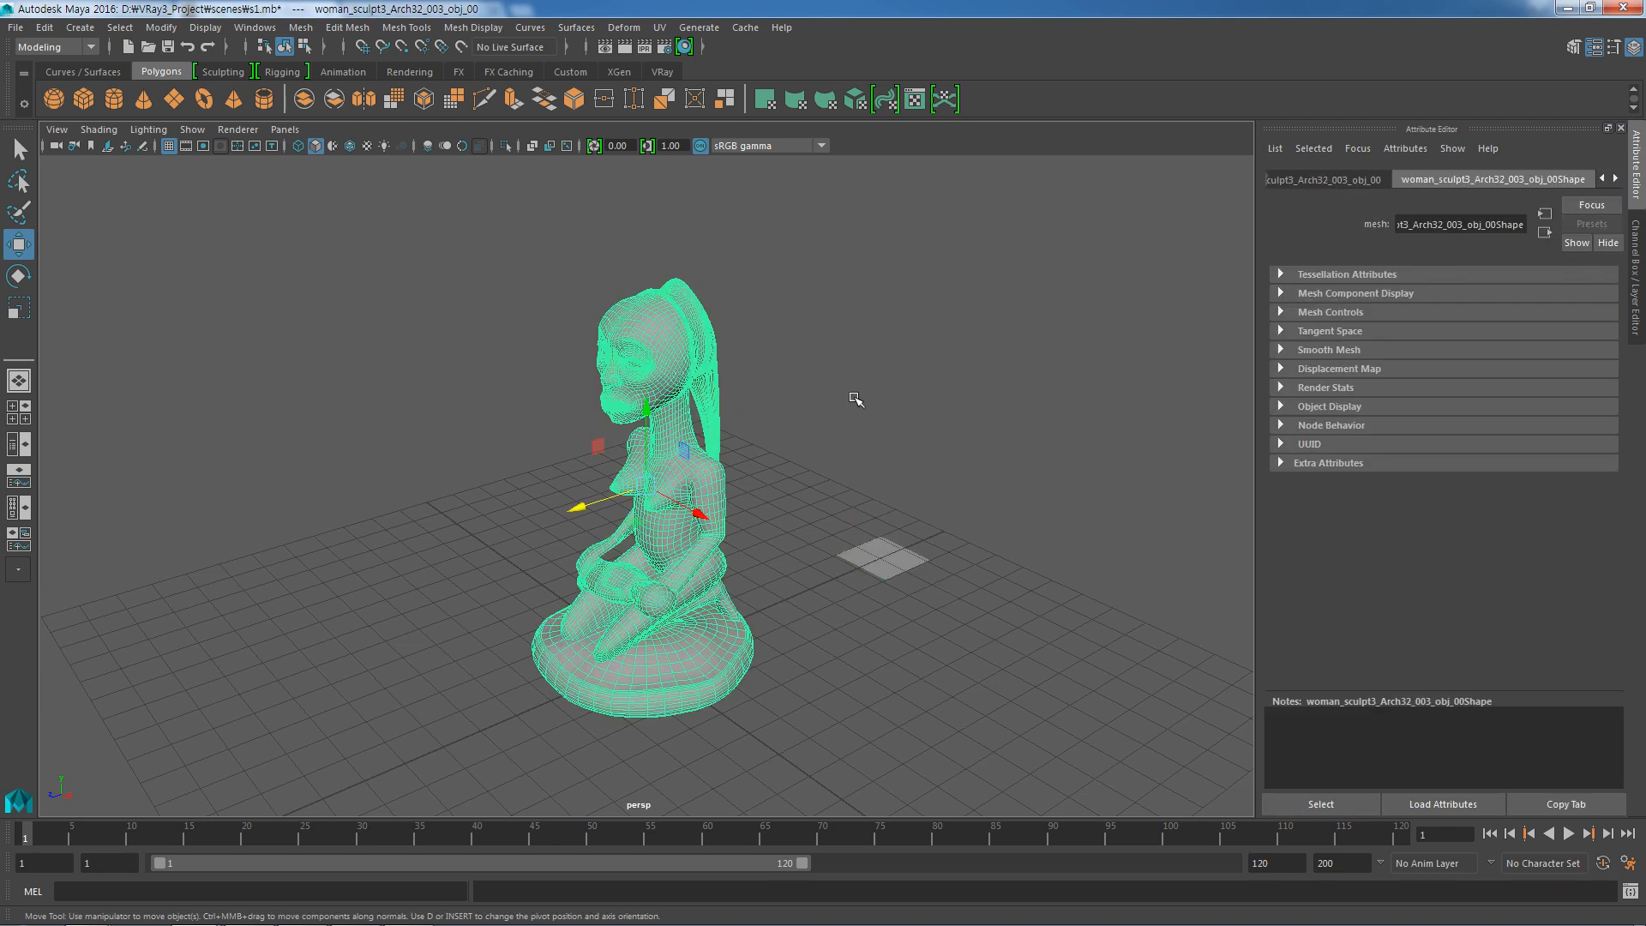
pyautogui.click(886, 423)
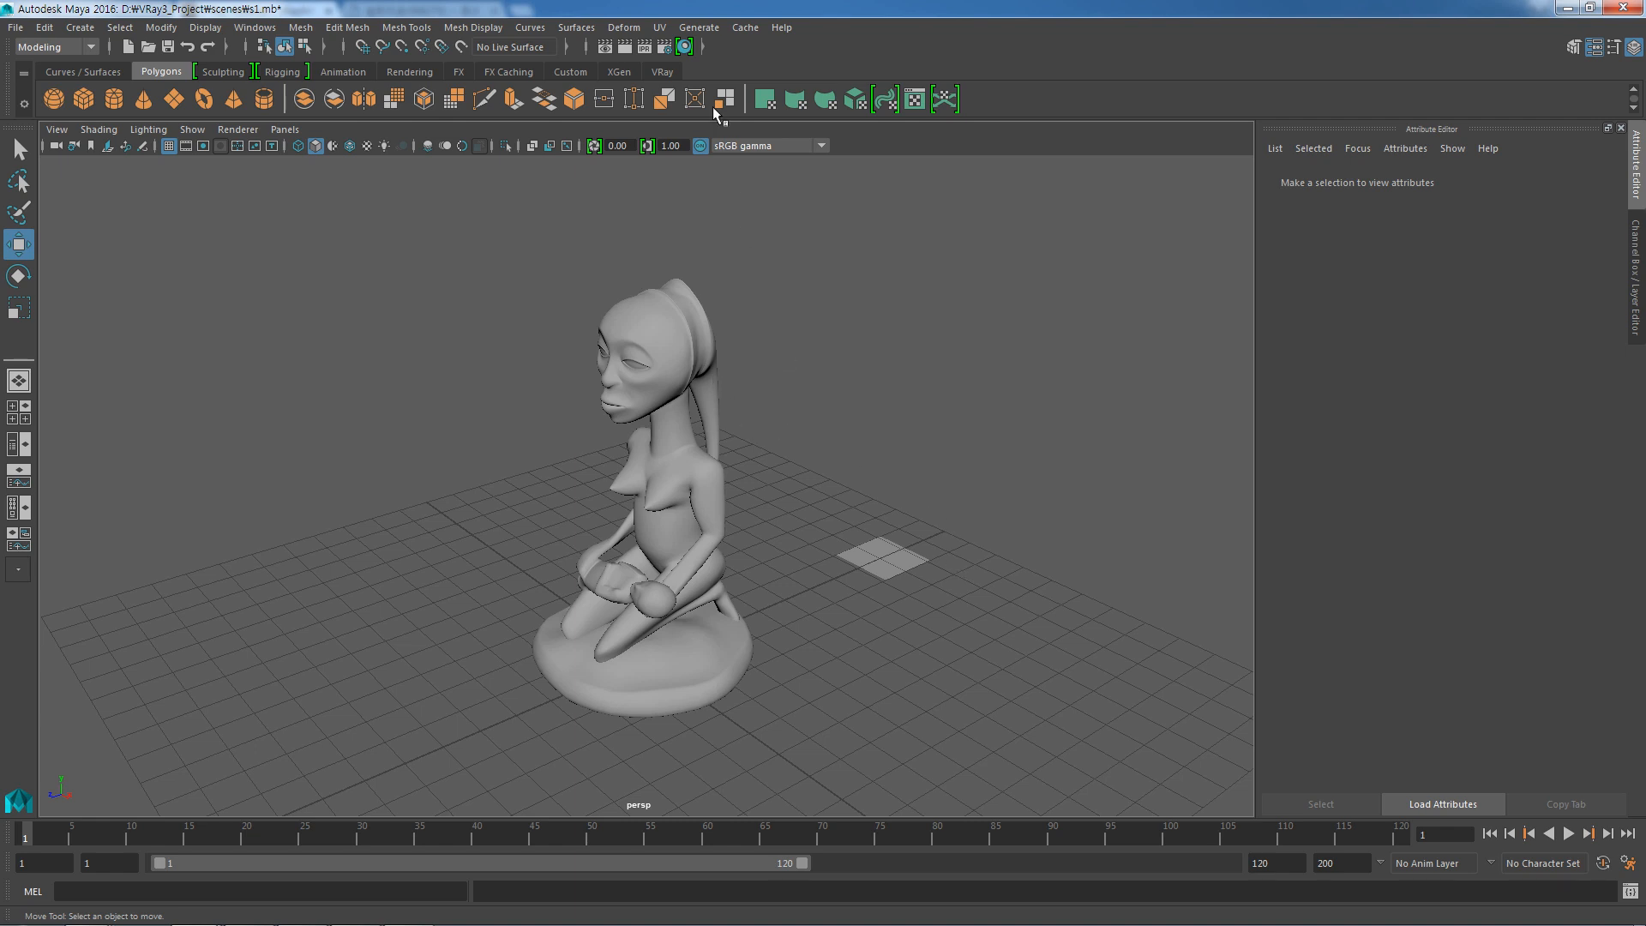
# Create a VRay Mtl in Hypershade and set its diffuse color to red.
pyautogui.click(684, 47)
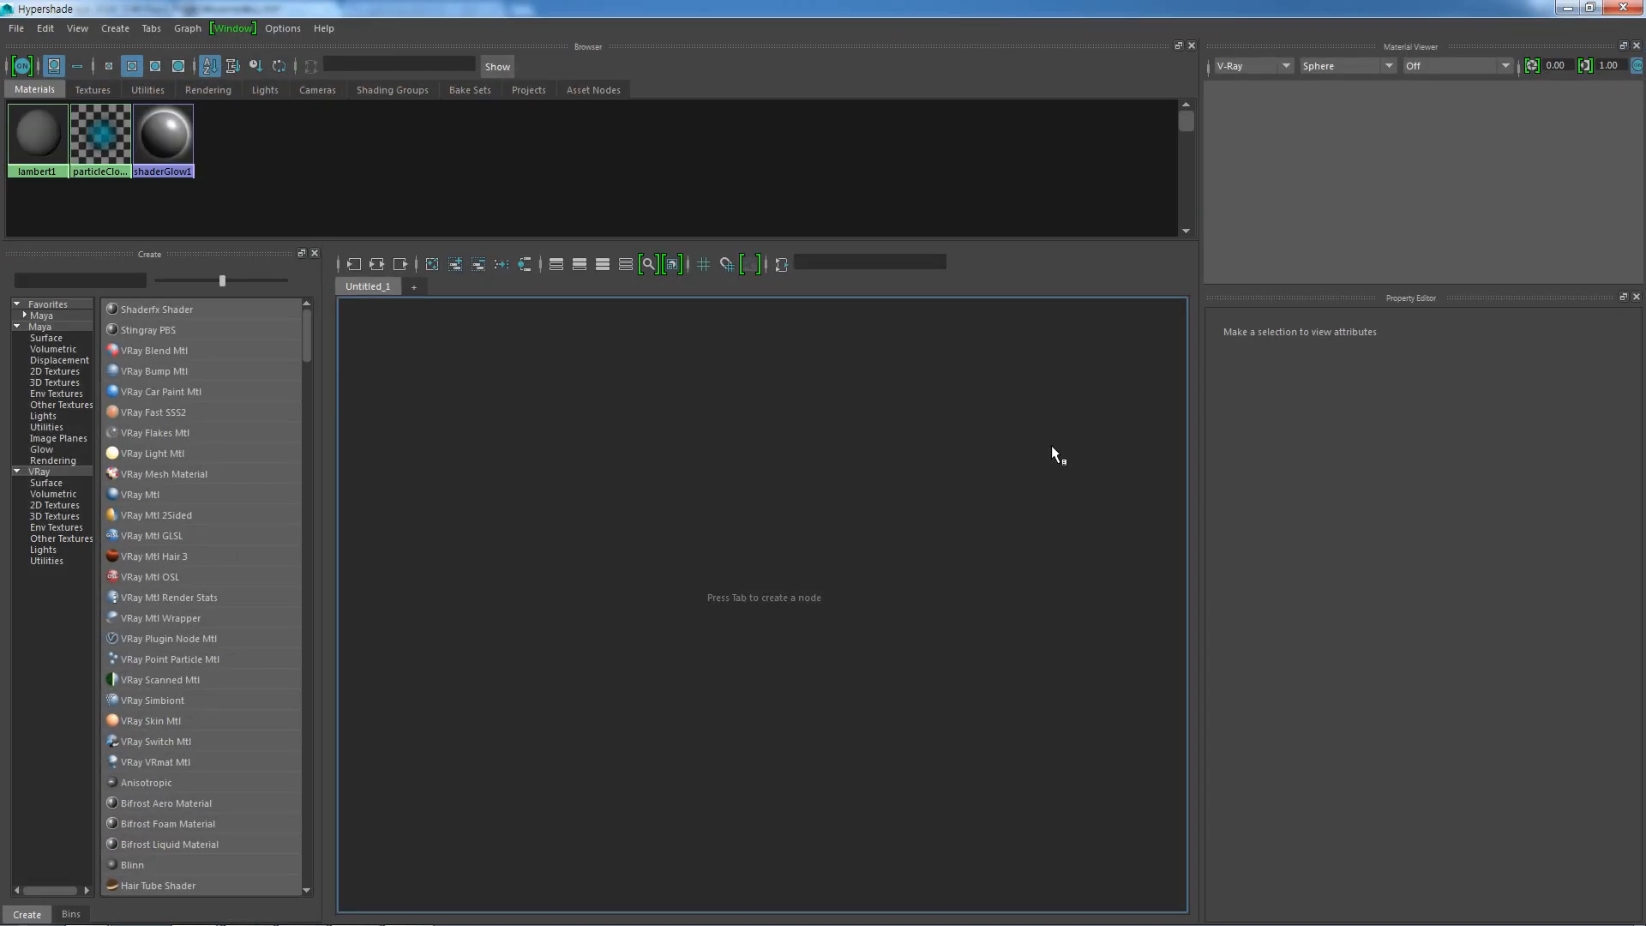
pyautogui.click(177, 495)
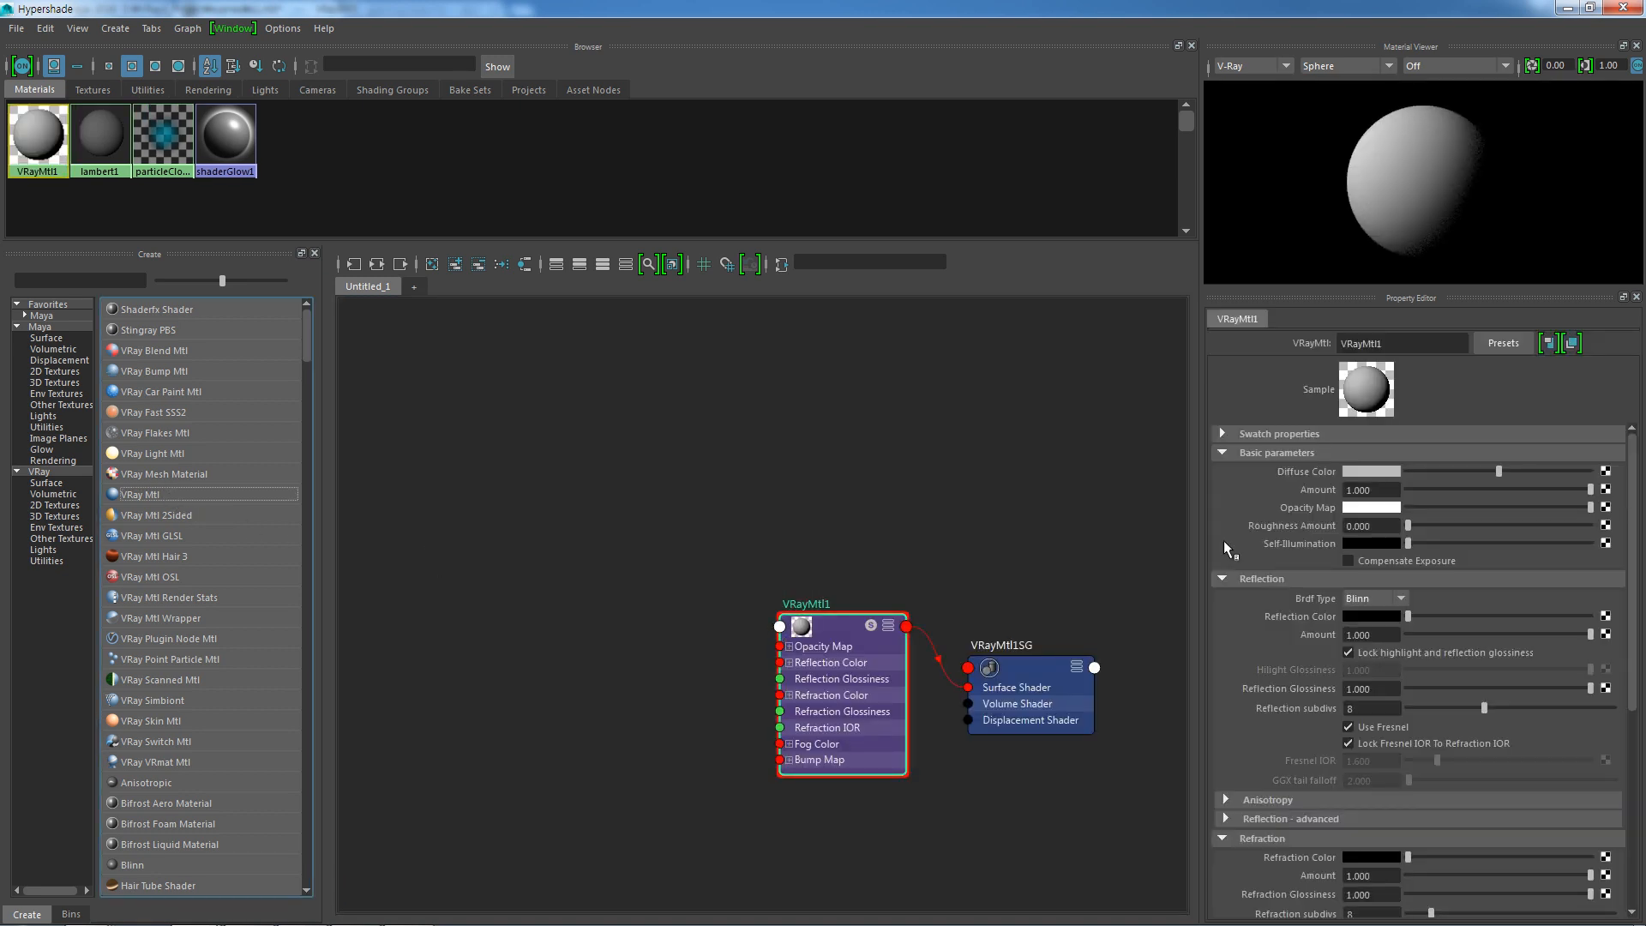
pyautogui.click(1351, 472)
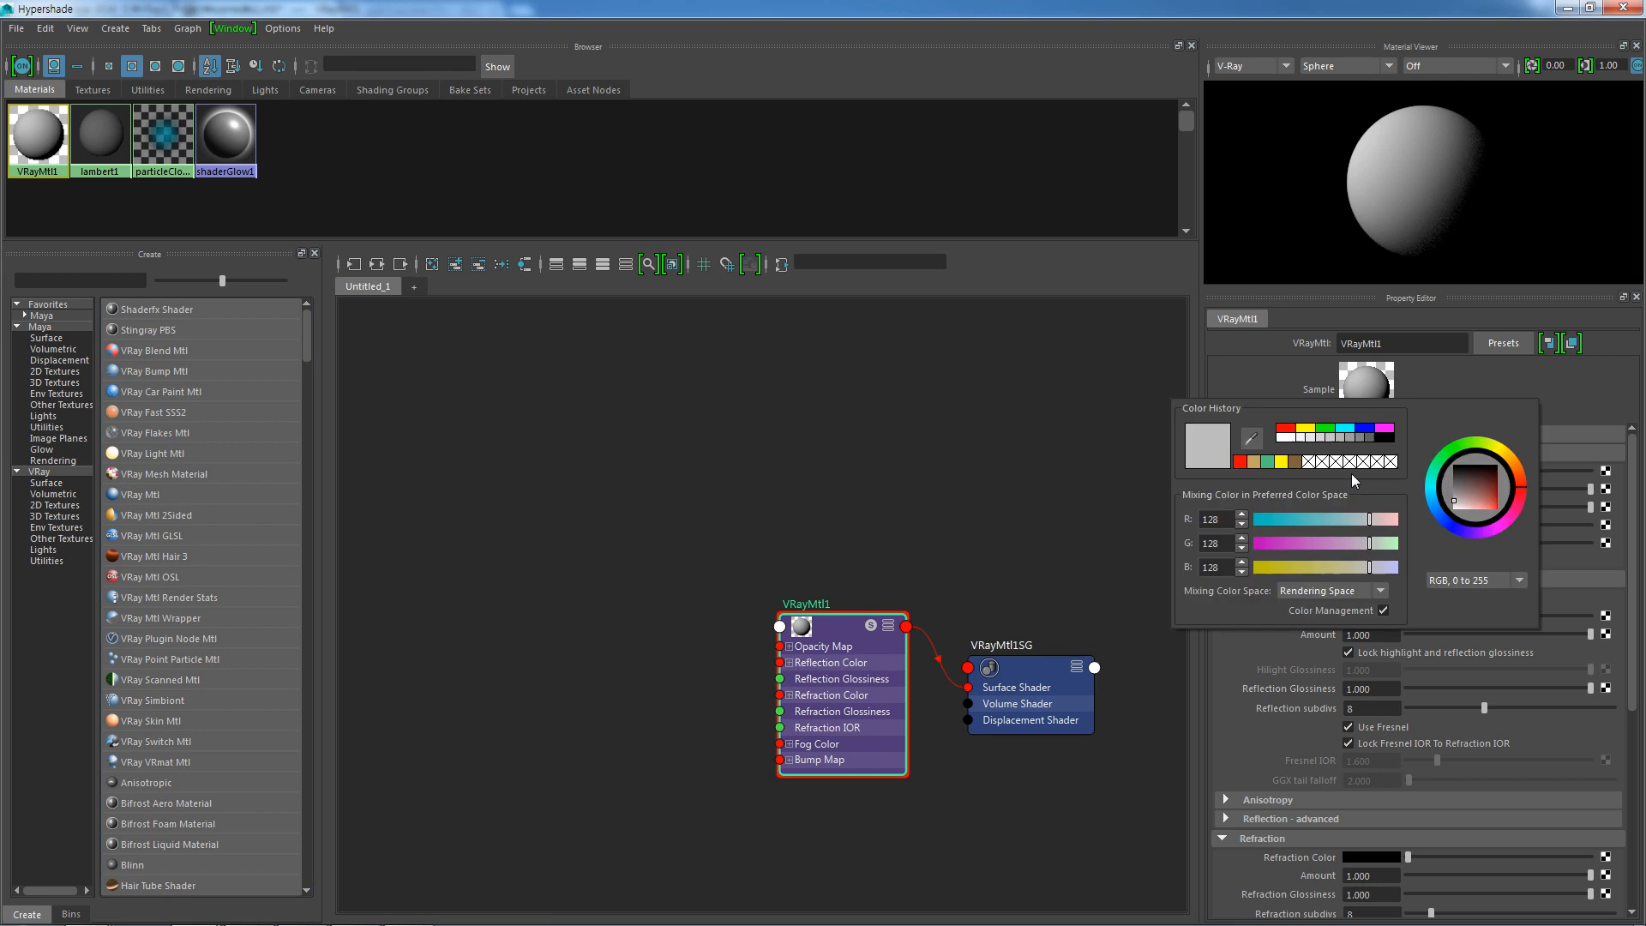
pyautogui.click(1285, 428)
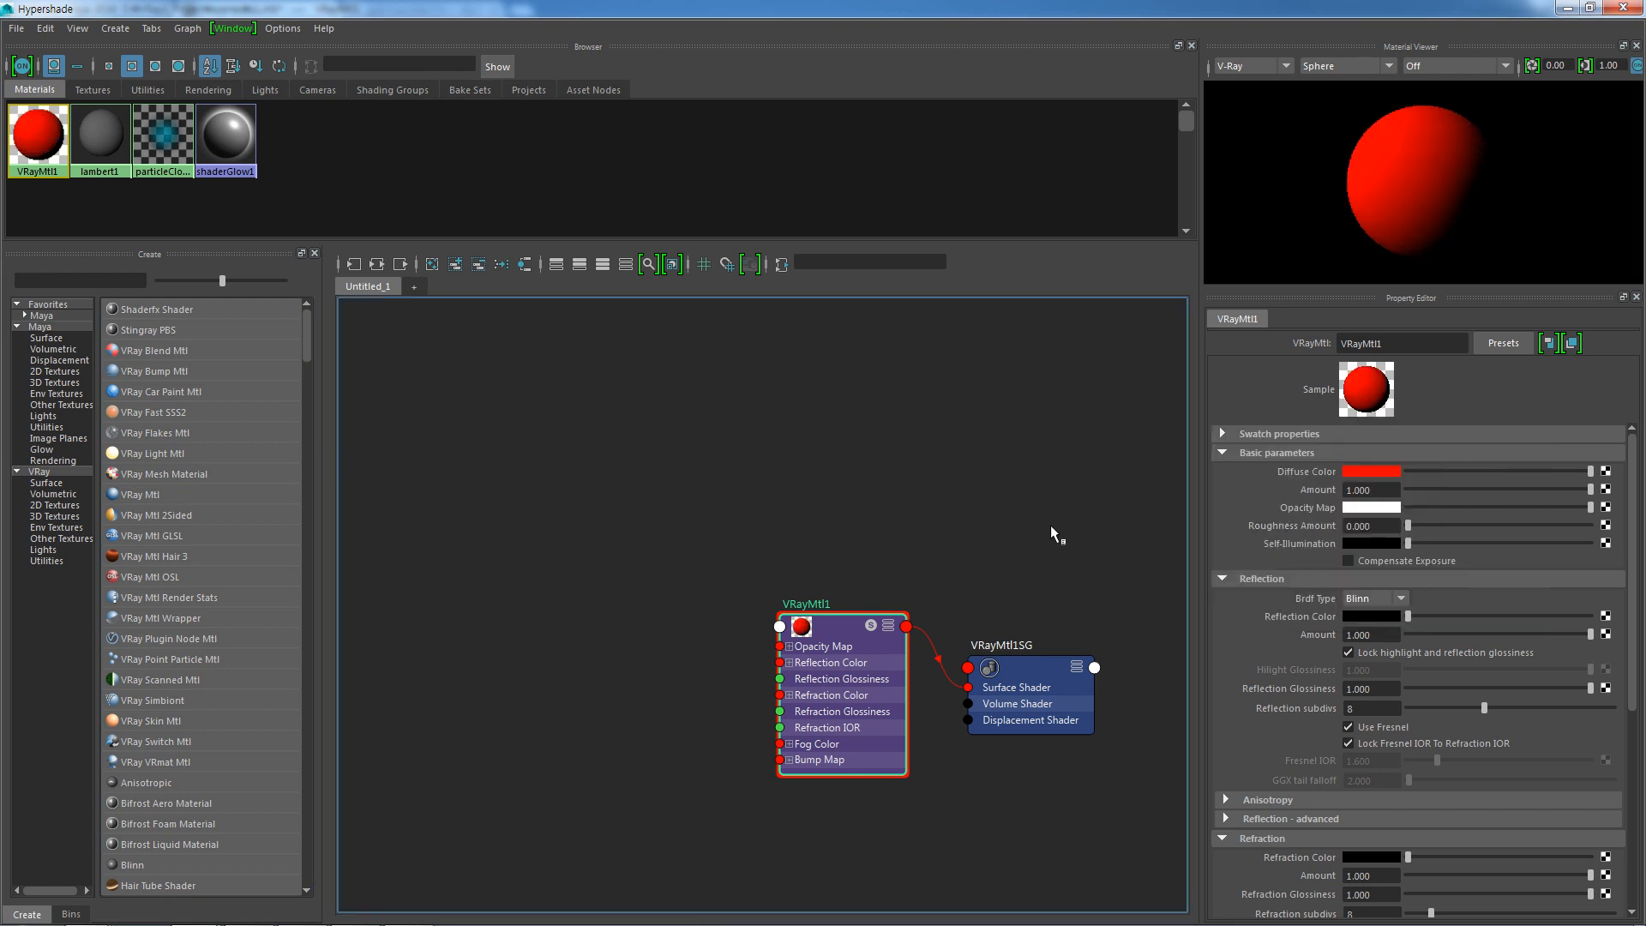
# Raise the red material's reflection color to full white.
pyautogui.click(1223, 578)
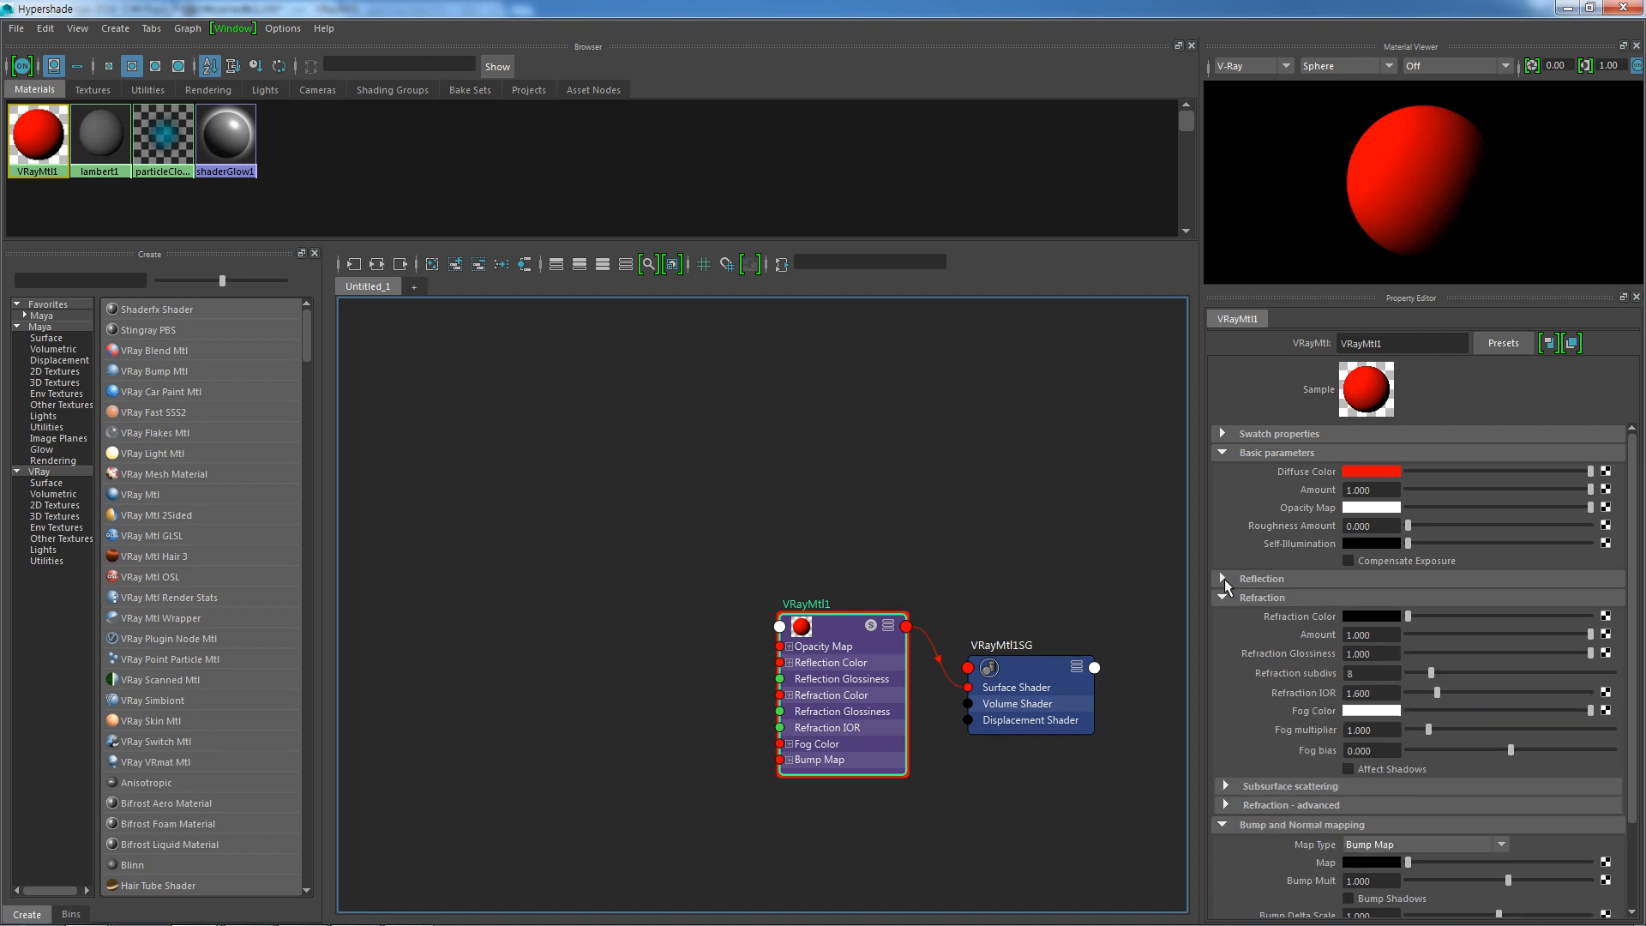
pyautogui.click(1224, 579)
pyautogui.moveTo(1408, 619); pyautogui.dragTo(1593, 619)
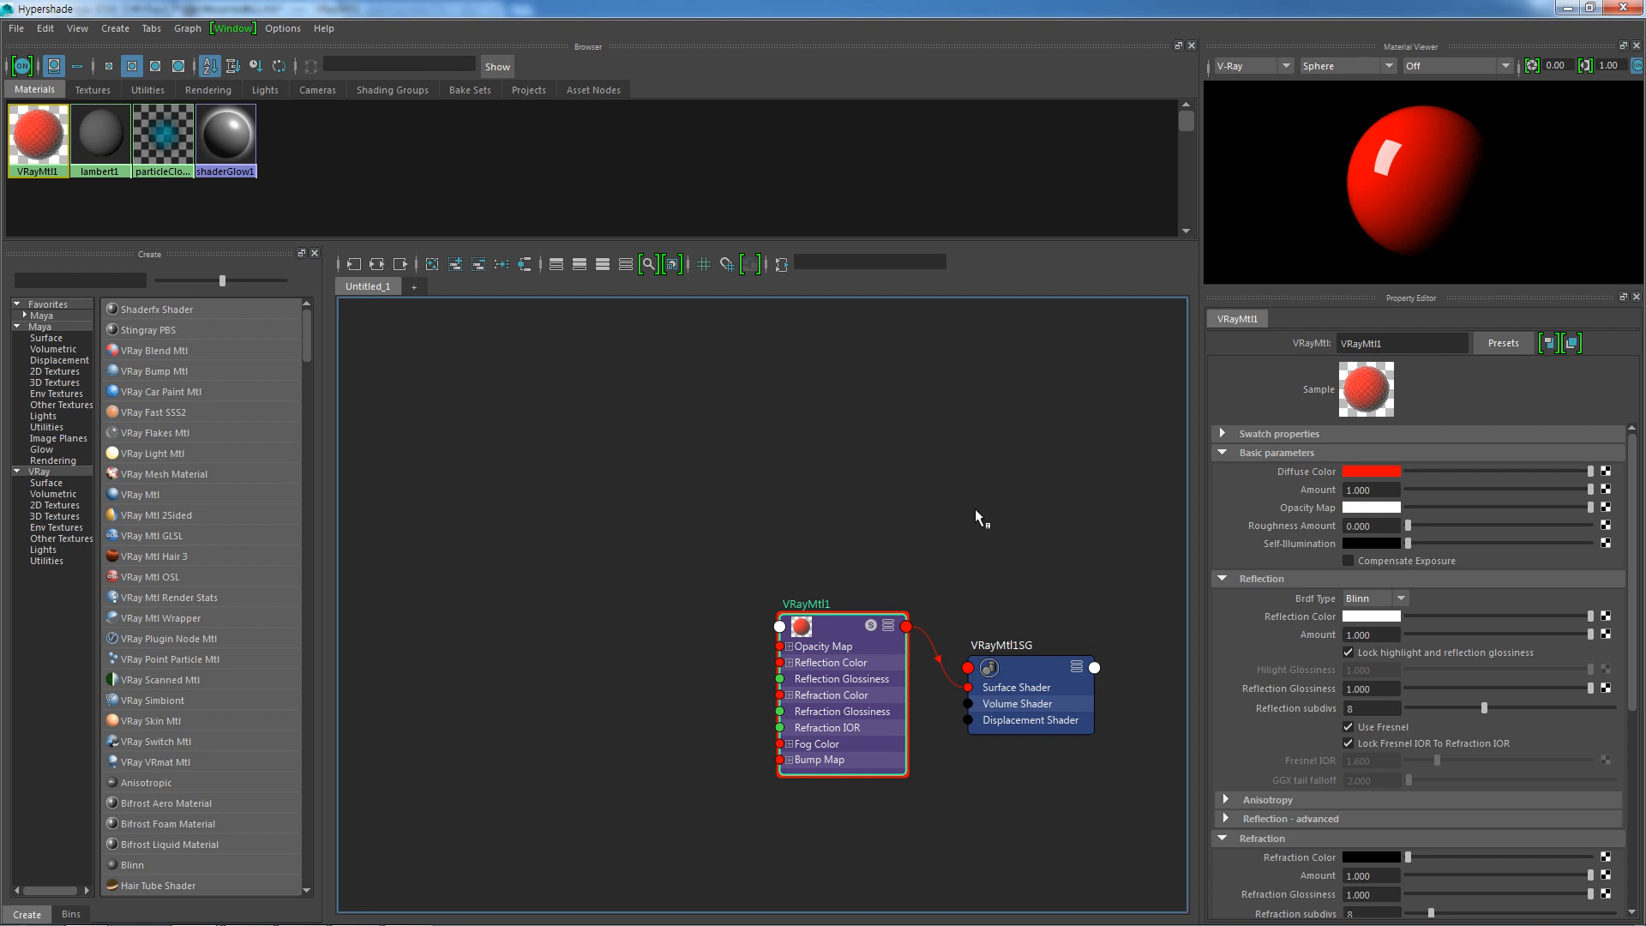
# Clear the Hypershade graph and create a second VRay Mtl with a blue diffuse color and a full white reflection color.
pyautogui.click(433, 263)
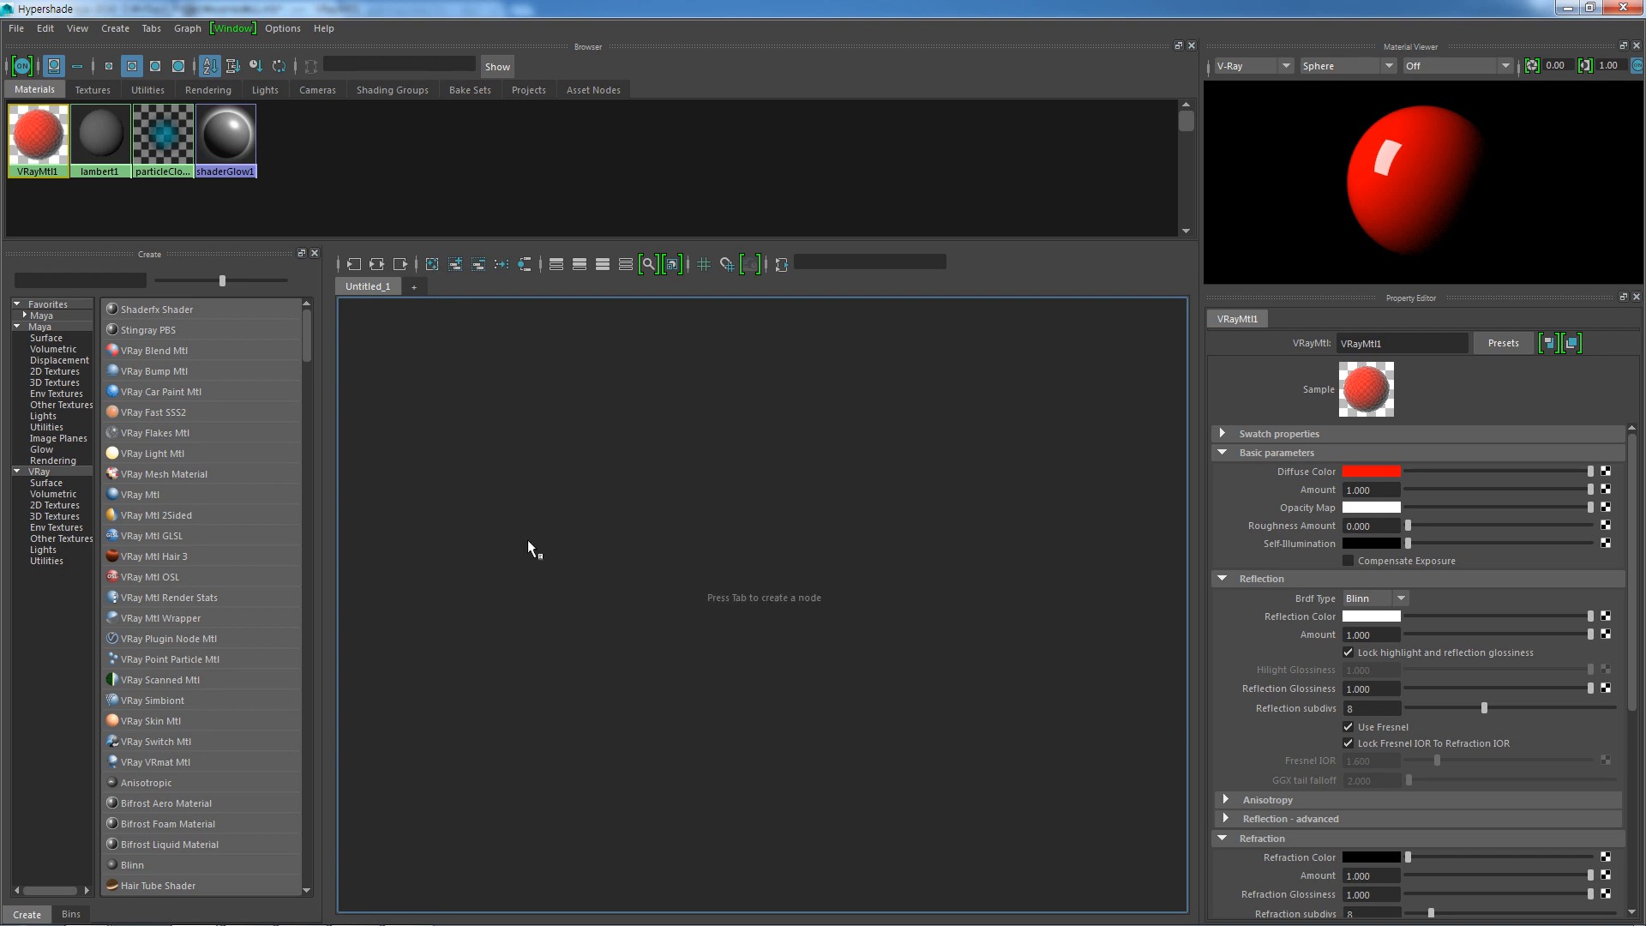
pyautogui.click(146, 493)
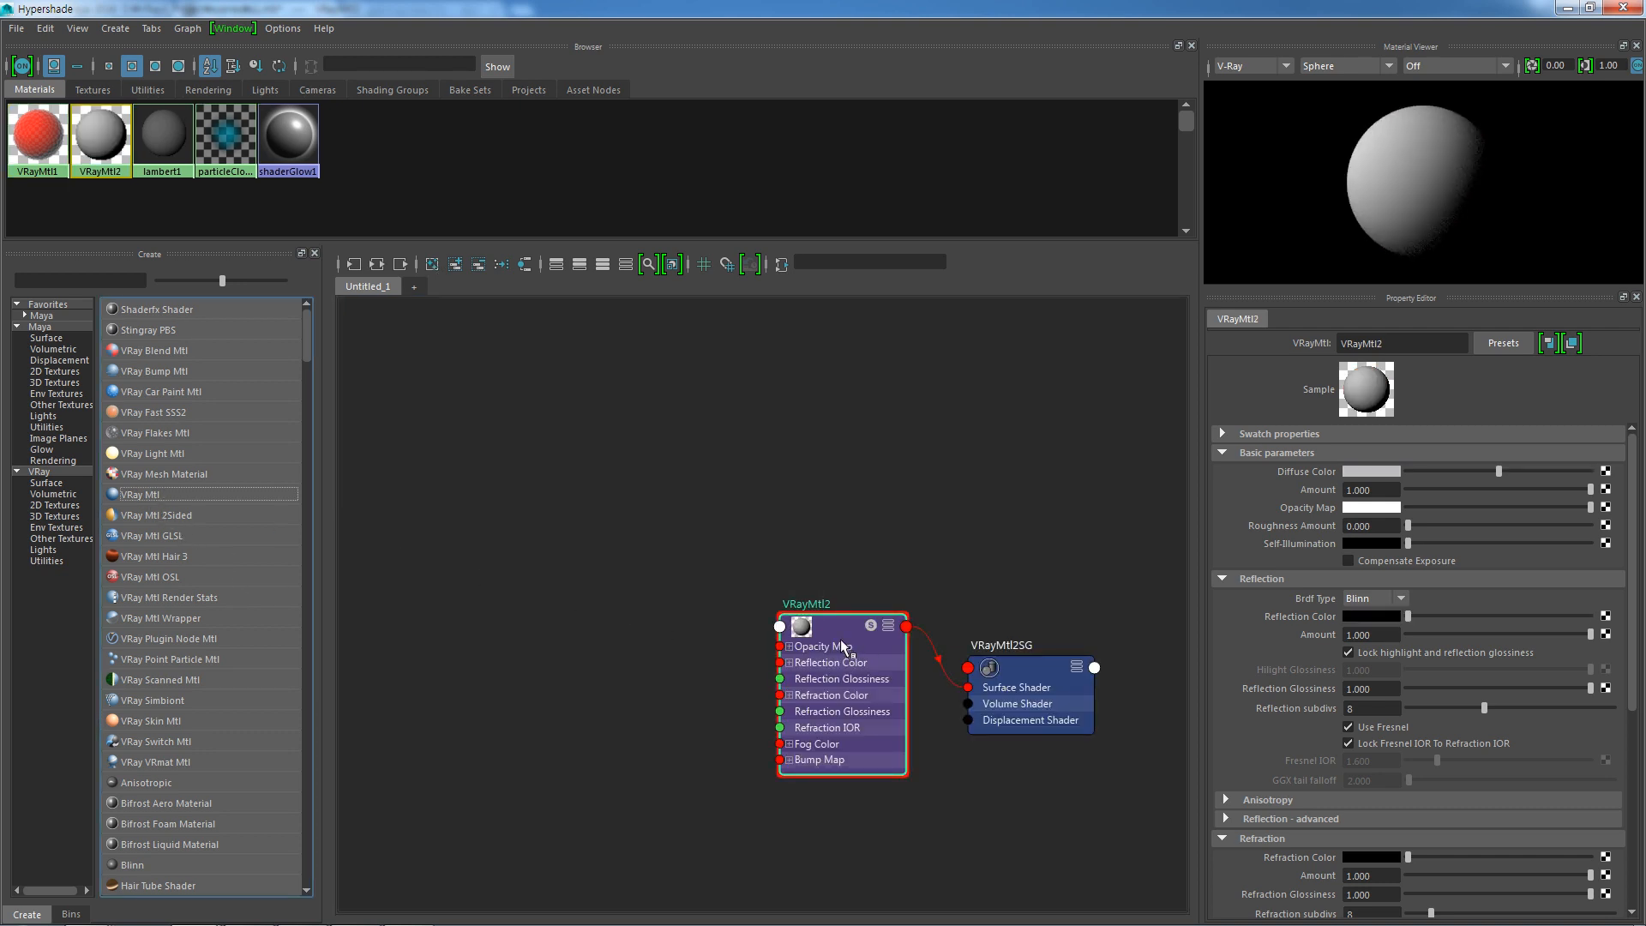
pyautogui.click(1373, 470)
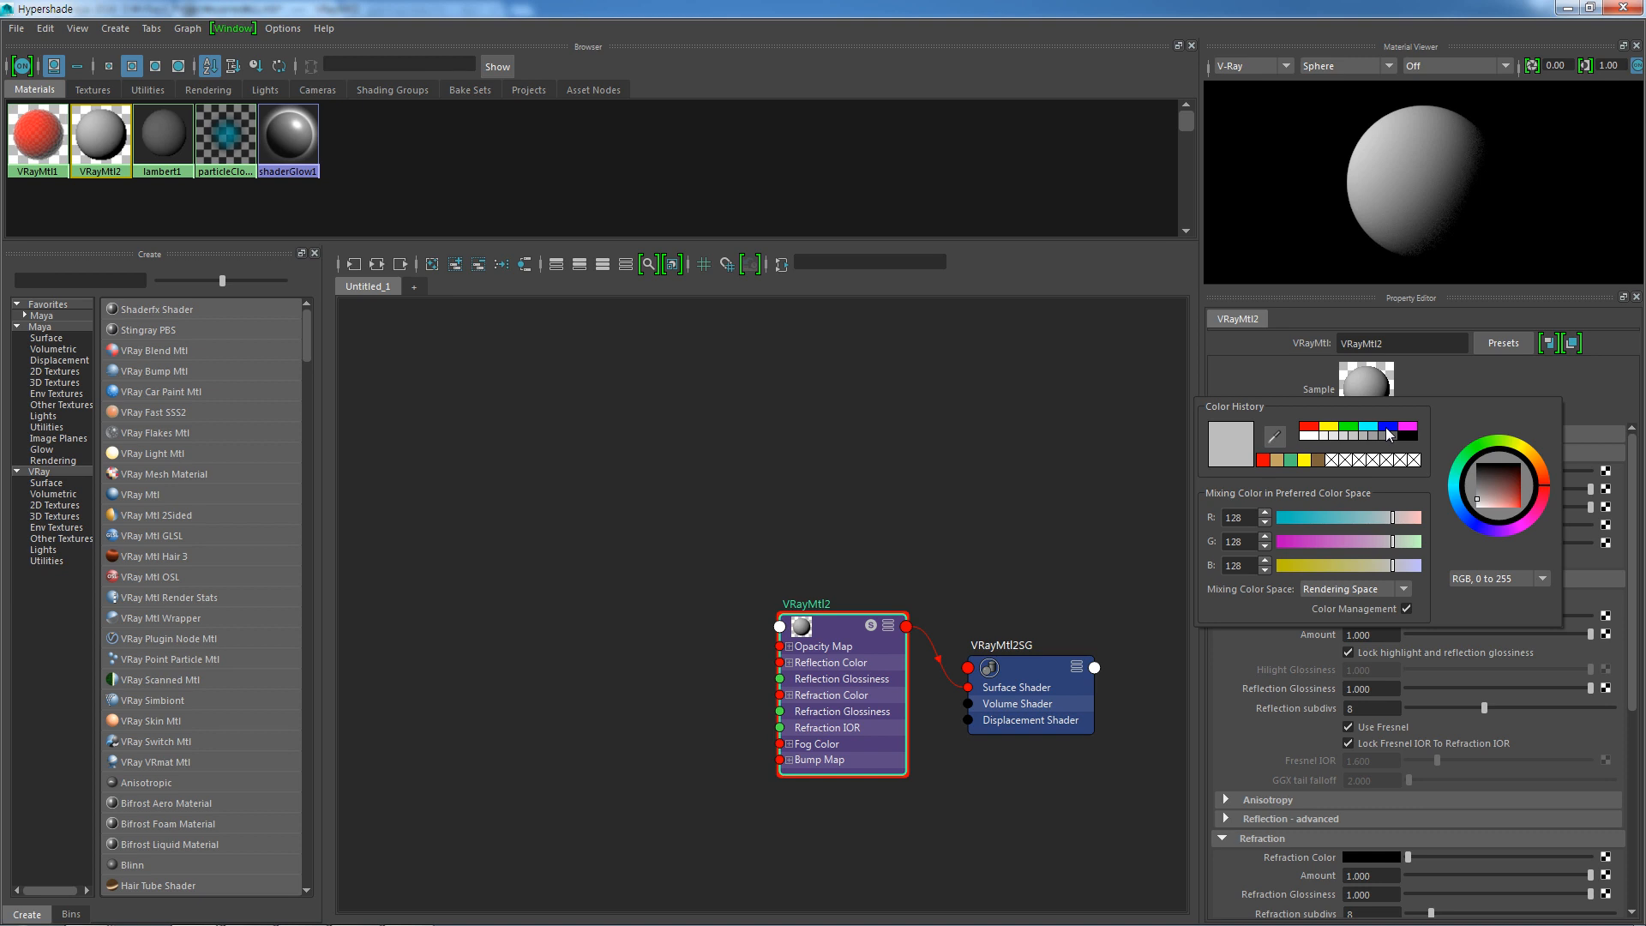
pyautogui.click(1351, 427)
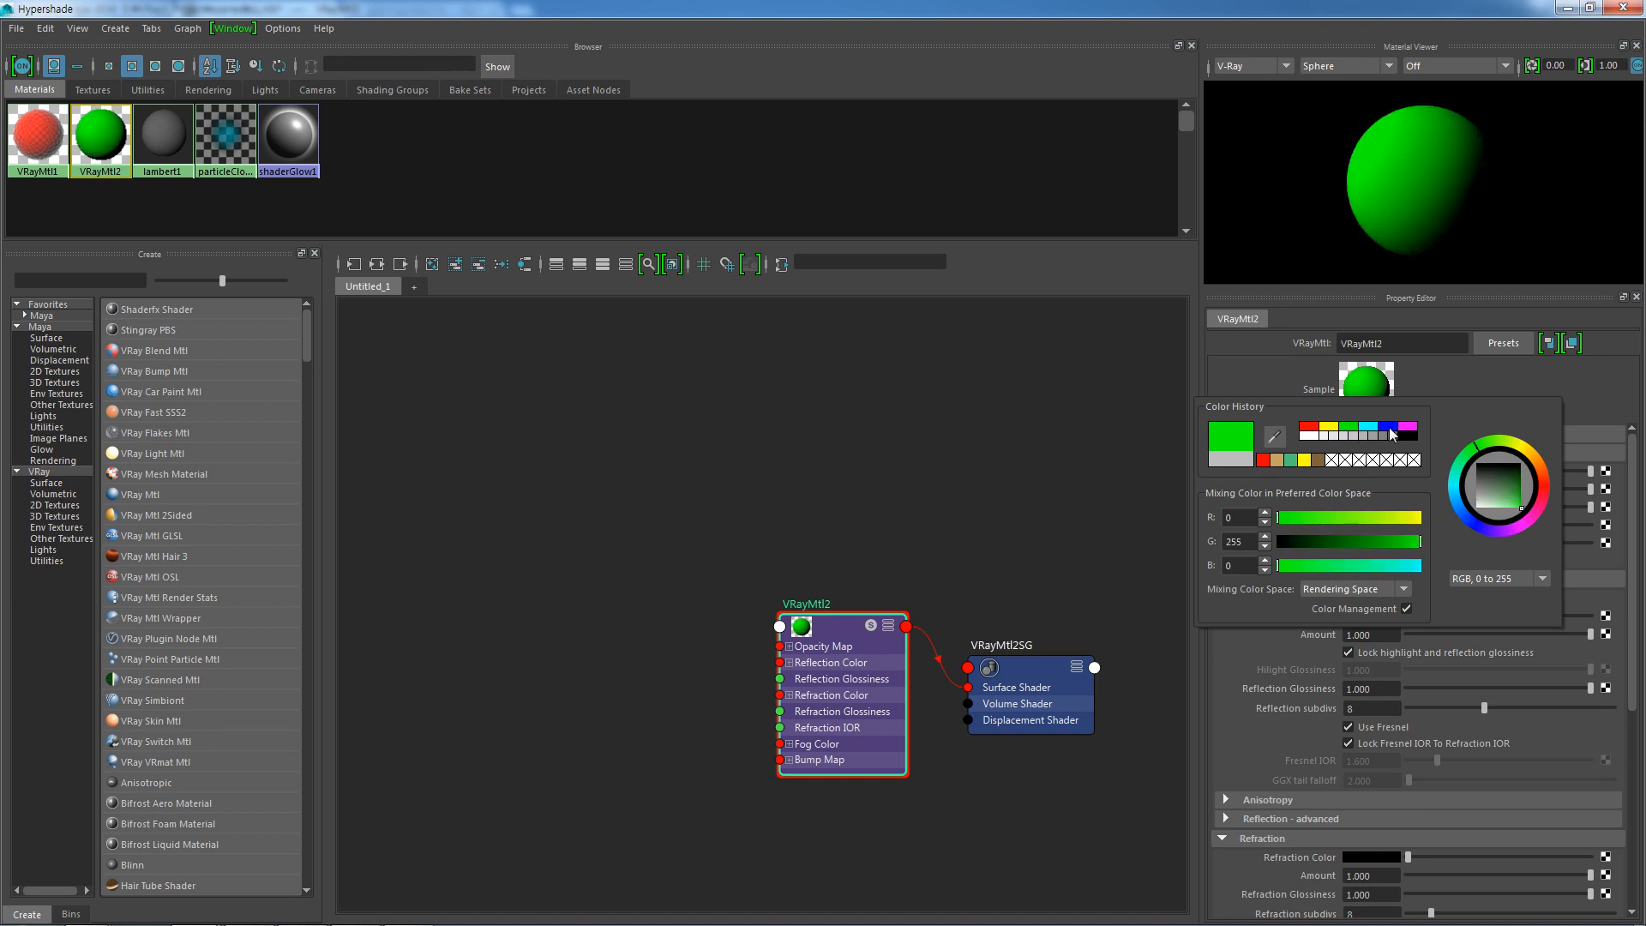
pyautogui.click(1389, 427)
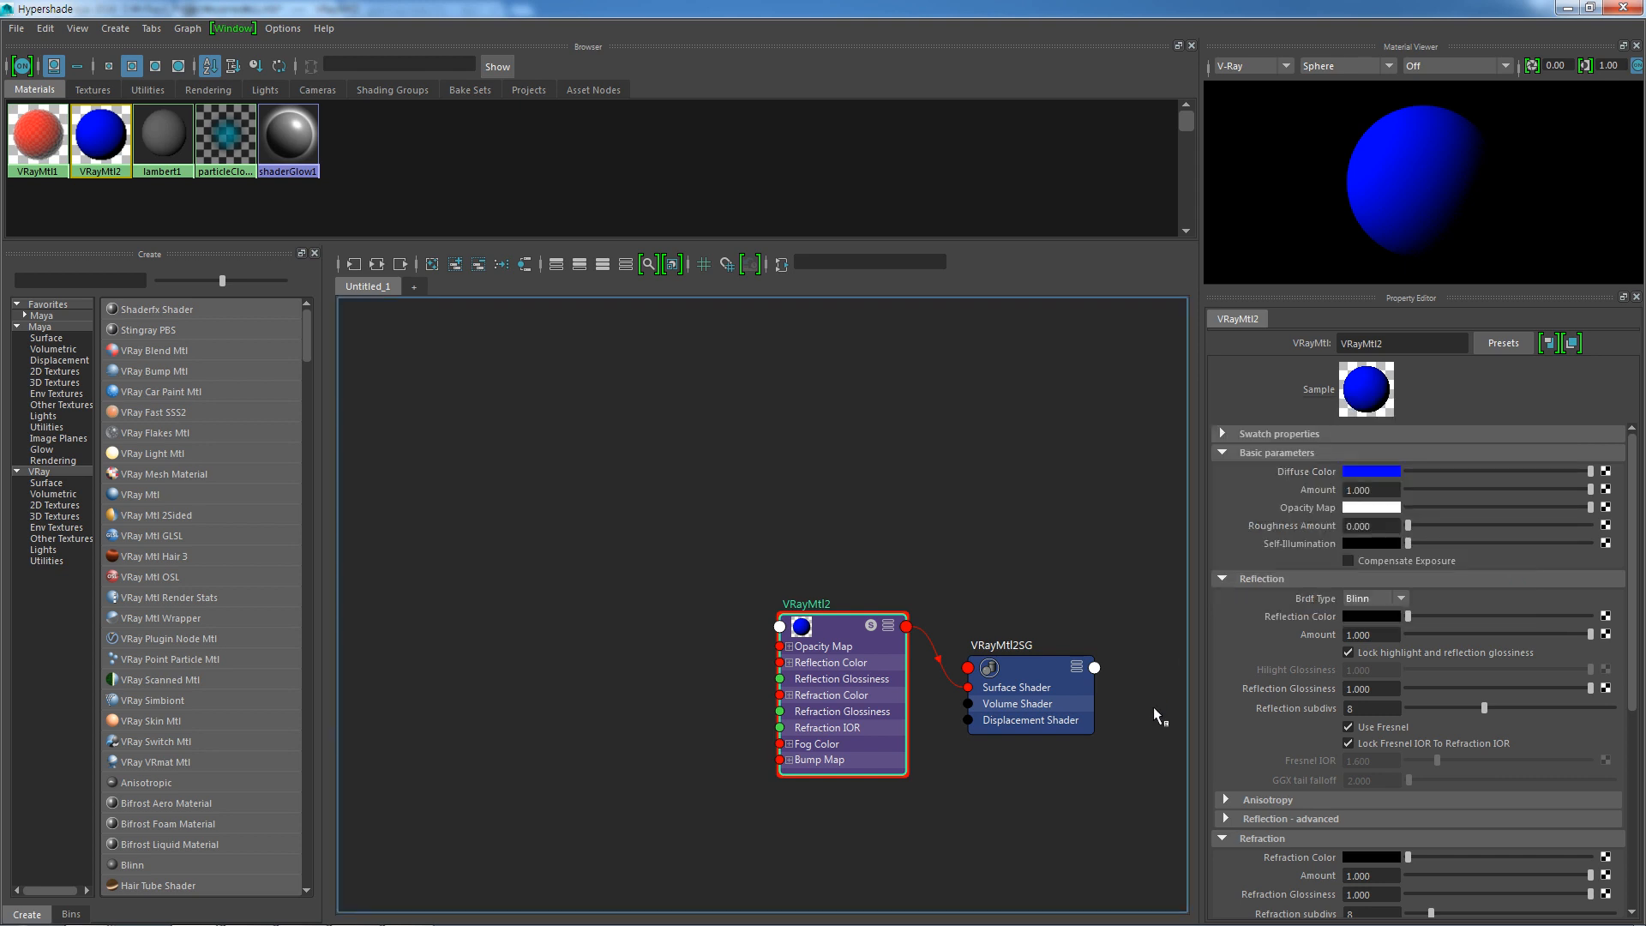
pyautogui.moveTo(1411, 617); pyautogui.dragTo(1615, 636)
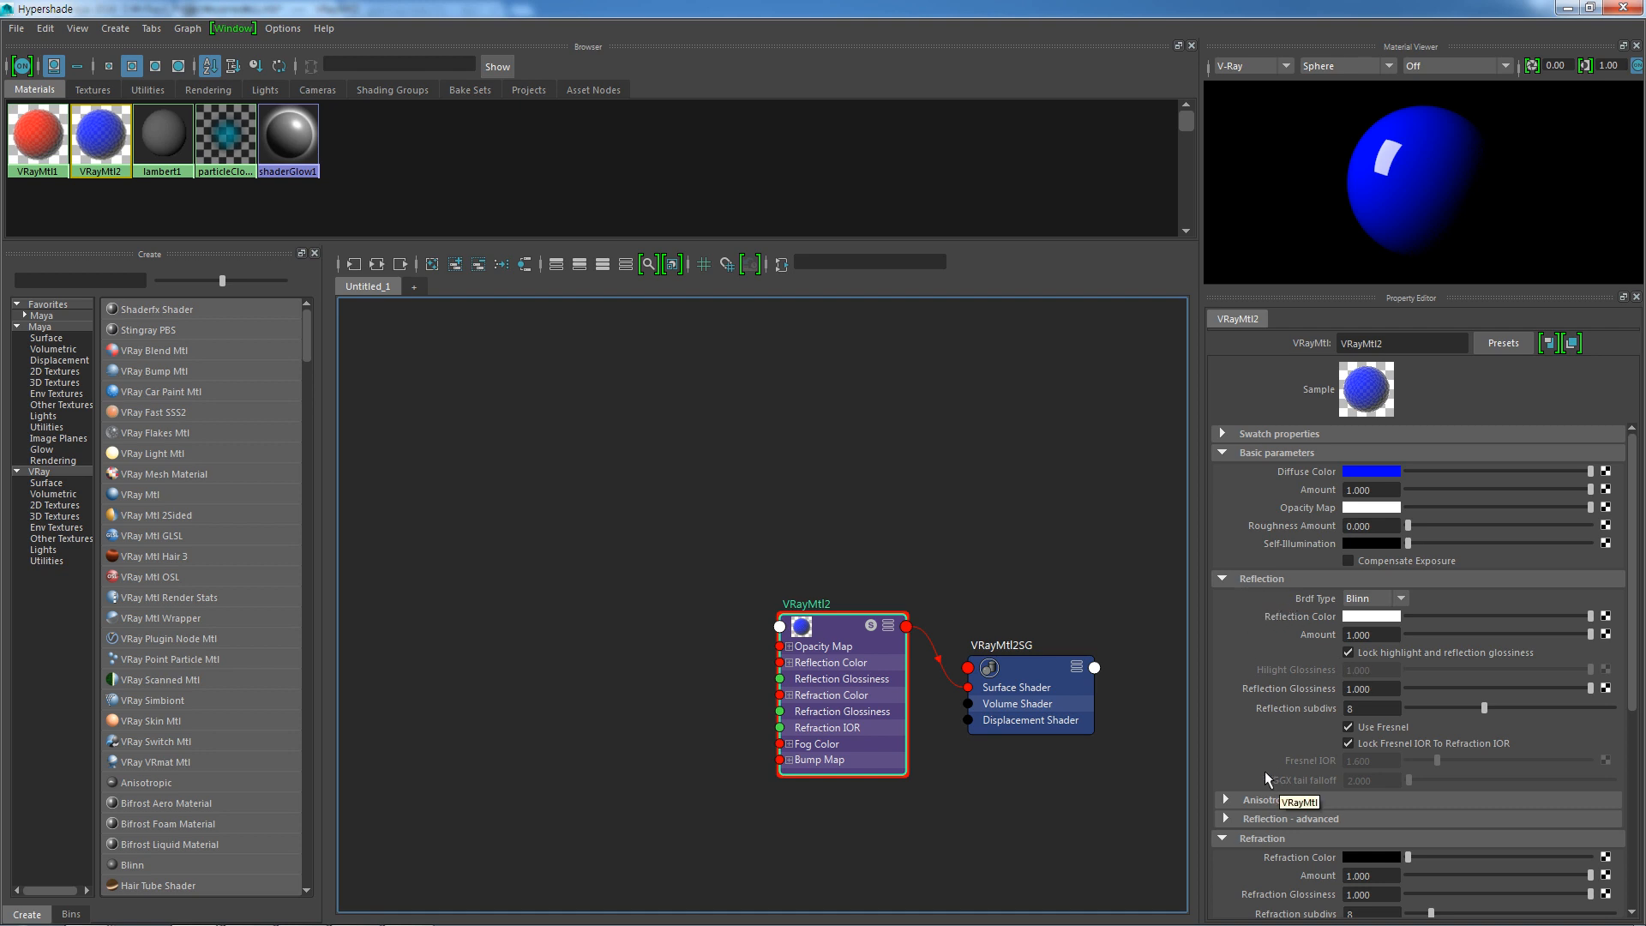
# Examine the anisotropy and advanced reflection settings of the blue material, and collapse the Reflection and Refraction sections.
pyautogui.click(1228, 799)
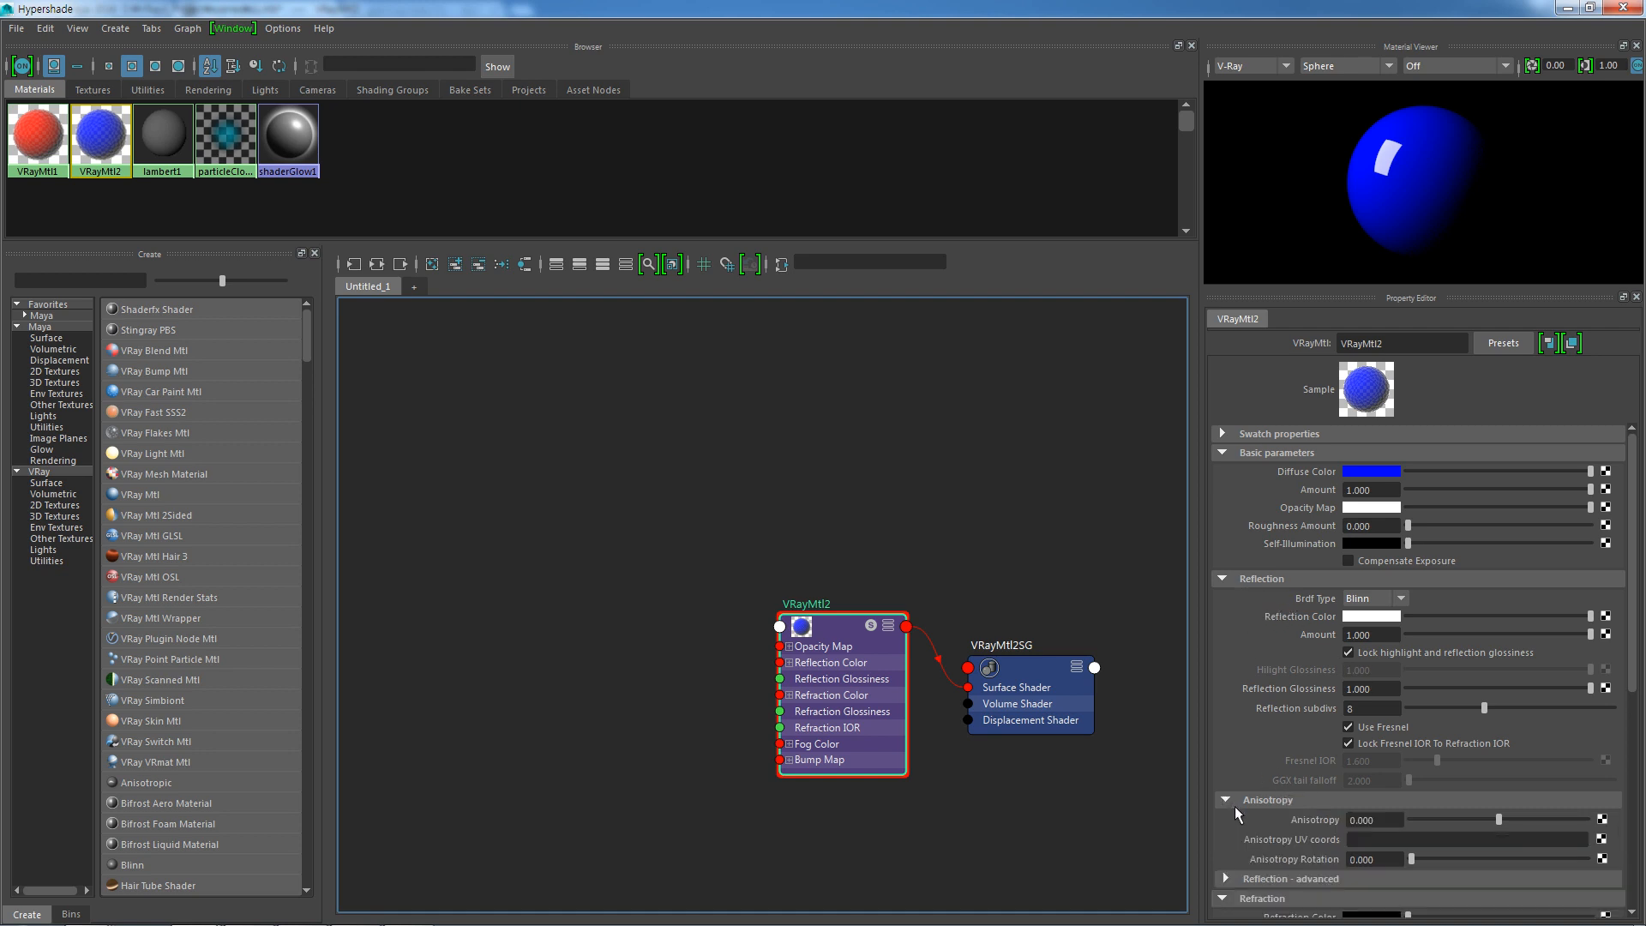
pyautogui.click(1228, 878)
pyautogui.scroll(-2, 1345, 797)
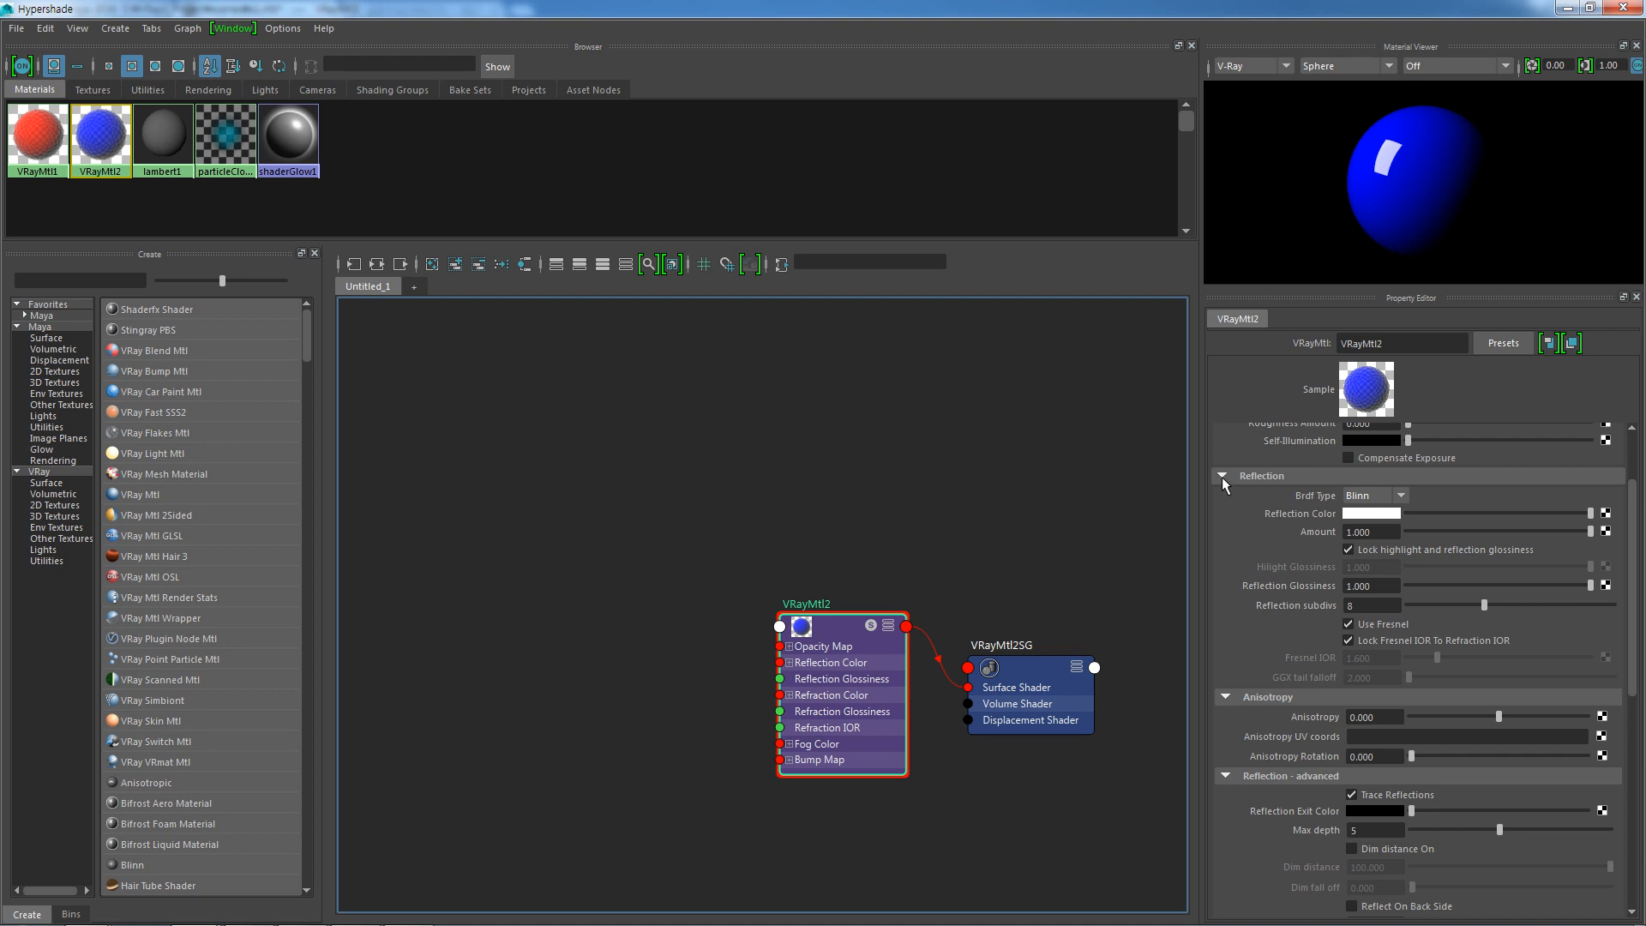
pyautogui.click(1222, 476)
pyautogui.click(1222, 494)
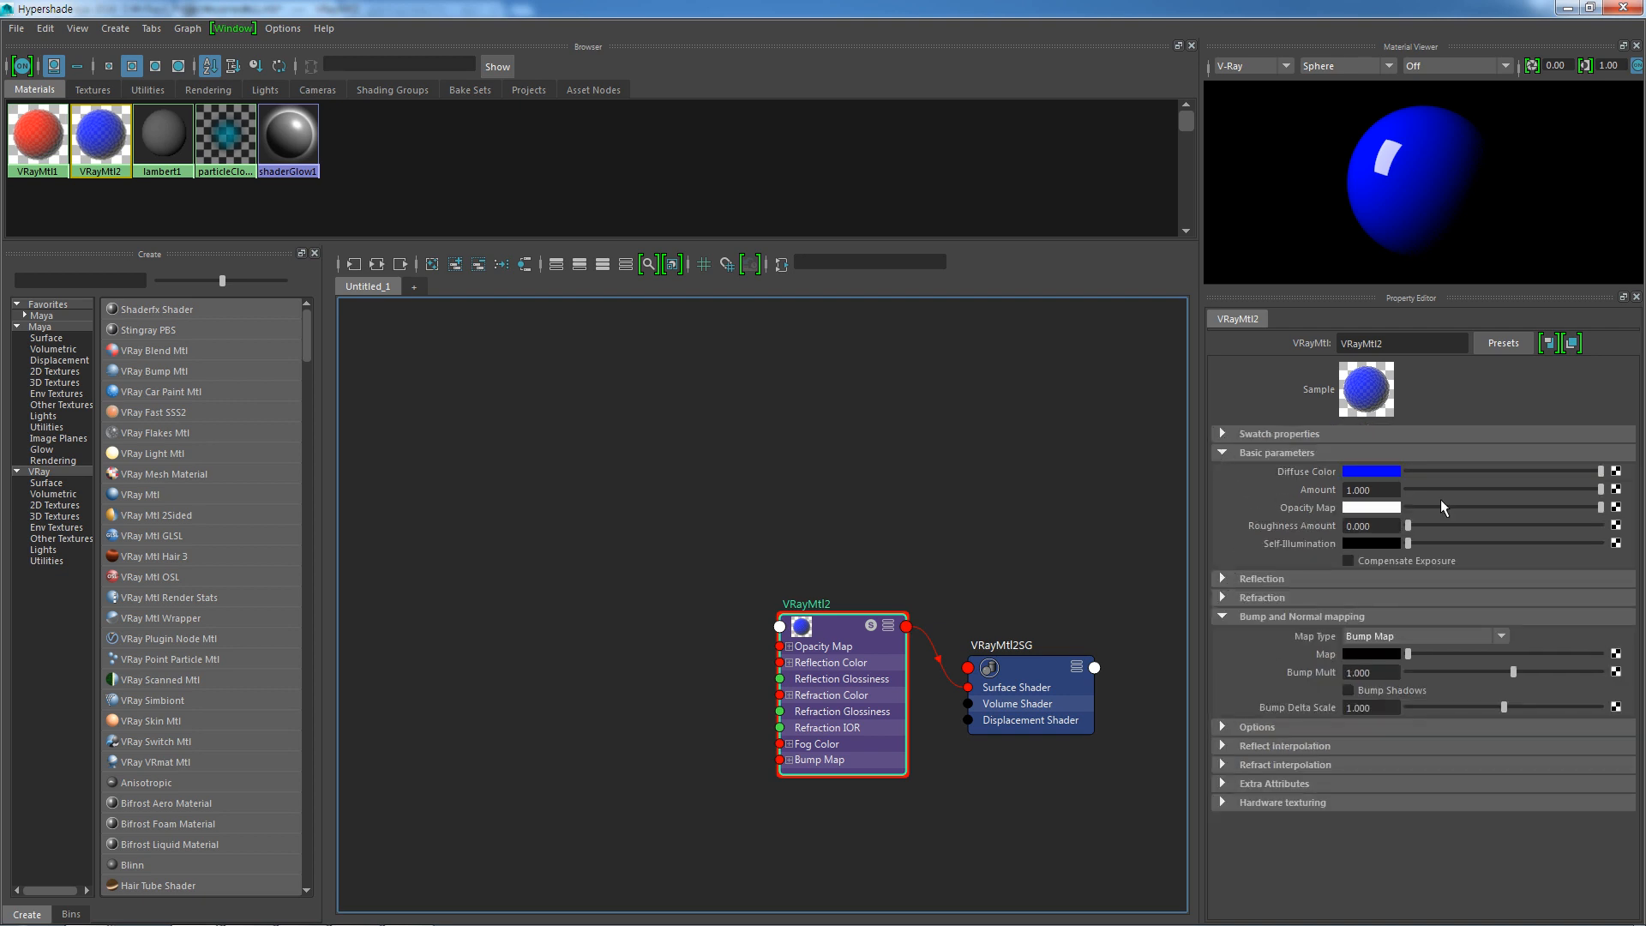
# Close Hypershade and assign the existing material VRayMtl1 to the statue.
pyautogui.click(1623, 7)
pyautogui.click(662, 343)
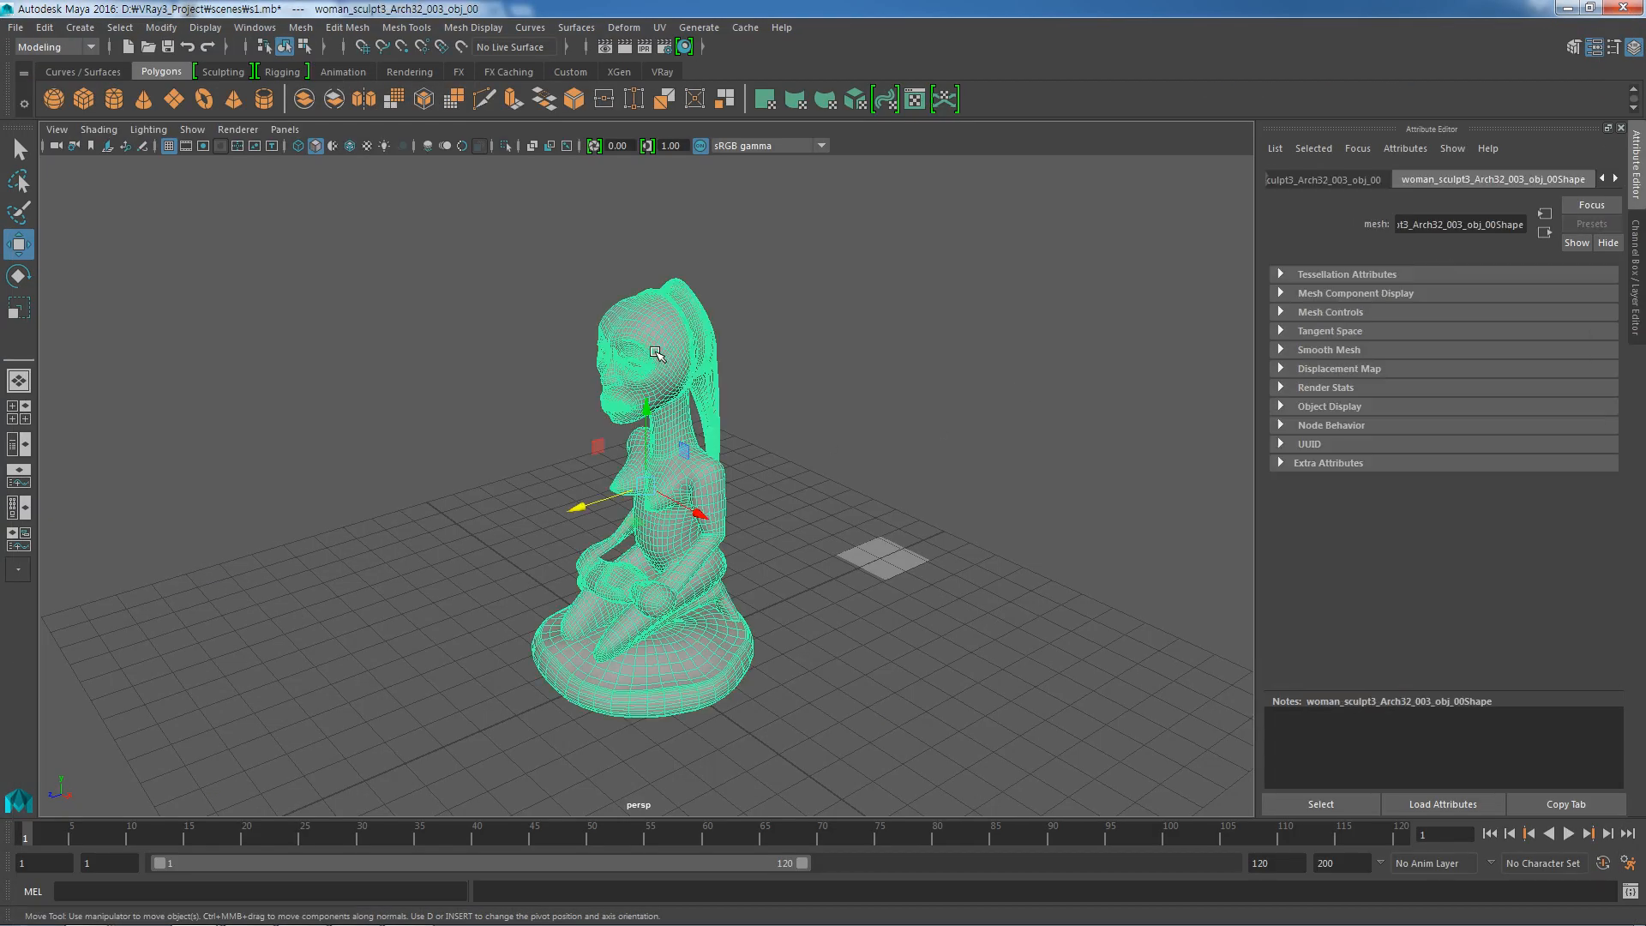
pyautogui.rightClick(662, 343)
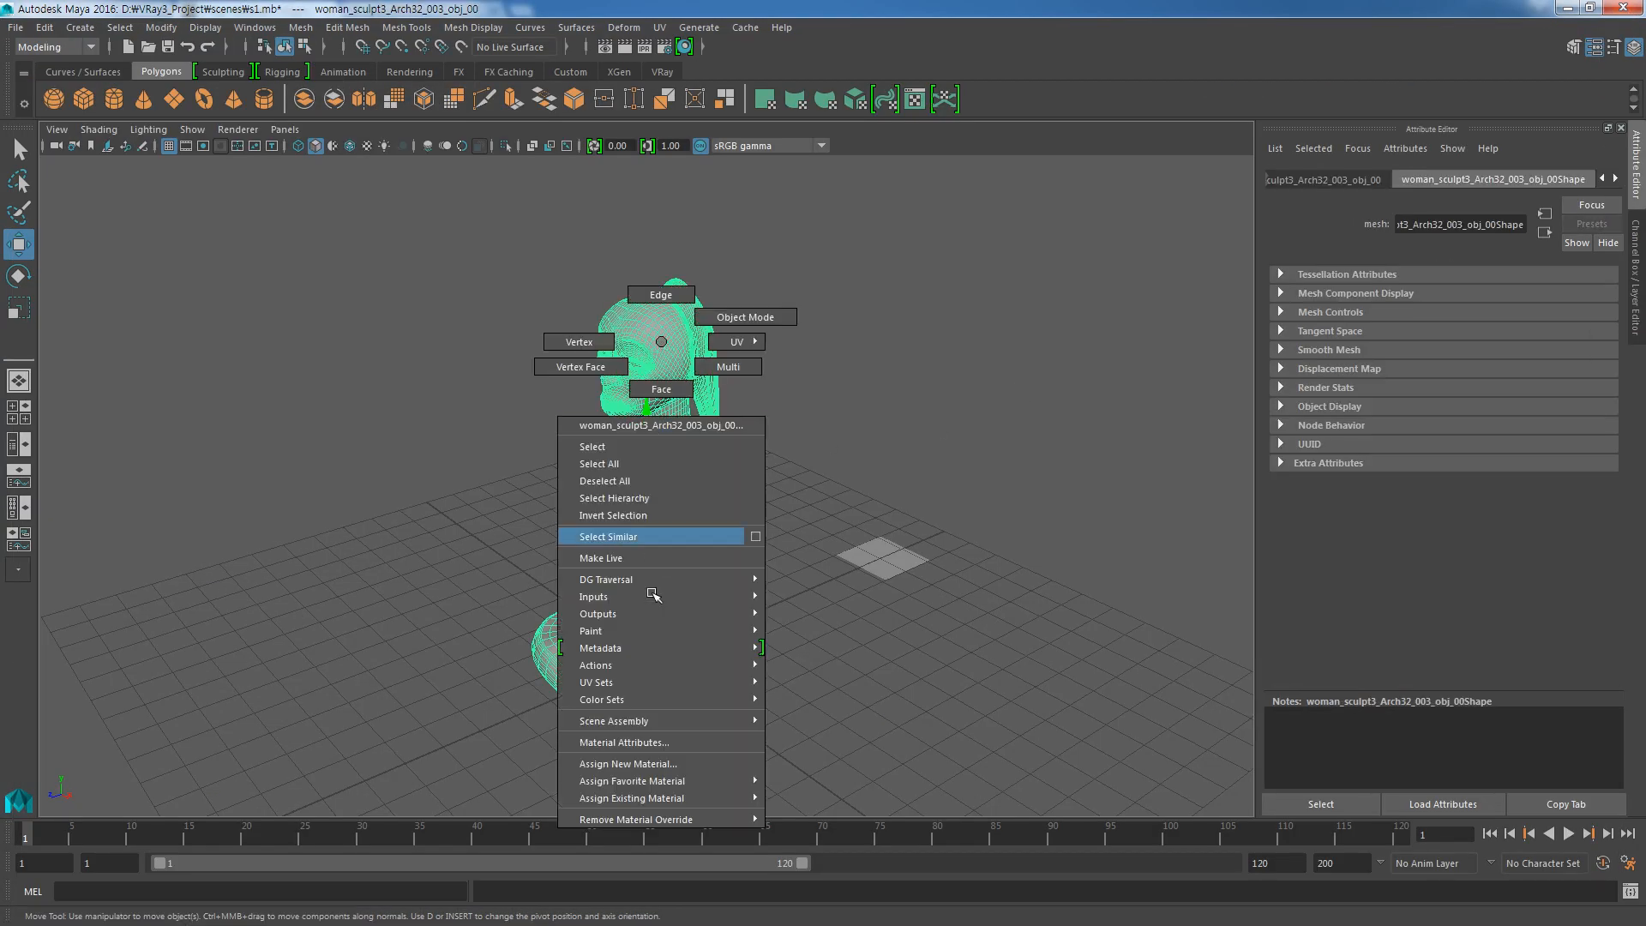
pyautogui.moveTo(649, 799)
pyautogui.click(806, 799)
# Assign the existing material VRayMtl2 to the VRayPlane and clear the selection.
pyautogui.click(896, 567)
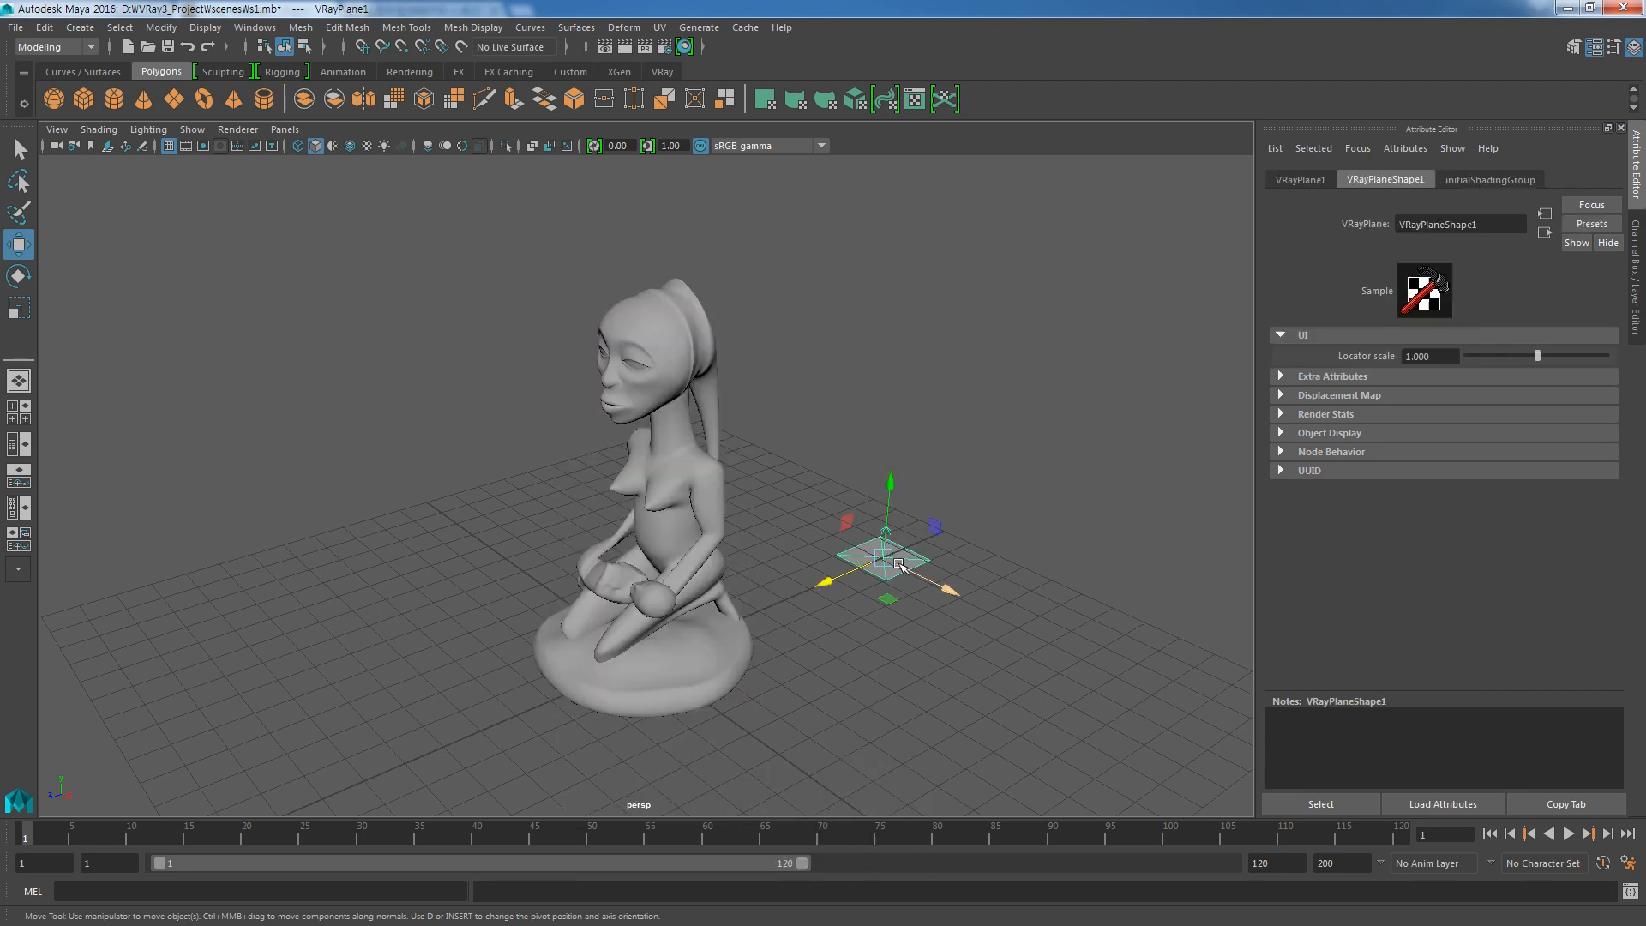
pyautogui.rightClick(899, 564)
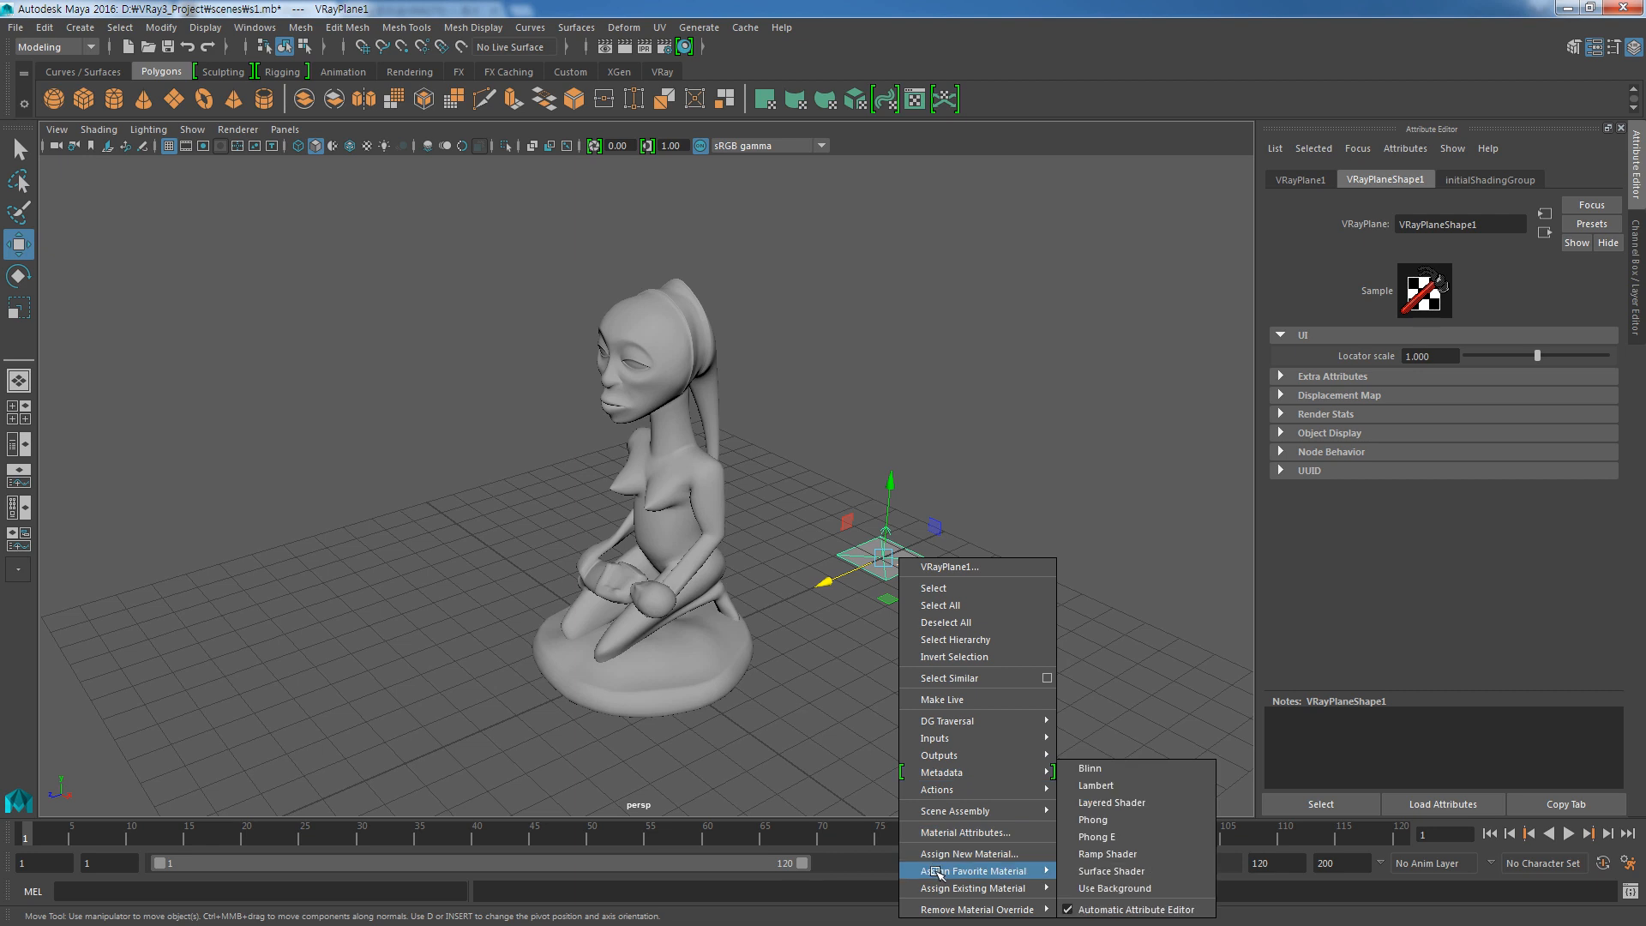
pyautogui.moveTo(939, 888)
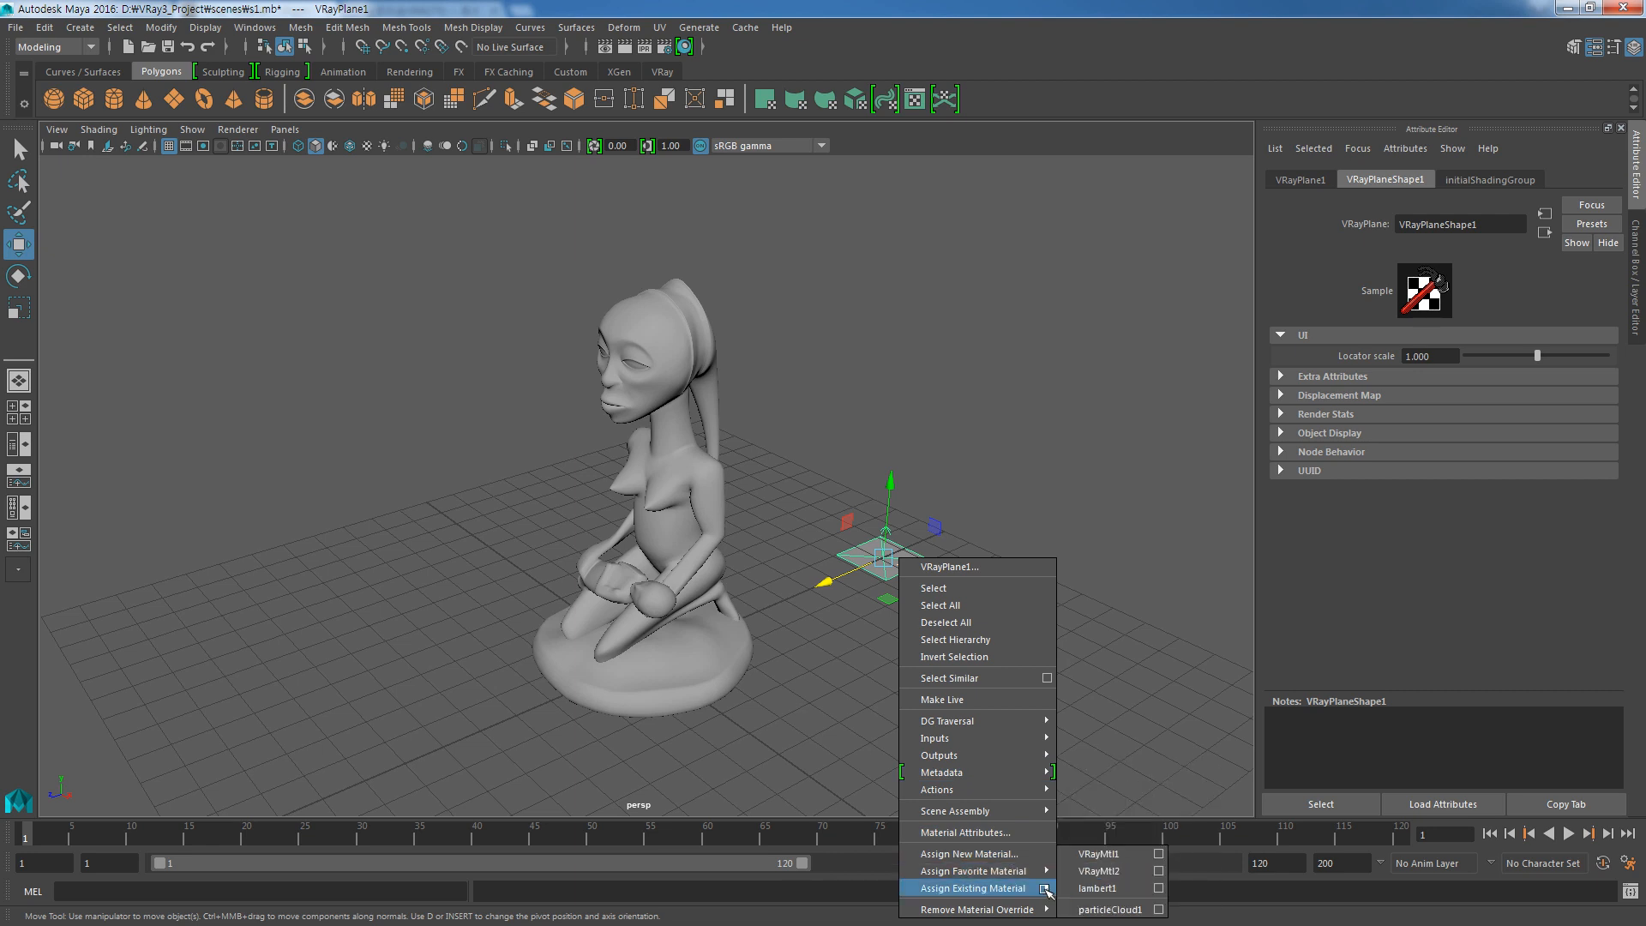
pyautogui.click(1102, 872)
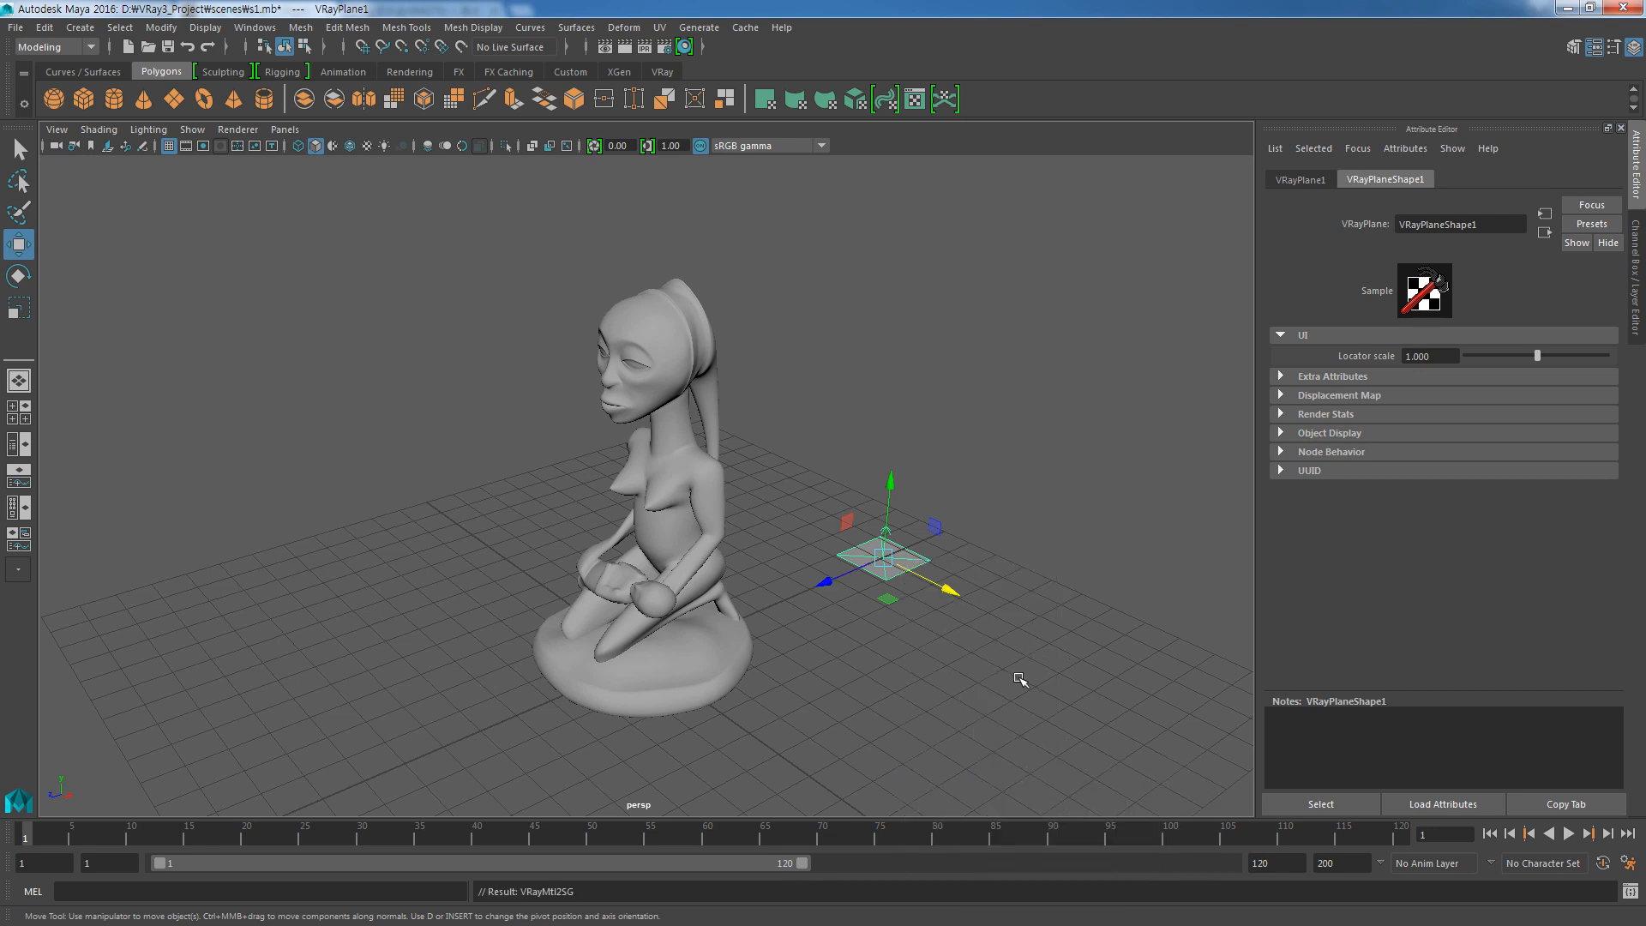
pyautogui.click(1020, 679)
# Create a V-Ray Sphere Light and place it about 12 units up, in front of the statue's head and offset along X.
pyautogui.scroll(-4, 784, 544)
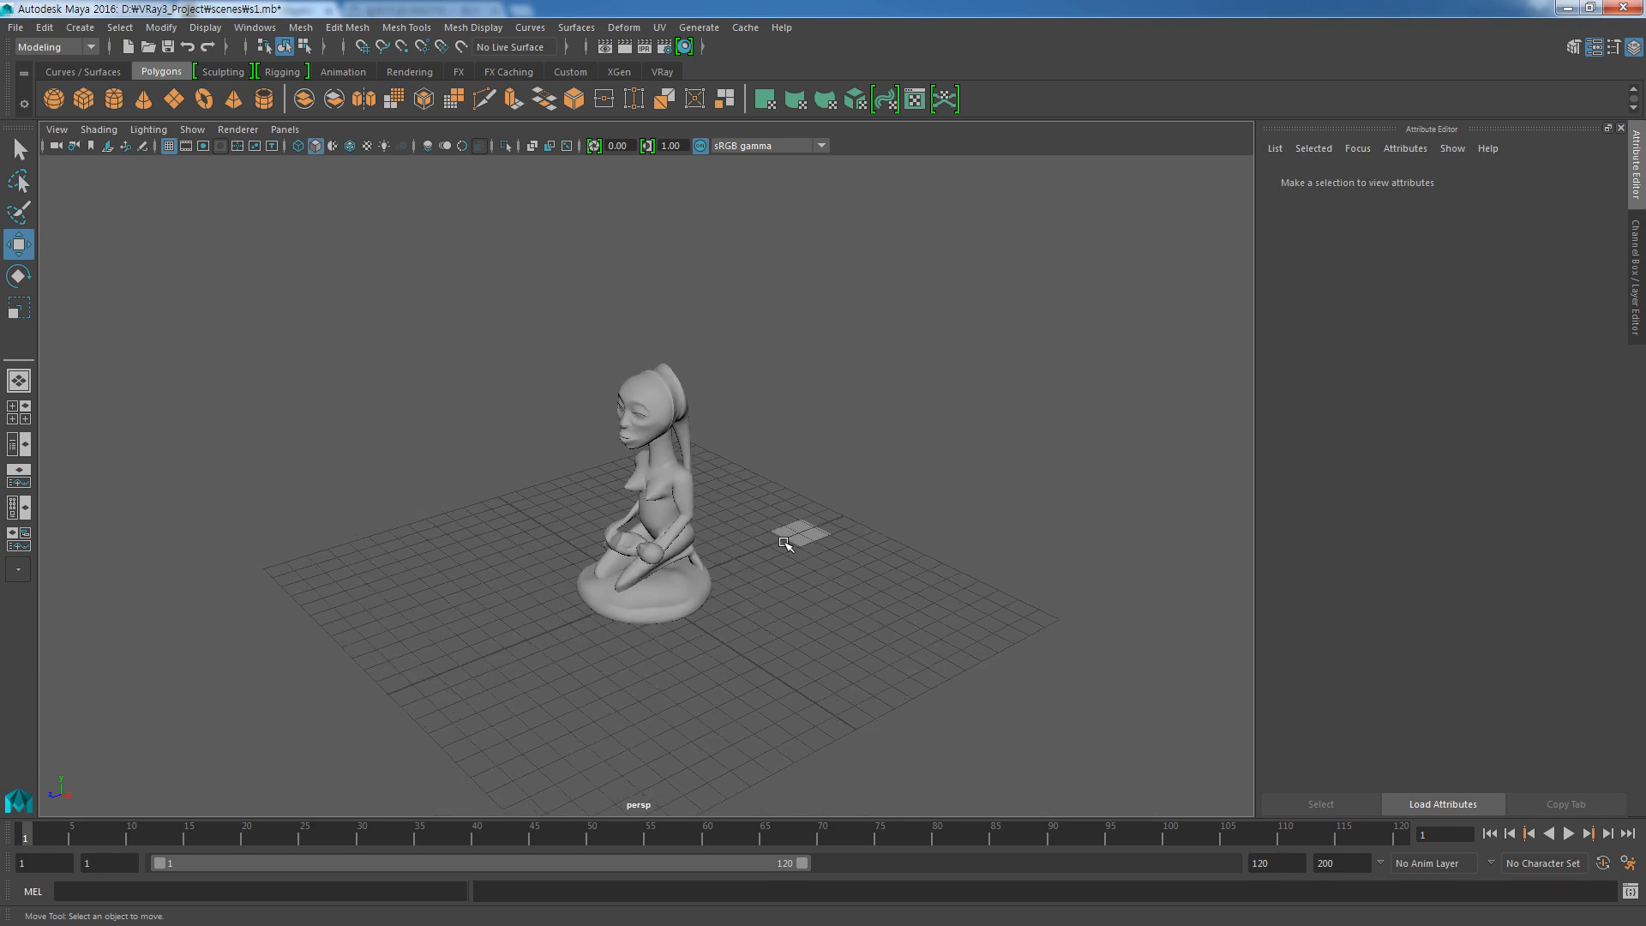
pyautogui.click(88, 31)
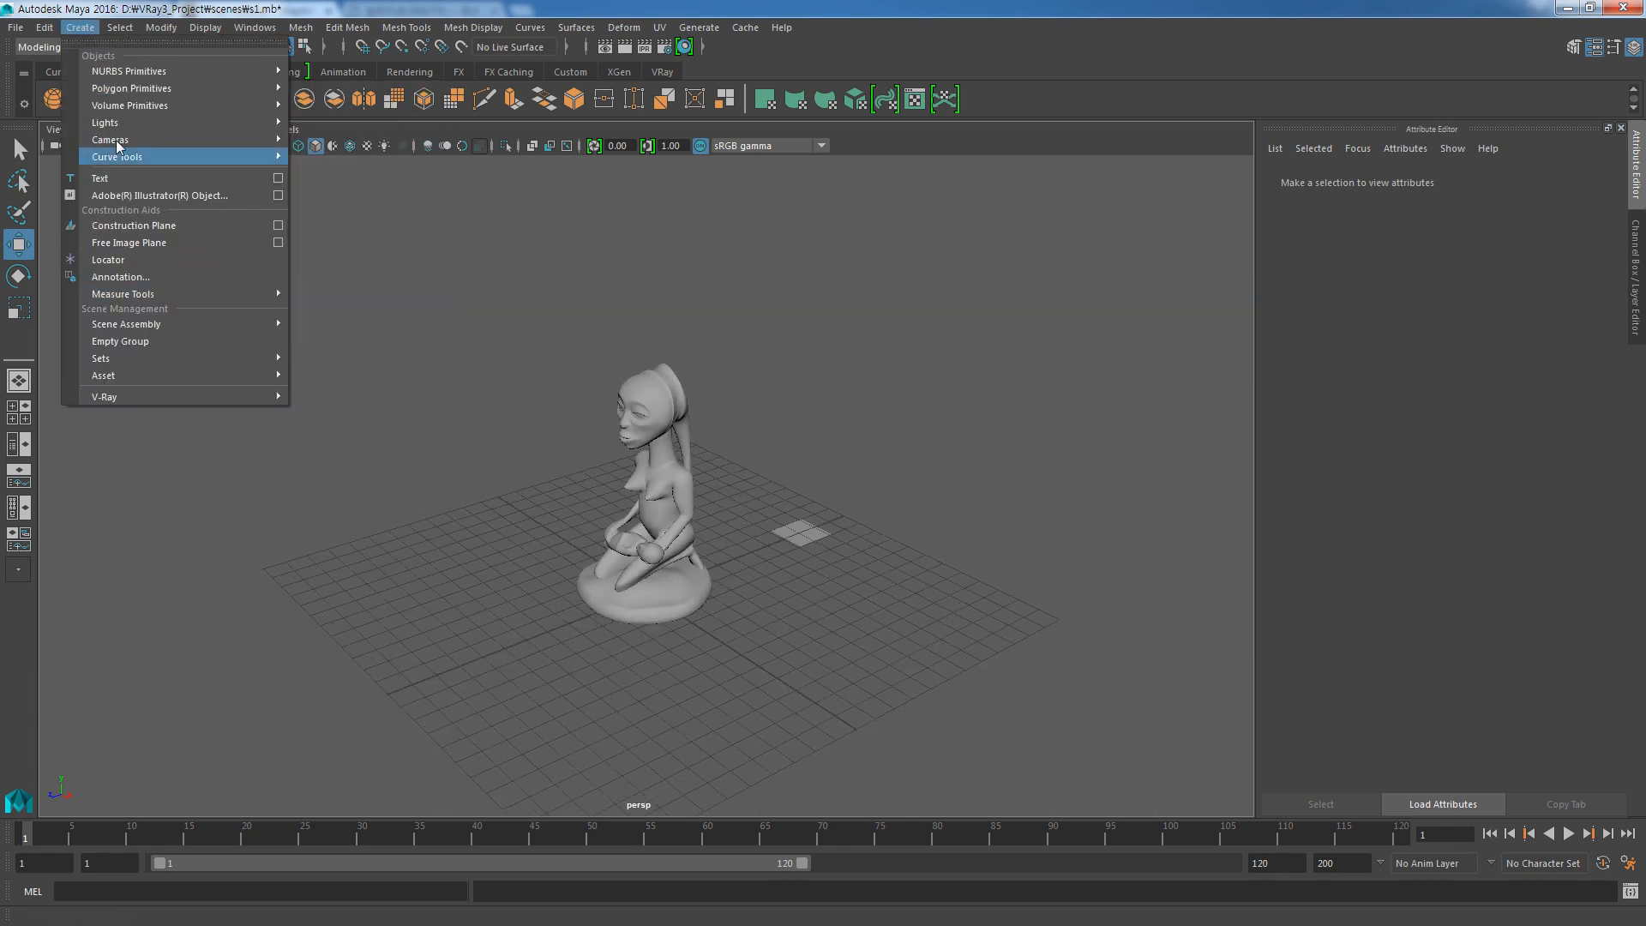
pyautogui.moveTo(115, 127)
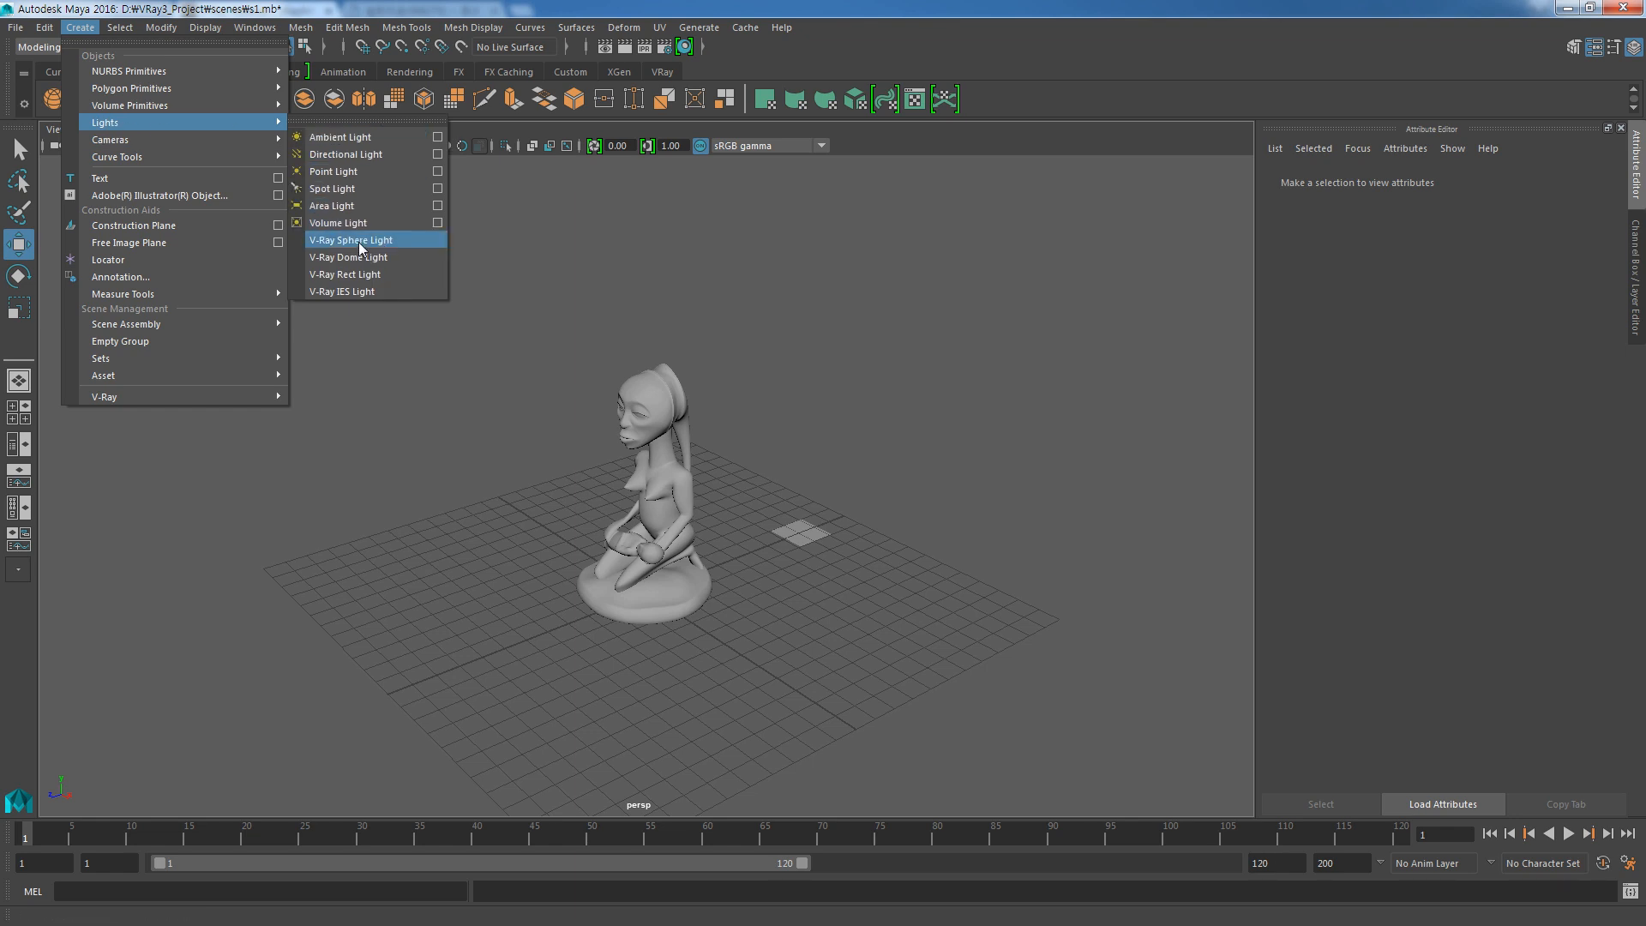
pyautogui.click(353, 240)
pyautogui.moveTo(646, 527); pyautogui.dragTo(646, 312)
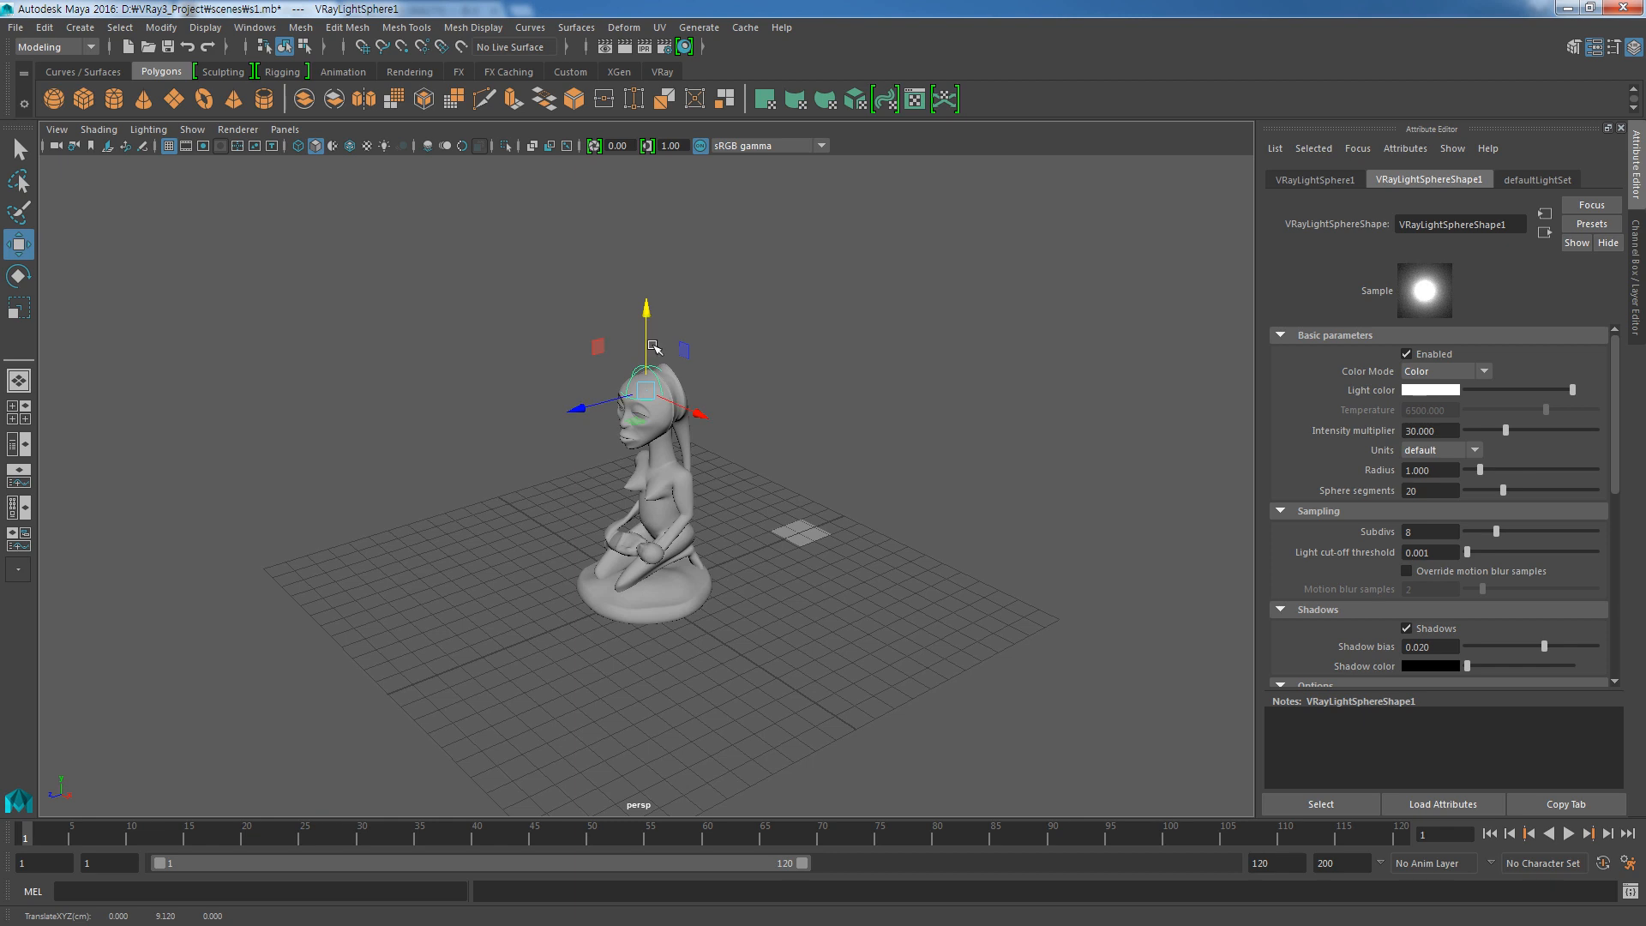
pyautogui.moveTo(586, 409); pyautogui.dragTo(454, 488)
pyautogui.moveTo(508, 360); pyautogui.dragTo(508, 294)
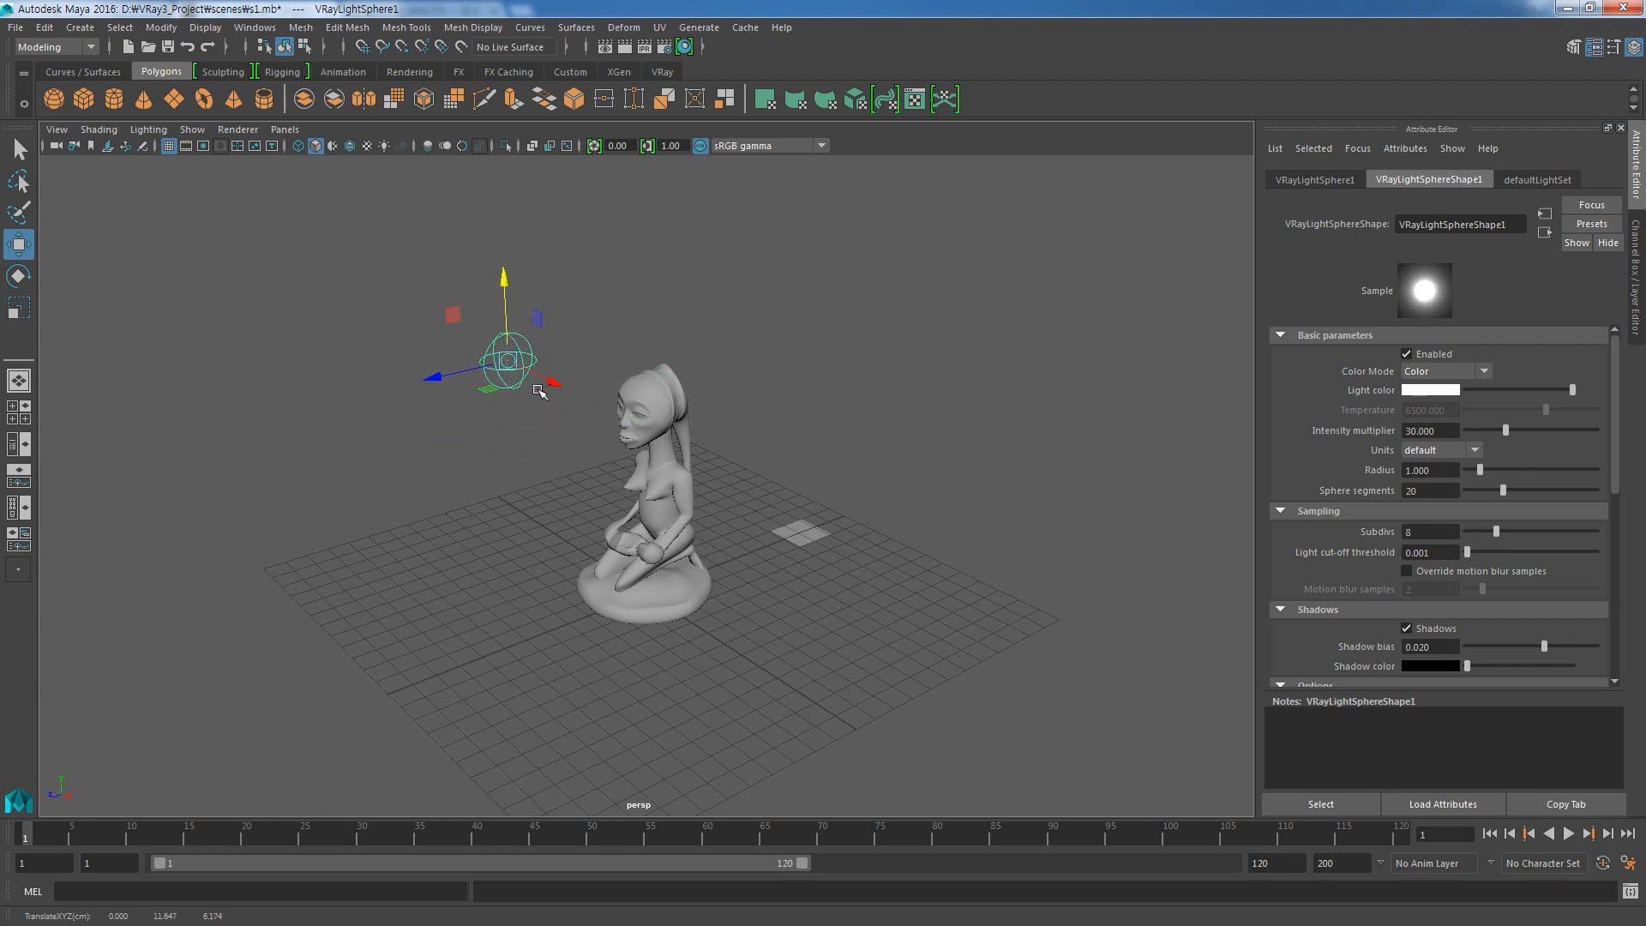
pyautogui.moveTo(553, 386); pyautogui.dragTo(601, 411)
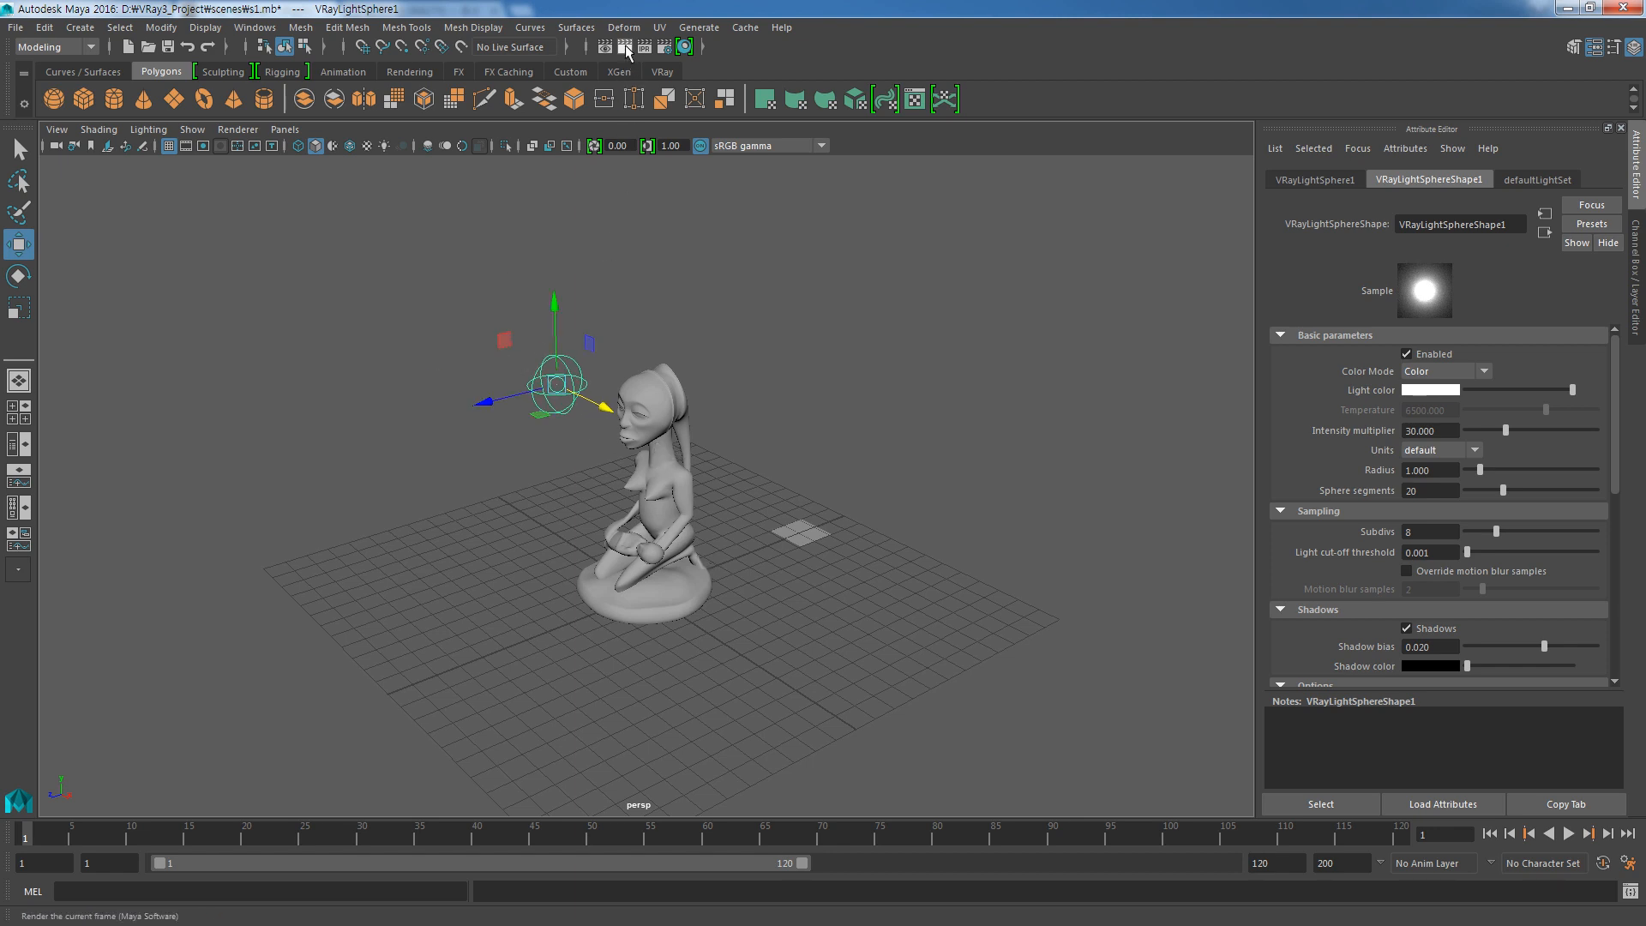
# Render the current frame and switch the Render View's renderer to V-Ray.
pyautogui.click(625, 47)
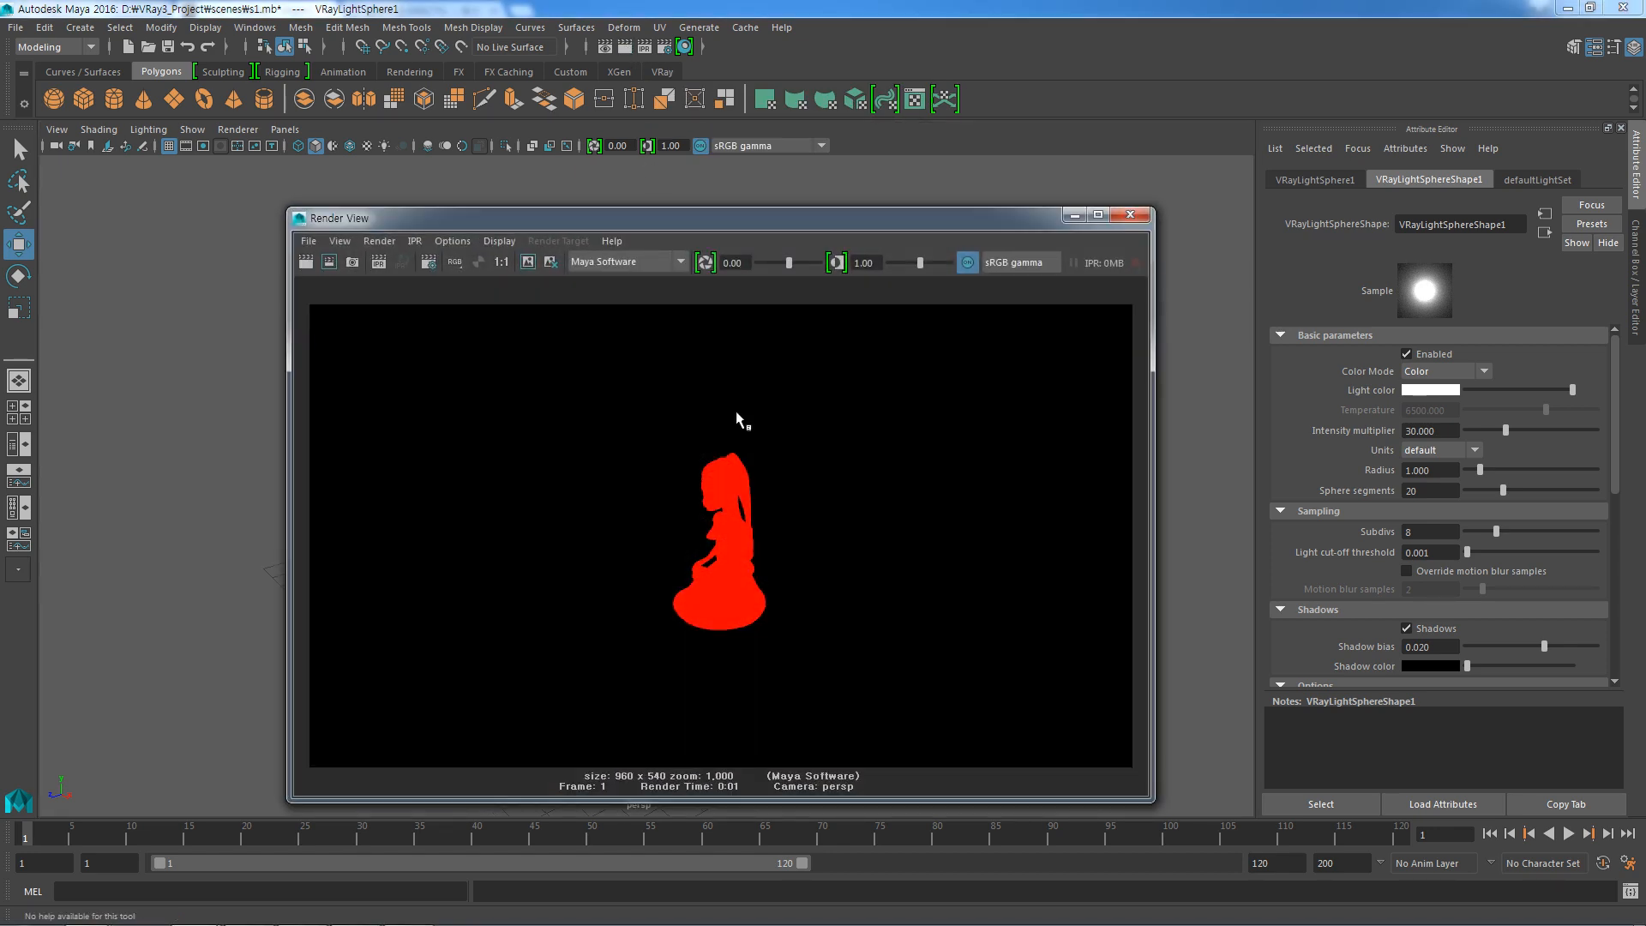
pyautogui.click(686, 269)
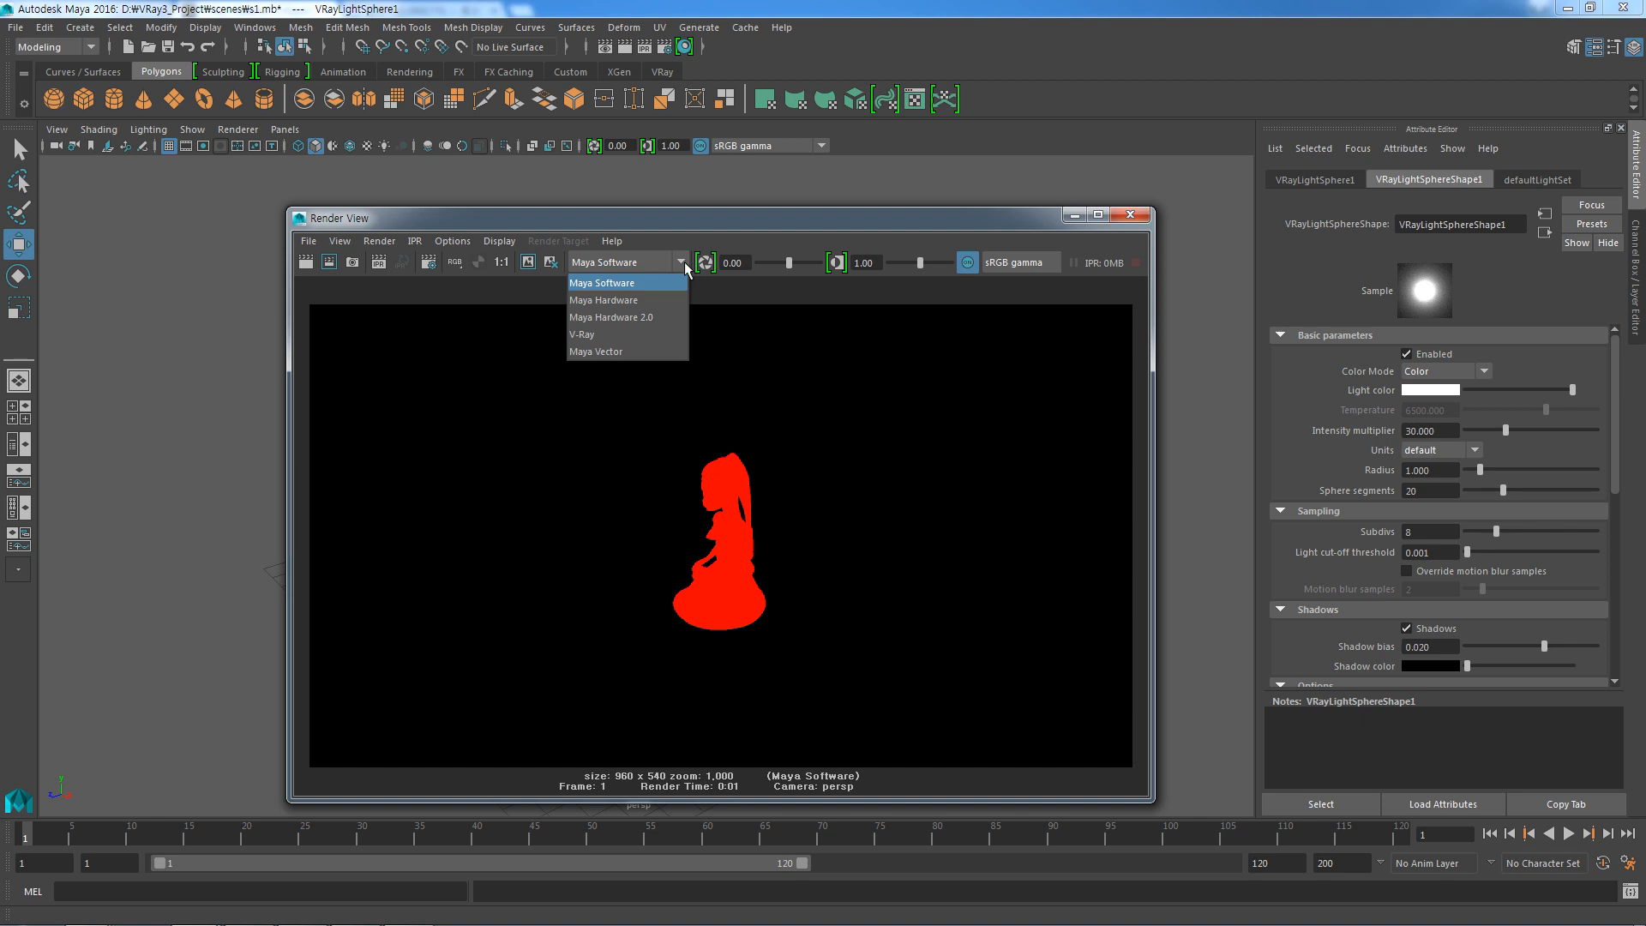
pyautogui.click(657, 336)
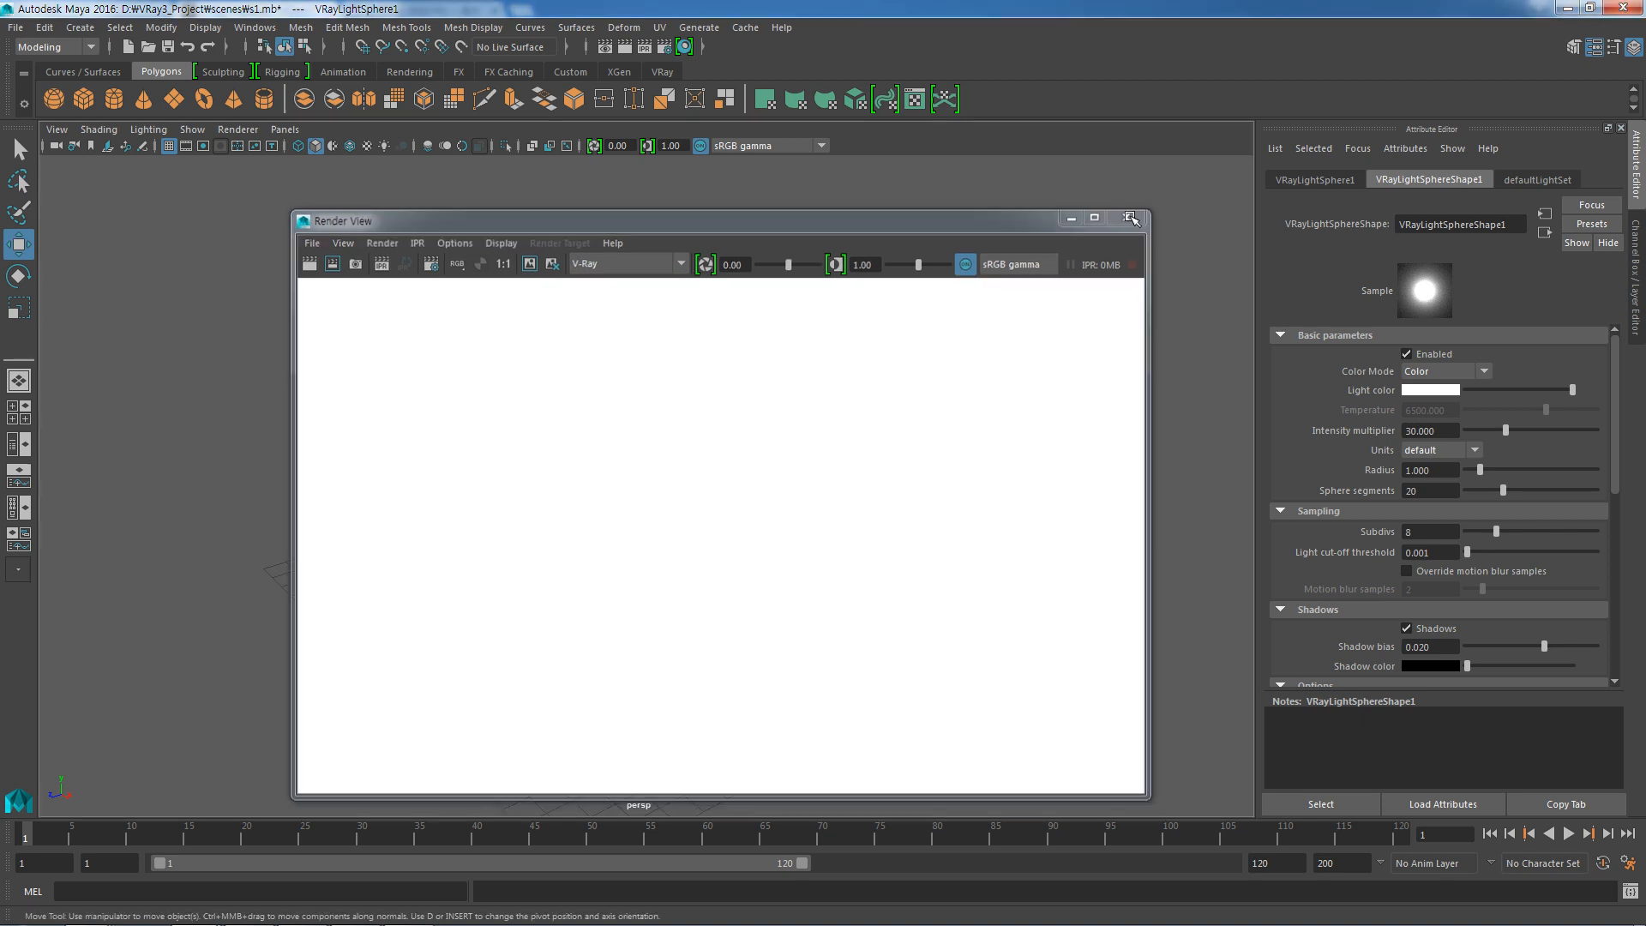
# Close the Render View and set the V-Ray image sampler type to Adaptive in the Render Settings.
pyautogui.click(1131, 219)
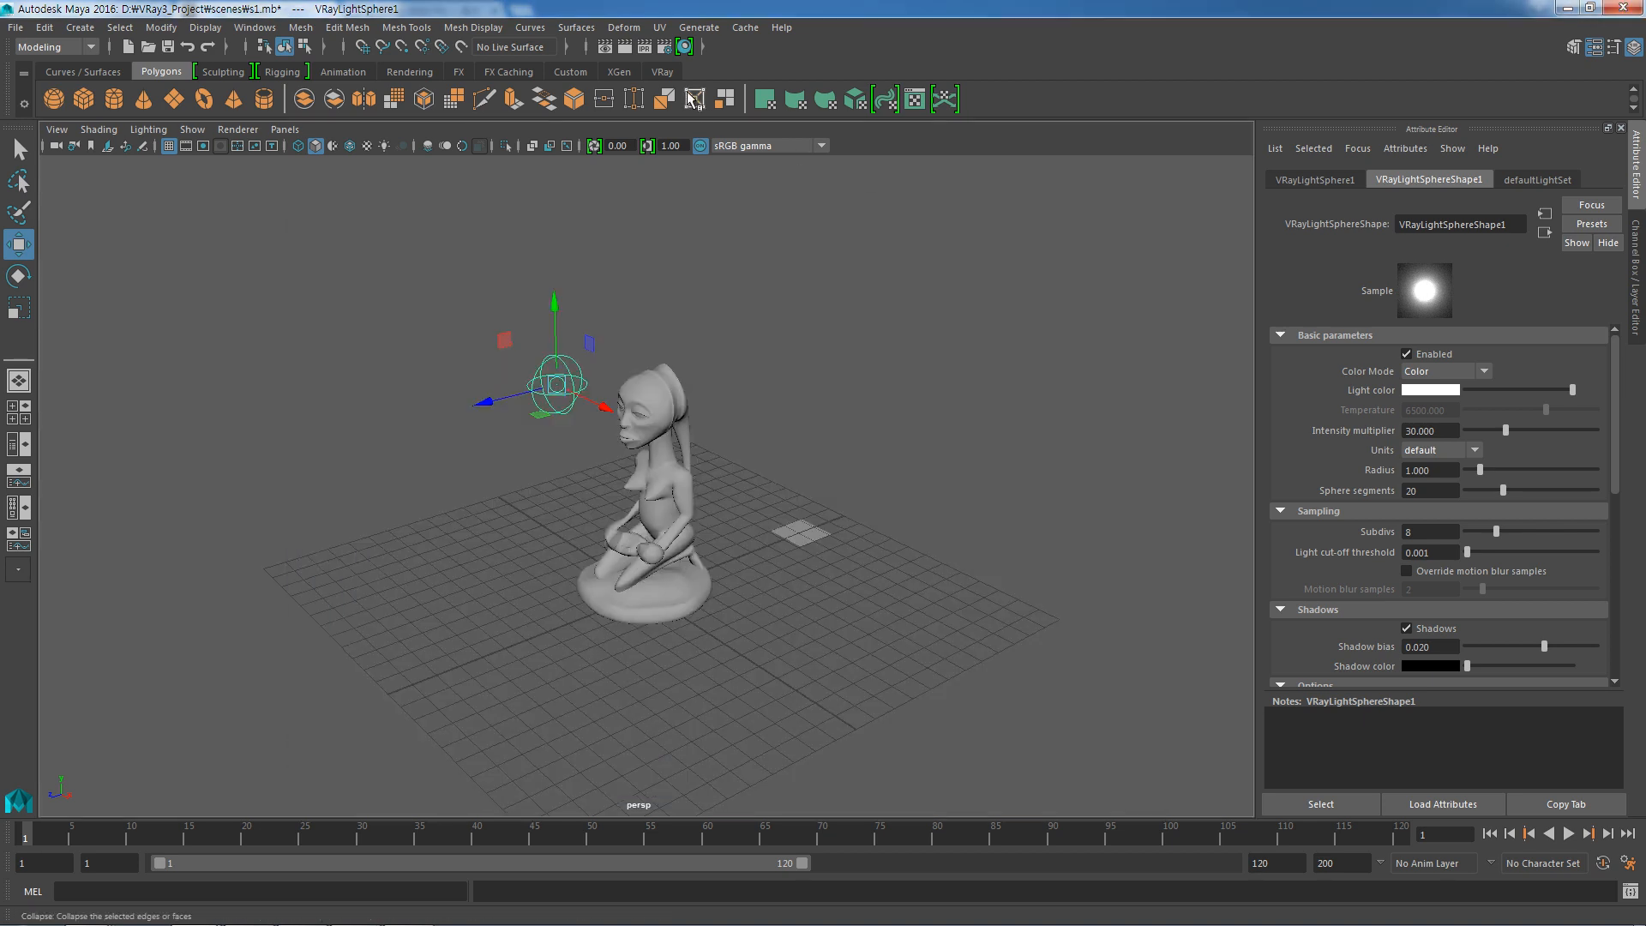
pyautogui.click(666, 46)
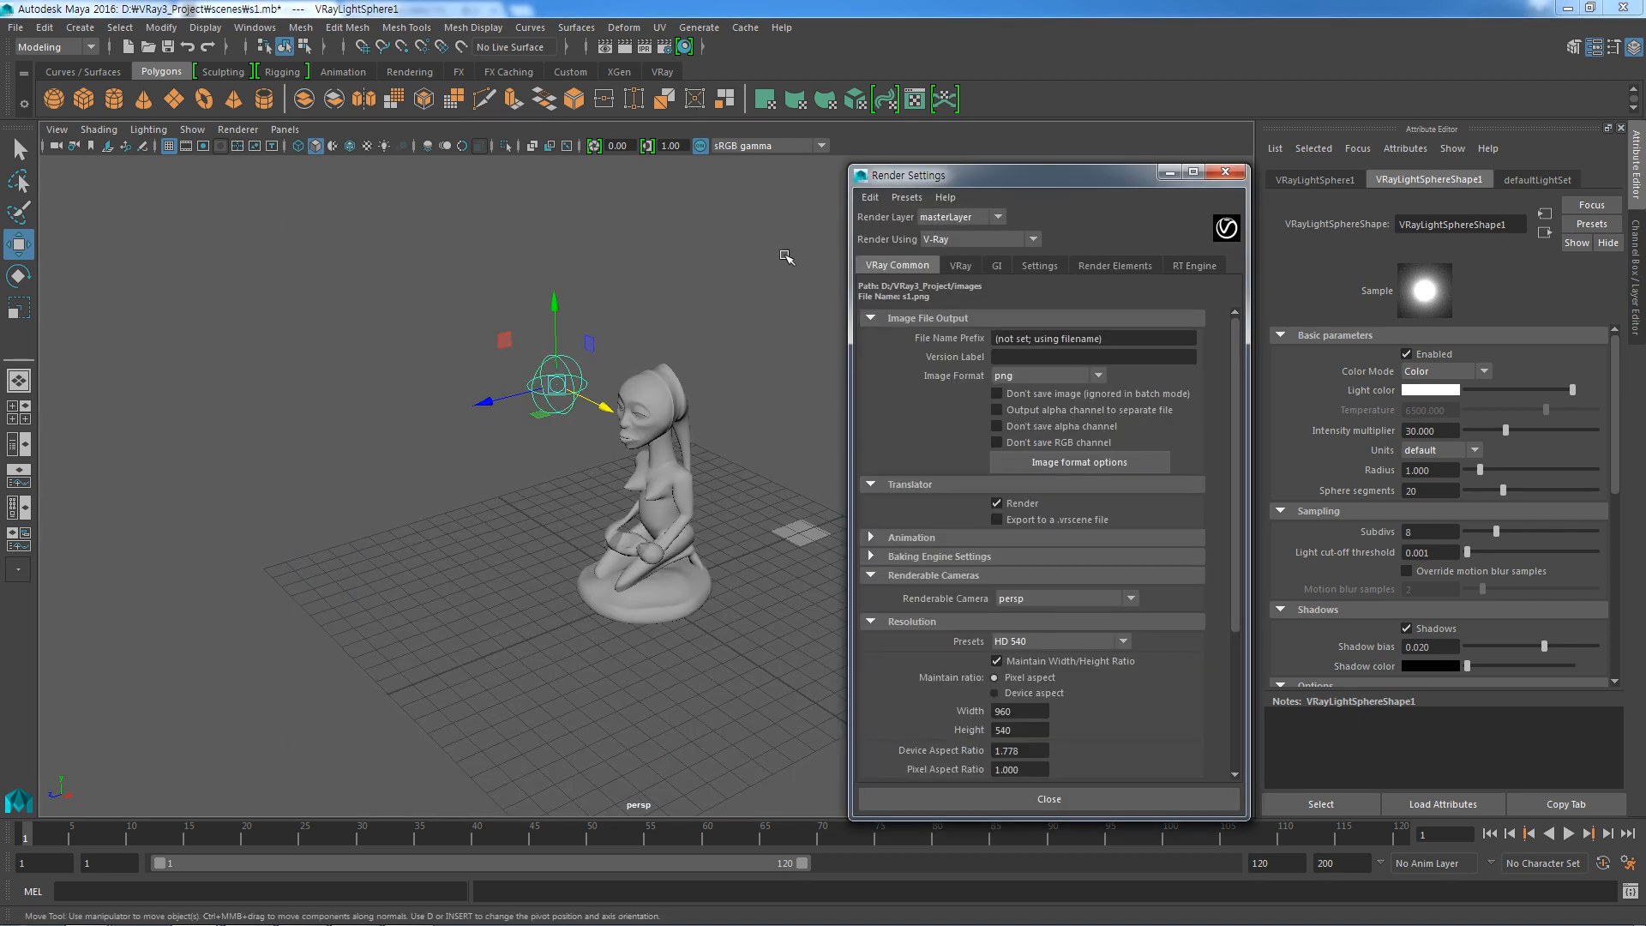
pyautogui.click(959, 268)
pyautogui.click(1056, 324)
pyautogui.click(1029, 360)
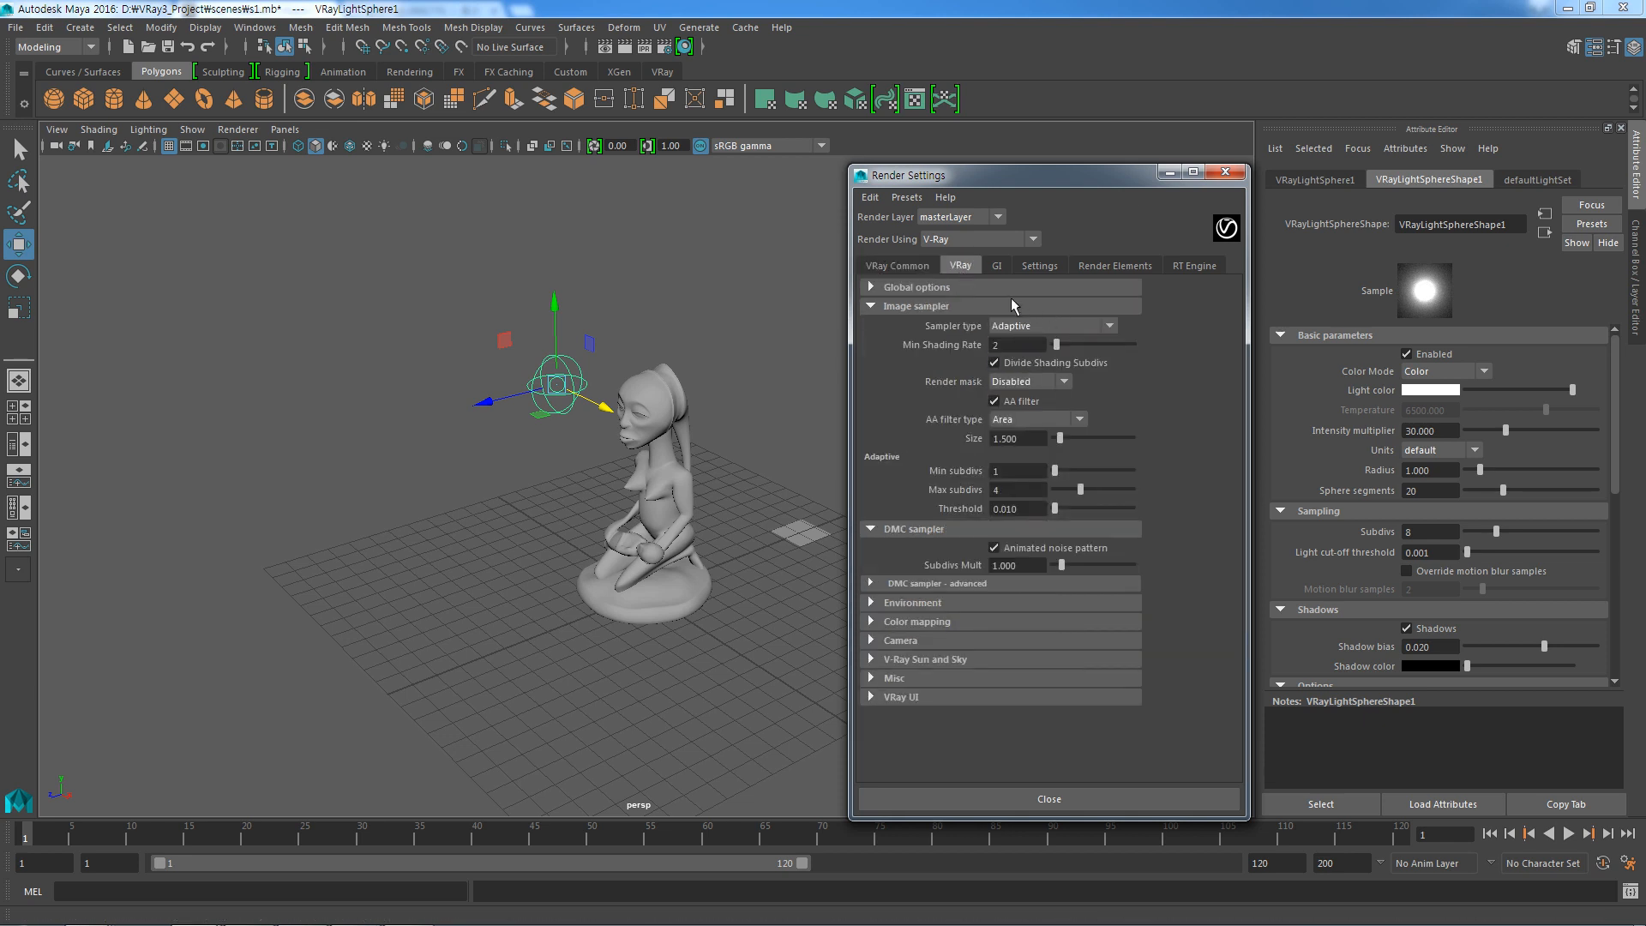
# Set the render resolution preset to 640x480 and close the Render Settings.
pyautogui.click(998, 265)
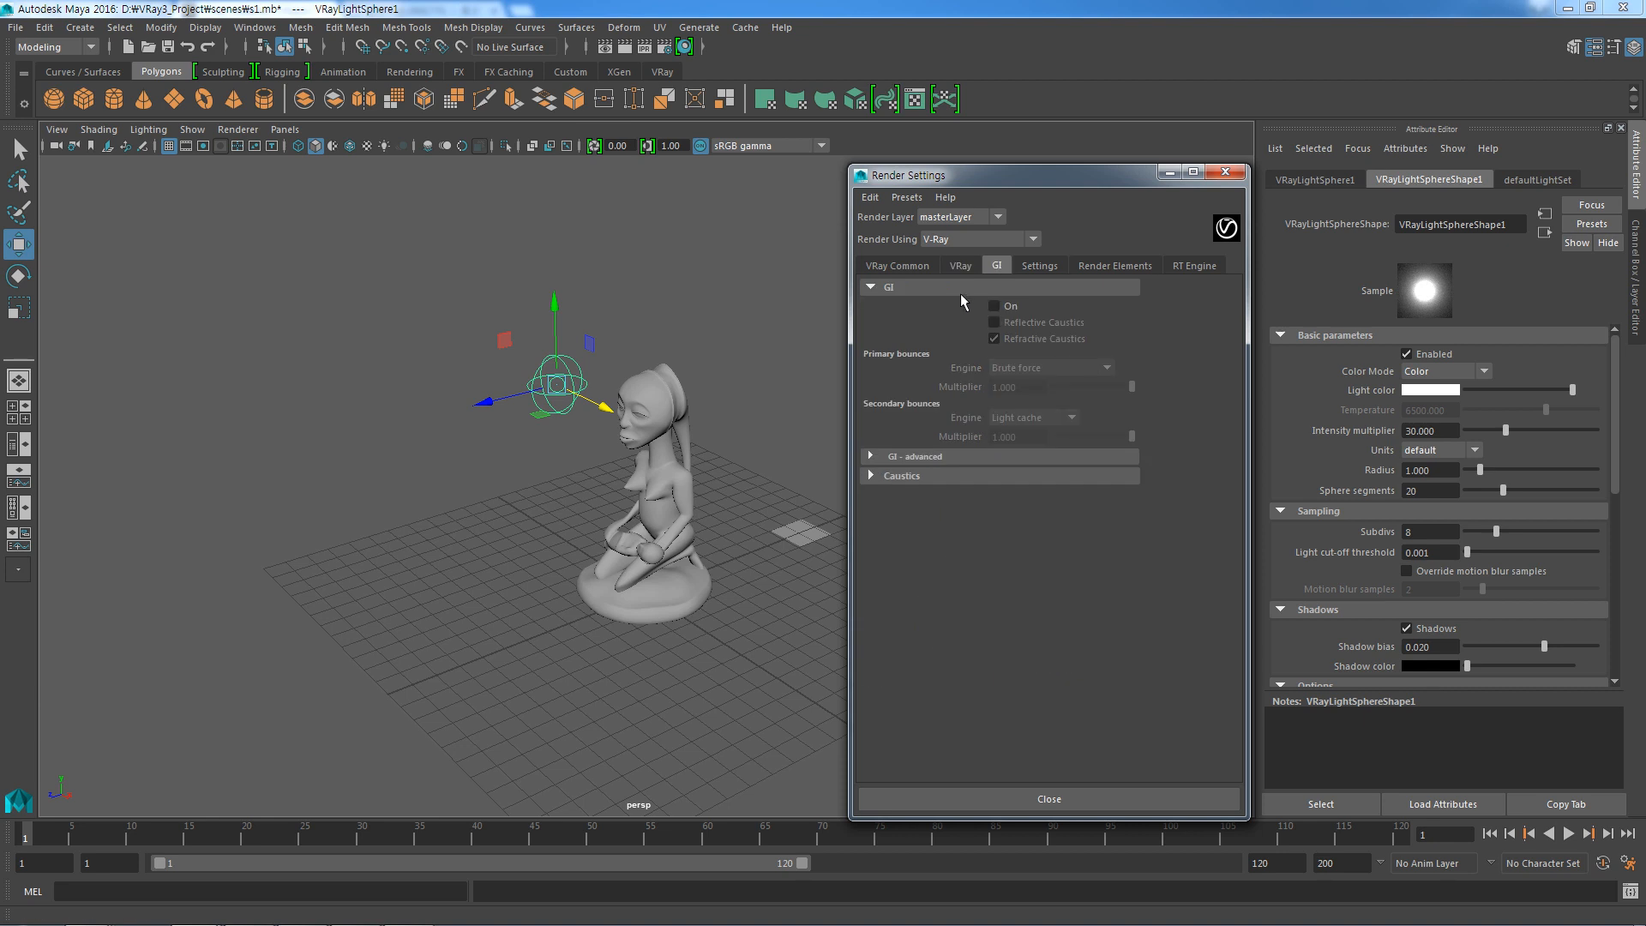
pyautogui.click(898, 266)
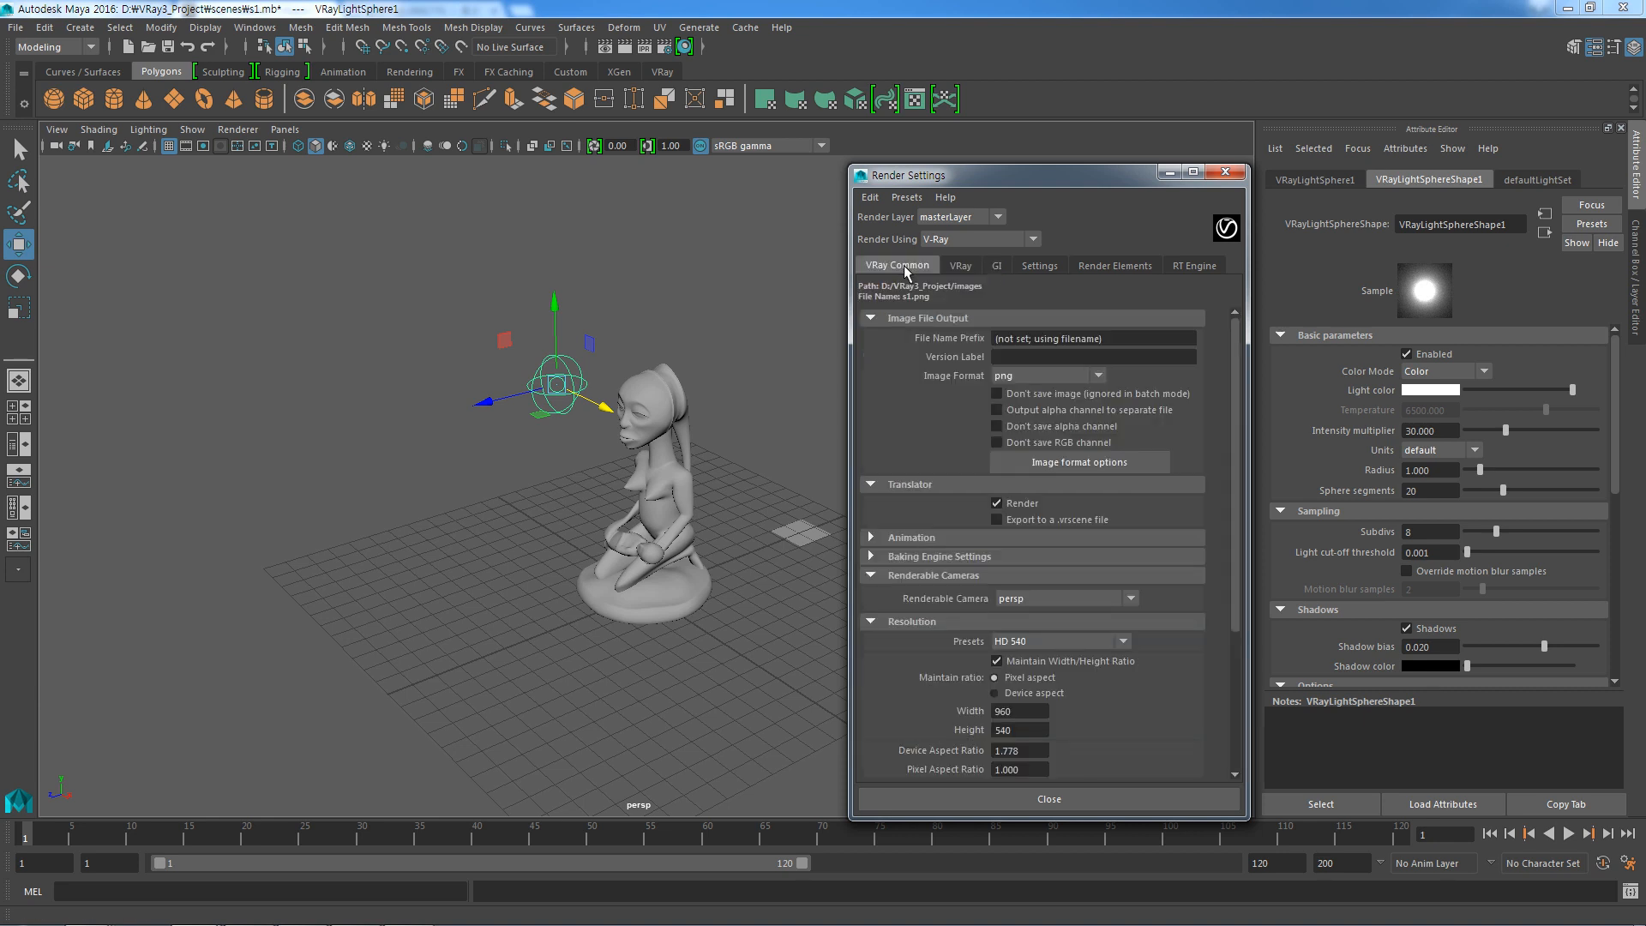
pyautogui.click(1124, 641)
pyautogui.click(1094, 661)
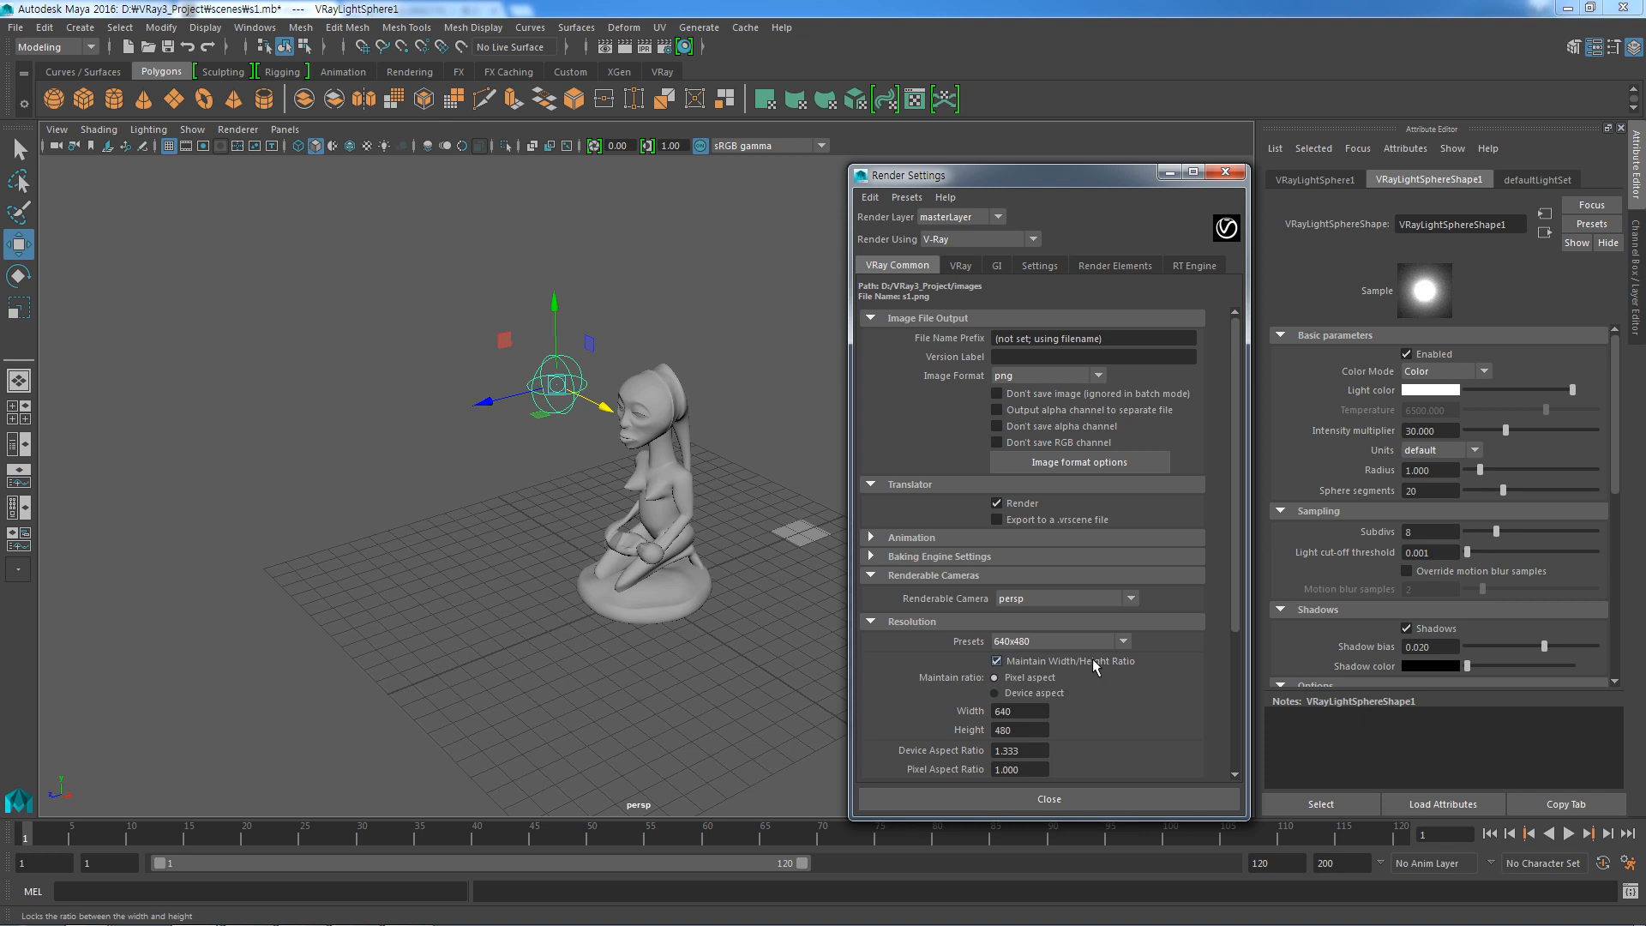
pyautogui.click(1137, 800)
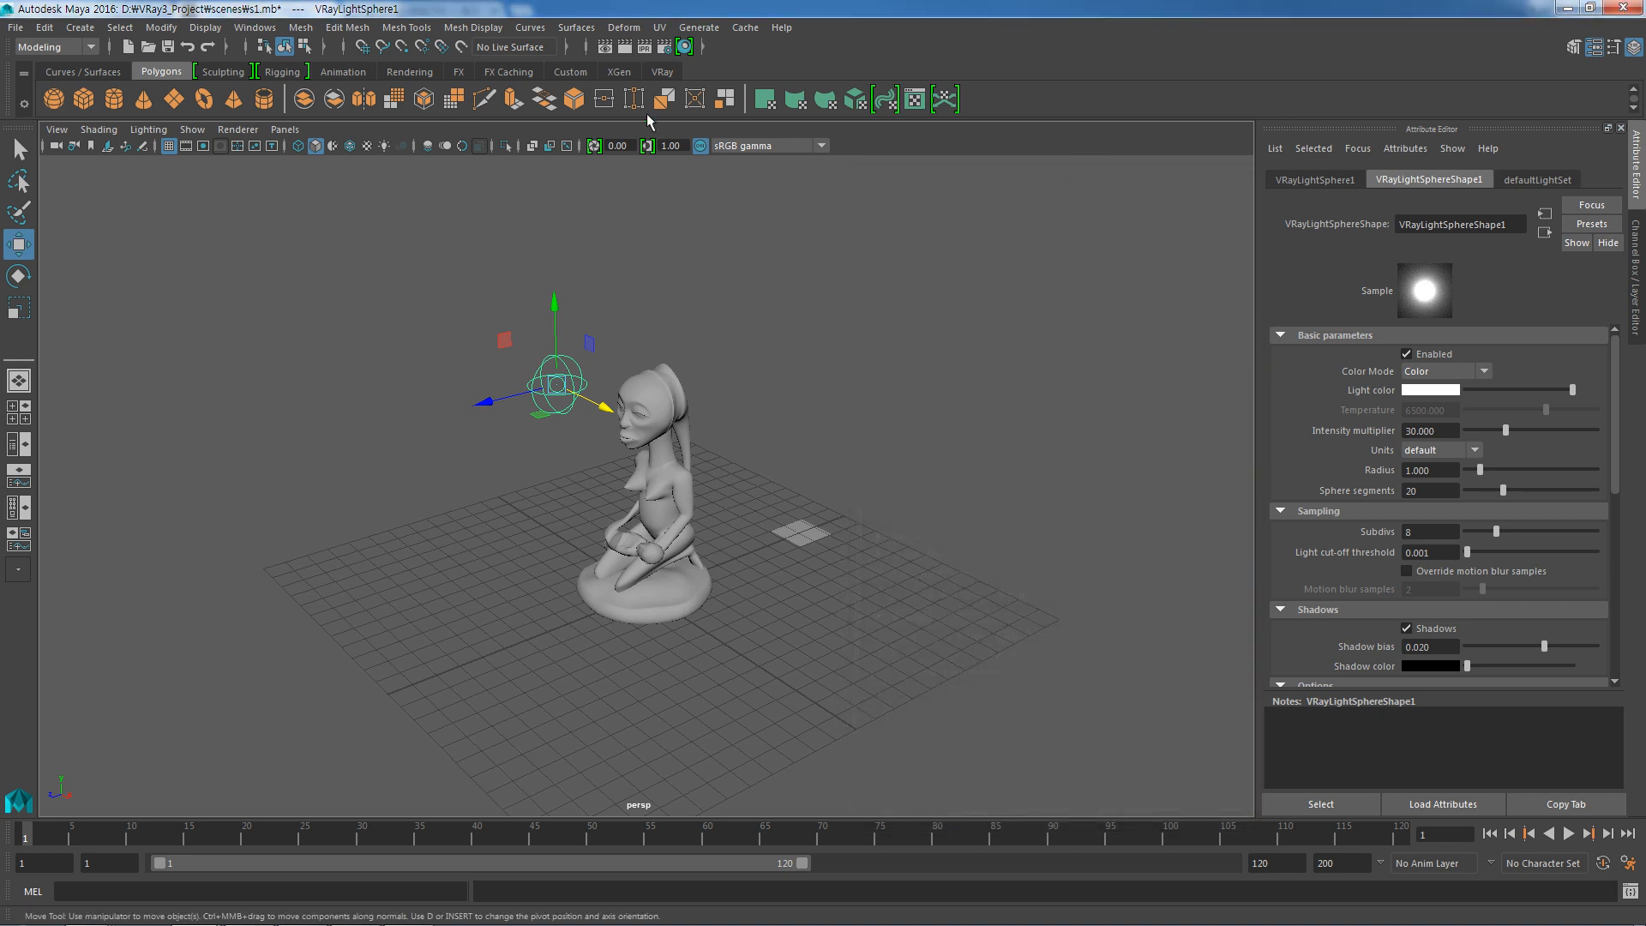
# Render the current frame with V-Ray twice, the second time closer to the statue, closing the frame buffer after each render.
pyautogui.click(626, 47)
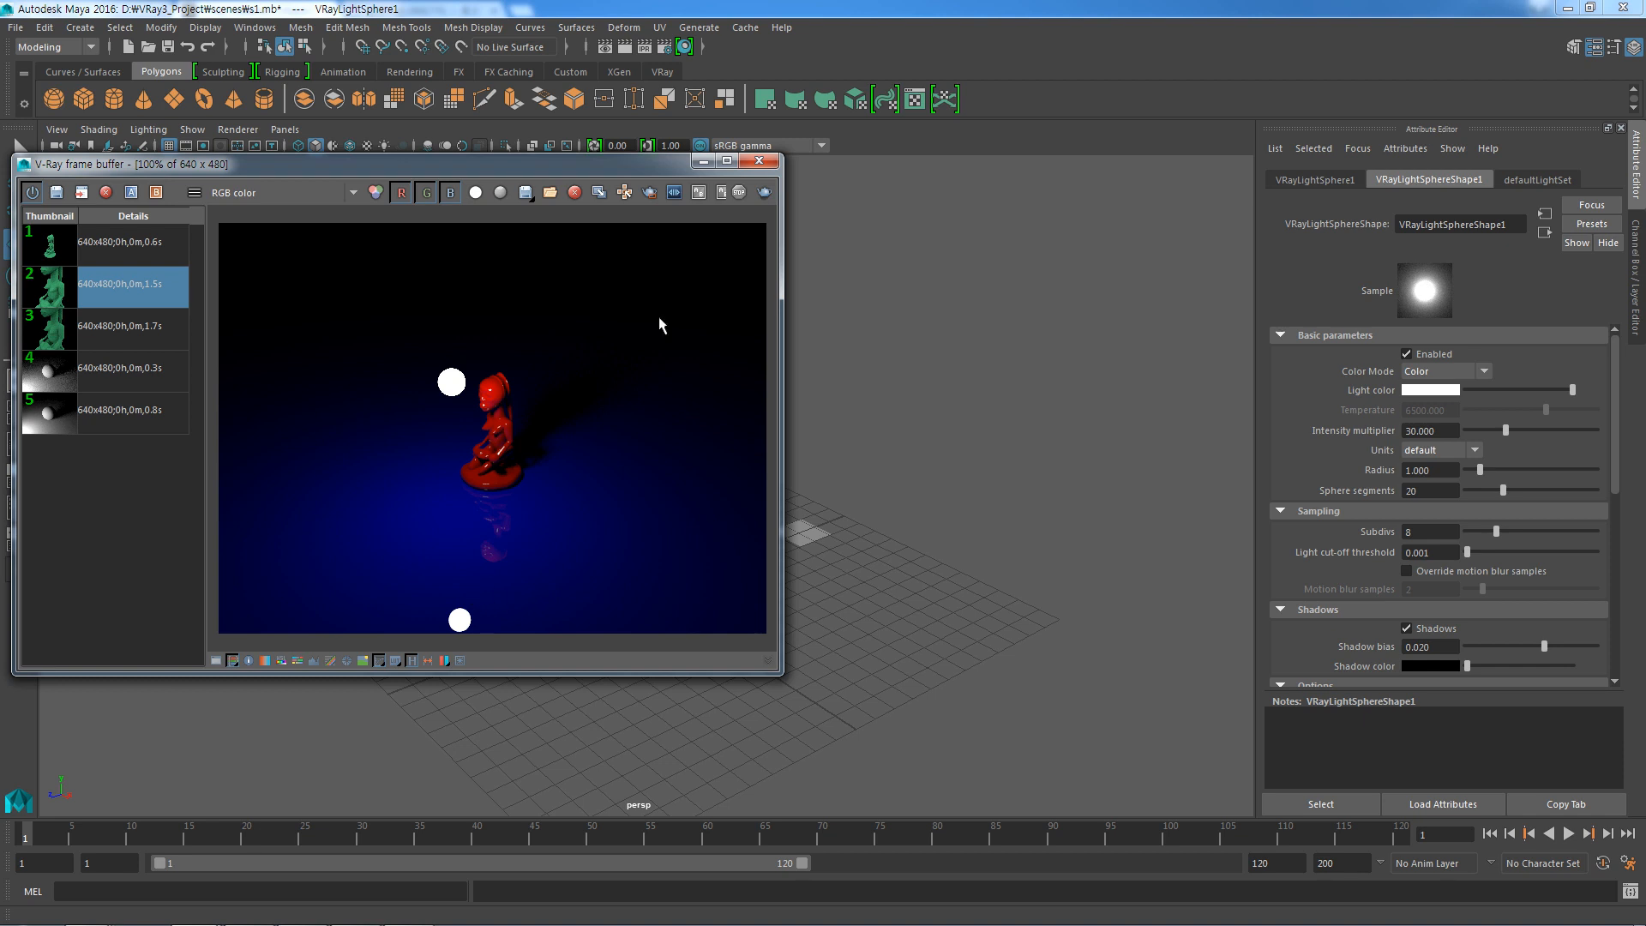
pyautogui.click(759, 163)
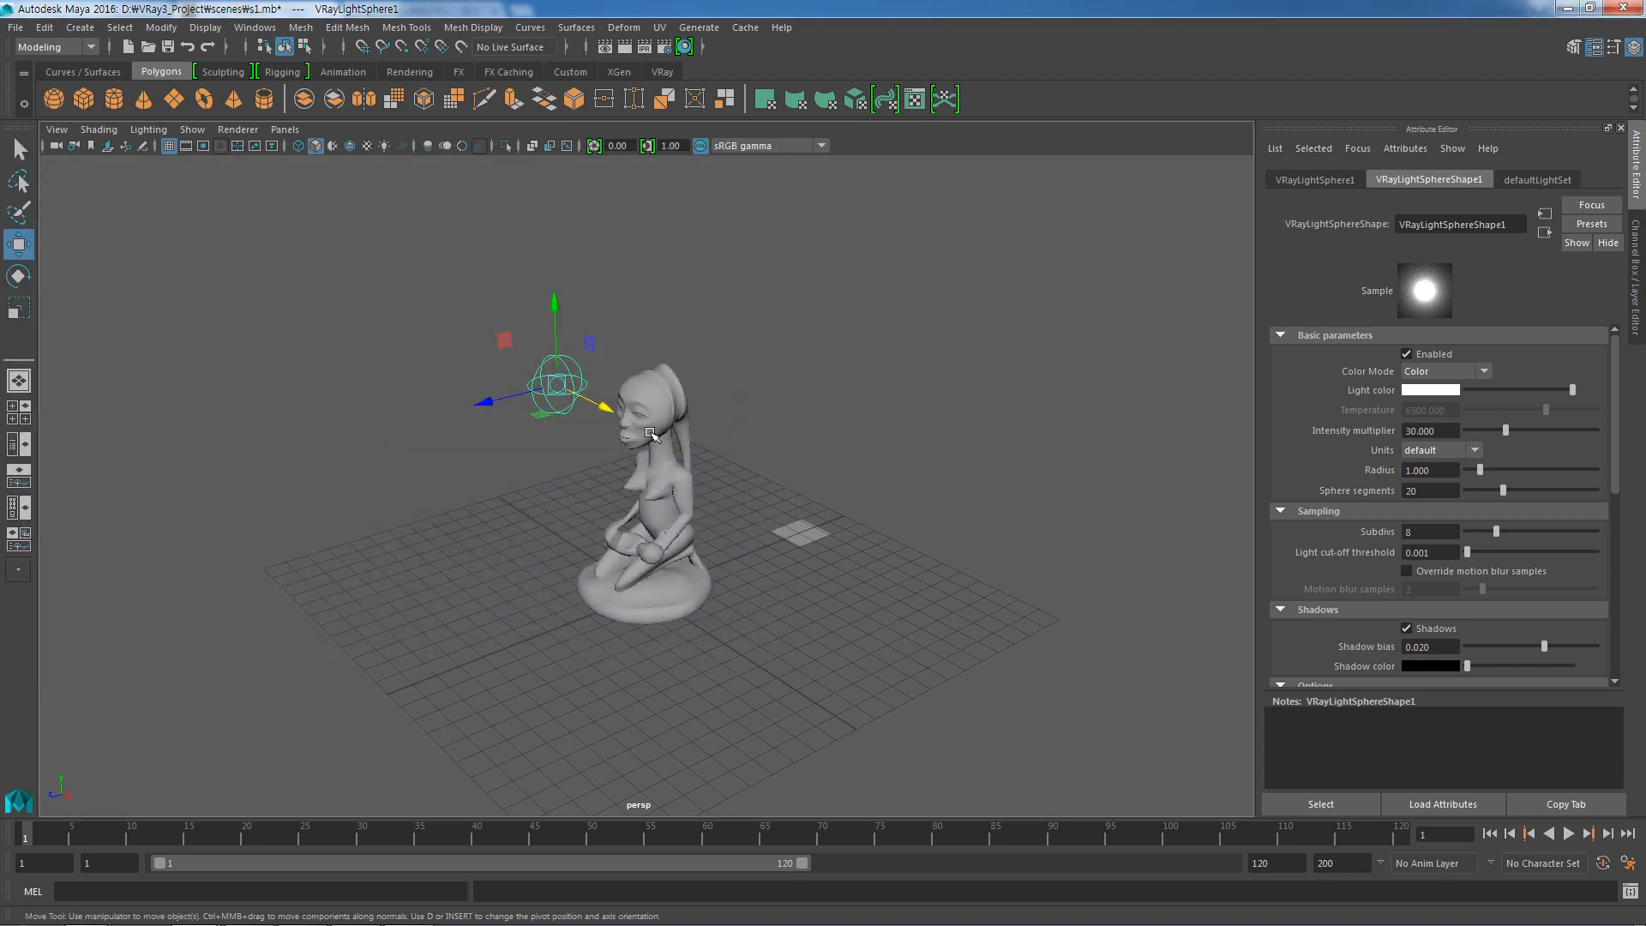
pyautogui.scroll(2, 636, 410)
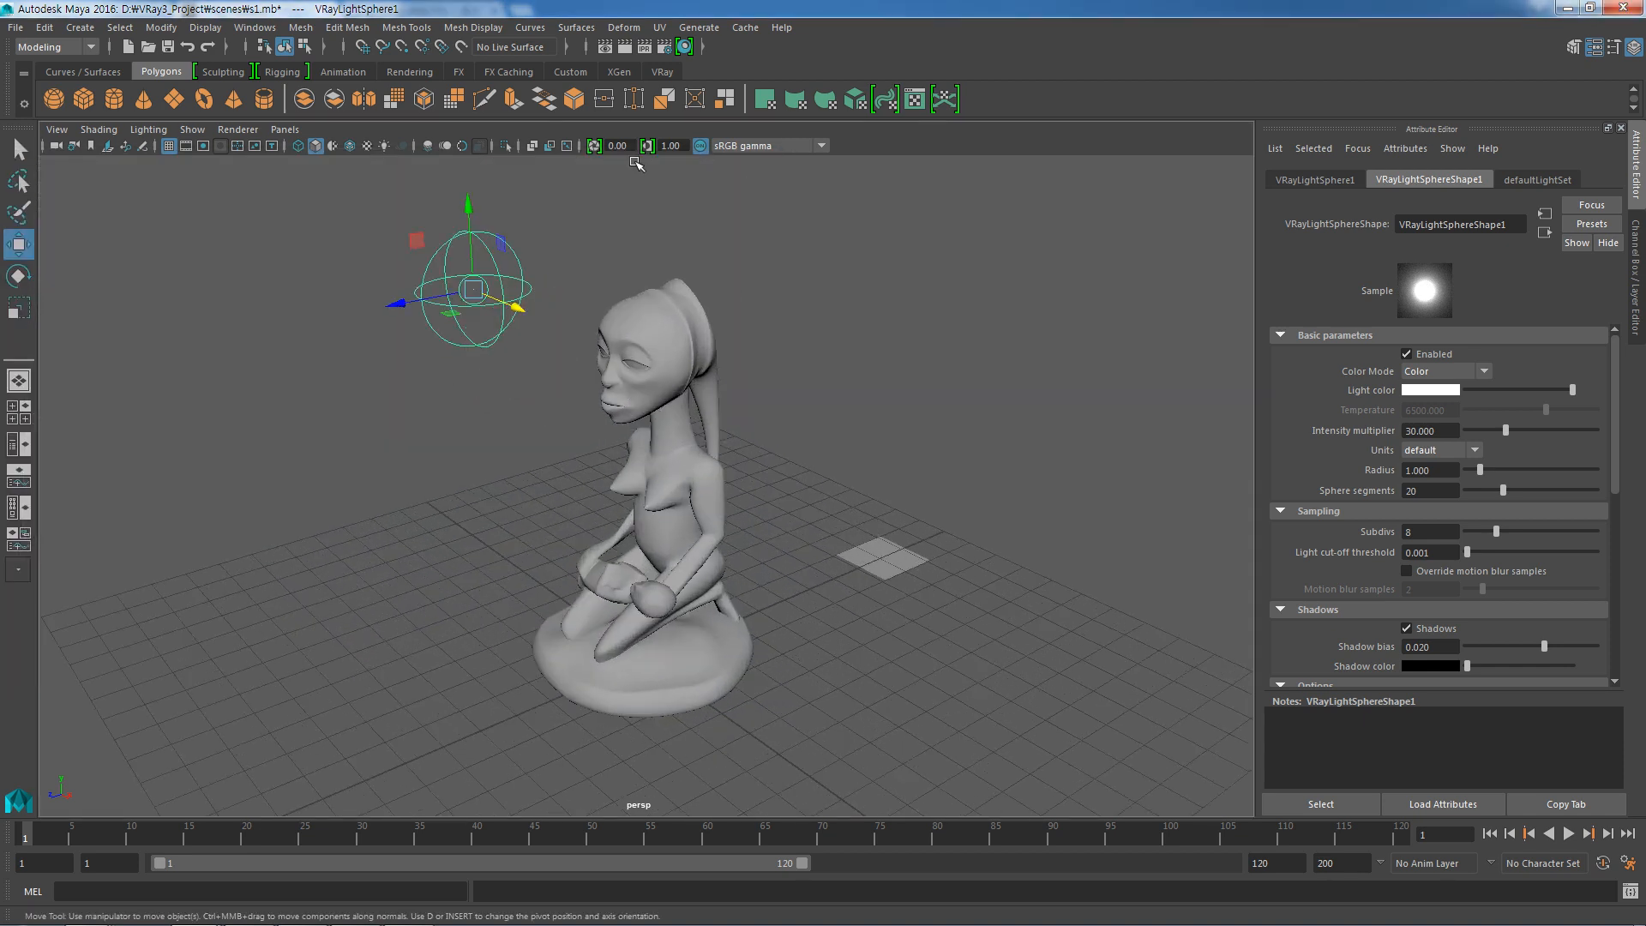
pyautogui.click(626, 48)
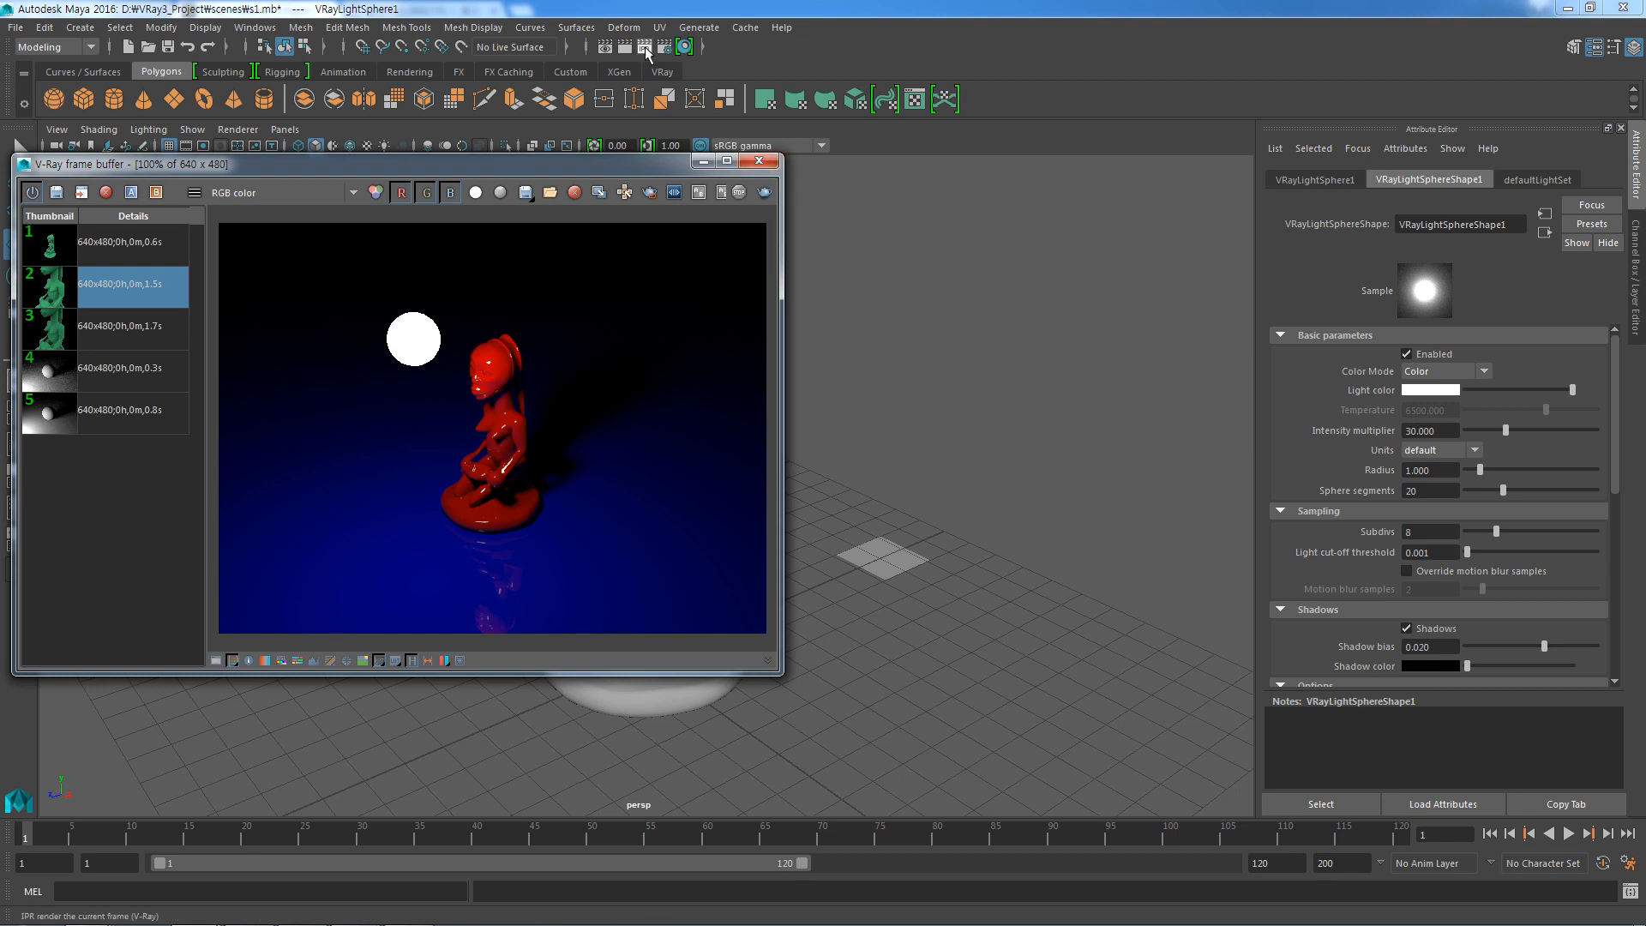
pyautogui.click(759, 161)
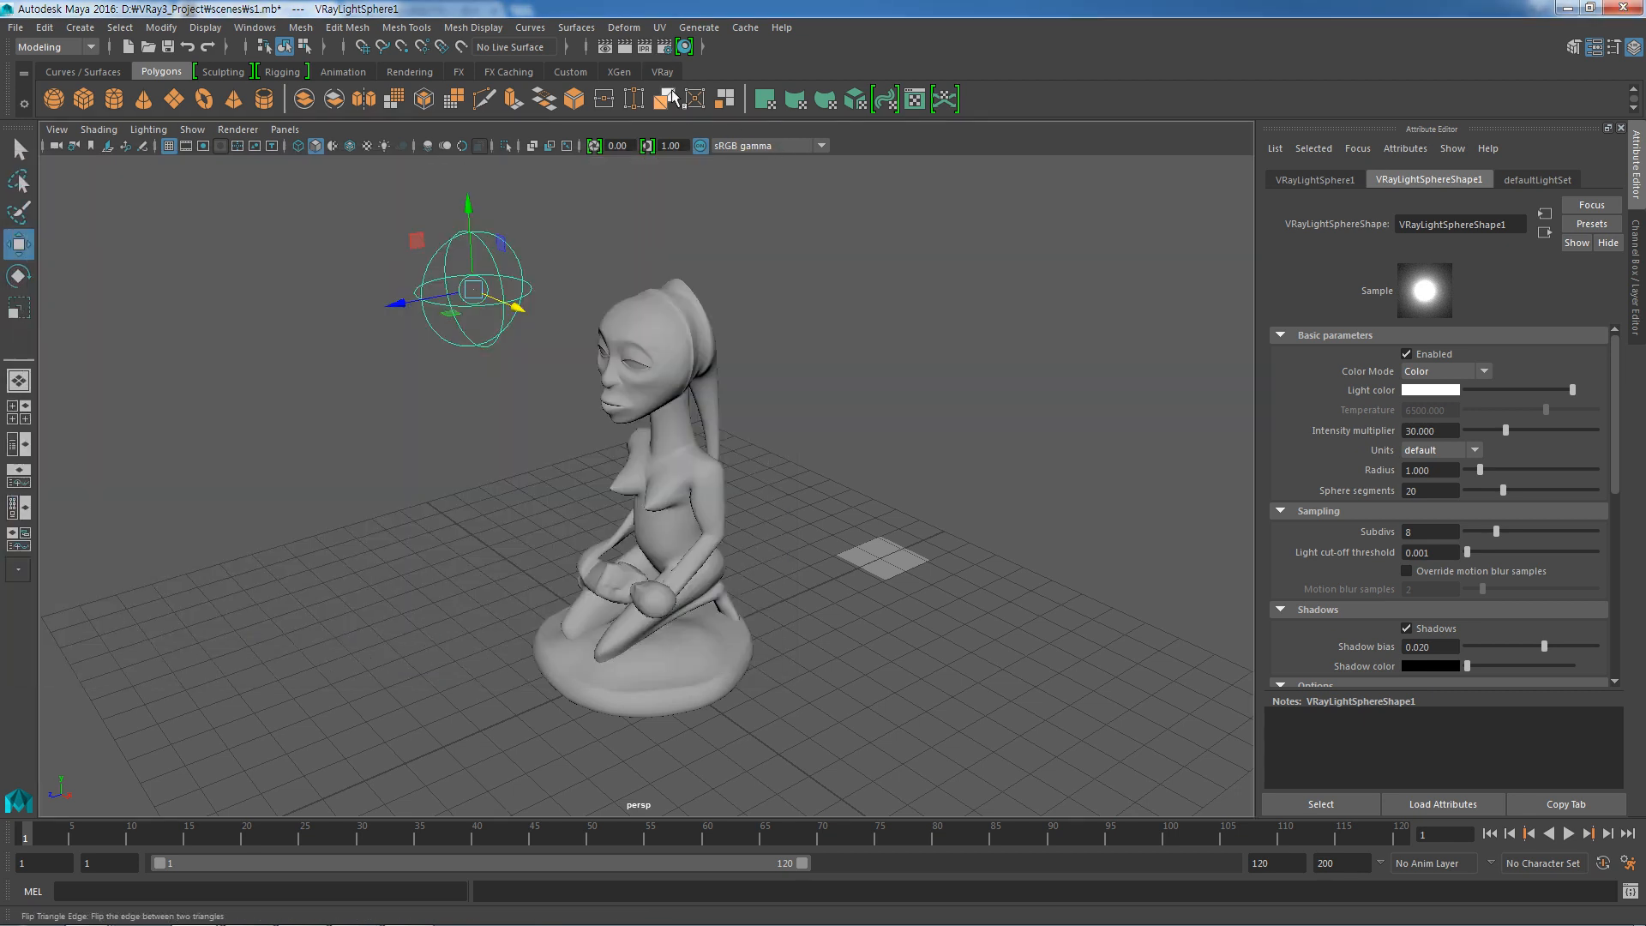
# Run an IPR render of the frame followed by a regular V-Ray render, closing the frame buffer after each.
pyautogui.click(648, 50)
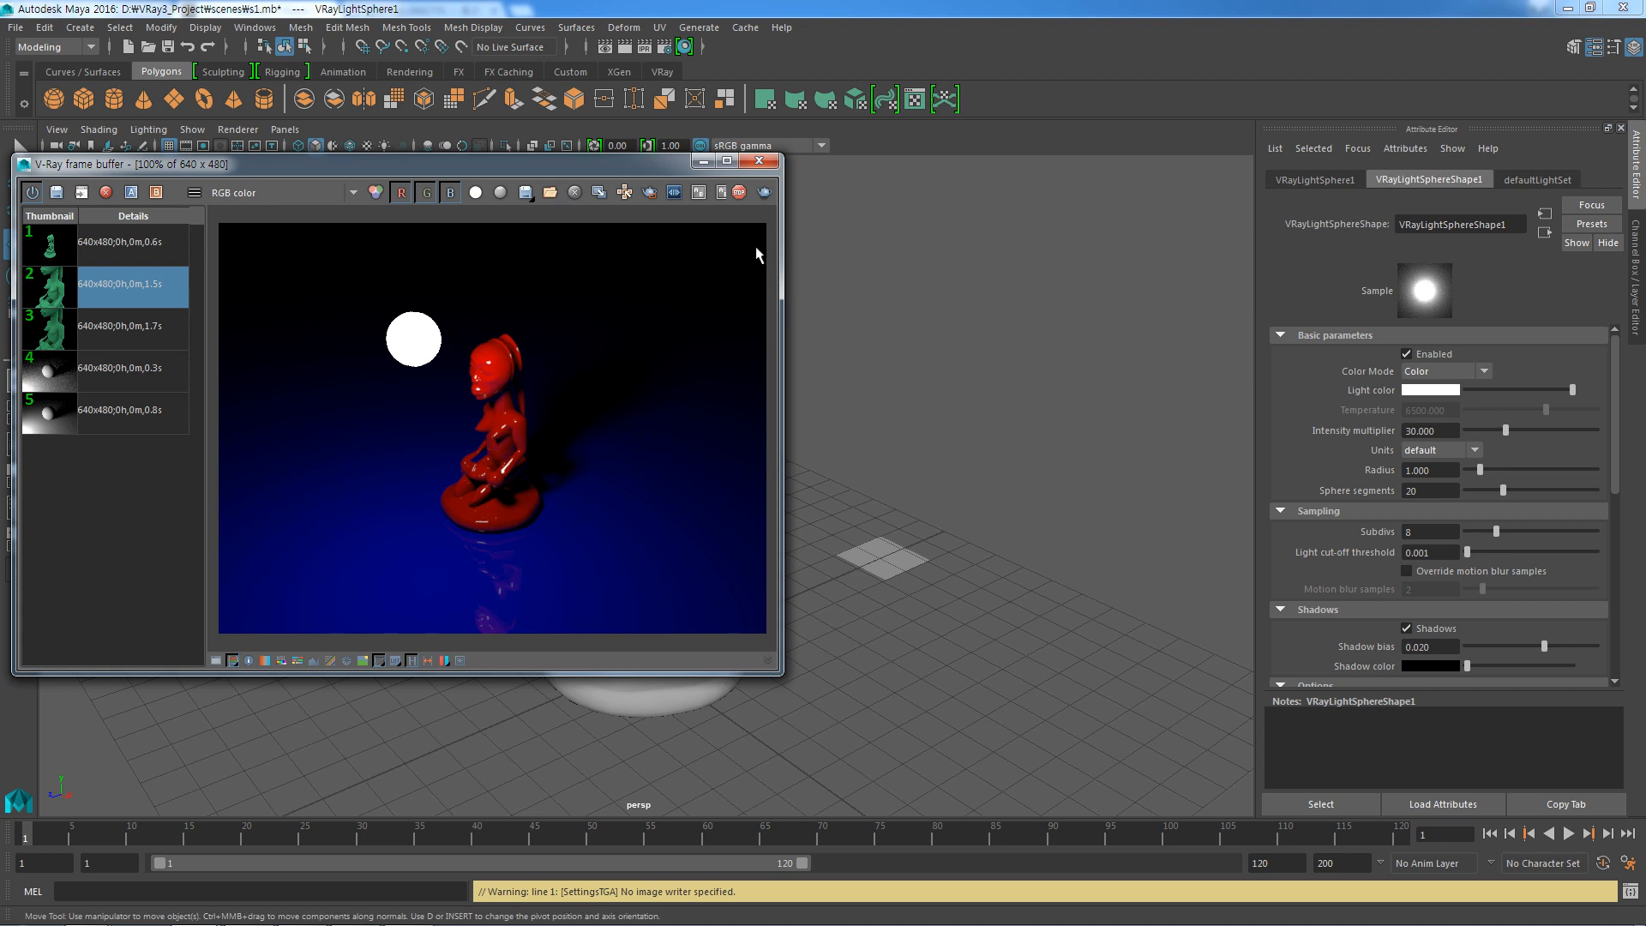
pyautogui.click(759, 160)
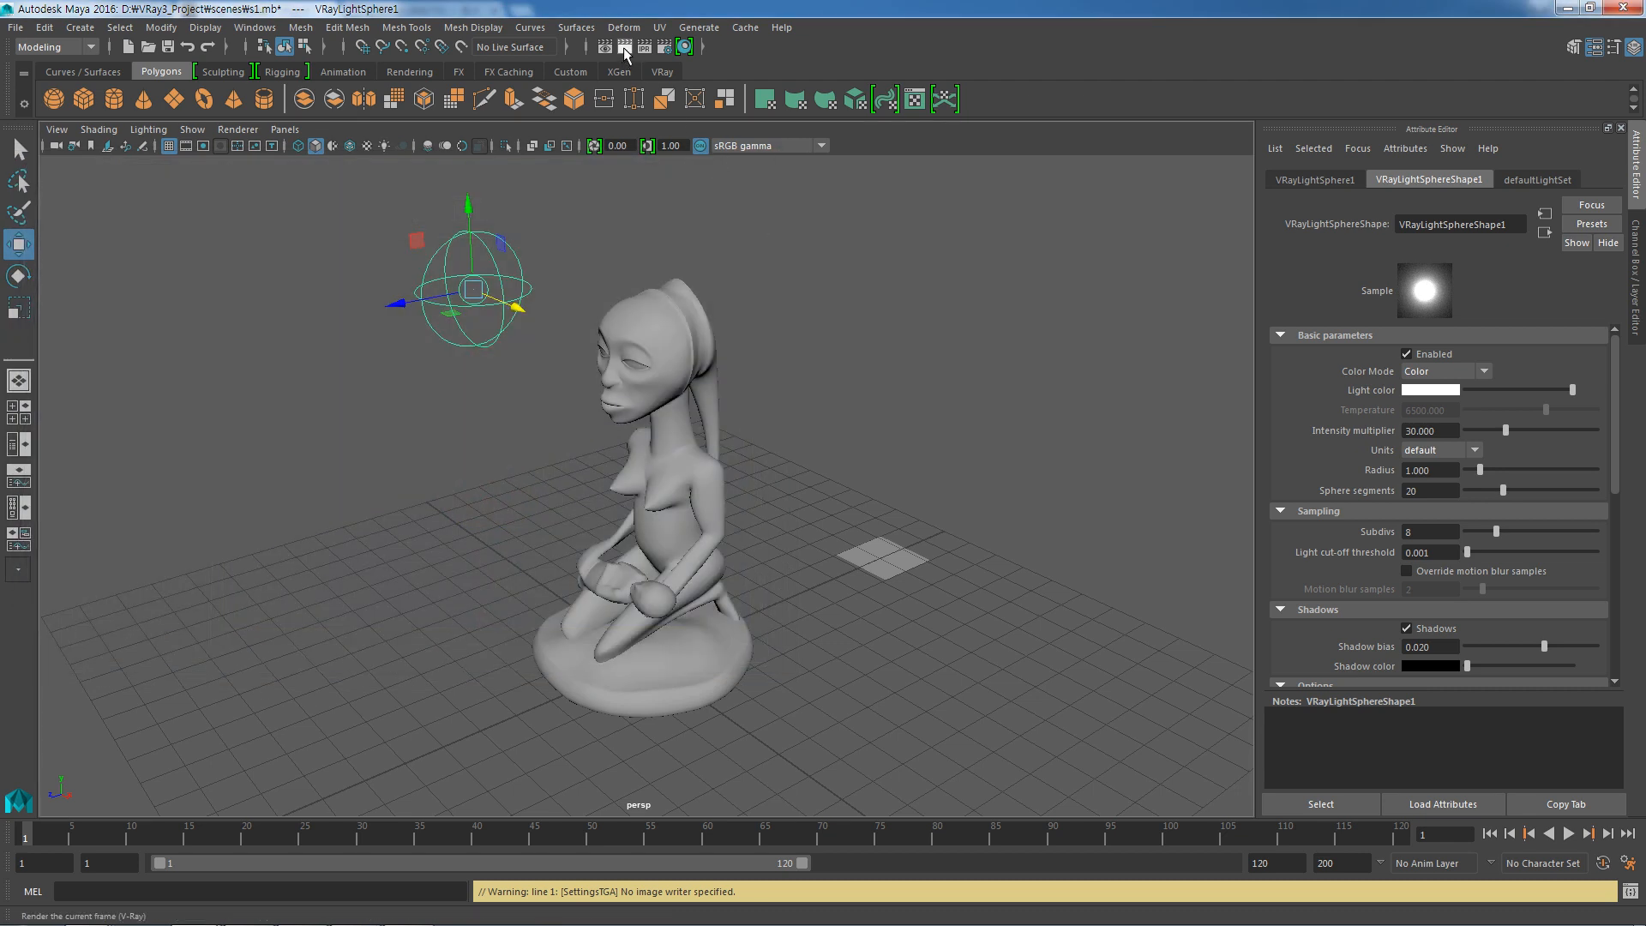
pyautogui.click(624, 48)
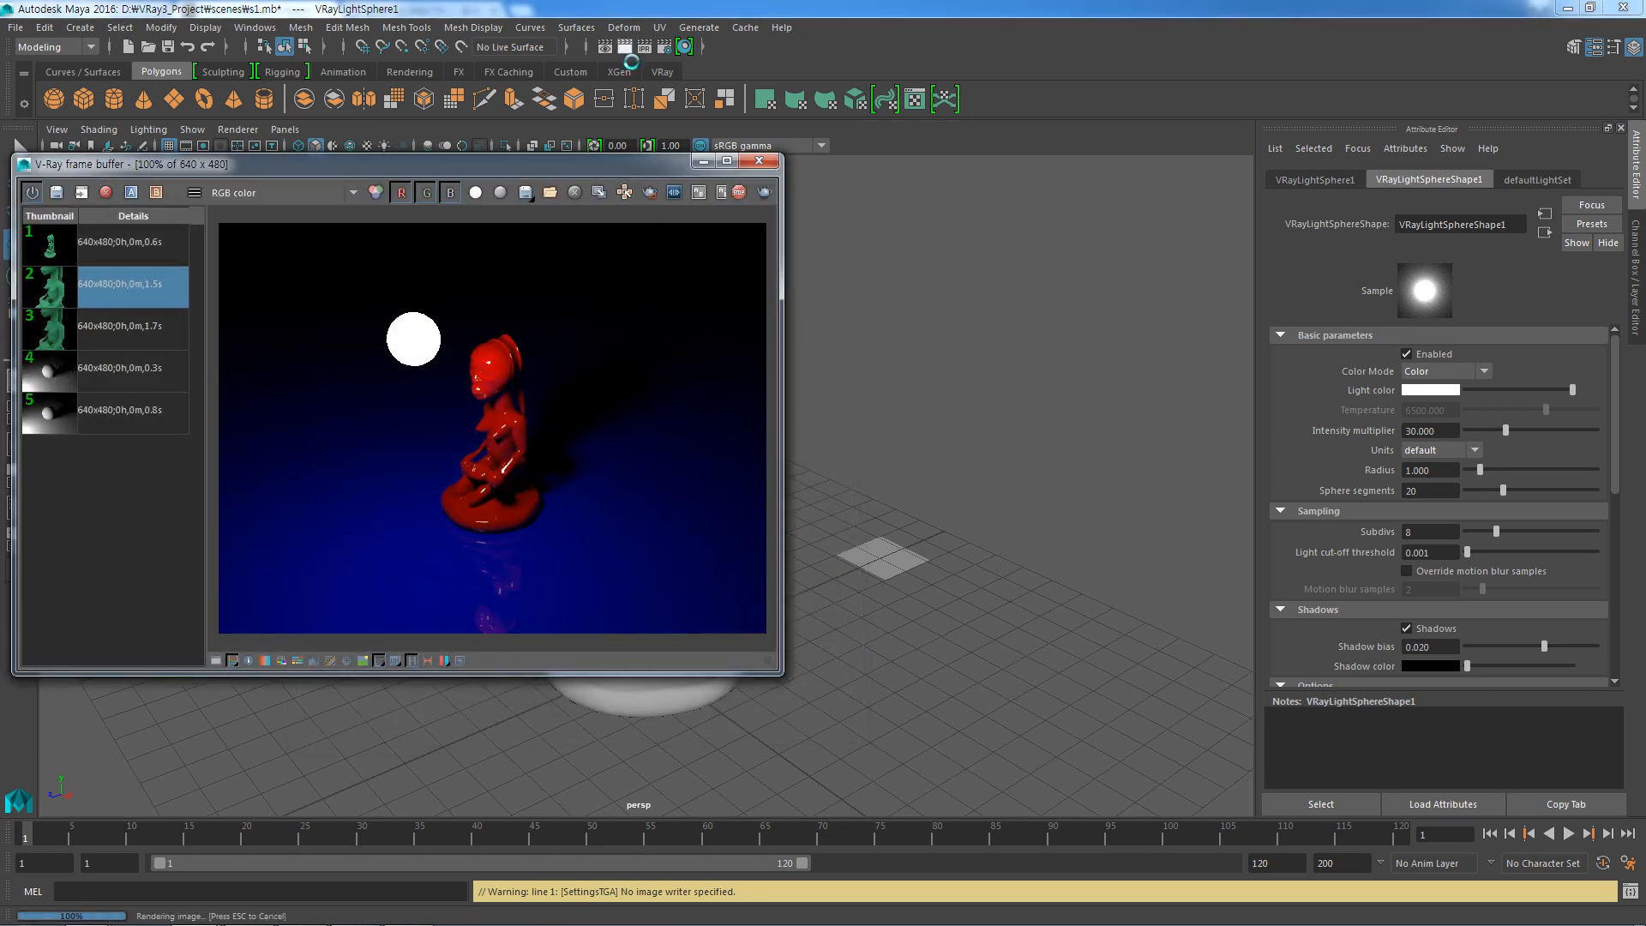
pyautogui.click(759, 163)
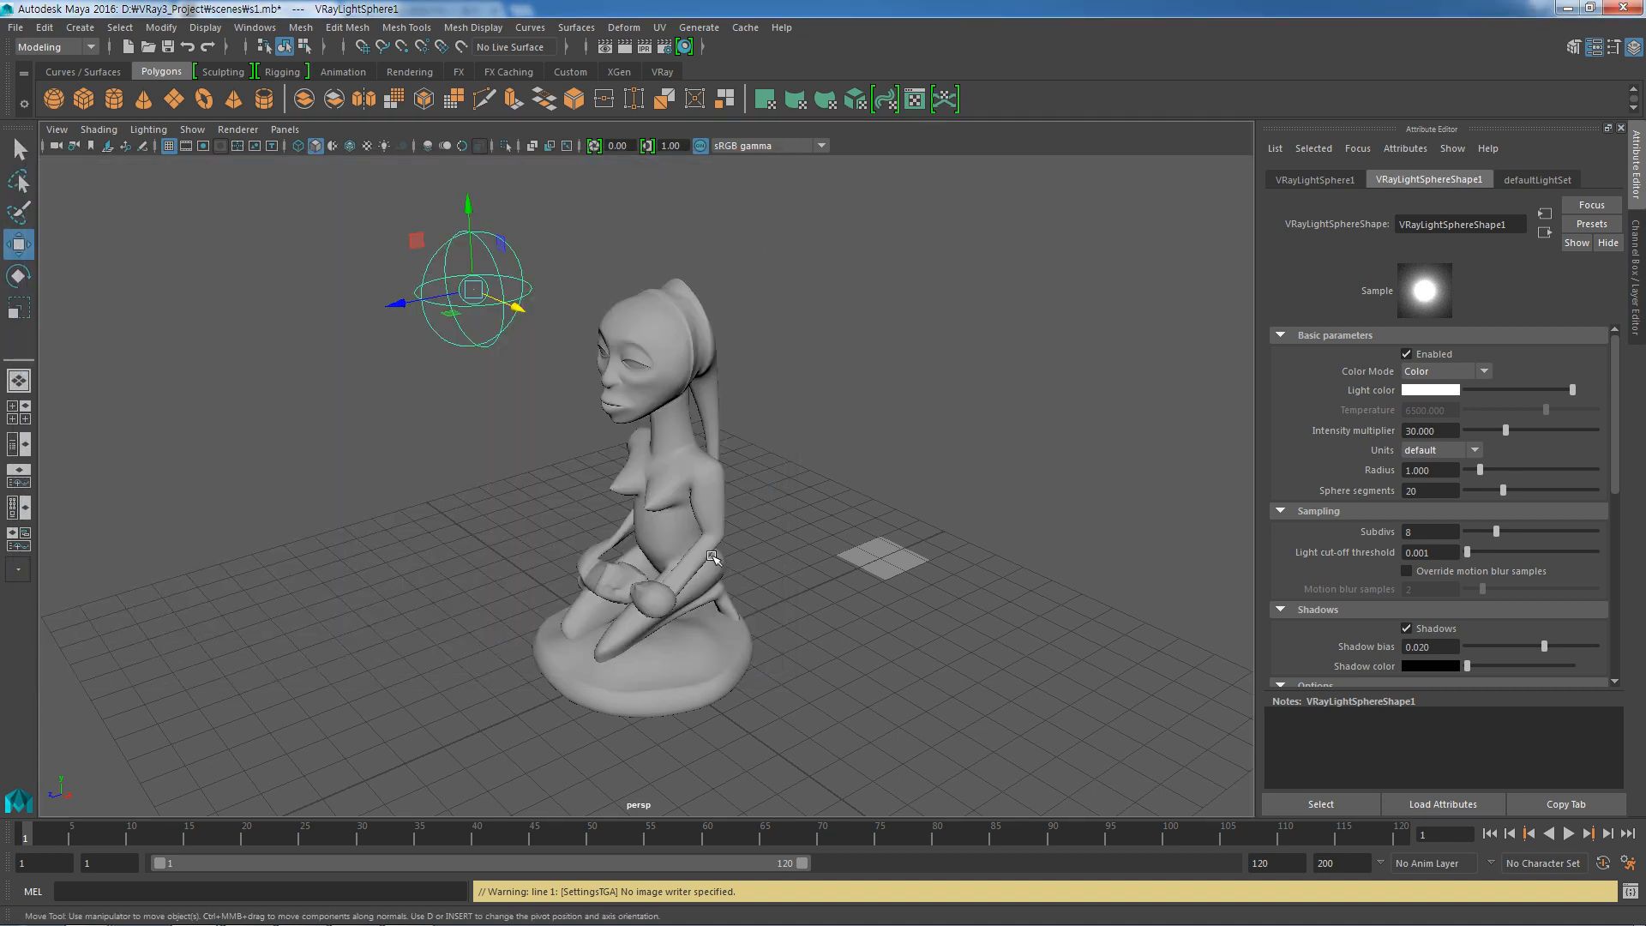
# Make the sphere light invisible and render the frame with V-Ray, repeating the render from a closer view.
pyautogui.keyDown('alt'); pyautogui.moveTo(706, 566); pyautogui.dragTo(706, 642, button='right'); pyautogui.keyUp('alt')
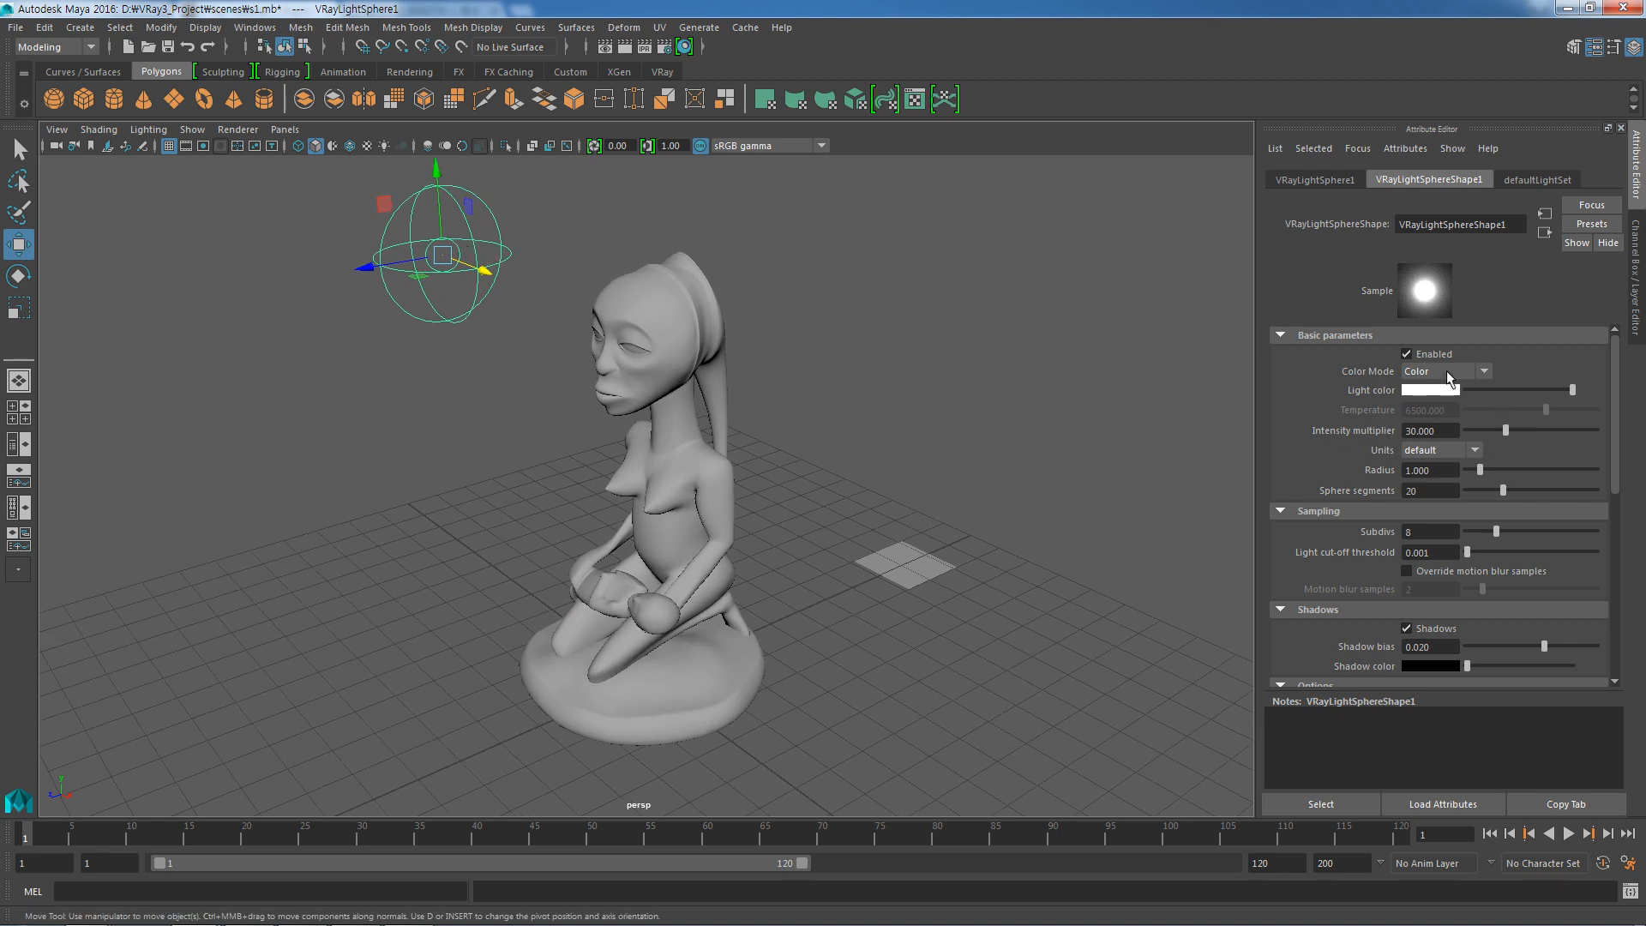
pyautogui.moveTo(1615, 399); pyautogui.dragTo(1639, 505)
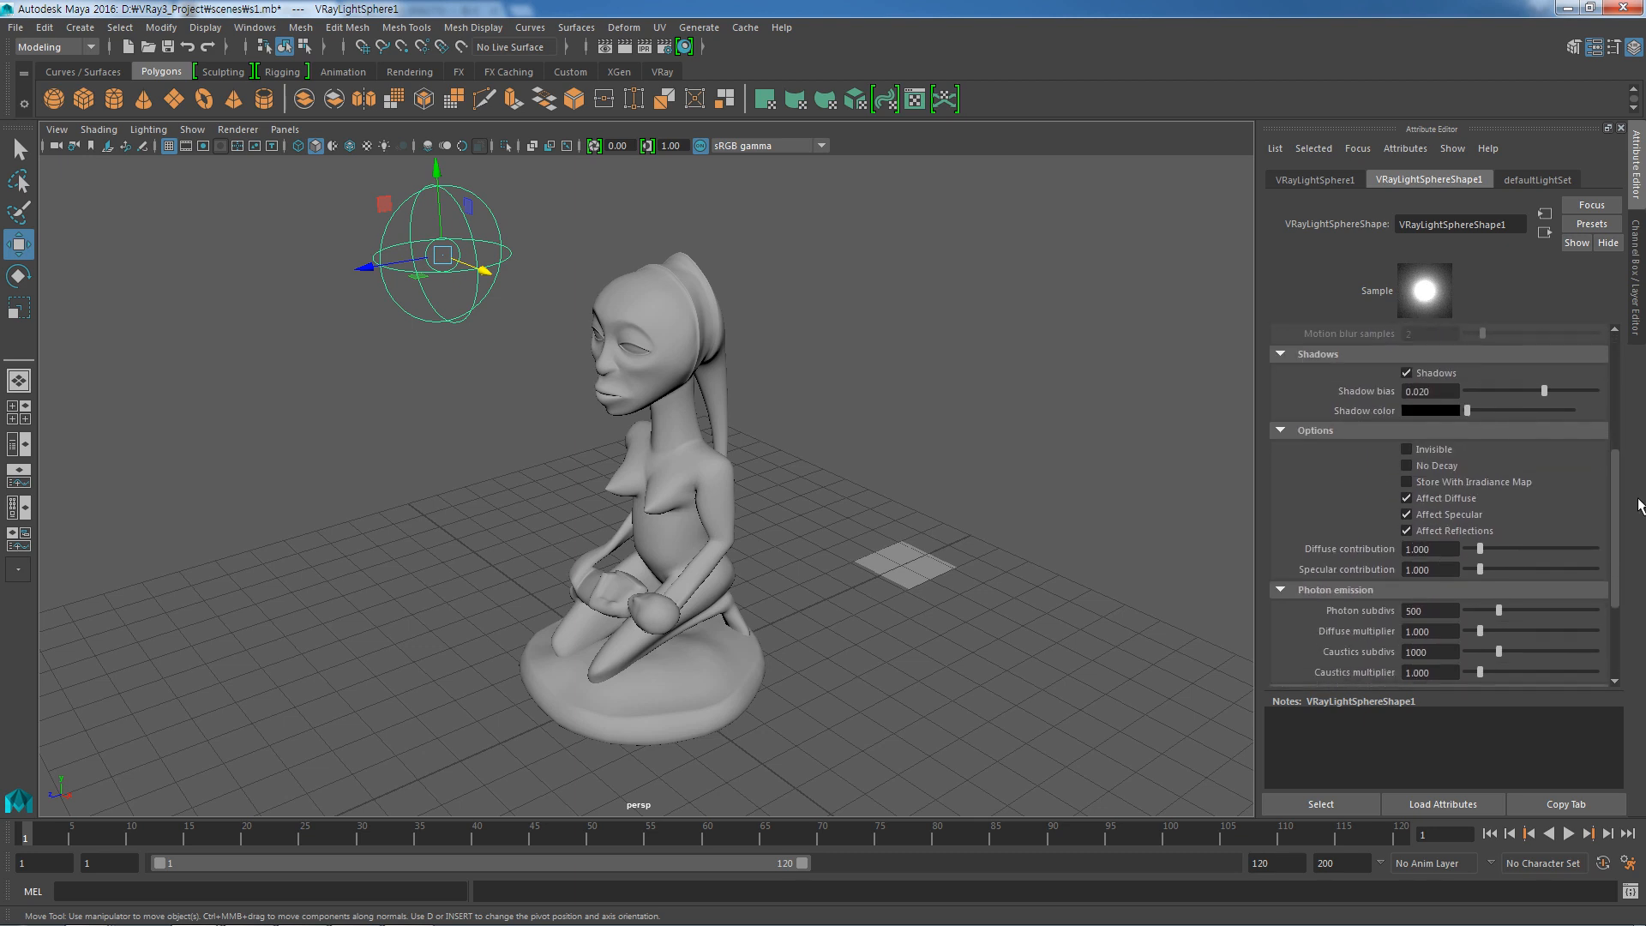
pyautogui.click(1407, 449)
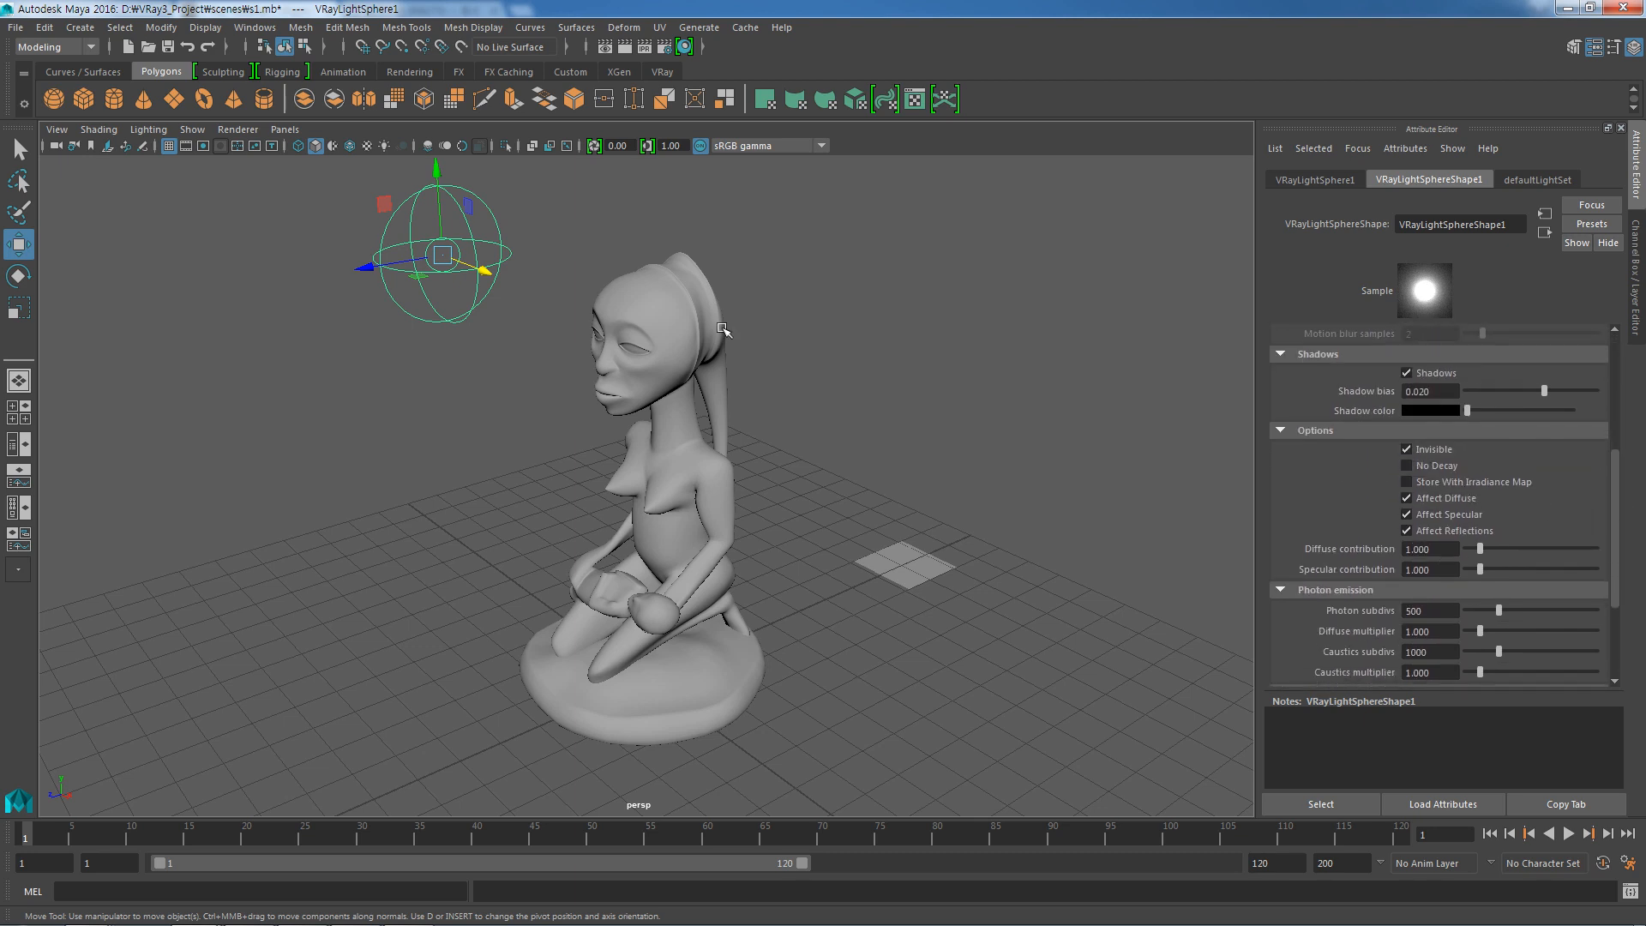
pyautogui.click(628, 50)
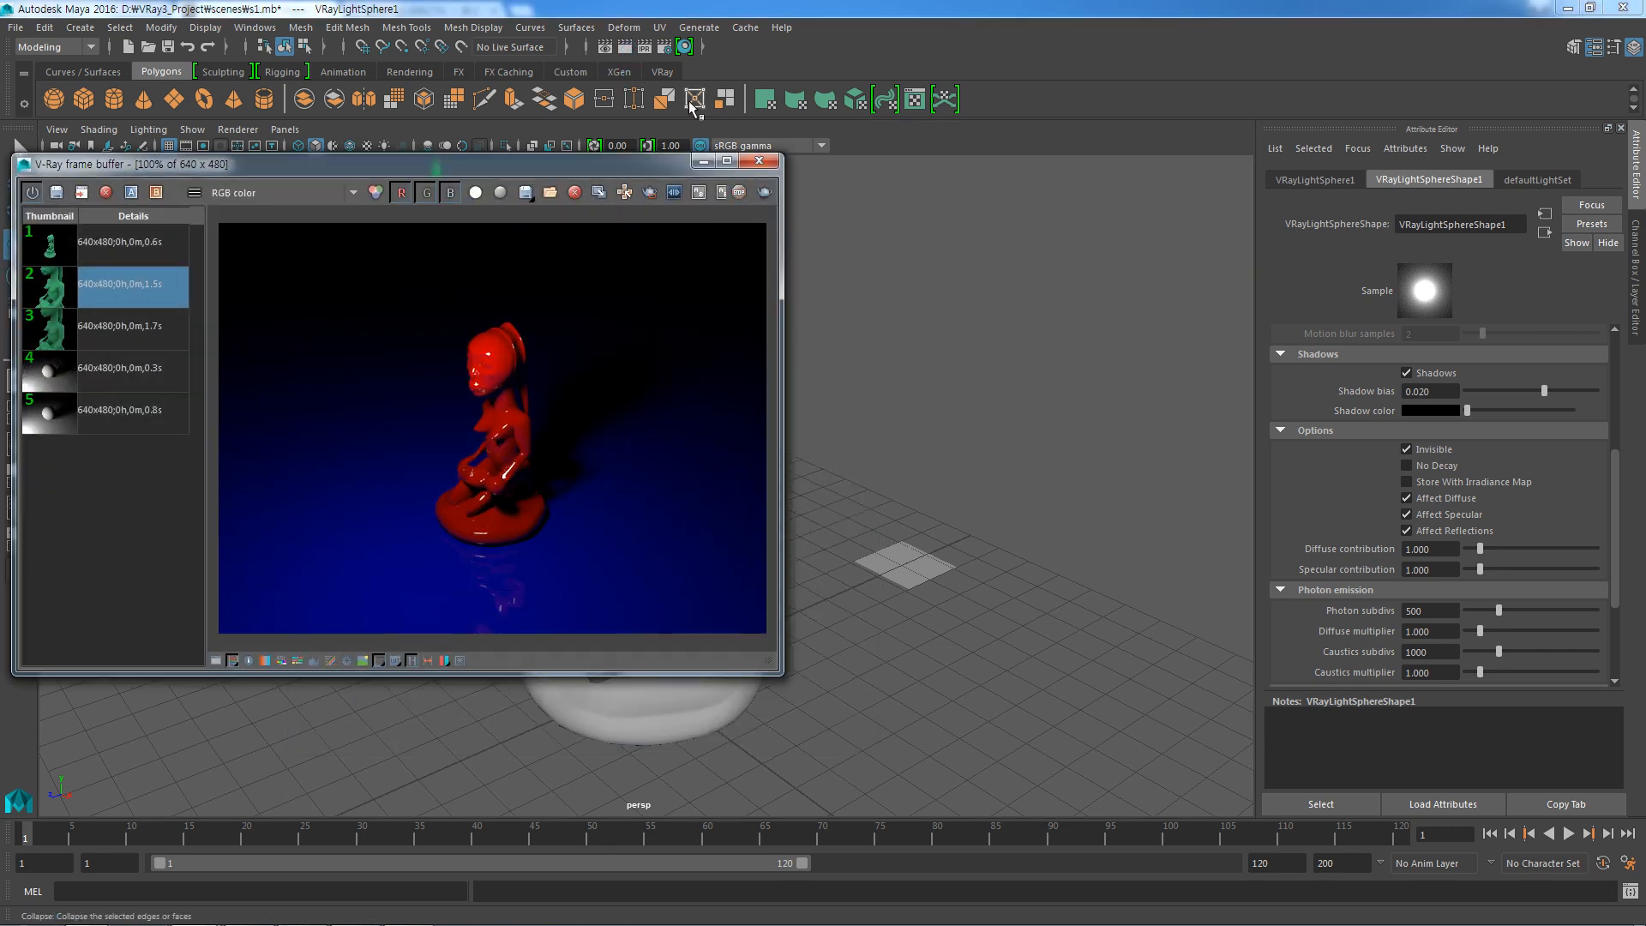
pyautogui.keyDown('alt'); pyautogui.moveTo(839, 472); pyautogui.dragTo(834, 584, button='right'); pyautogui.keyUp('alt')
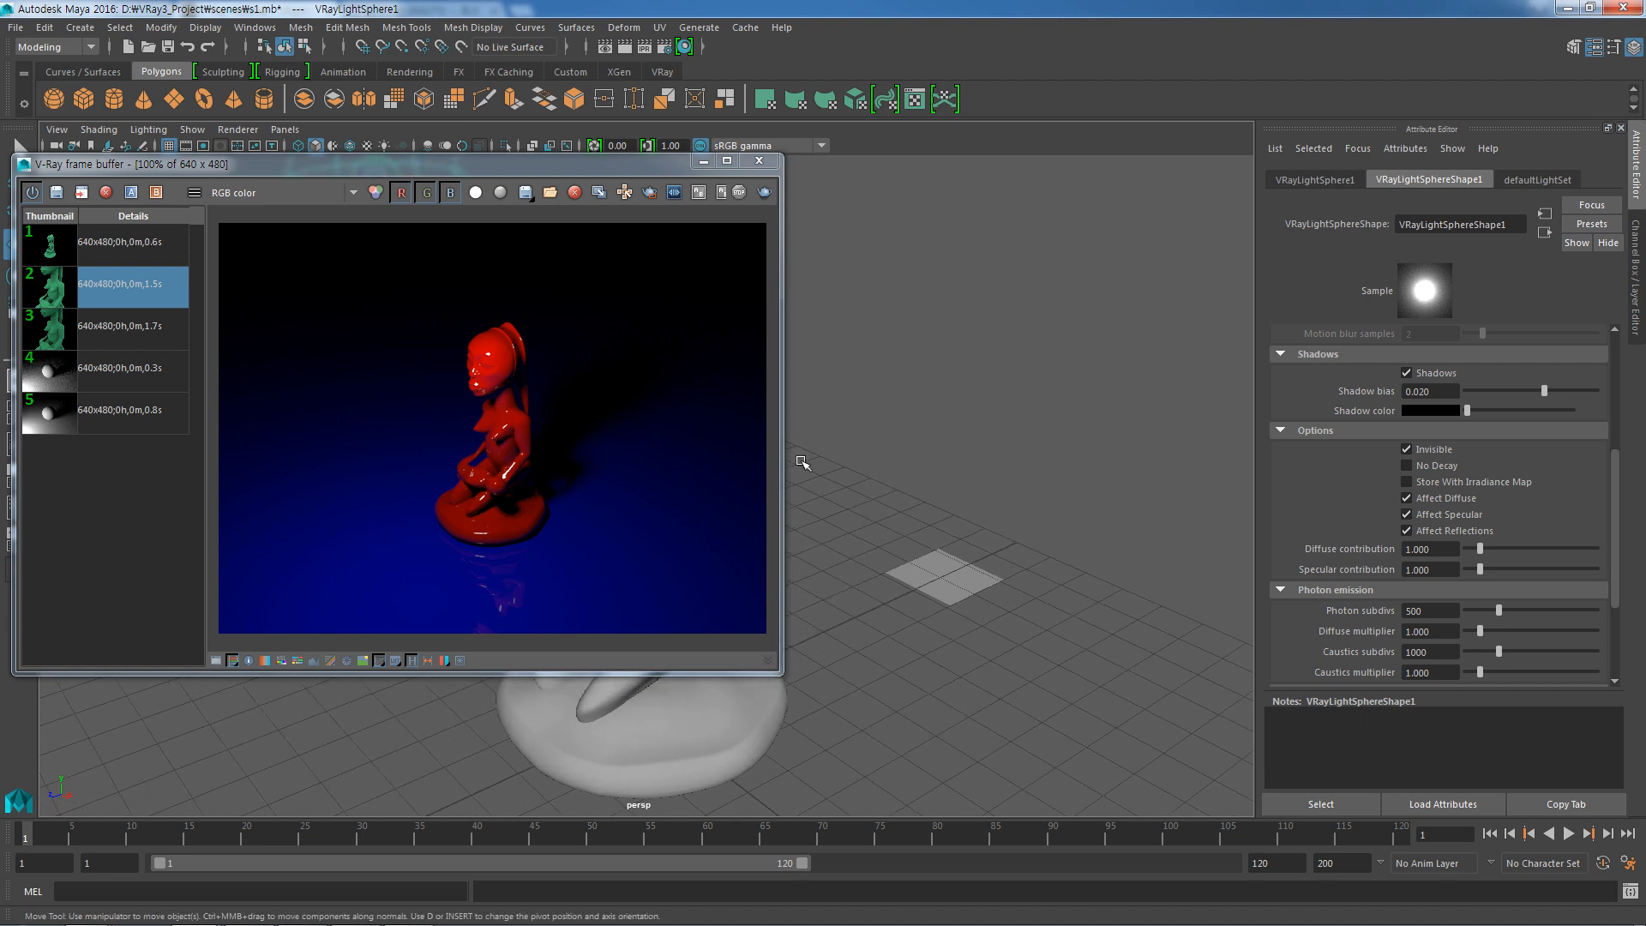
pyautogui.click(766, 192)
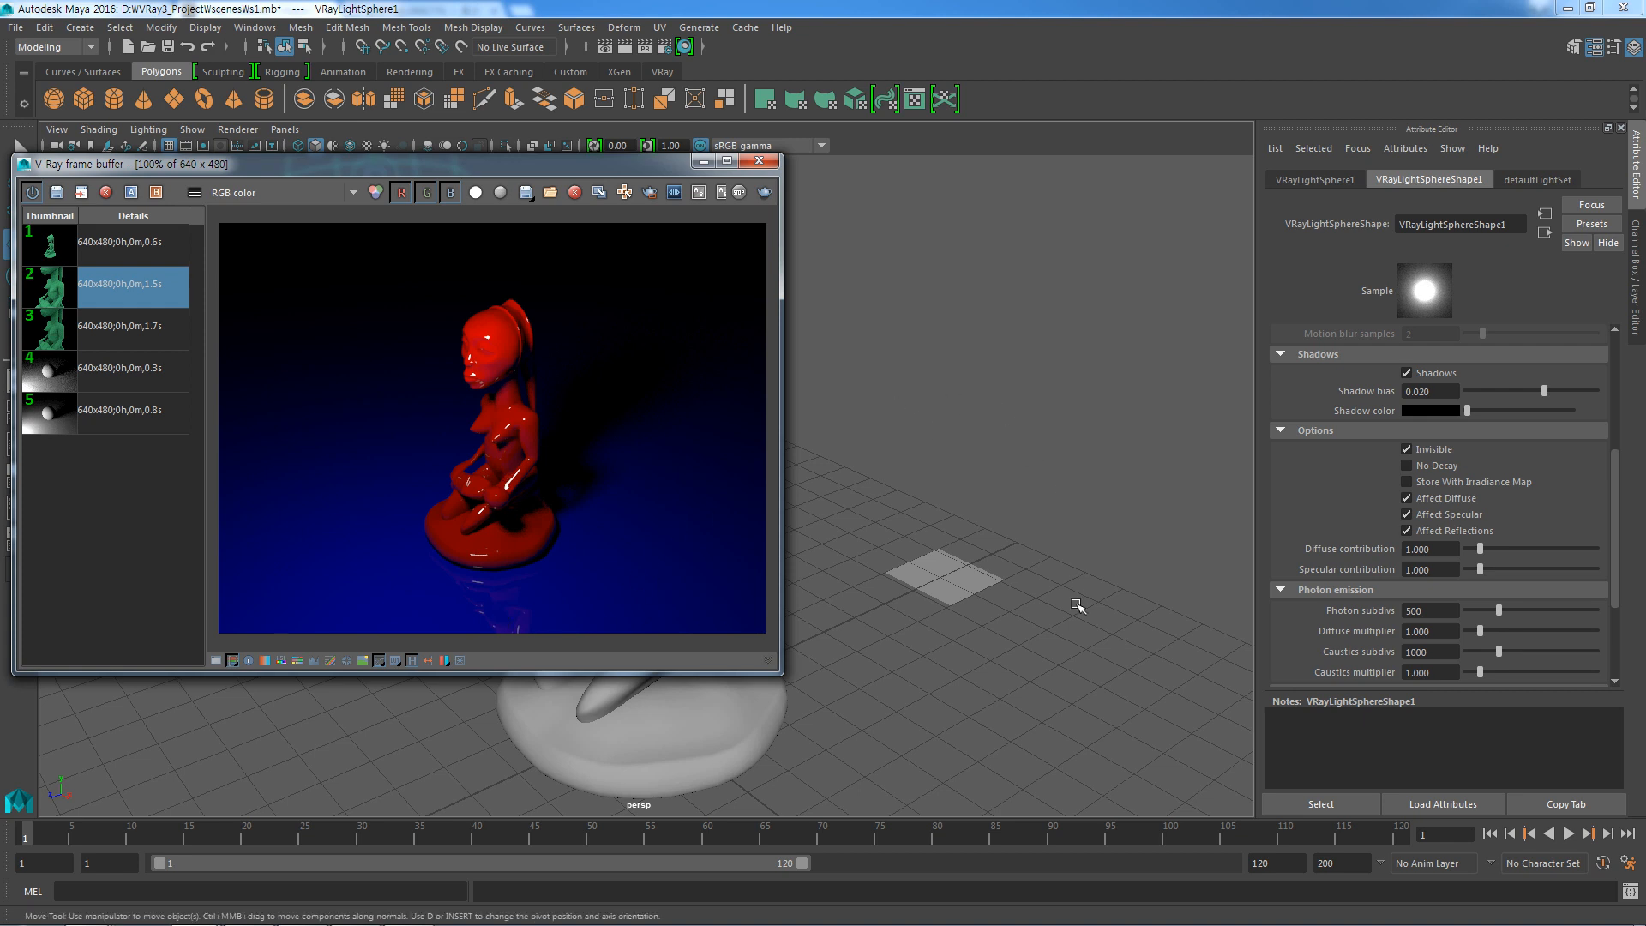
pyautogui.click(960, 587)
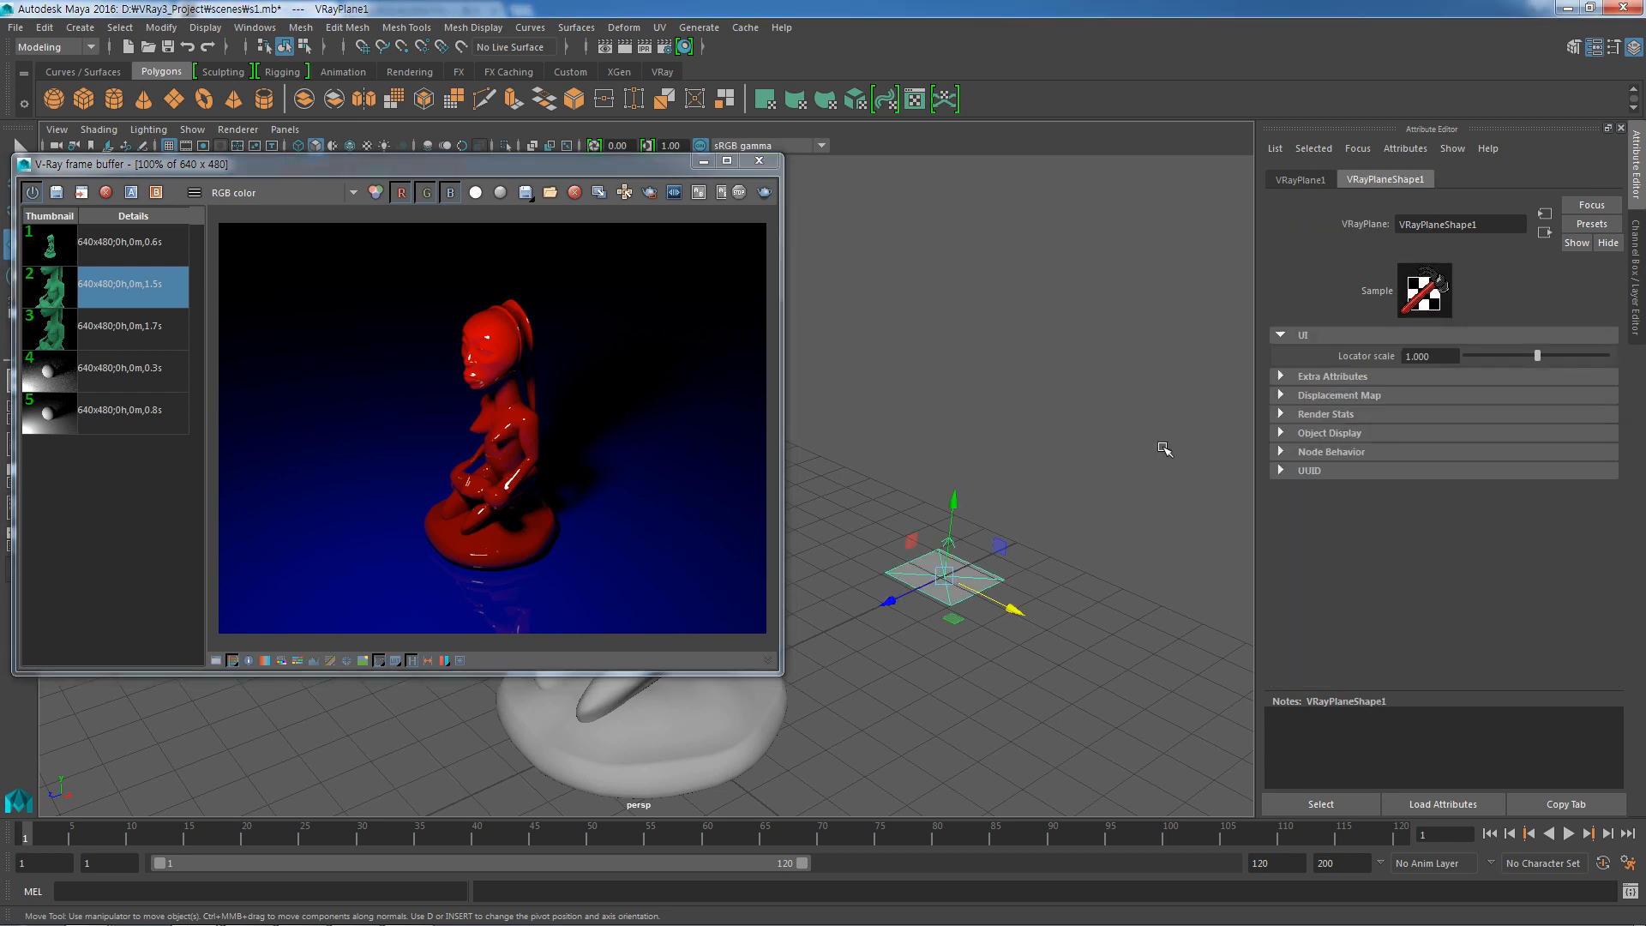
pyautogui.click(1105, 476)
pyautogui.click(953, 578)
pyautogui.click(1045, 504)
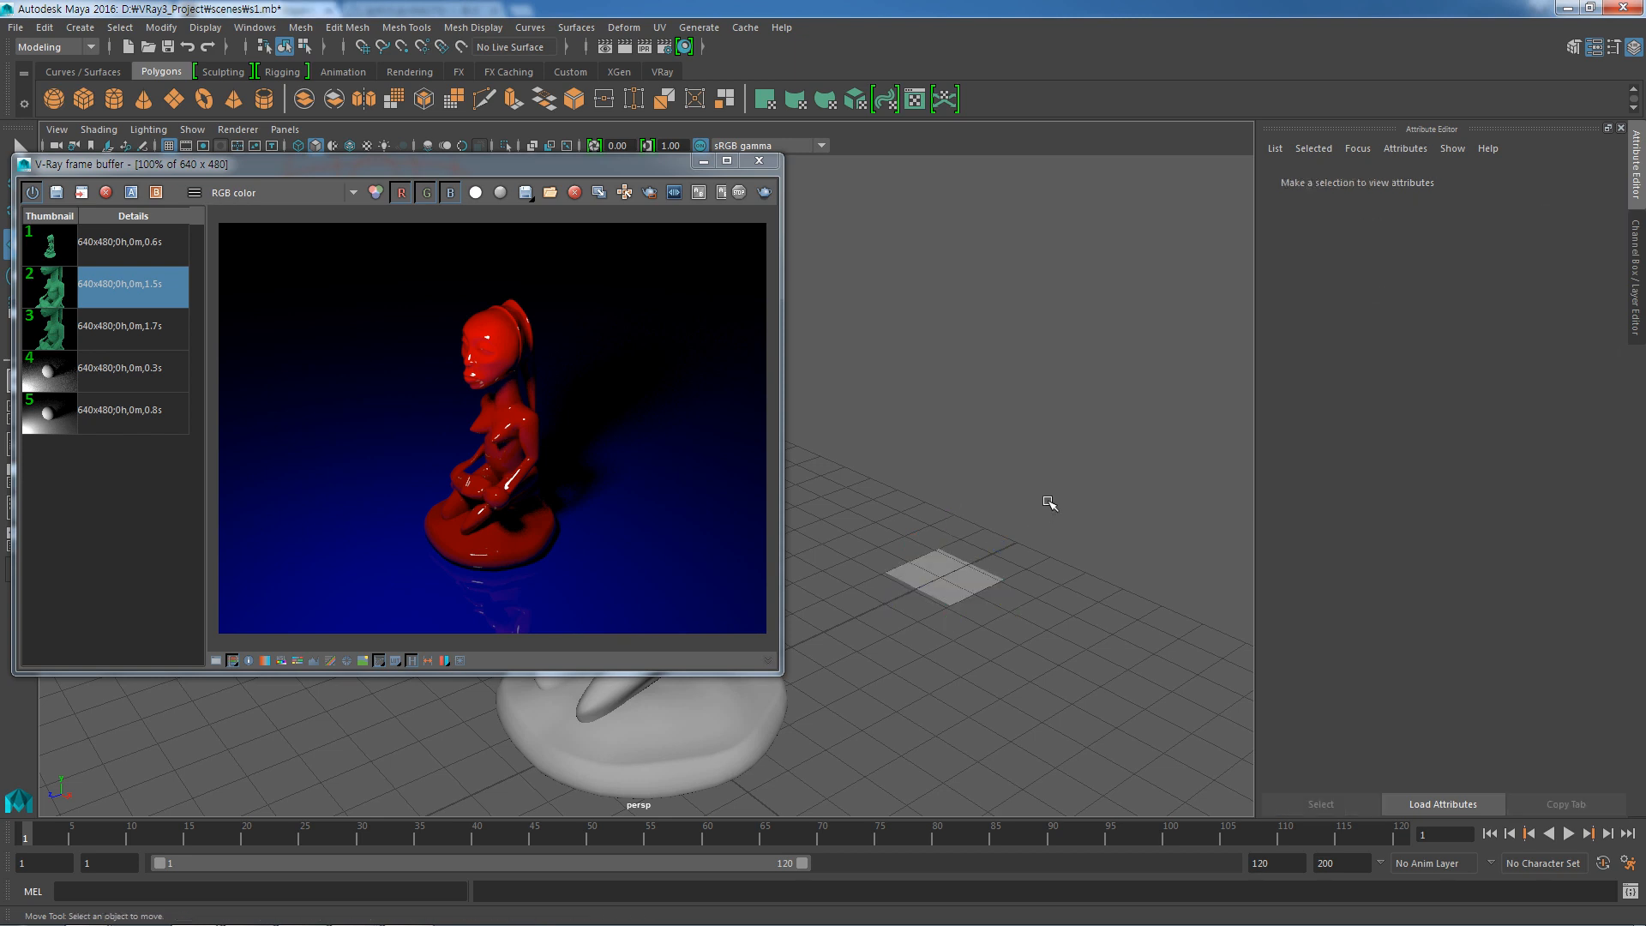
# Open Hypershade, select VRayMtl2 and examine the available BRDF types in its reflection settings.
pyautogui.click(686, 47)
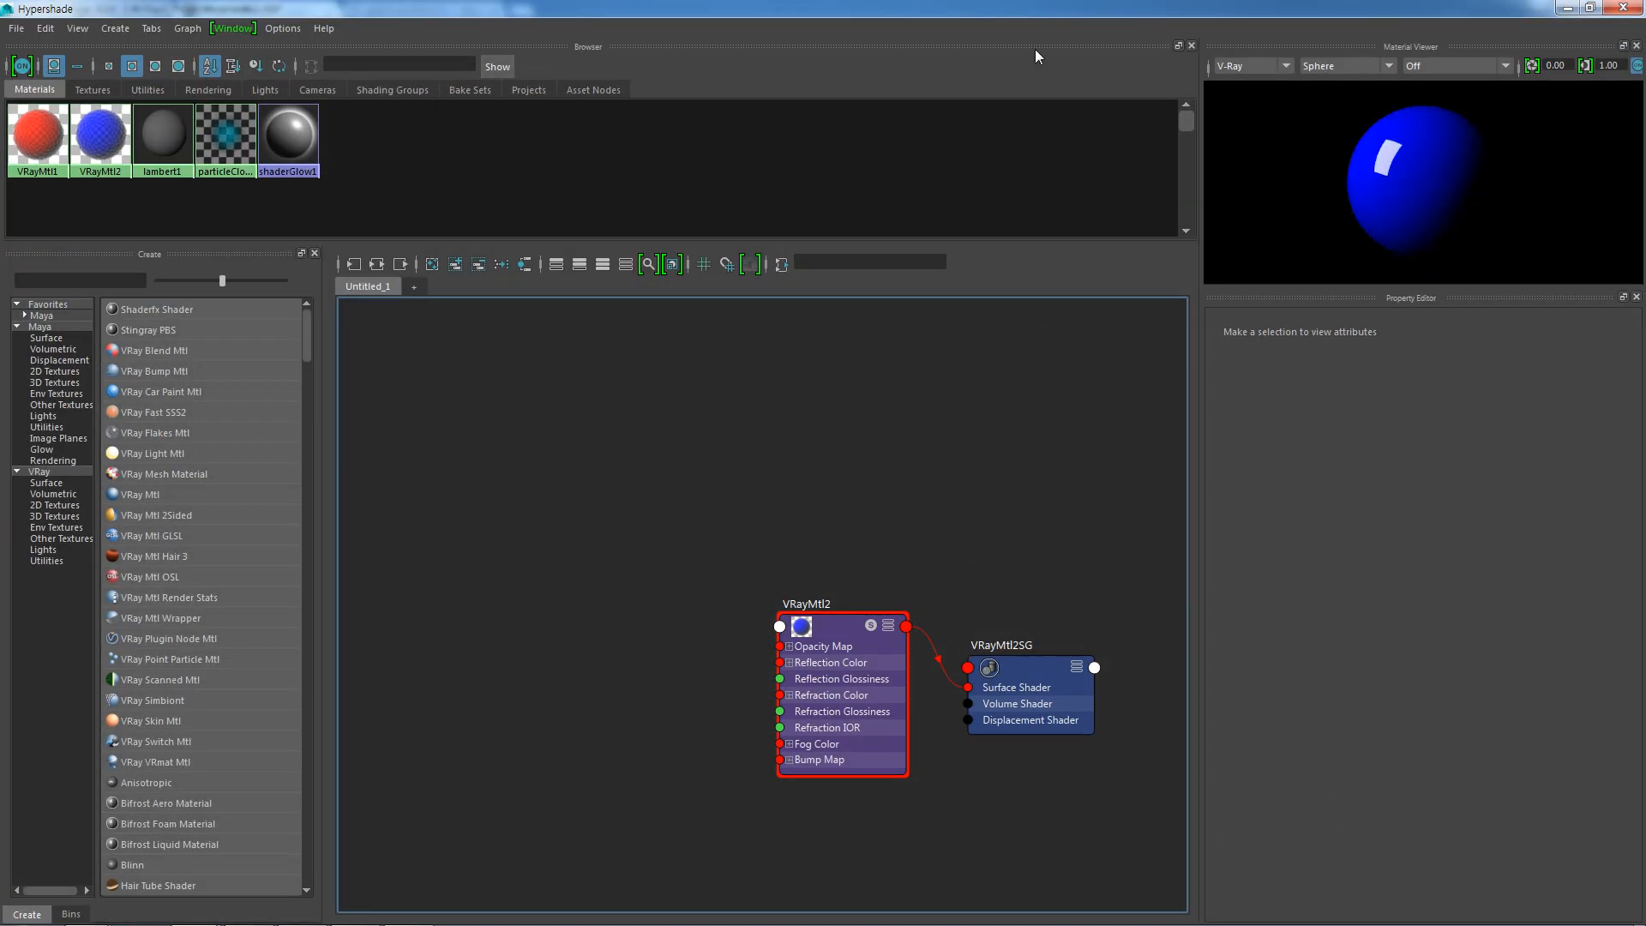
pyautogui.moveTo(1057, 8); pyautogui.dragTo(804, 86)
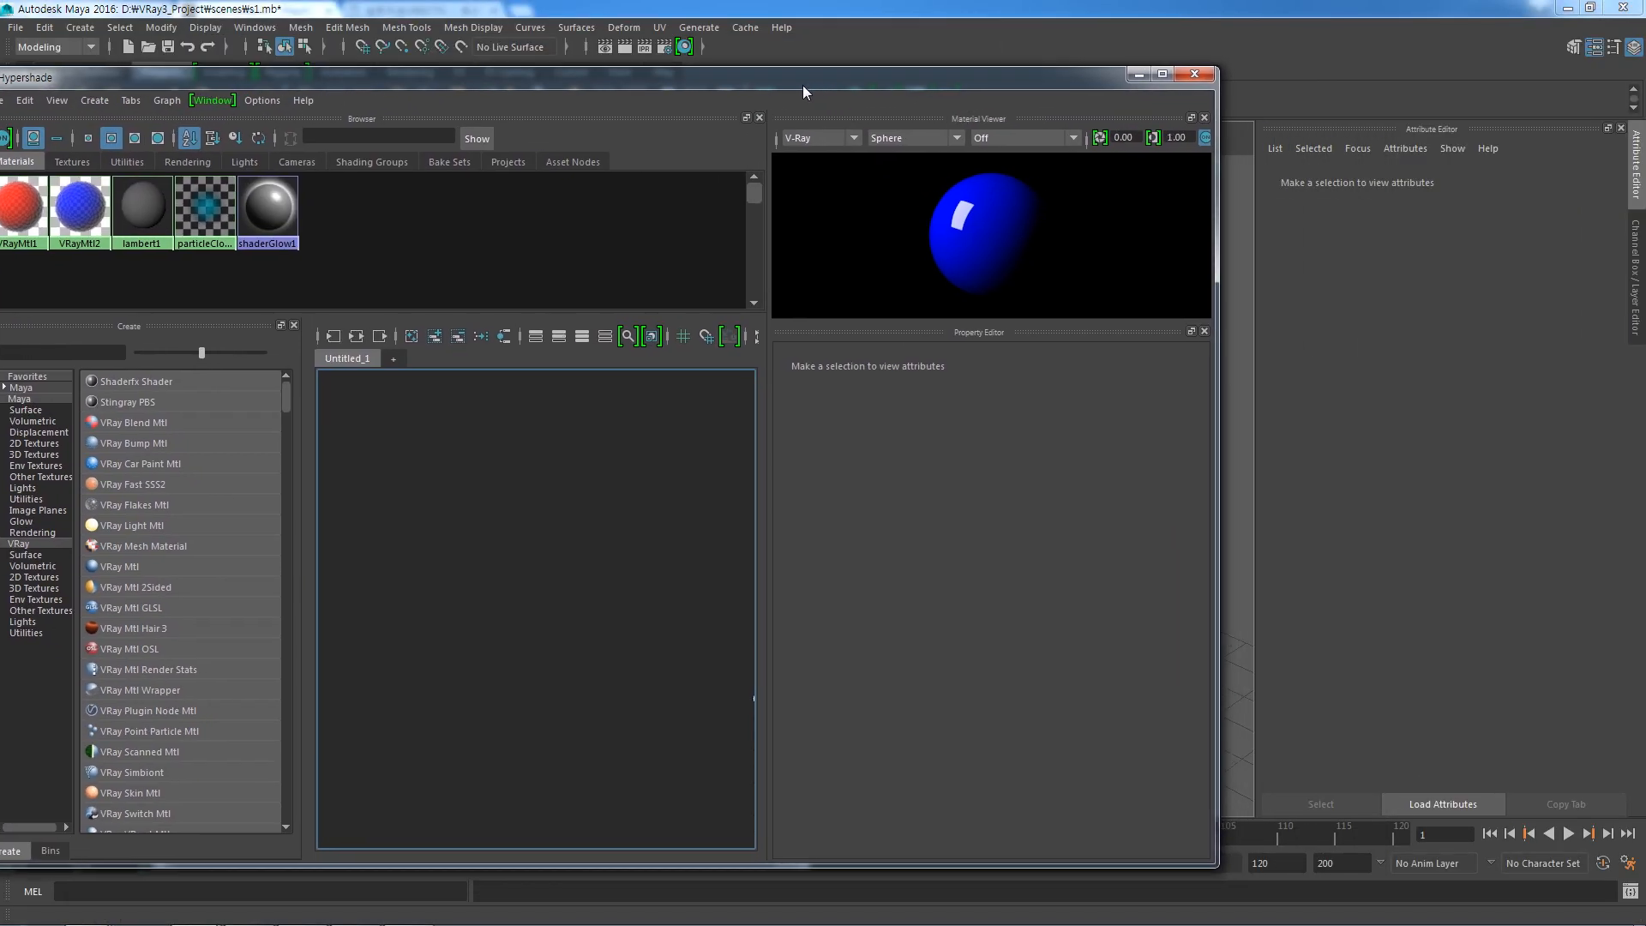
pyautogui.click(79, 206)
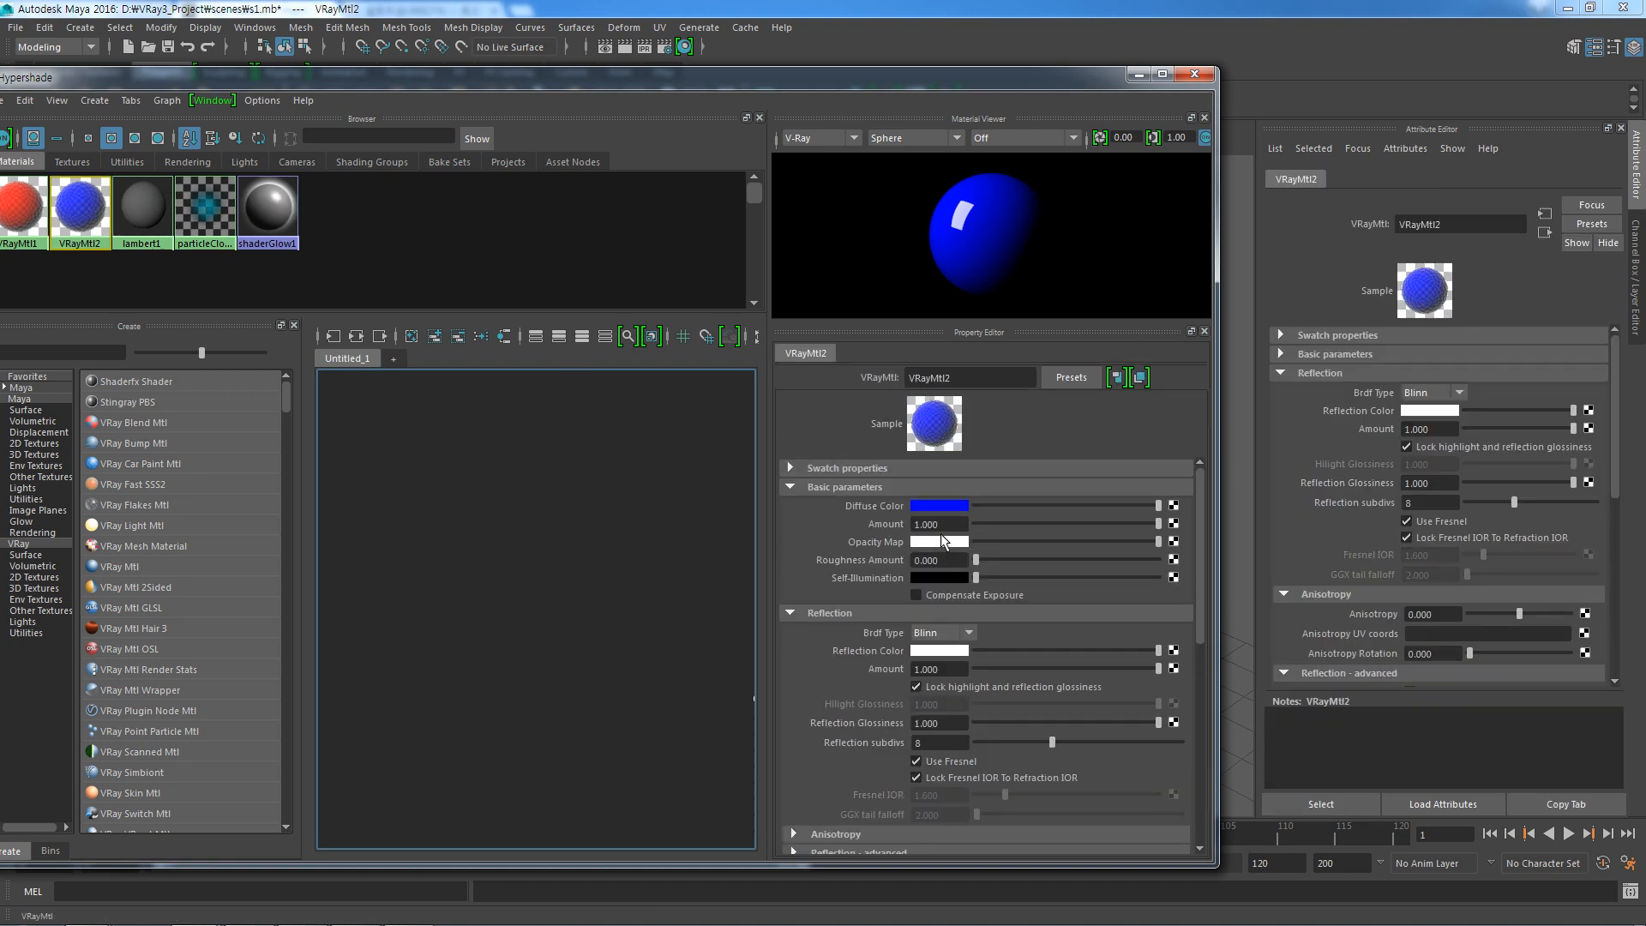
pyautogui.click(790, 487)
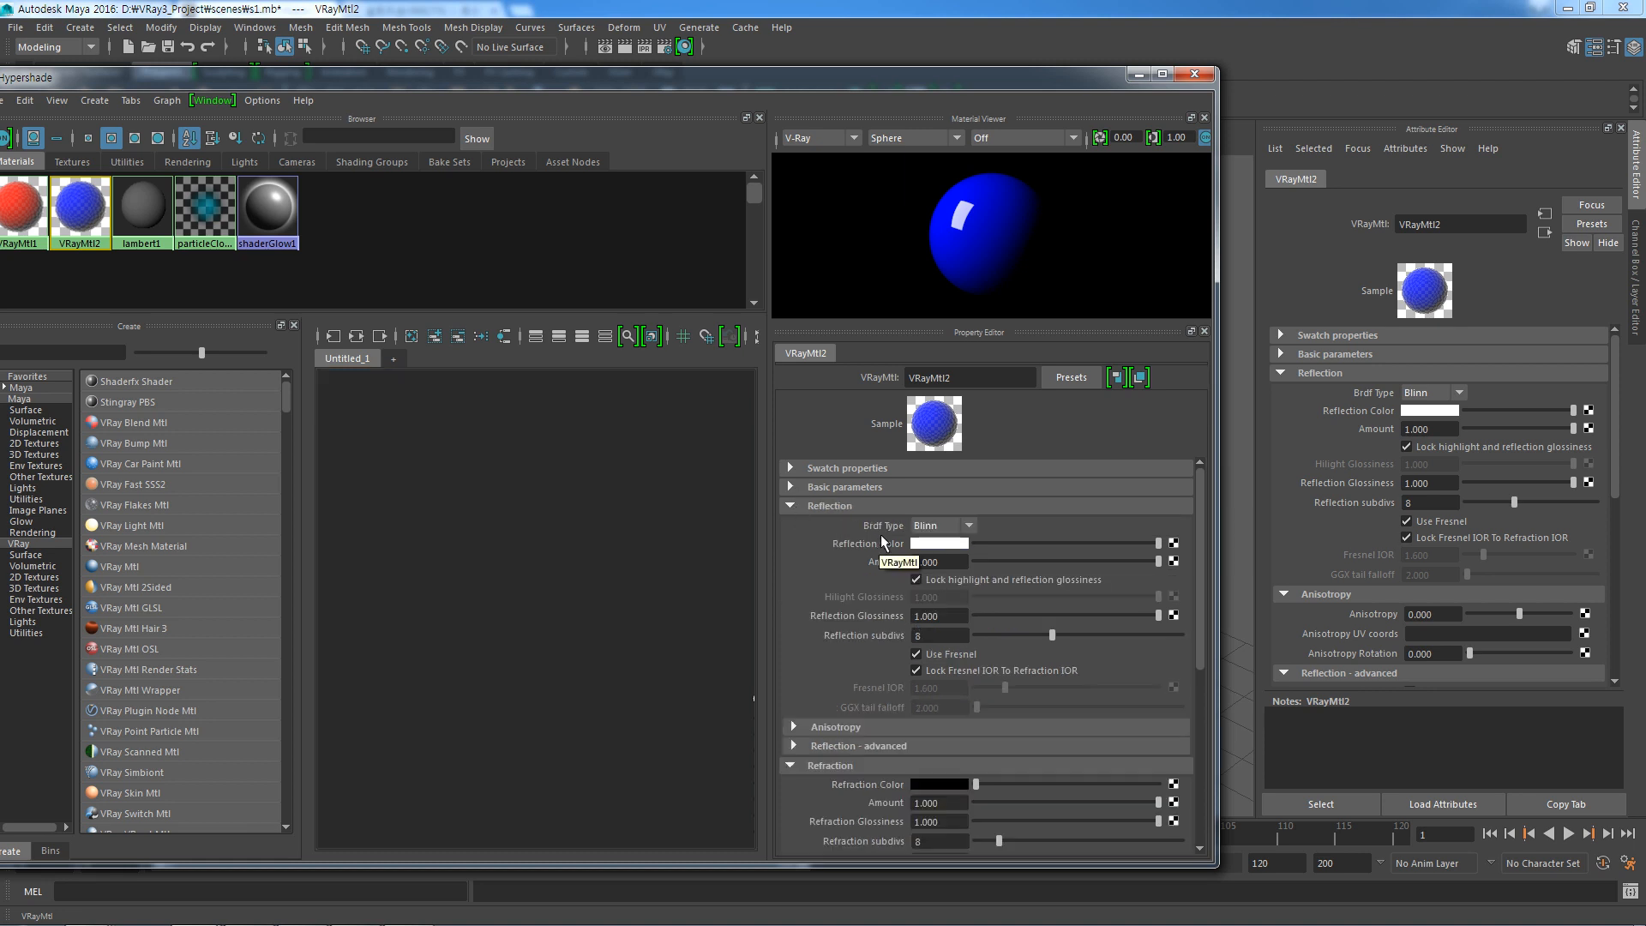
pyautogui.click(972, 528)
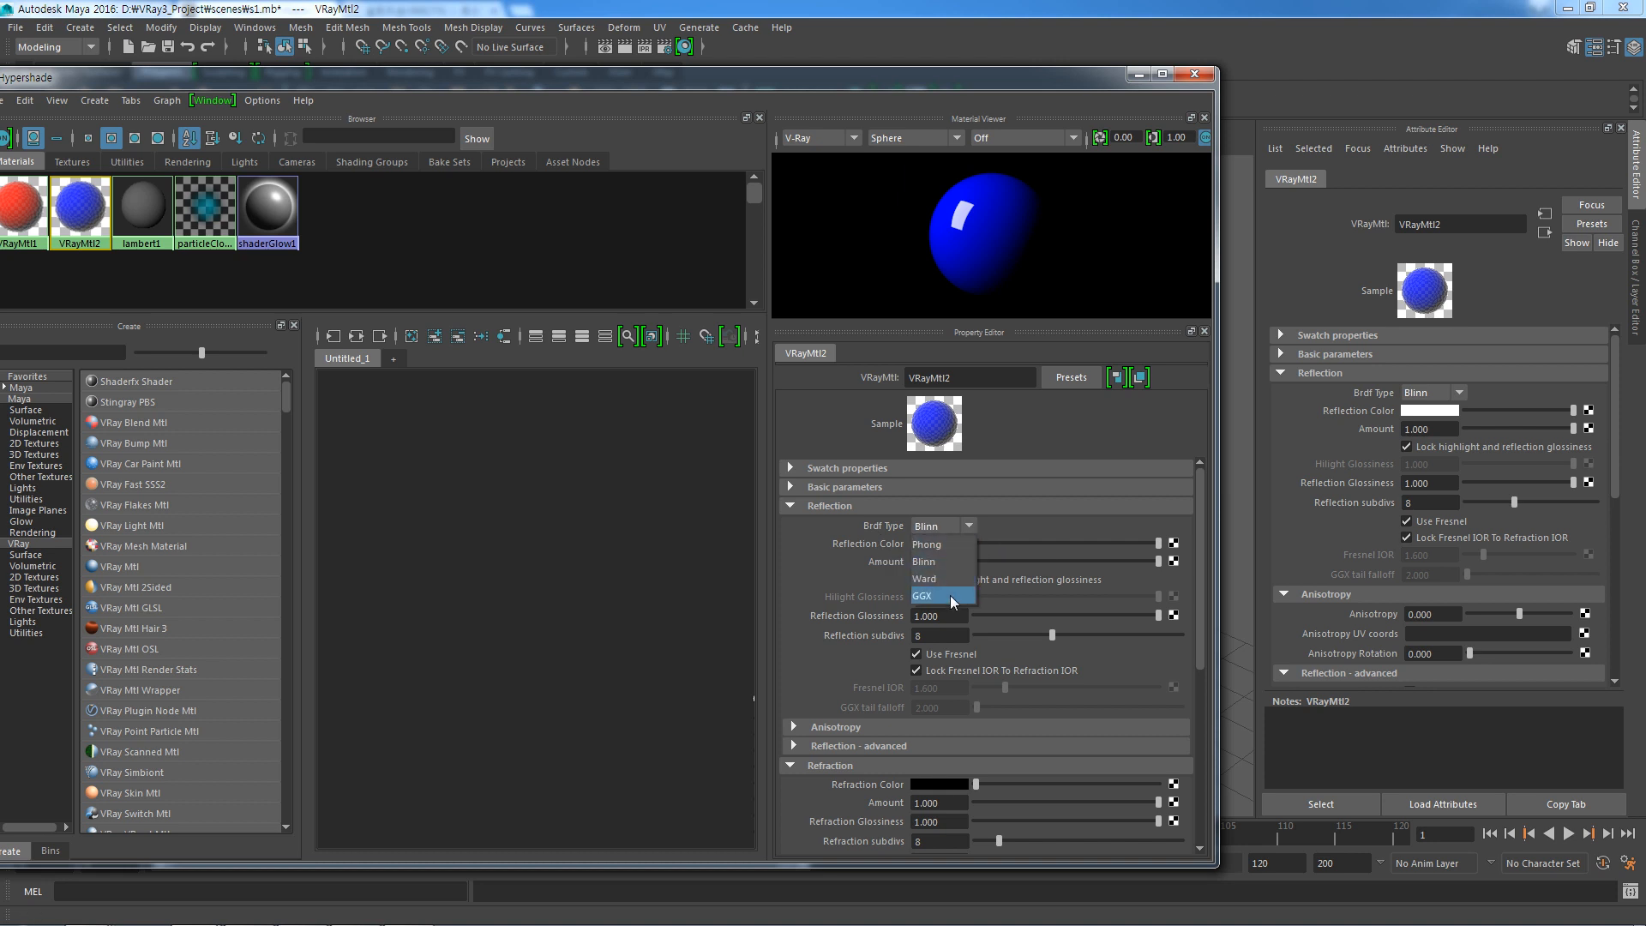
pyautogui.click(1019, 525)
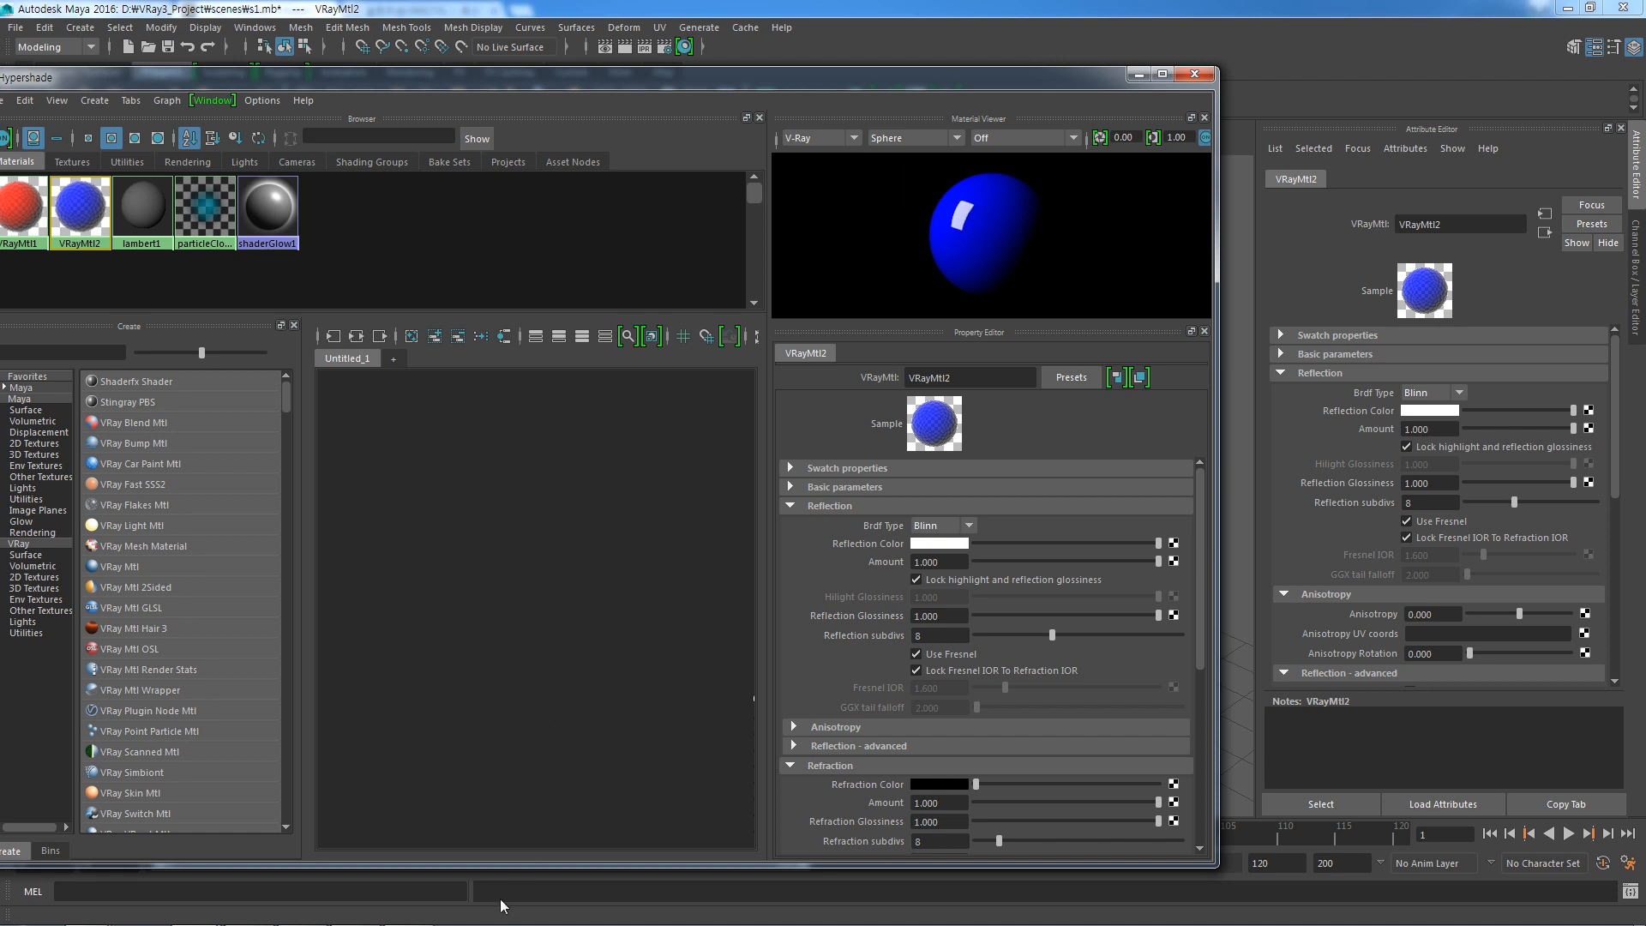
# Switch to Chrome to examine the BRDF type examples in the V-Ray material documentation, and return to Maya with Hypershade minimised.
pyautogui.click(459, 831)
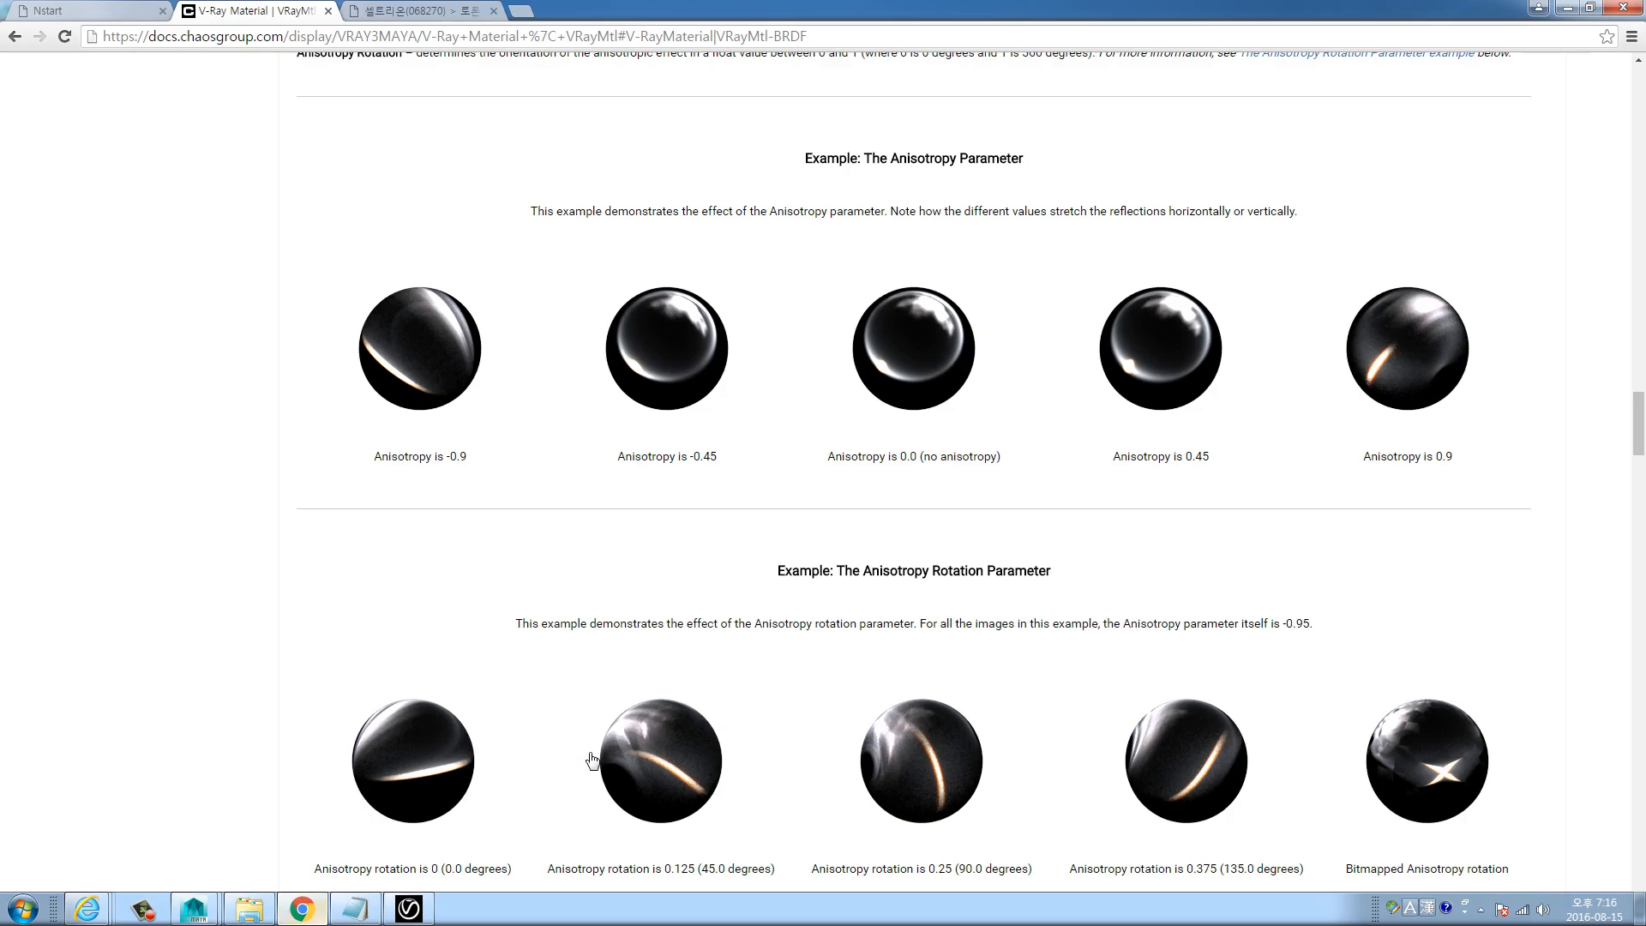
pyautogui.scroll(15, 773, 657)
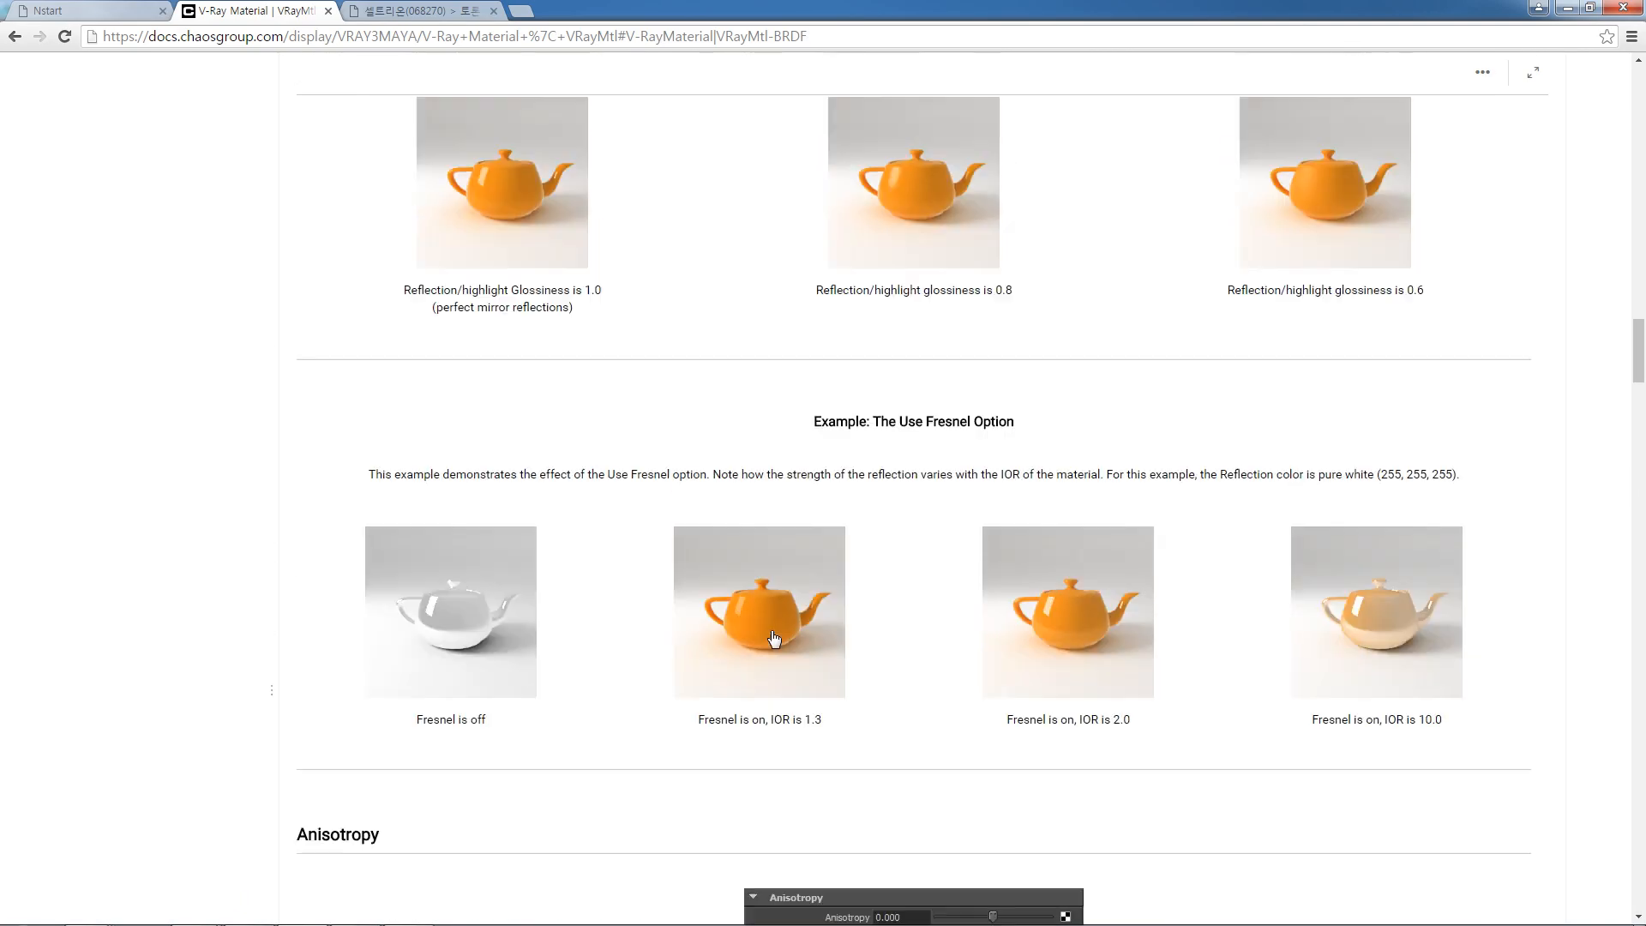
pyautogui.scroll(8, 774, 638)
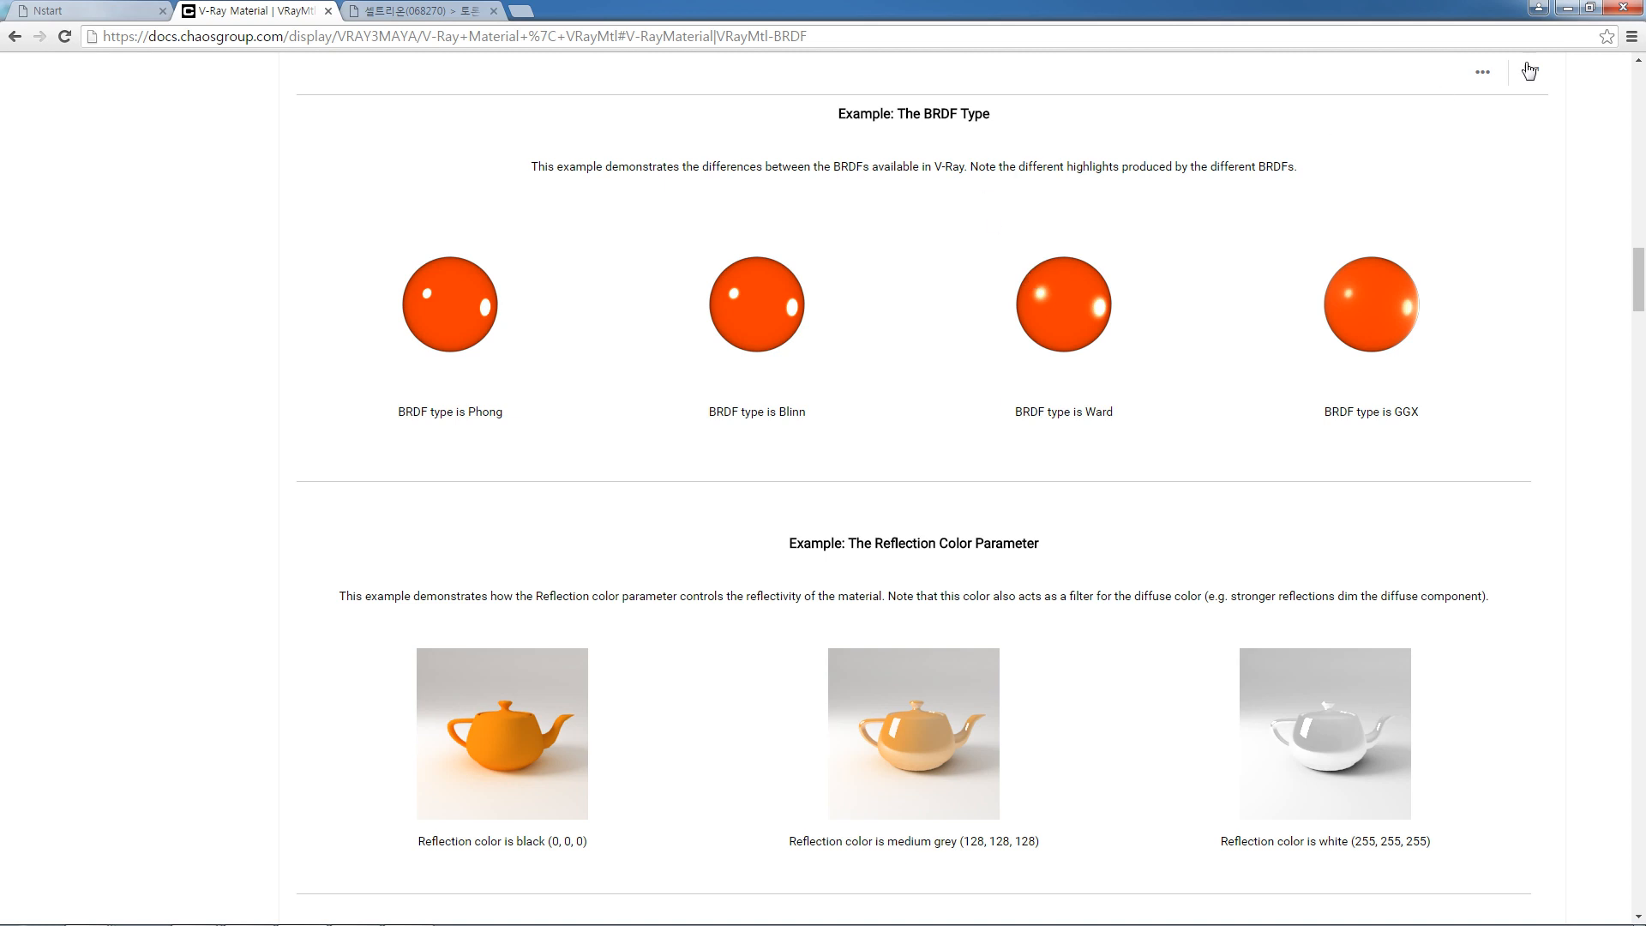
pyautogui.click(1568, 10)
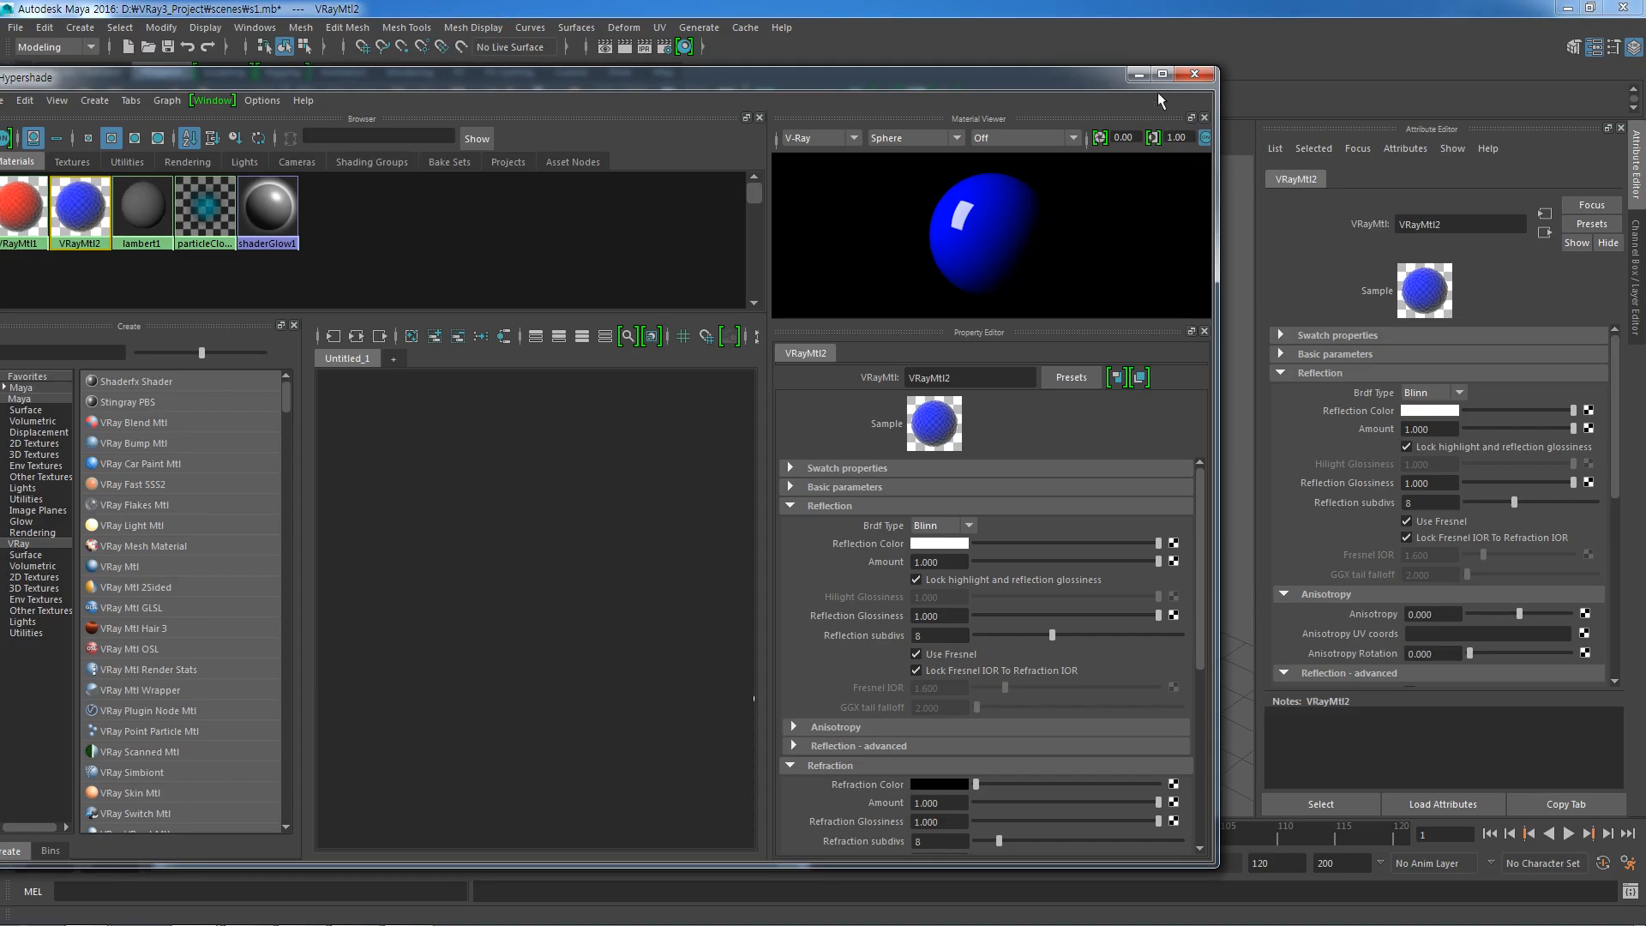
pyautogui.click(1138, 76)
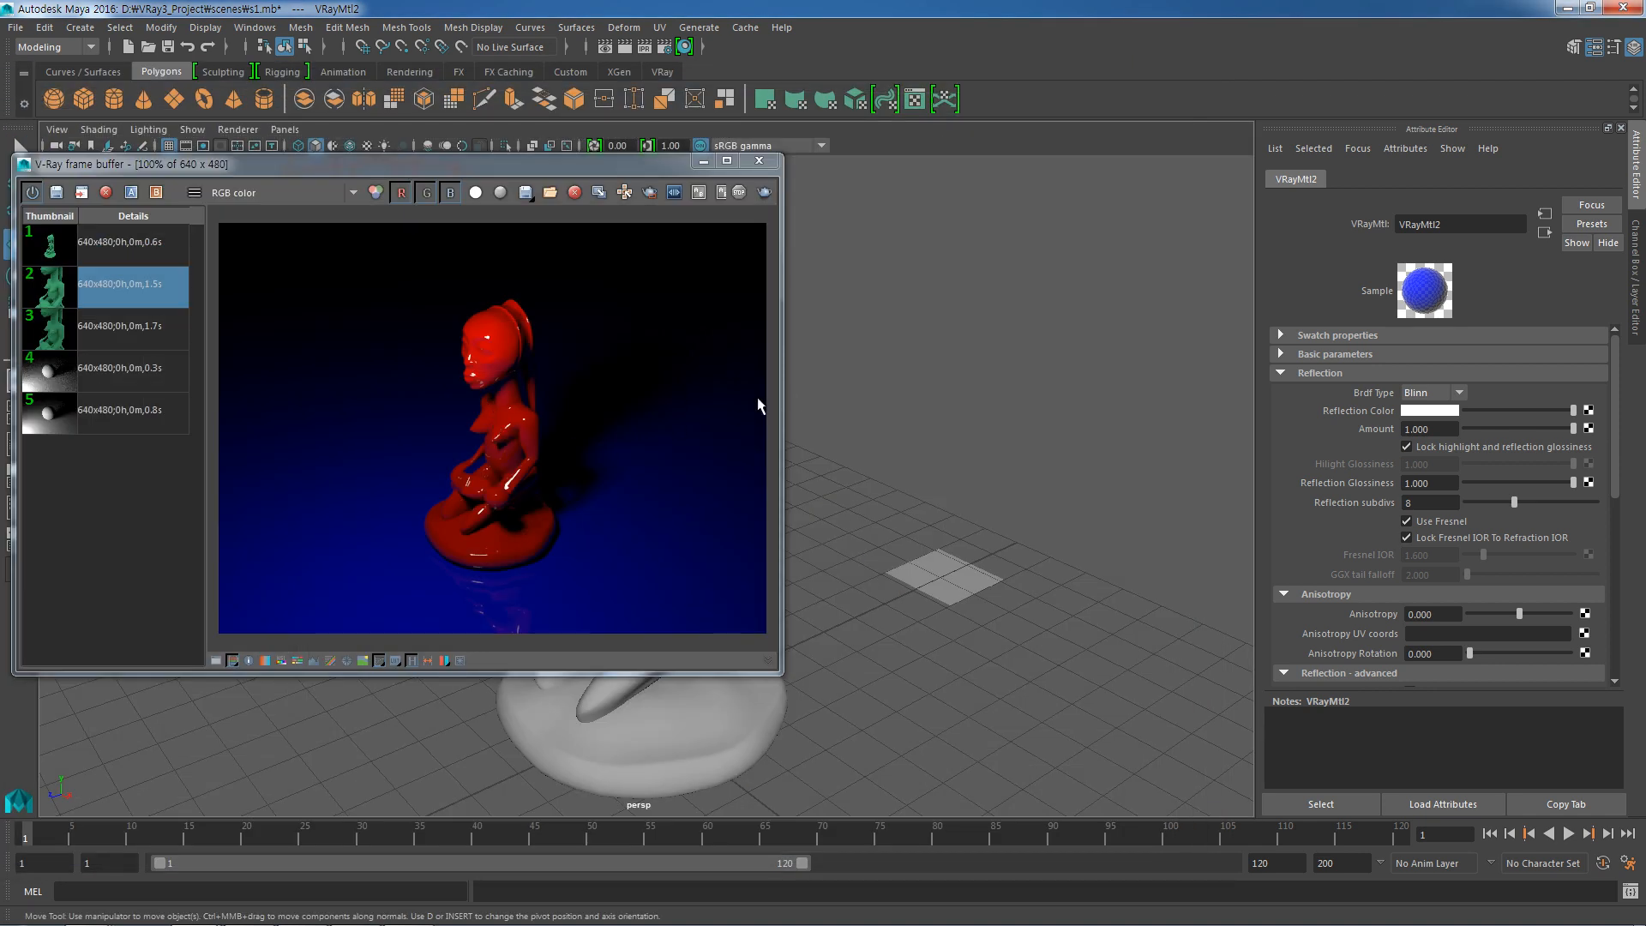
# Open the statue's VRayMtl1 material to view its BRDF types and examine the highlights in the current render up close.
pyautogui.click(710, 734)
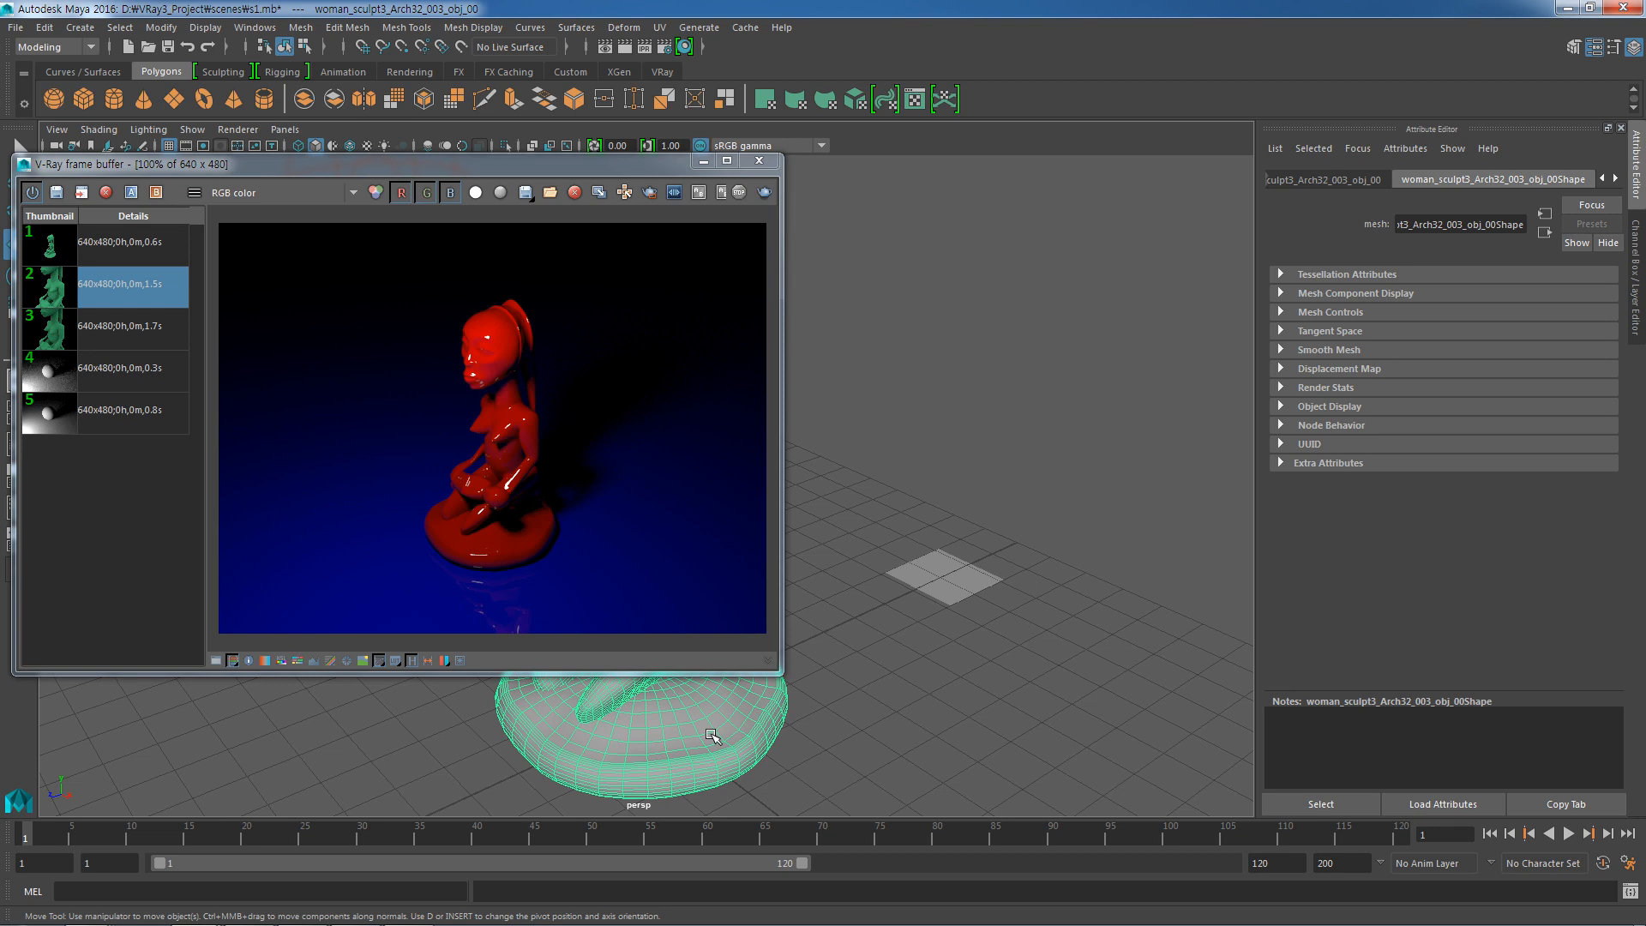
pyautogui.click(1615, 179)
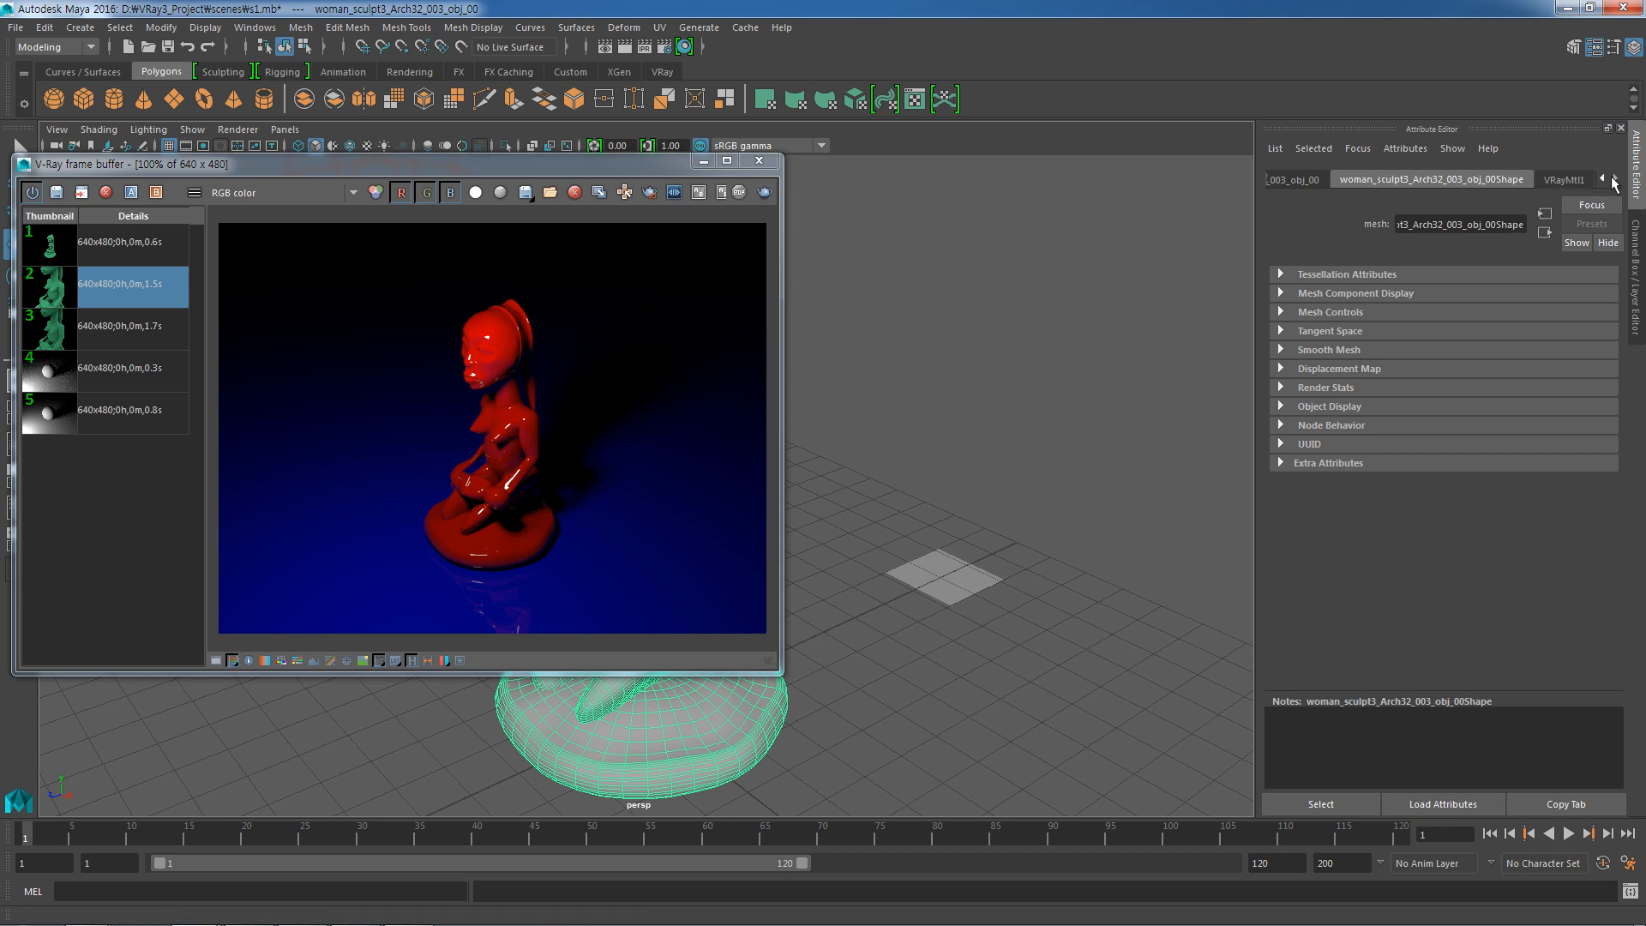
pyautogui.click(1578, 182)
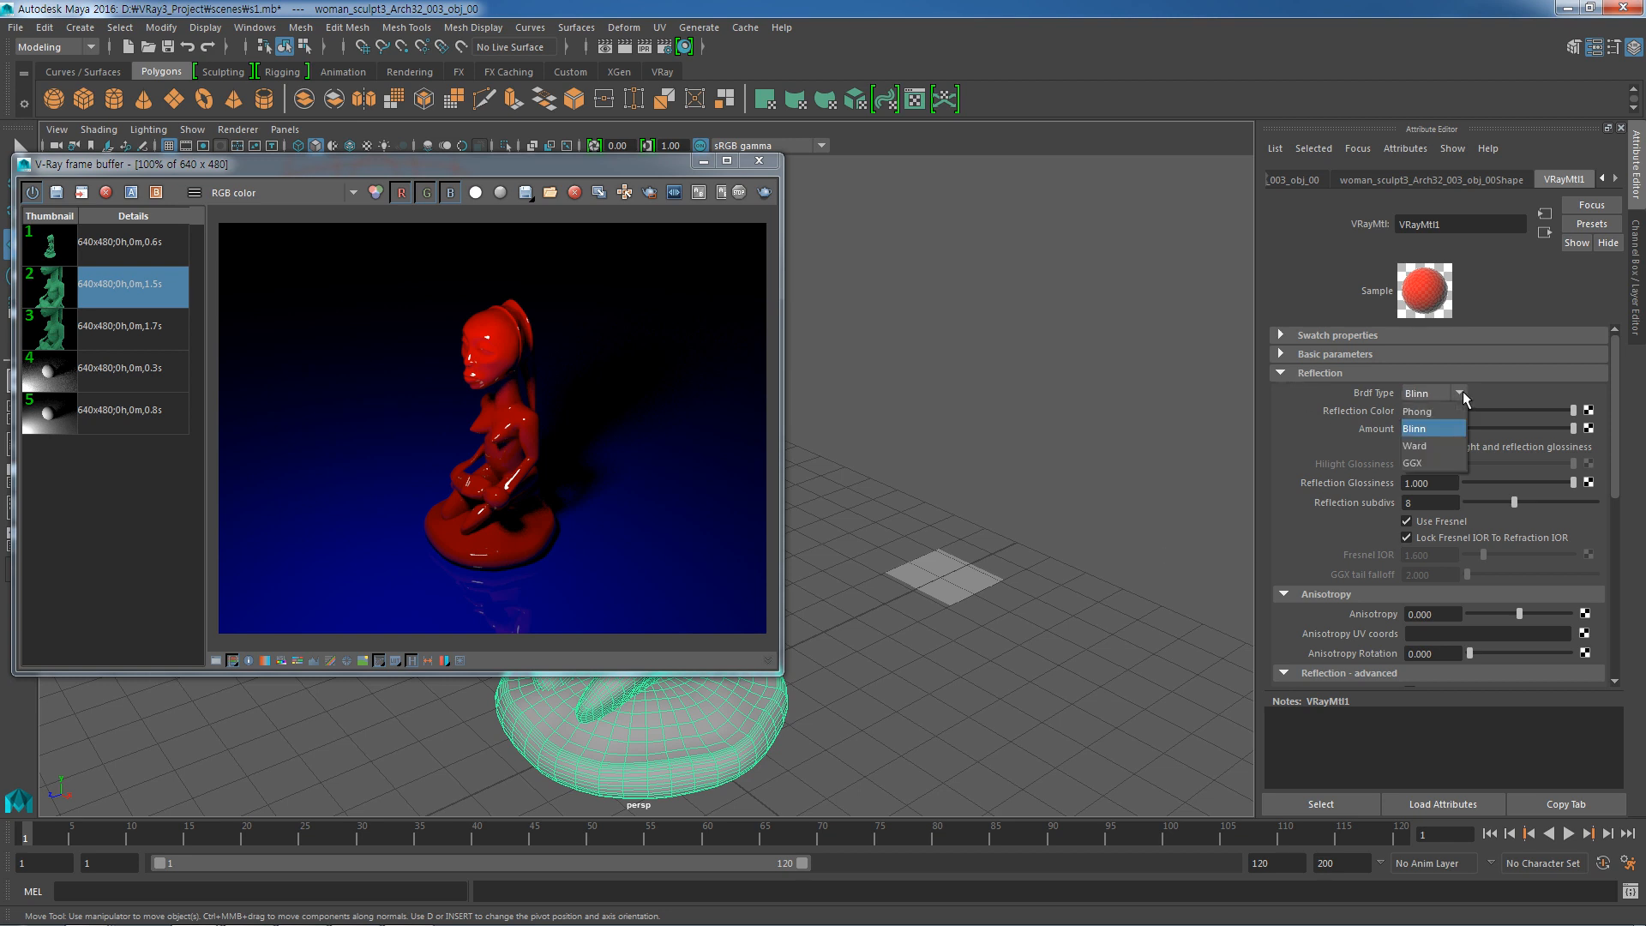
pyautogui.click(1087, 305)
pyautogui.scroll(6, 492, 342)
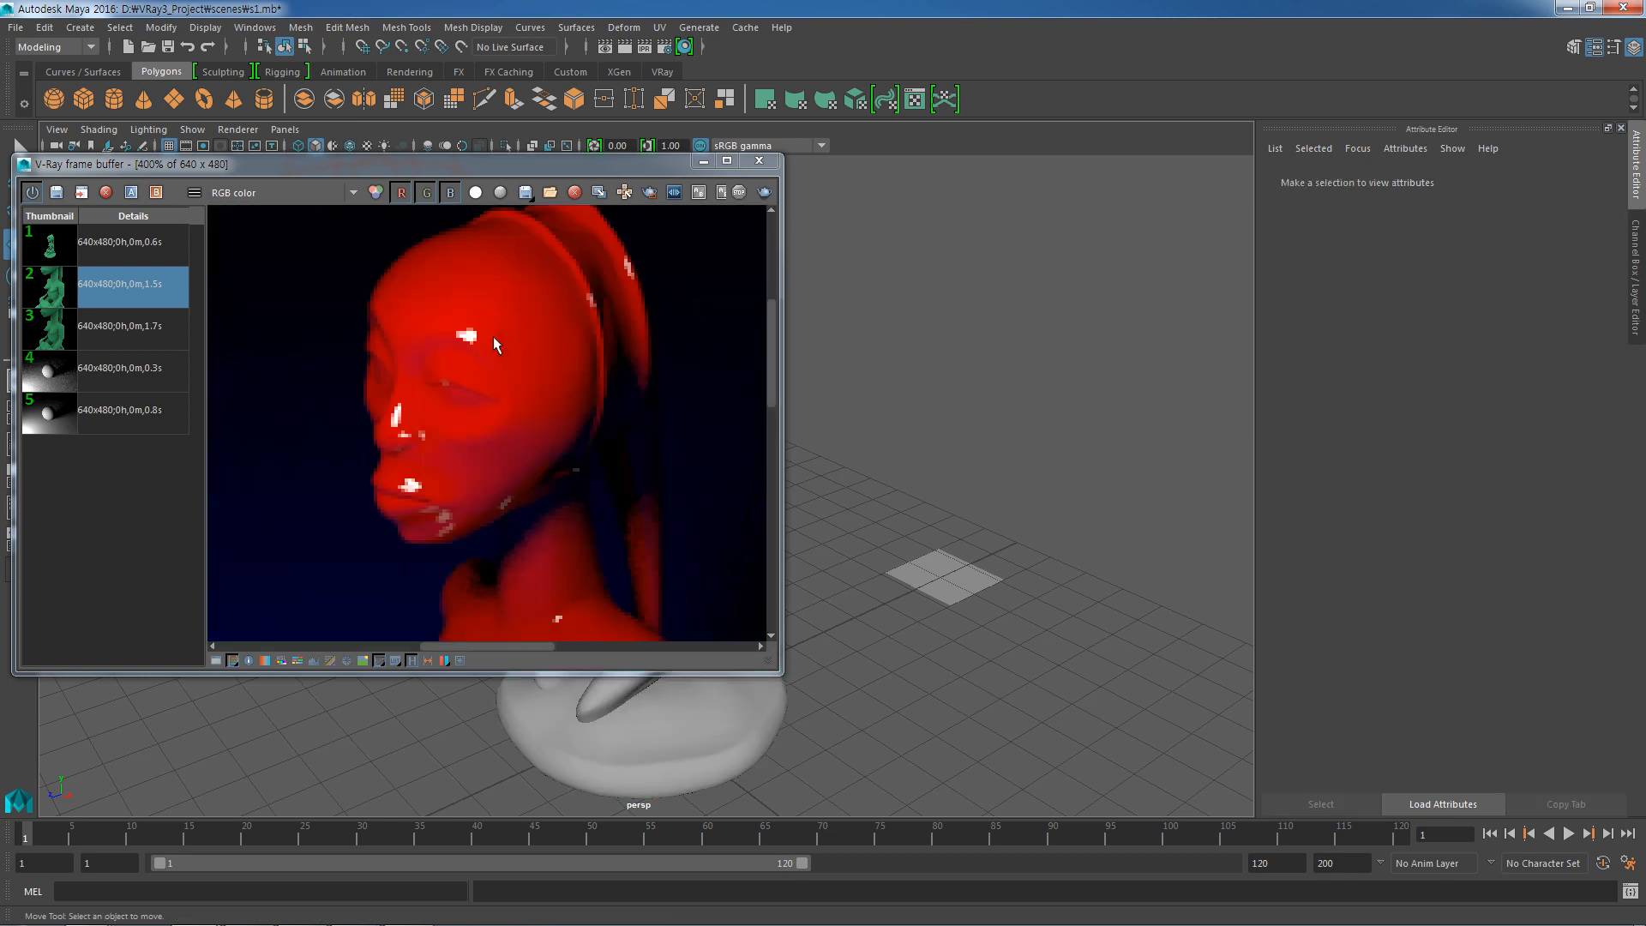
pyautogui.scroll(-2, 492, 336)
pyautogui.scroll(-1, 408, 485)
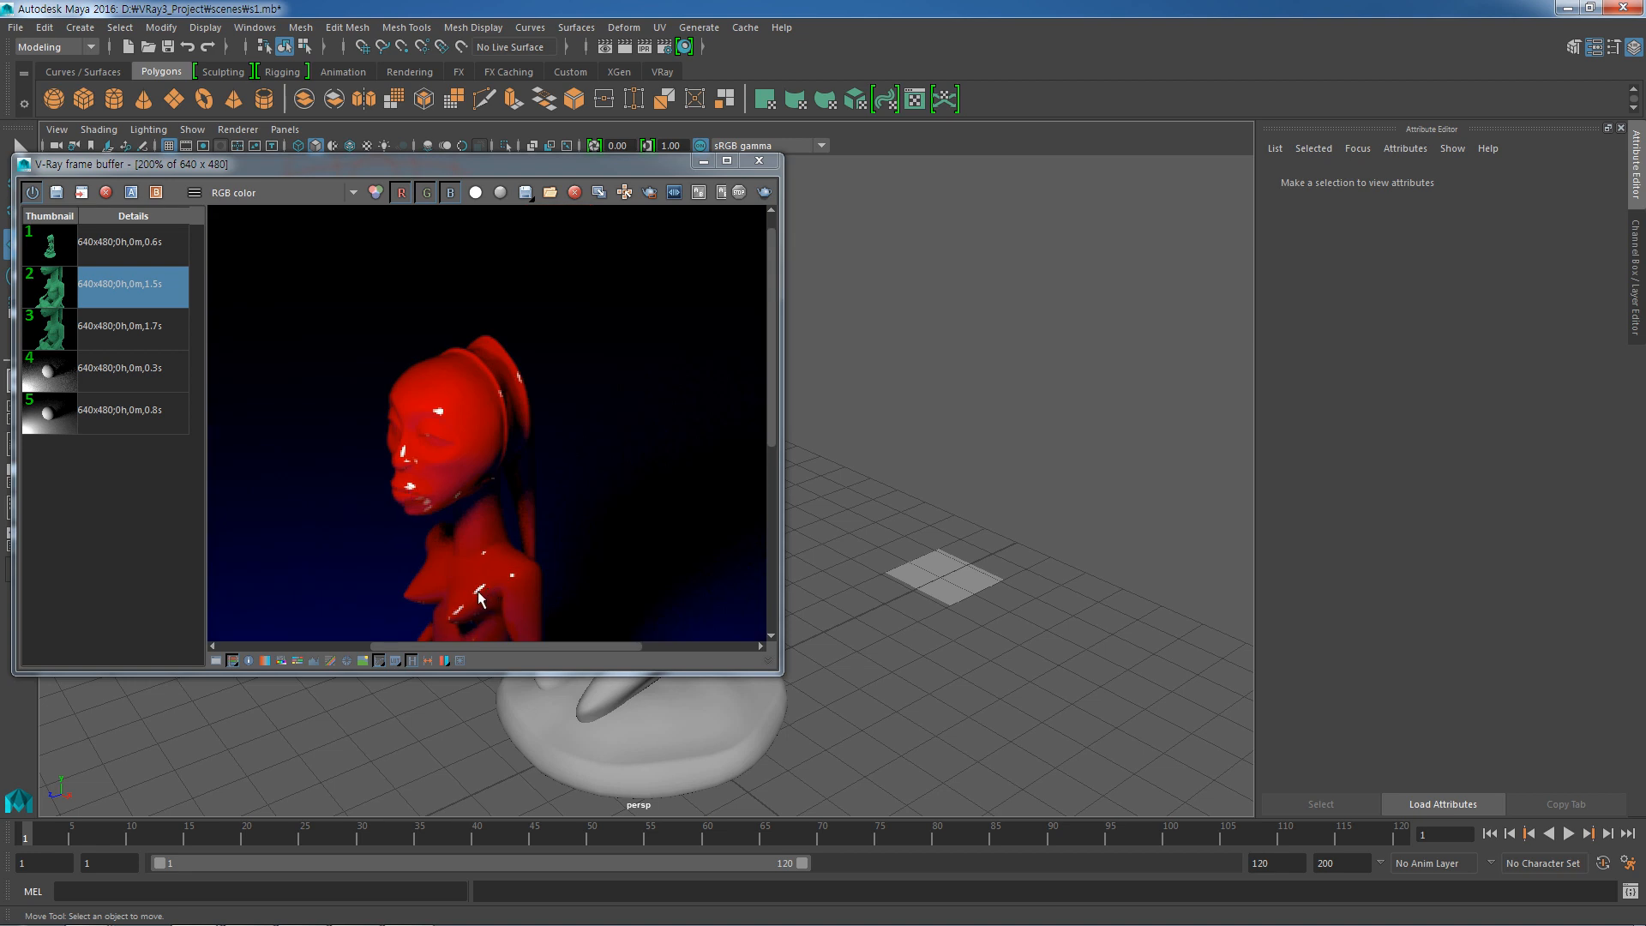
pyautogui.scroll(-1, 465, 513)
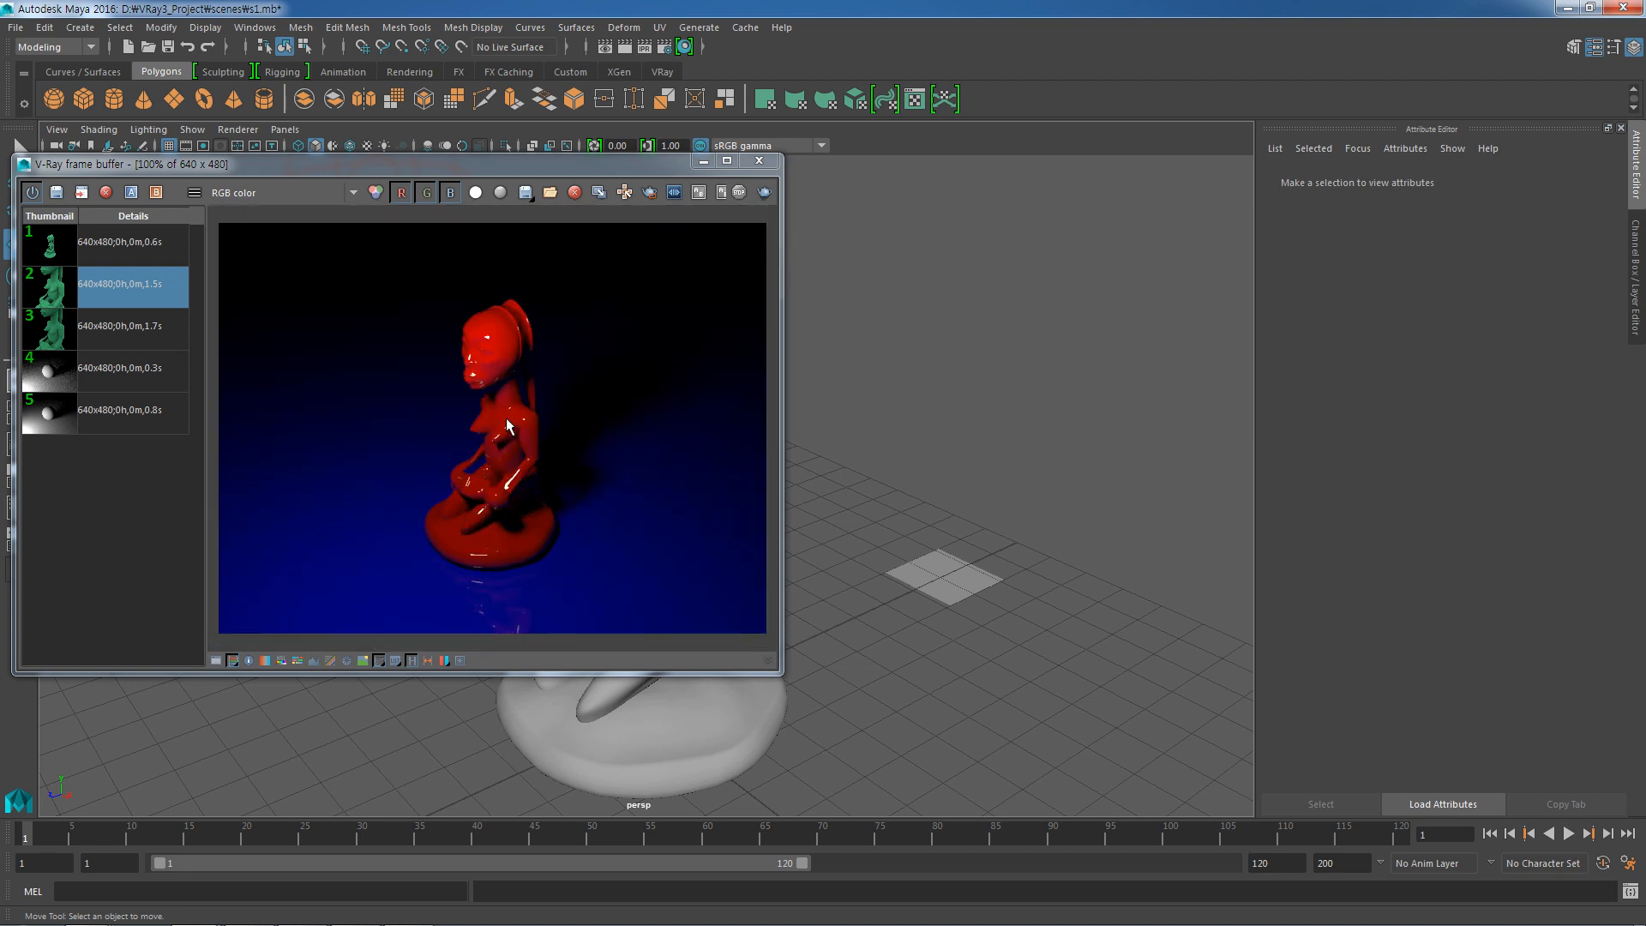
# Render a closer view of the statue's torso and arms with V-Ray.
pyautogui.scroll(1, 843, 587)
pyautogui.scroll(2, 843, 588)
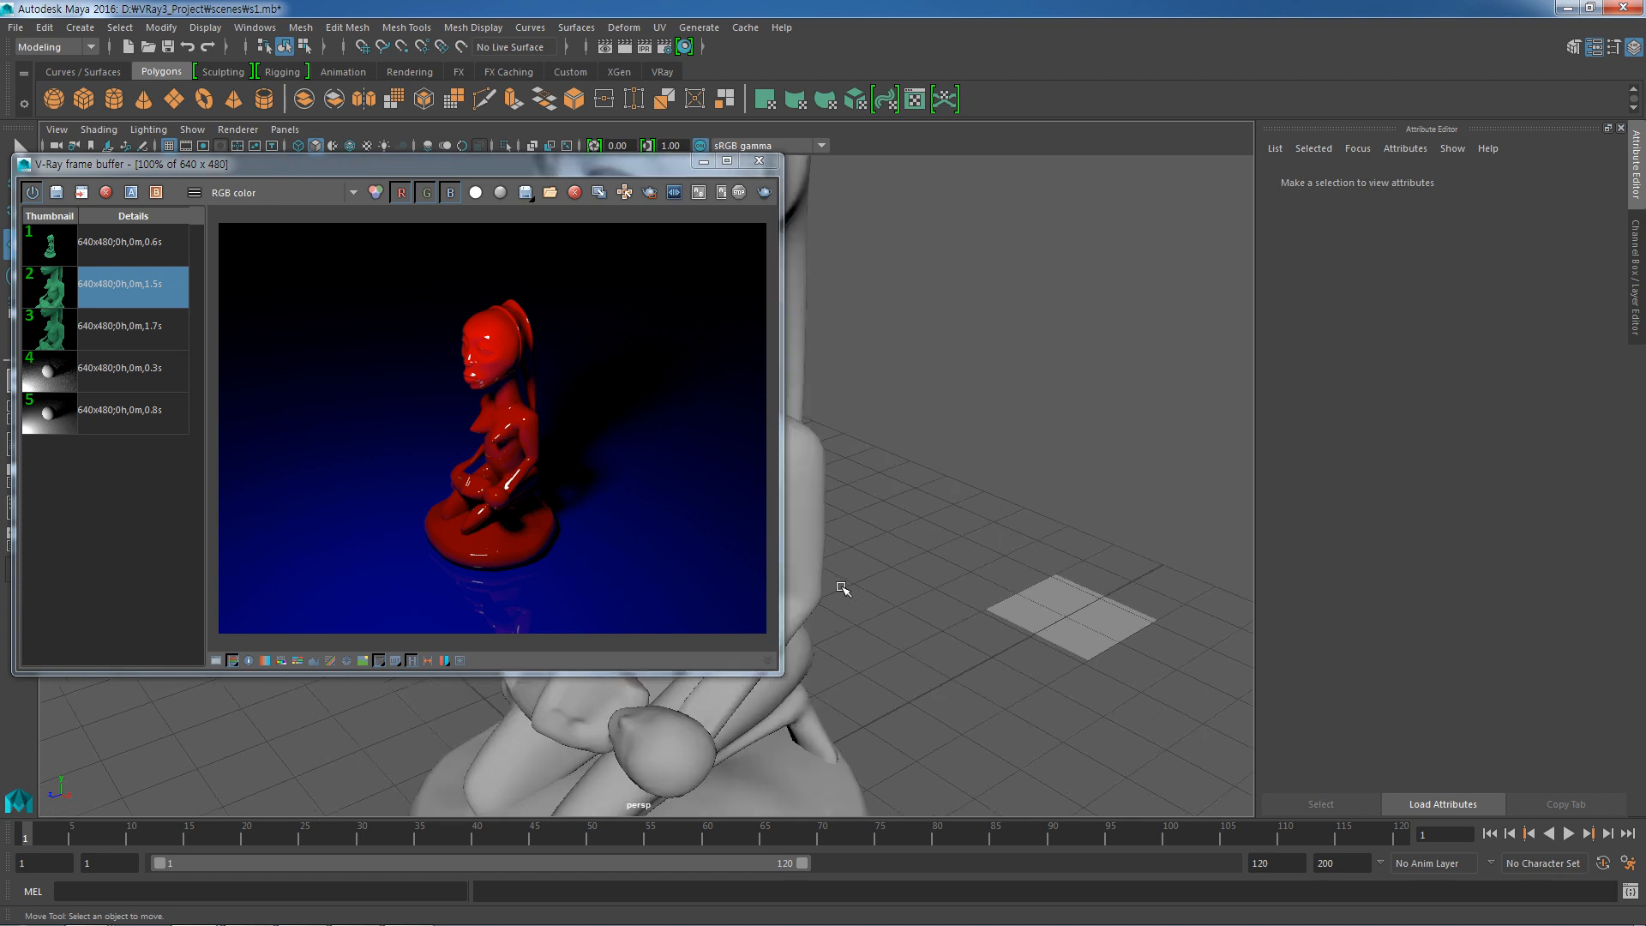
pyautogui.scroll(2, 843, 588)
pyautogui.scroll(2, 843, 588)
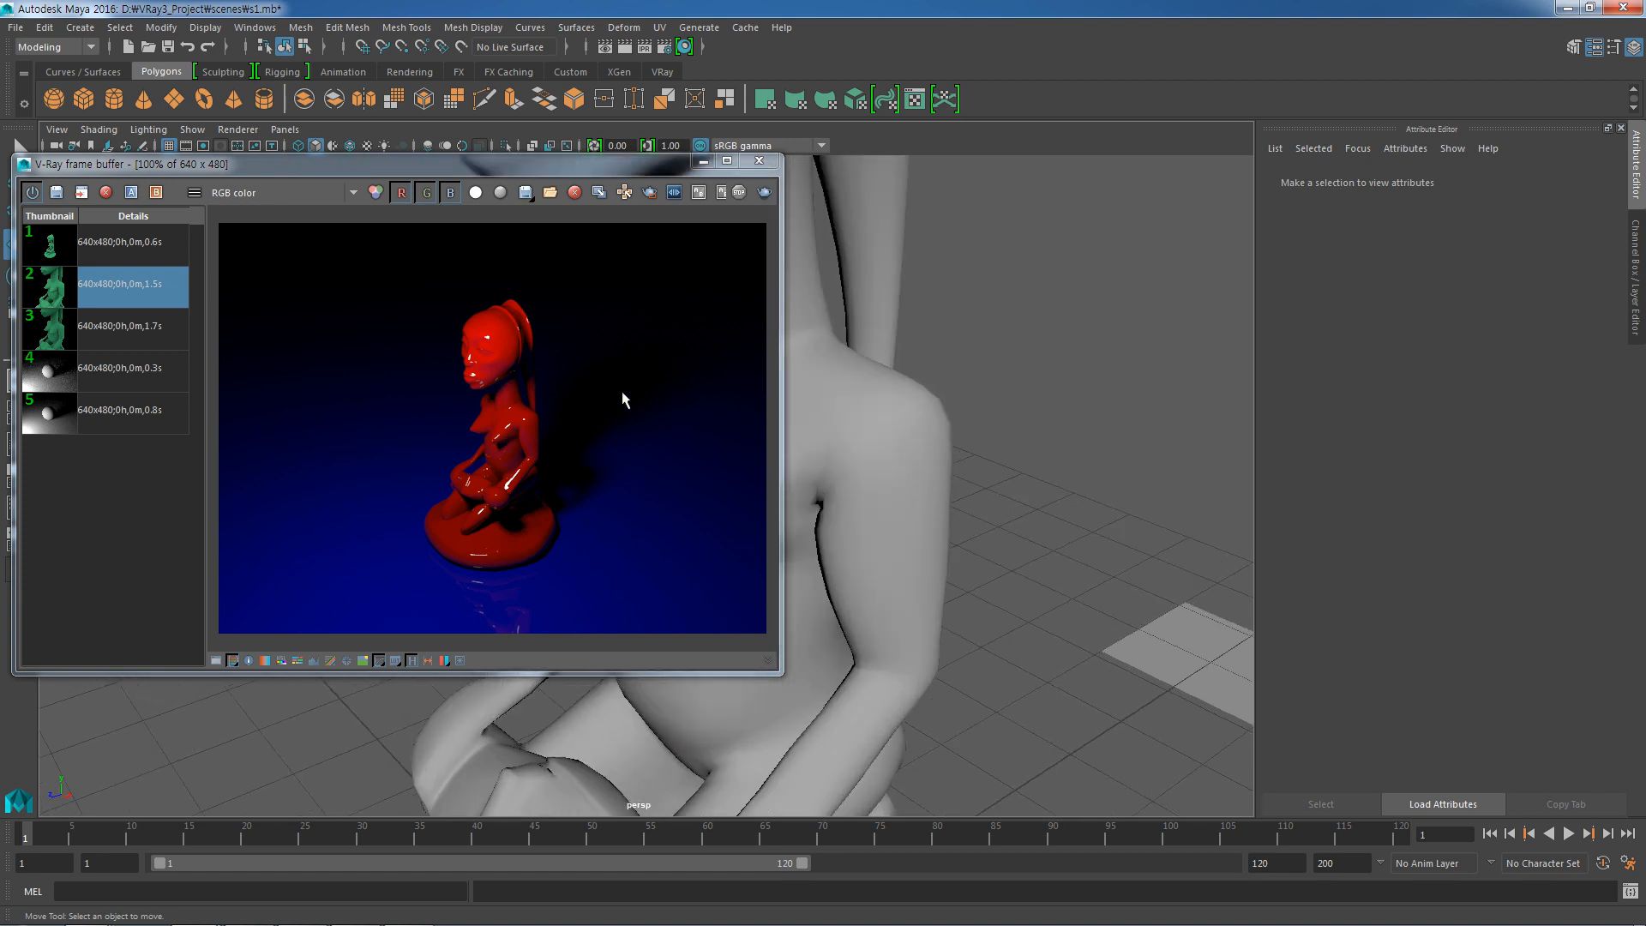
pyautogui.click(764, 193)
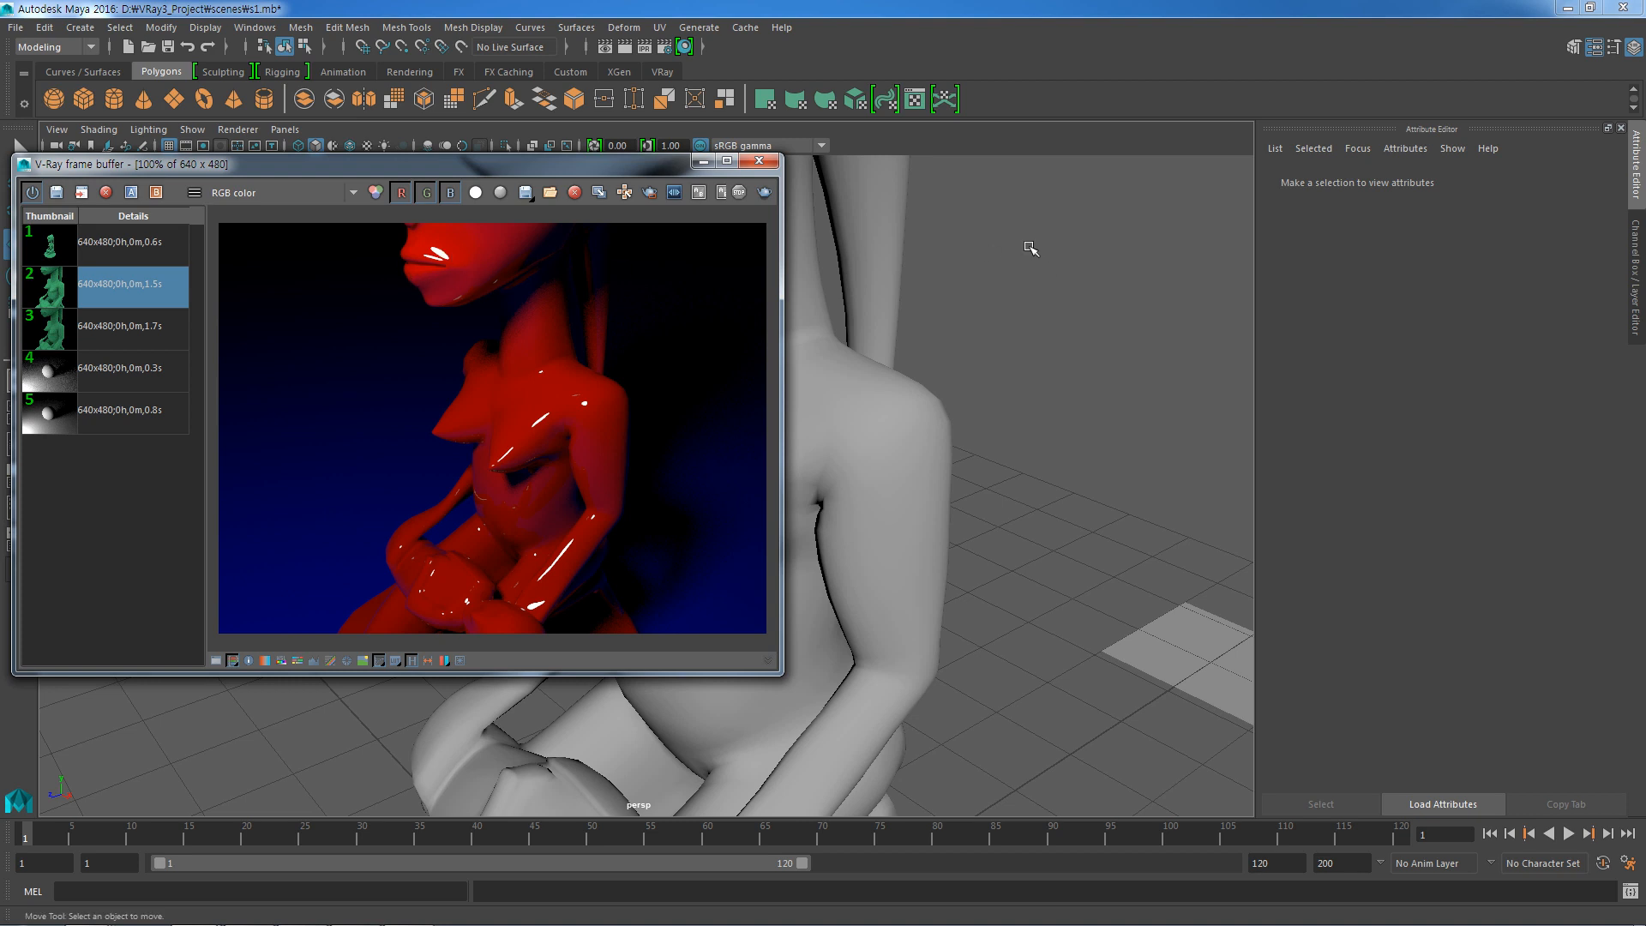
# Change the BRDF type of the statue's VRayMtl1 to Phong and finally to GGX, and render the frame again.
pyautogui.click(897, 408)
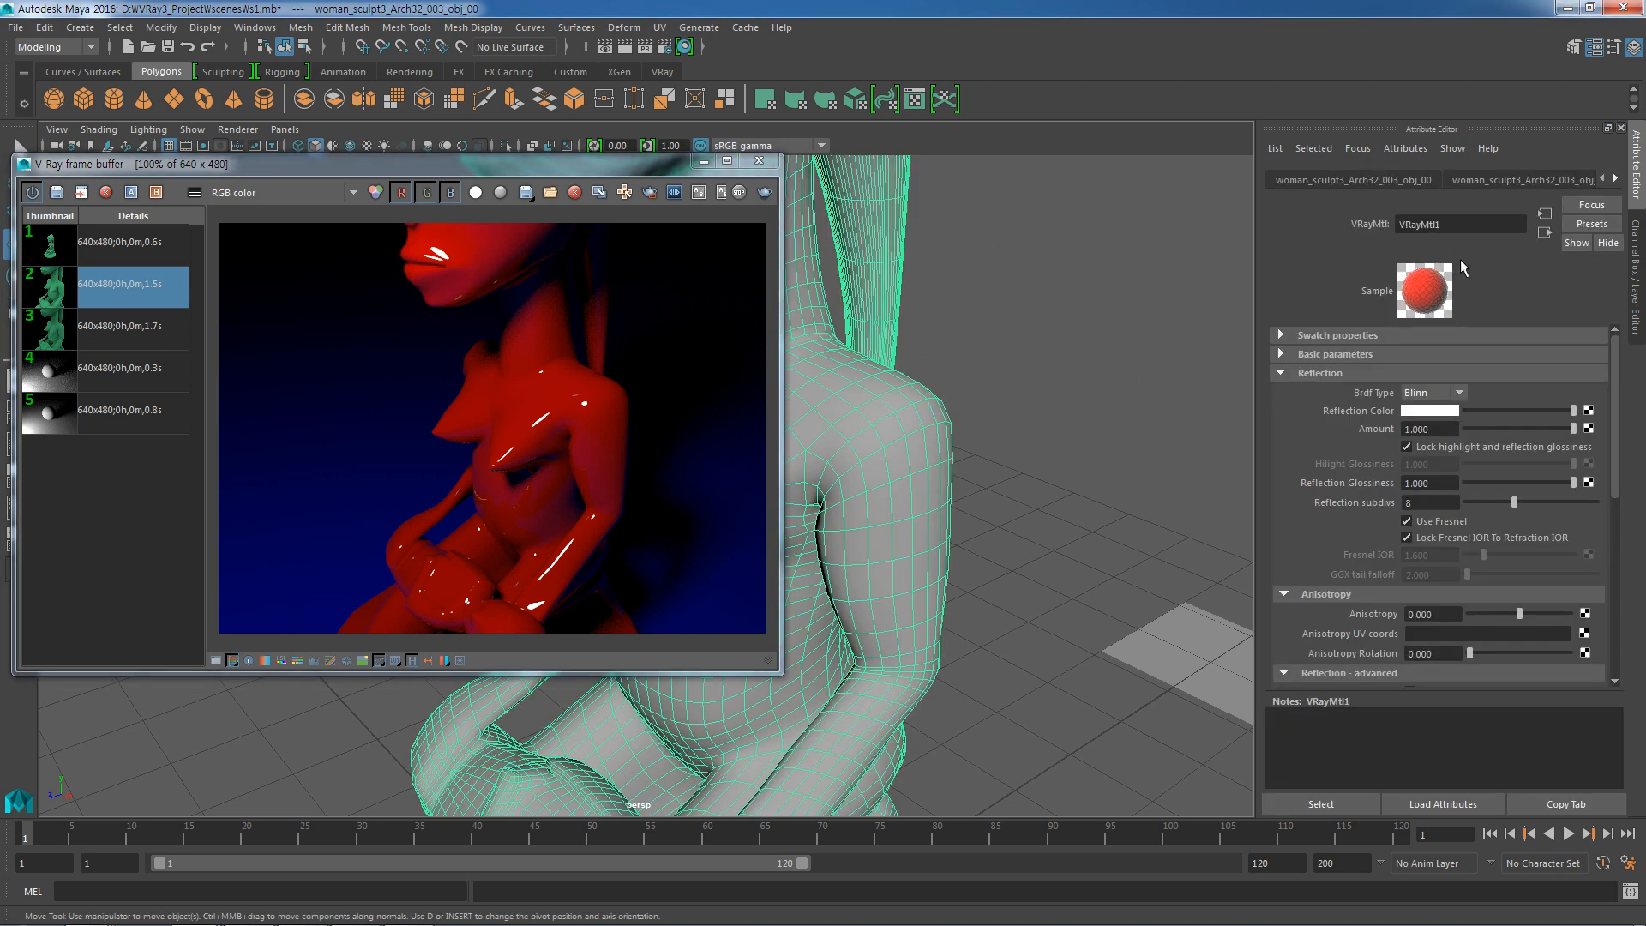
pyautogui.click(1615, 178)
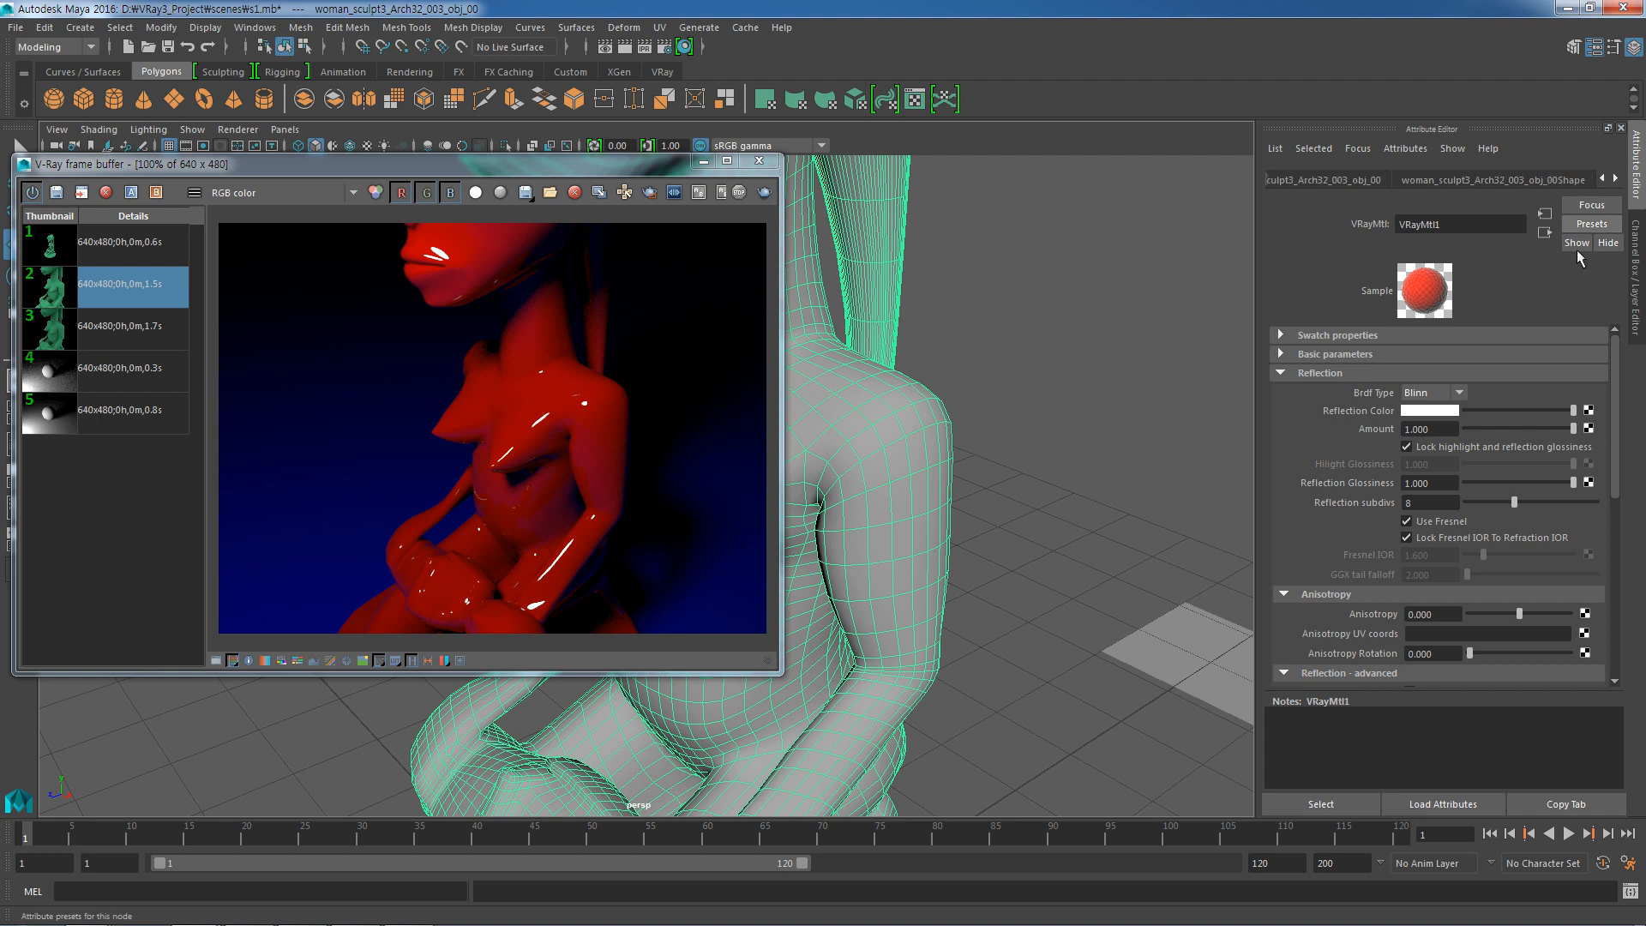
pyautogui.click(1461, 392)
pyautogui.click(1452, 419)
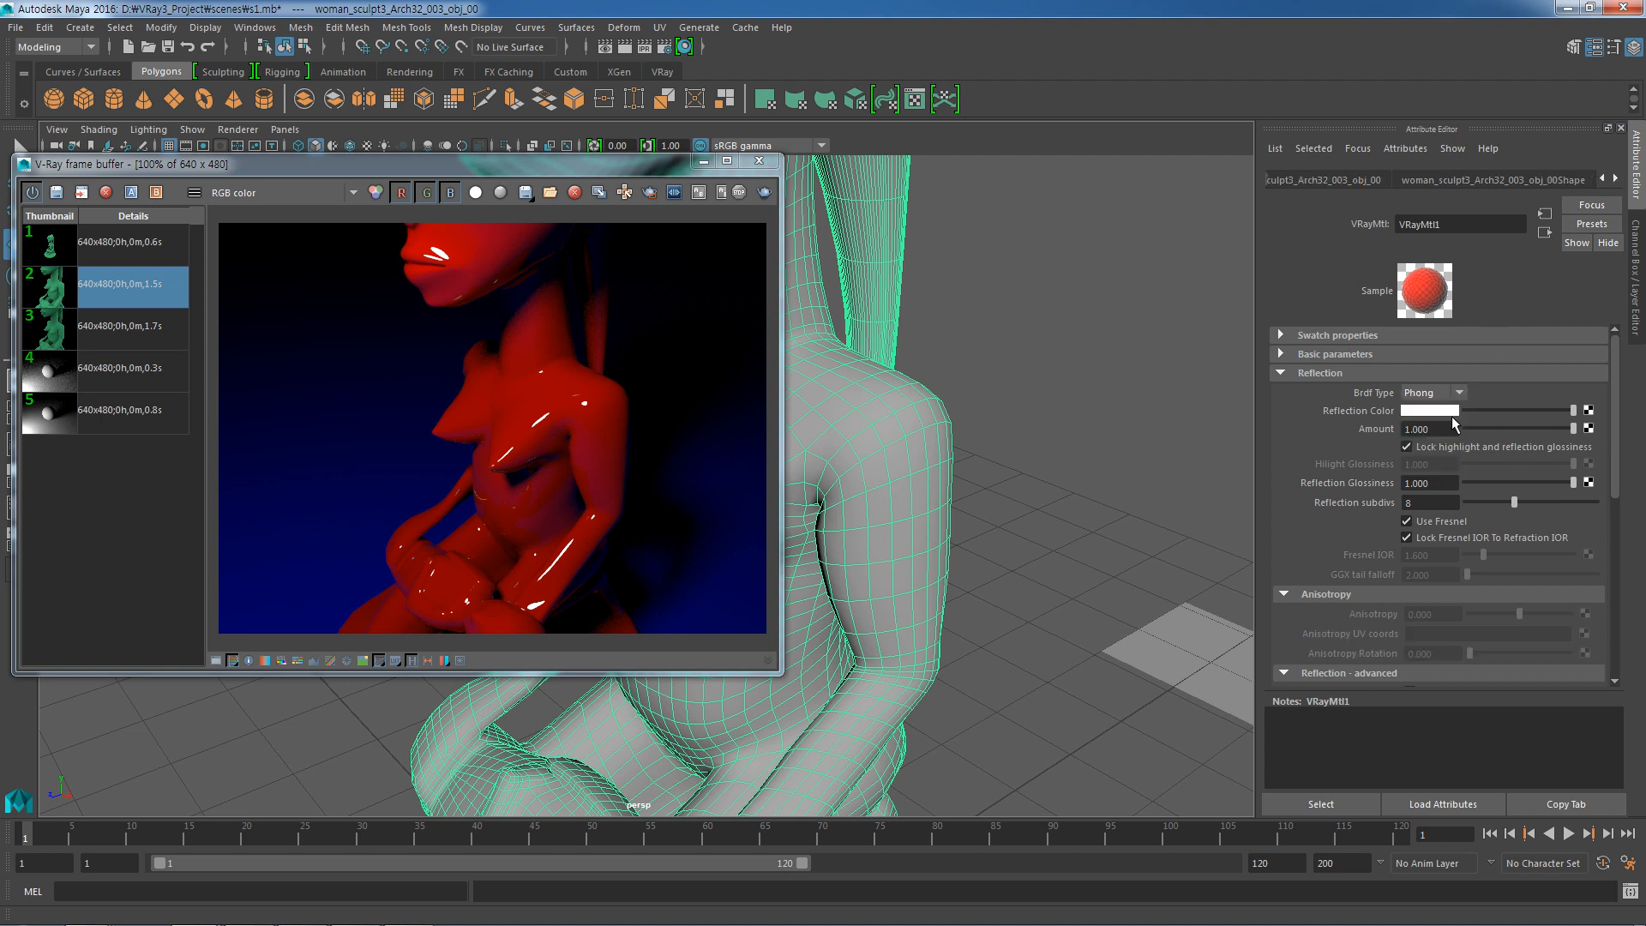
pyautogui.click(1461, 395)
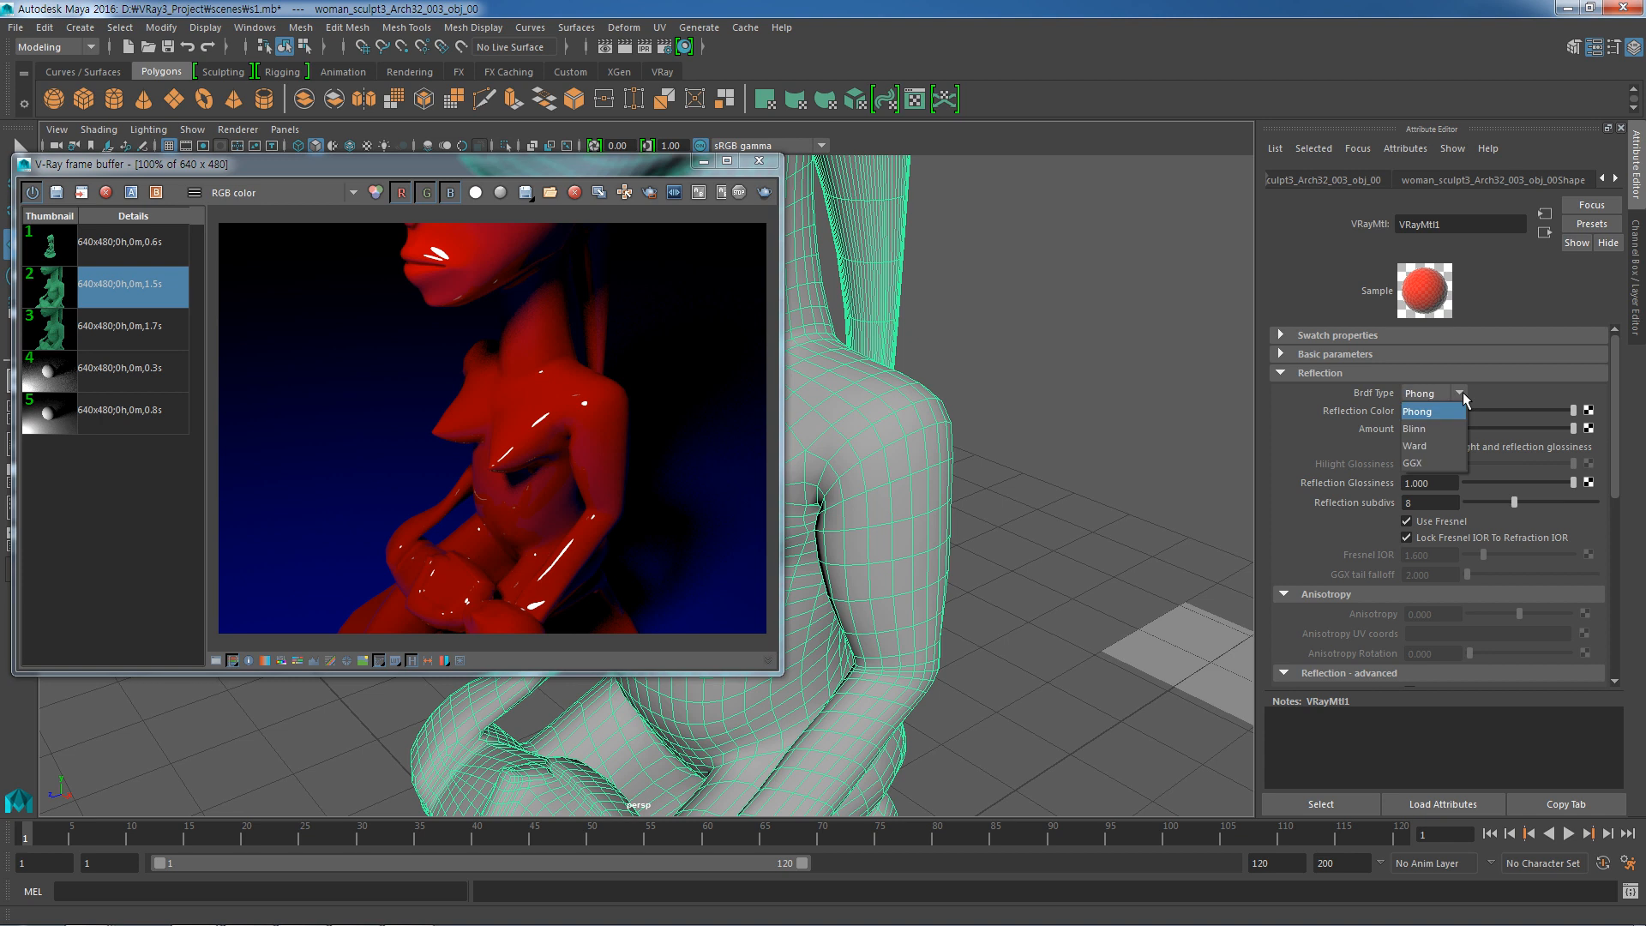
pyautogui.click(1437, 463)
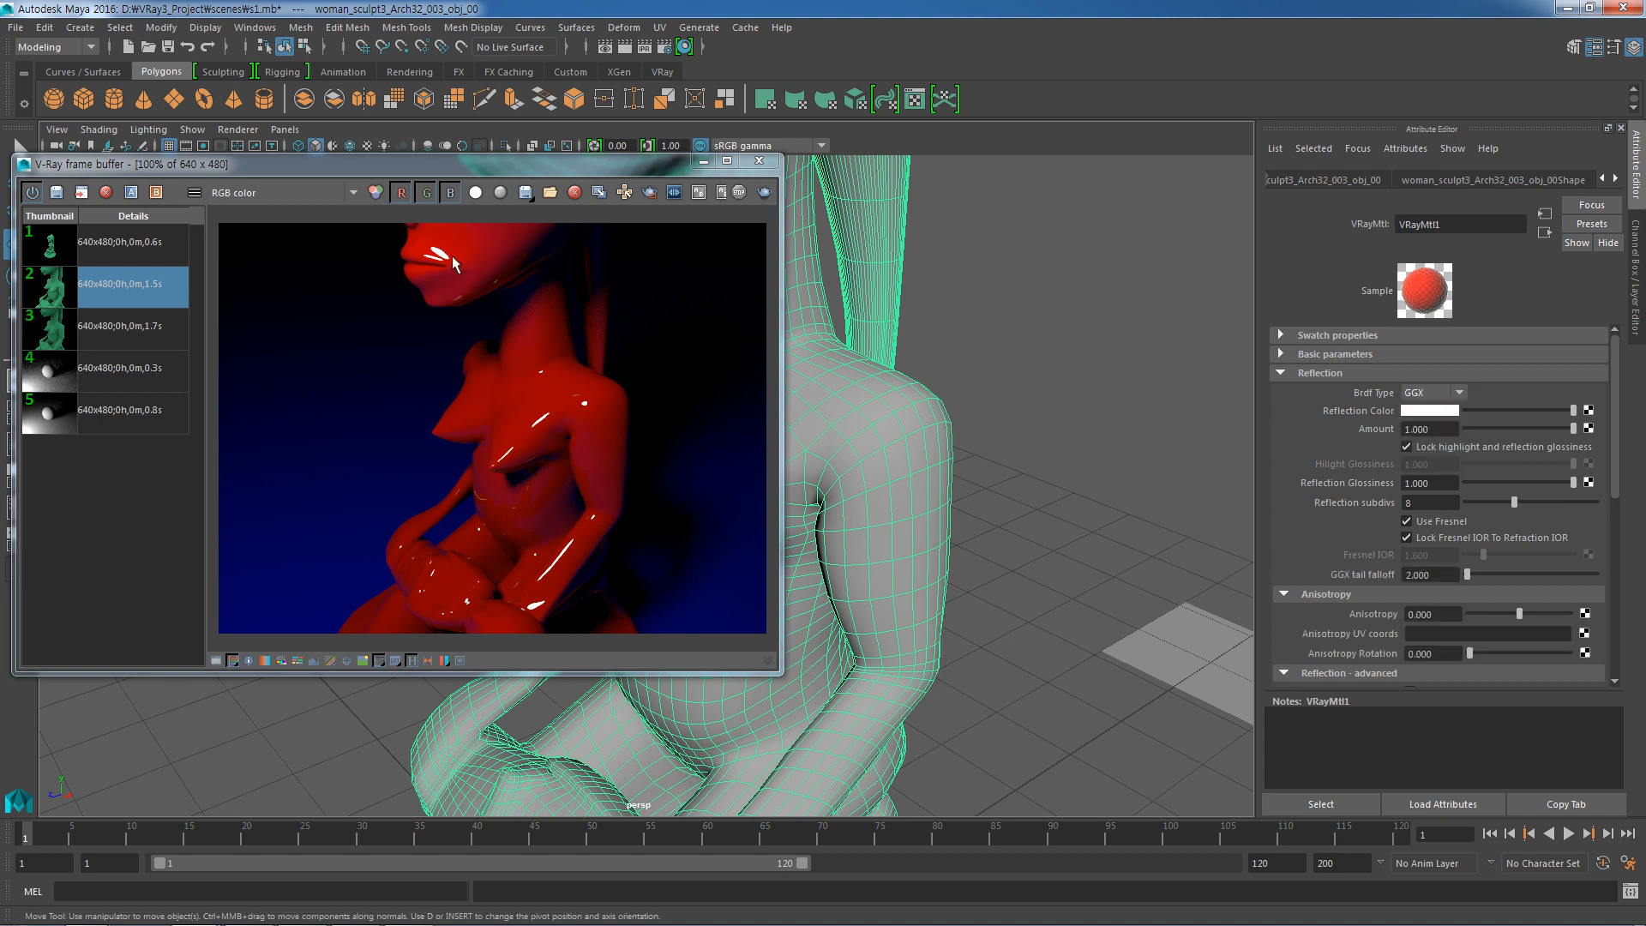
pyautogui.click(765, 193)
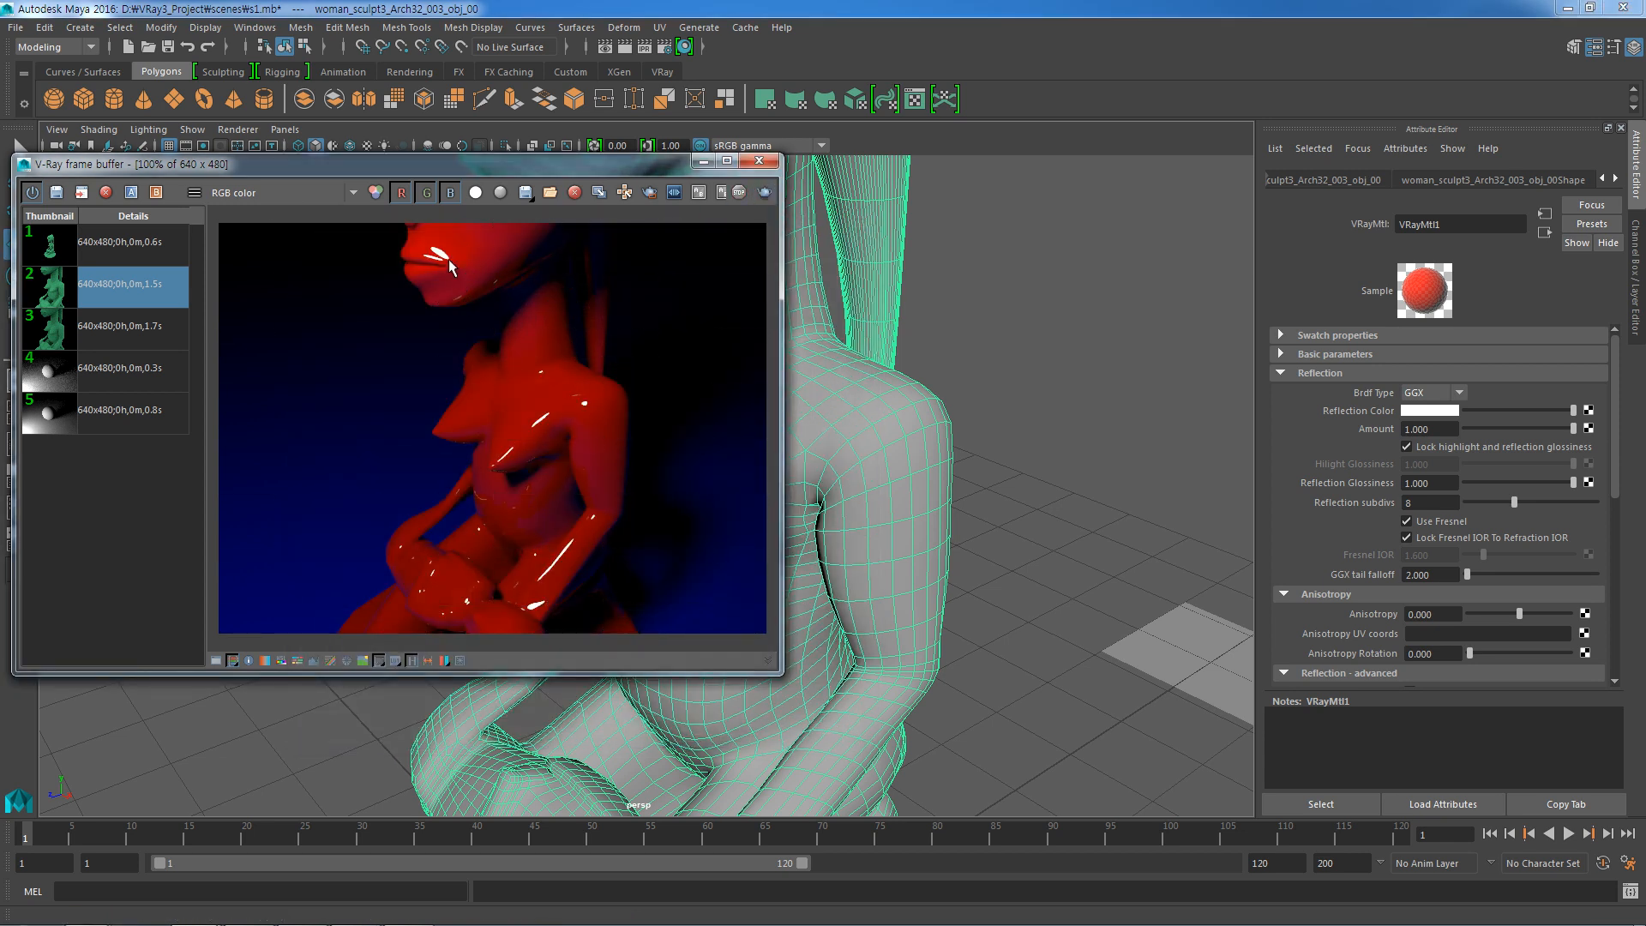
# Examine the GGX highlights around the statue's mouth and chin in the render and review the available BRDF types.
pyautogui.scroll(3, 433, 257)
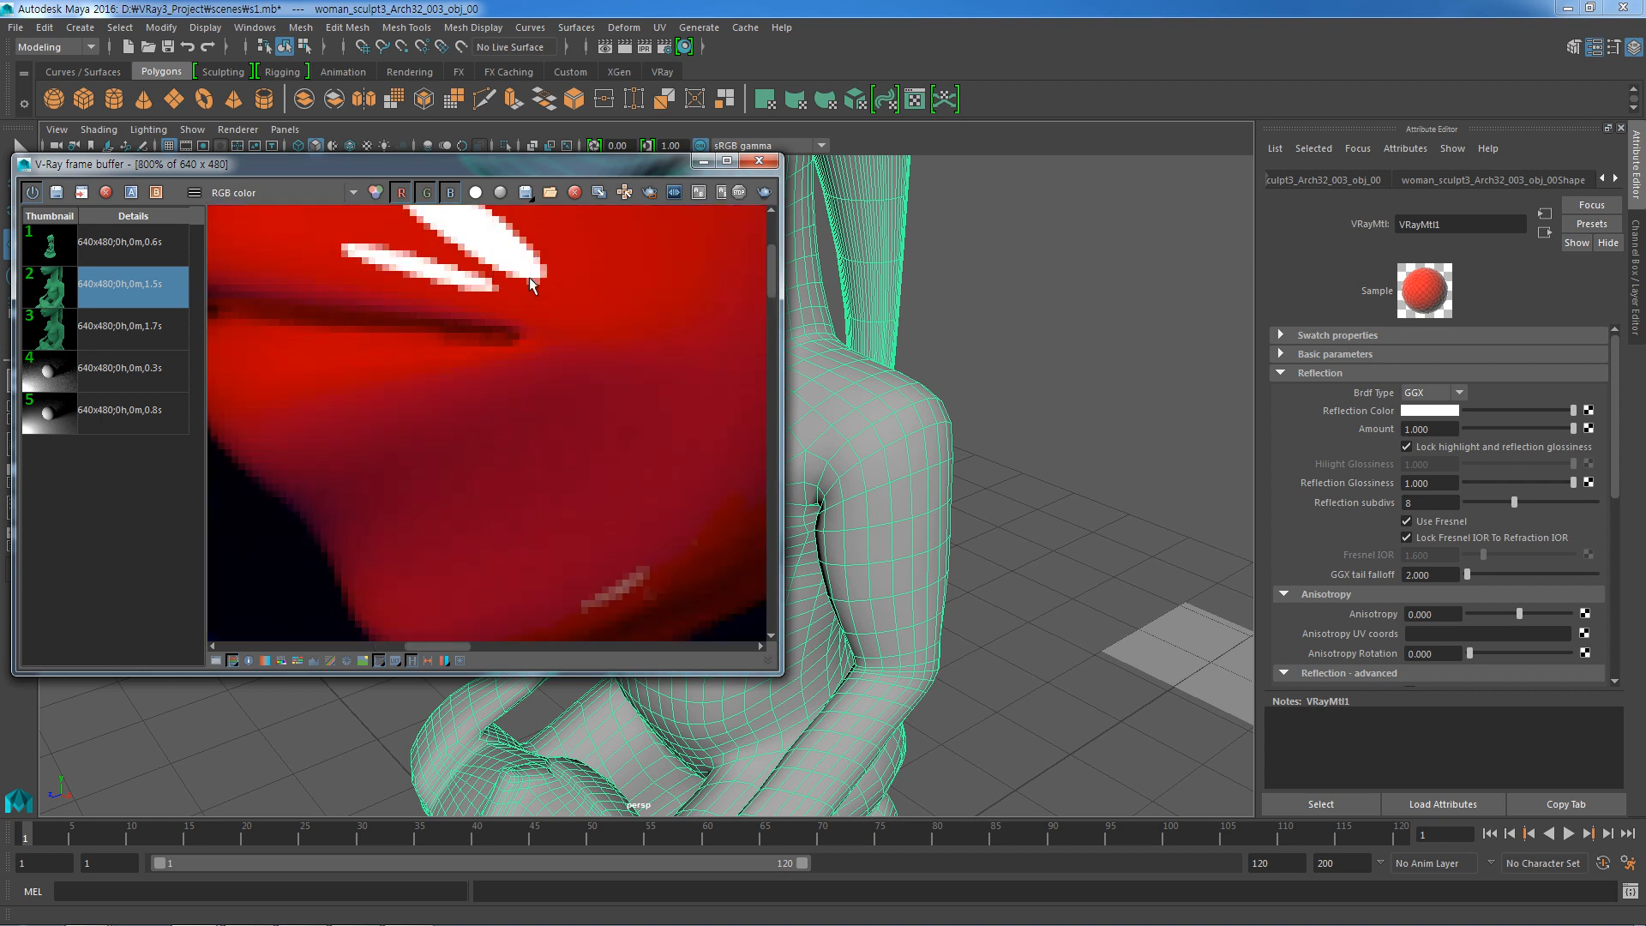
pyautogui.scroll(-1, 528, 276)
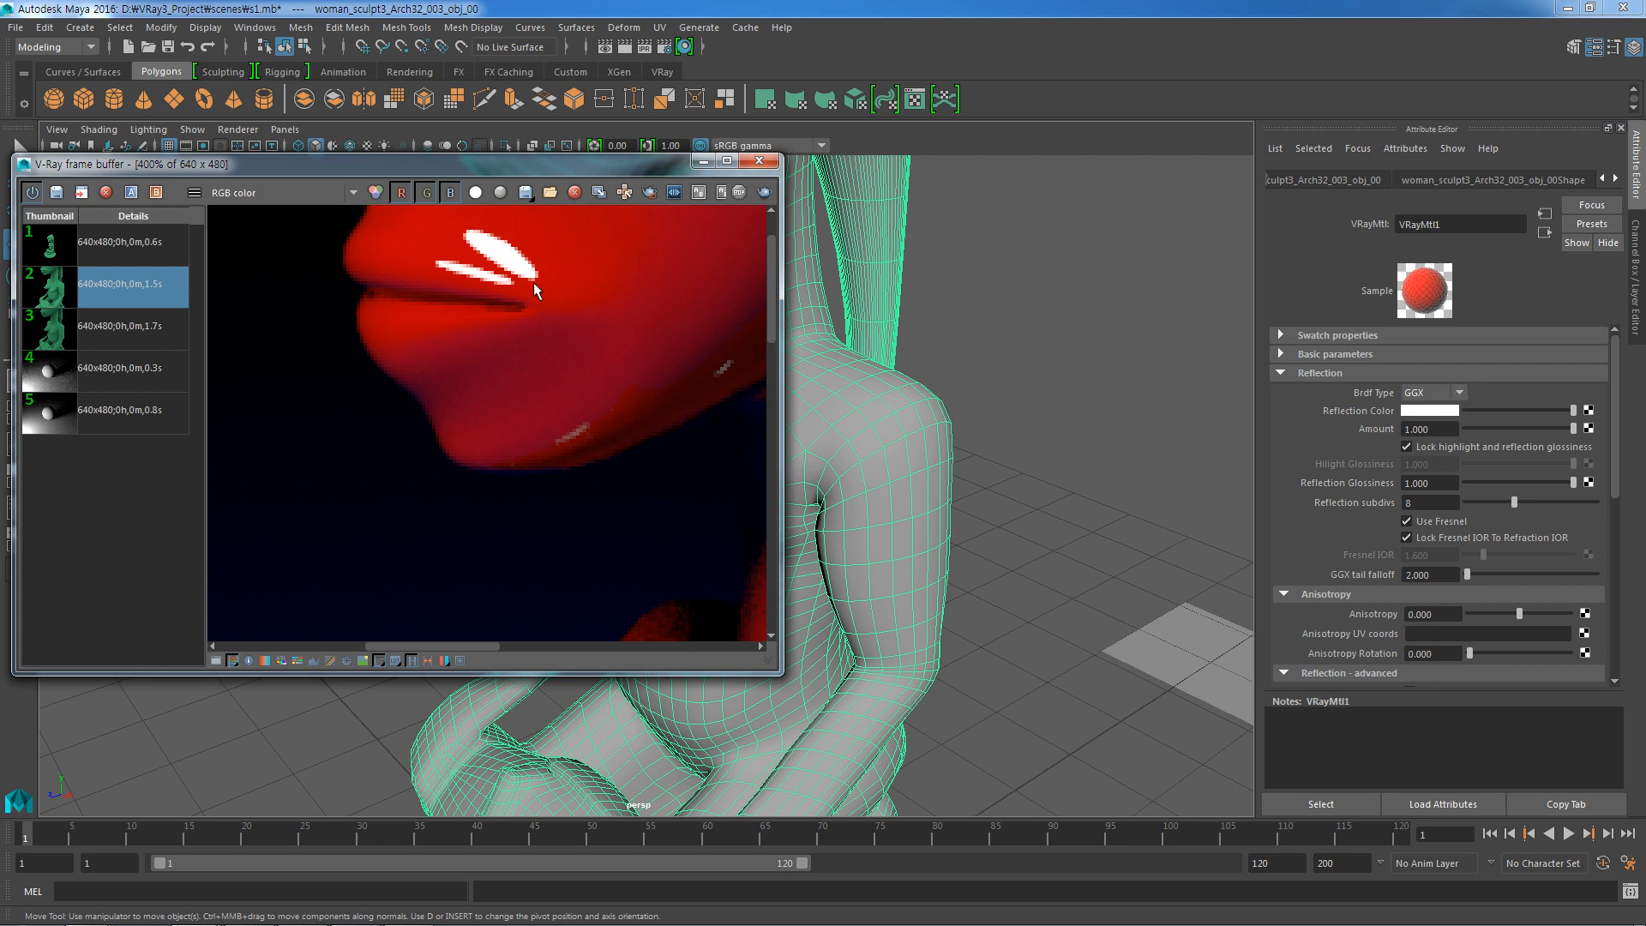
pyautogui.click(1464, 393)
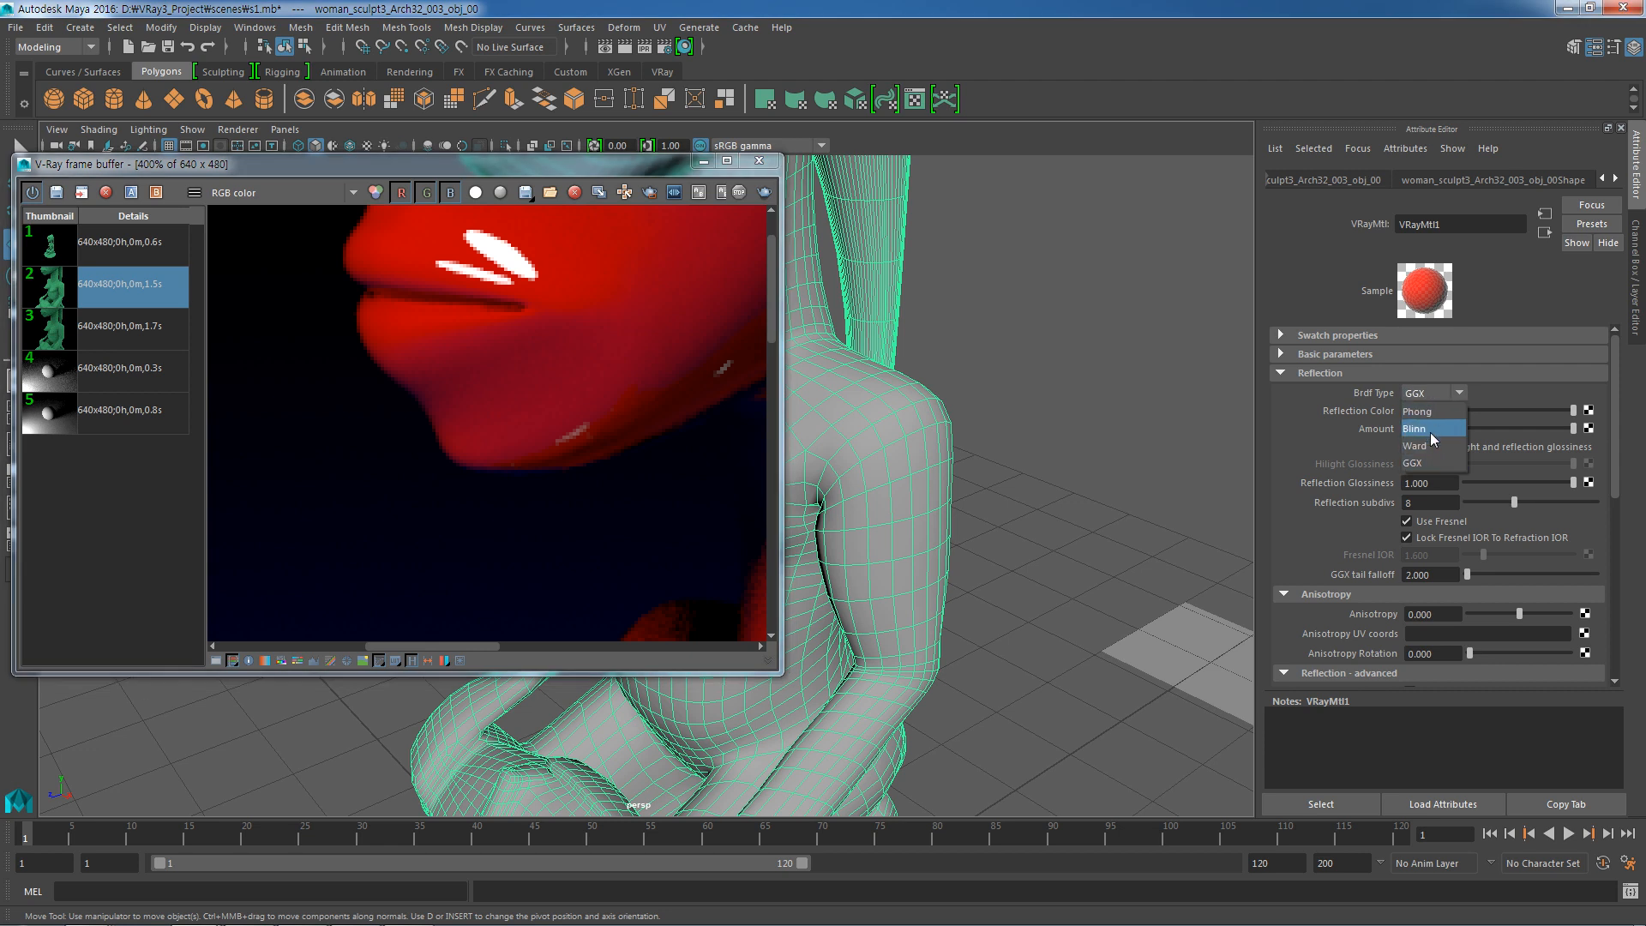
pyautogui.click(1515, 386)
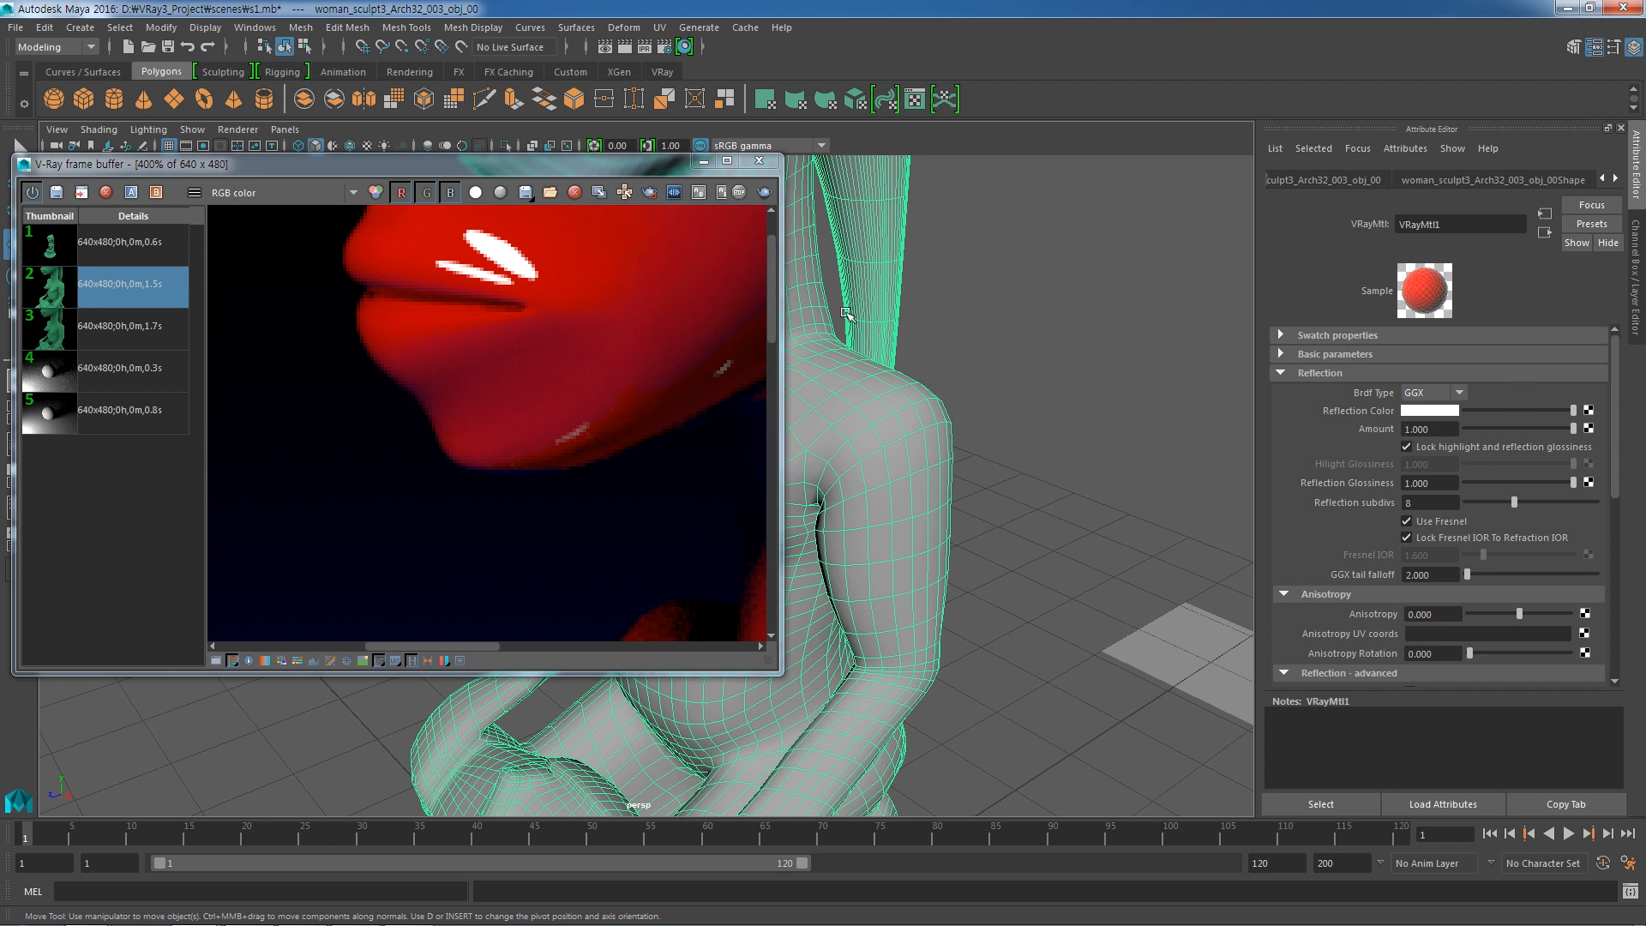
pyautogui.scroll(1, 667, 347)
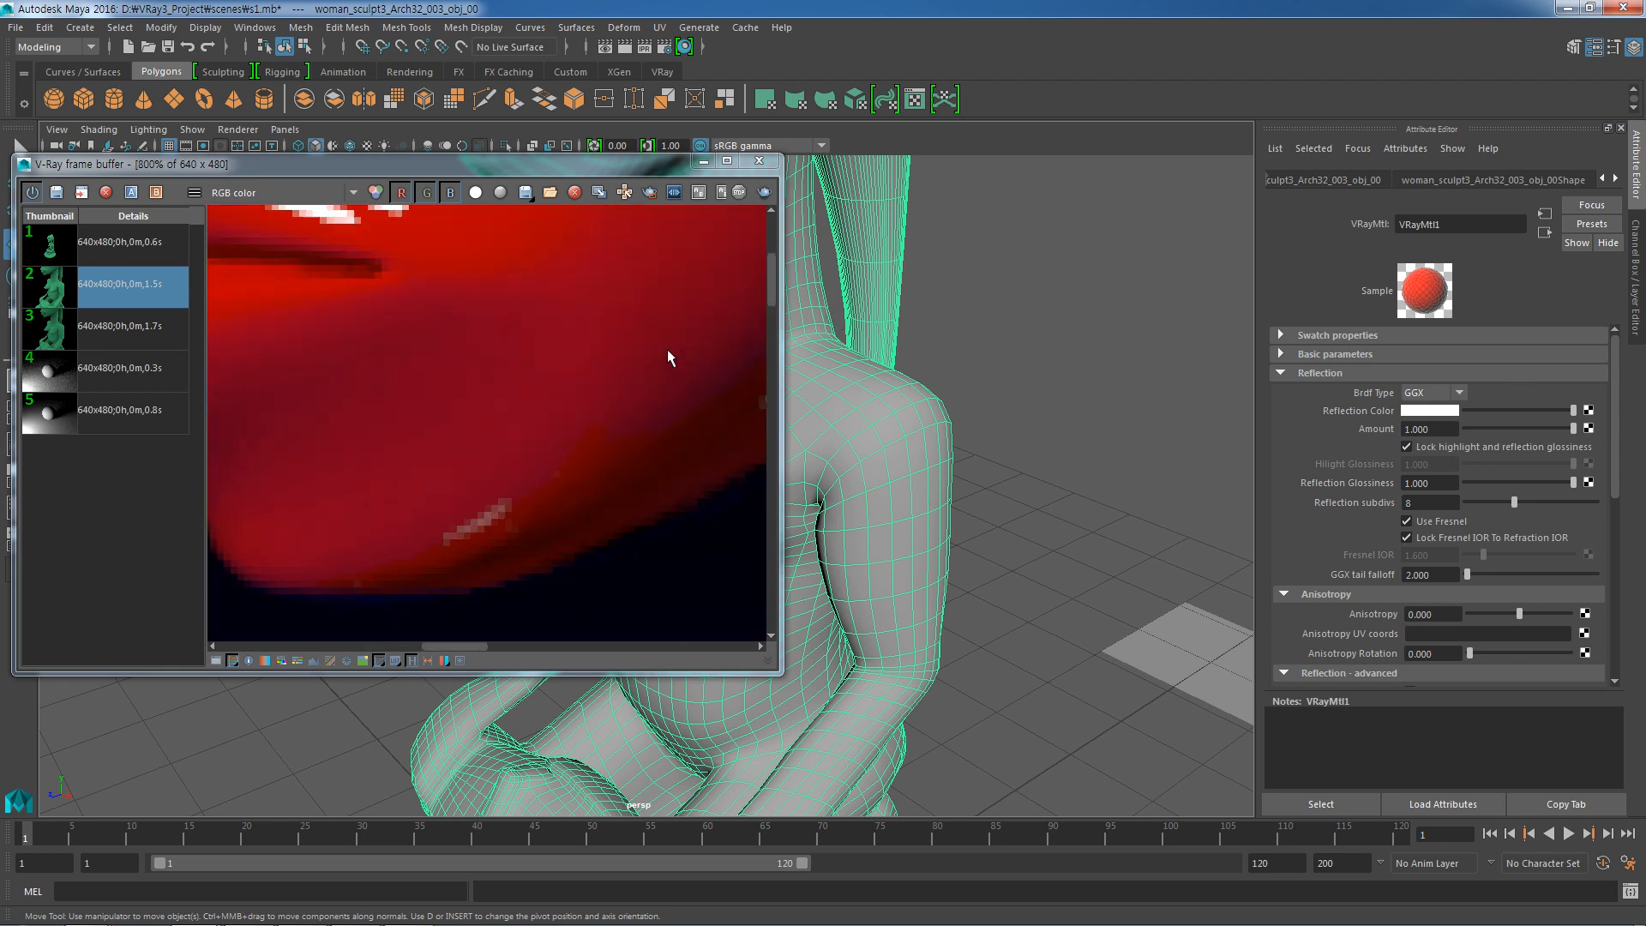
pyautogui.scroll(-4, 667, 350)
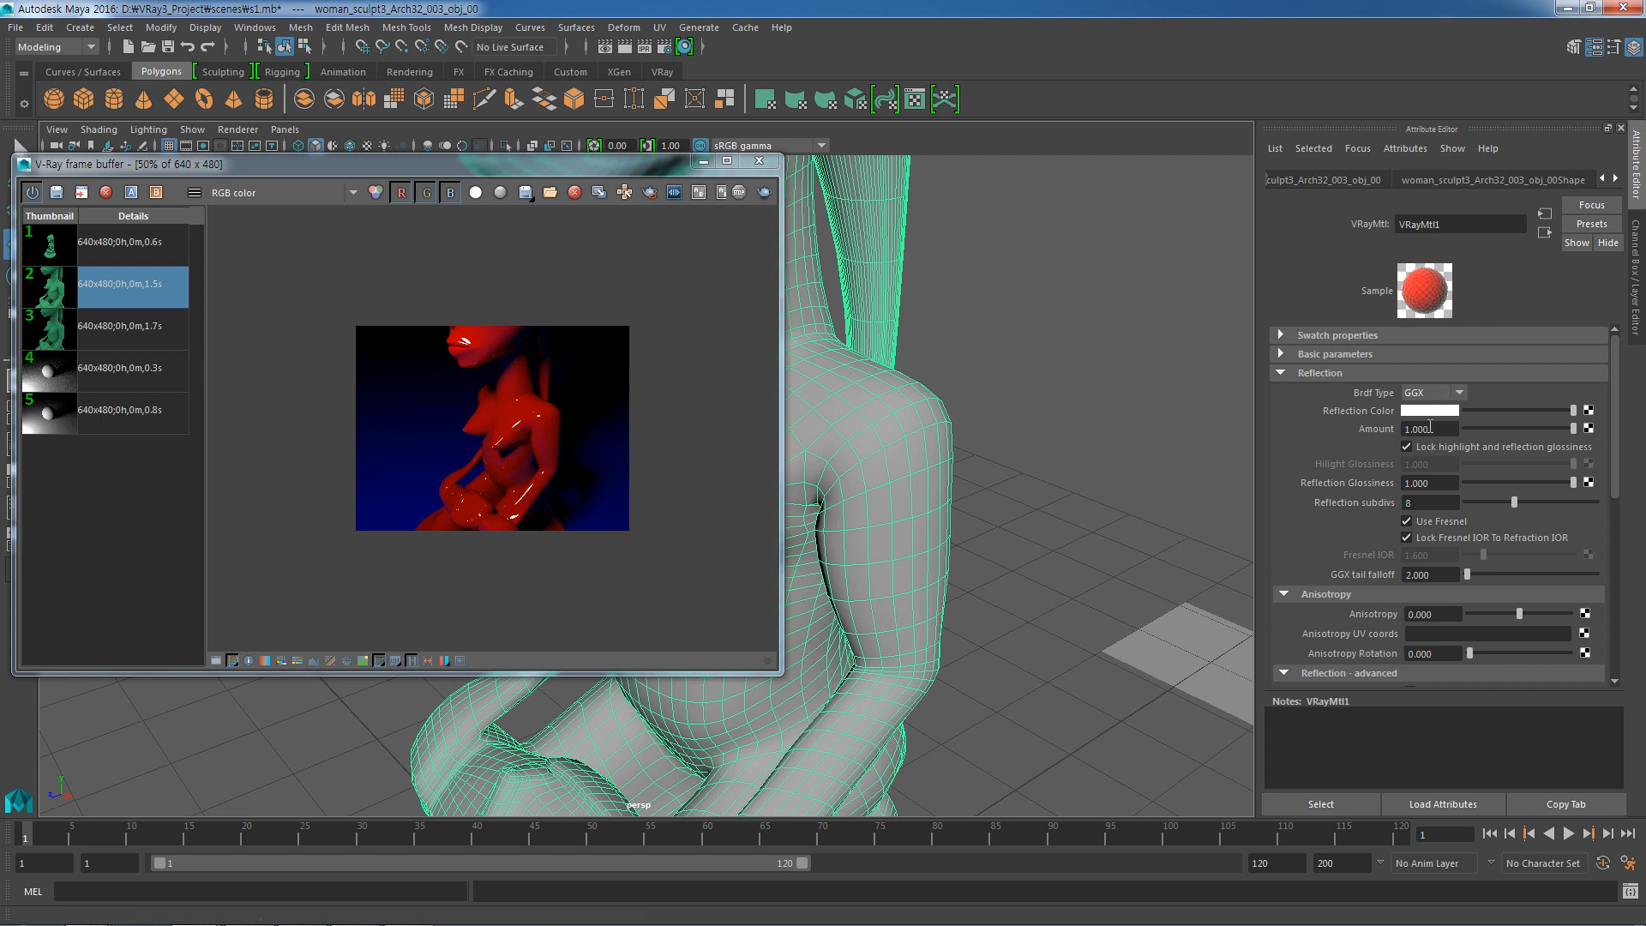
# Render the statue with VRayMtl1's reflection color set to black, and return the color to white.
pyautogui.moveTo(1575, 412); pyautogui.dragTo(1448, 416)
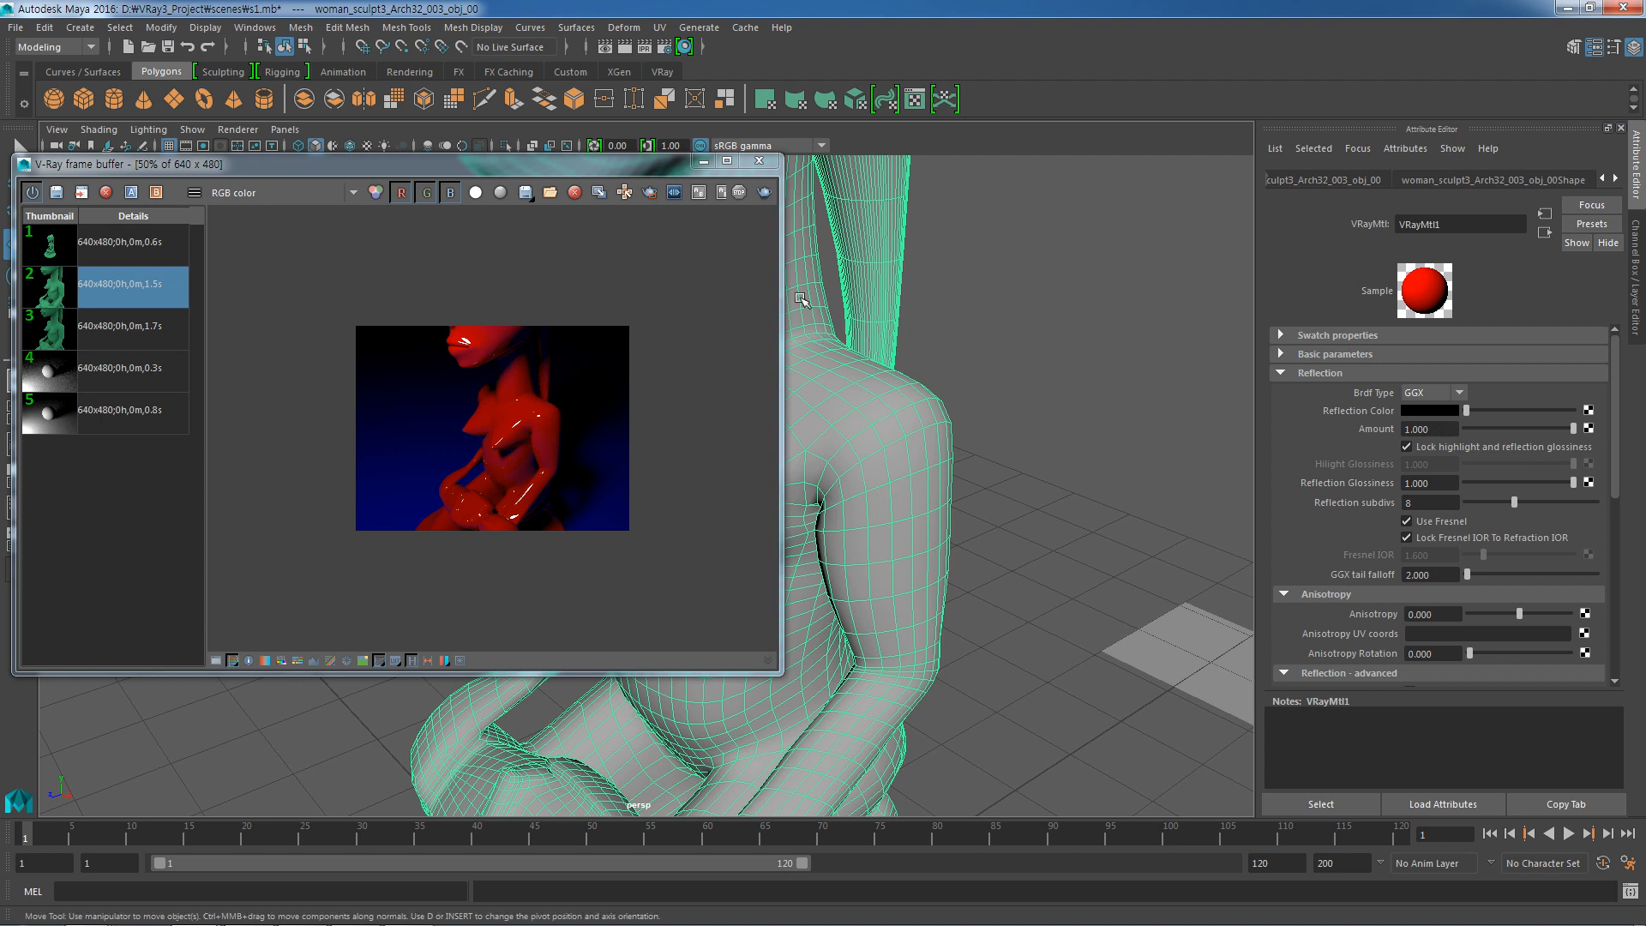
pyautogui.click(763, 193)
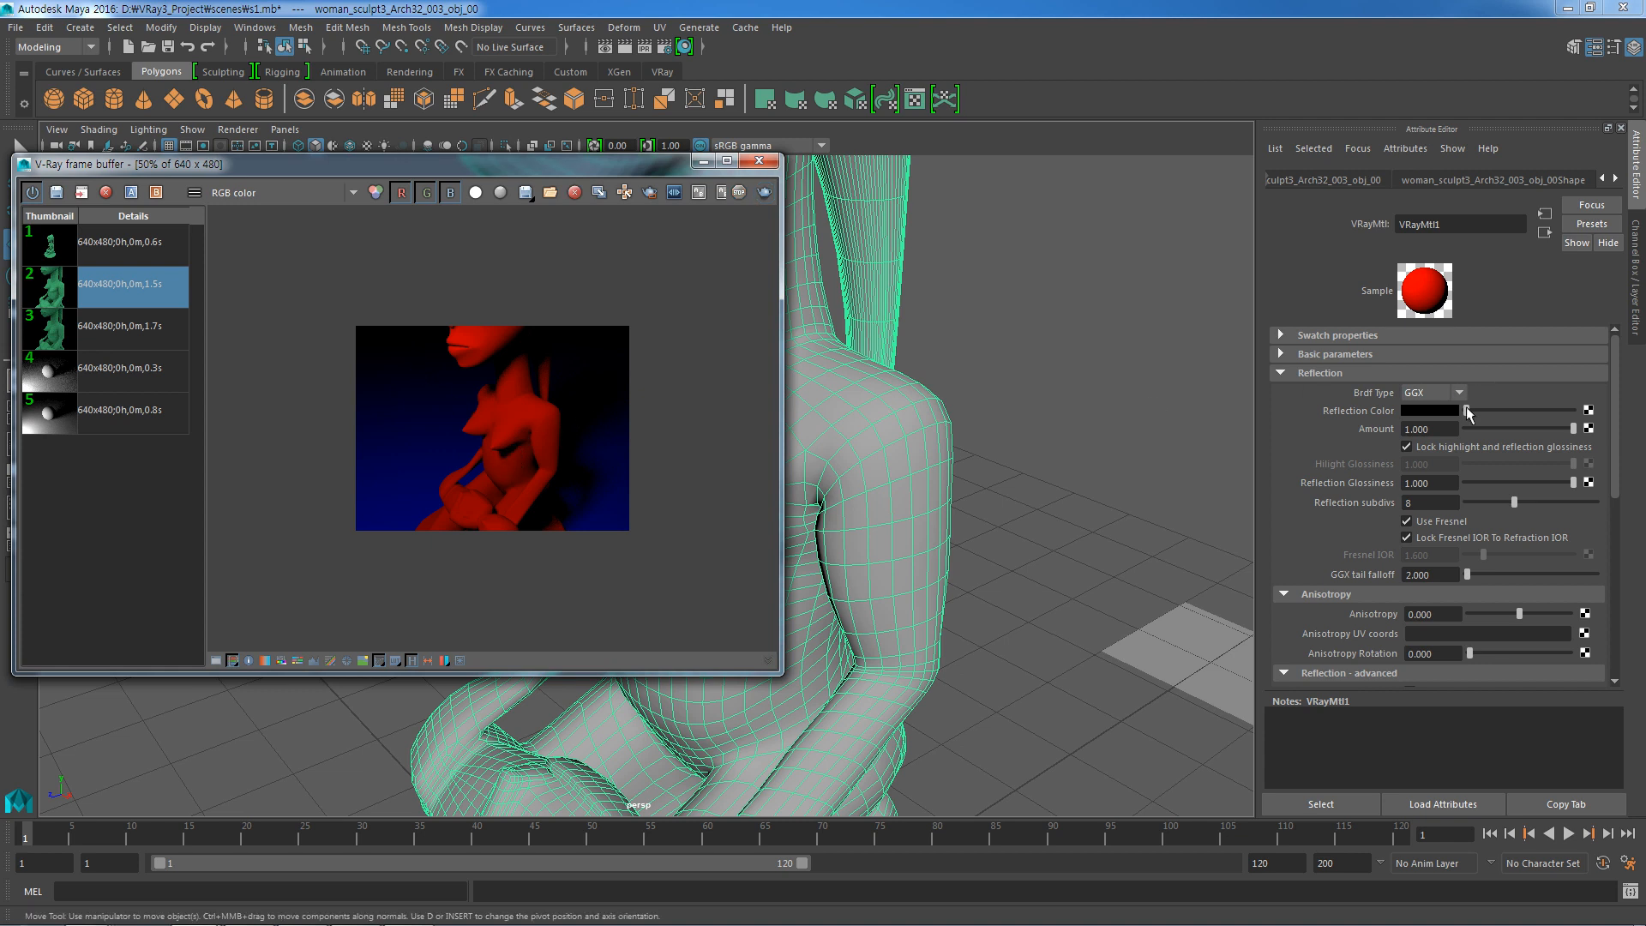
pyautogui.moveTo(1466, 414); pyautogui.dragTo(1596, 420)
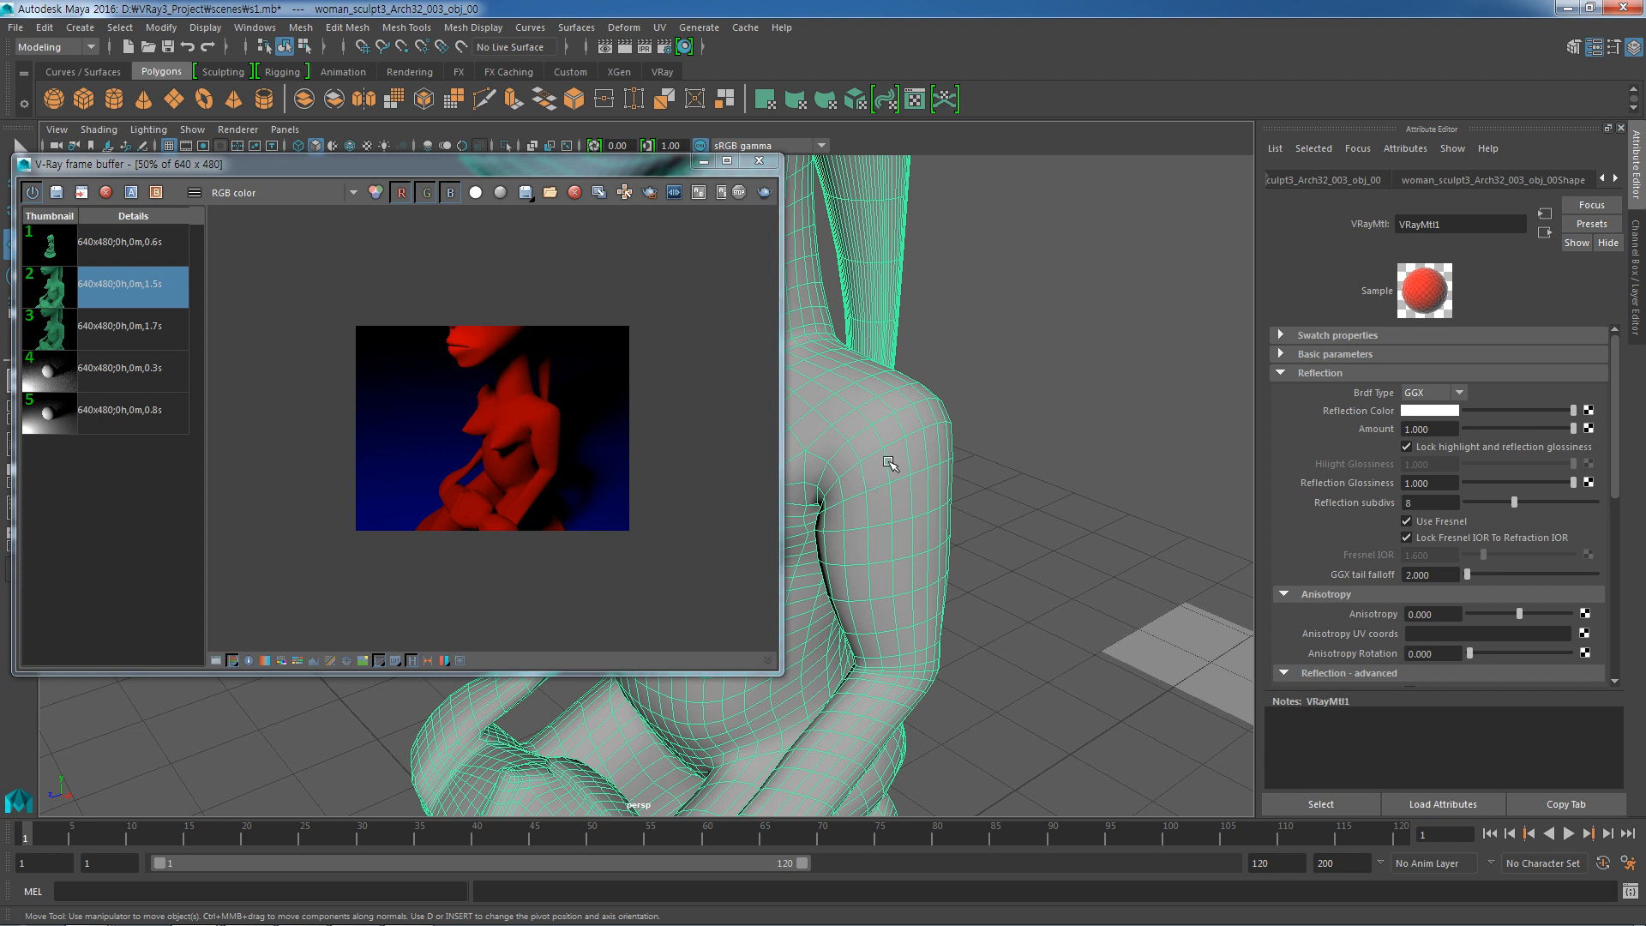
# Render the whole statue from farther away with the white reflection color and show the image at 100%.
pyautogui.keyDown('alt'); pyautogui.moveTo(886, 460); pyautogui.dragTo(883, 490); pyautogui.keyUp('alt')
pyautogui.keyDown('alt'); pyautogui.moveTo(883, 490); pyautogui.dragTo(871, 312, button='right'); pyautogui.keyUp('alt')
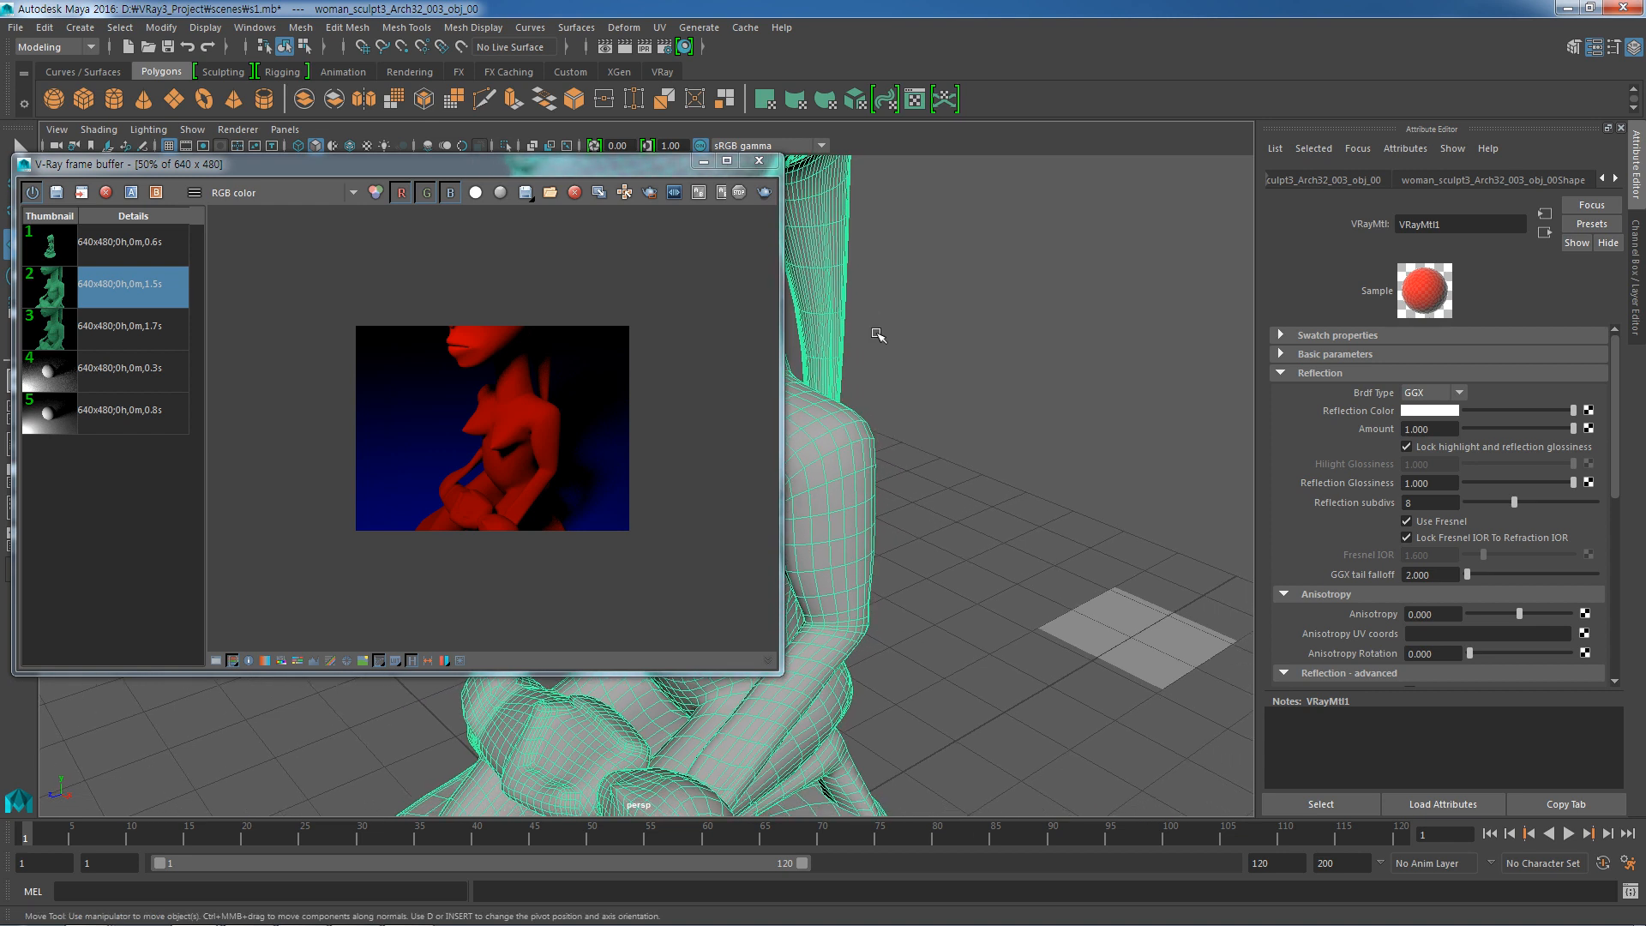
pyautogui.keyDown('alt'); pyautogui.moveTo(871, 459); pyautogui.dragTo(865, 367, button='right'); pyautogui.keyUp('alt')
pyautogui.scroll(1, 848, 444)
pyautogui.scroll(-2, 845, 453)
pyautogui.scroll(-2, 847, 457)
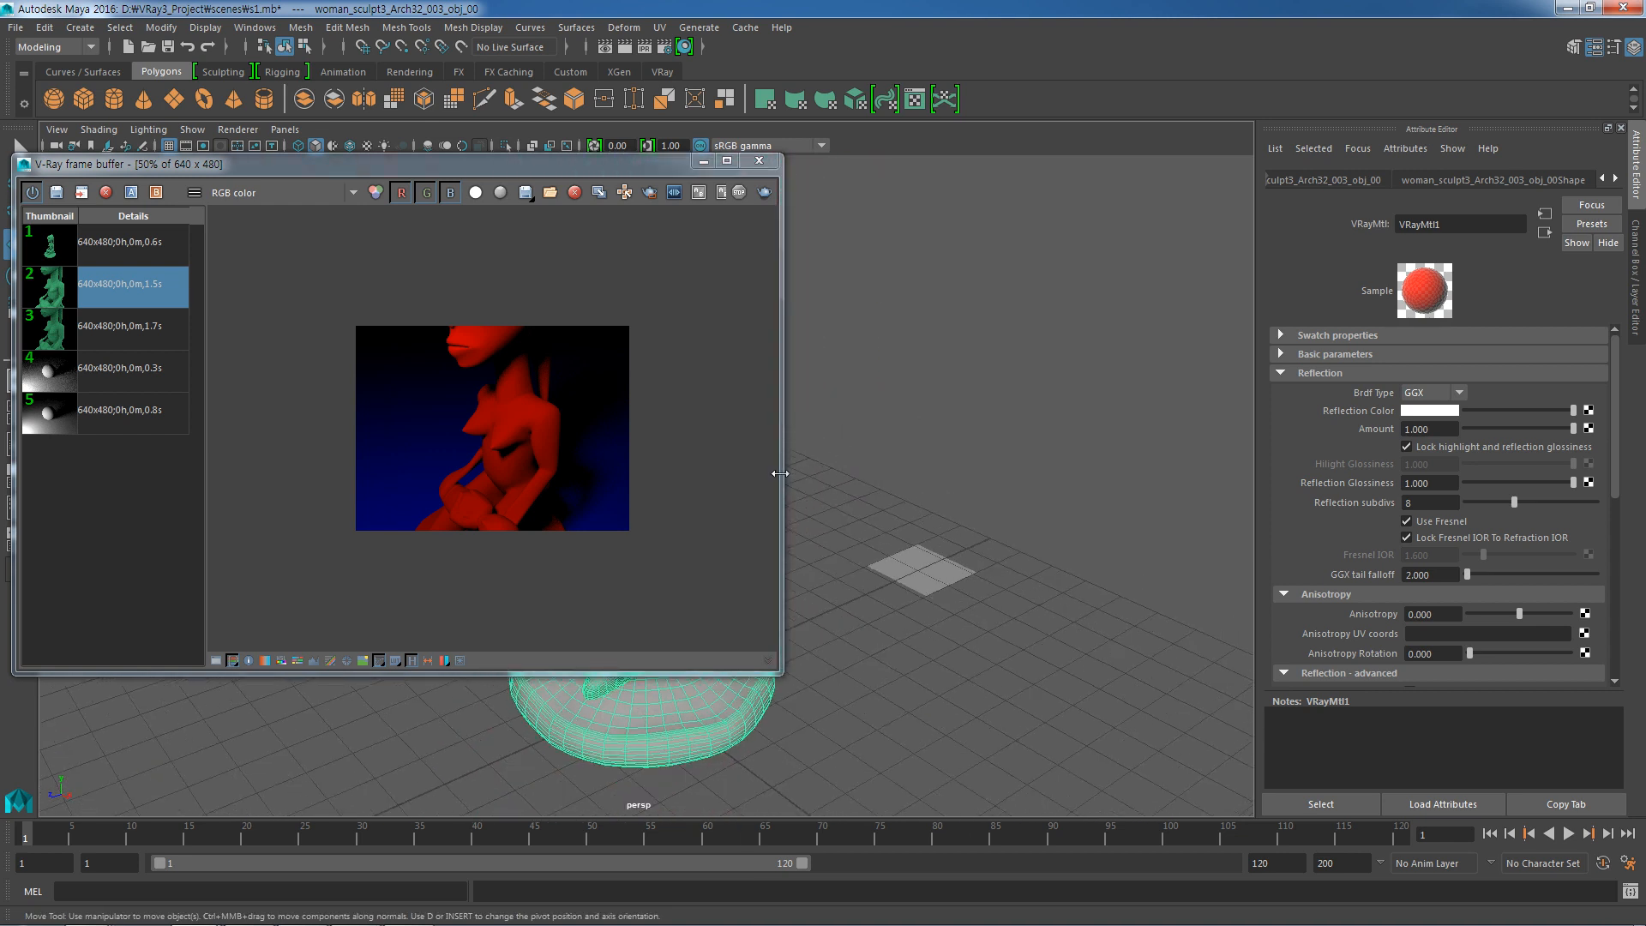
pyautogui.click(763, 192)
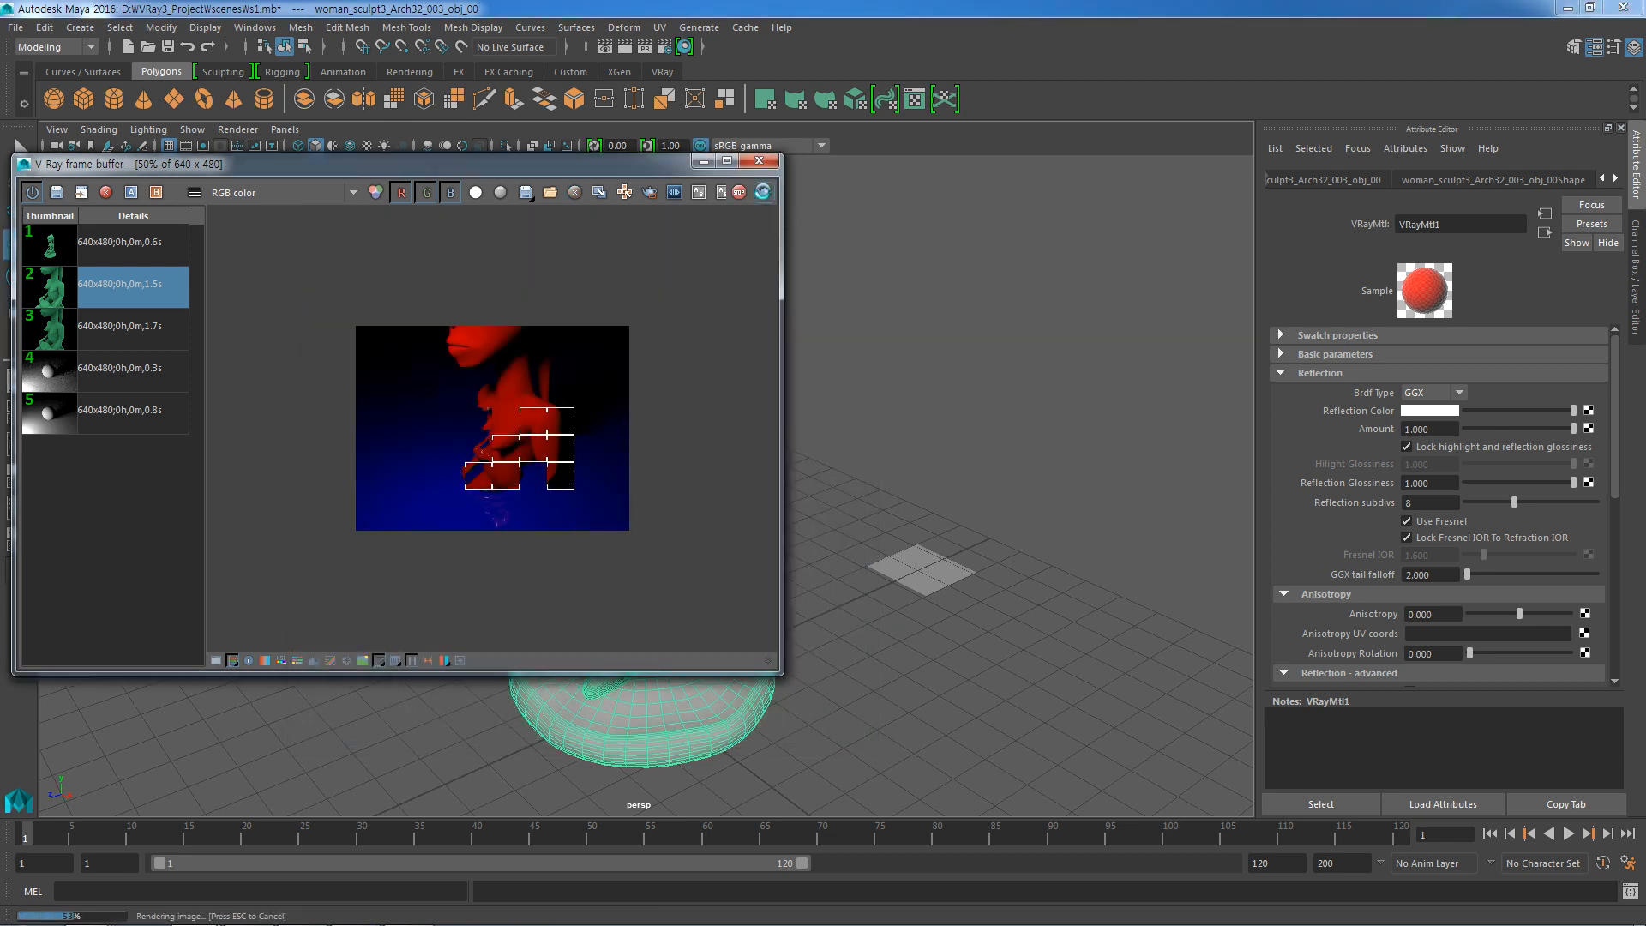
pyautogui.doubleClick(671, 434)
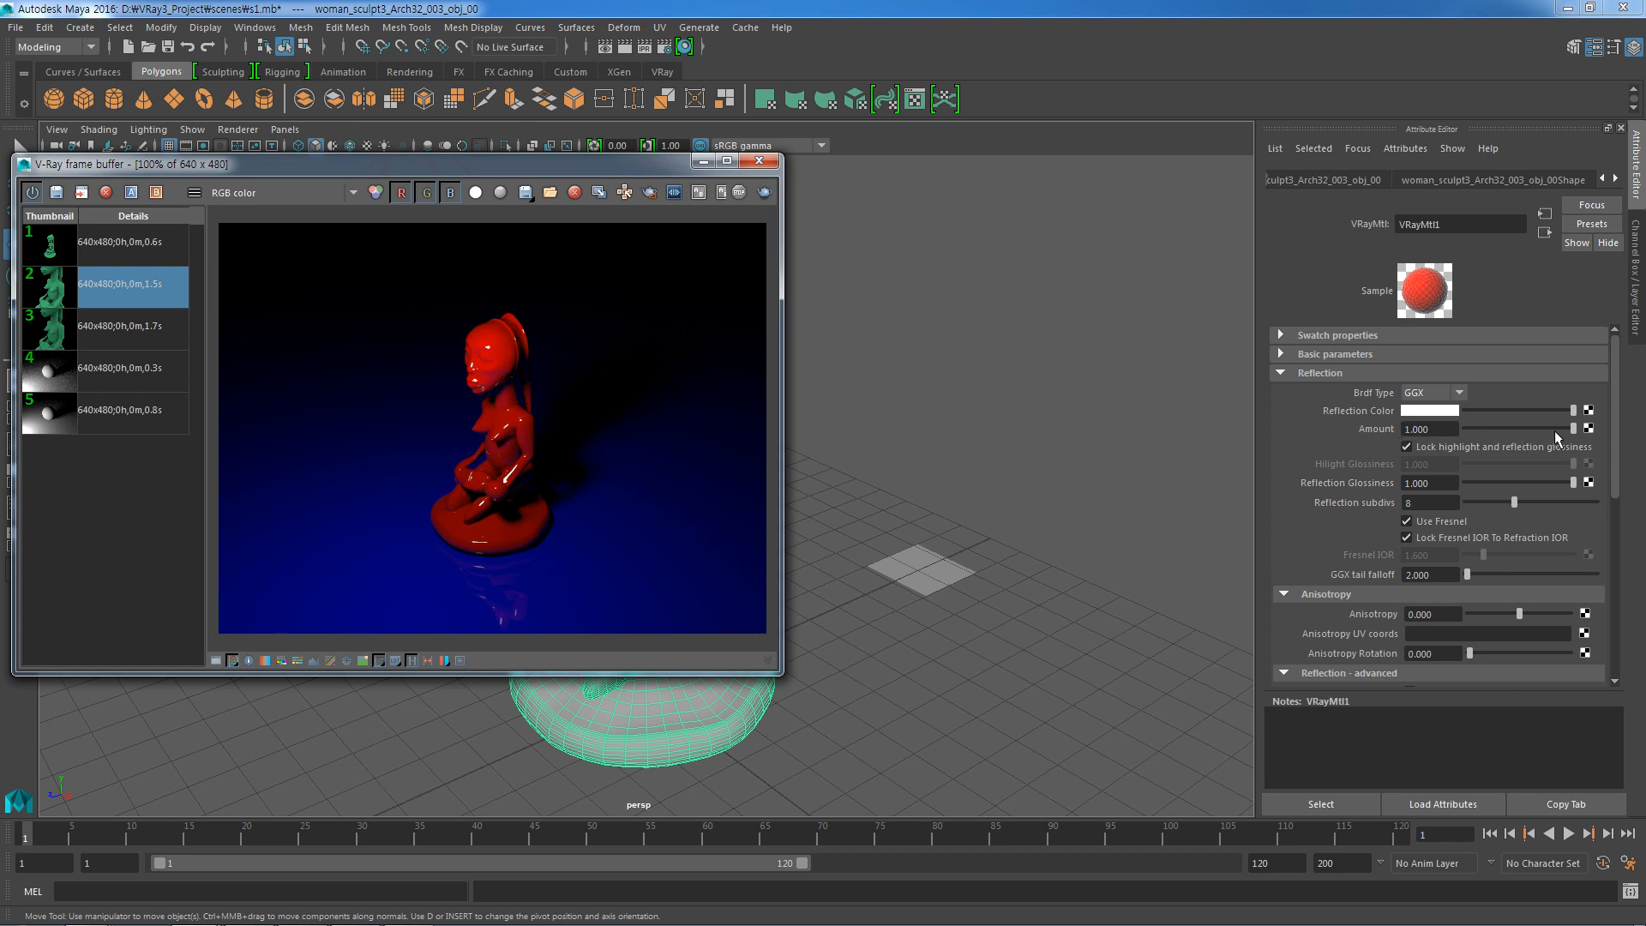
# Compare renders of the statue with VRayMtl1's reflection amount at 1.000 and 0.000, and return the amount to 1.000.
pyautogui.moveTo(1574, 429)
pyautogui.mouseDown()
pyautogui.moveTo(1472, 429)
pyautogui.moveTo(1587, 433)
pyautogui.moveTo(1457, 425)
pyautogui.moveTo(1592, 444)
pyautogui.mouseUp()
pyautogui.click(764, 192)
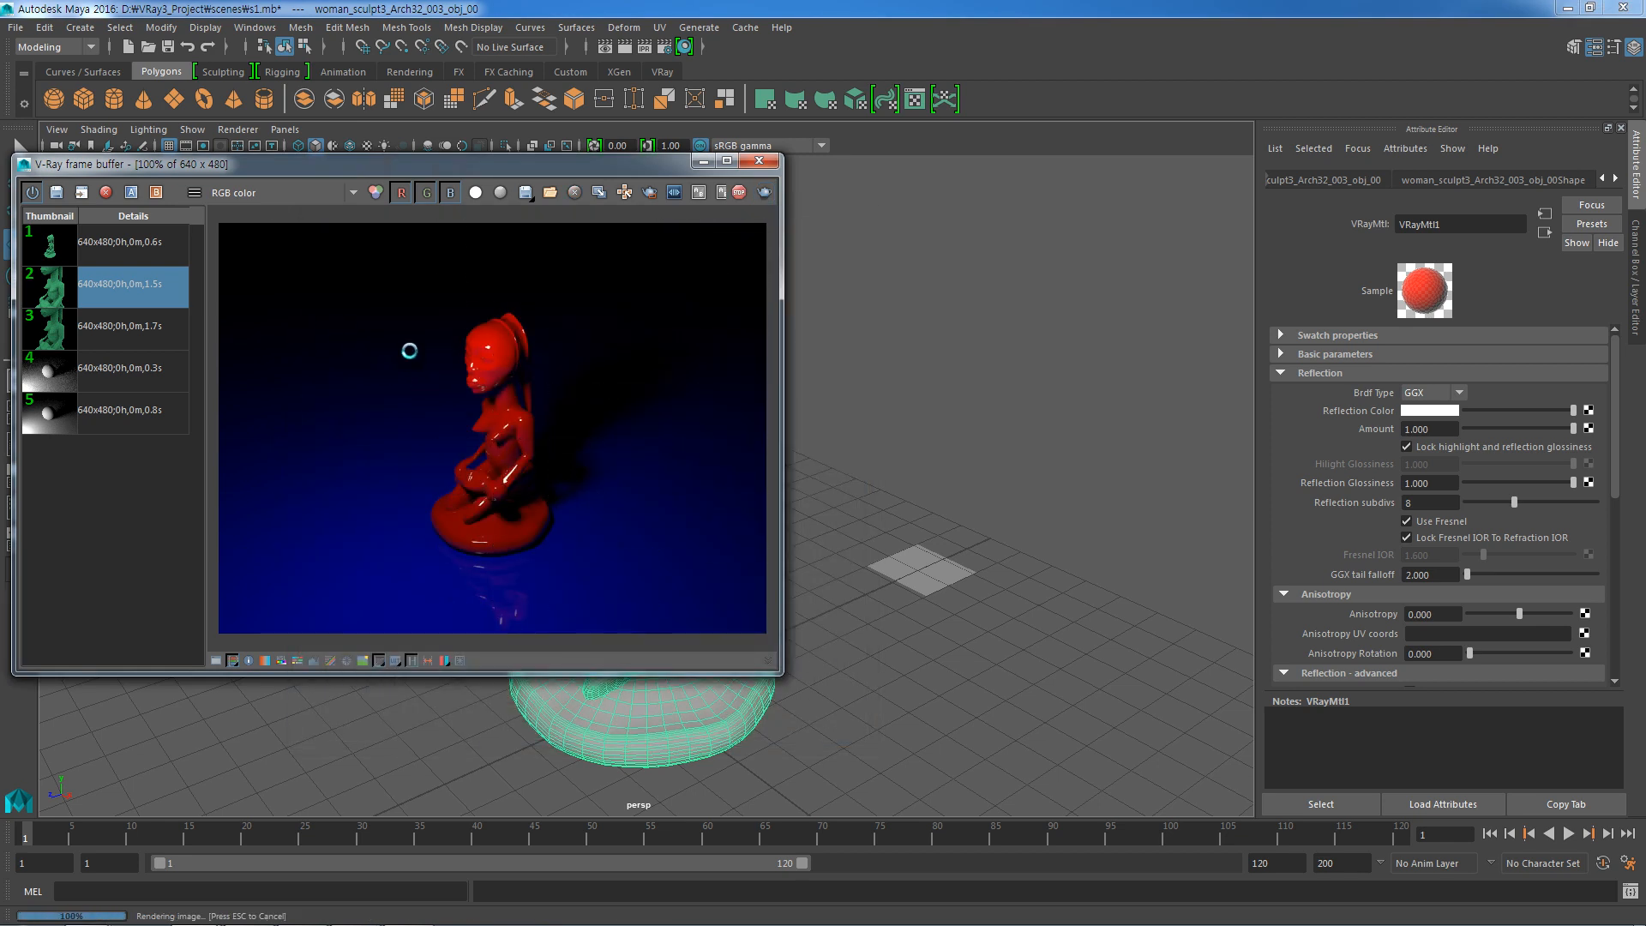
pyautogui.moveTo(1572, 427); pyautogui.dragTo(1449, 430)
pyautogui.click(764, 192)
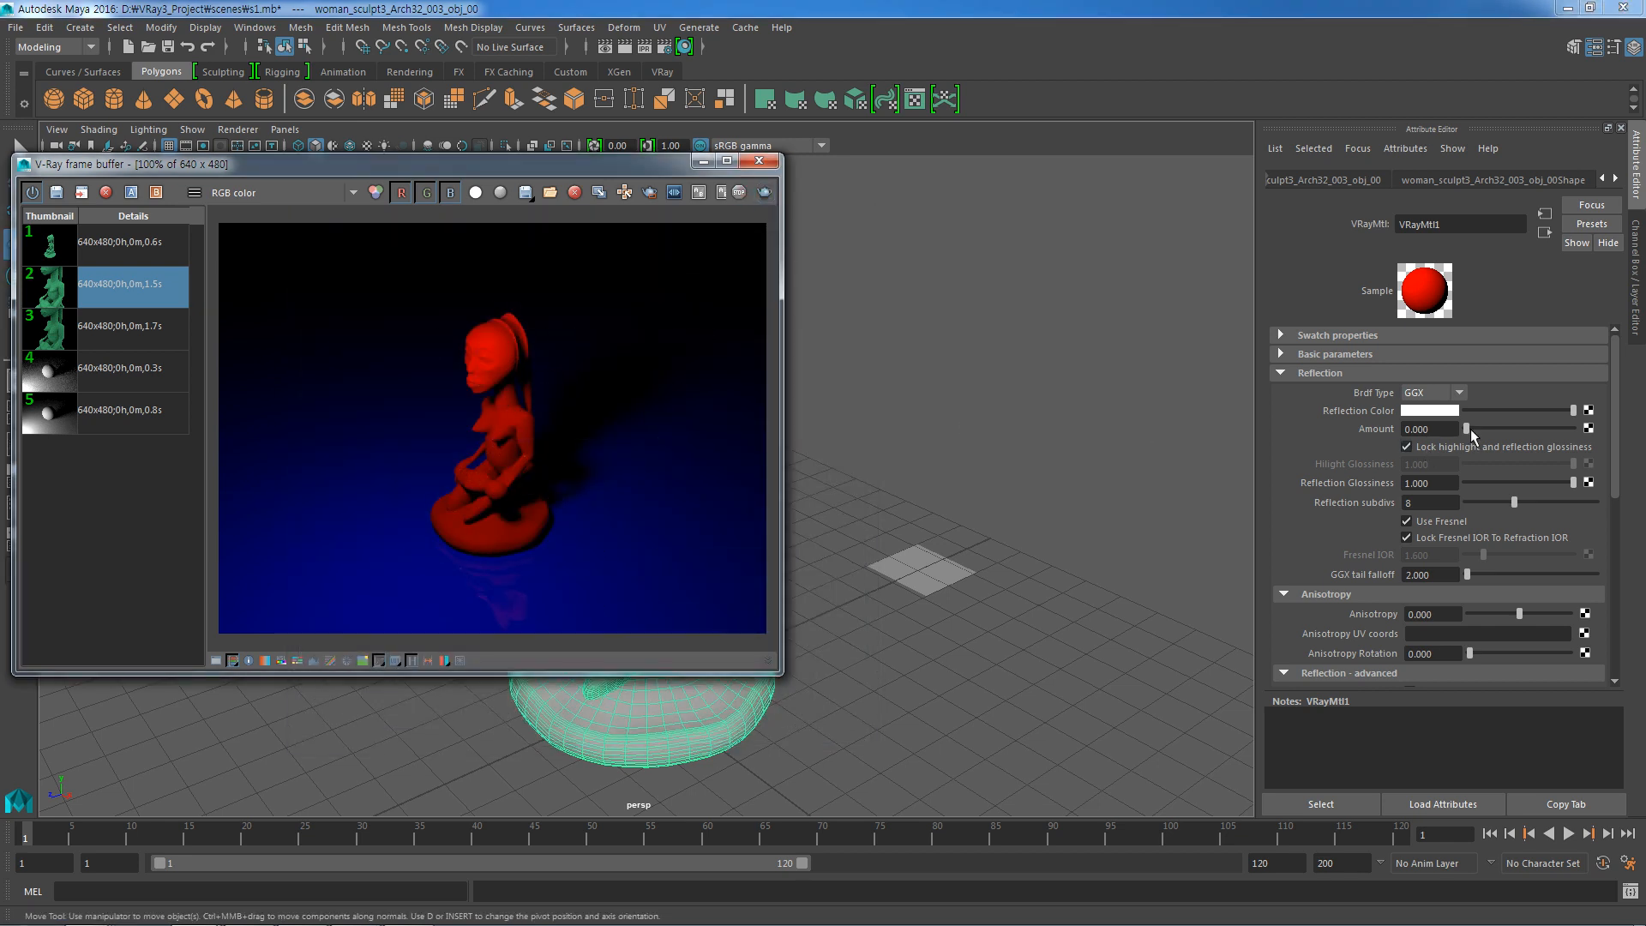
pyautogui.moveTo(1497, 430); pyautogui.dragTo(1590, 440)
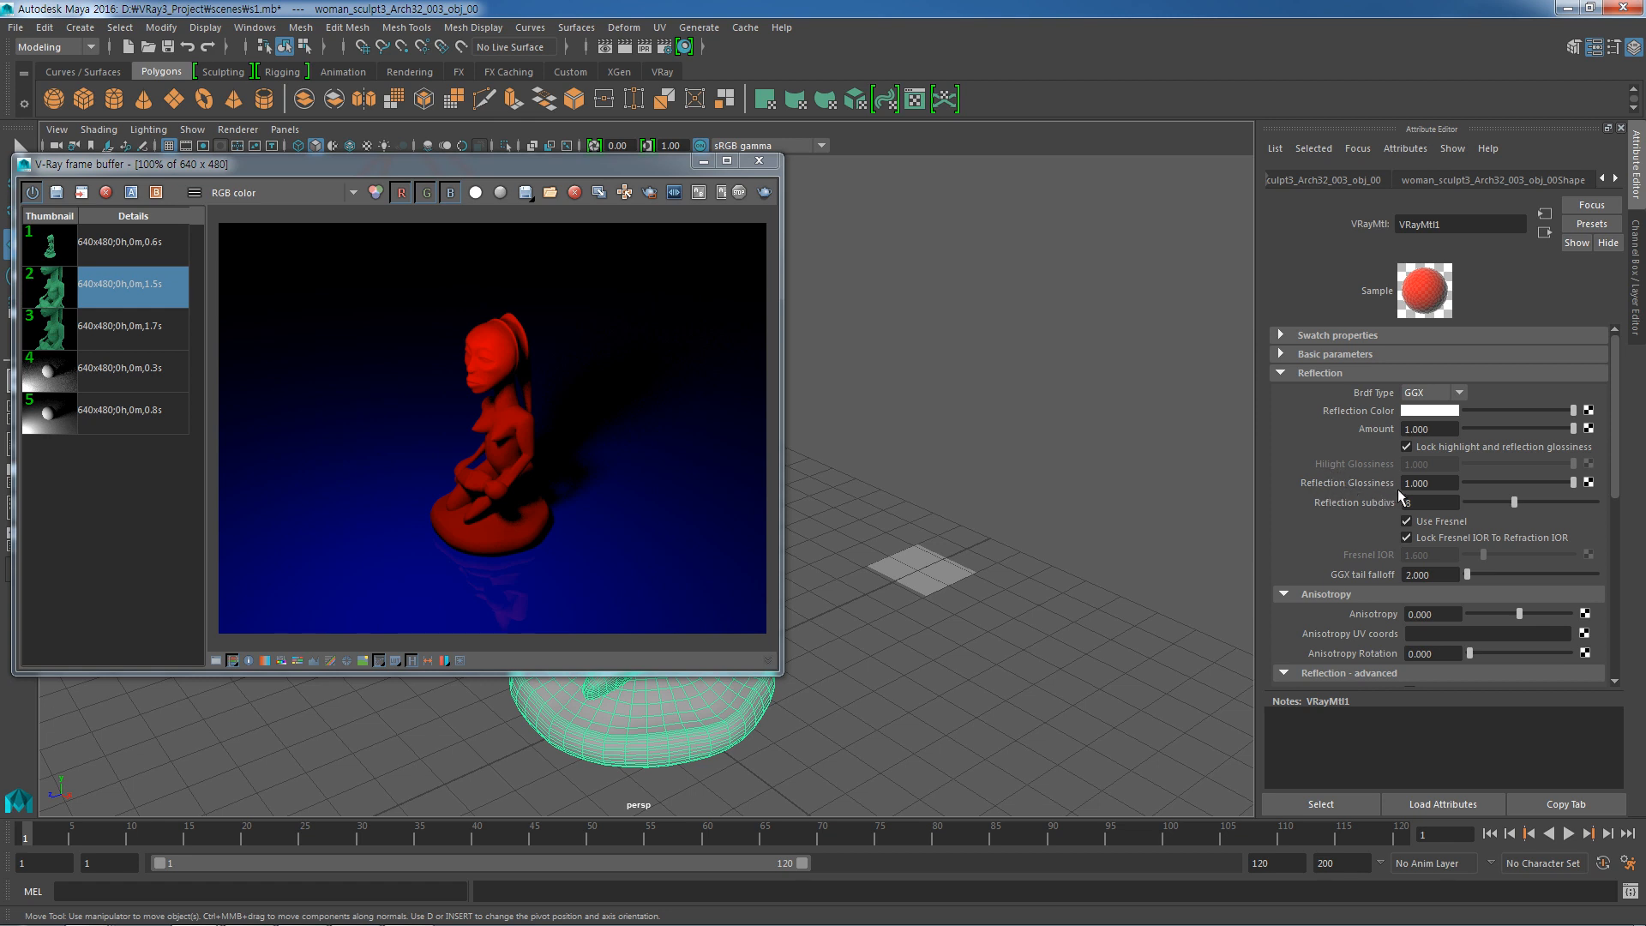
# Unlock VRayMtl1's highlight glossiness from its reflection glossiness and lock the two together again.
pyautogui.click(1407, 446)
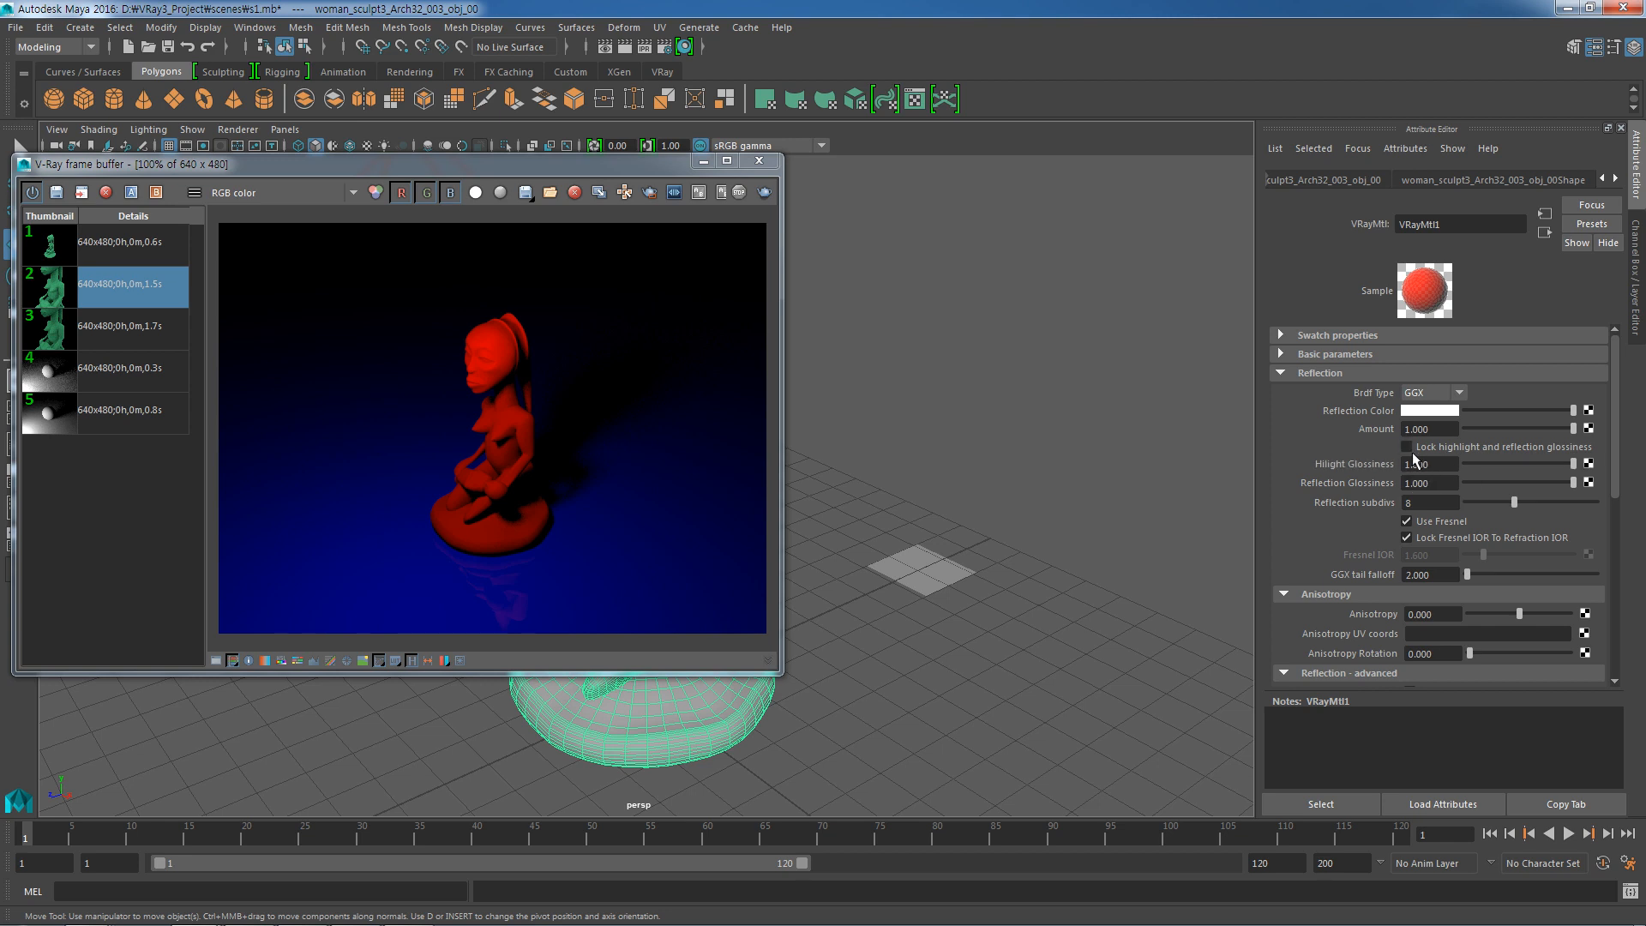
pyautogui.click(1407, 446)
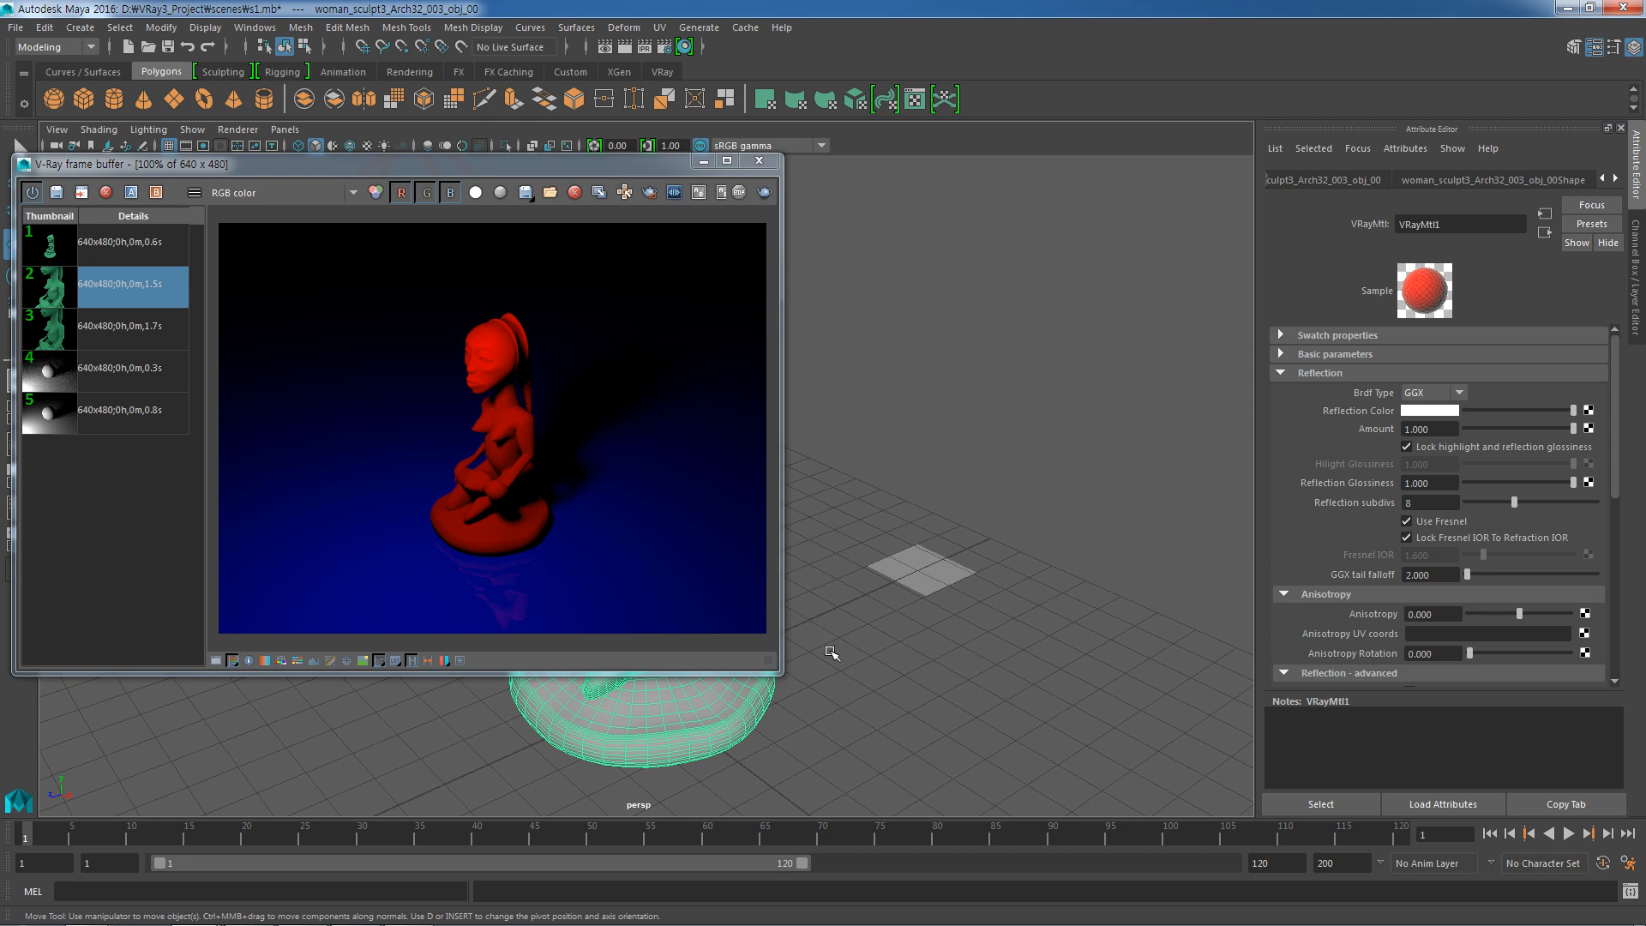
# Render the red statue and blue floor from two progressively lower camera angles near floor level.
pyautogui.keyDown('alt'); pyautogui.moveTo(827, 657); pyautogui.dragTo(827, 624); pyautogui.keyUp('alt')
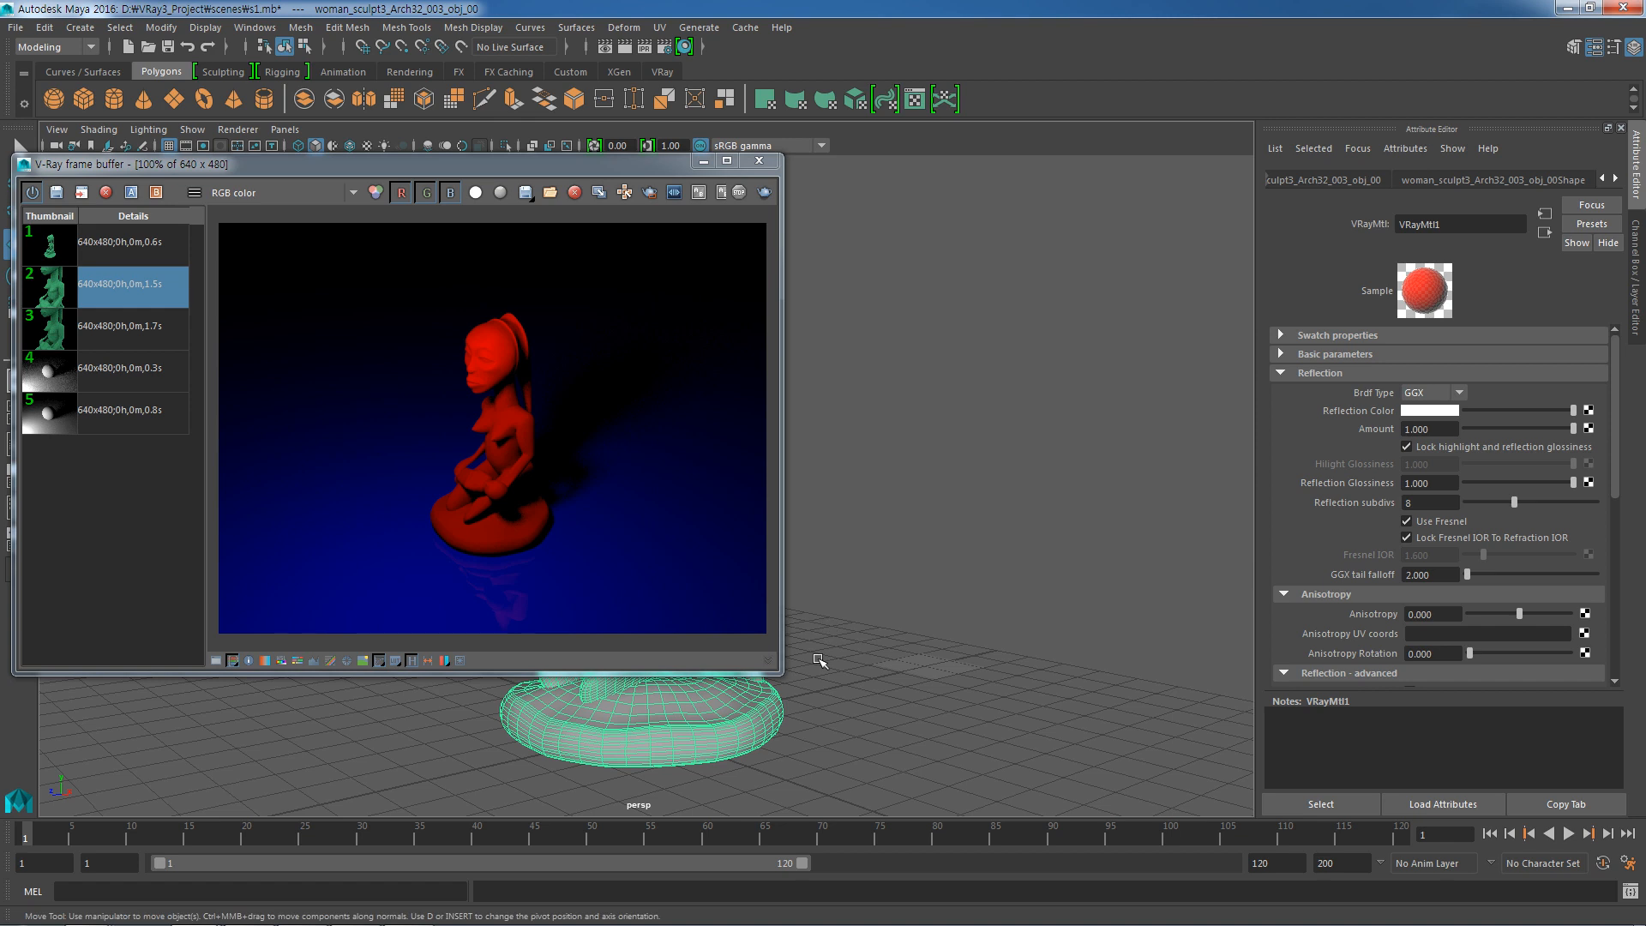
pyautogui.keyDown('alt'); pyautogui.moveTo(821, 660); pyautogui.dragTo(793, 549, button='middle'); pyautogui.keyUp('alt')
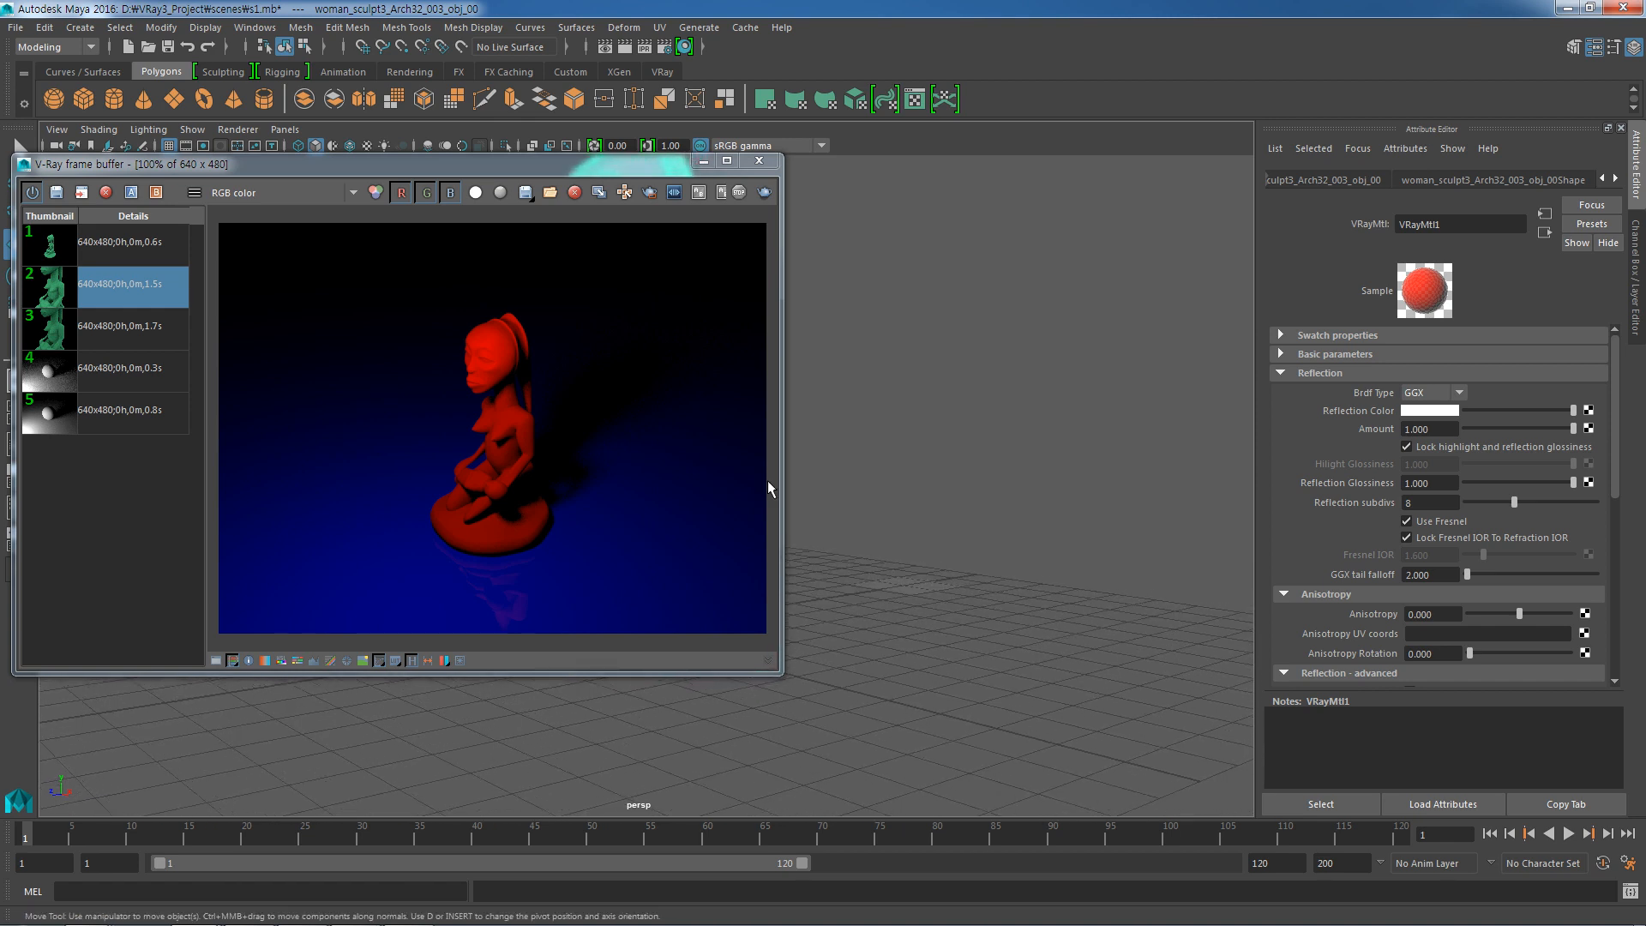
pyautogui.click(765, 193)
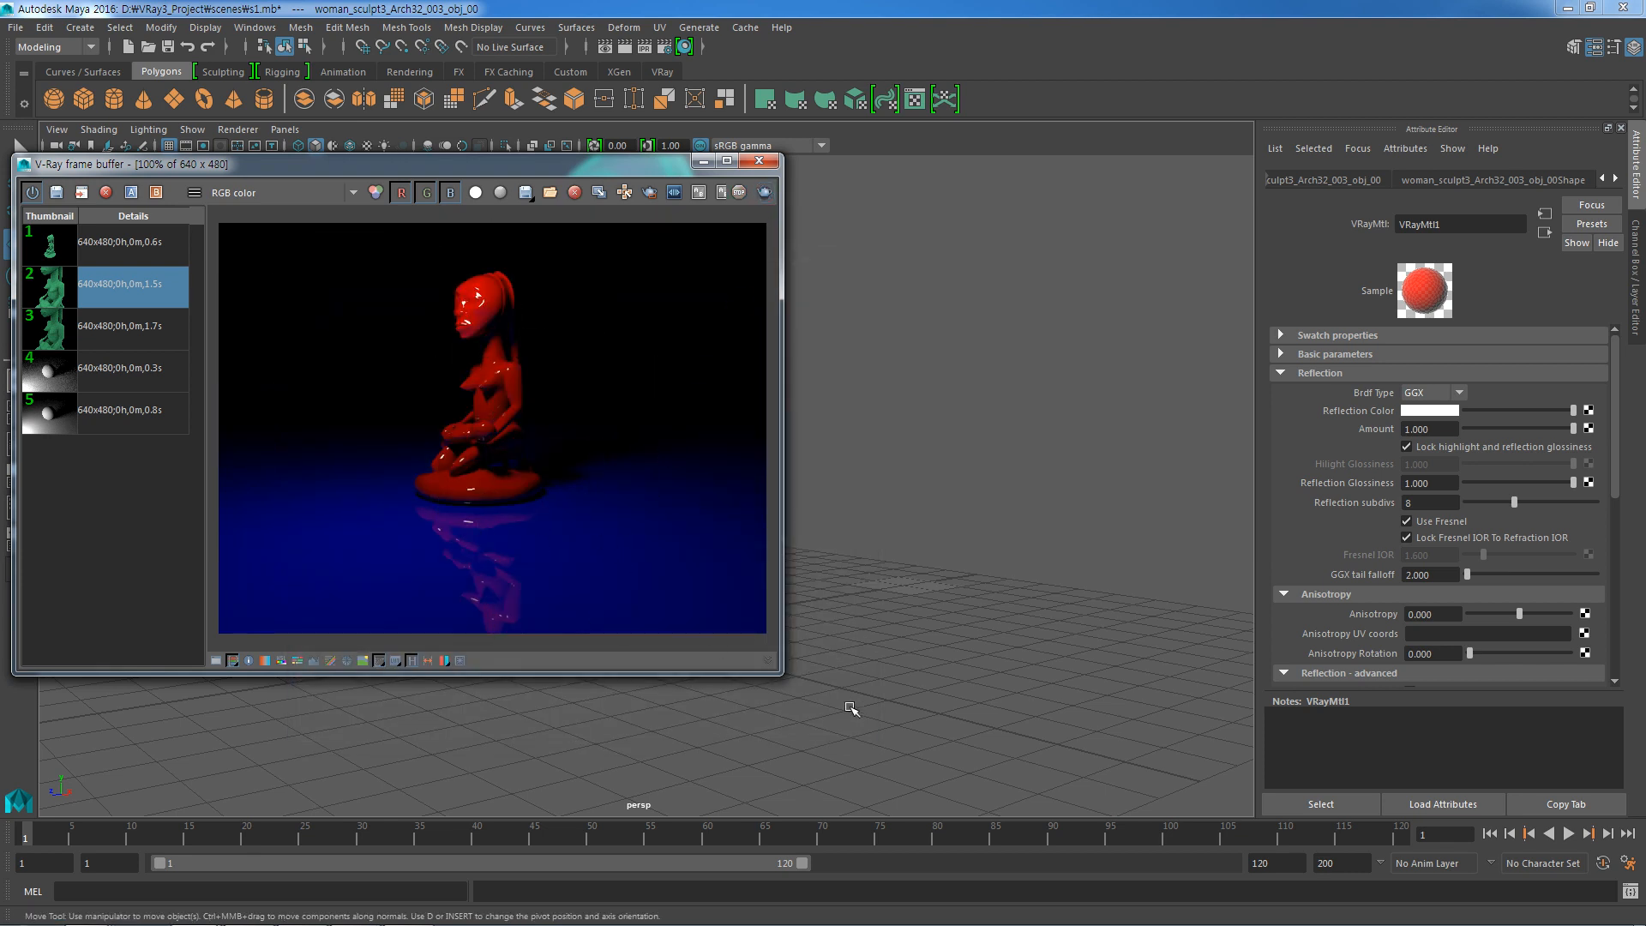
pyautogui.keyDown('alt'); pyautogui.moveTo(845, 710); pyautogui.dragTo(838, 699); pyautogui.keyUp('alt')
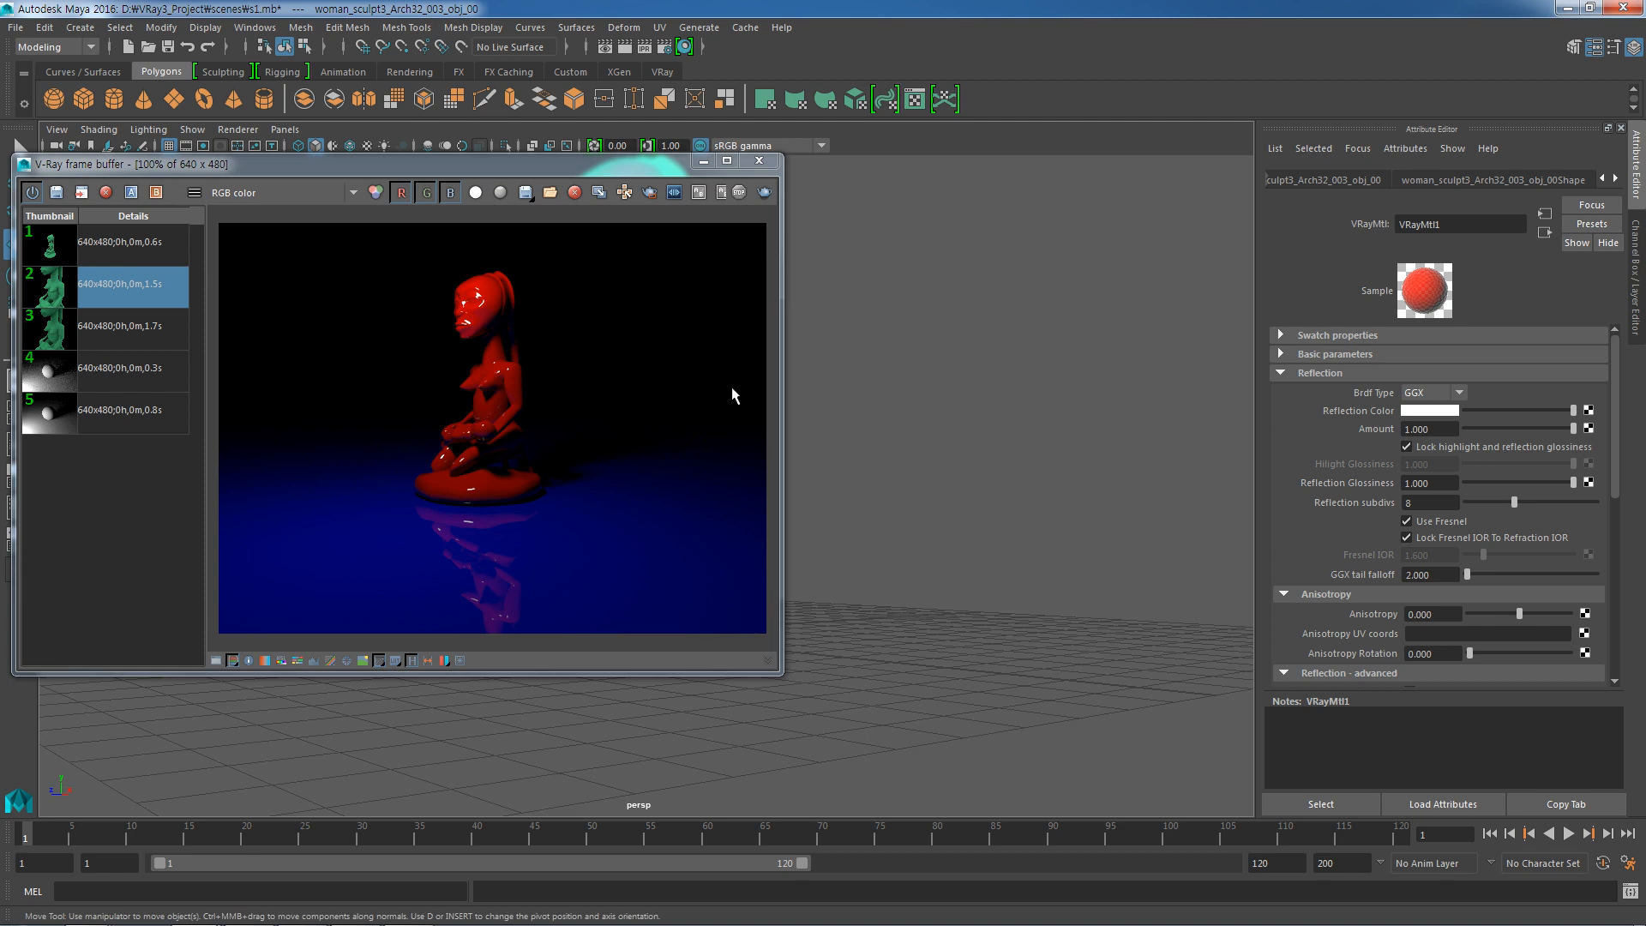
pyautogui.click(763, 193)
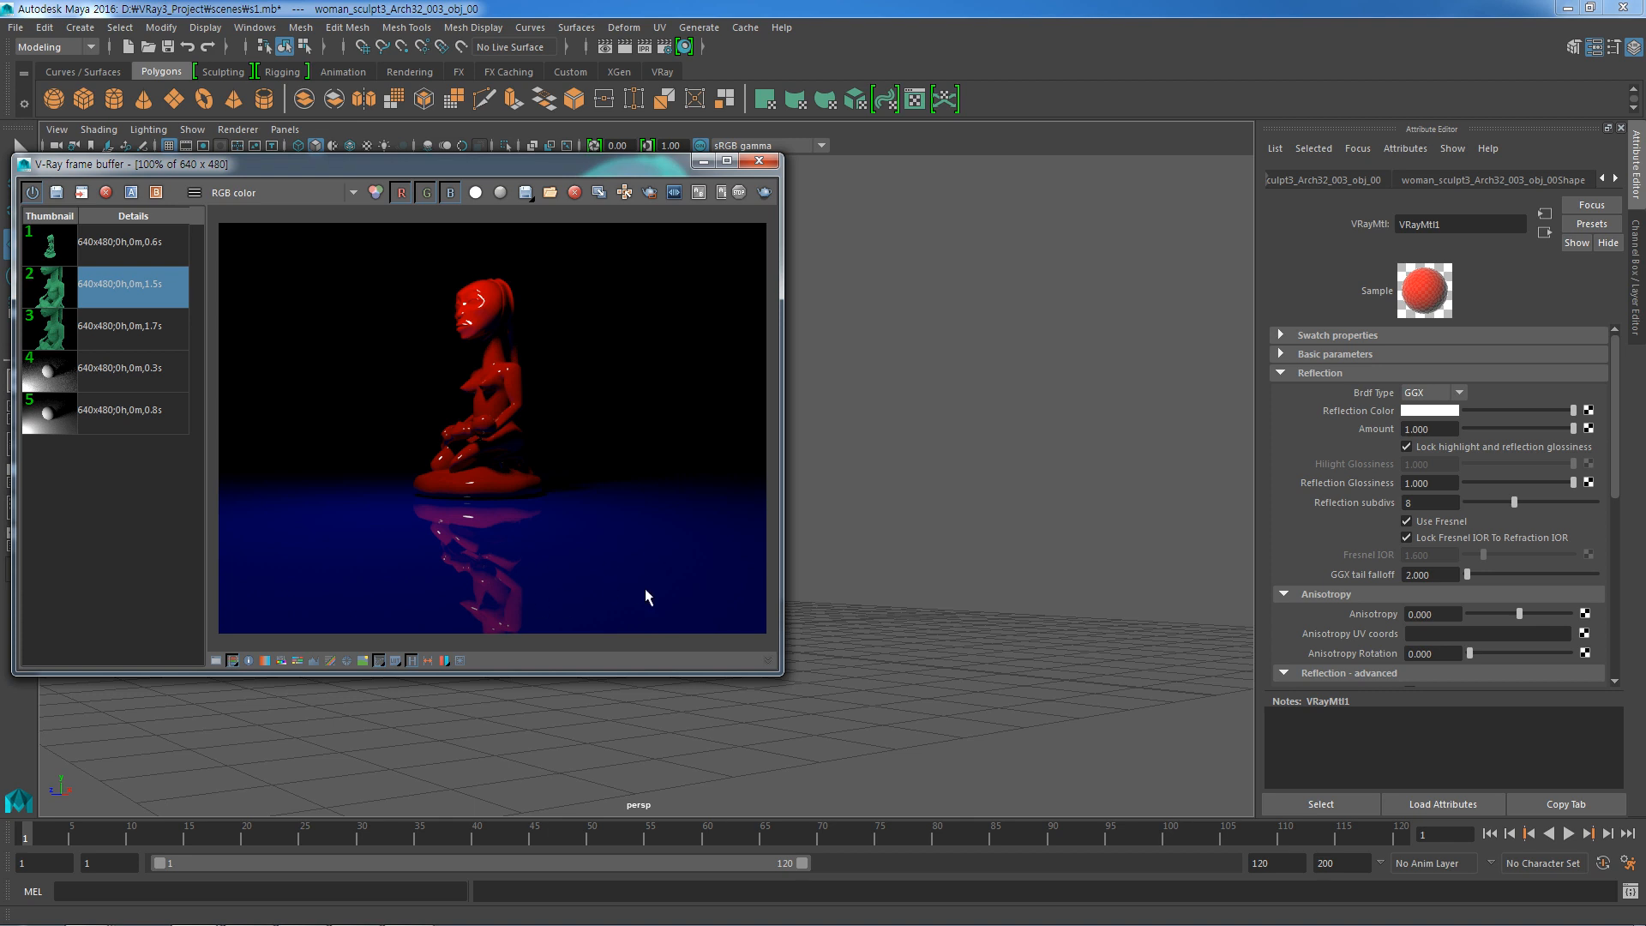
# Select VRayMtl2 in the Hypershade, close it, and set the material's reflection glossiness to 0.950.
pyautogui.click(686, 48)
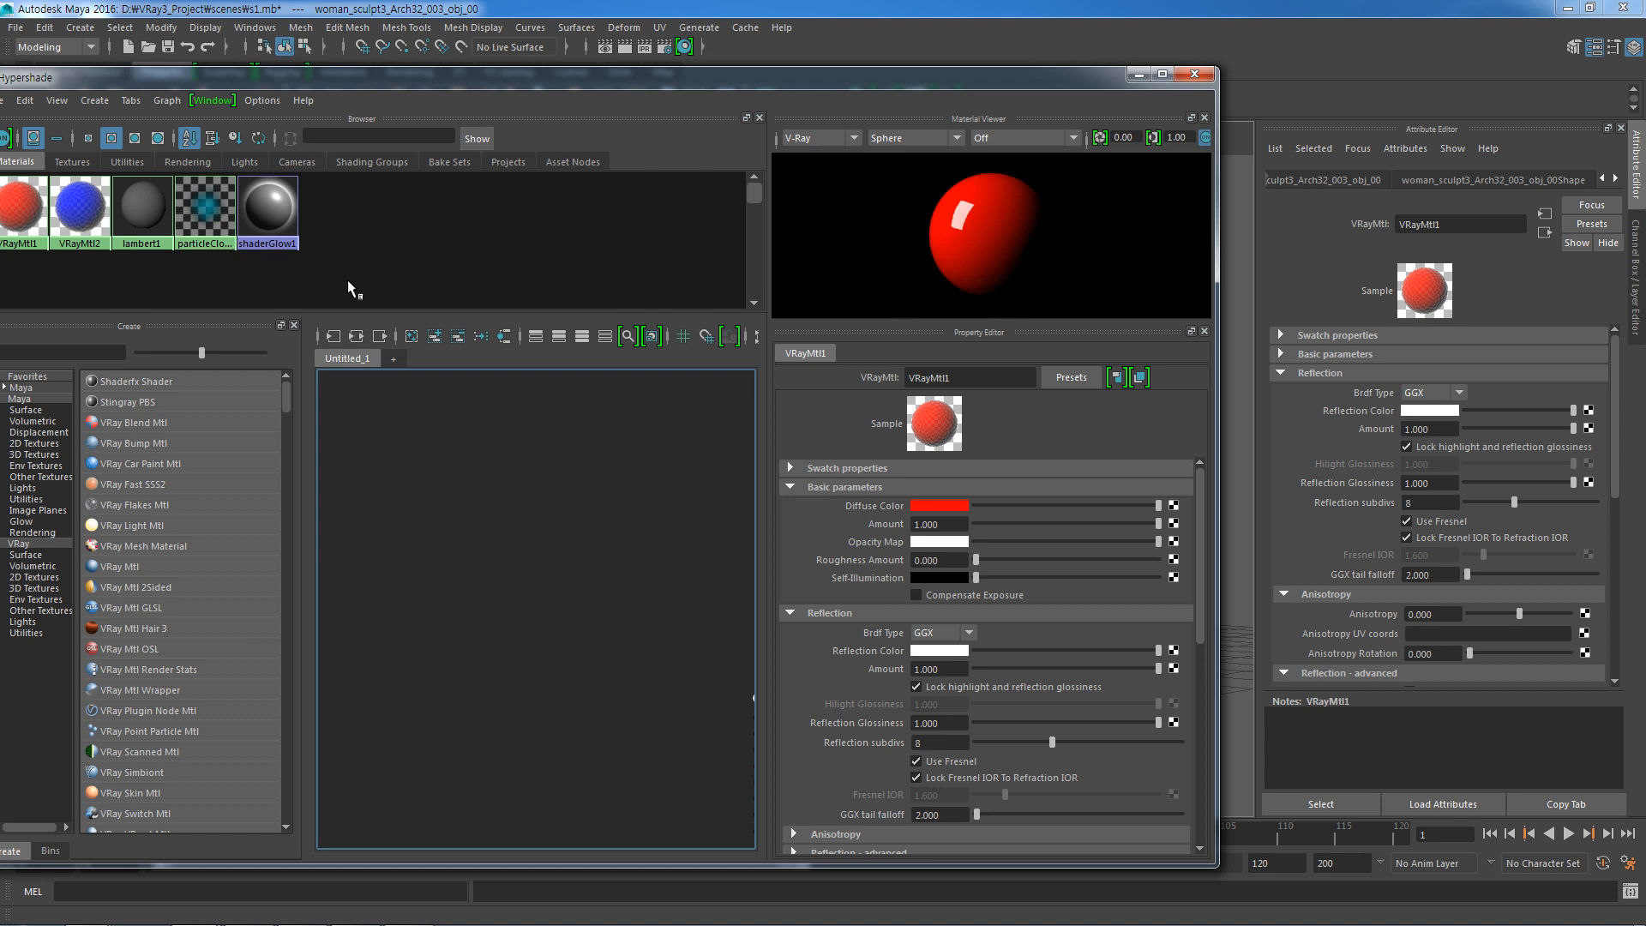
pyautogui.click(80, 208)
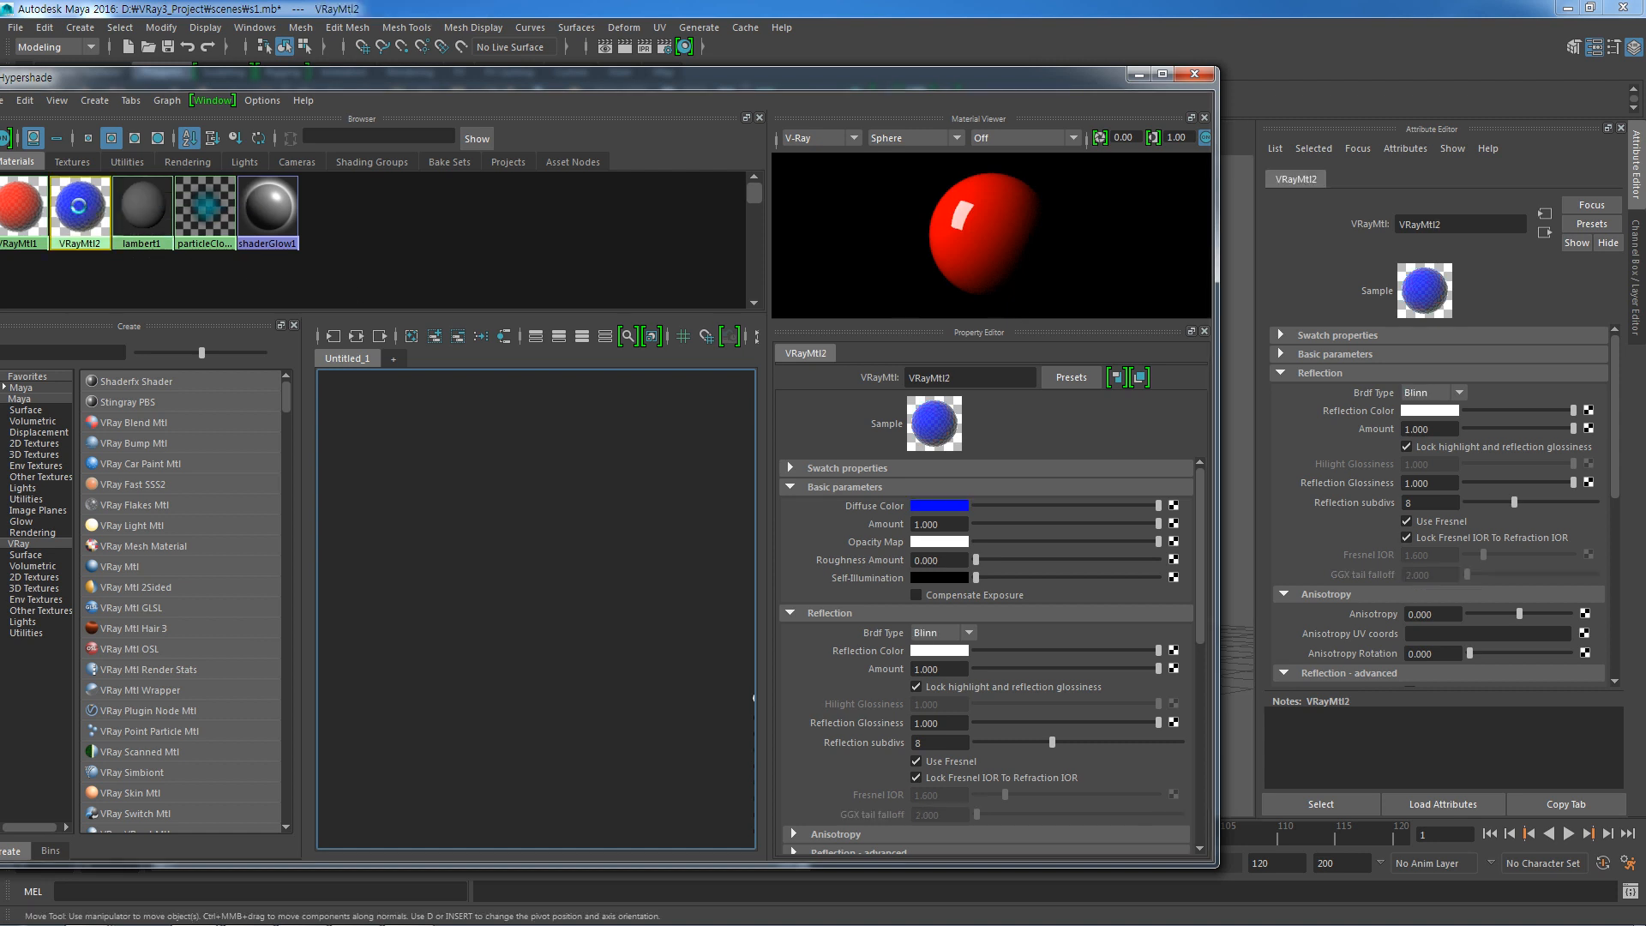
pyautogui.click(1194, 76)
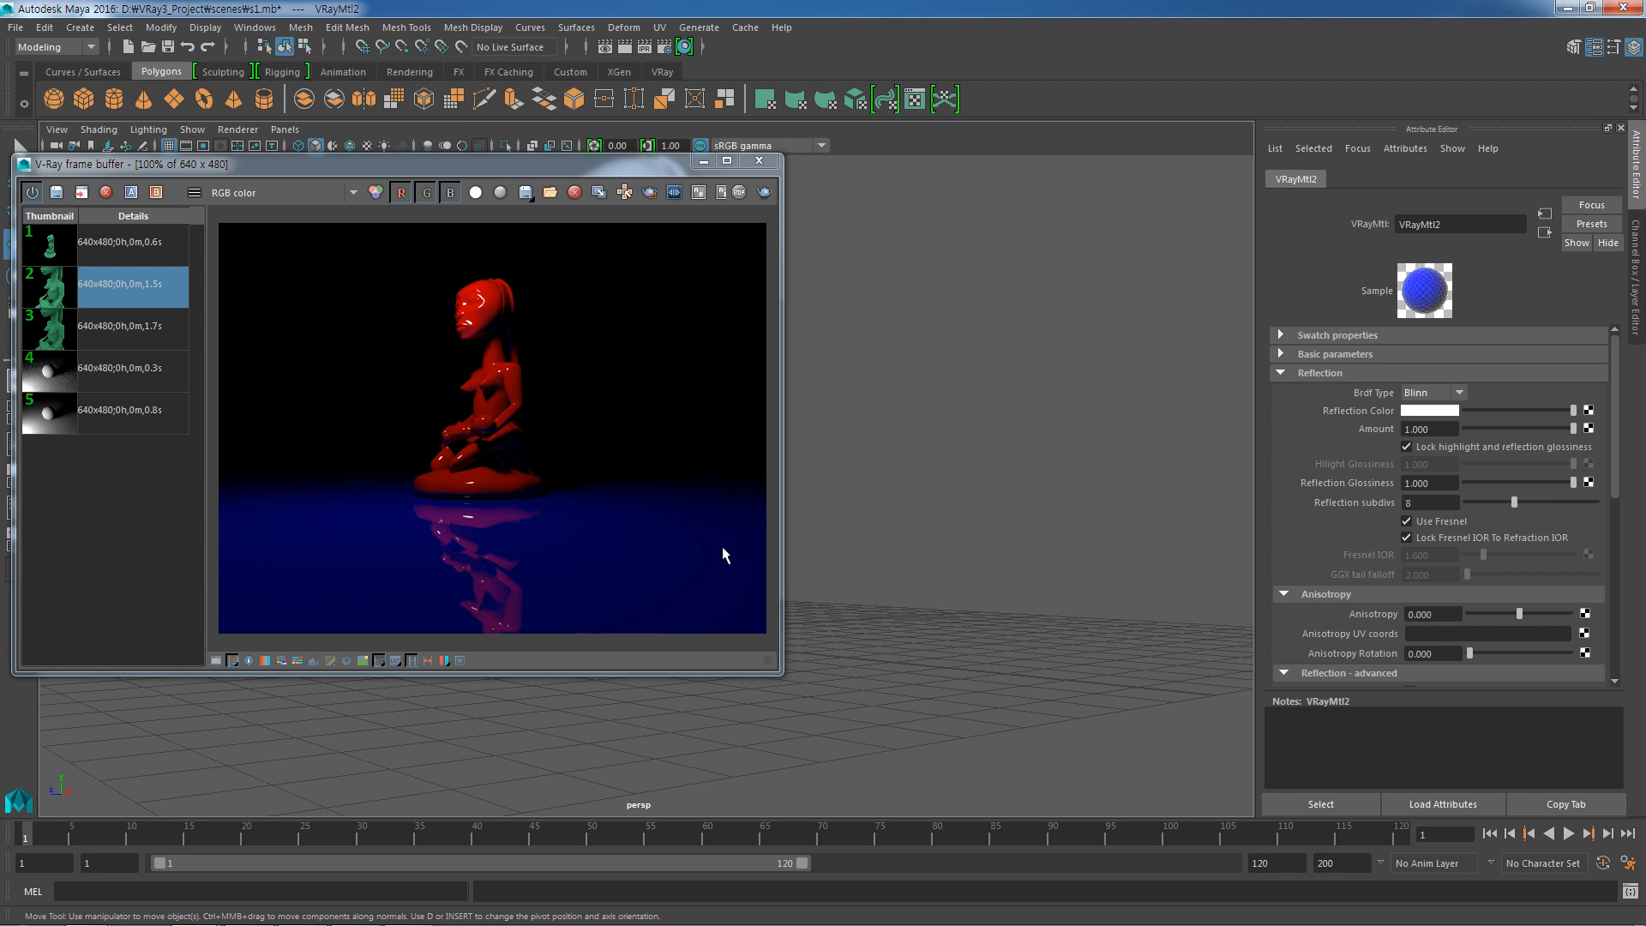
pyautogui.click(1407, 483)
pyautogui.press('Return')
# Store the current render in the history, render and store the 0.950 glossiness version, and compare the two stored images.
pyautogui.click(56, 194)
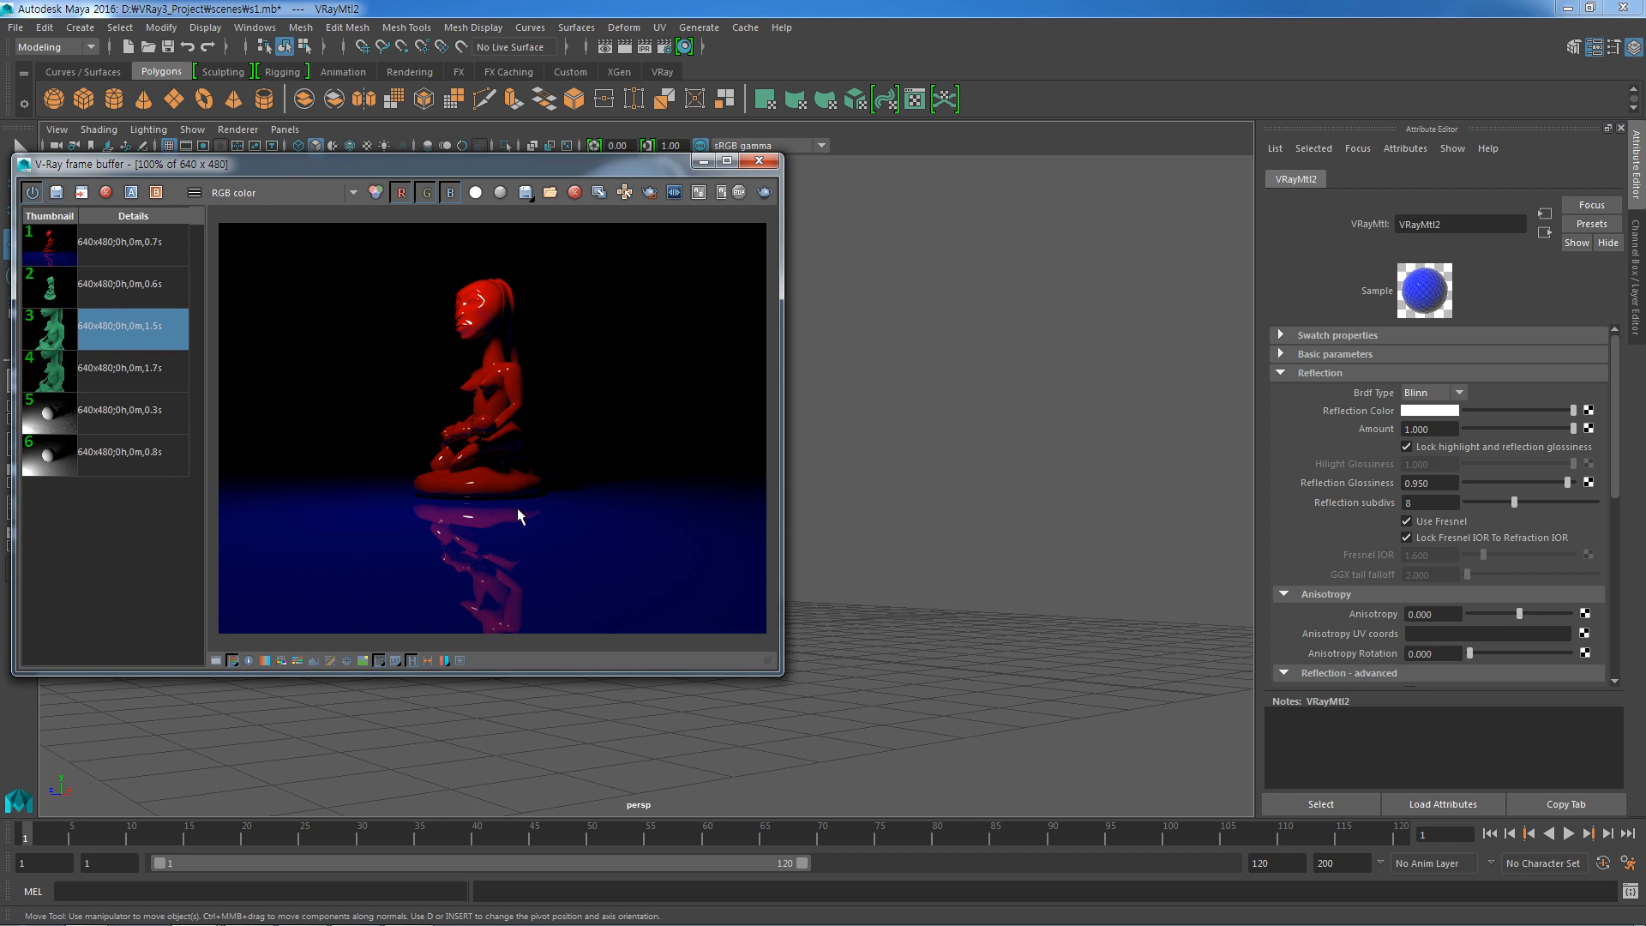
pyautogui.click(765, 194)
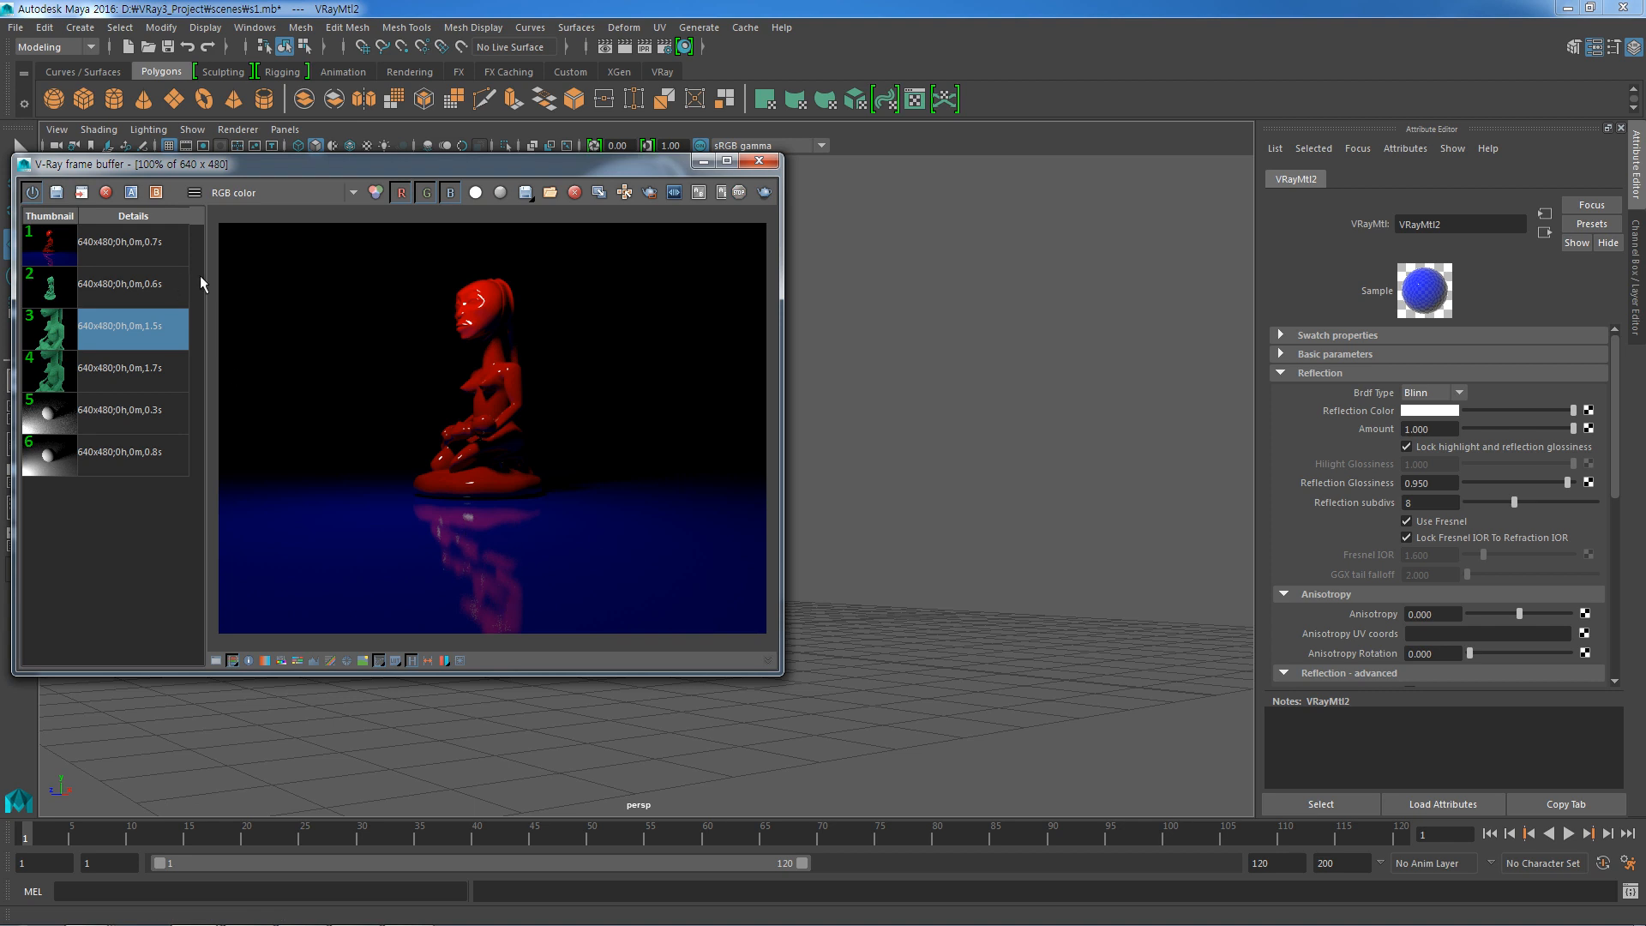
pyautogui.click(57, 192)
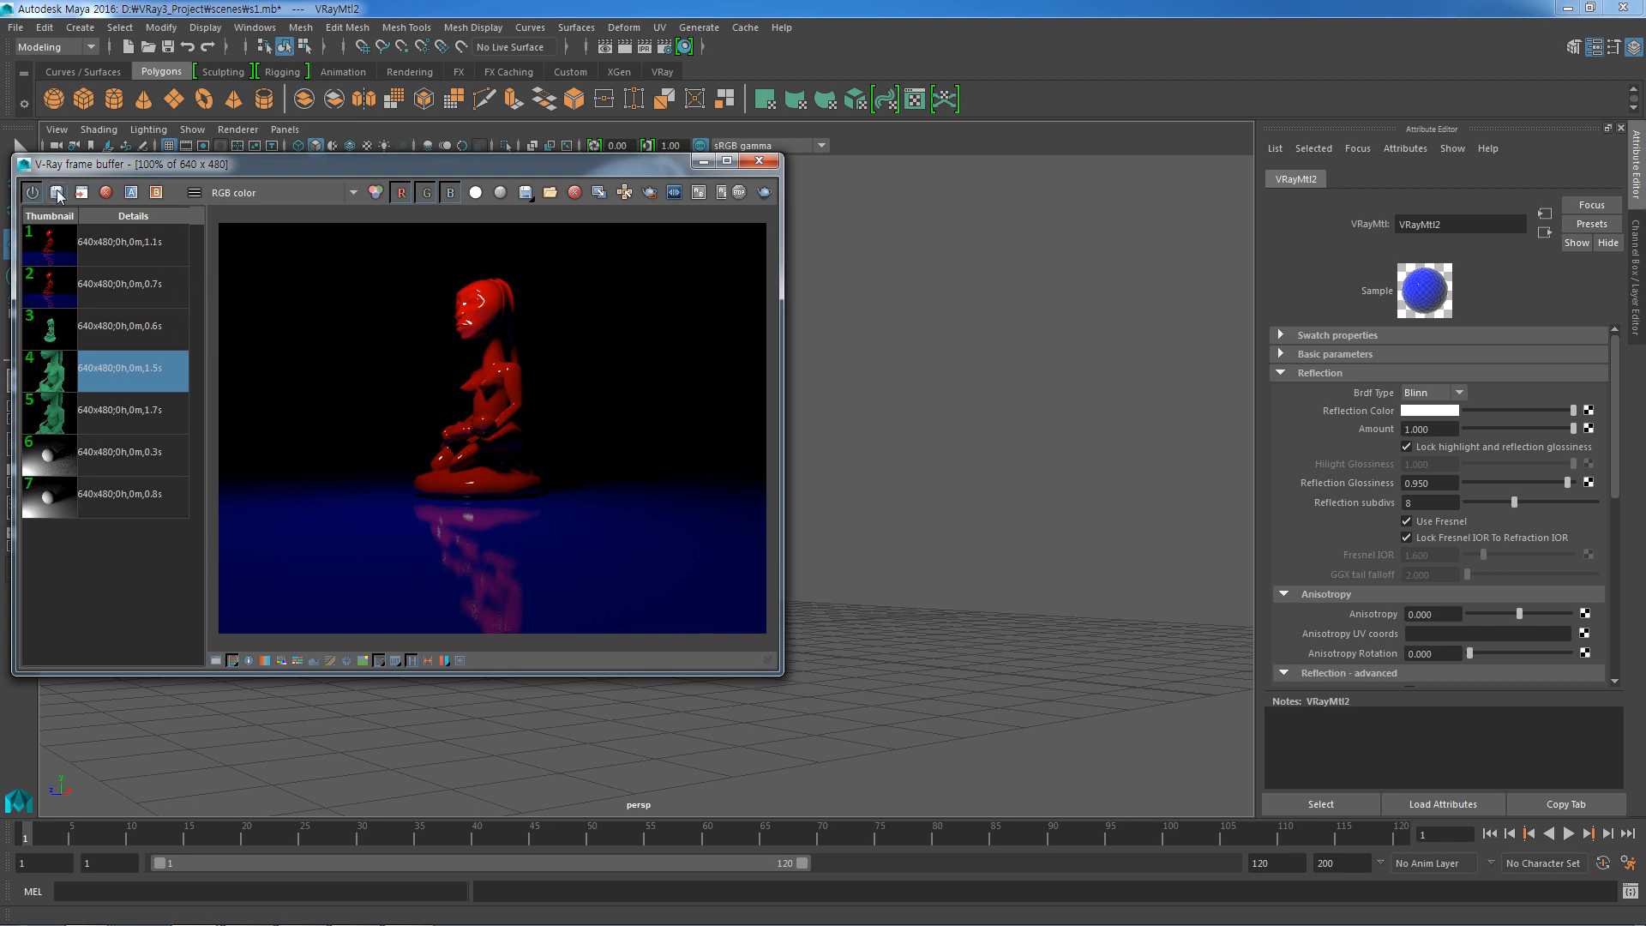
pyautogui.click(60, 294)
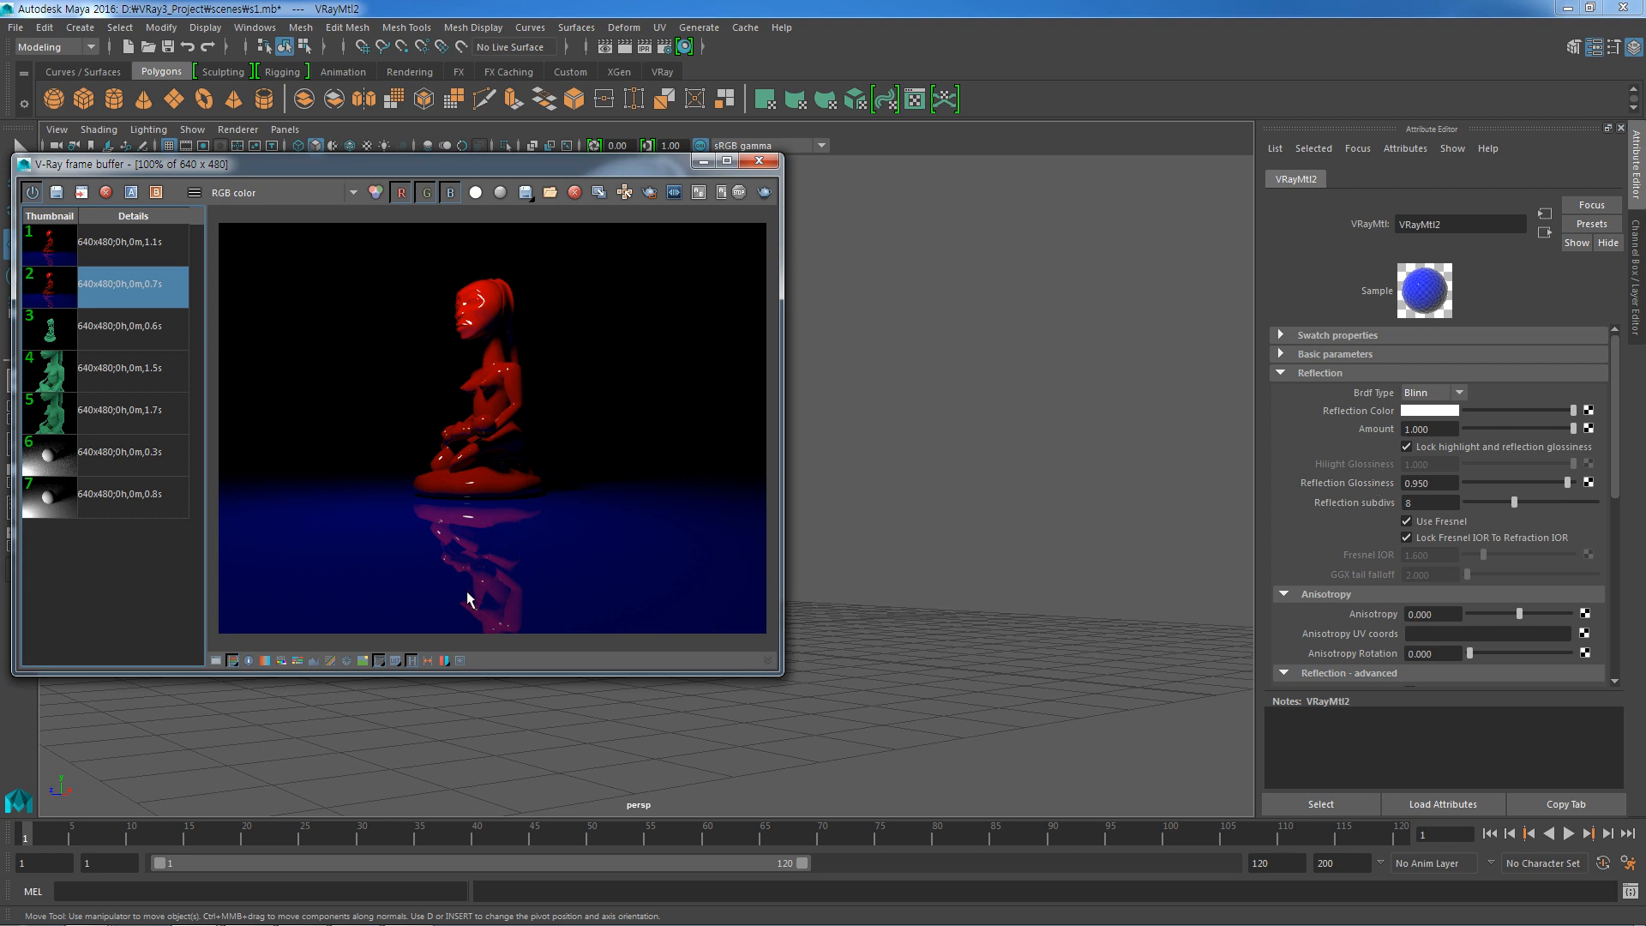
pyautogui.click(52, 242)
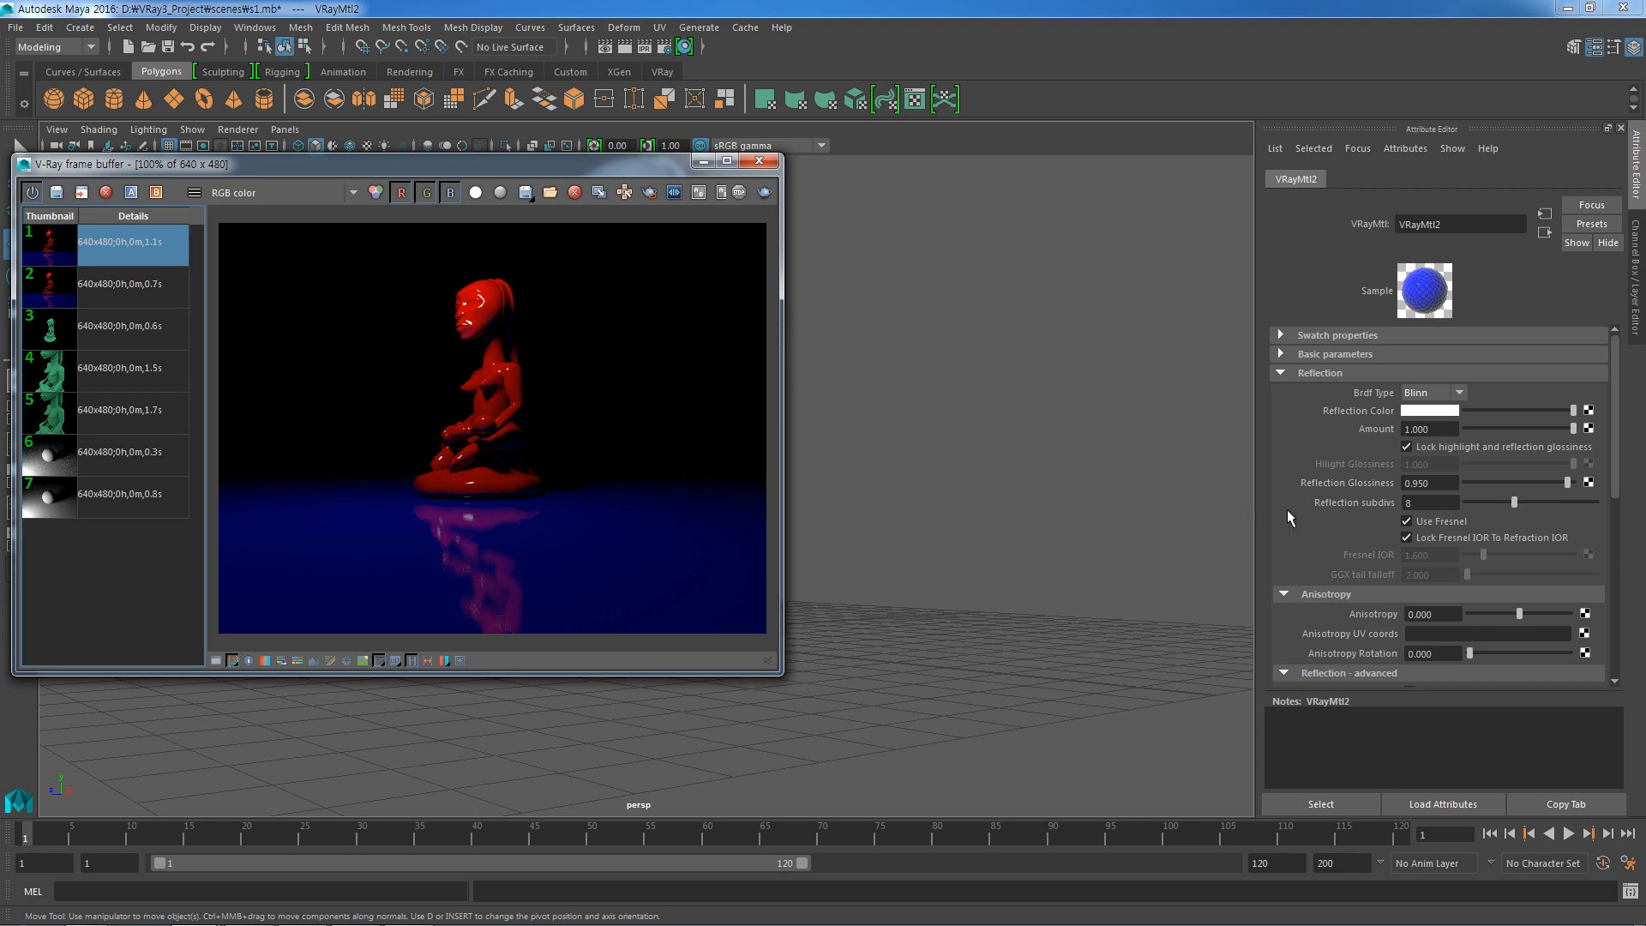
# Set VRayMtl2's reflection glossiness to 0.700.
pyautogui.click(1395, 485)
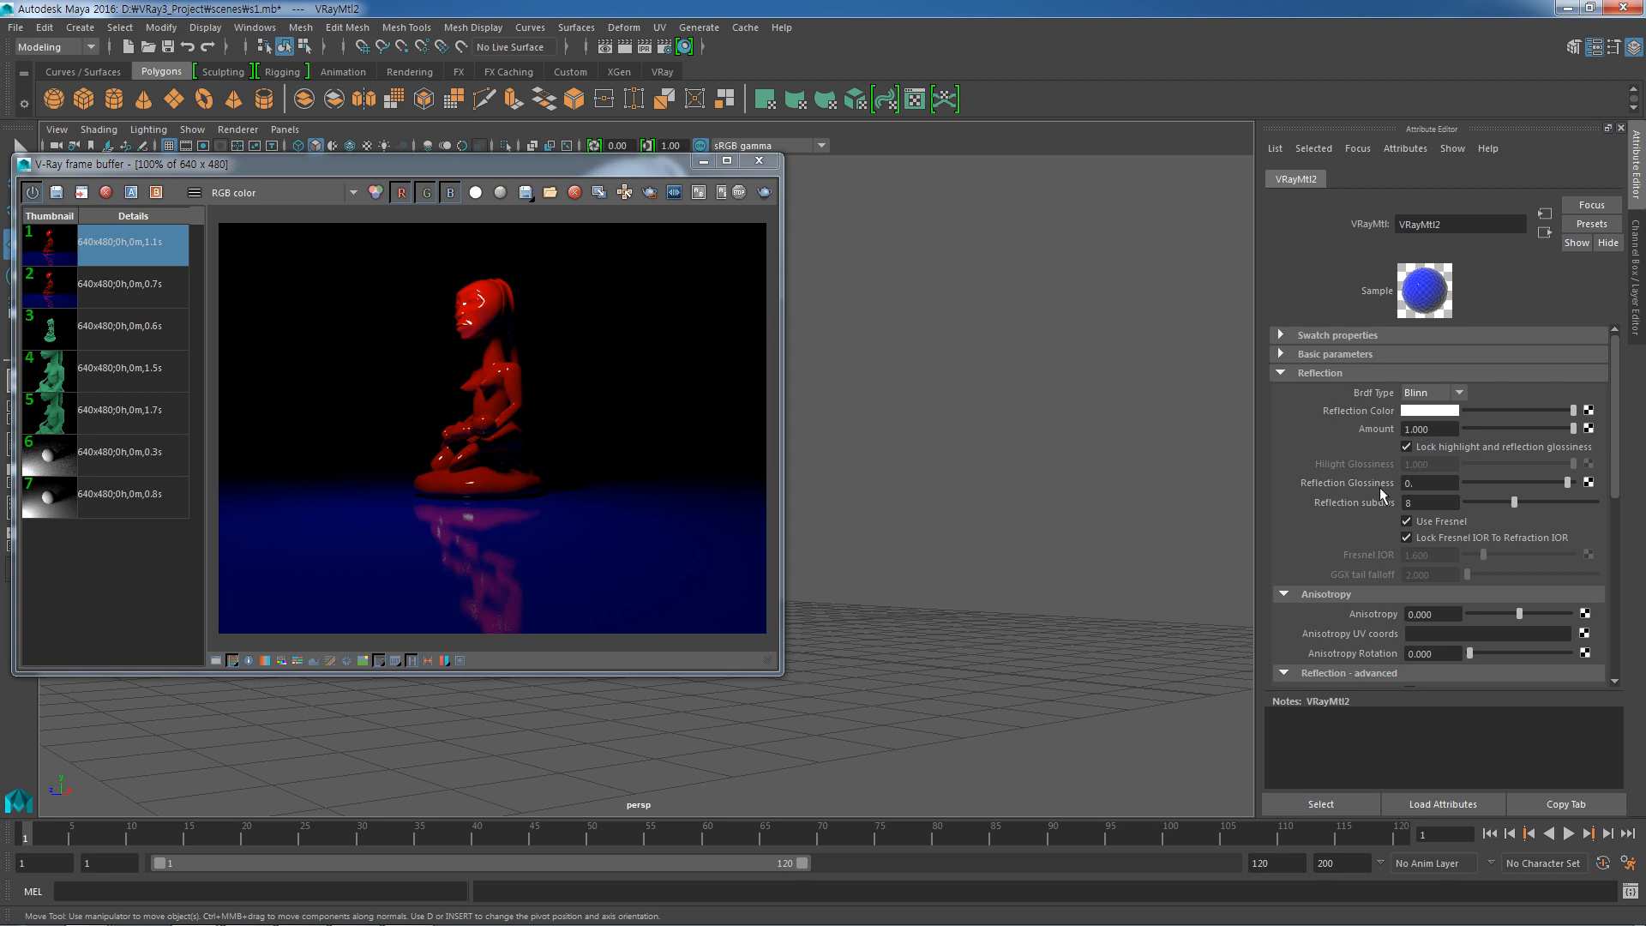
pyautogui.write('0.7')
pyautogui.press('Return')
pyautogui.click(58, 196)
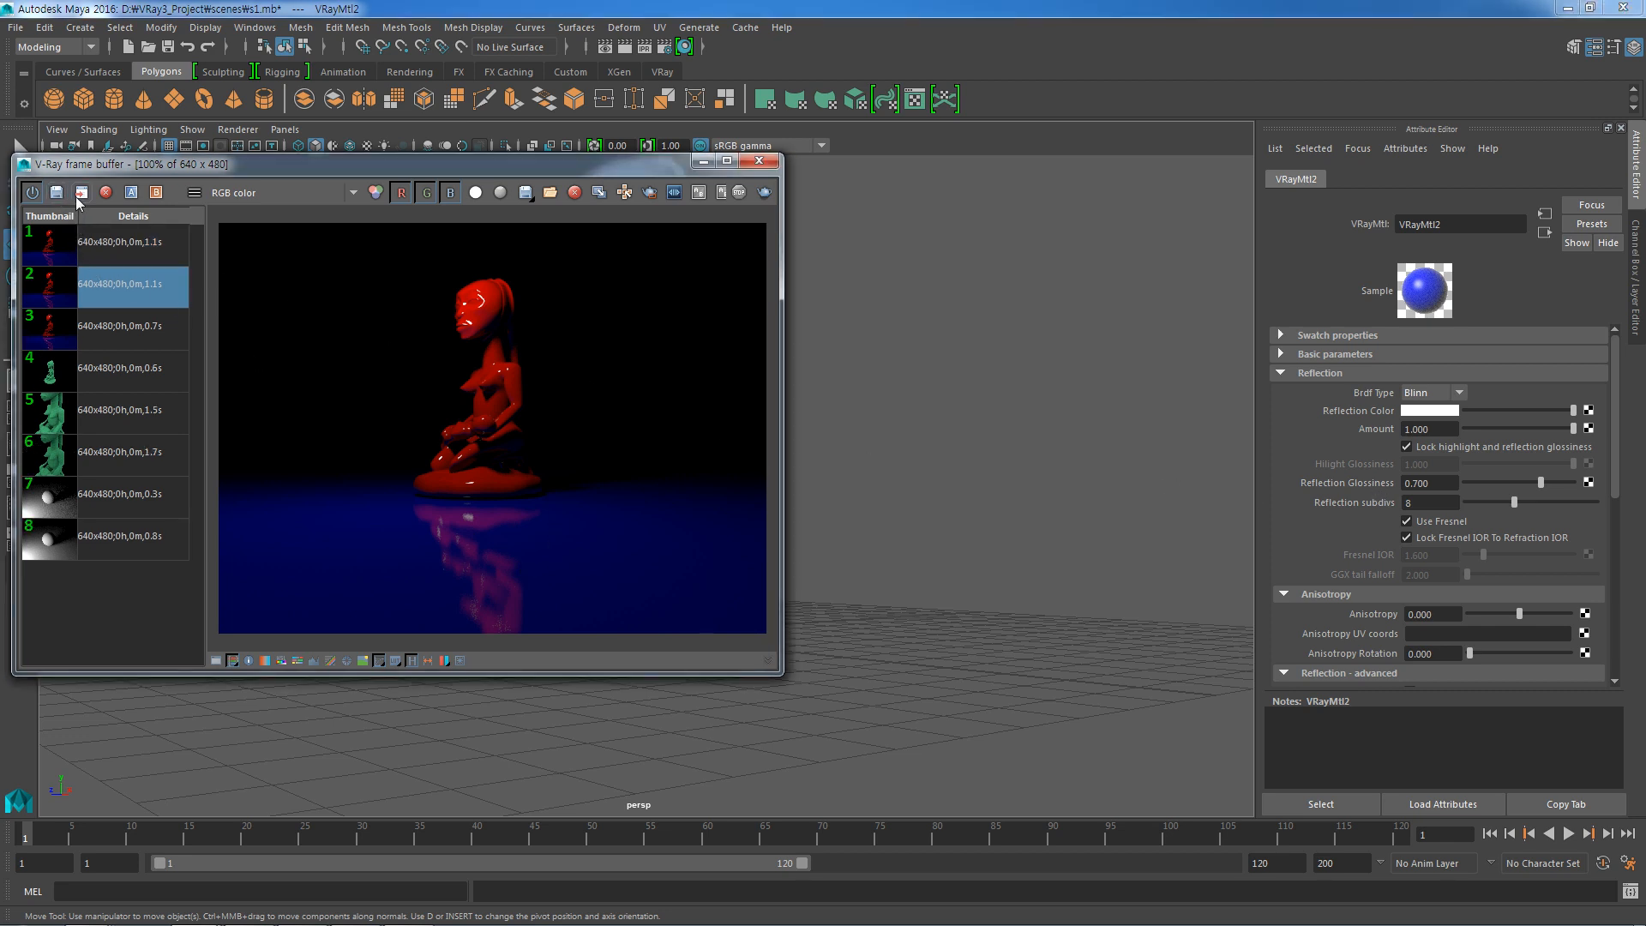
pyautogui.click(115, 236)
pyautogui.click(106, 192)
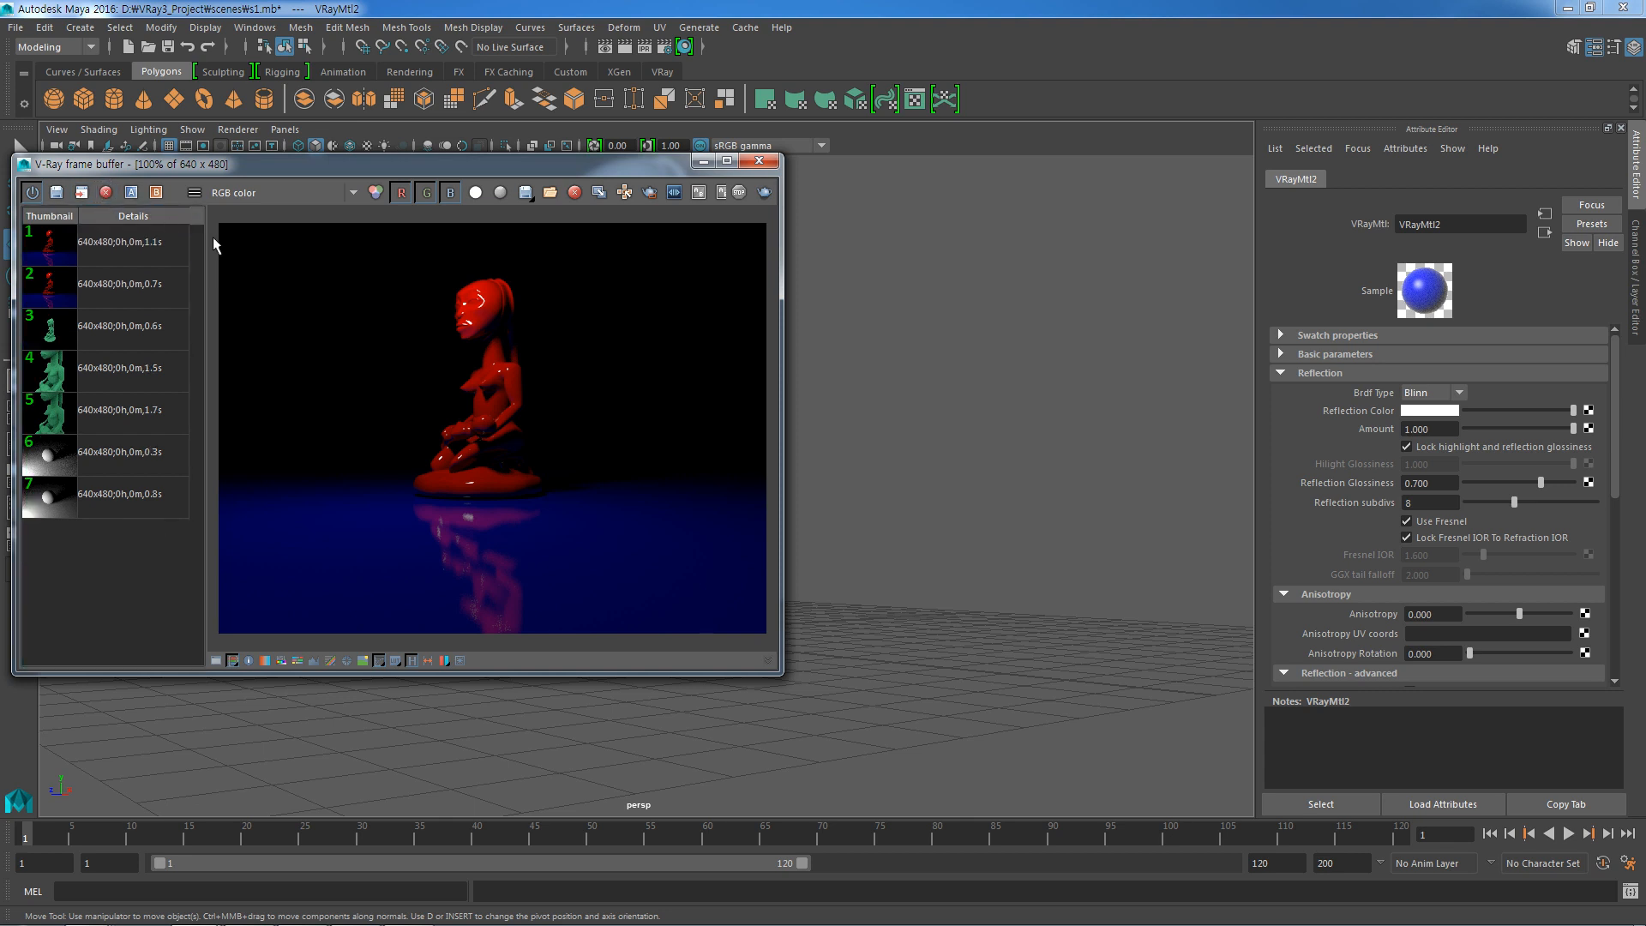
# Render the scene with the 0.700 glossiness, and render it again with VRayMtl2's reflection glossiness set to 1.
pyautogui.click(769, 191)
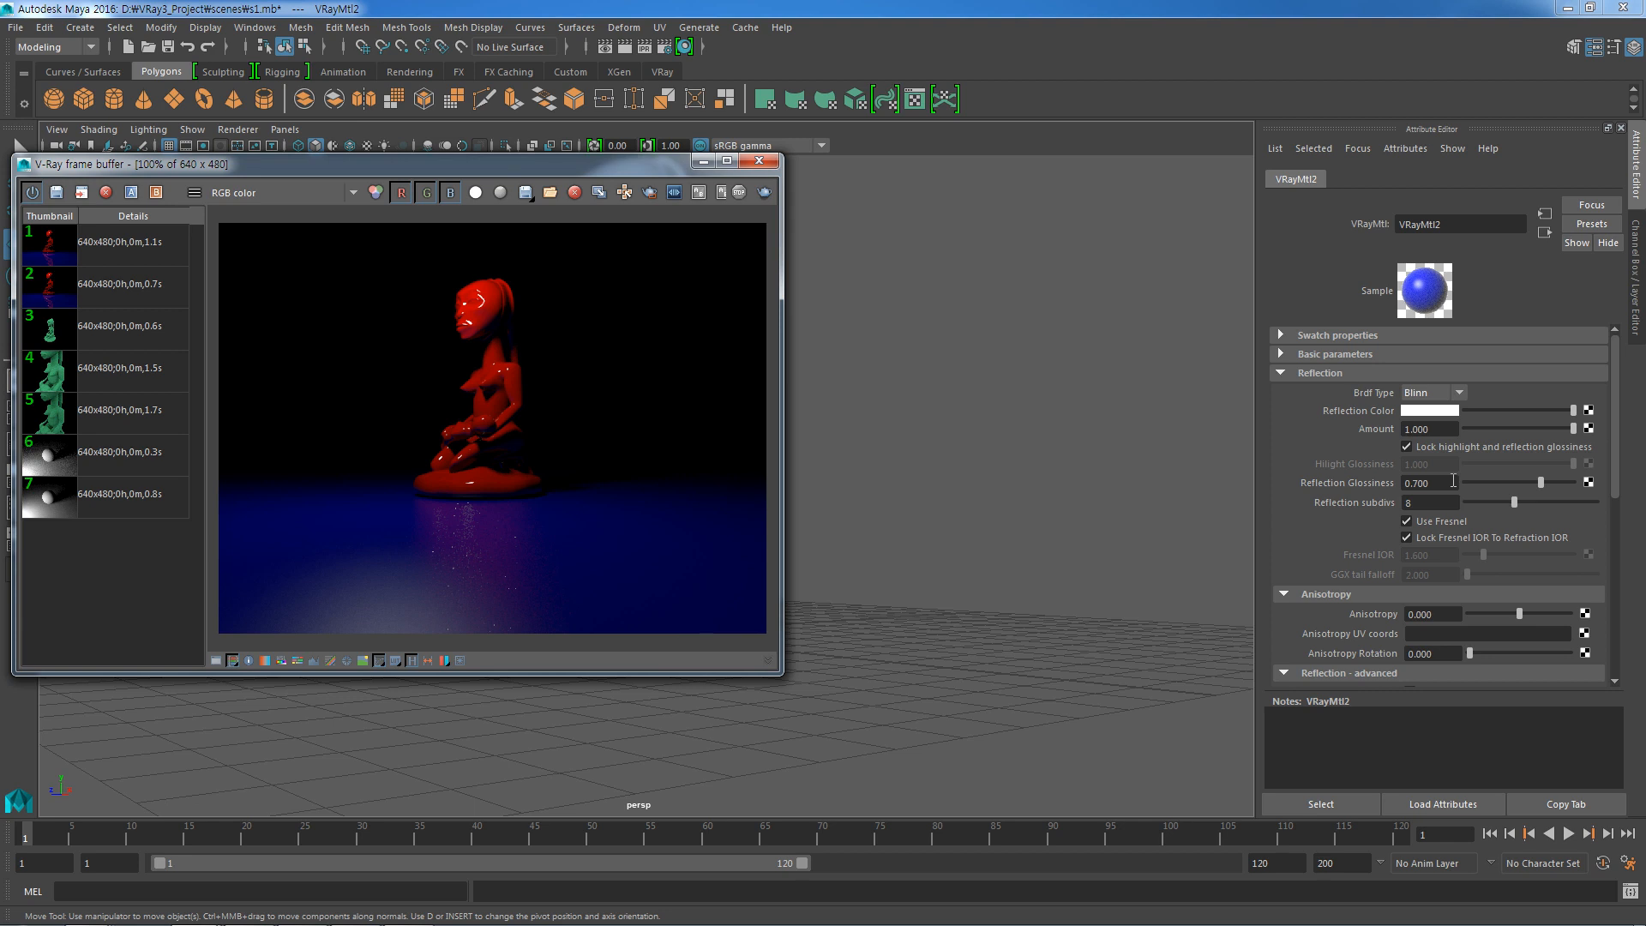
pyautogui.moveTo(1454, 481); pyautogui.dragTo(1380, 484)
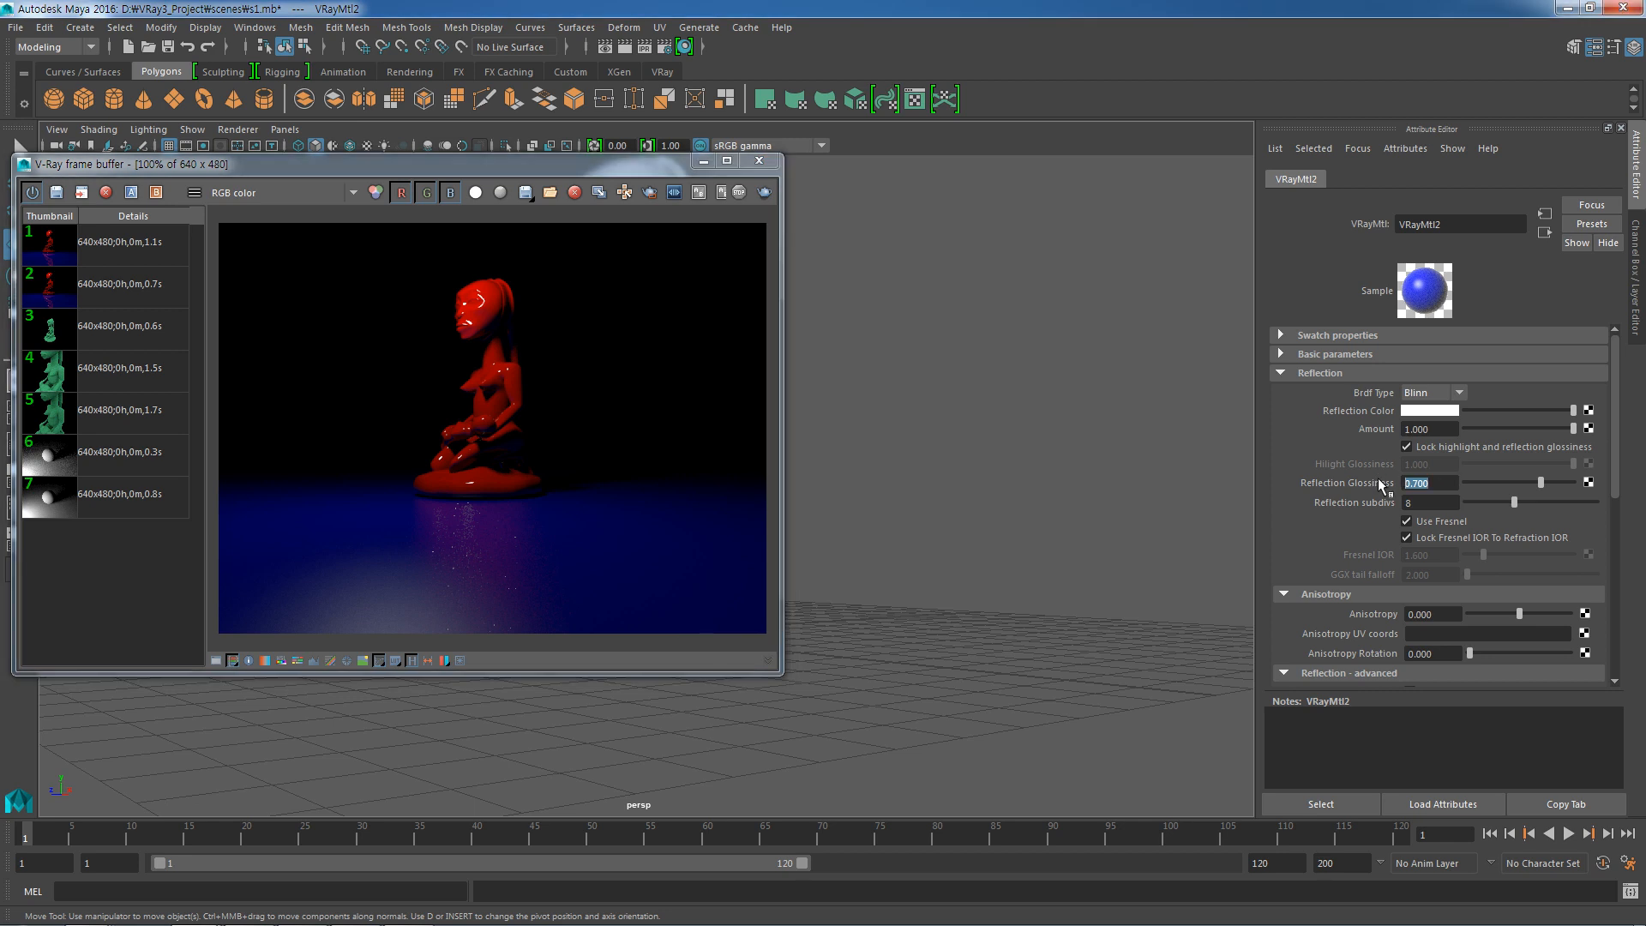
pyautogui.write('1')
pyautogui.press('Return')
pyautogui.click(763, 194)
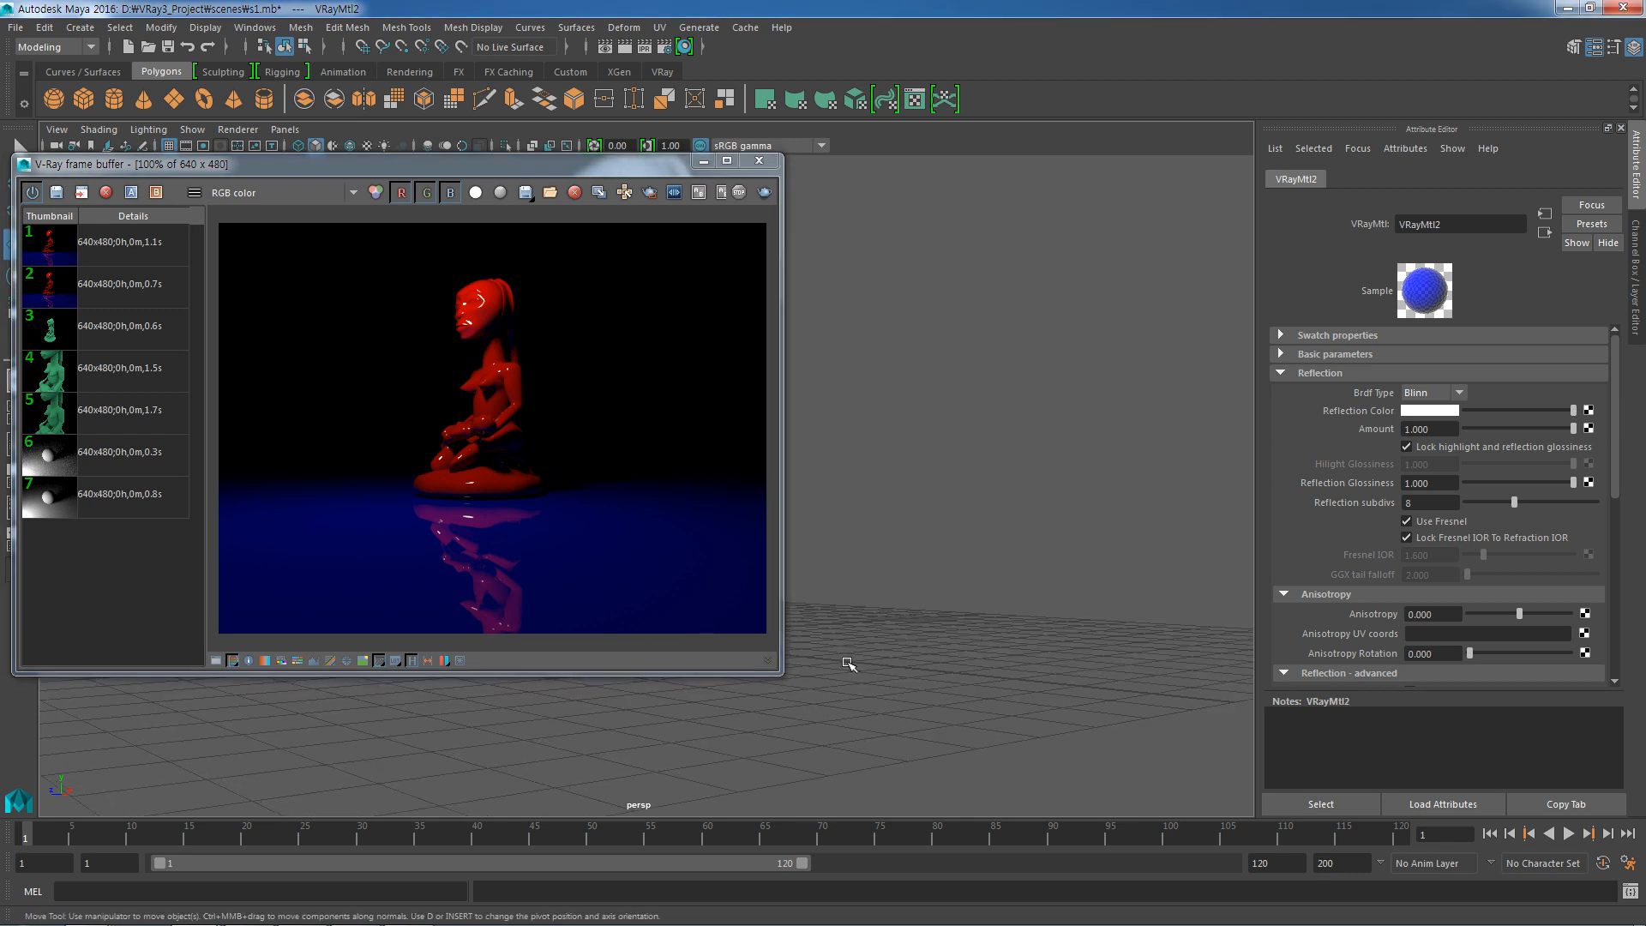
# Move the frame buffer off the statue in the viewport and render the scene from a higher camera angle.
pyautogui.keyDown('alt'); pyautogui.moveTo(841, 665); pyautogui.dragTo(853, 685); pyautogui.keyUp('alt')
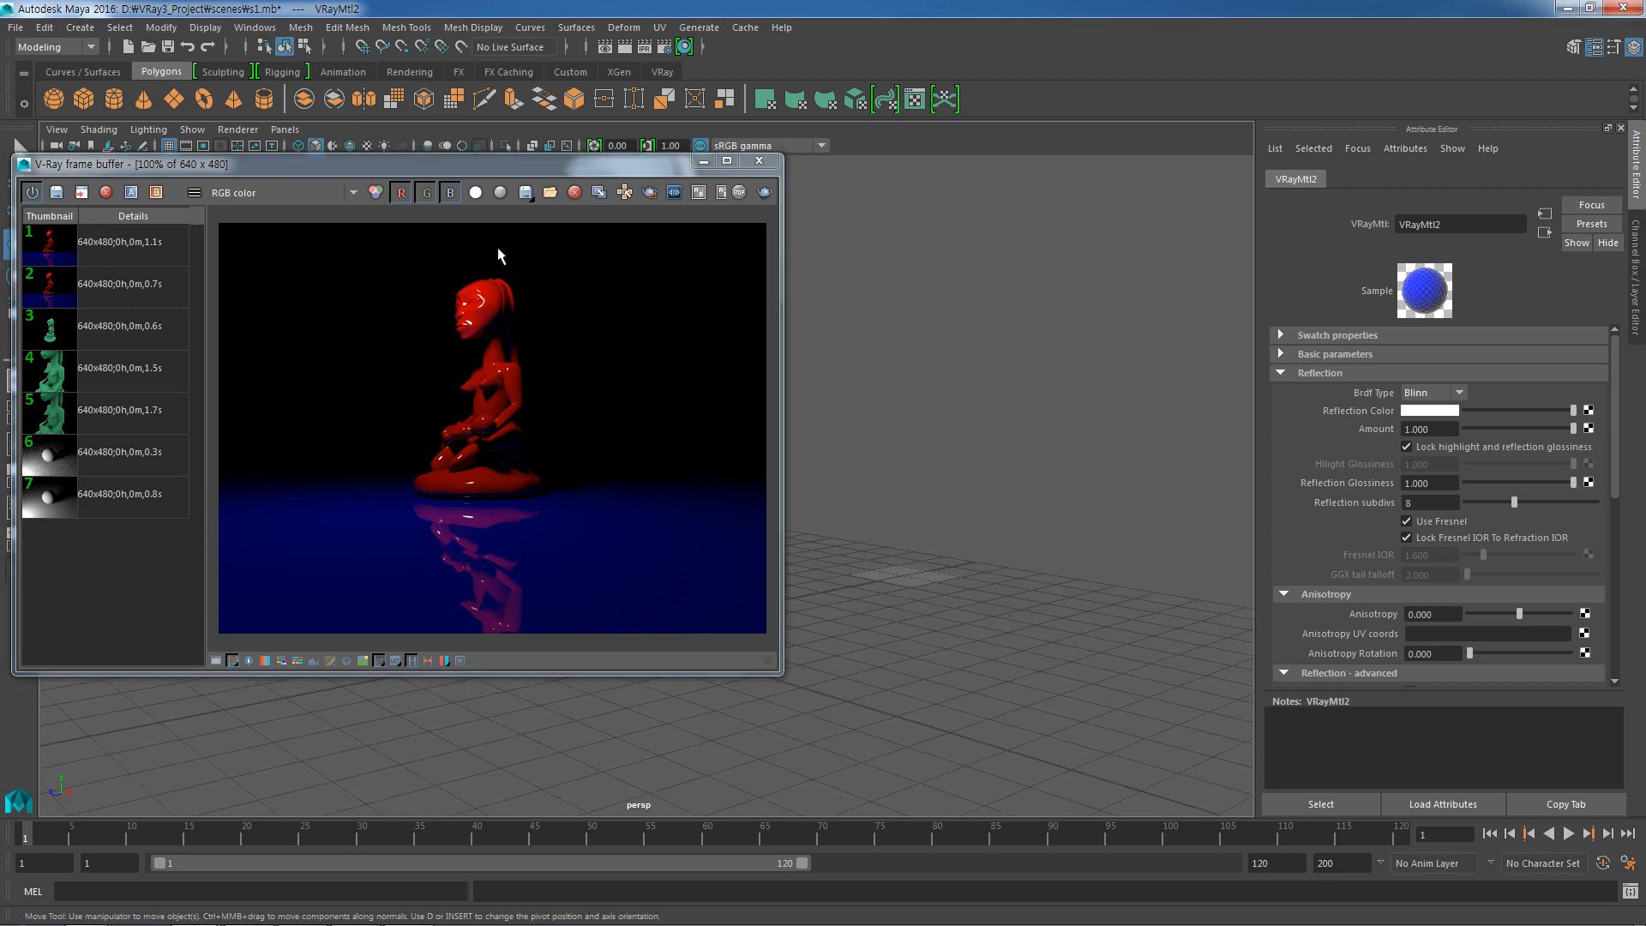
pyautogui.moveTo(516, 175); pyautogui.dragTo(641, 40)
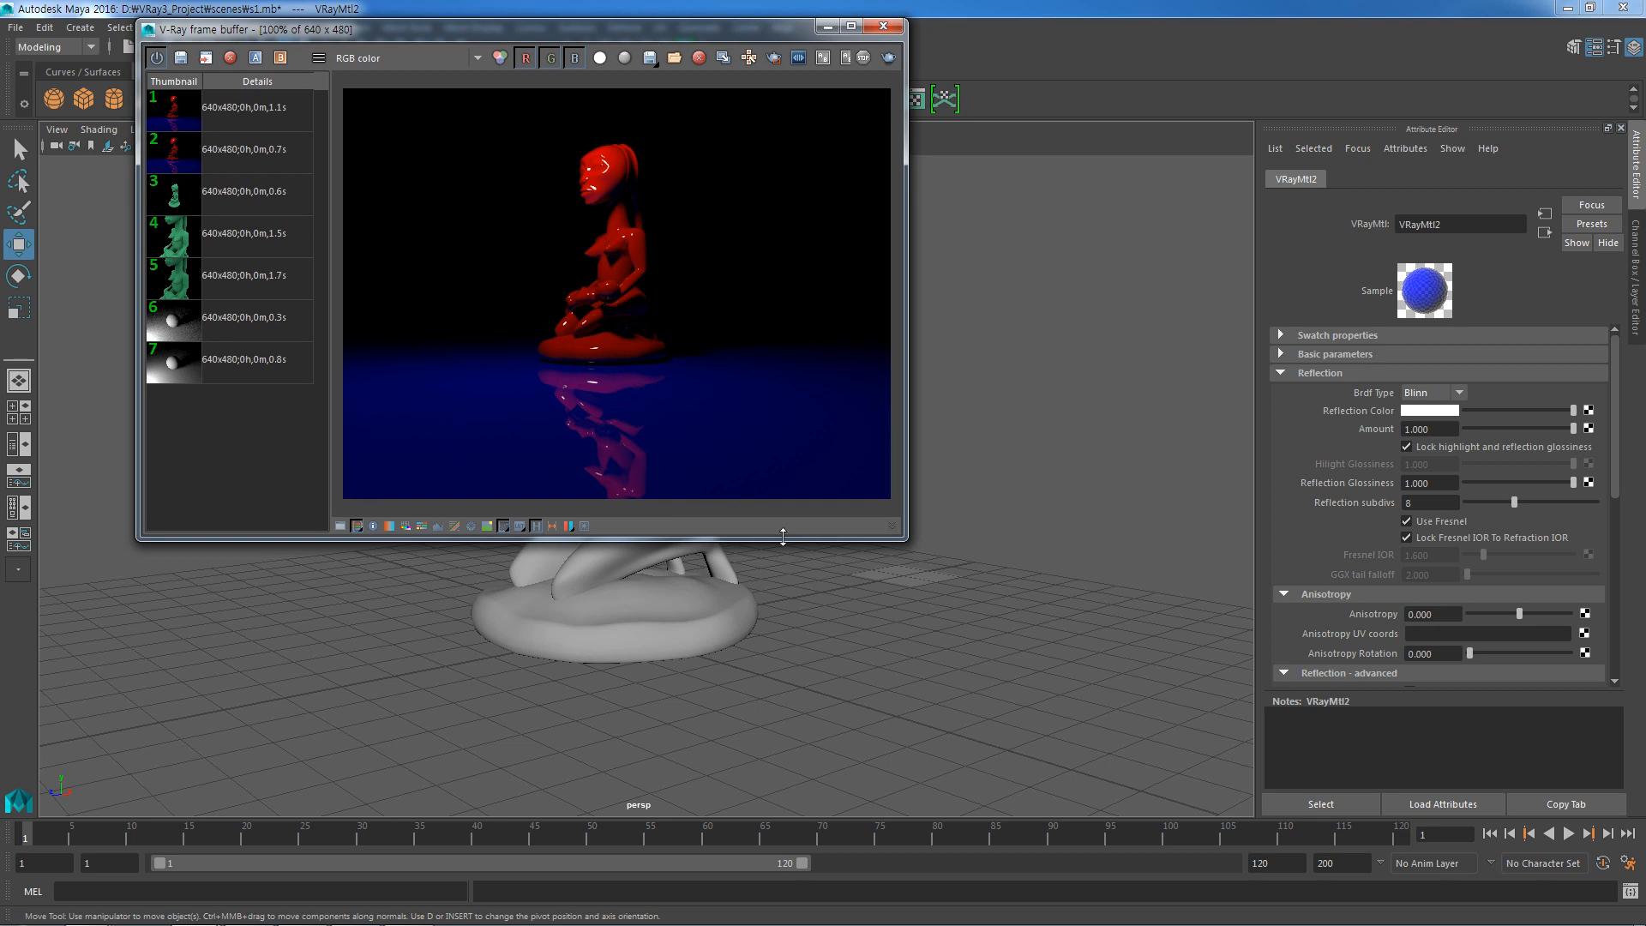
pyautogui.moveTo(450, 24); pyautogui.dragTo(1071, 64)
pyautogui.keyDown('alt'); pyautogui.moveTo(779, 680); pyautogui.dragTo(783, 704); pyautogui.keyUp('alt')
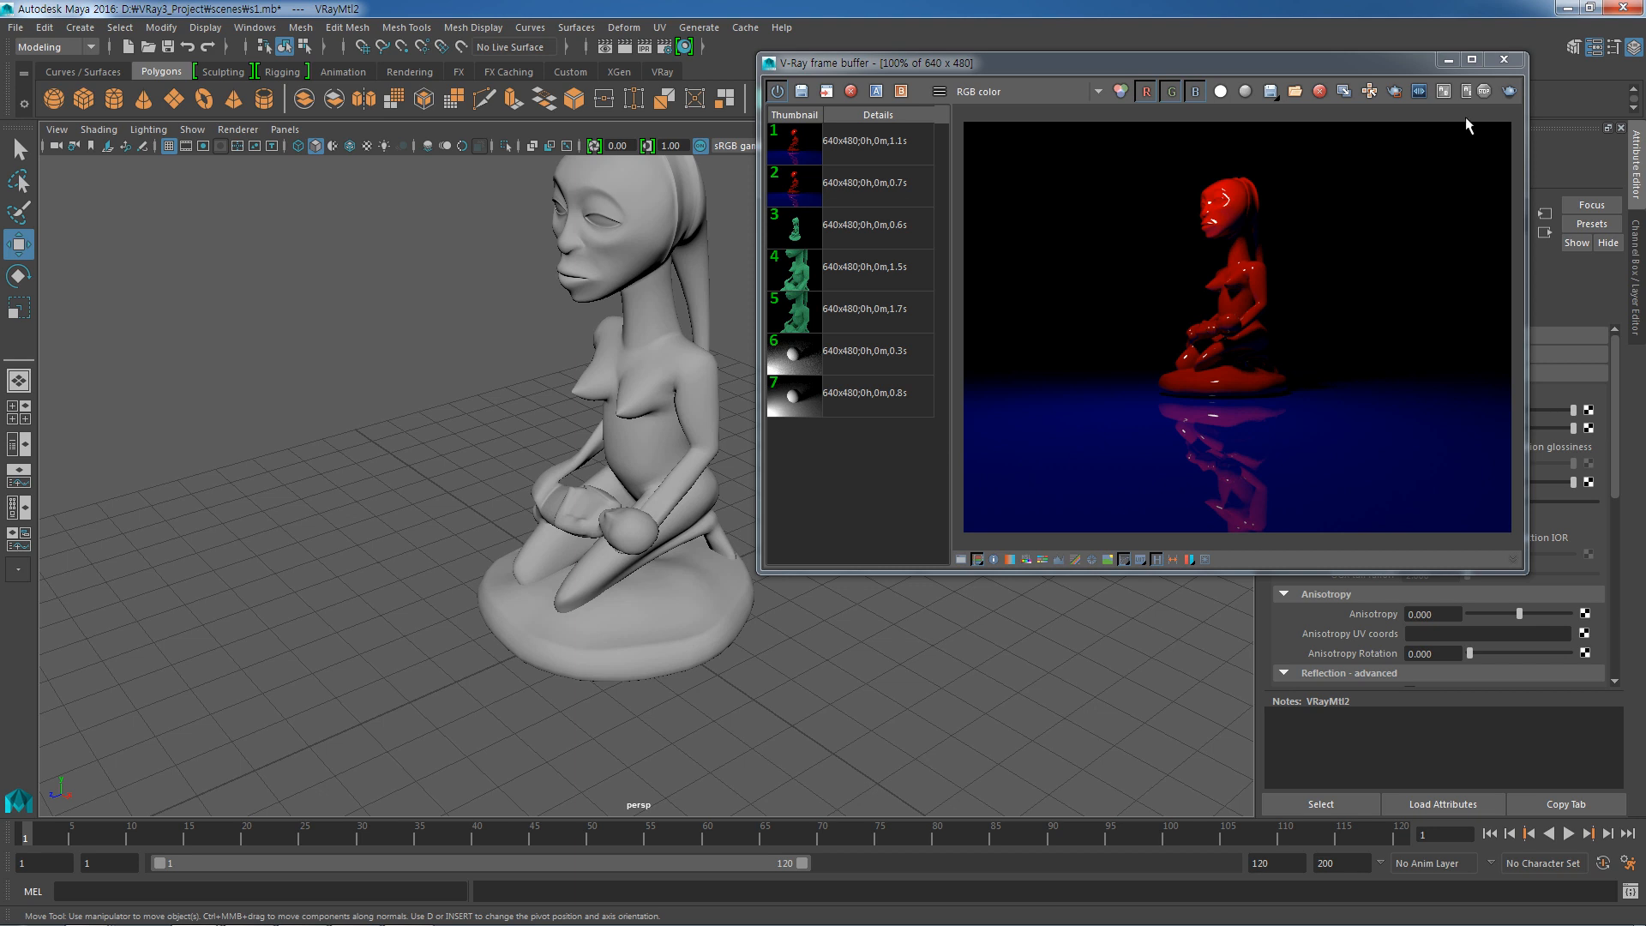
pyautogui.click(1508, 92)
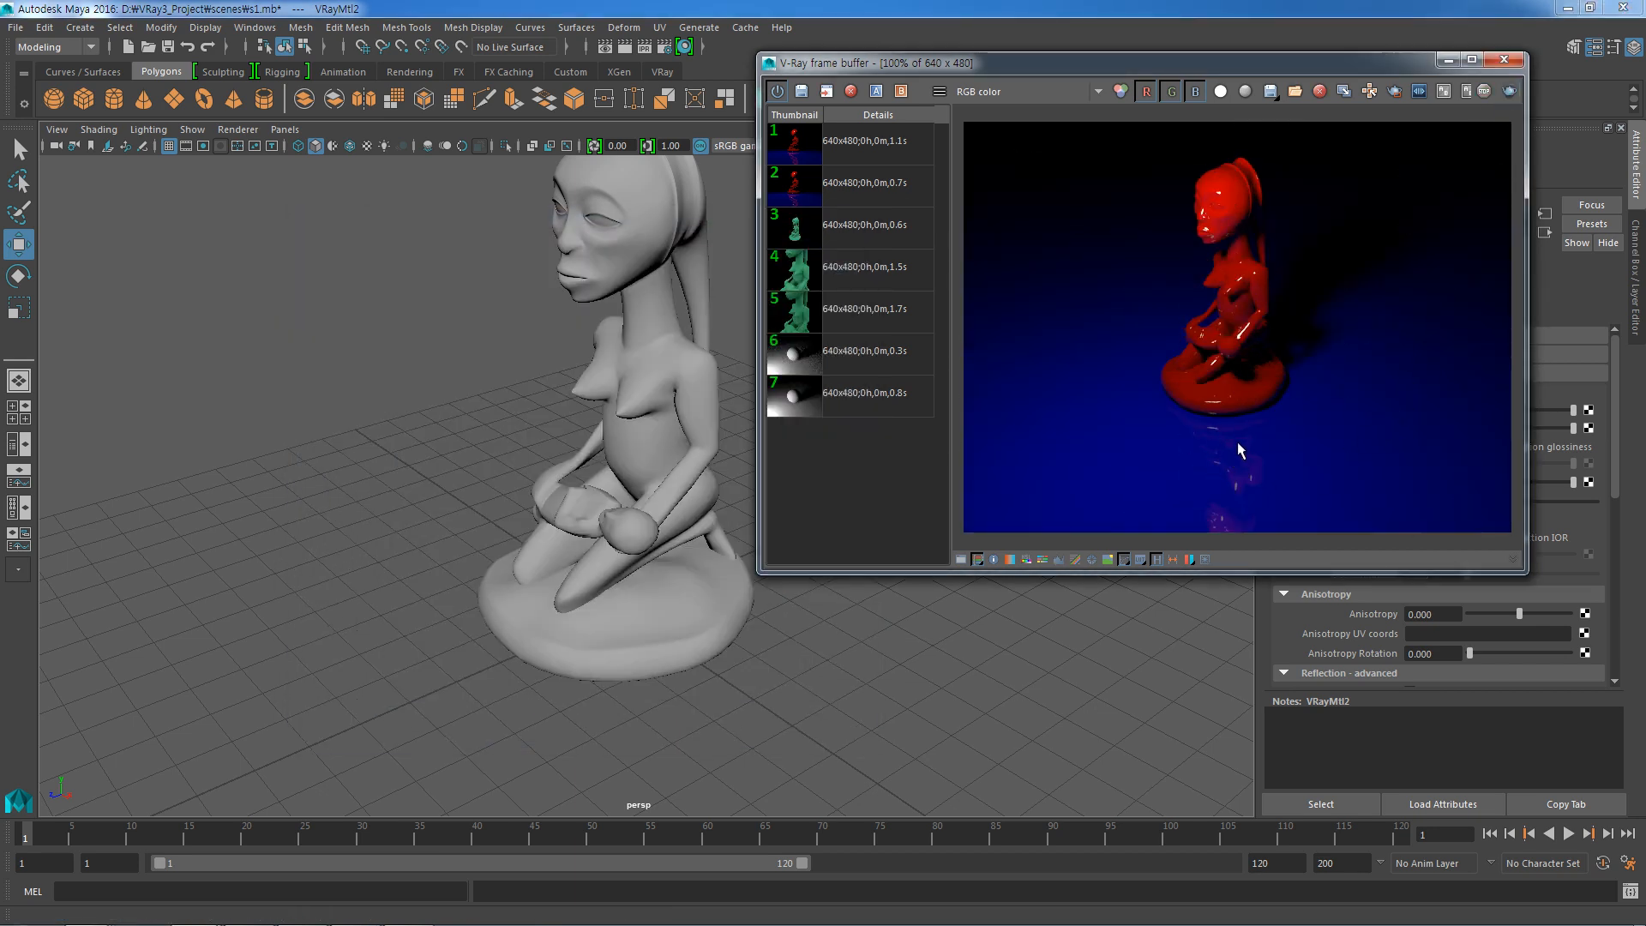
# Compare the floor reflection by rendering the statue from a low angle and from a steep high angle.
pyautogui.keyDown('alt'); pyautogui.moveTo(753, 661); pyautogui.dragTo(755, 616); pyautogui.keyUp('alt')
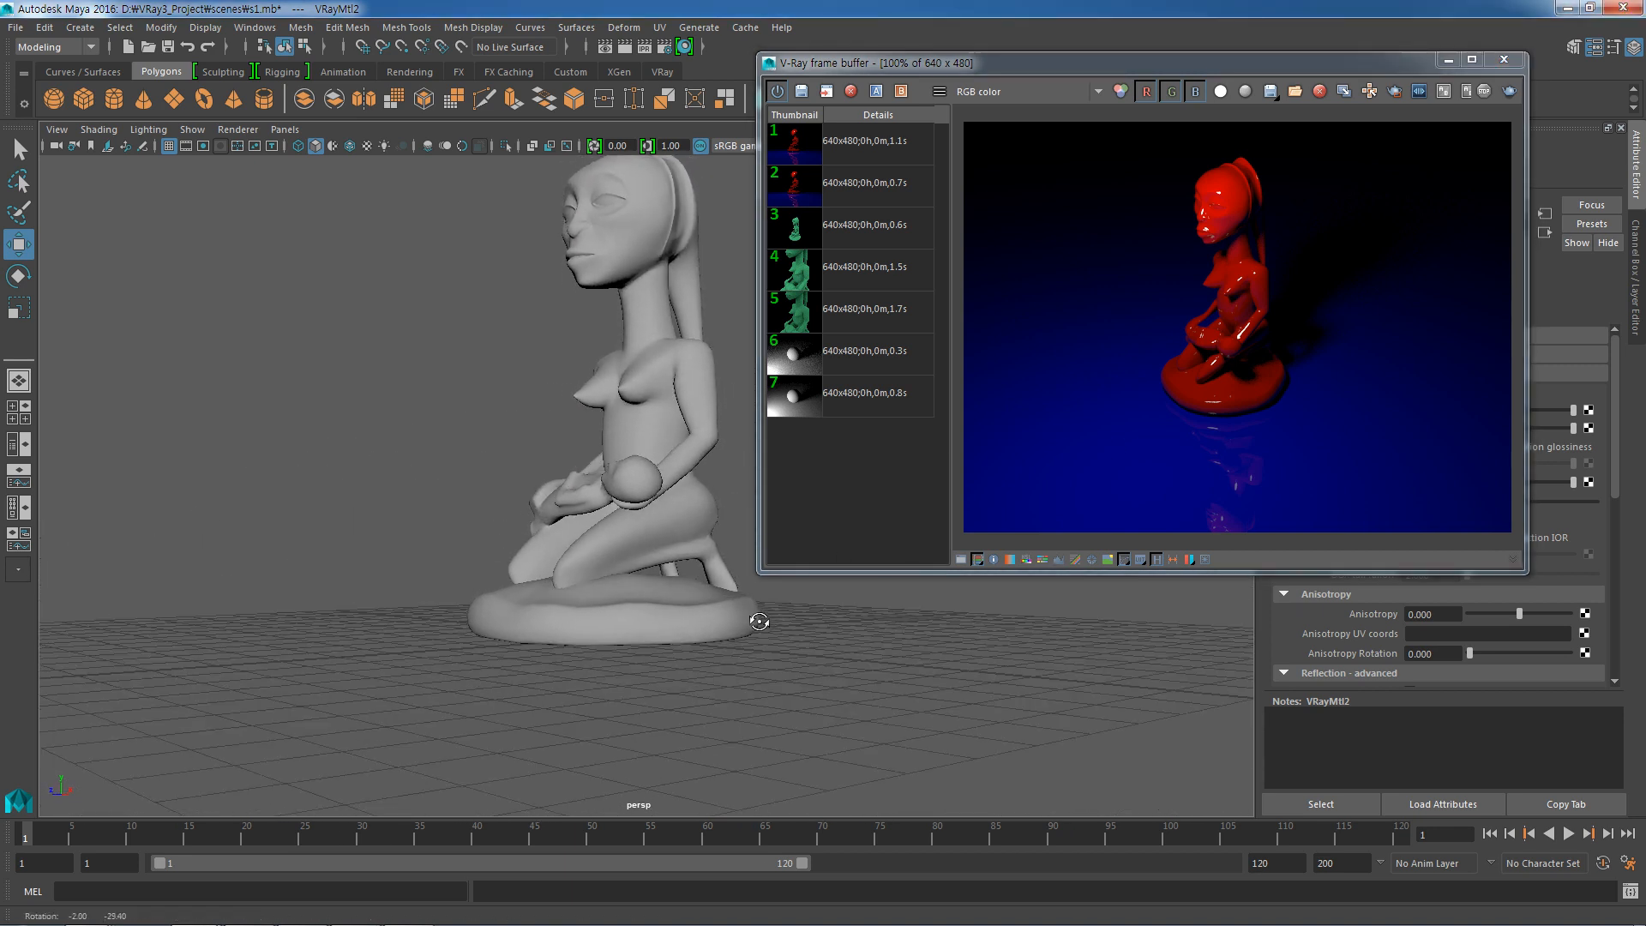
pyautogui.click(1509, 90)
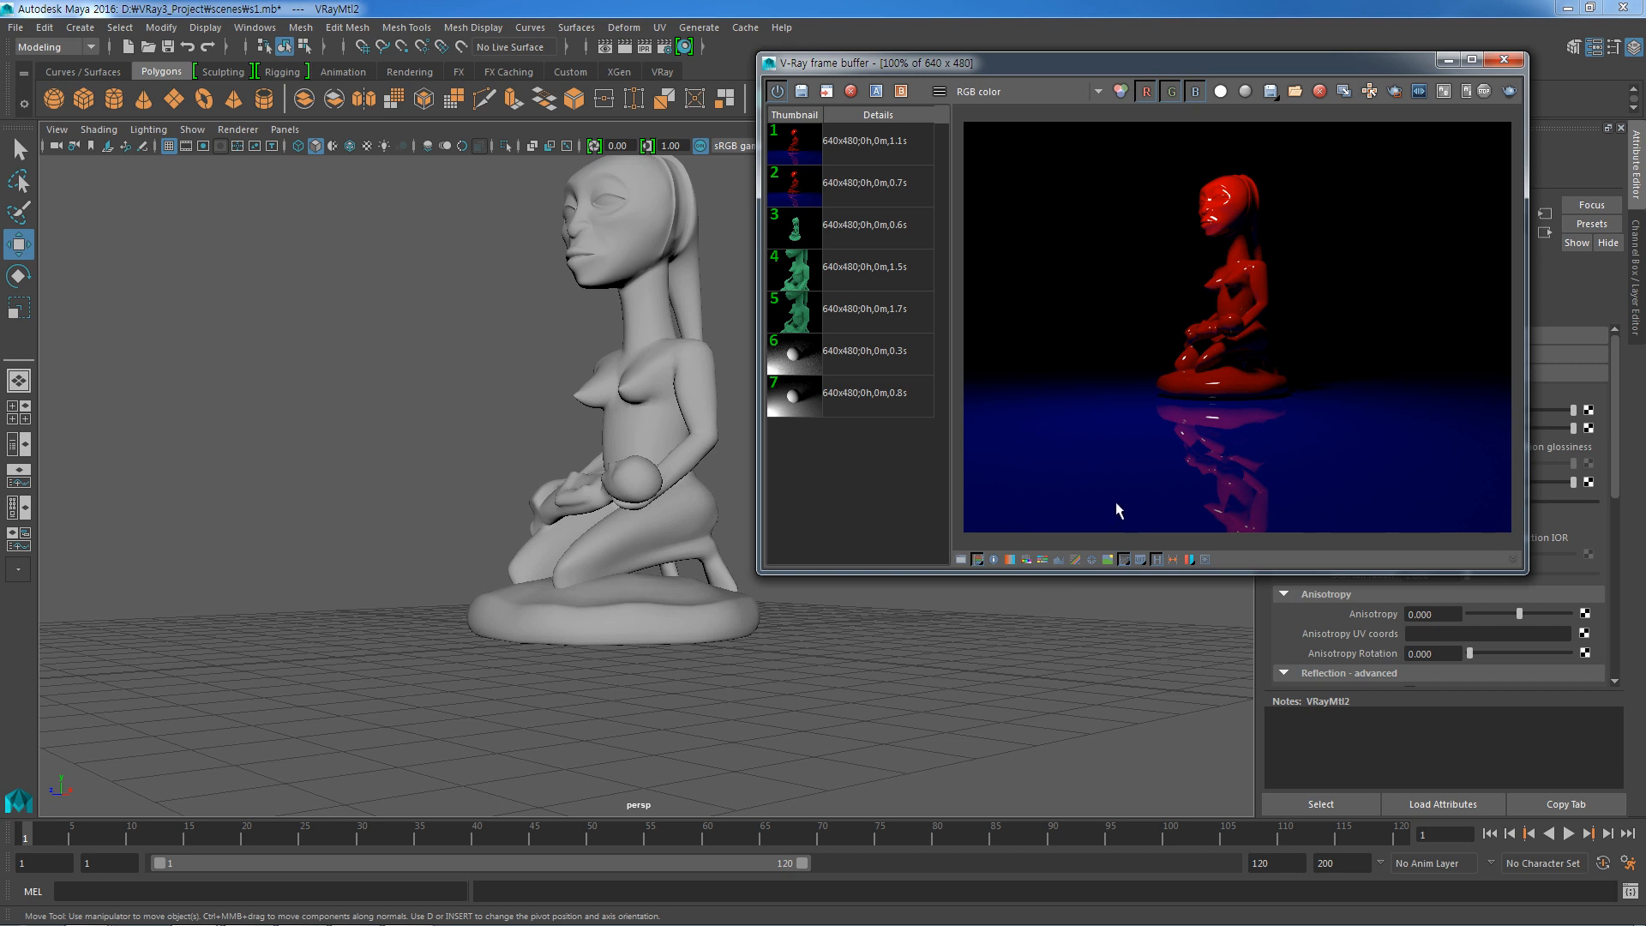
pyautogui.keyDown('alt'); pyautogui.moveTo(683, 694); pyautogui.dragTo(696, 782); pyautogui.keyUp('alt')
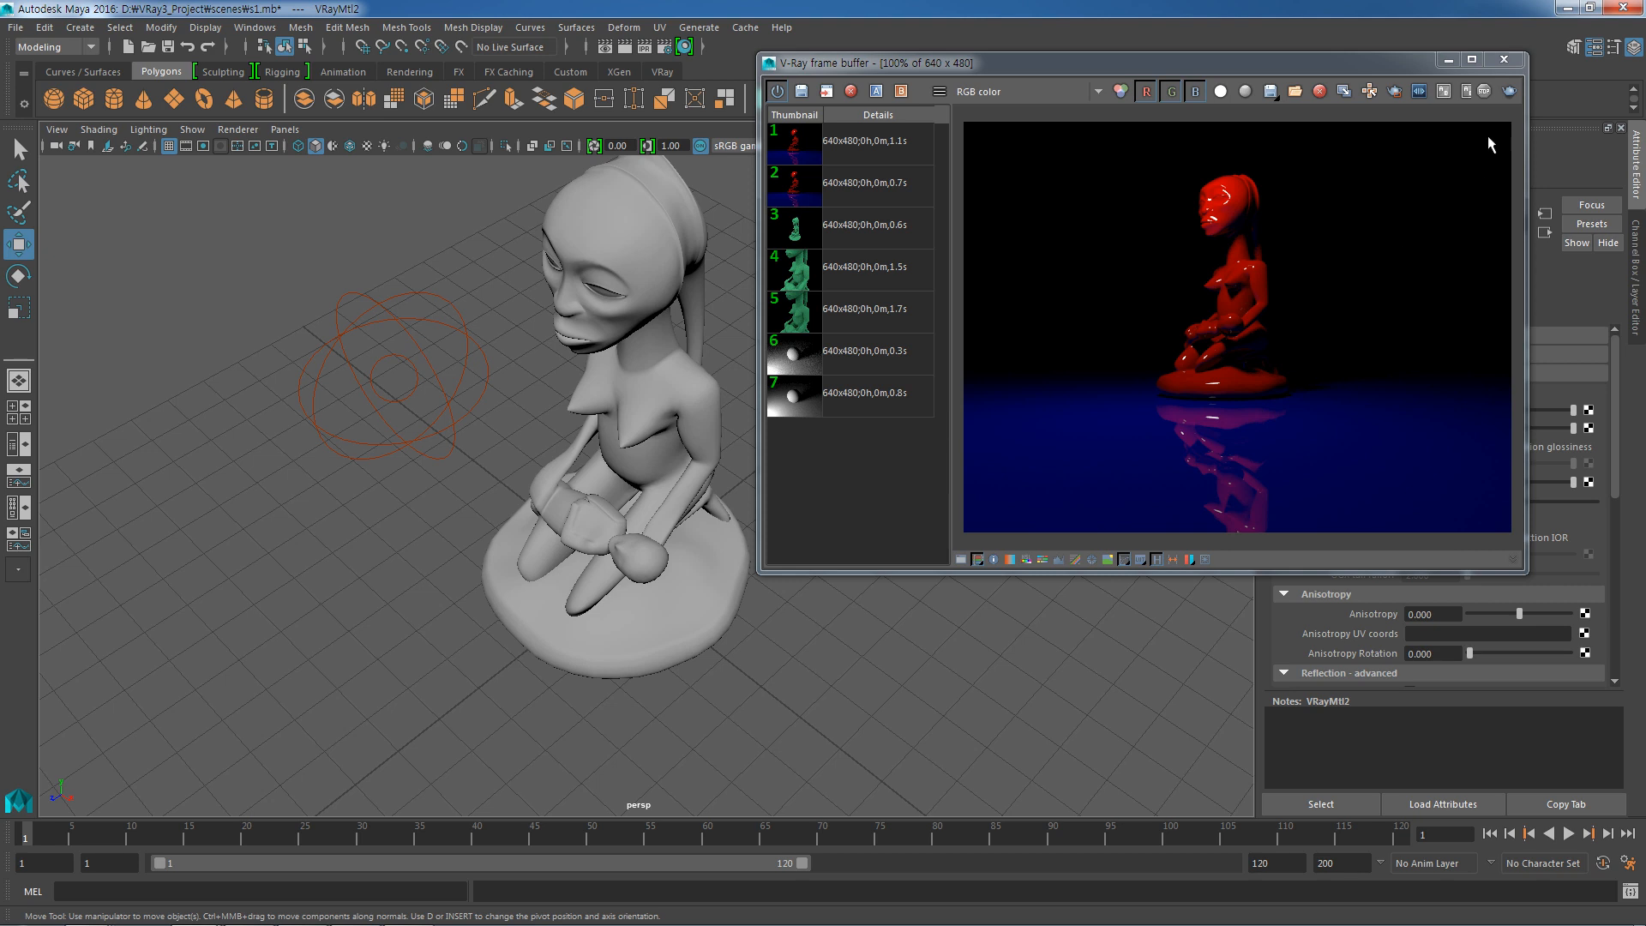
pyautogui.click(1508, 92)
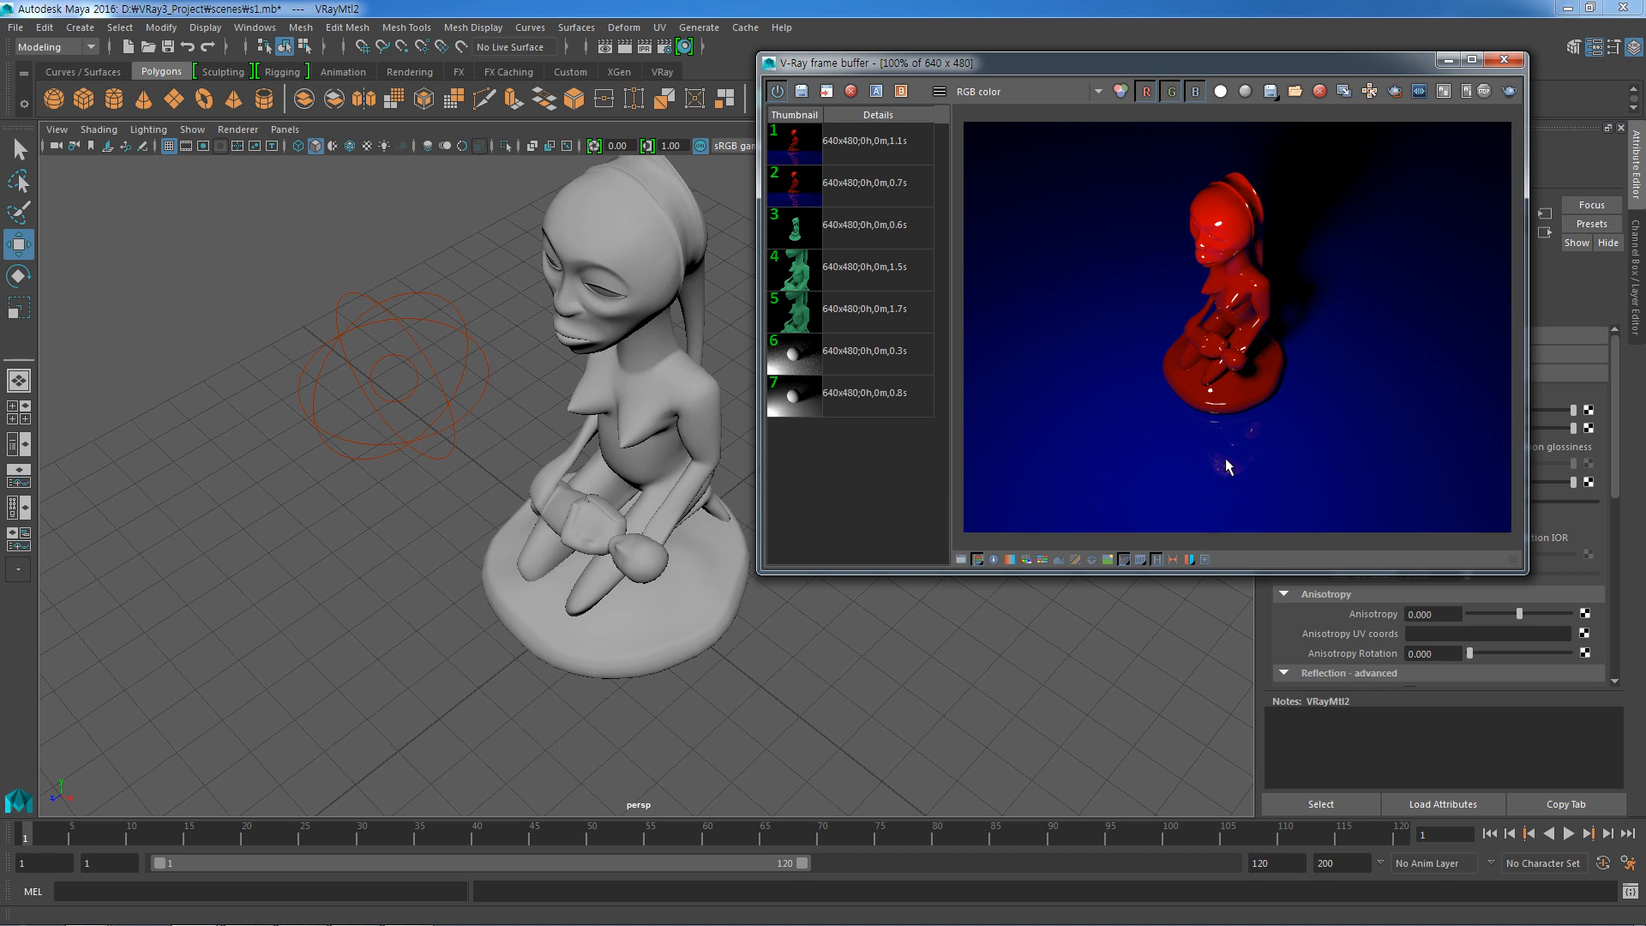
# Return the camera to floor level, uncover VRayMtl2's settings by moving the frame buffer, and turn off Use Fresnel.
pyautogui.keyDown('alt'); pyautogui.moveTo(686, 555); pyautogui.dragTo(692, 512); pyautogui.keyUp('alt')
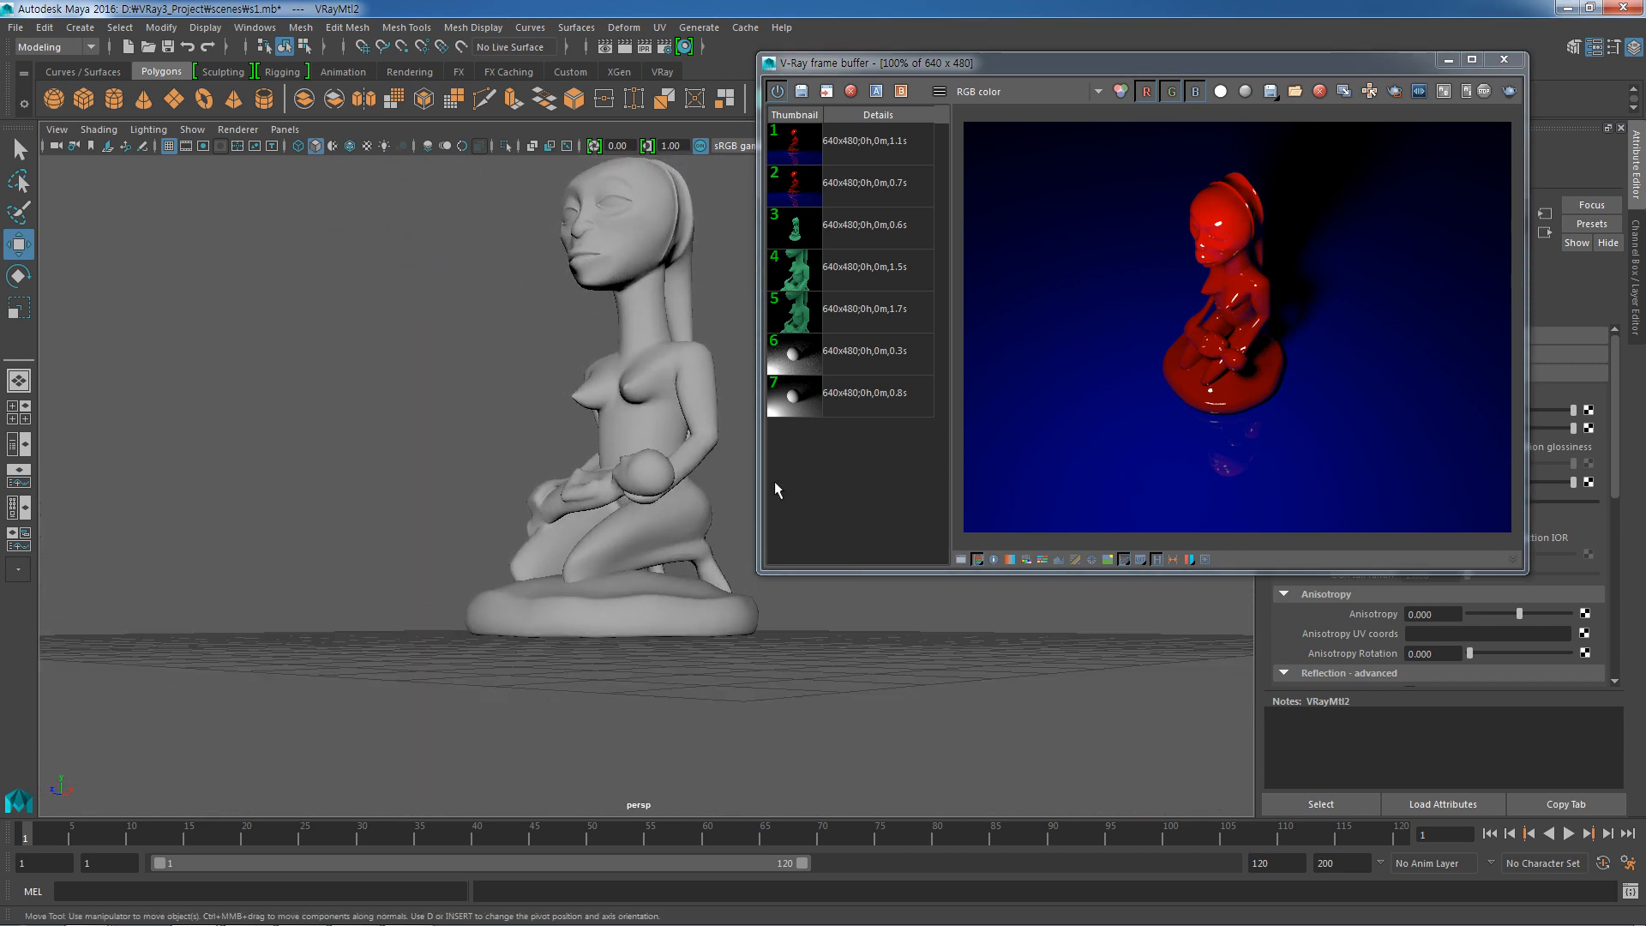
pyautogui.moveTo(1339, 62); pyautogui.dragTo(702, 196)
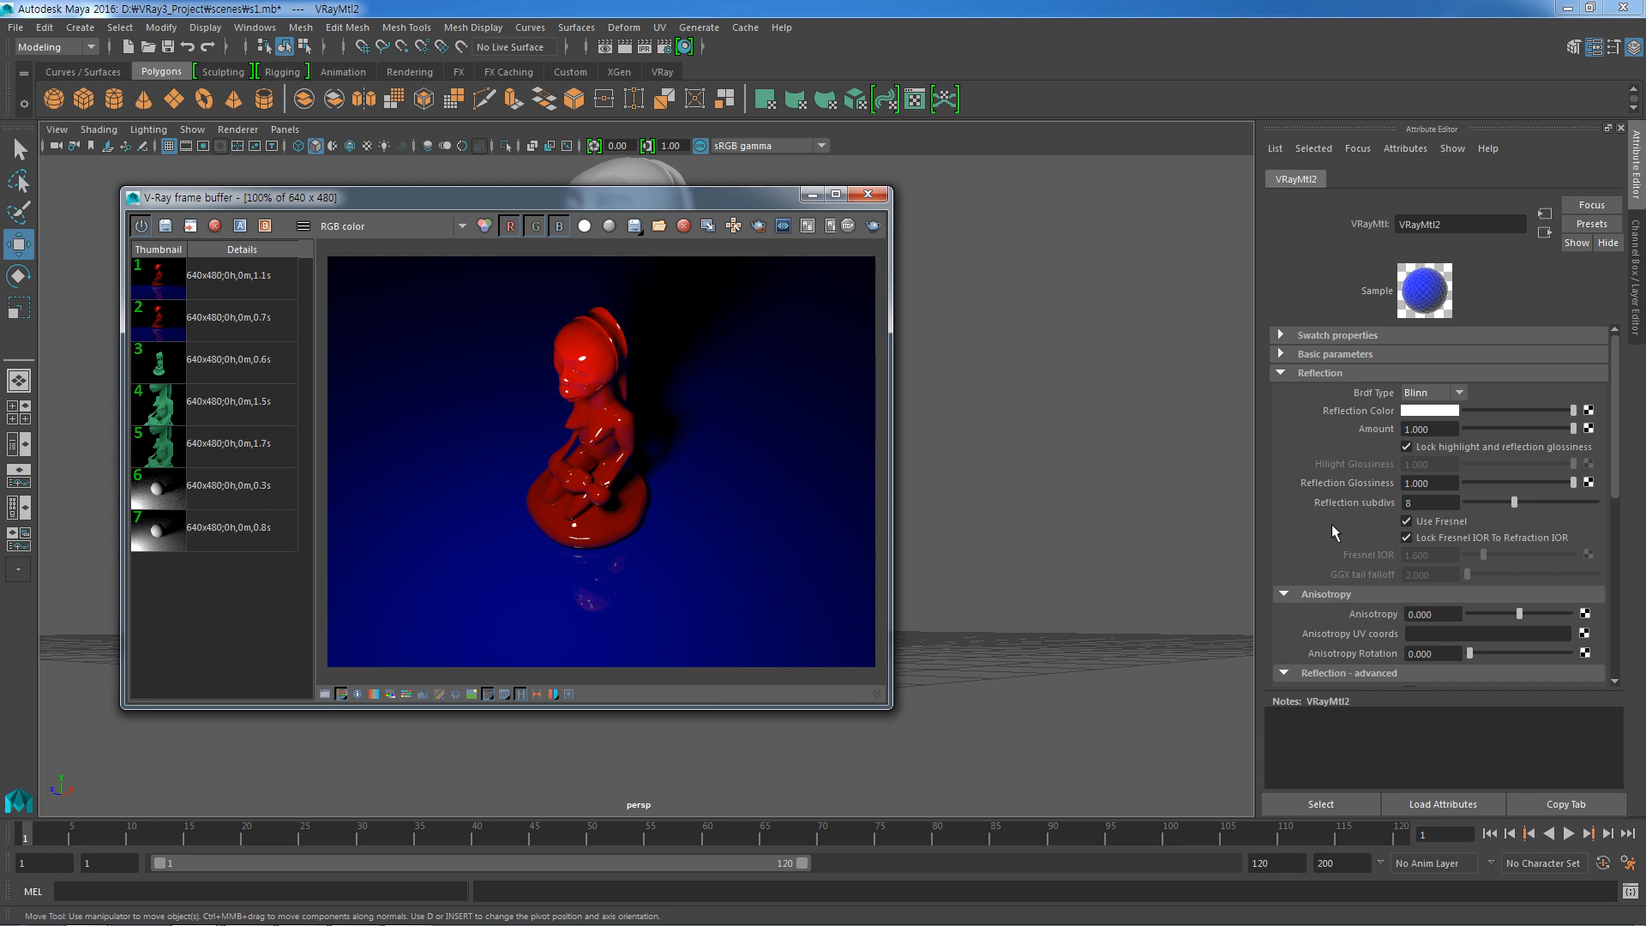
pyautogui.click(1407, 521)
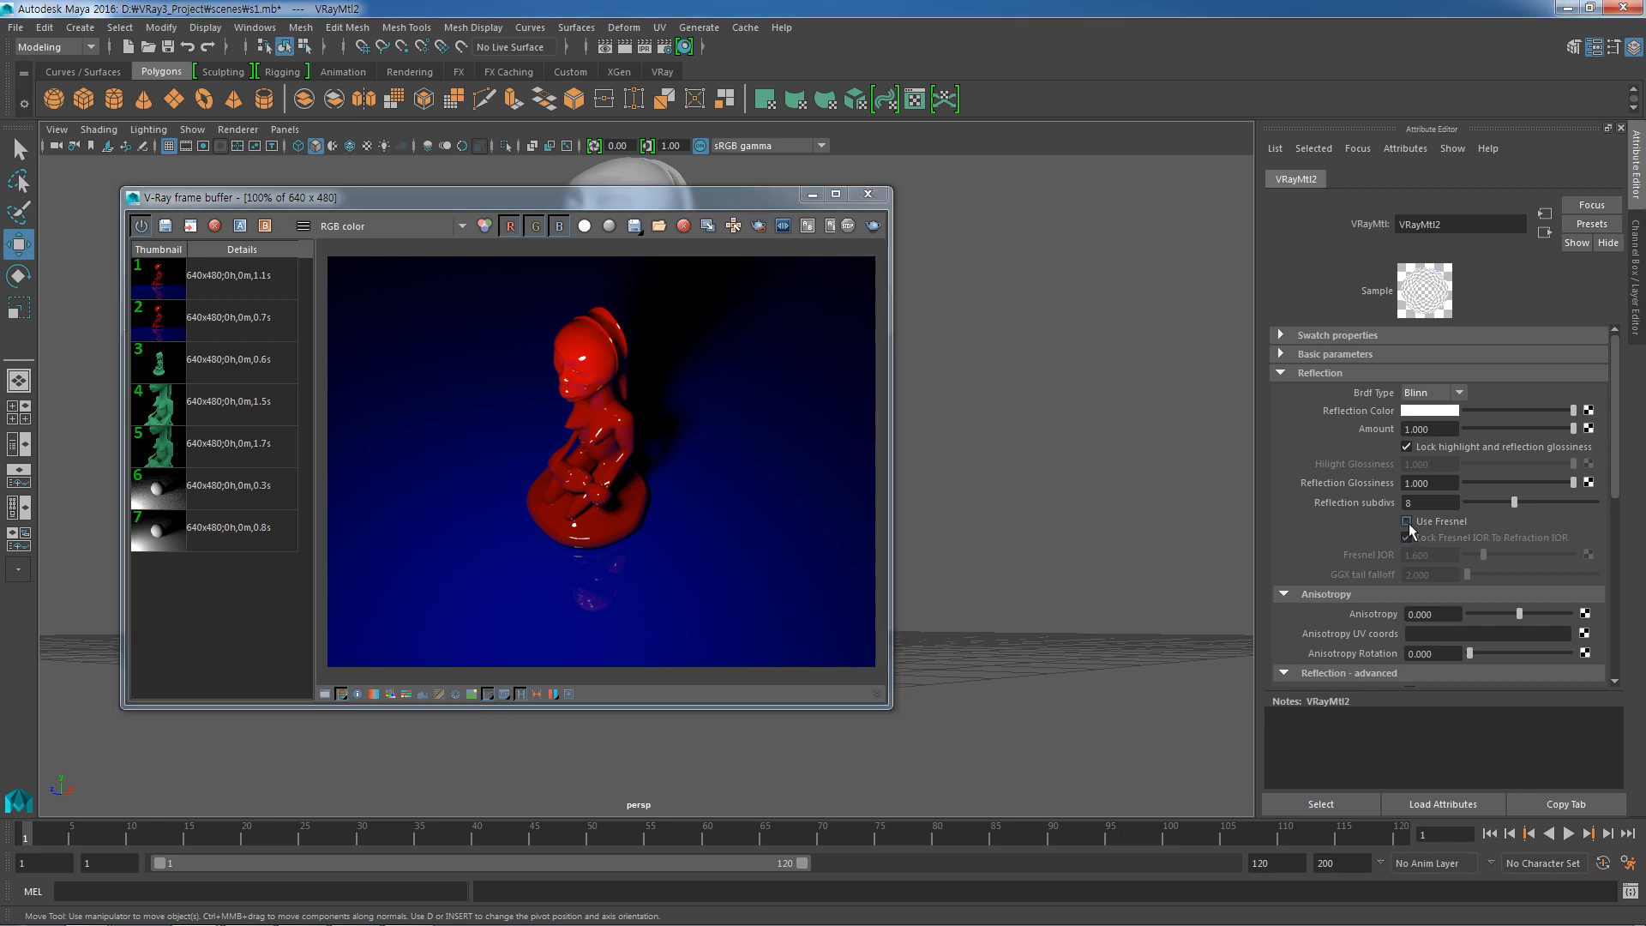
# Move the frame buffer clear of the statue and render the scene without Fresnel from a low and a higher camera angle.
pyautogui.moveTo(624, 198); pyautogui.dragTo(1086, 219)
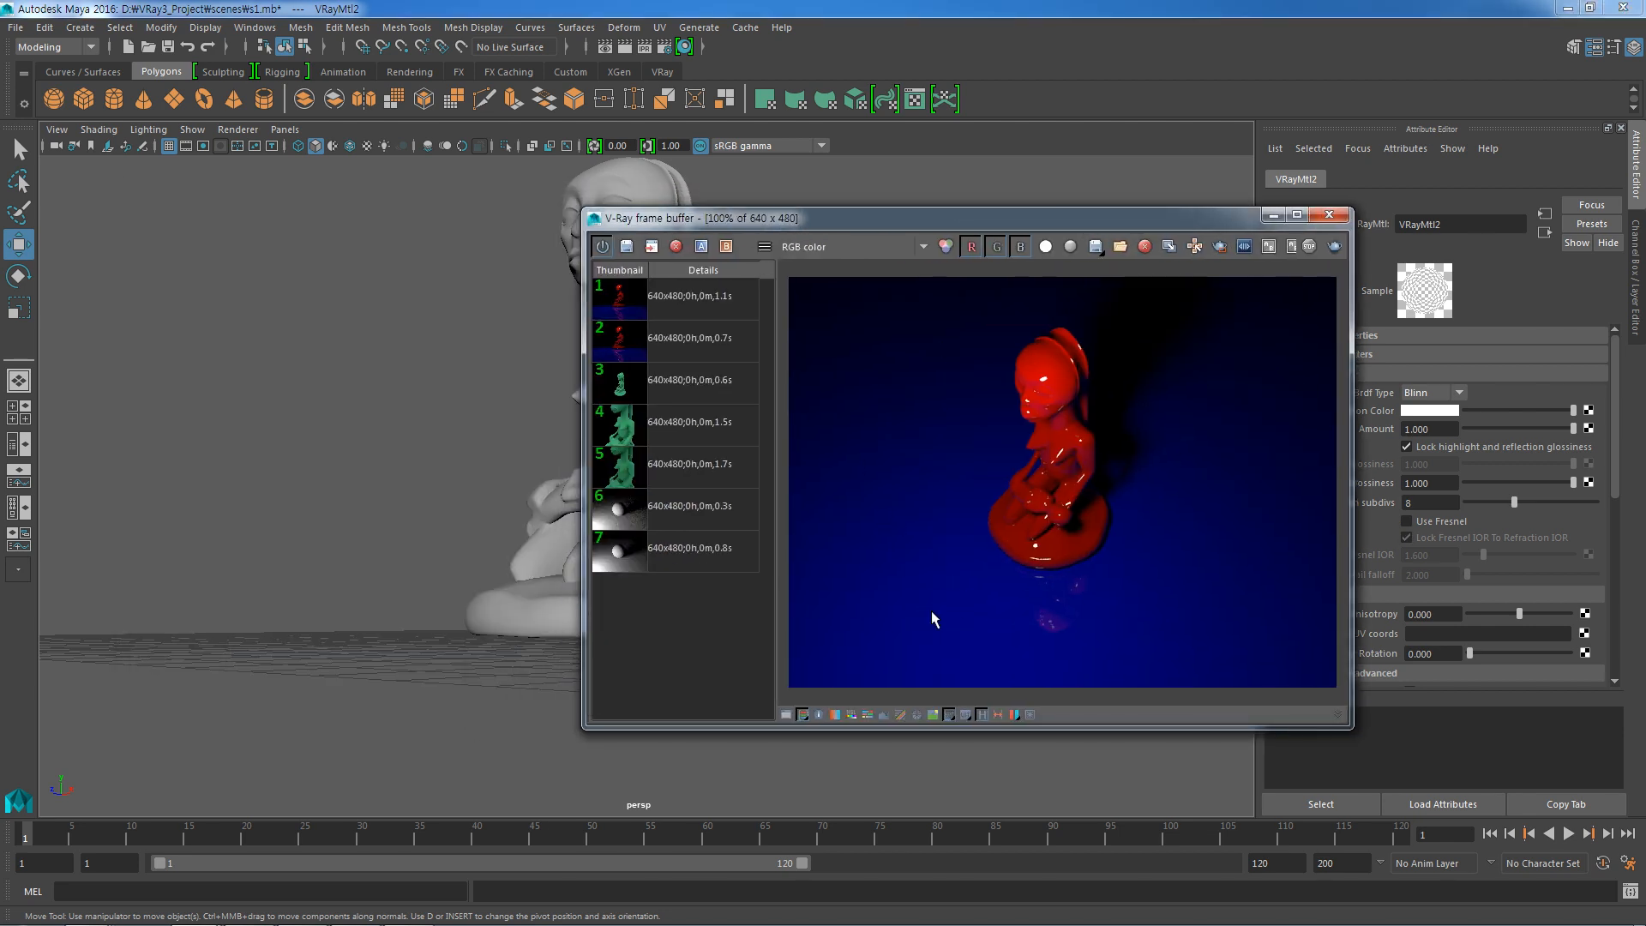
pyautogui.keyDown('alt'); pyautogui.moveTo(512, 659); pyautogui.dragTo(526, 676); pyautogui.keyUp('alt')
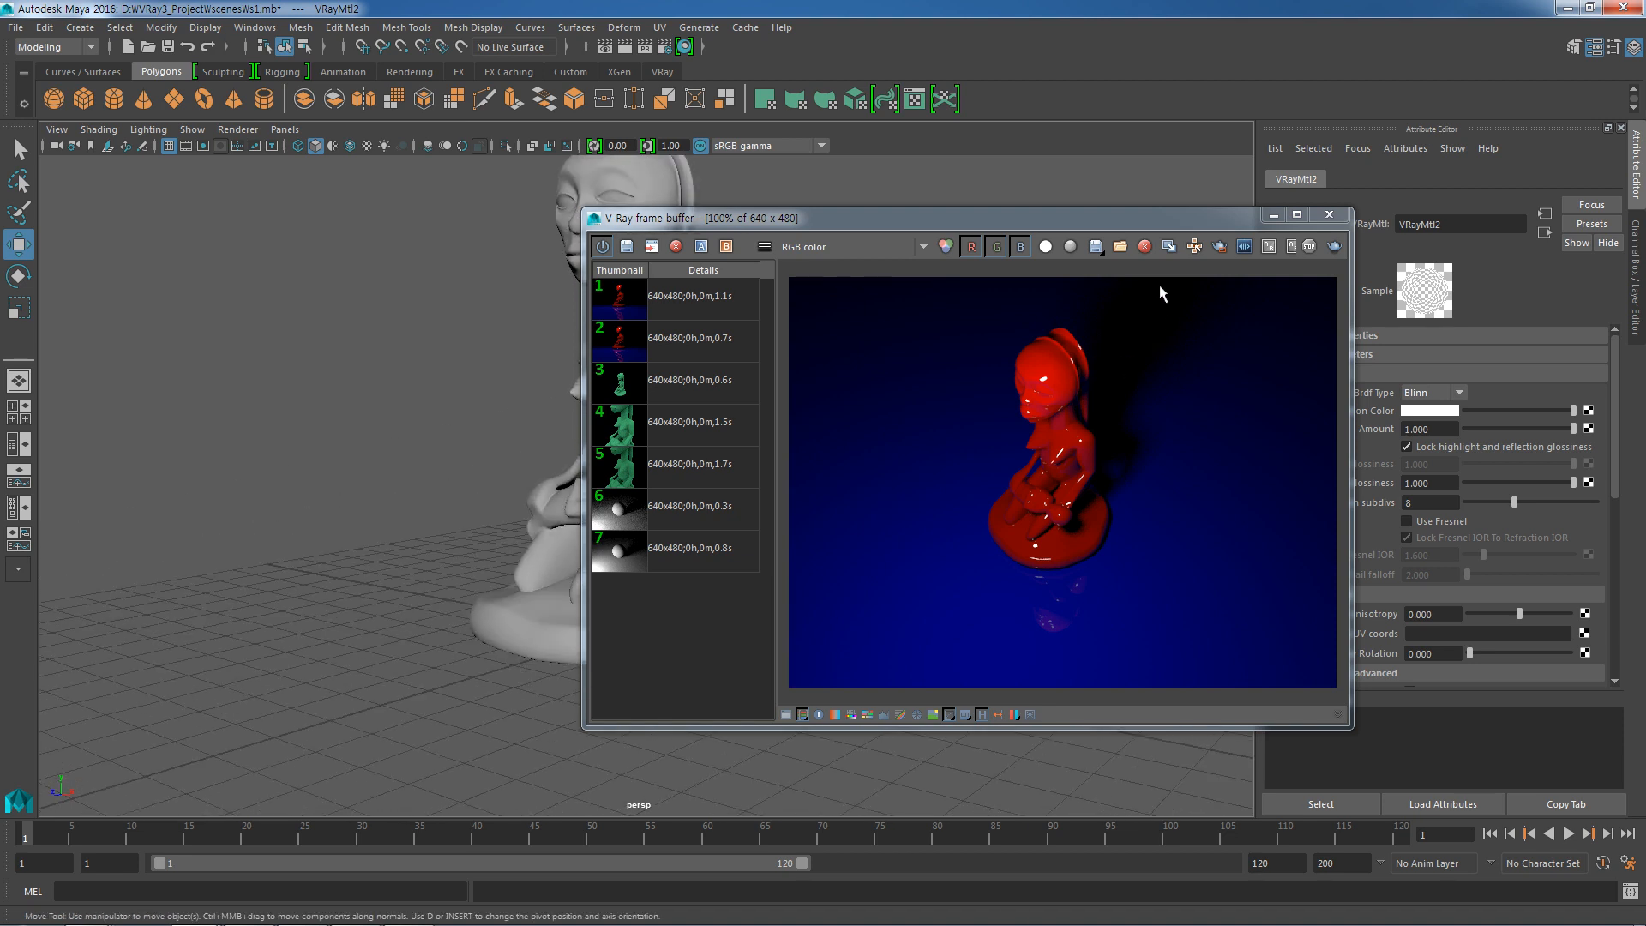
pyautogui.moveTo(1154, 221); pyautogui.dragTo(1270, 223)
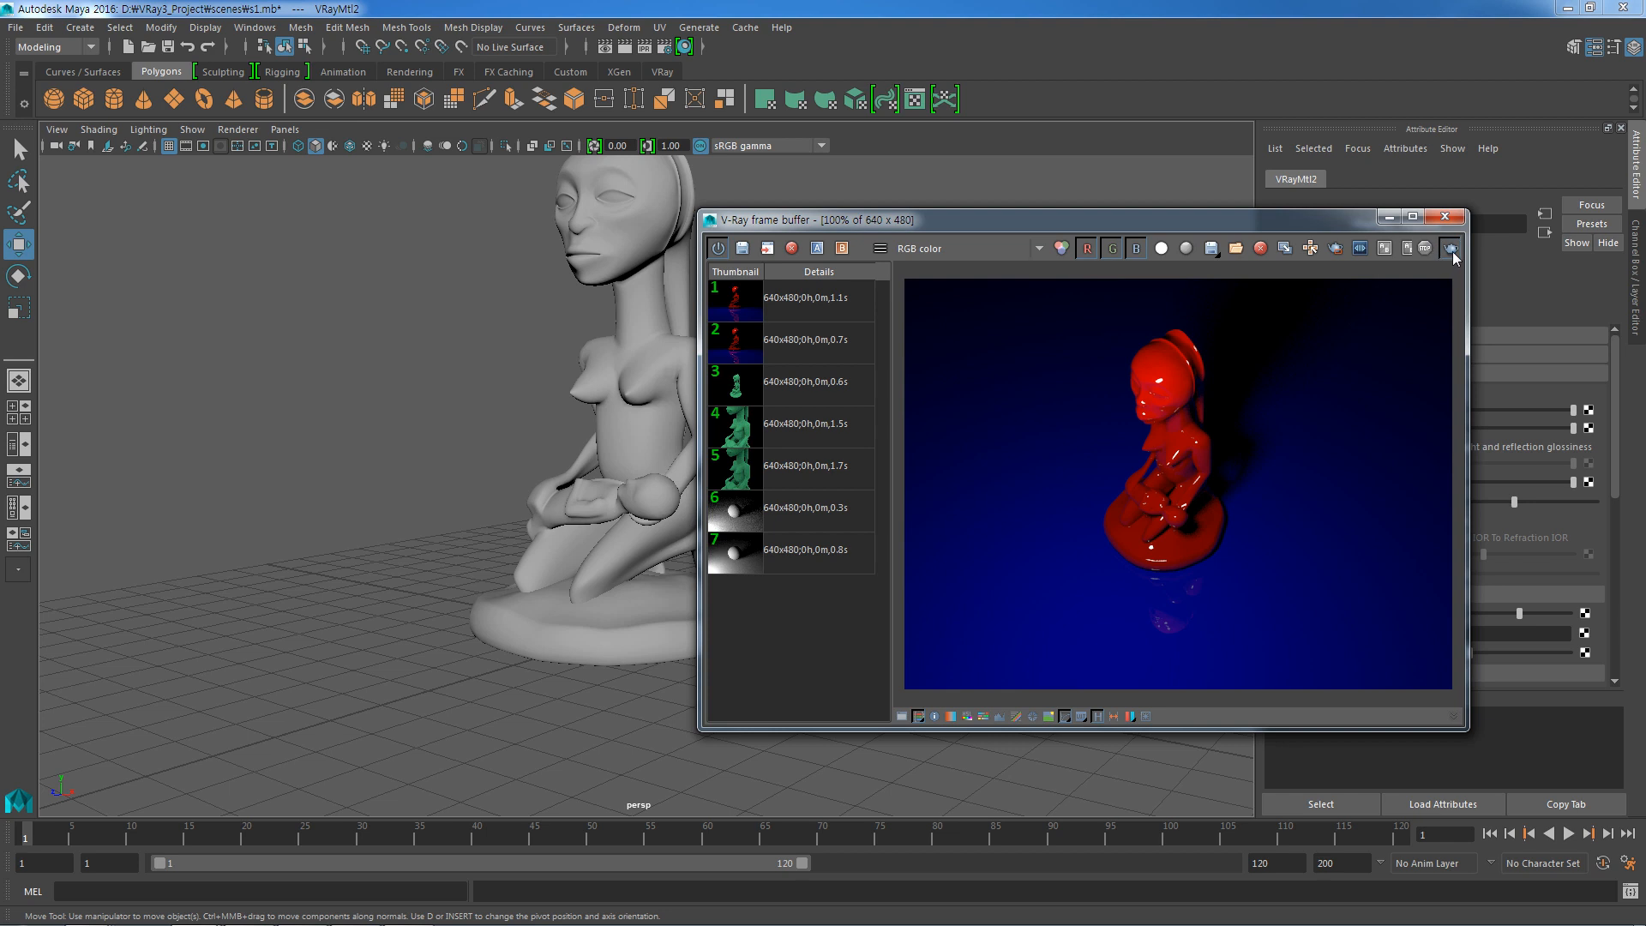
pyautogui.click(1450, 249)
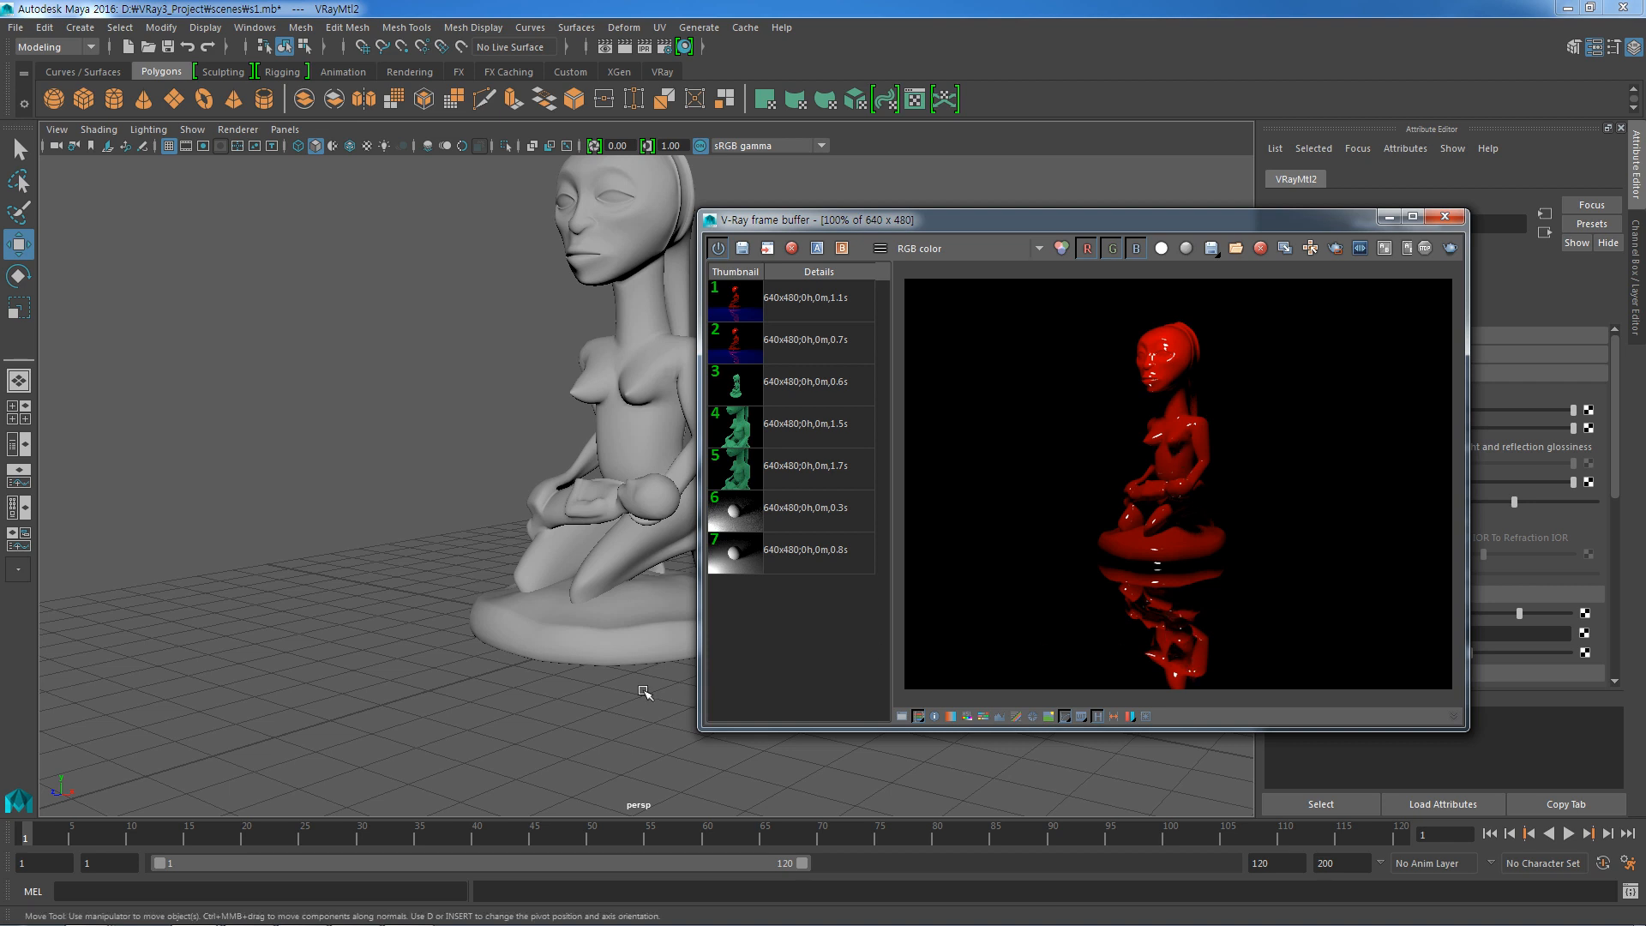
pyautogui.keyDown('alt'); pyautogui.moveTo(621, 686); pyautogui.dragTo(621, 722); pyautogui.keyUp('alt')
pyautogui.click(1449, 249)
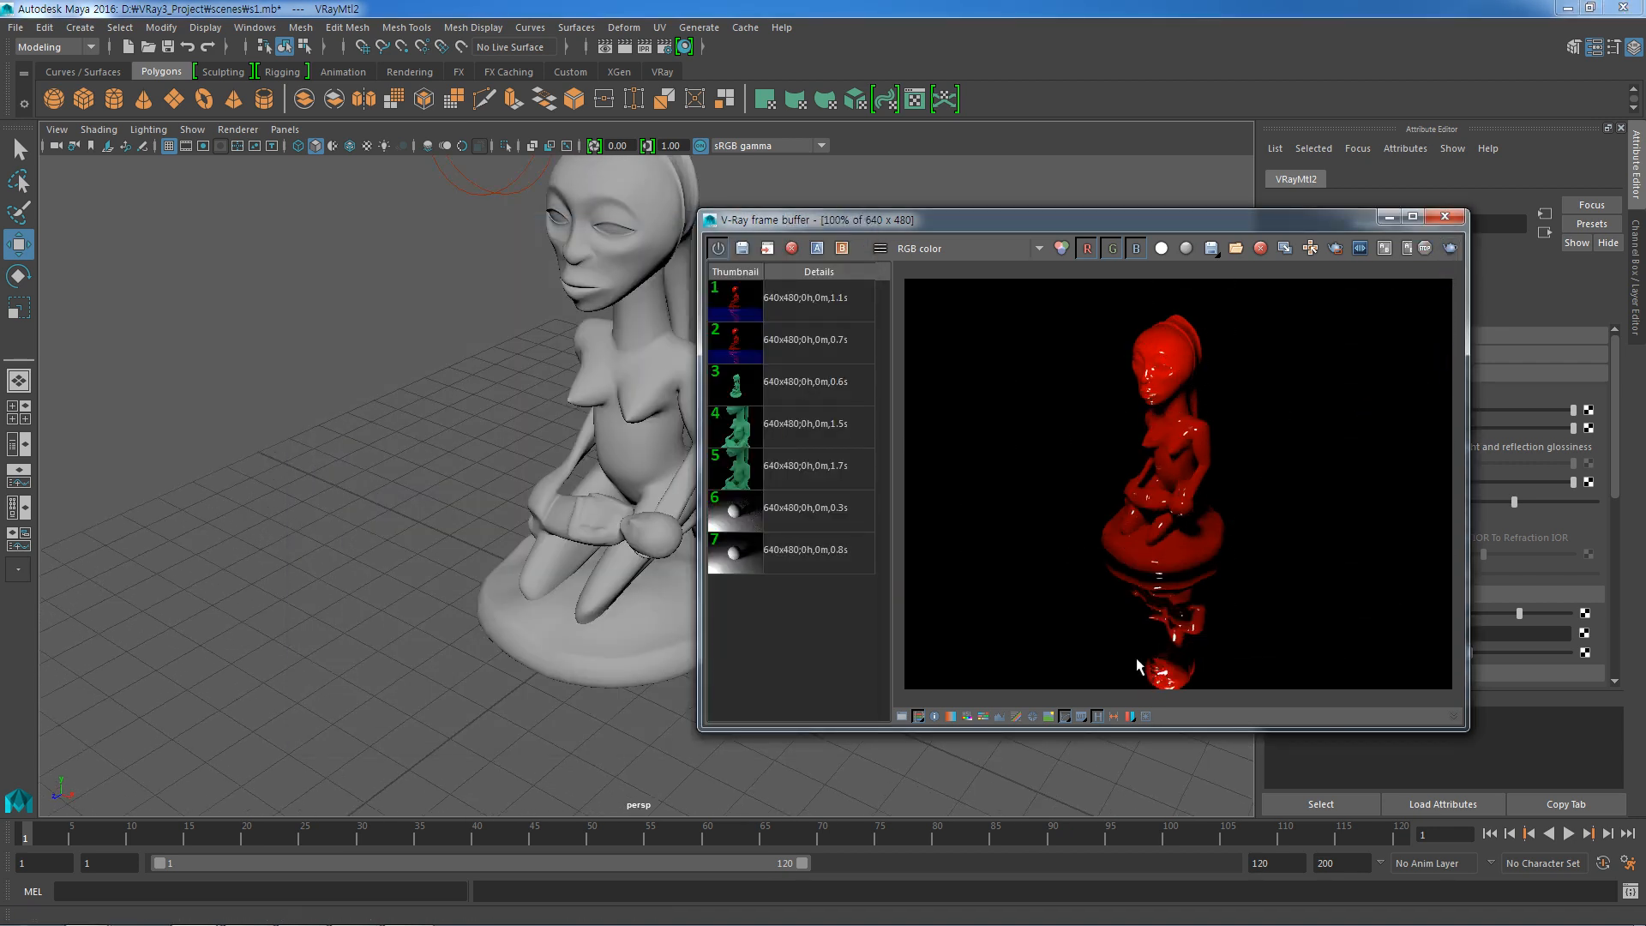
# Move the frame buffer clear of VRayMtl2's settings and turn Use Fresnel back on.
pyautogui.moveTo(1281, 221); pyautogui.dragTo(852, 220)
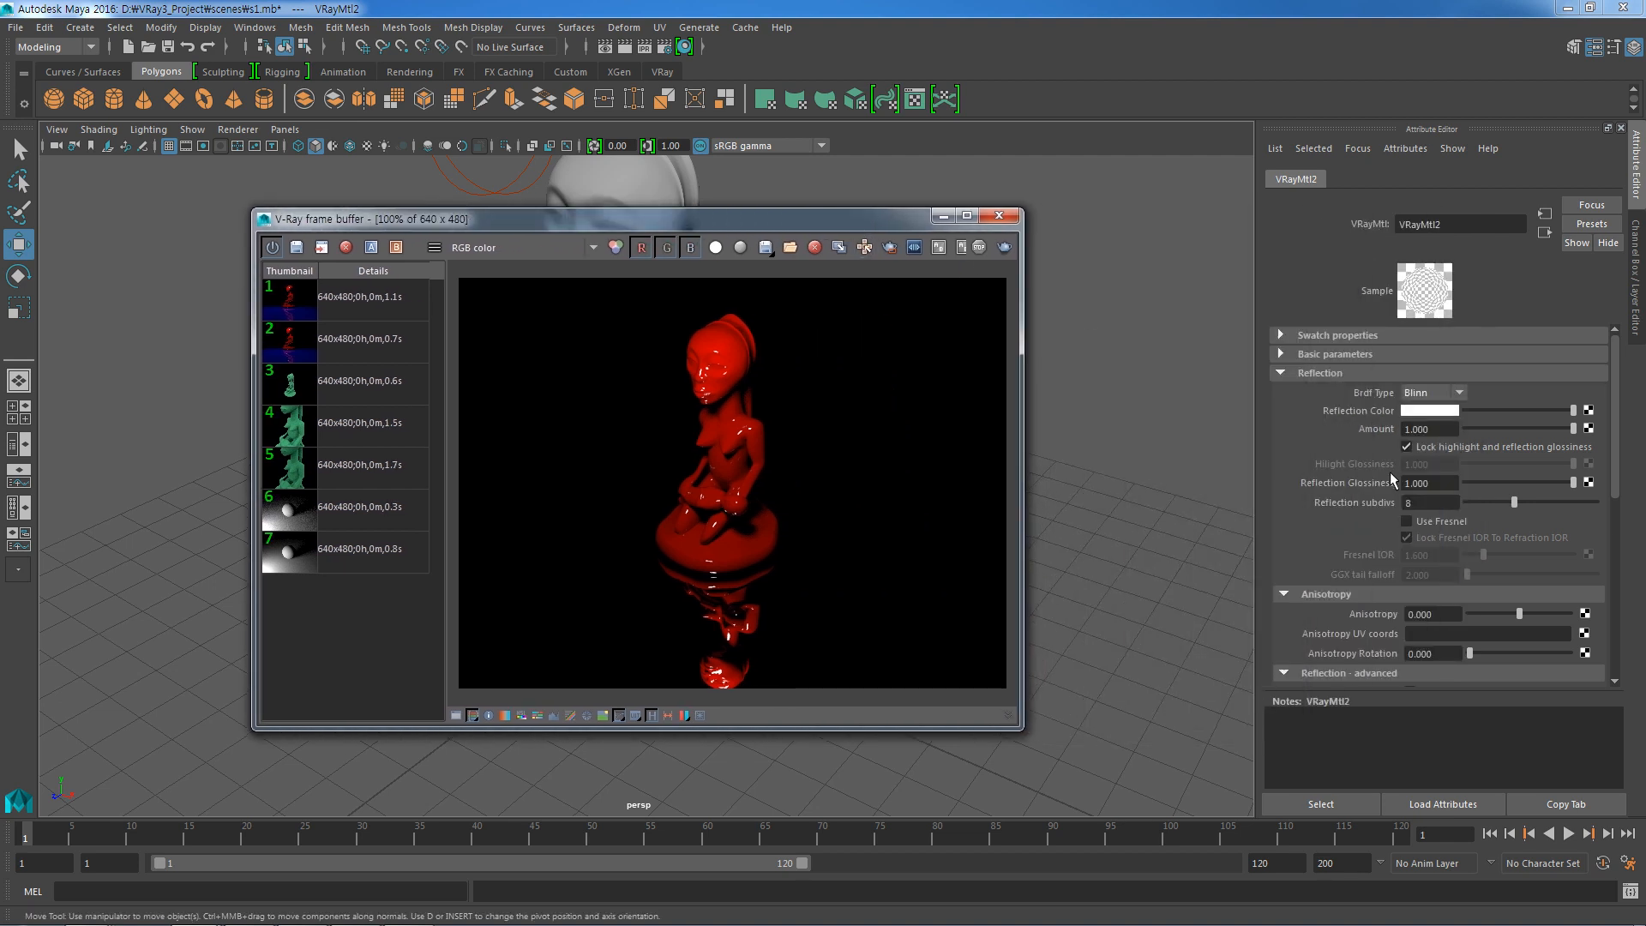
pyautogui.click(1407, 522)
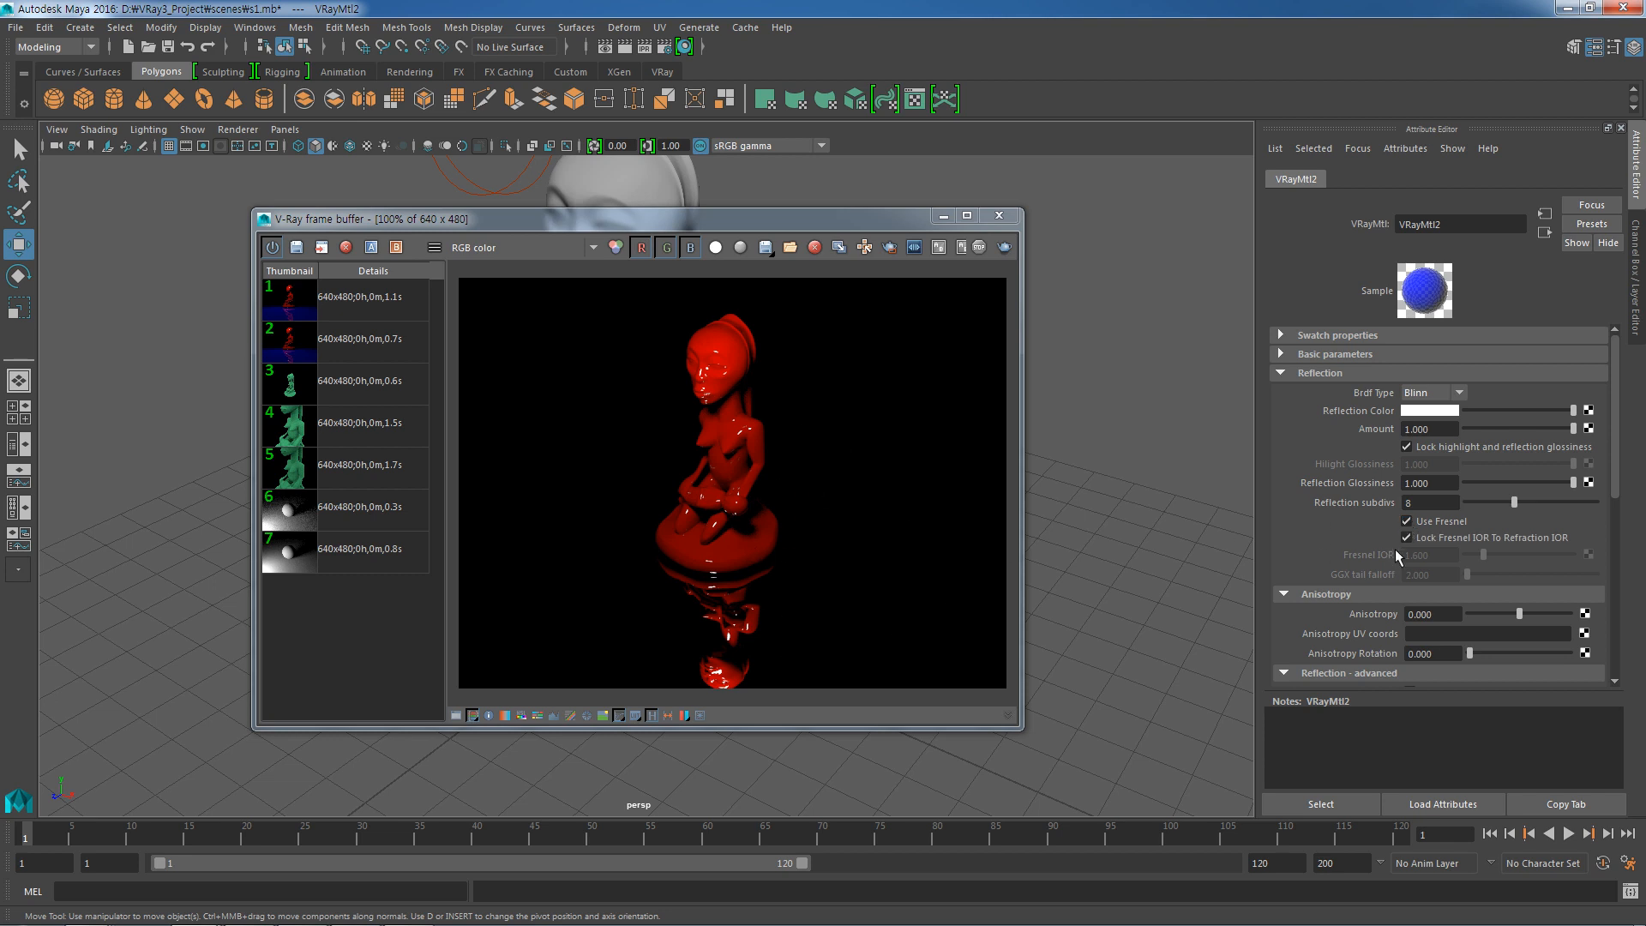
pyautogui.click(1407, 522)
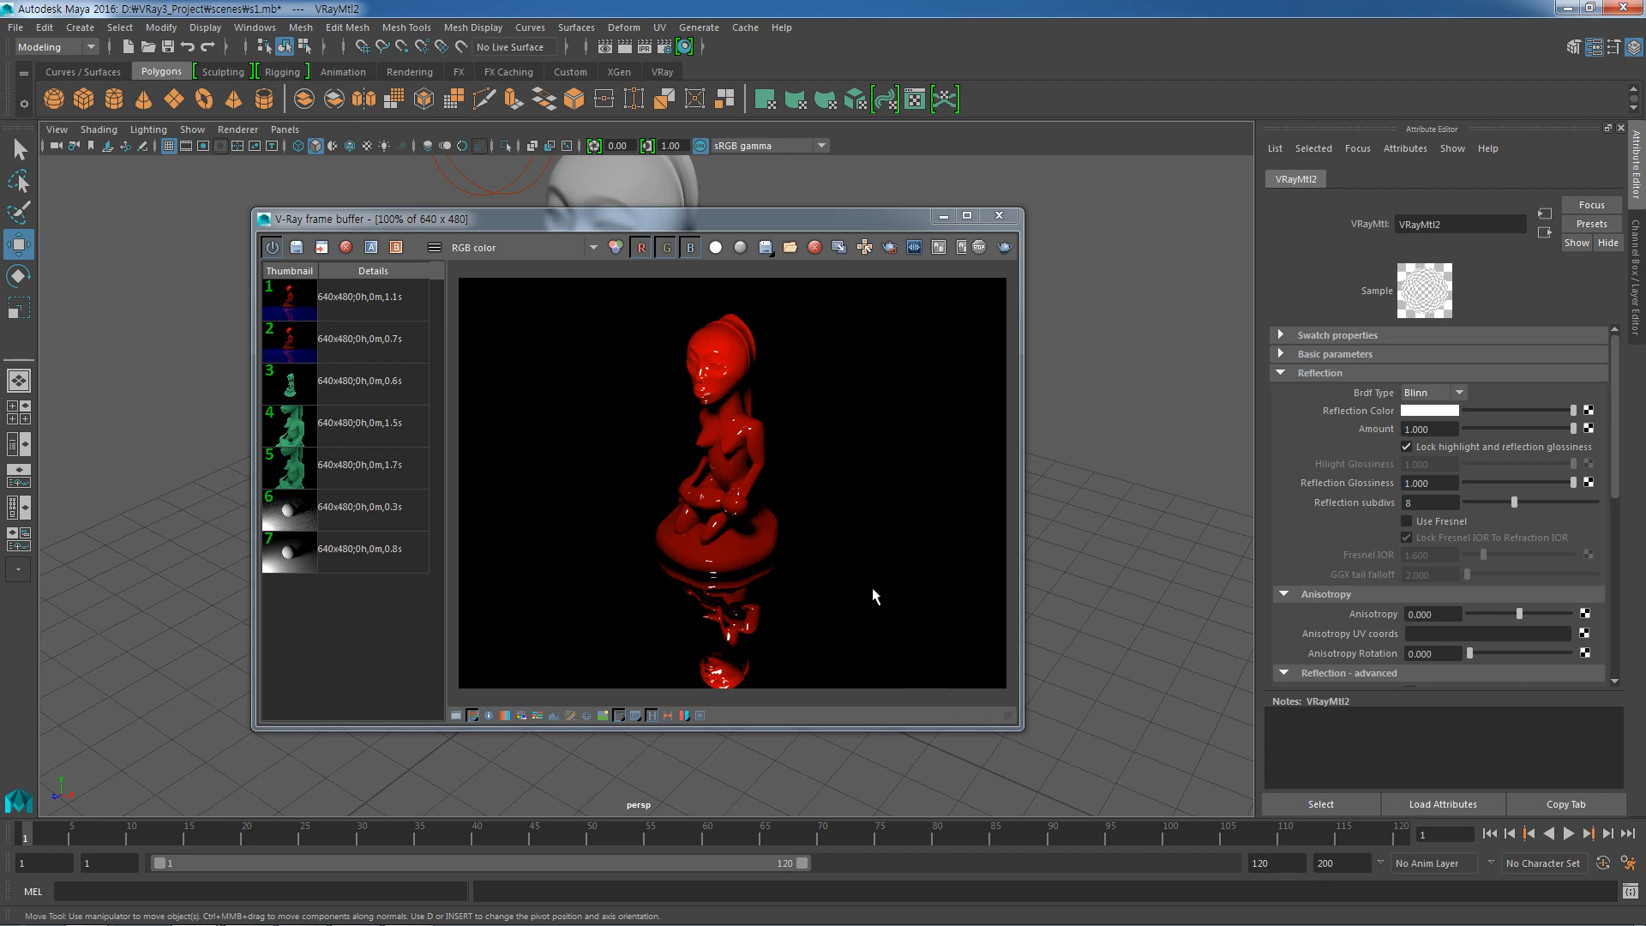
pyautogui.click(1407, 521)
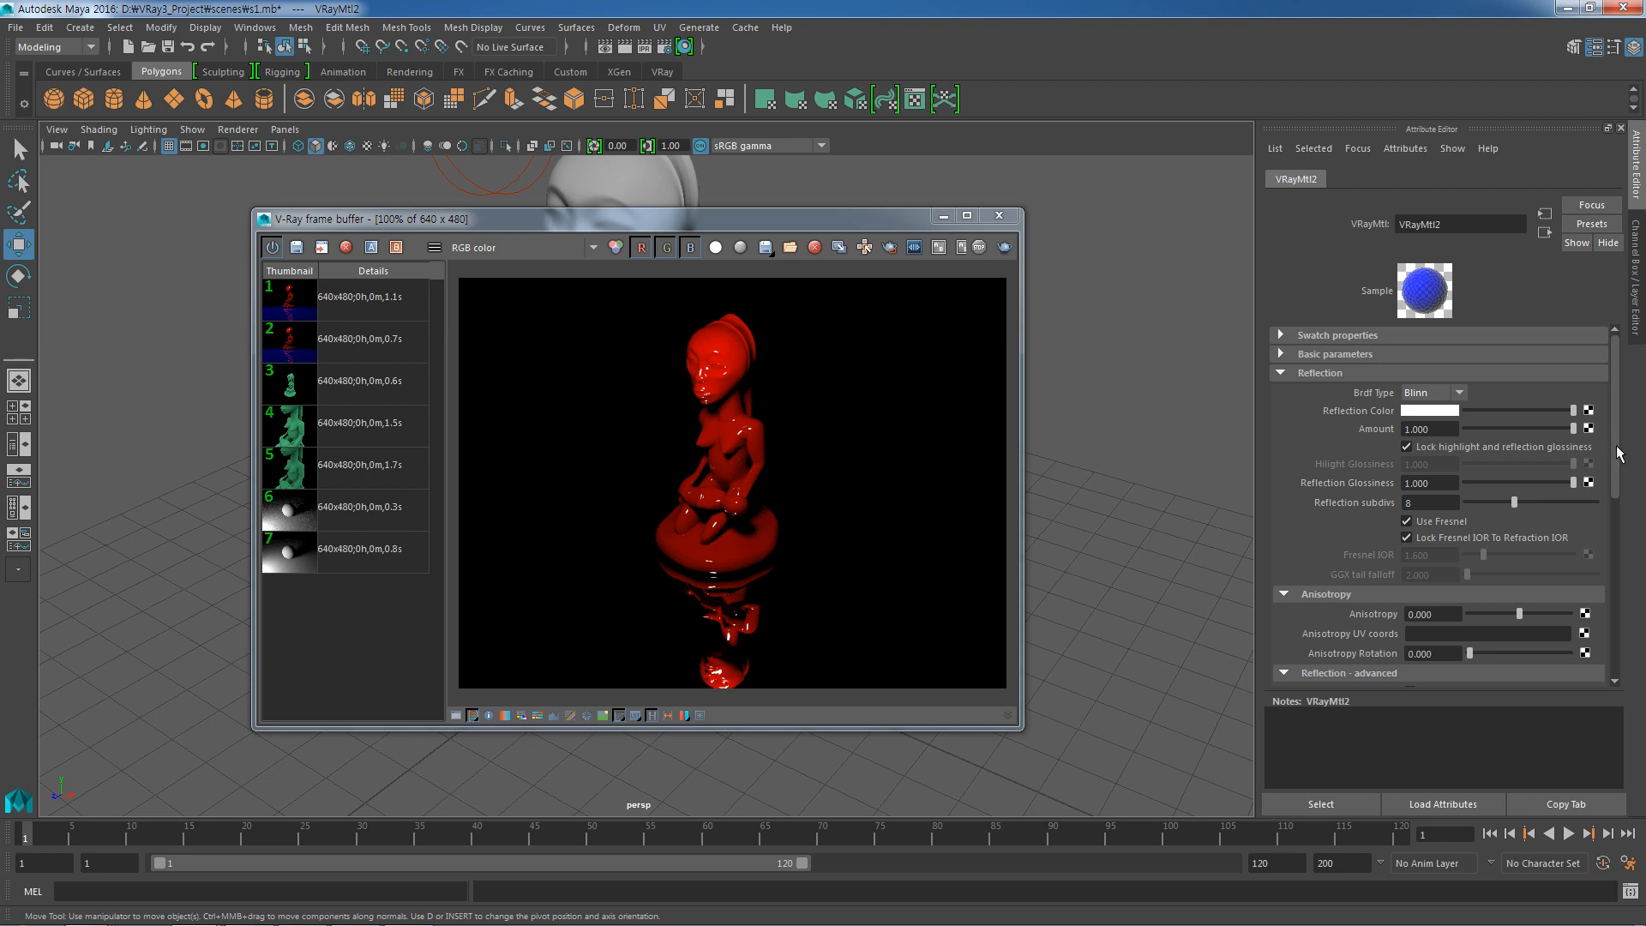
# Expand VRayMtl2's Refraction section and examine its Refraction IOR alongside the locked Fresnel IOR in the Reflection section.
pyautogui.scroll(-3, 1620, 482)
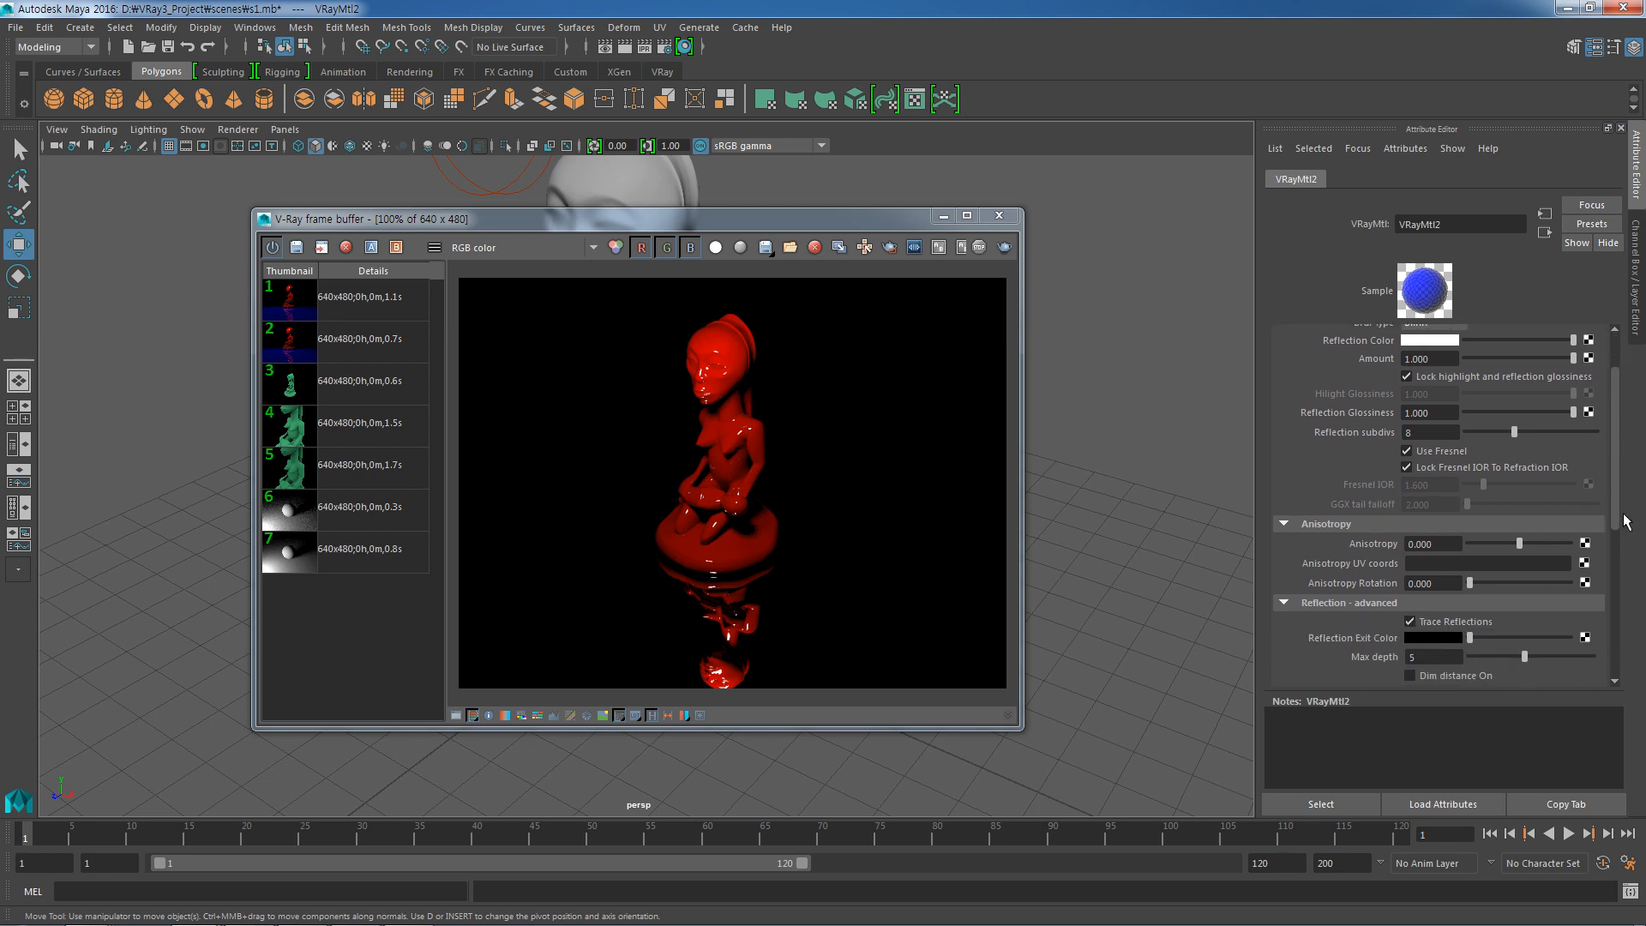
pyautogui.scroll(-8, 1623, 586)
pyautogui.scroll(-1, 1623, 586)
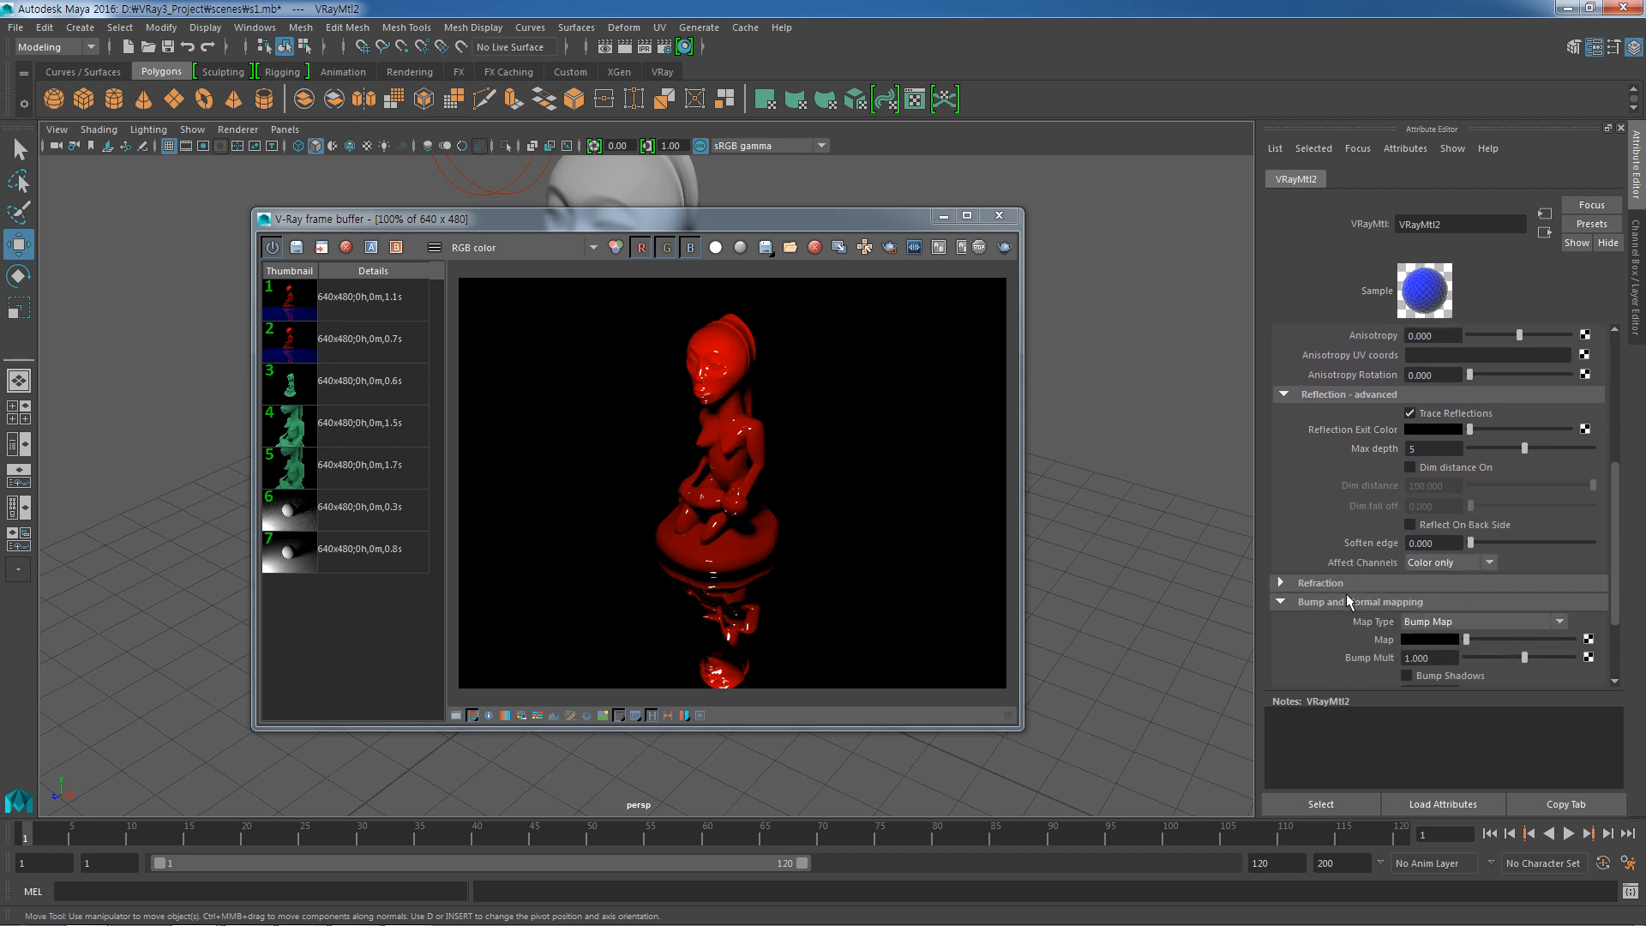
pyautogui.click(1285, 582)
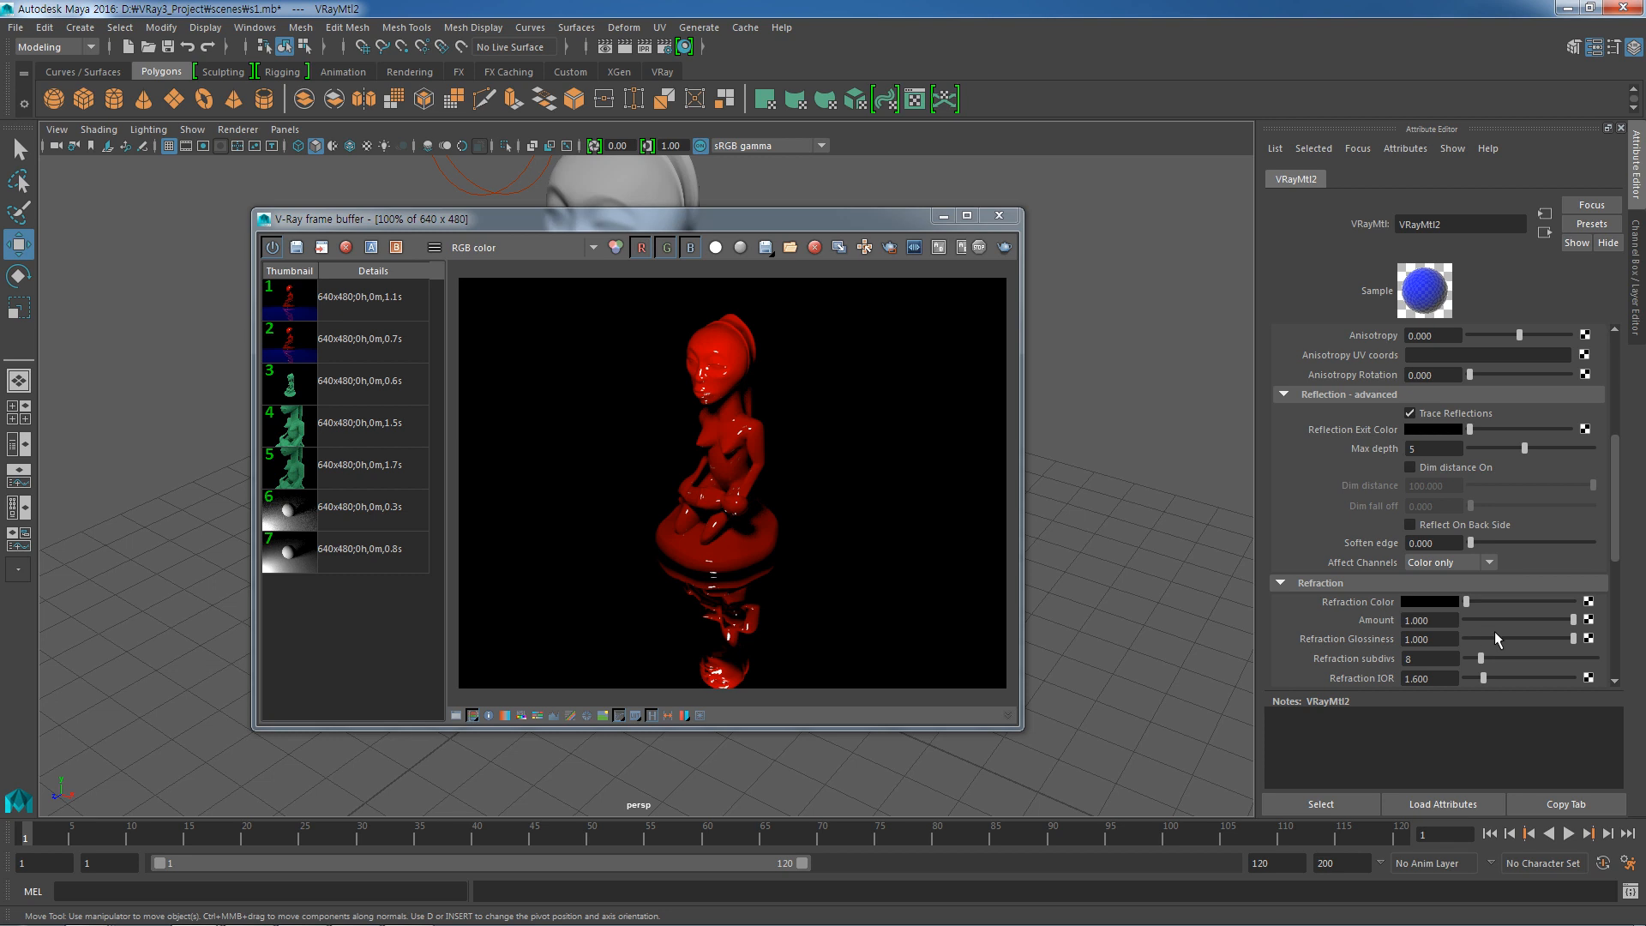
pyautogui.scroll(-3, 1619, 532)
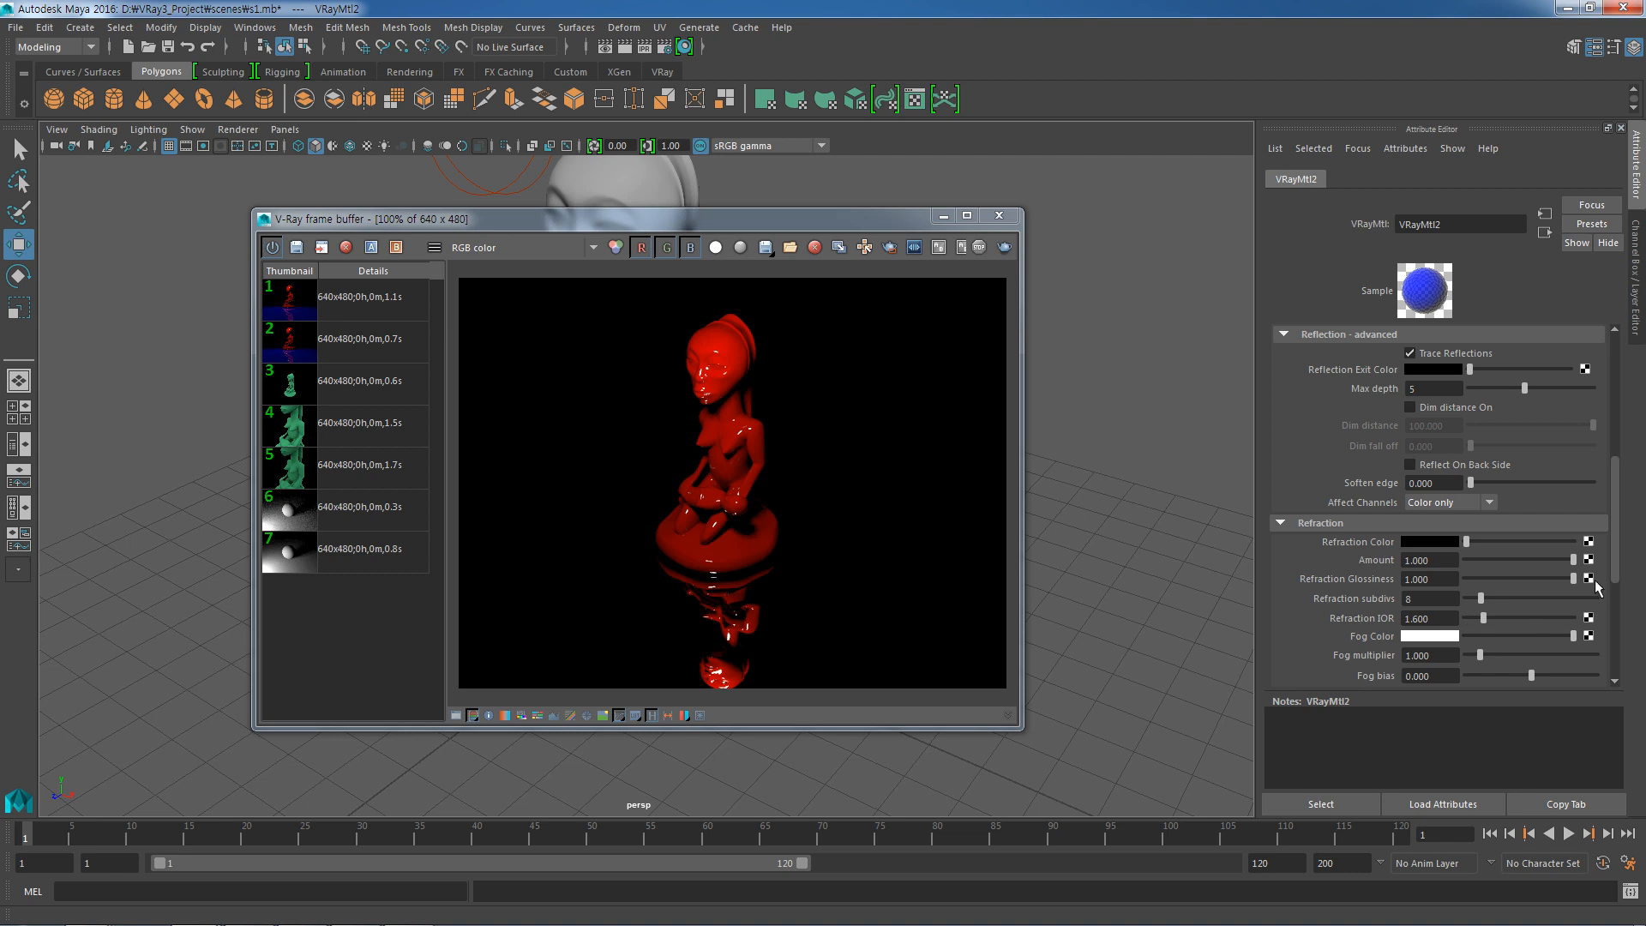
pyautogui.scroll(-1, 1618, 554)
pyautogui.moveTo(1617, 555); pyautogui.dragTo(1644, 467)
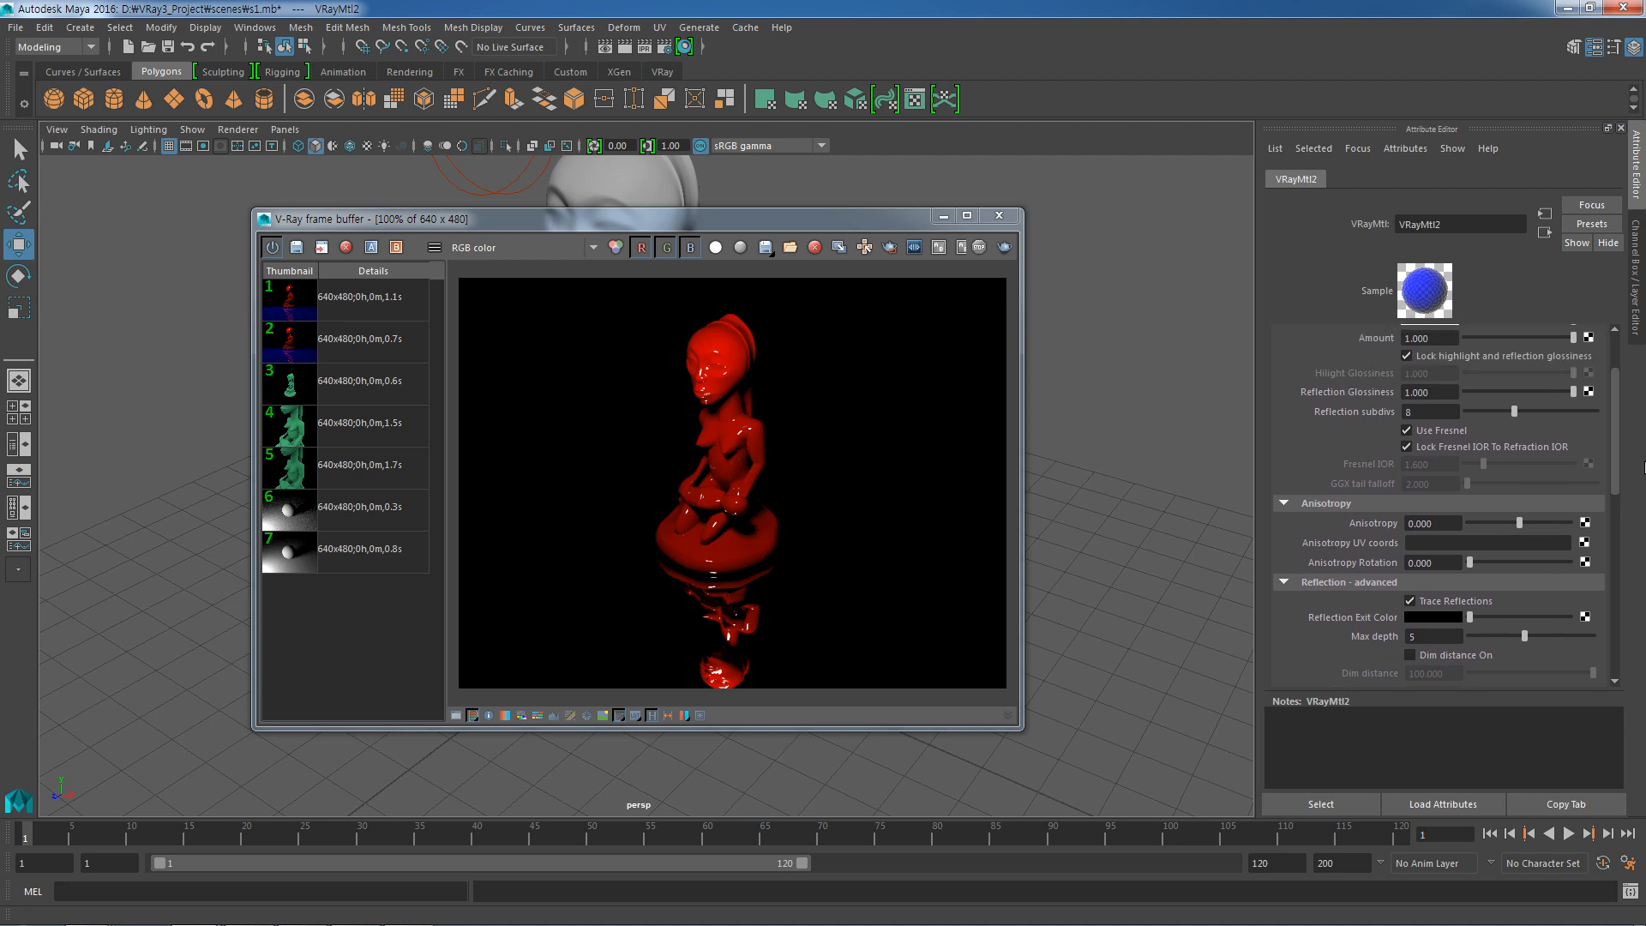
pyautogui.moveTo(1645, 467); pyautogui.dragTo(1645, 465)
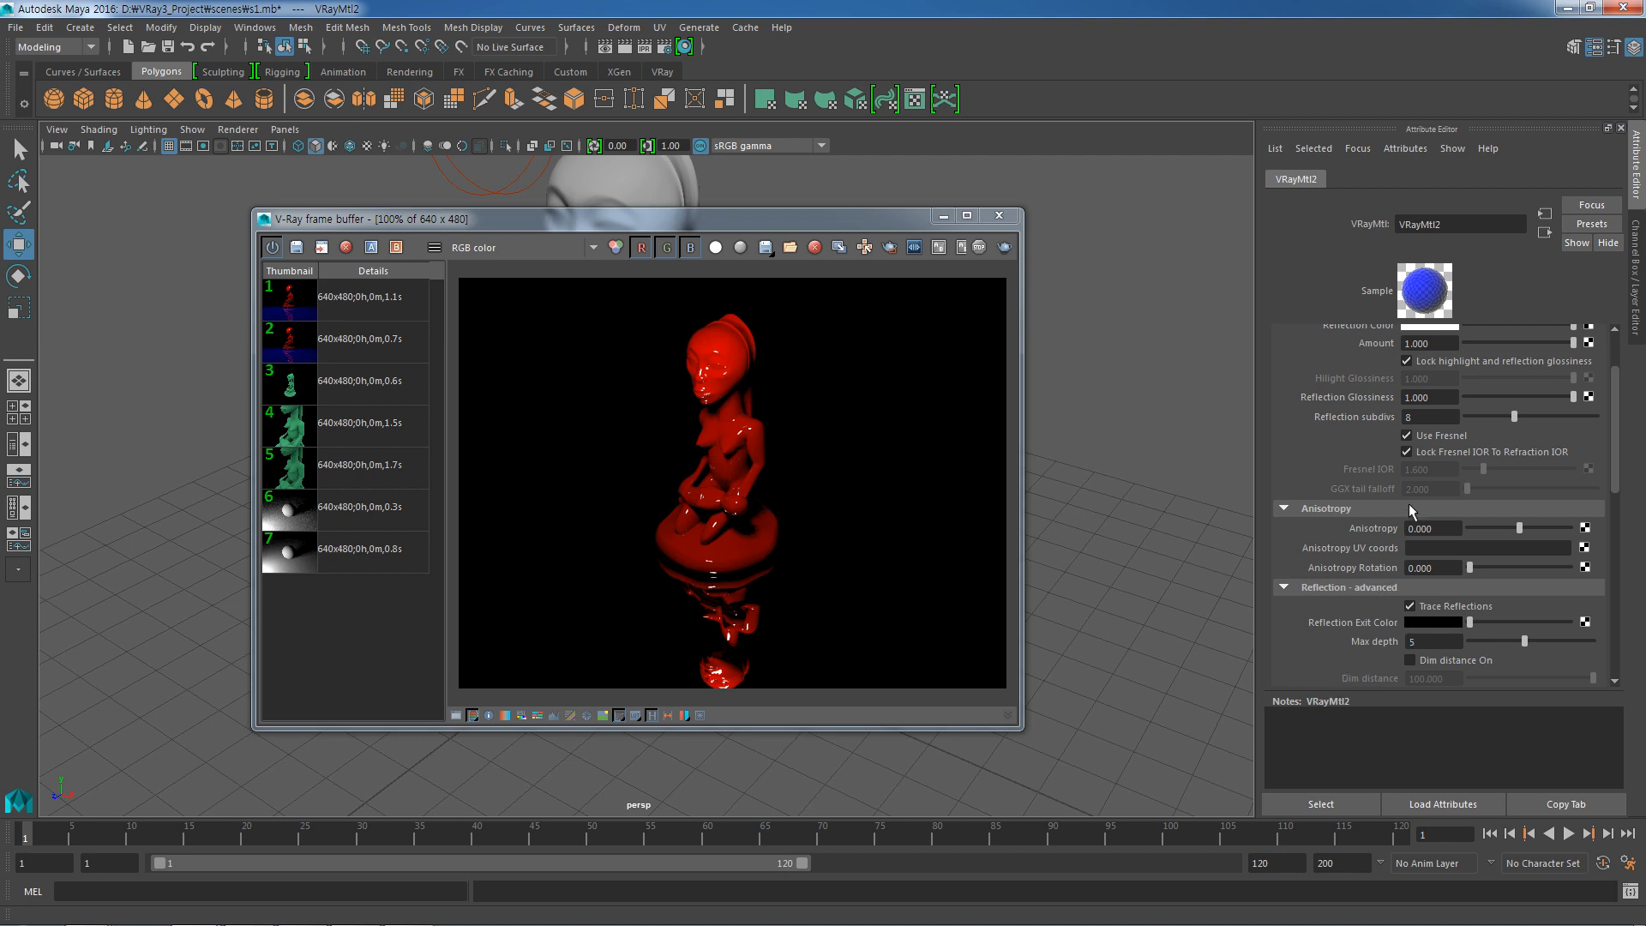
# Unlock VRayMtl2's Fresnel IOR from the Refraction IOR and render the statue.
pyautogui.click(1409, 452)
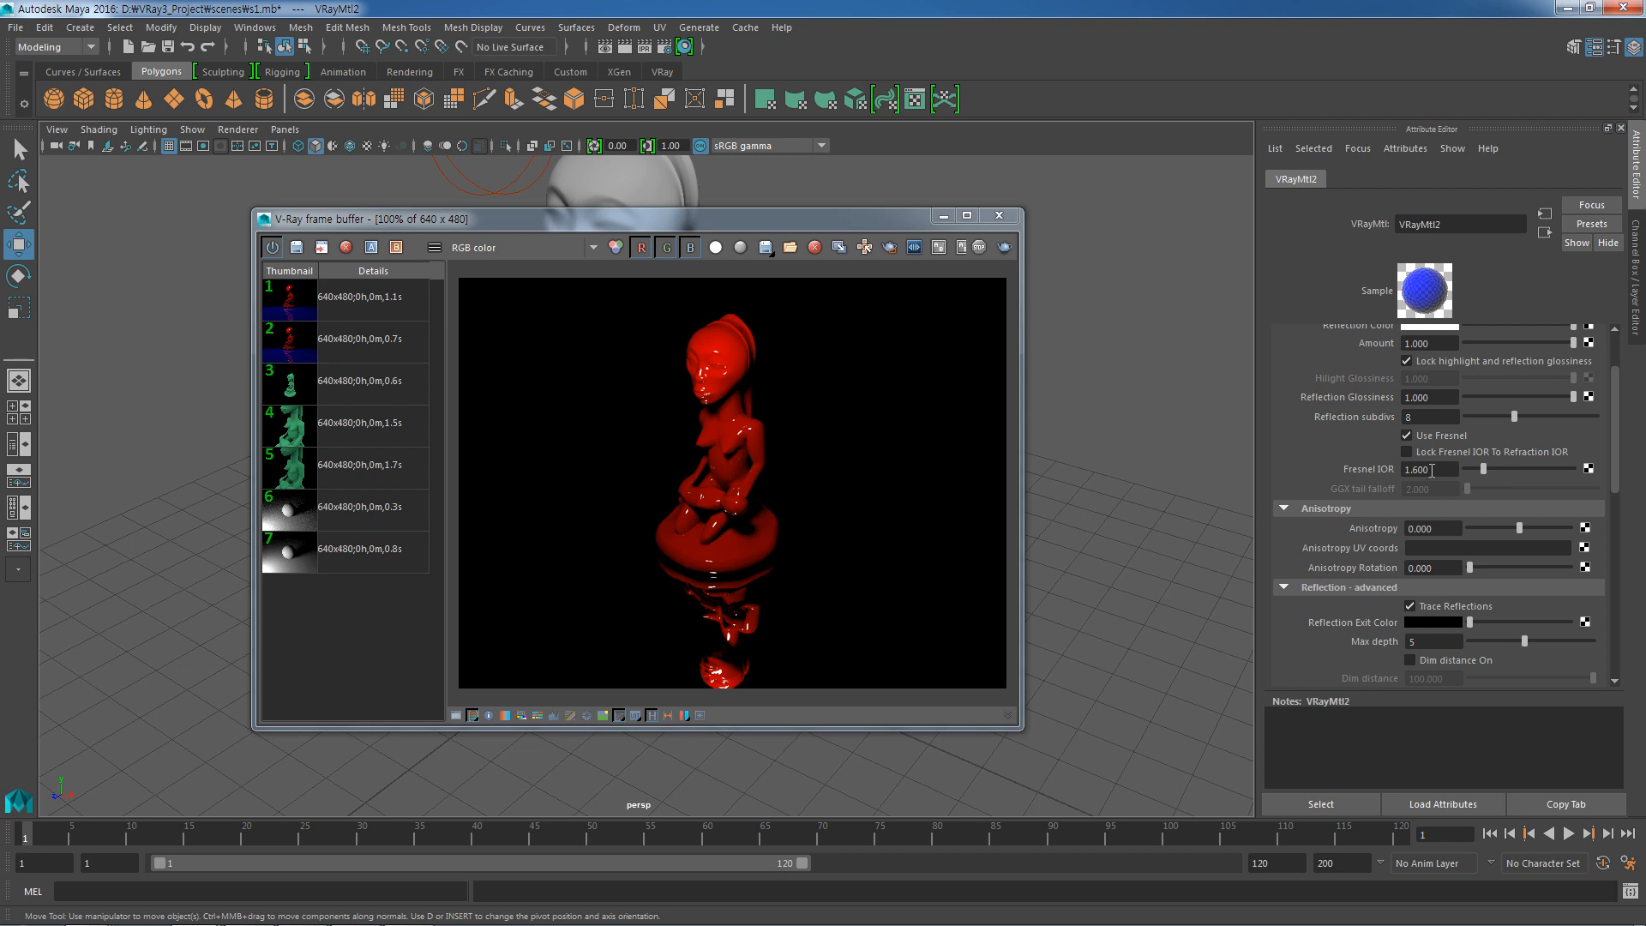
pyautogui.scroll(1, 1618, 477)
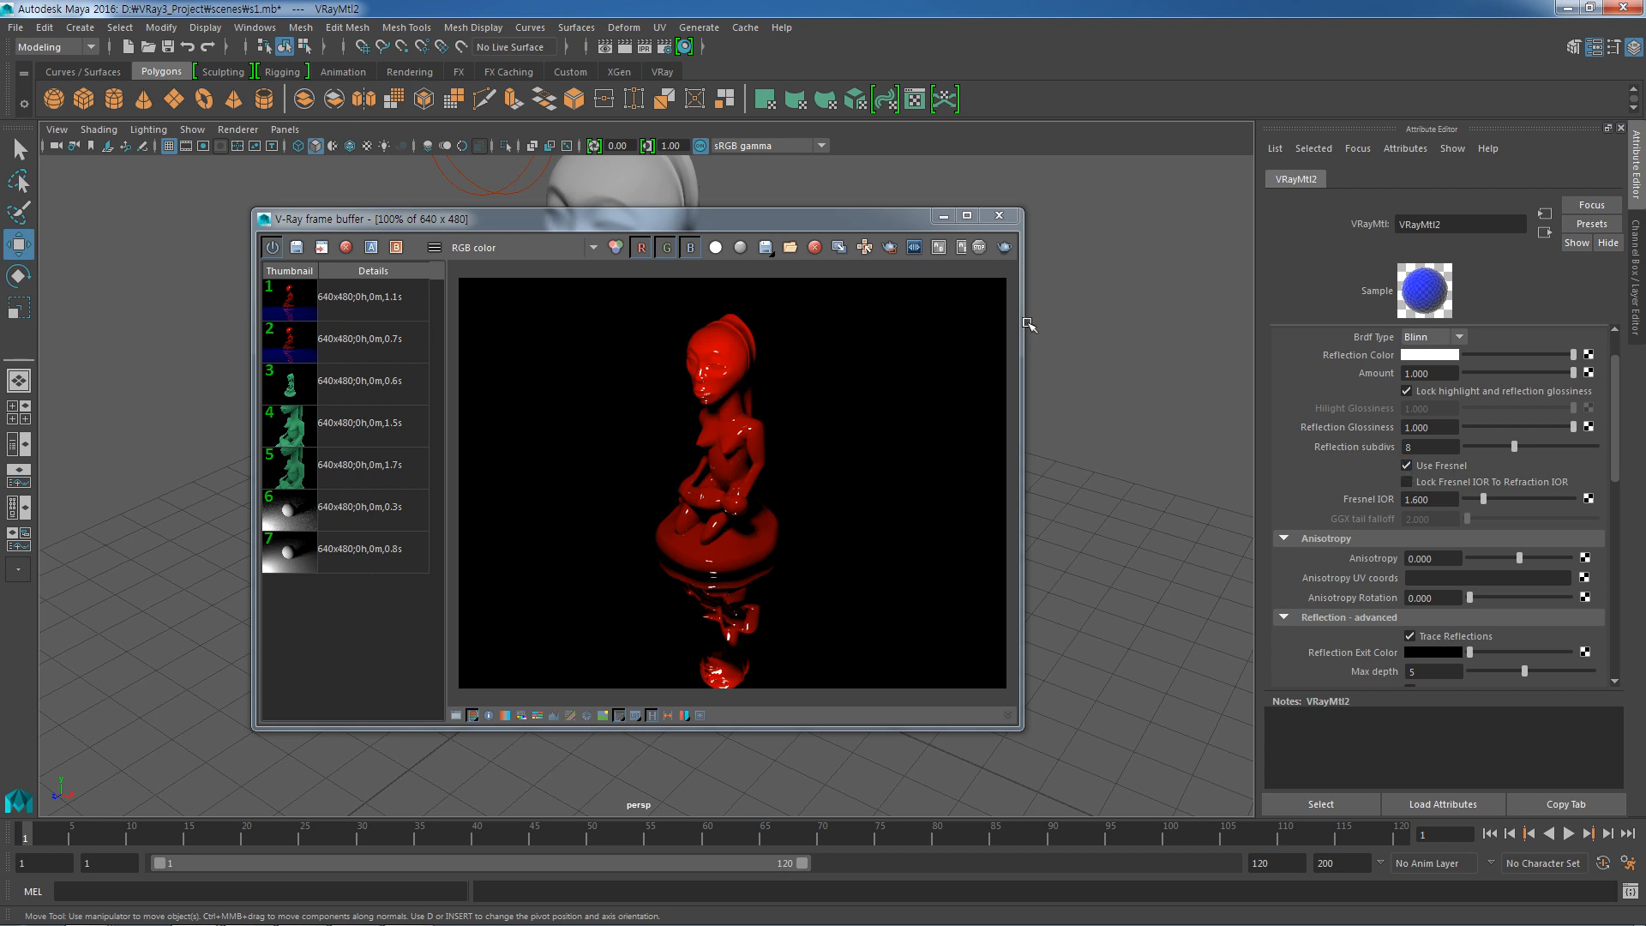
pyautogui.click(1010, 254)
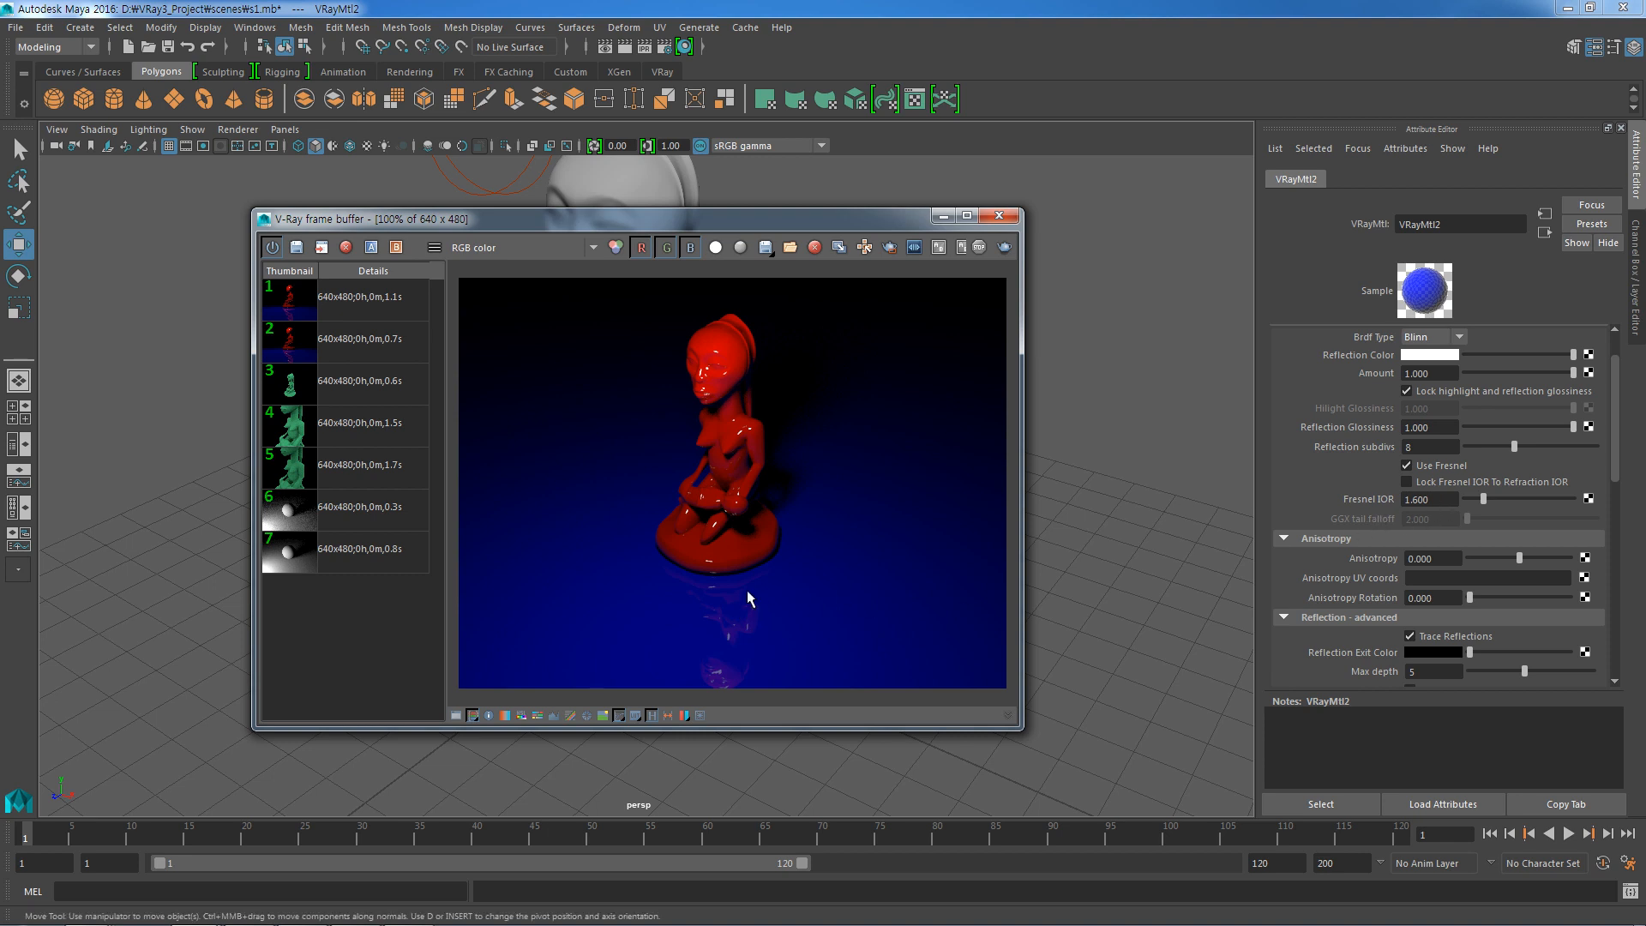
# Compare the floor reflection by rendering with Use Fresnel off and again with it turned back on.
pyautogui.click(1406, 466)
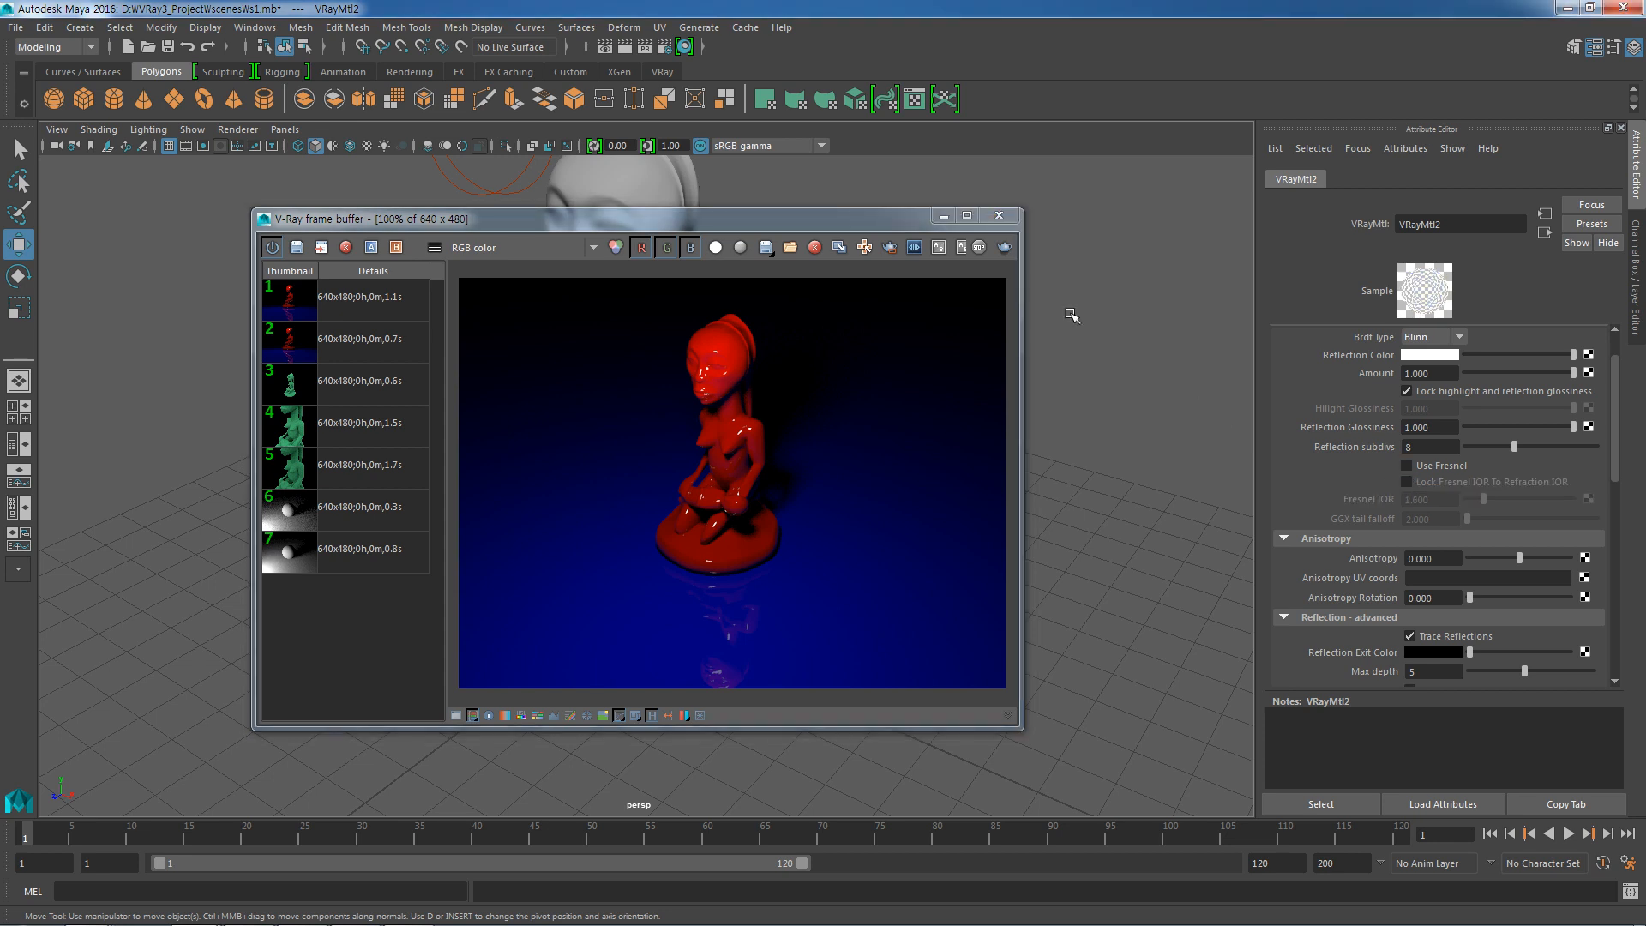
pyautogui.click(1005, 248)
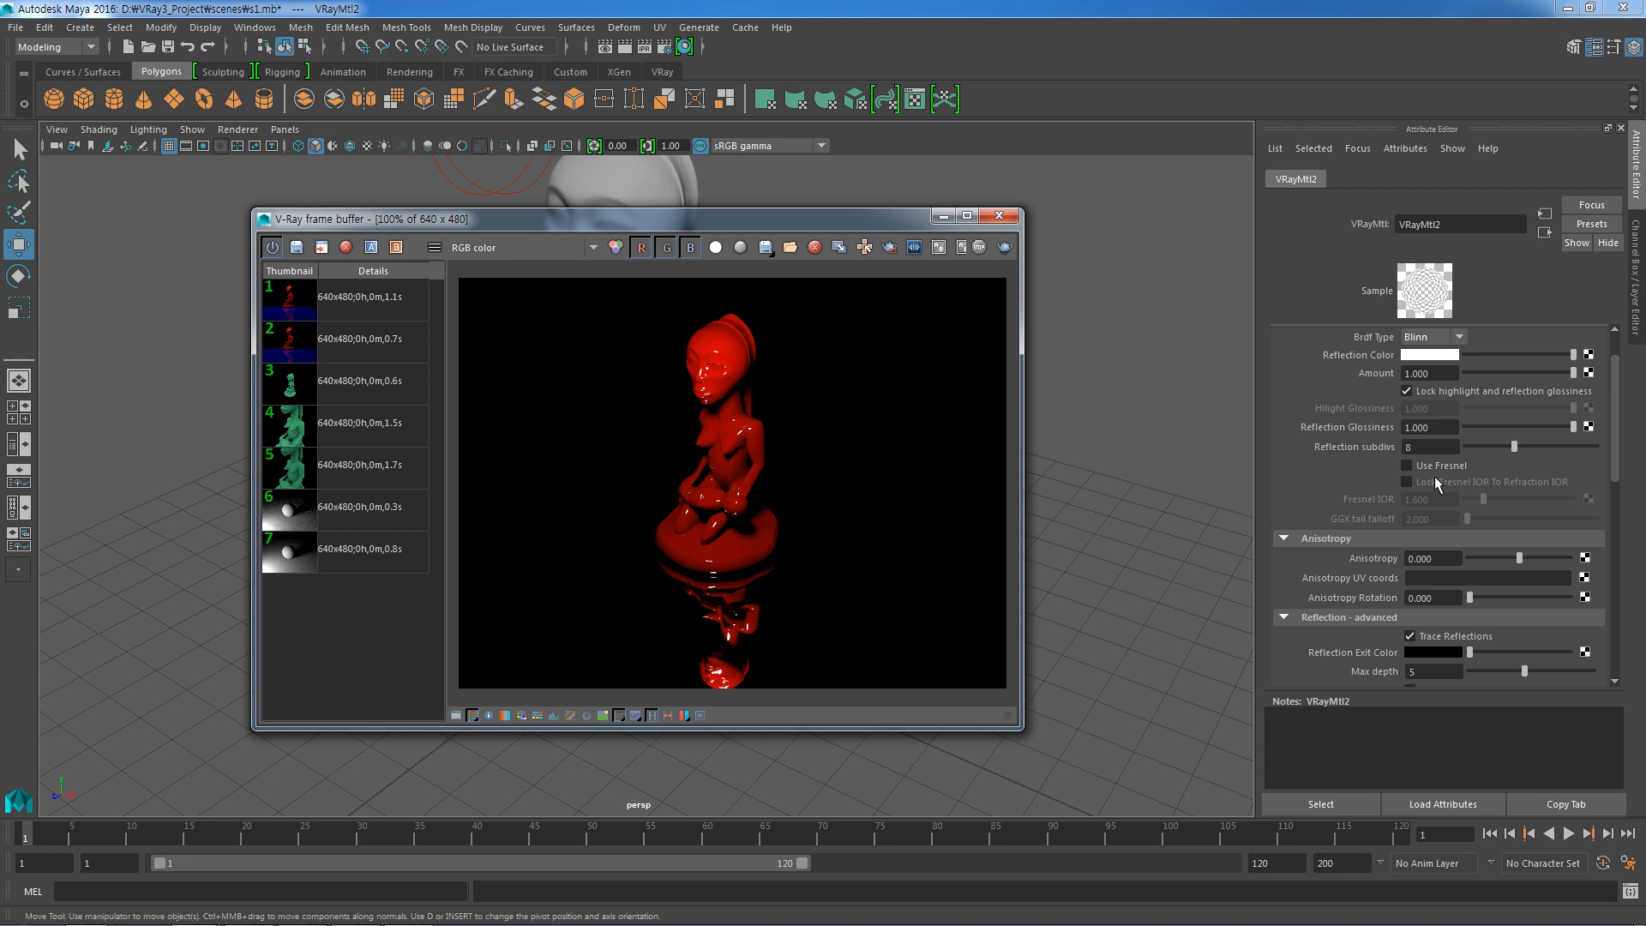
pyautogui.click(1406, 466)
pyautogui.click(1004, 248)
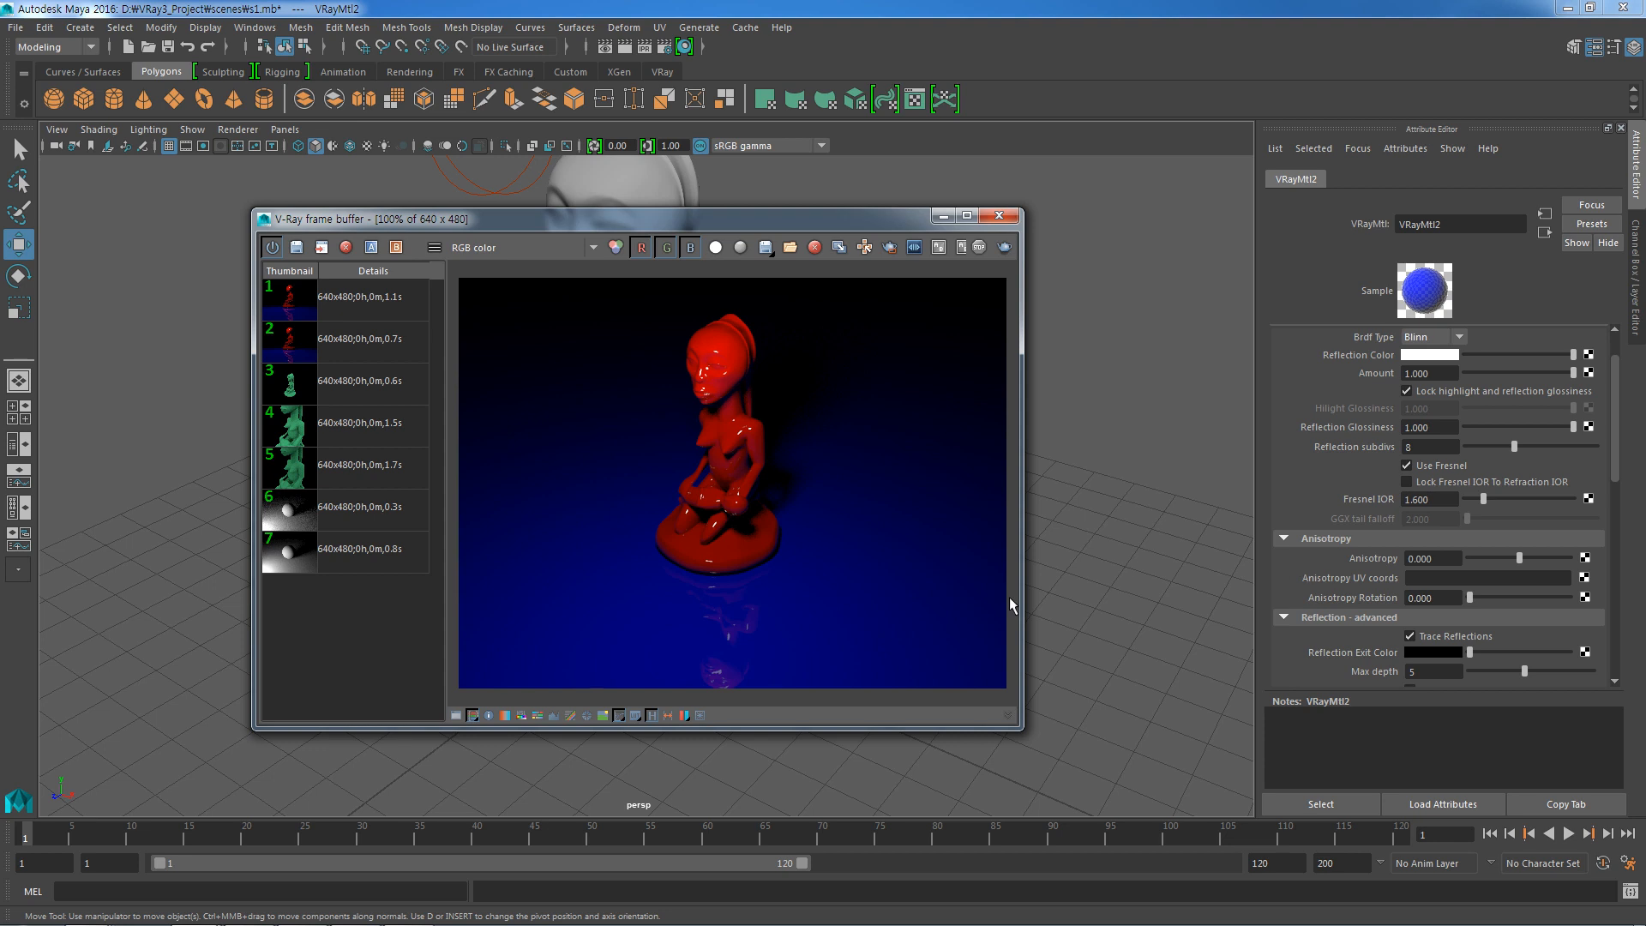
# Set VRayMtl2's Fresnel IOR to 6 and store the existing render in the frame buffer history.
pyautogui.click(1425, 500)
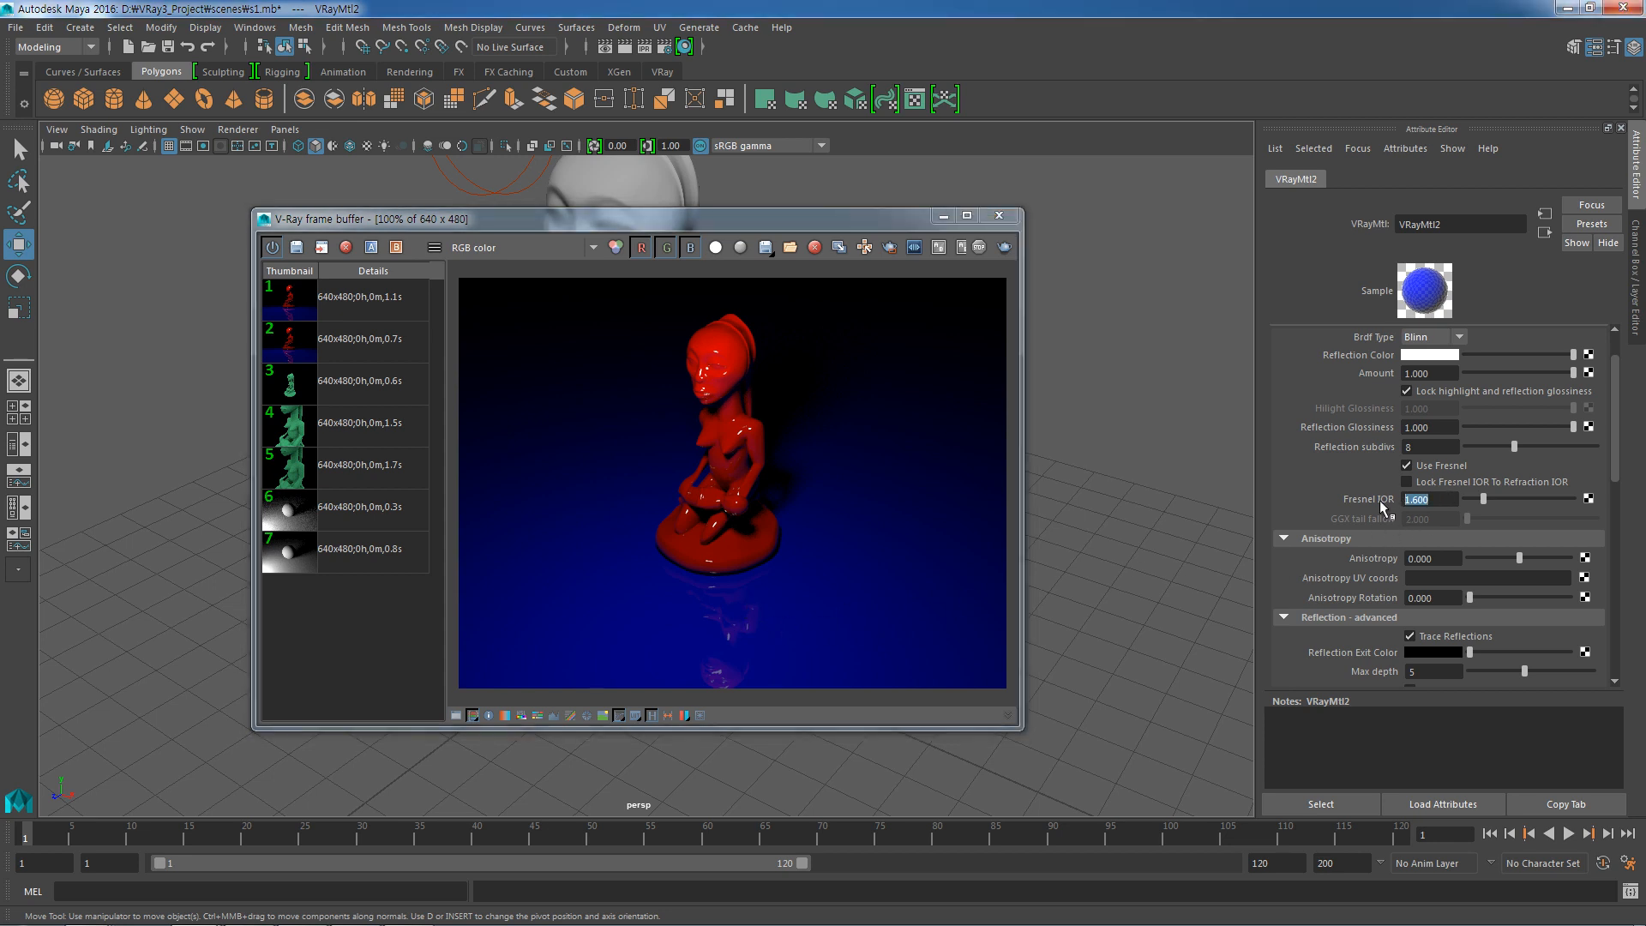
pyautogui.write('6')
pyautogui.press('Return')
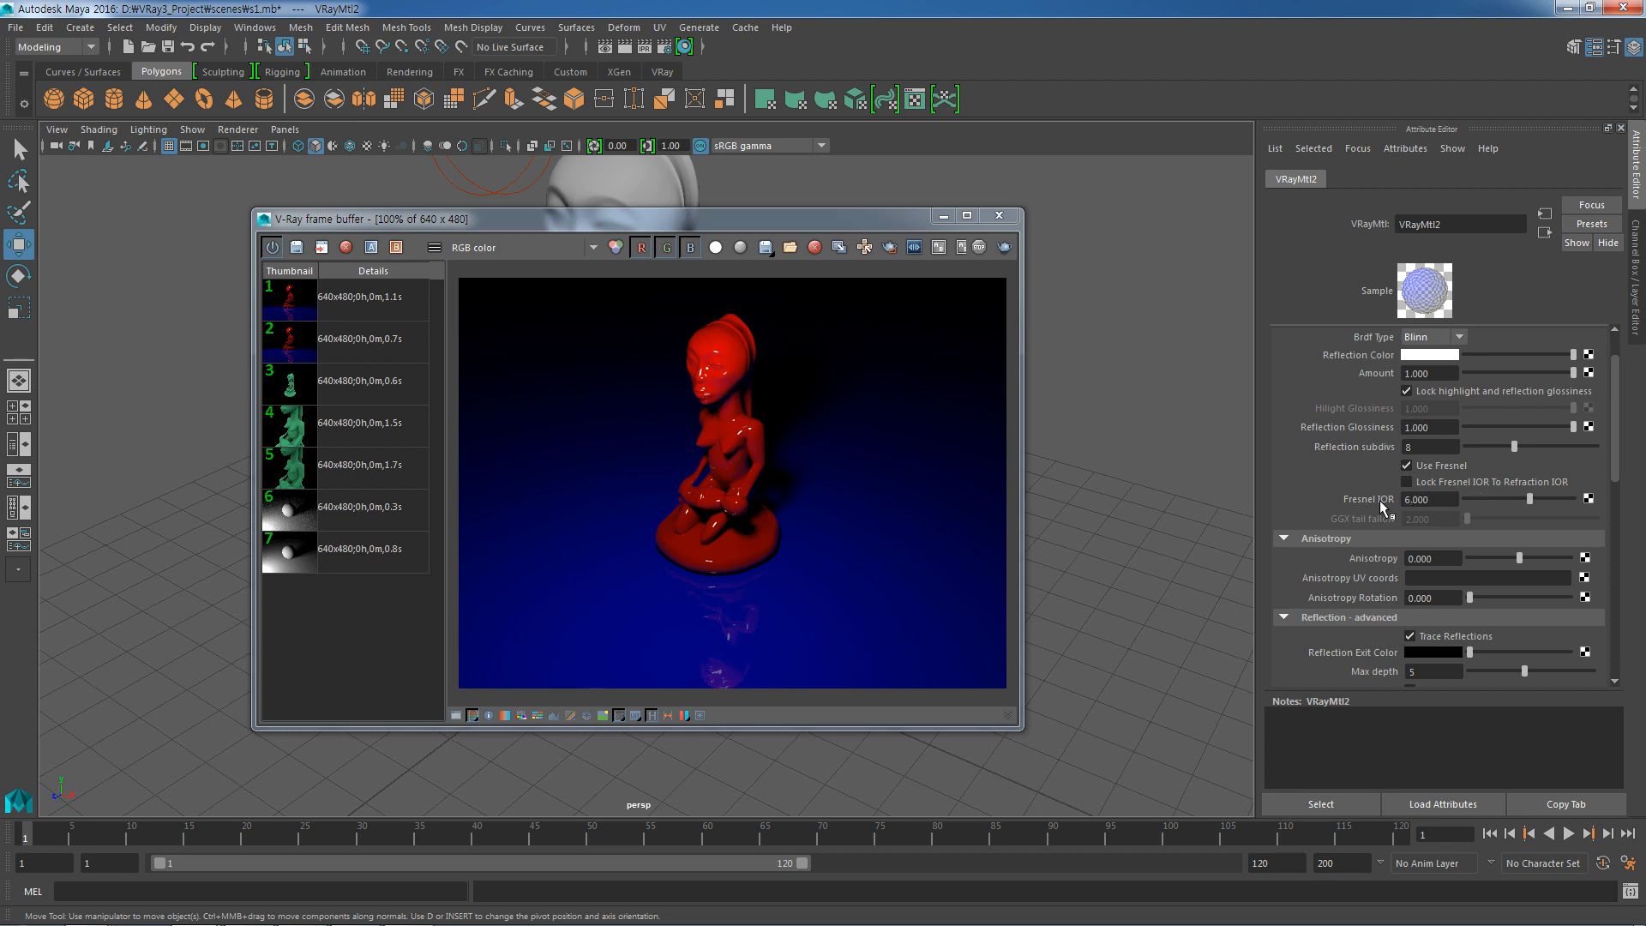
pyautogui.click(298, 248)
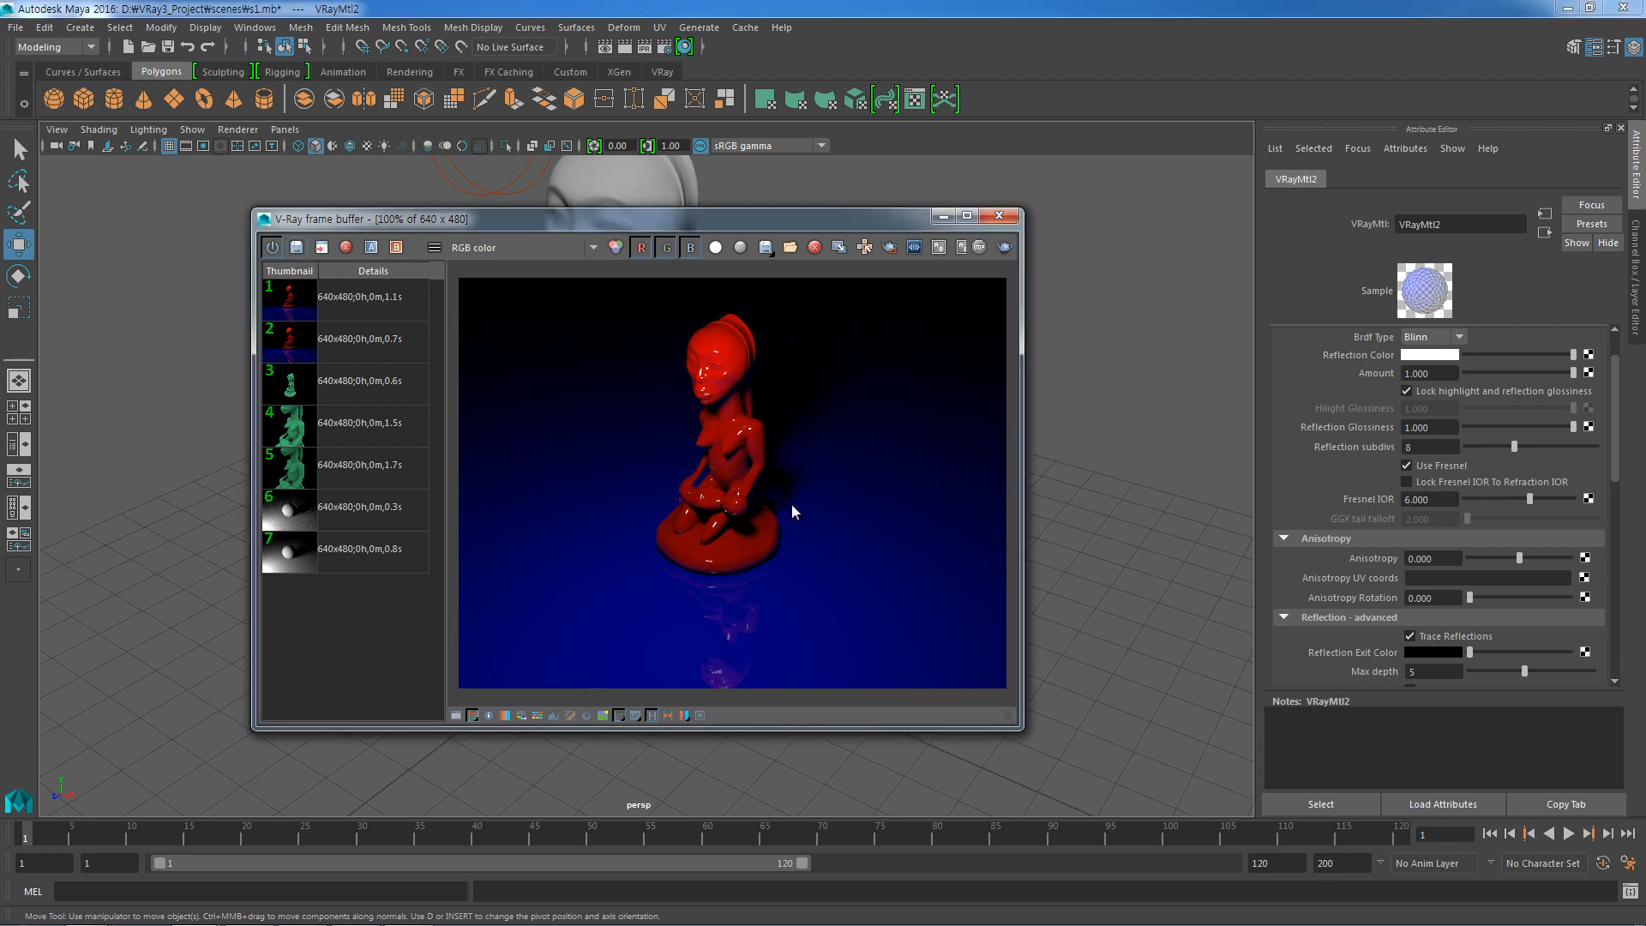
# Render with the raised Fresnel IOR, save the result to the history, and compare it with the previous stored render.
pyautogui.click(1004, 248)
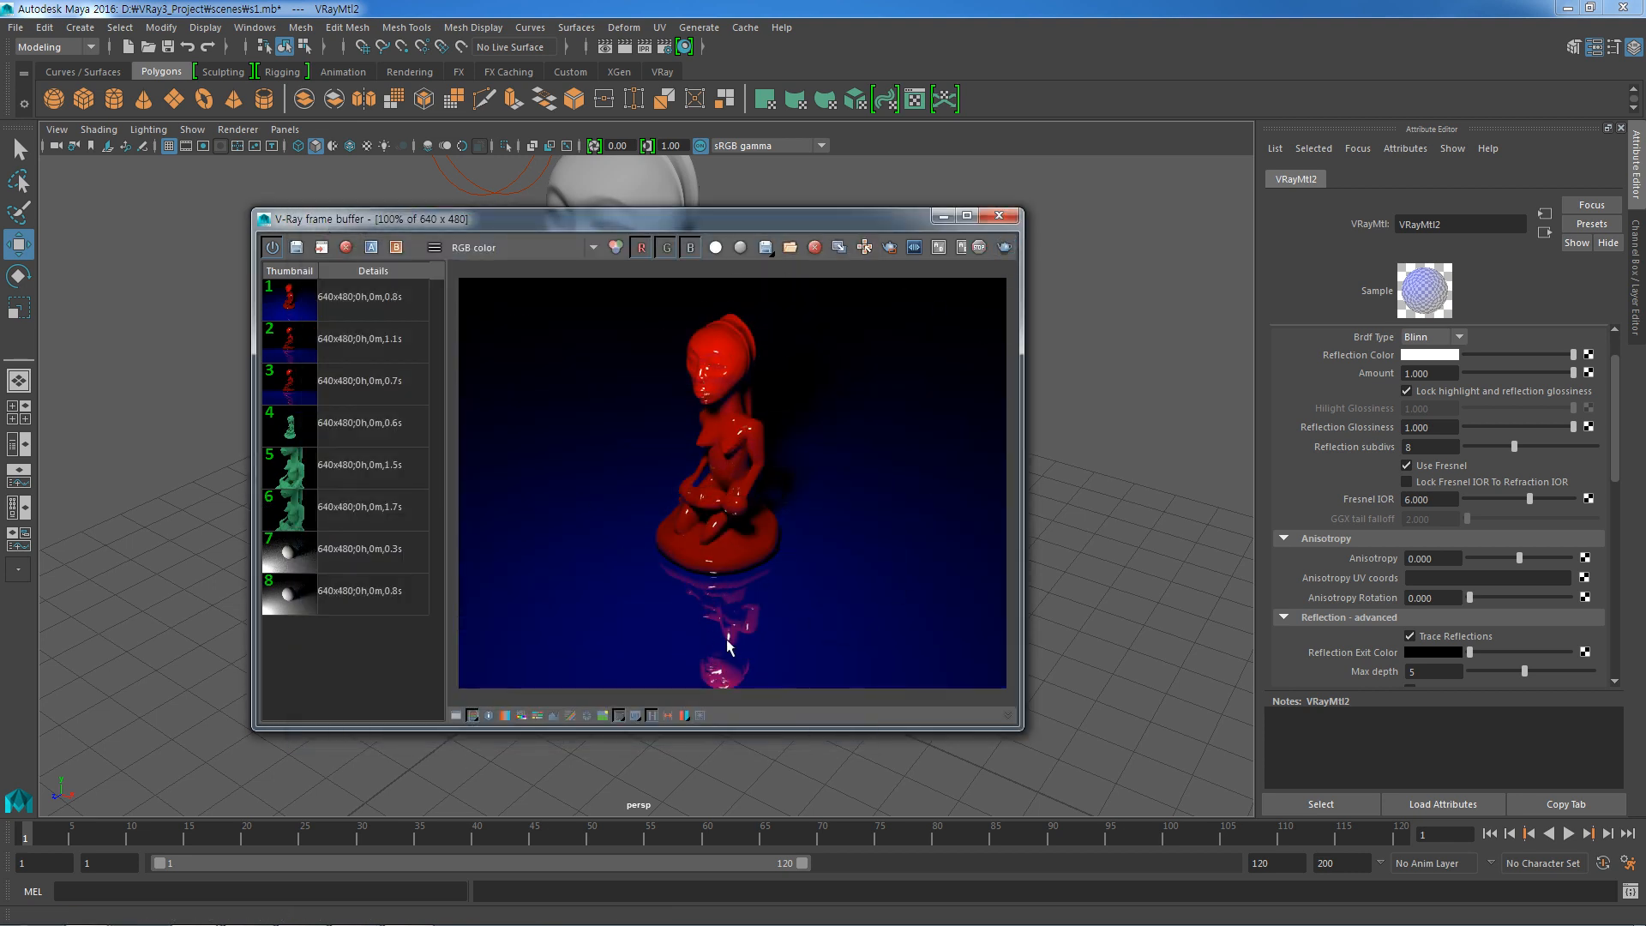
pyautogui.click(298, 249)
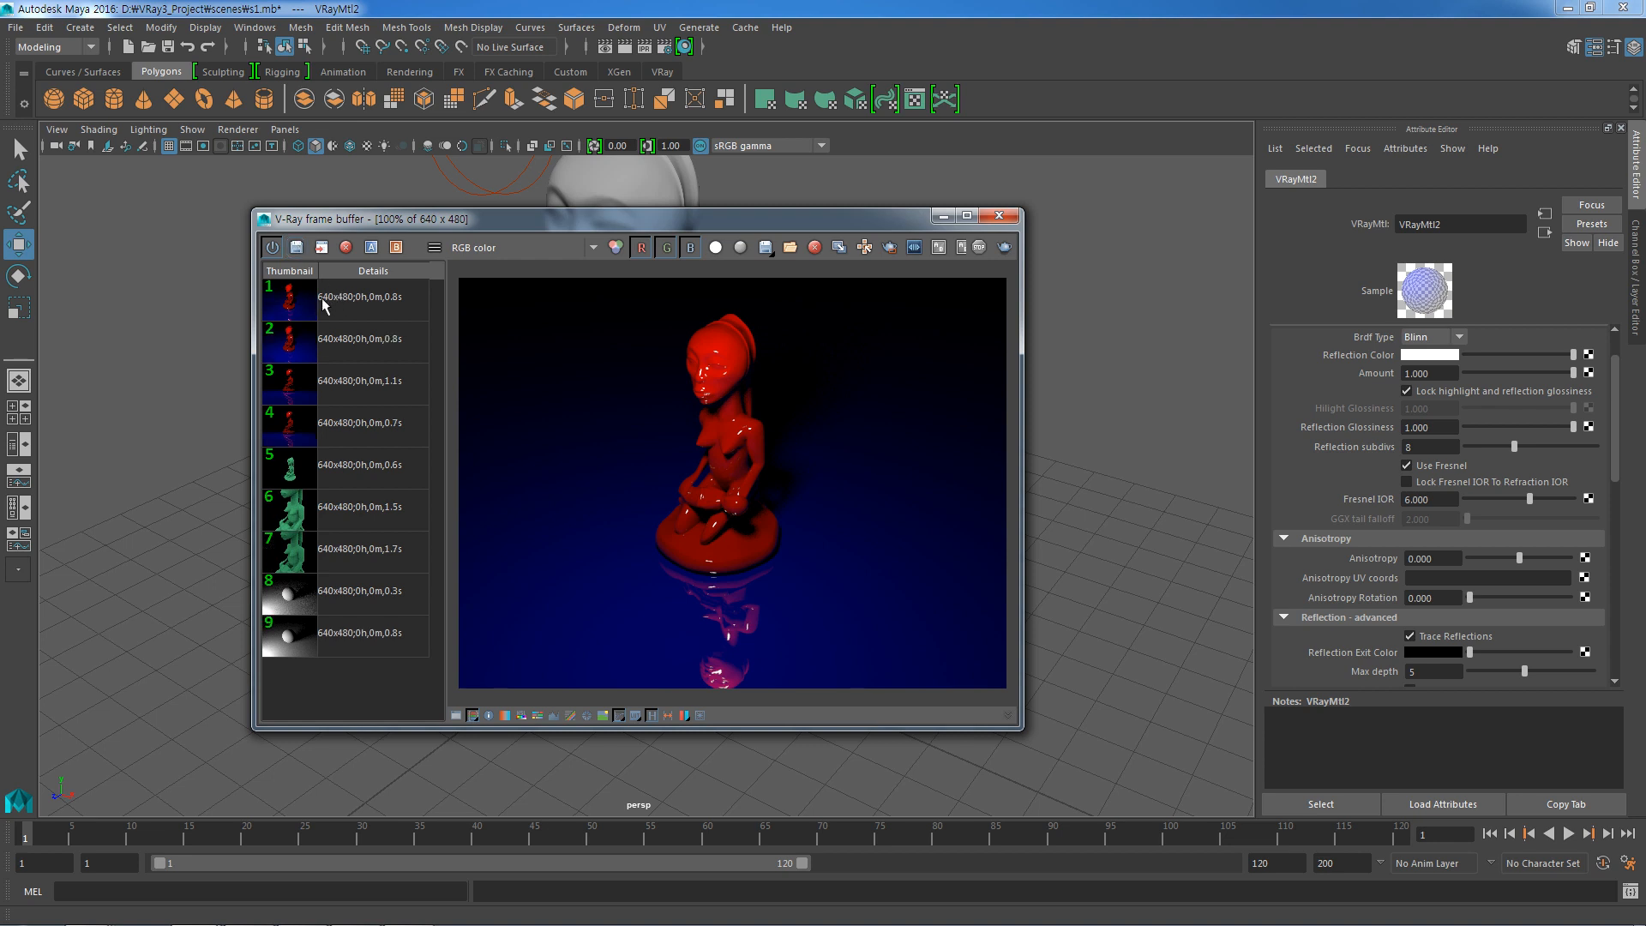
pyautogui.click(298, 303)
pyautogui.click(302, 345)
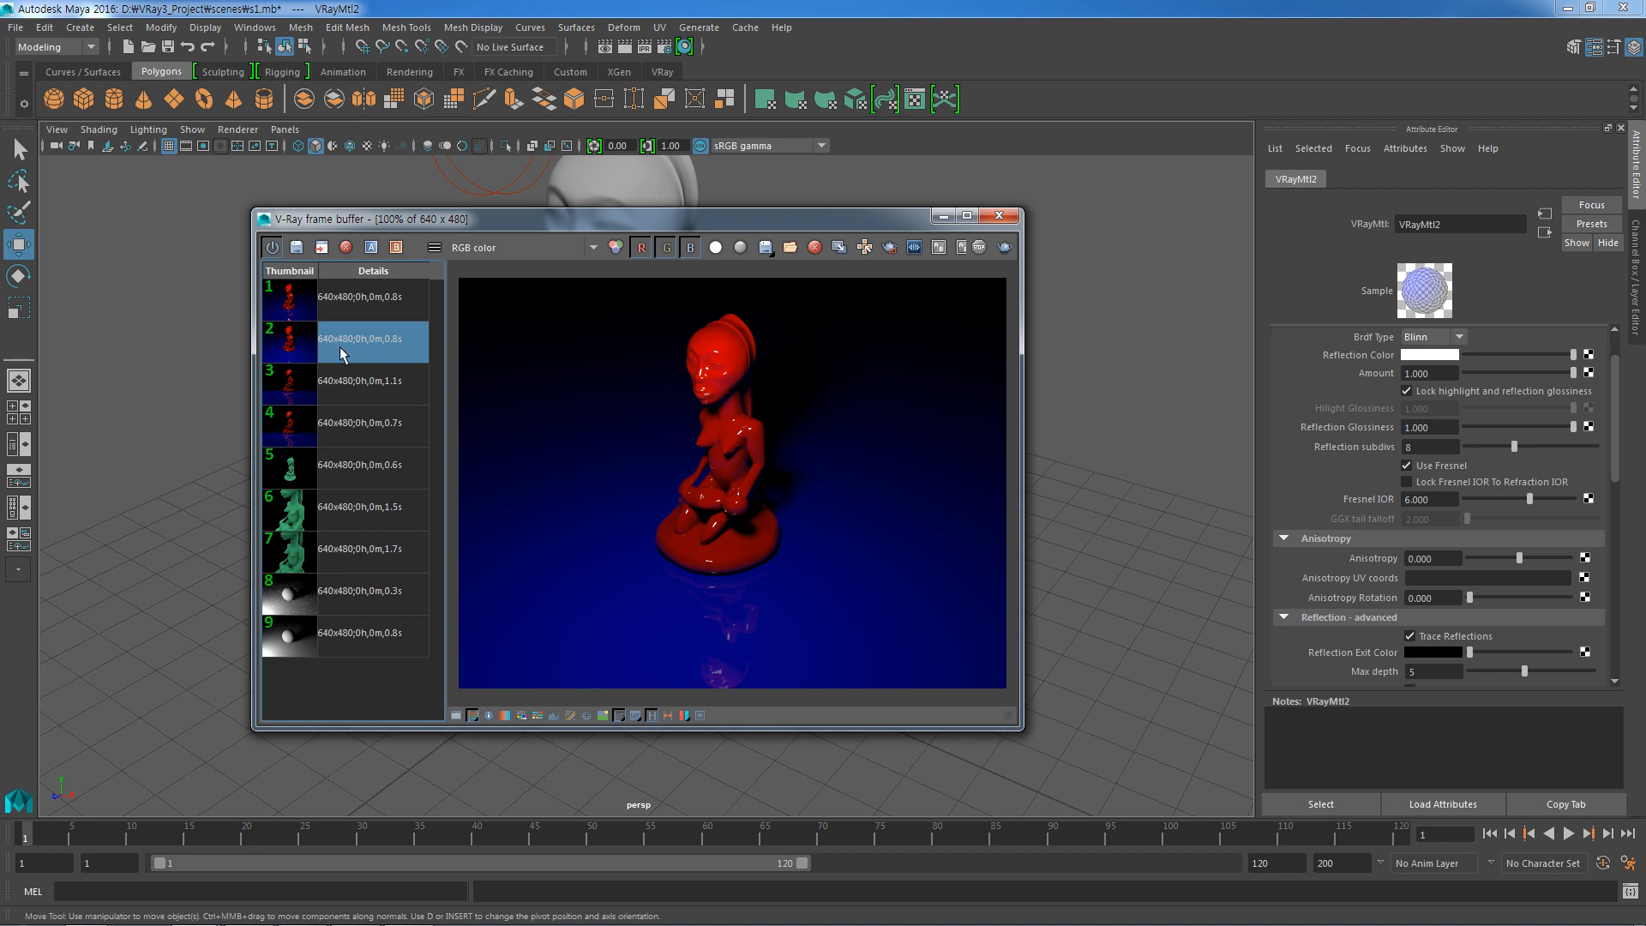
pyautogui.click(288, 306)
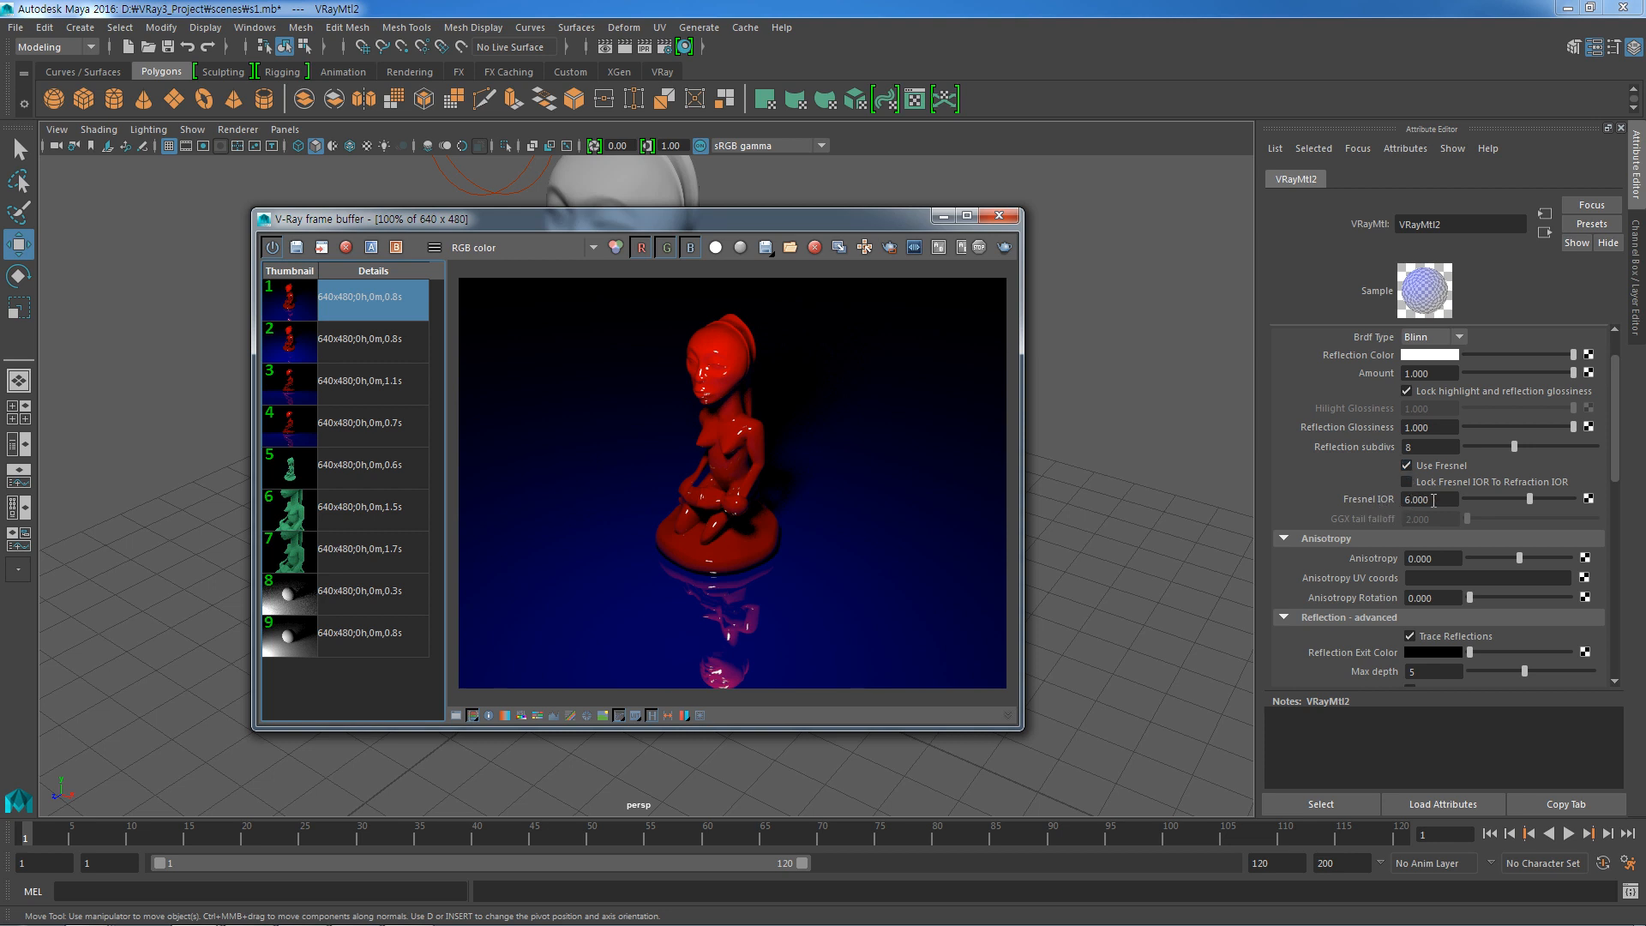
# Lock VRayMtl2's Fresnel IOR to the Refraction IOR again.
pyautogui.click(1406, 482)
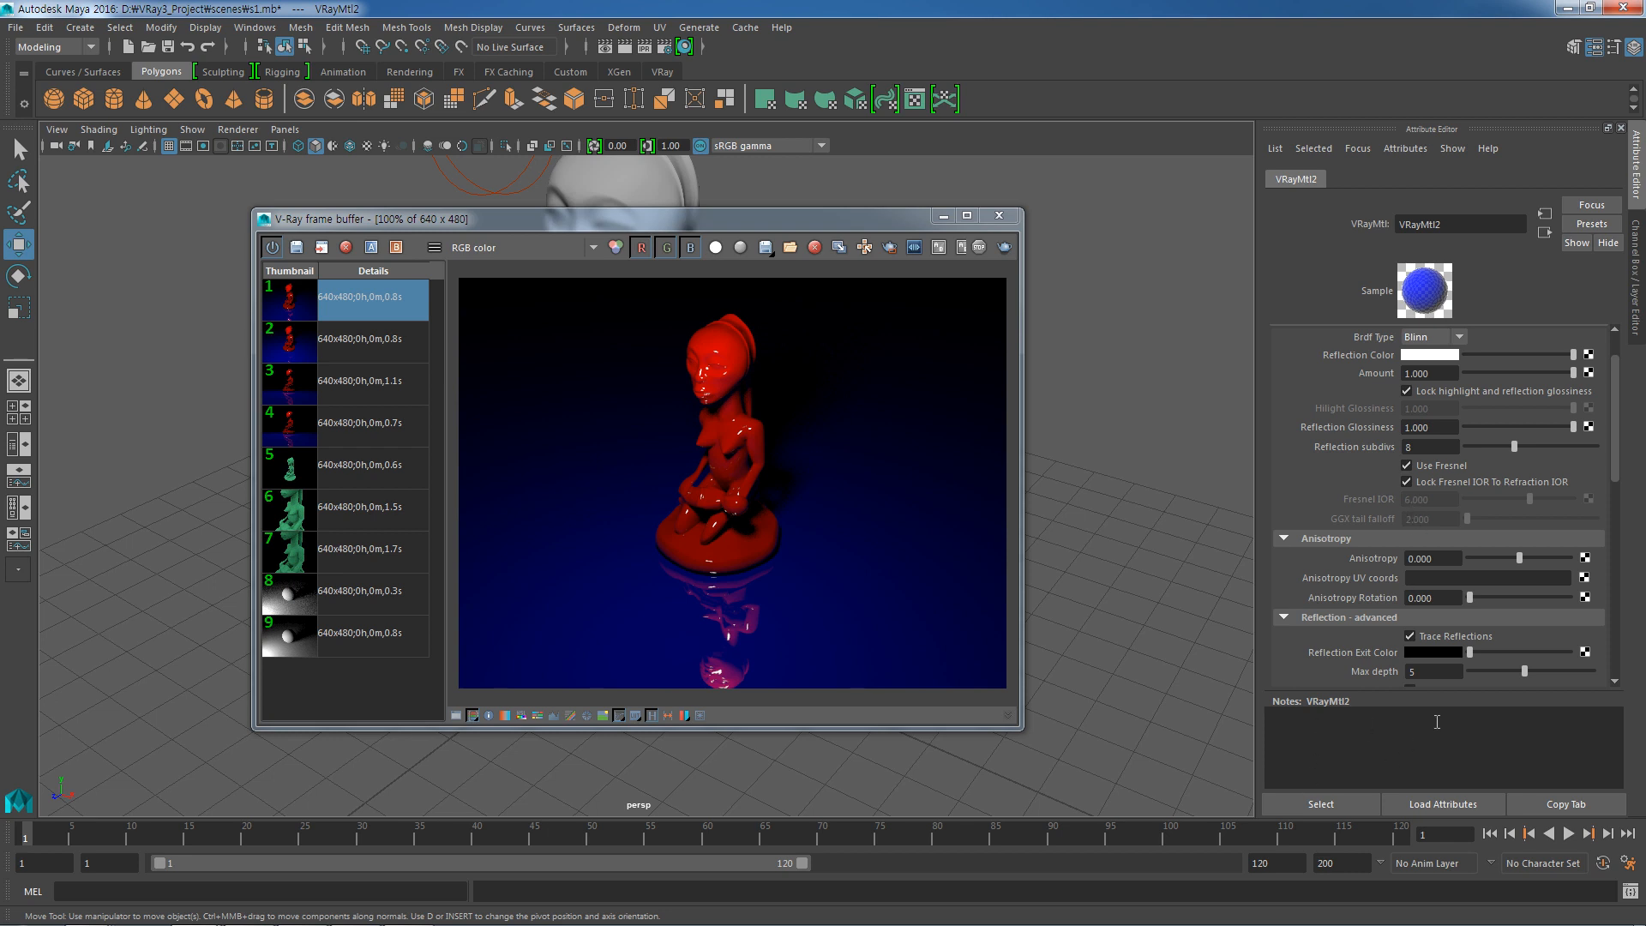
pyautogui.click(1428, 484)
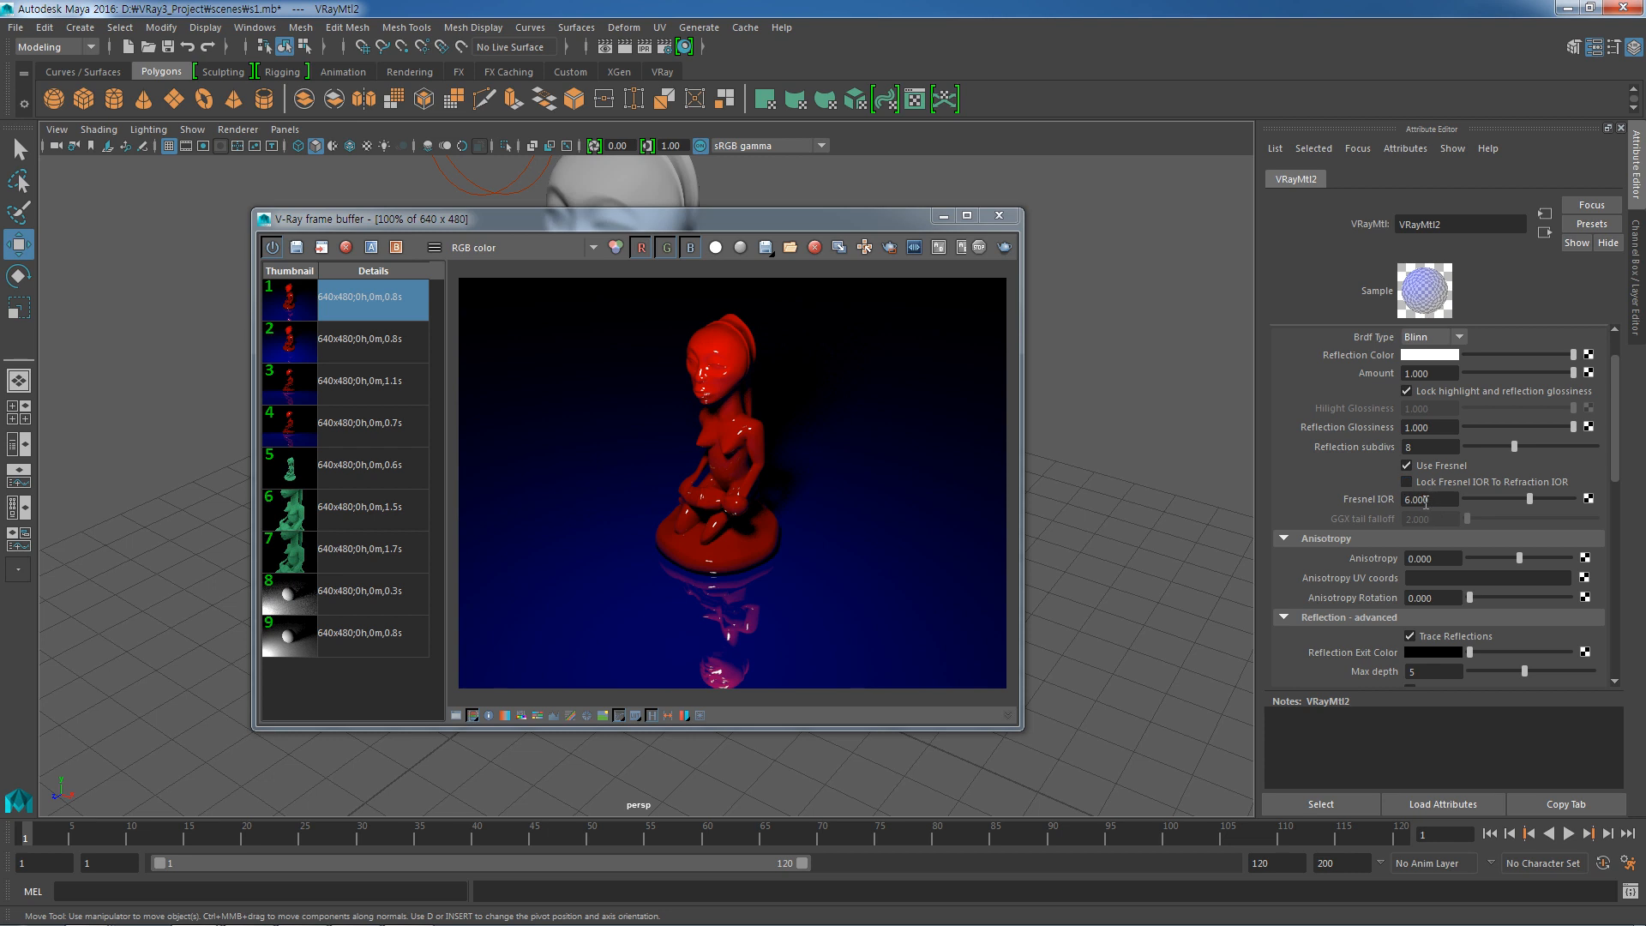
pyautogui.click(1414, 483)
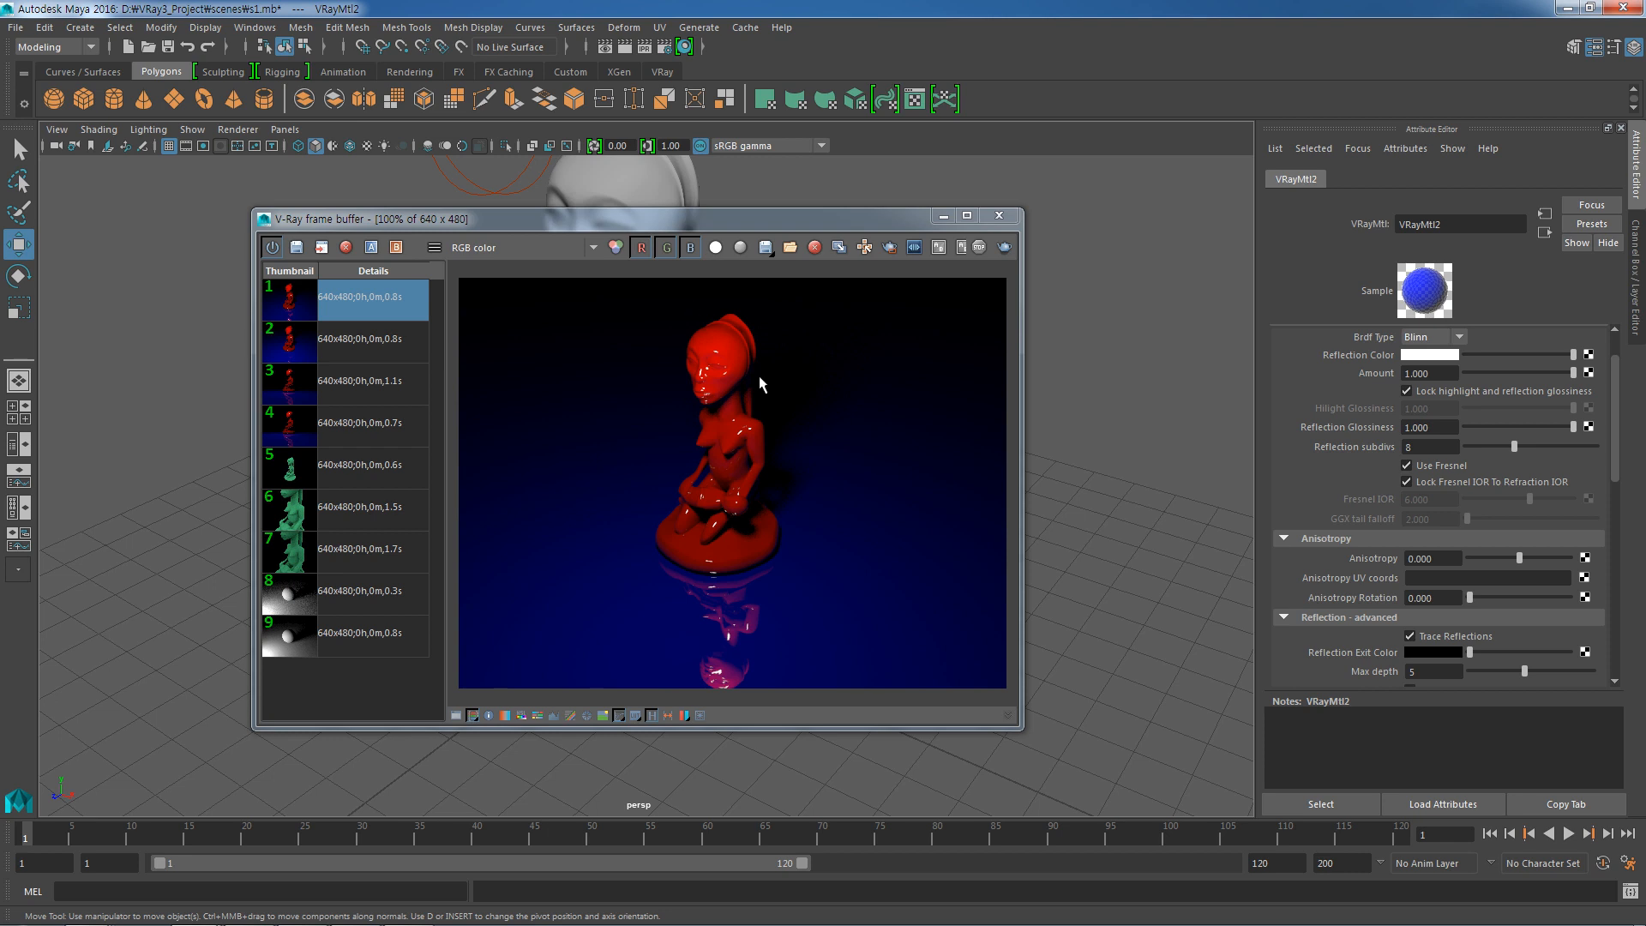
# Frame the statue's head closely in the perspective view and render the close-up.
pyautogui.moveTo(884, 225); pyautogui.dragTo(638, 233)
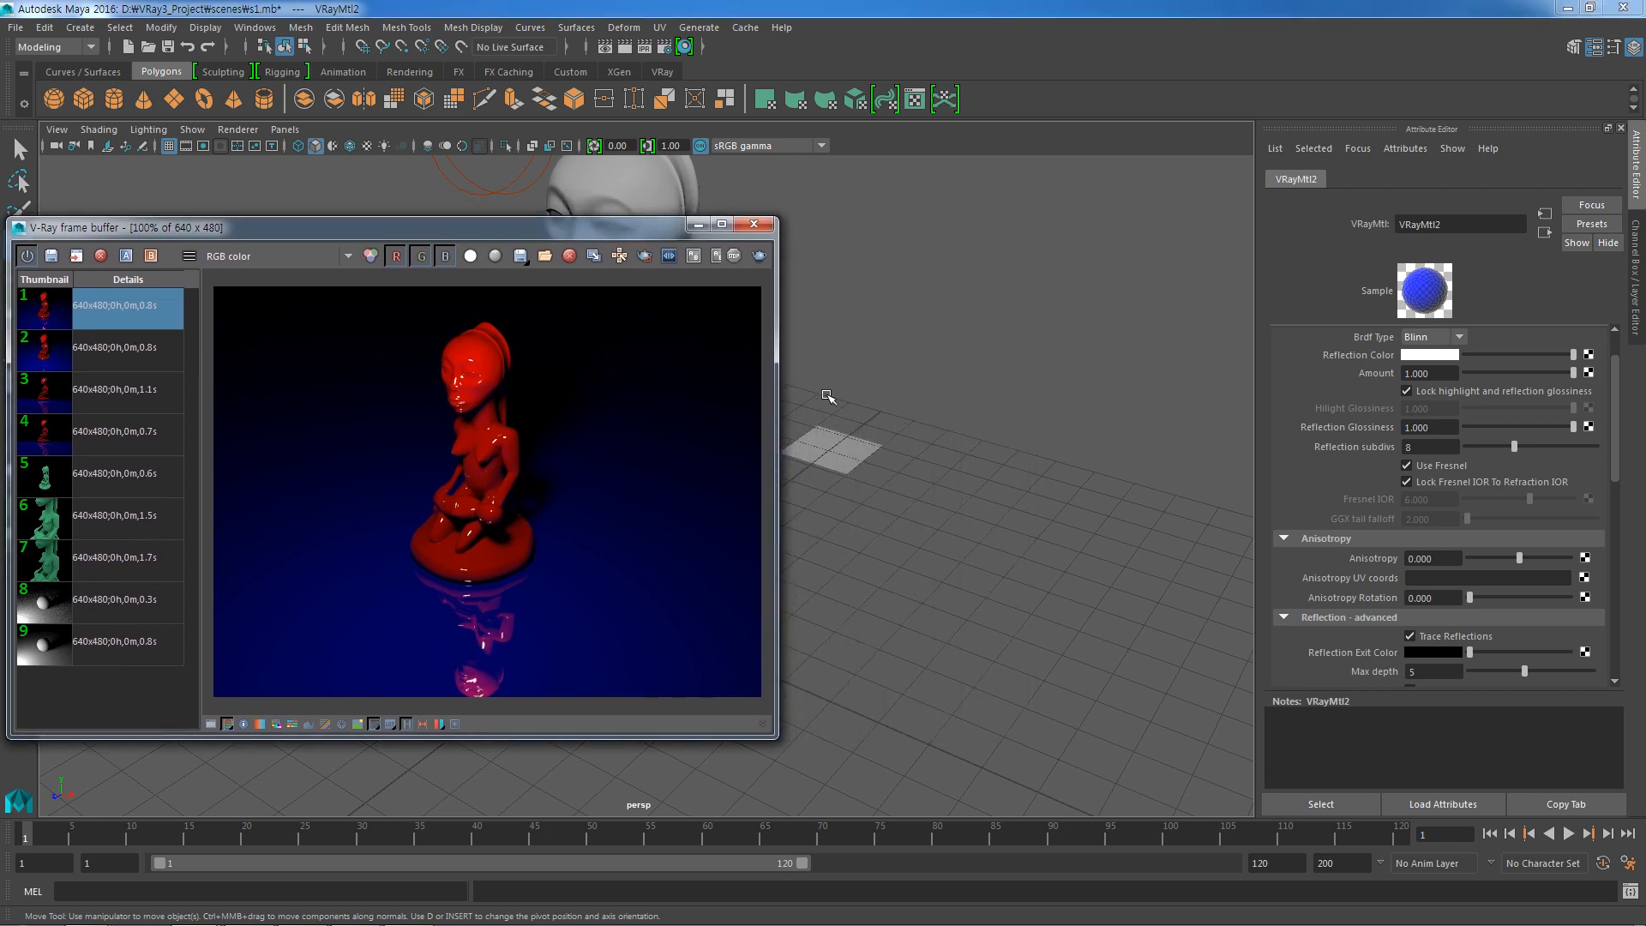
pyautogui.scroll(2, 824, 369)
pyautogui.keyDown('alt'); pyautogui.moveTo(849, 360); pyautogui.dragTo(891, 567, button='middle'); pyautogui.keyUp('alt')
pyautogui.scroll(2, 877, 507)
pyautogui.scroll(1, 877, 506)
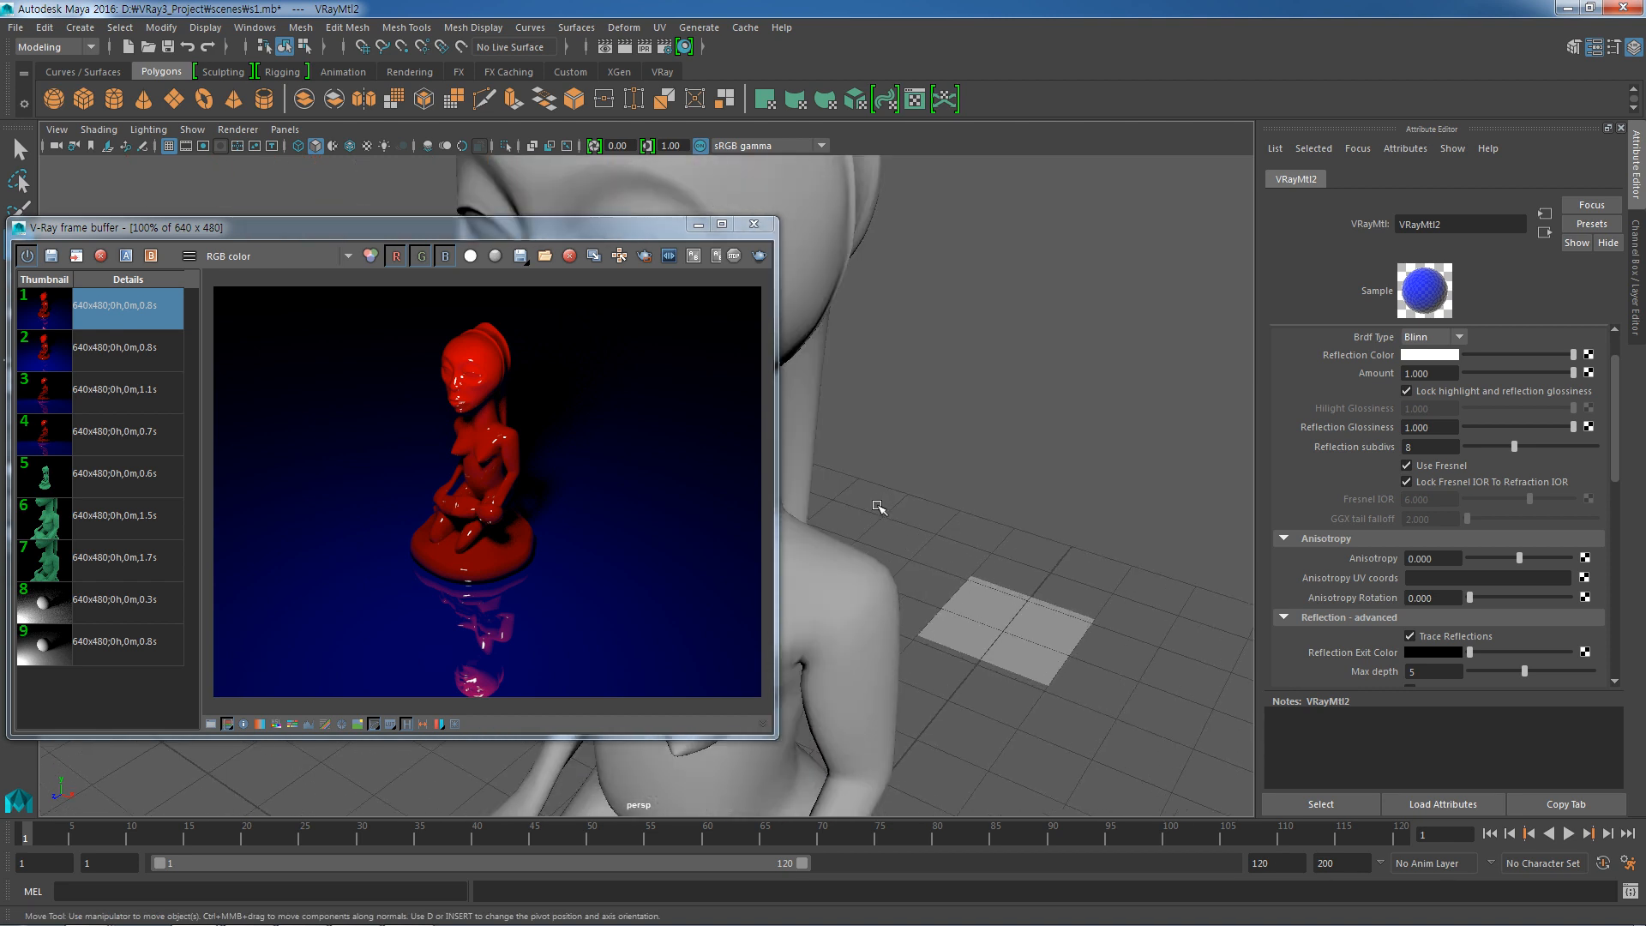
pyautogui.keyDown('alt'); pyautogui.moveTo(916, 396); pyautogui.dragTo(878, 568, button='middle'); pyautogui.keyUp('alt')
pyautogui.scroll(1, 880, 562)
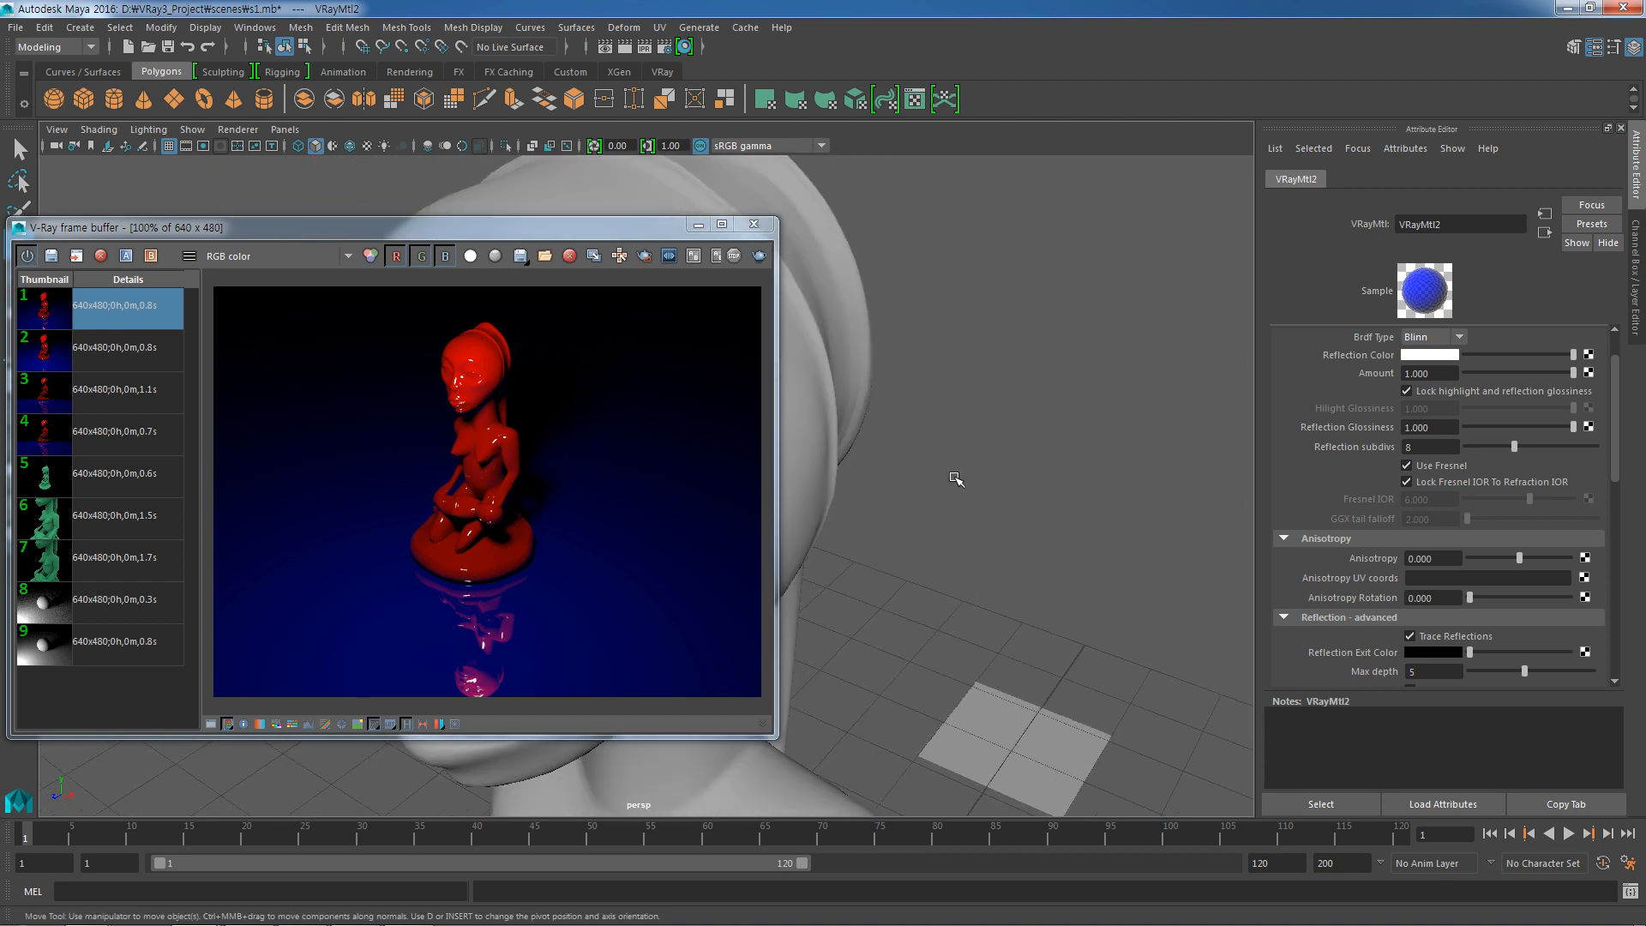
pyautogui.moveTo(670, 228); pyautogui.dragTo(797, 233)
pyautogui.click(886, 262)
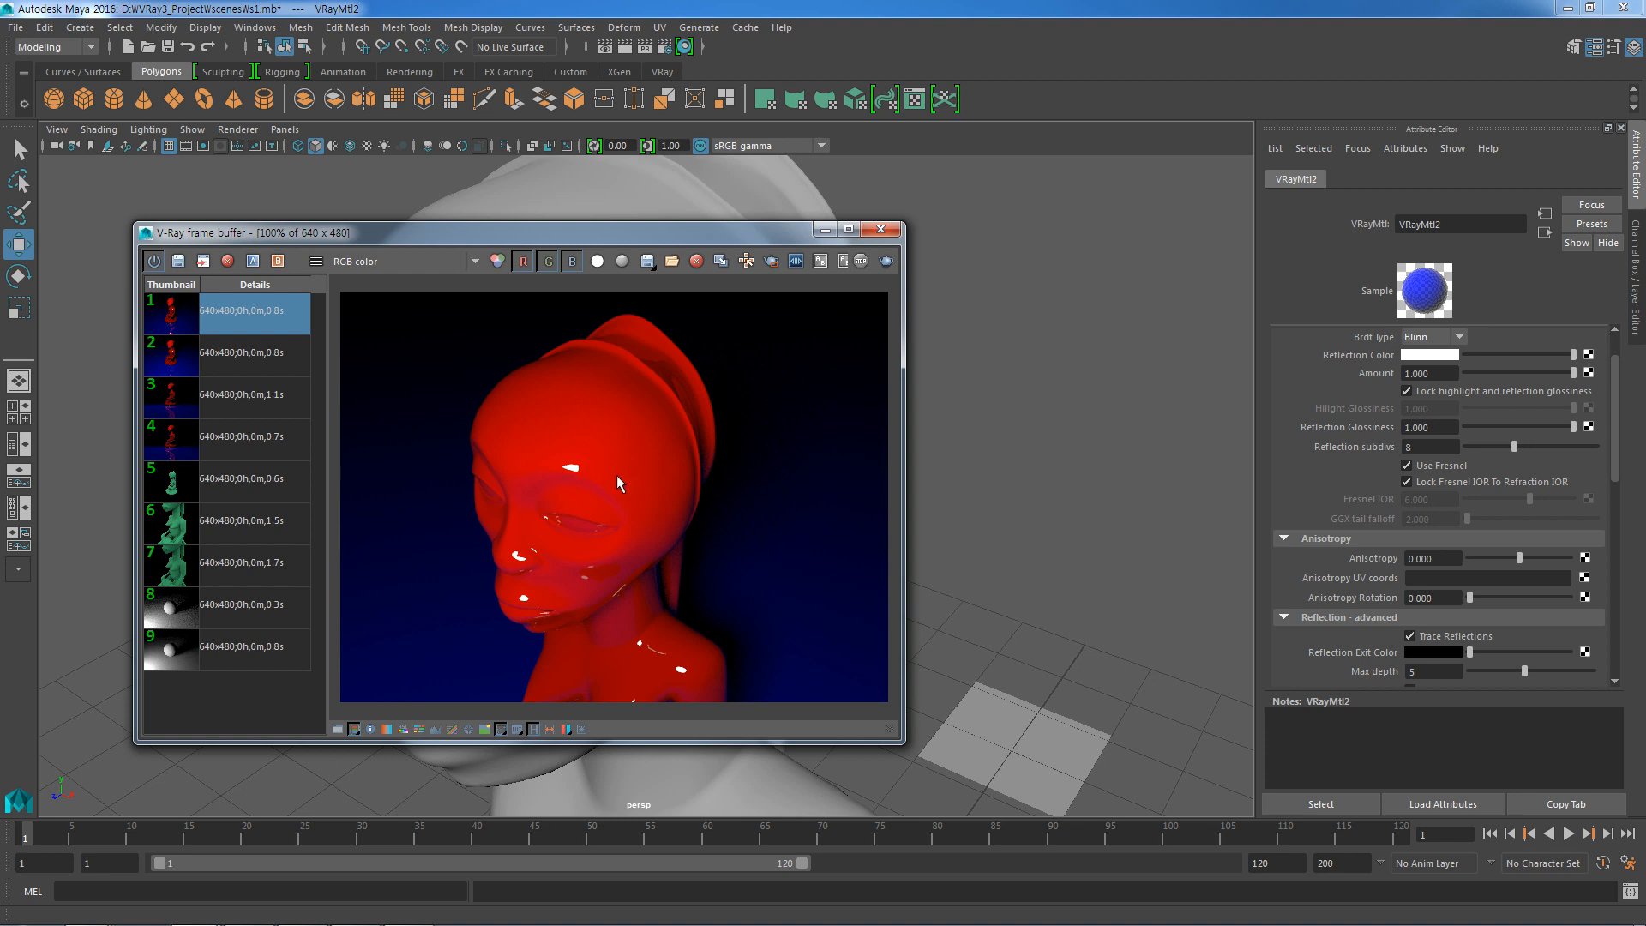
pyautogui.click(886, 262)
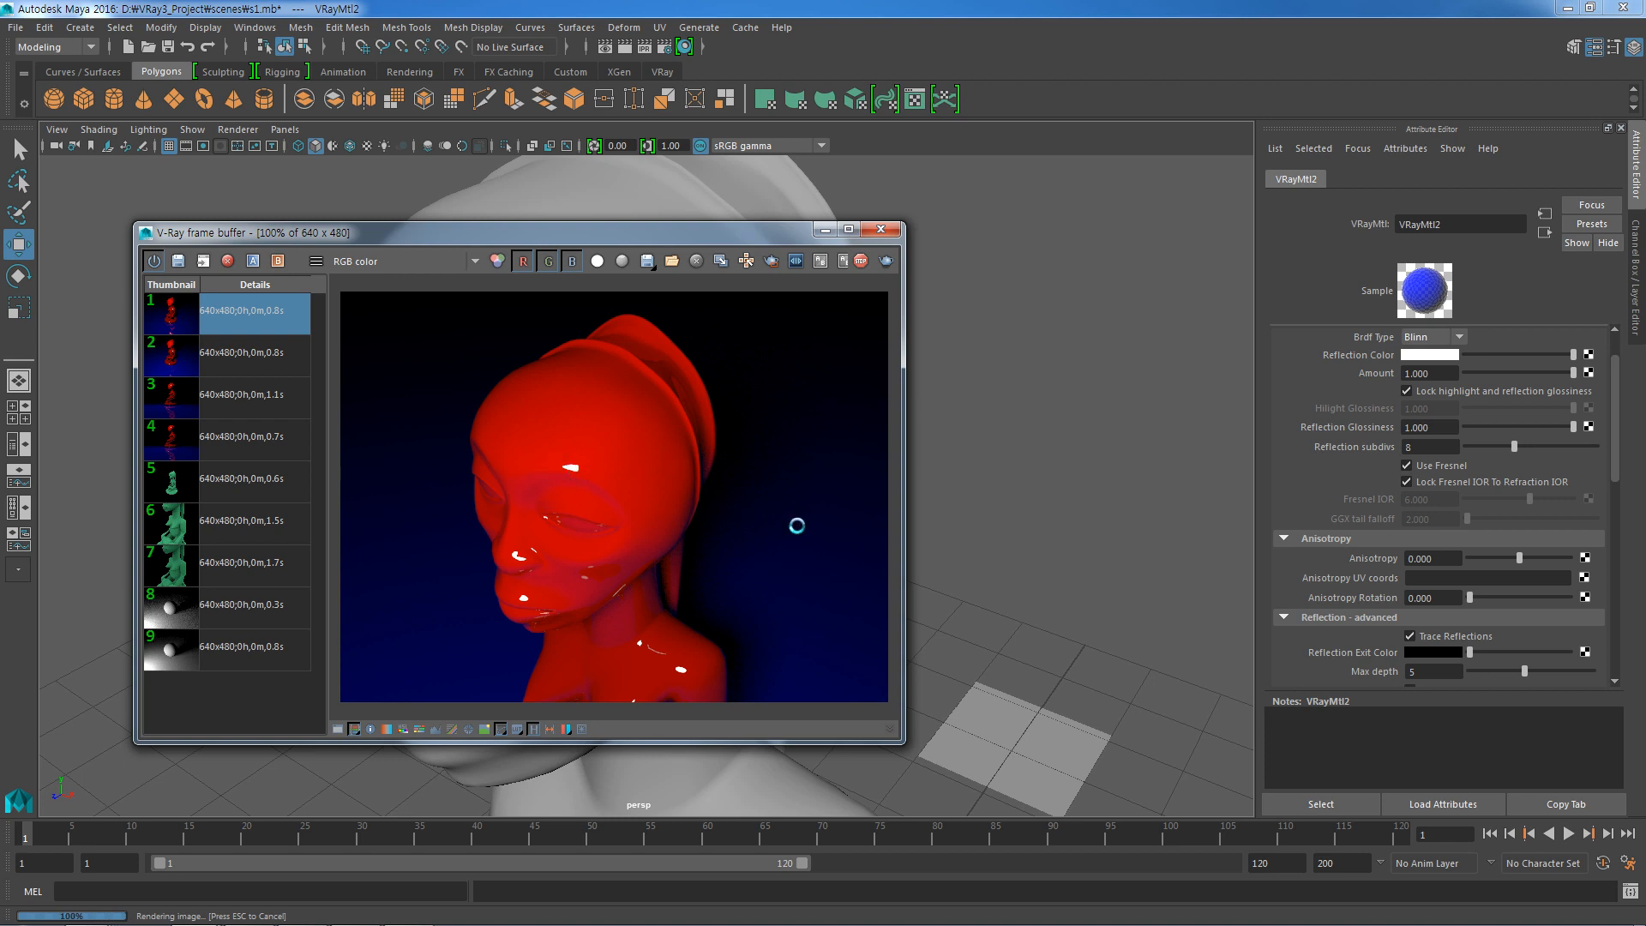
# Set VRayMtl2's Anisotropy to 1 and render the head close-up.
pyautogui.moveTo(1519, 564); pyautogui.dragTo(1552, 568)
pyautogui.doubleClick(1449, 560)
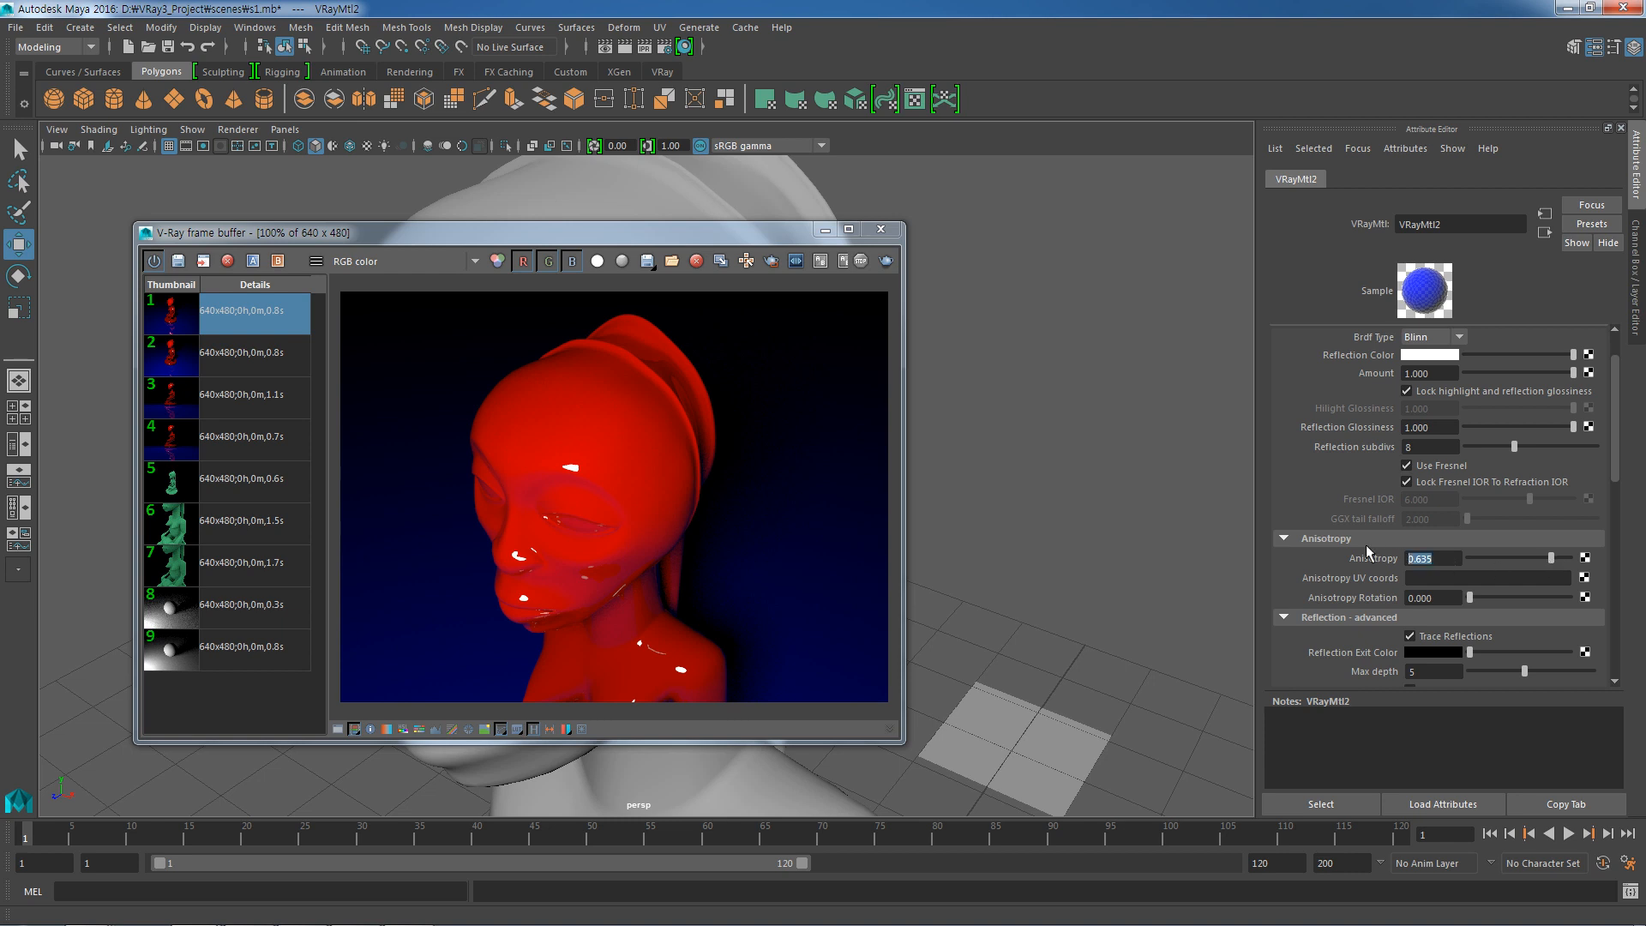
pyautogui.write('1')
pyautogui.press('Return')
pyautogui.click(888, 262)
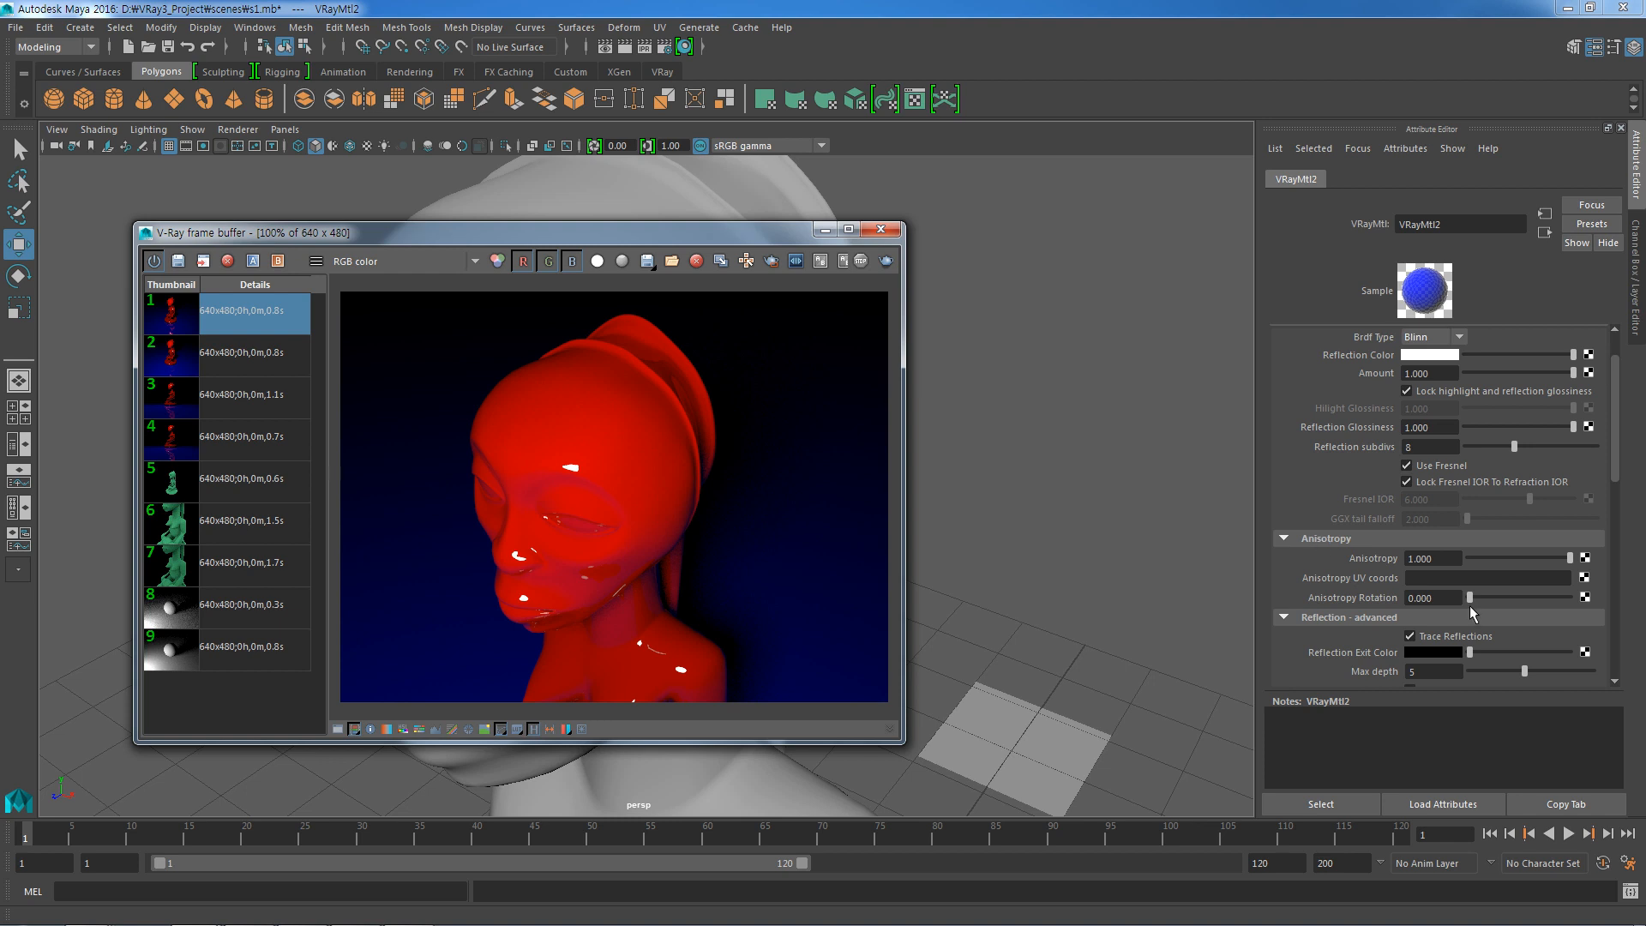
# Reset Anisotropy to 0, set Anisotropy Rotation to 1, and render the head close-up.
pyautogui.doubleClick(1447, 558)
pyautogui.write('0')
pyautogui.press('Return')
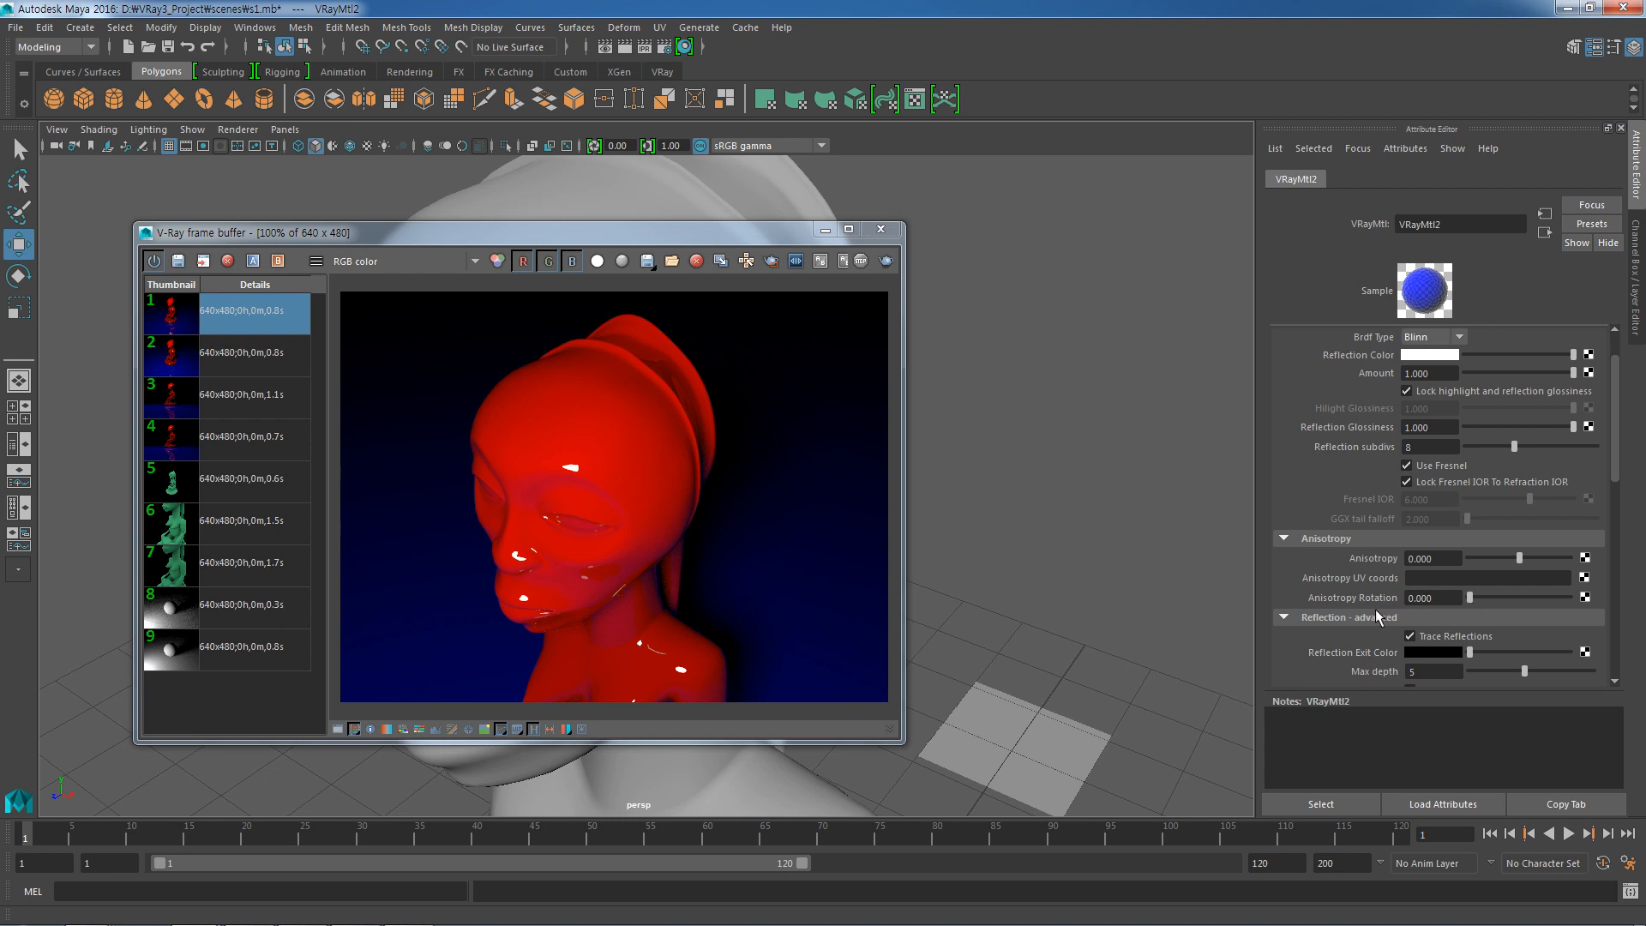
pyautogui.moveTo(1469, 599); pyautogui.dragTo(1577, 603)
pyautogui.click(890, 261)
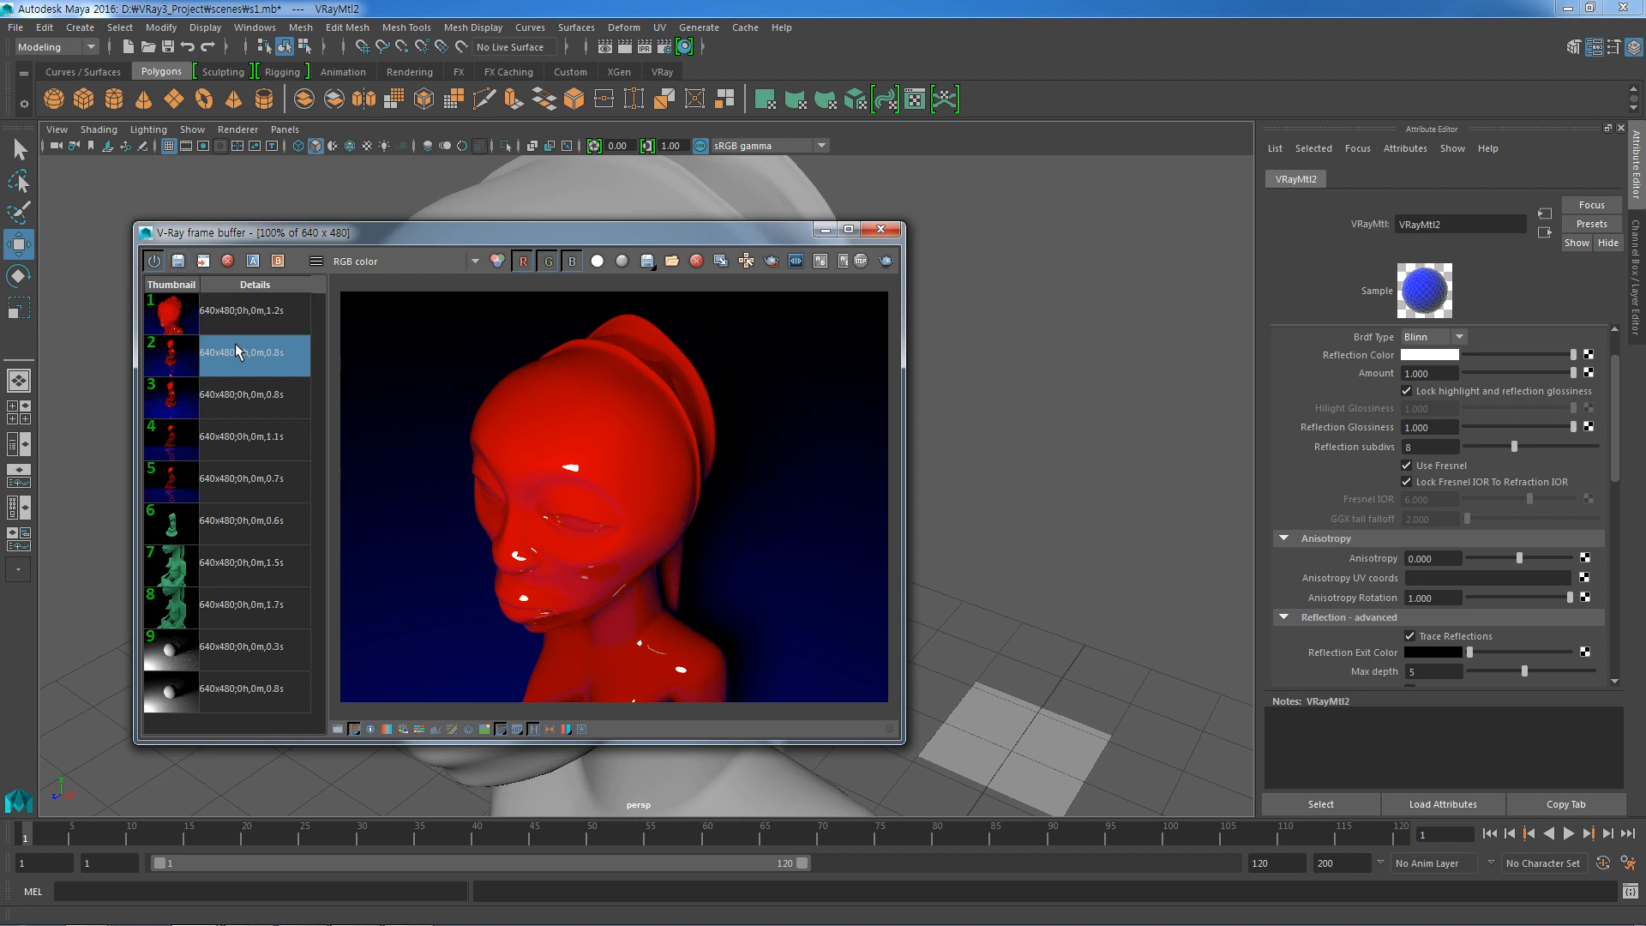
# Compare the two newest renders in the frame buffer history and reset VRayMtl2's Anisotropy Rotation to 0.
pyautogui.click(187, 351)
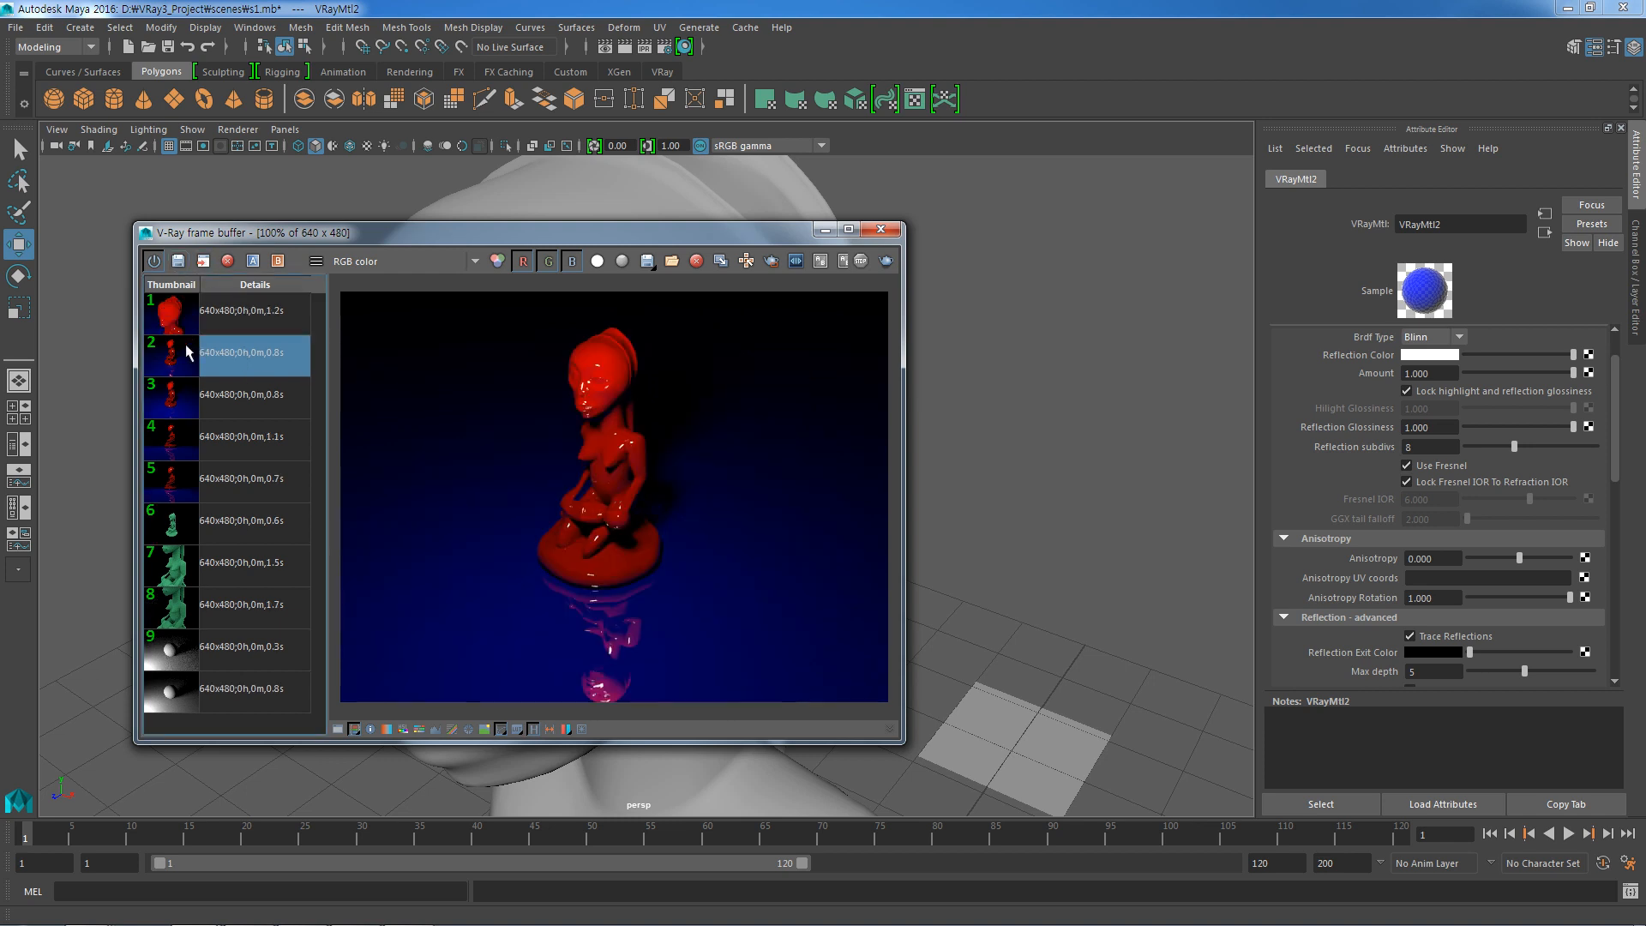
pyautogui.click(180, 314)
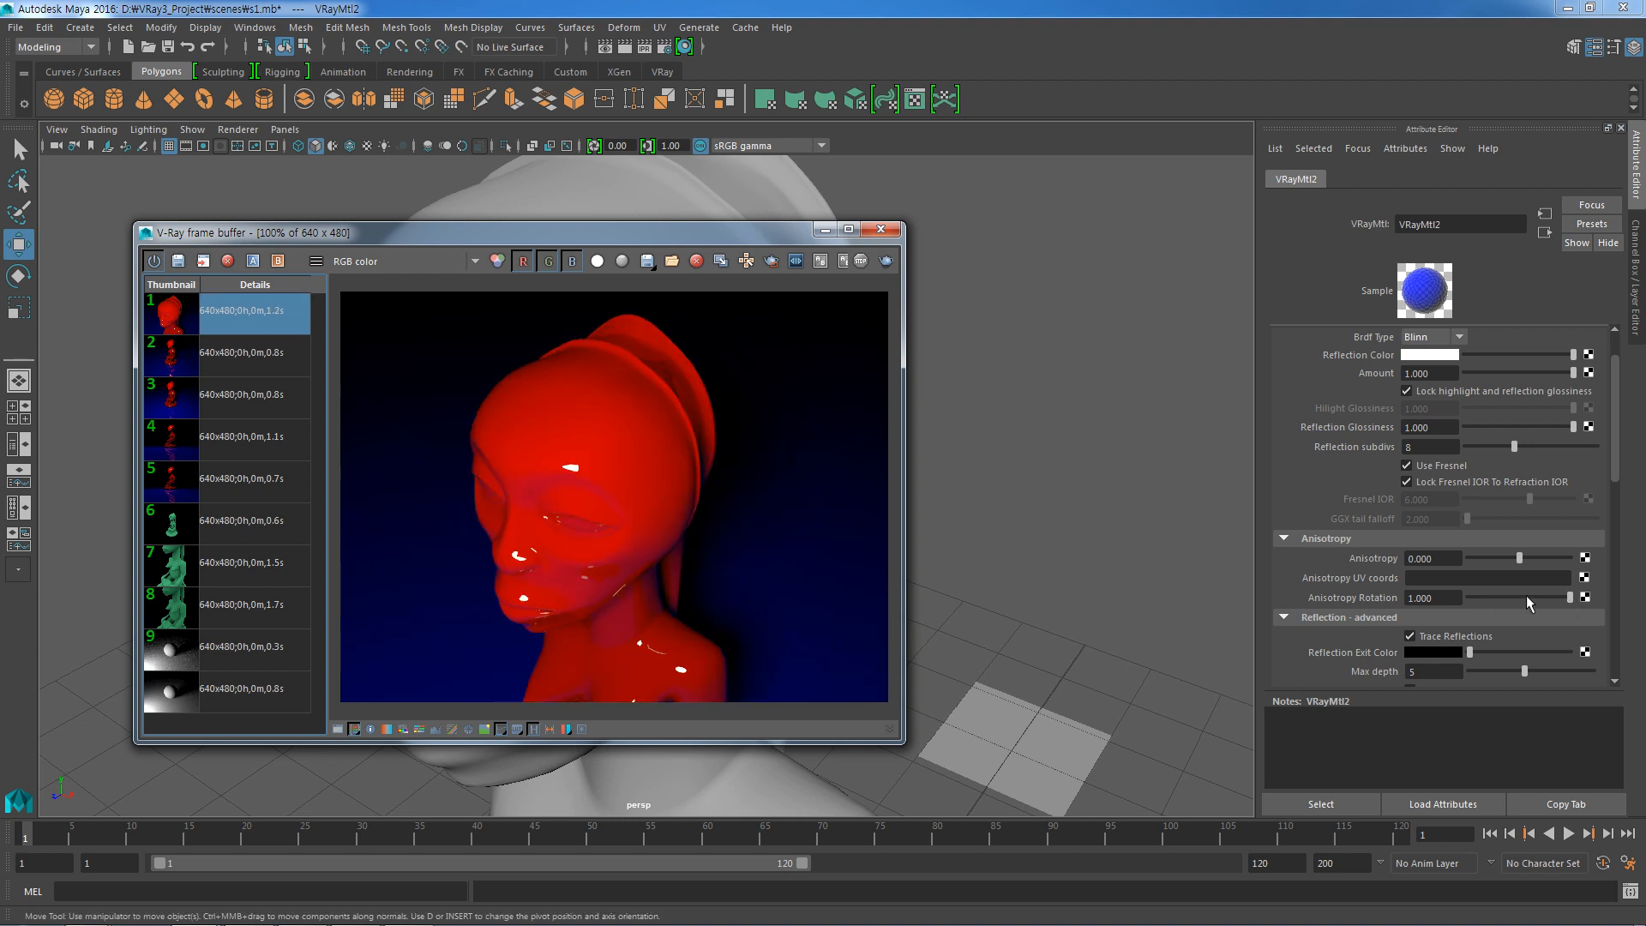
pyautogui.click(1446, 597)
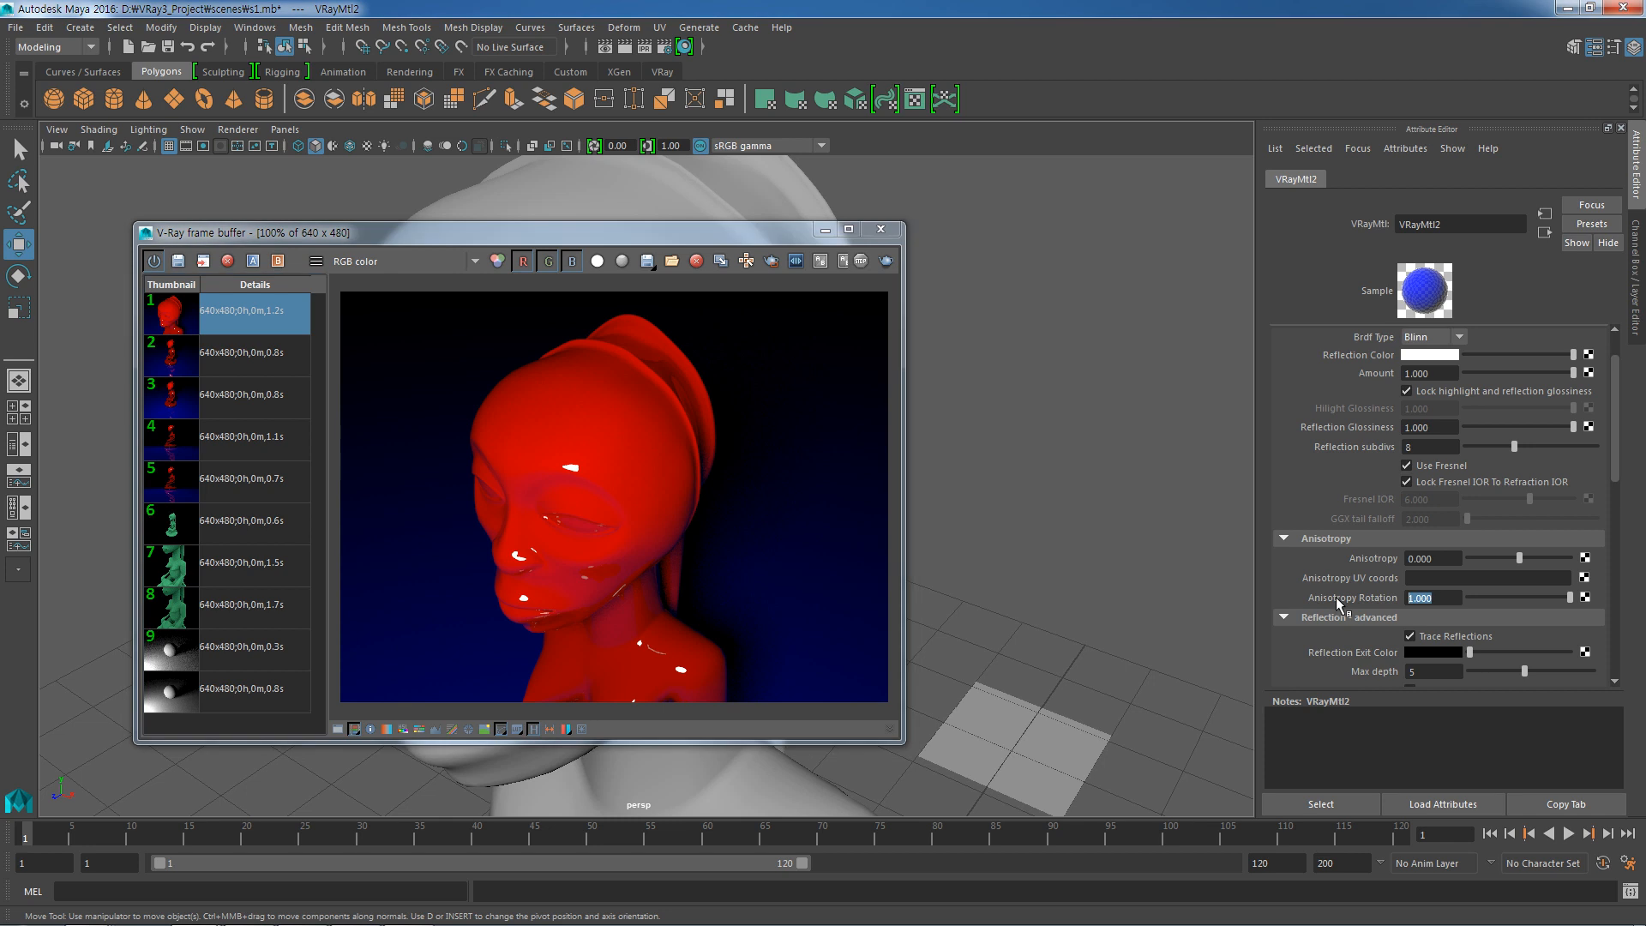
pyautogui.write('0')
pyautogui.press('Return')
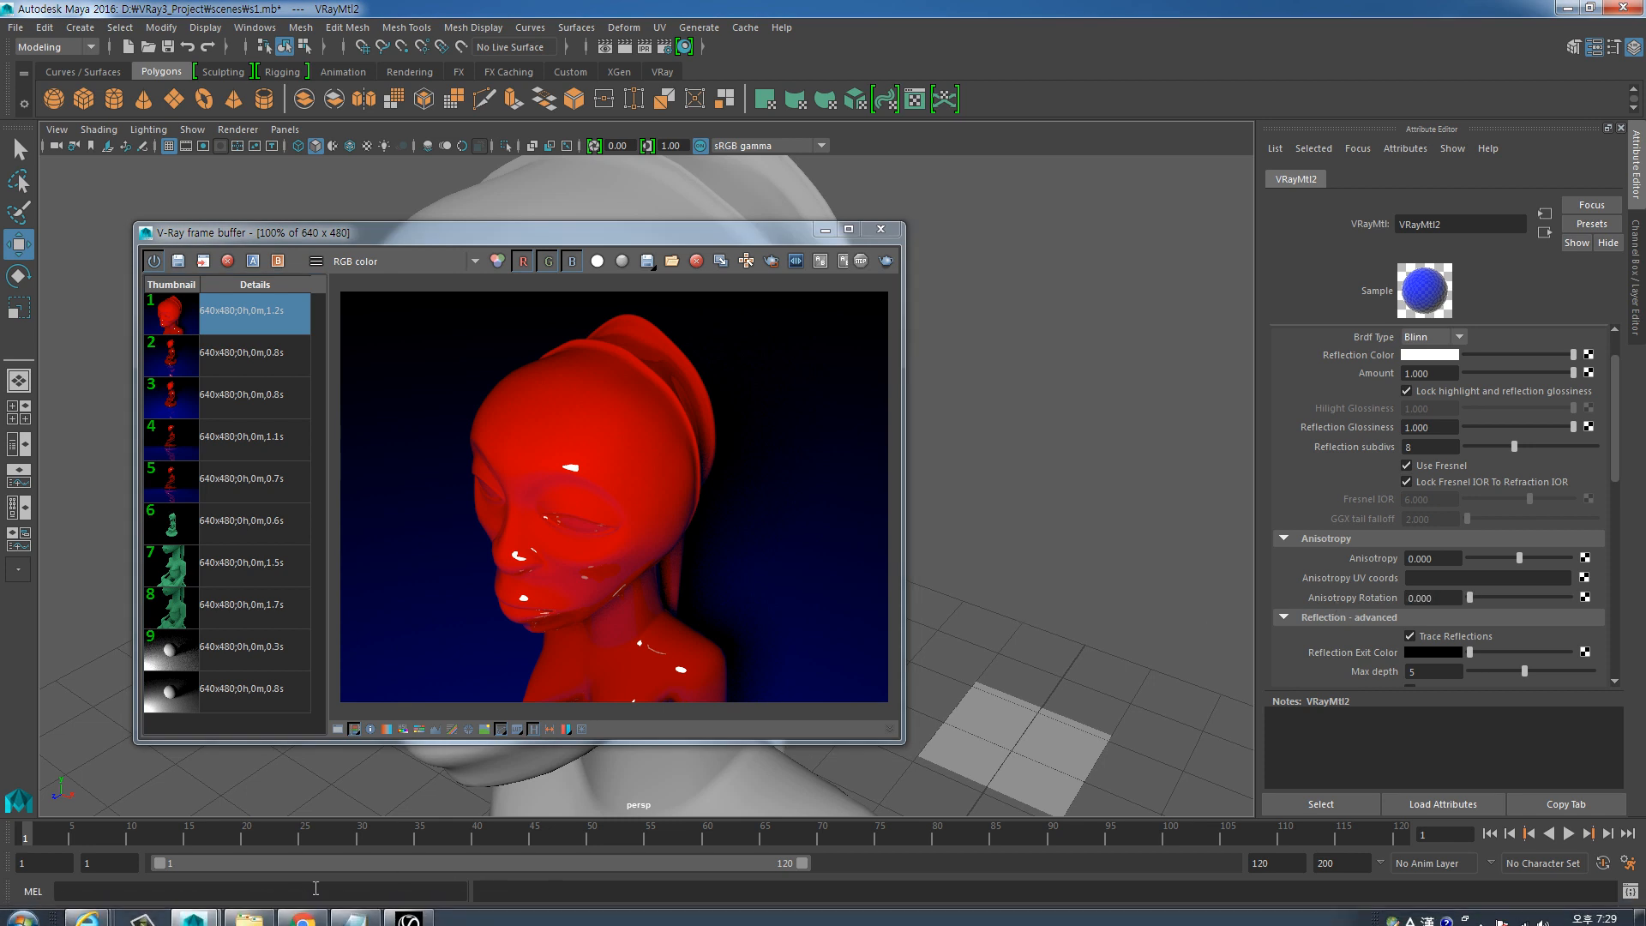
# Switch to the V-Ray Material documentation in the browser, examine the Anisotropy section and return to Maya.
pyautogui.click(305, 912)
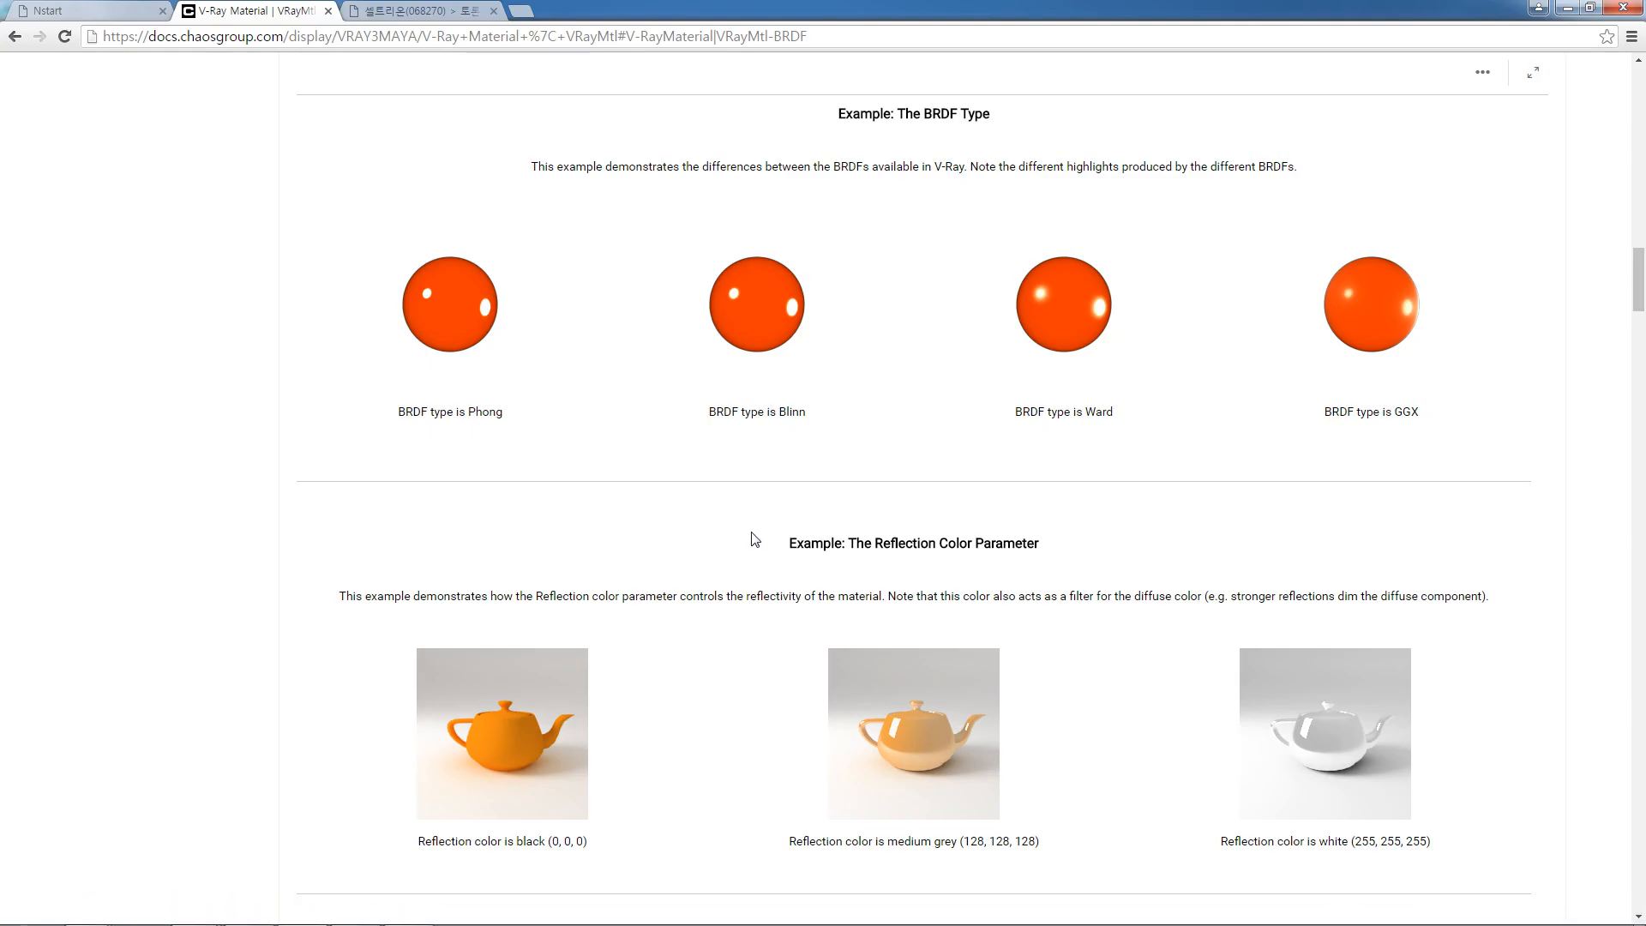
pyautogui.scroll(-1, 686, 549)
pyautogui.scroll(-7, 636, 443)
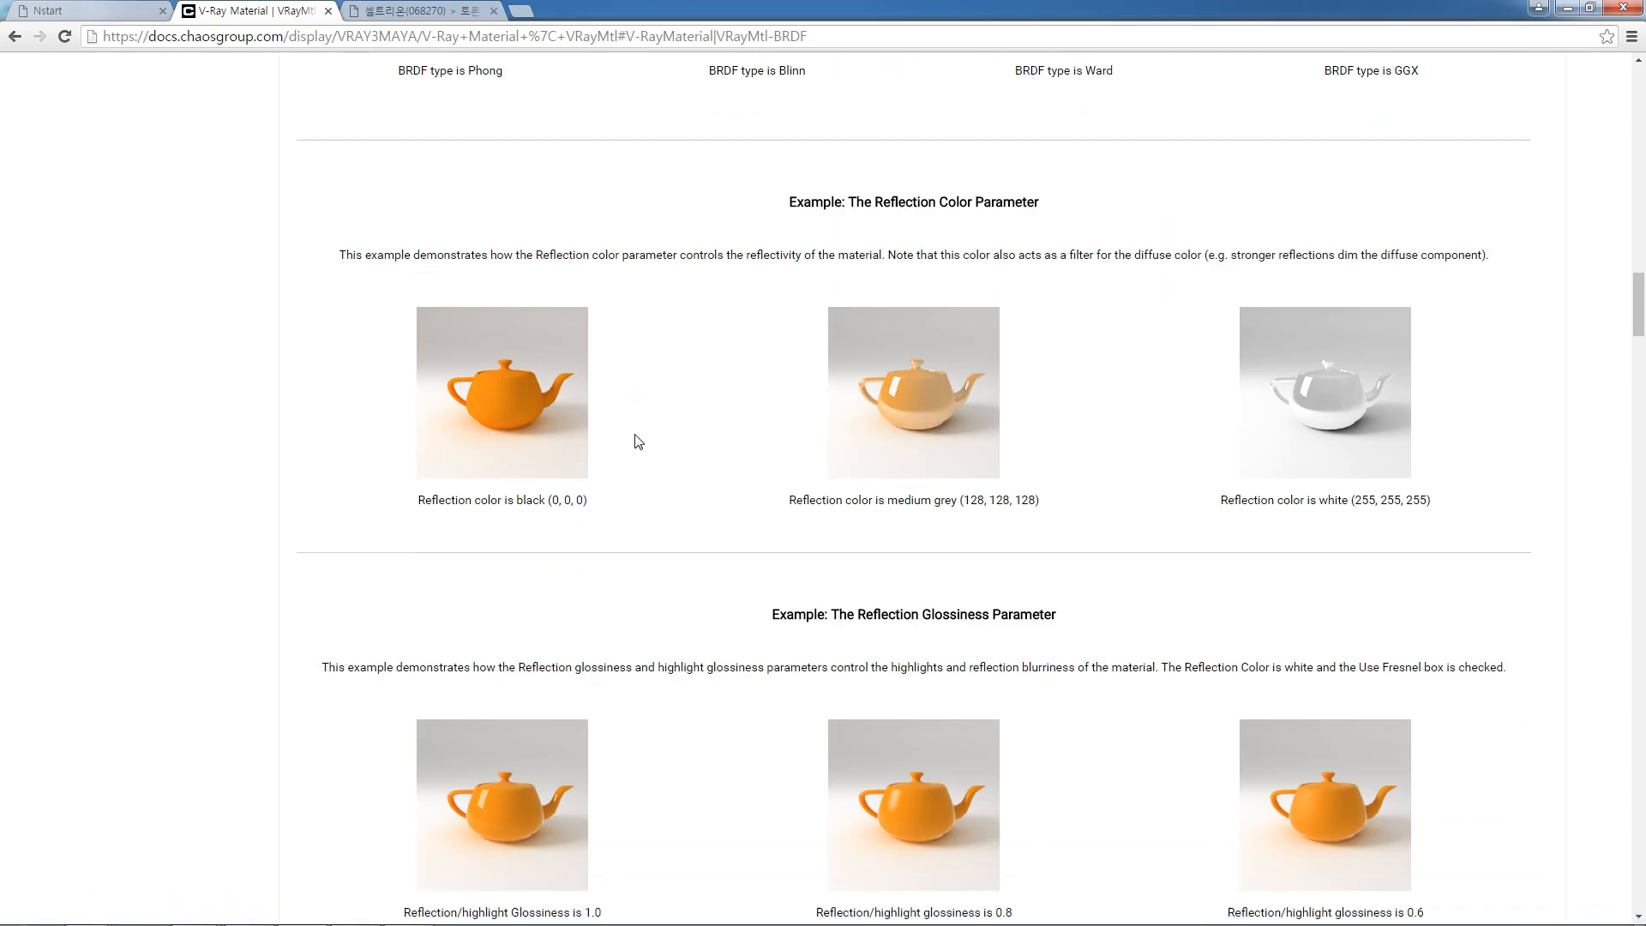
pyautogui.scroll(-2, 636, 444)
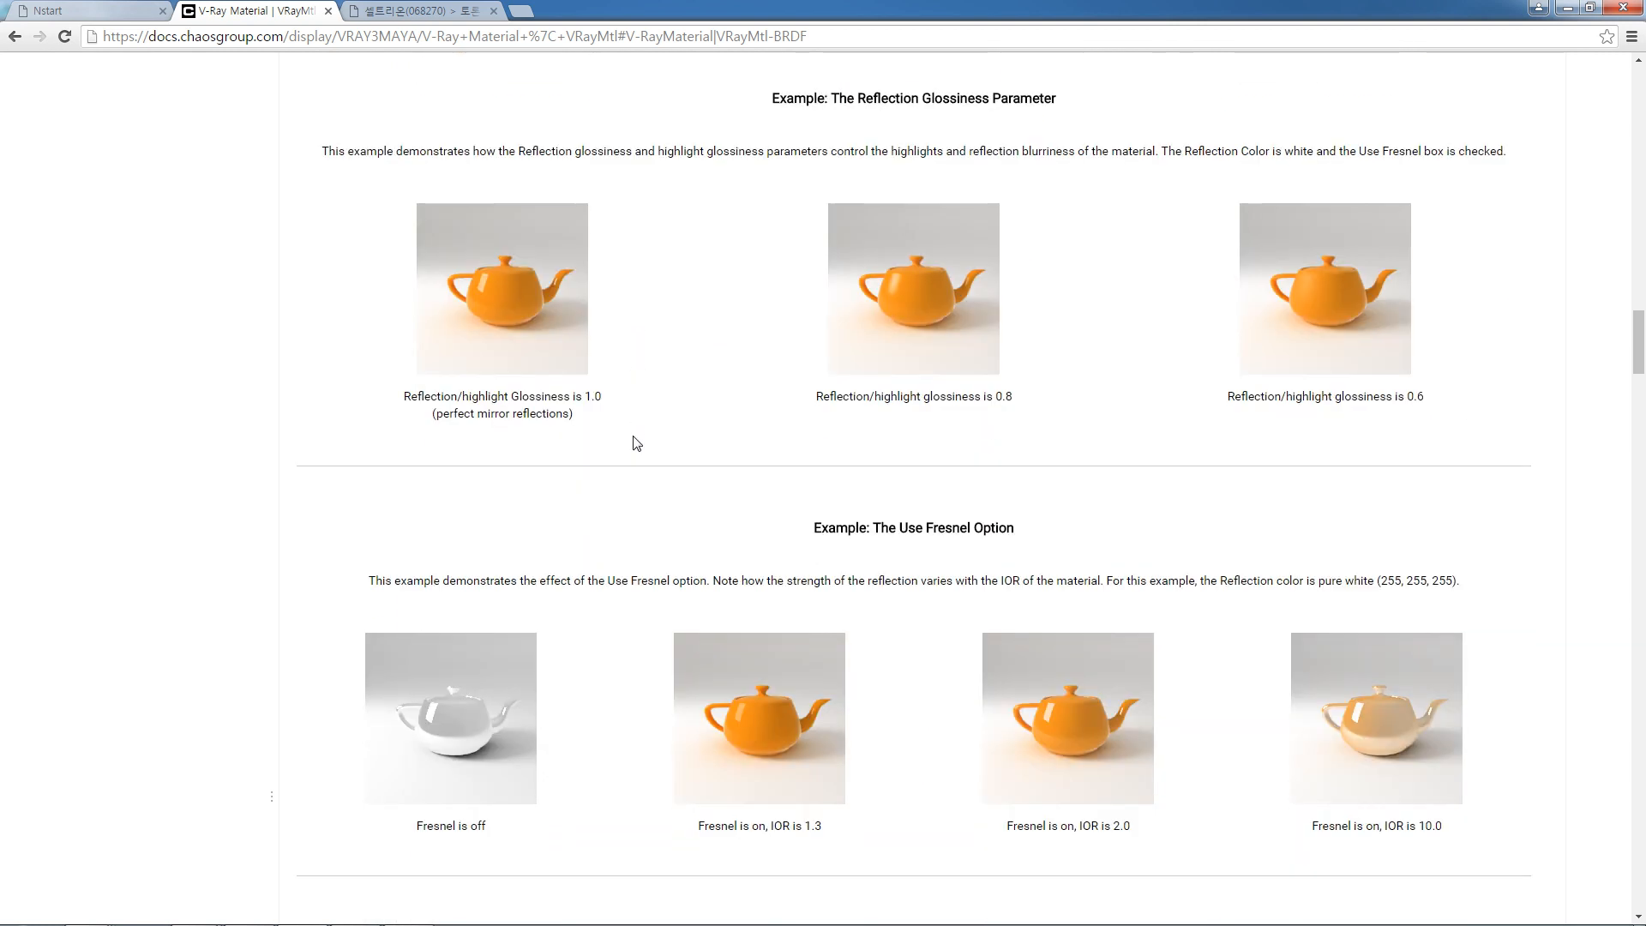
pyautogui.scroll(-3, 637, 443)
pyautogui.scroll(-6, 636, 443)
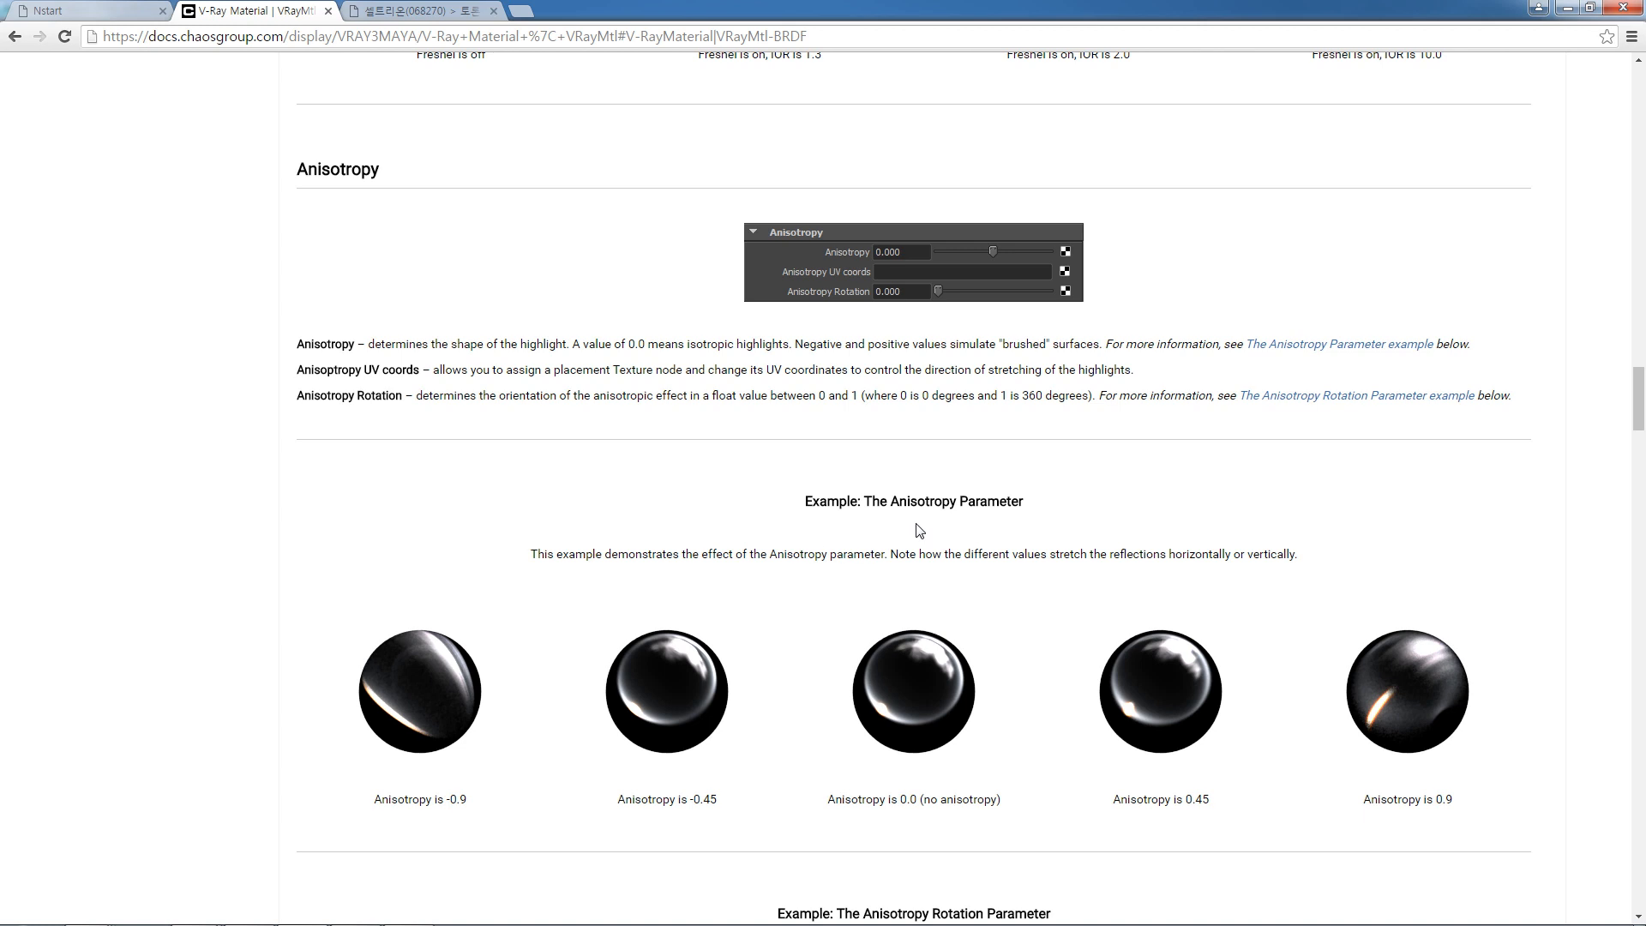
pyautogui.scroll(-1, 919, 529)
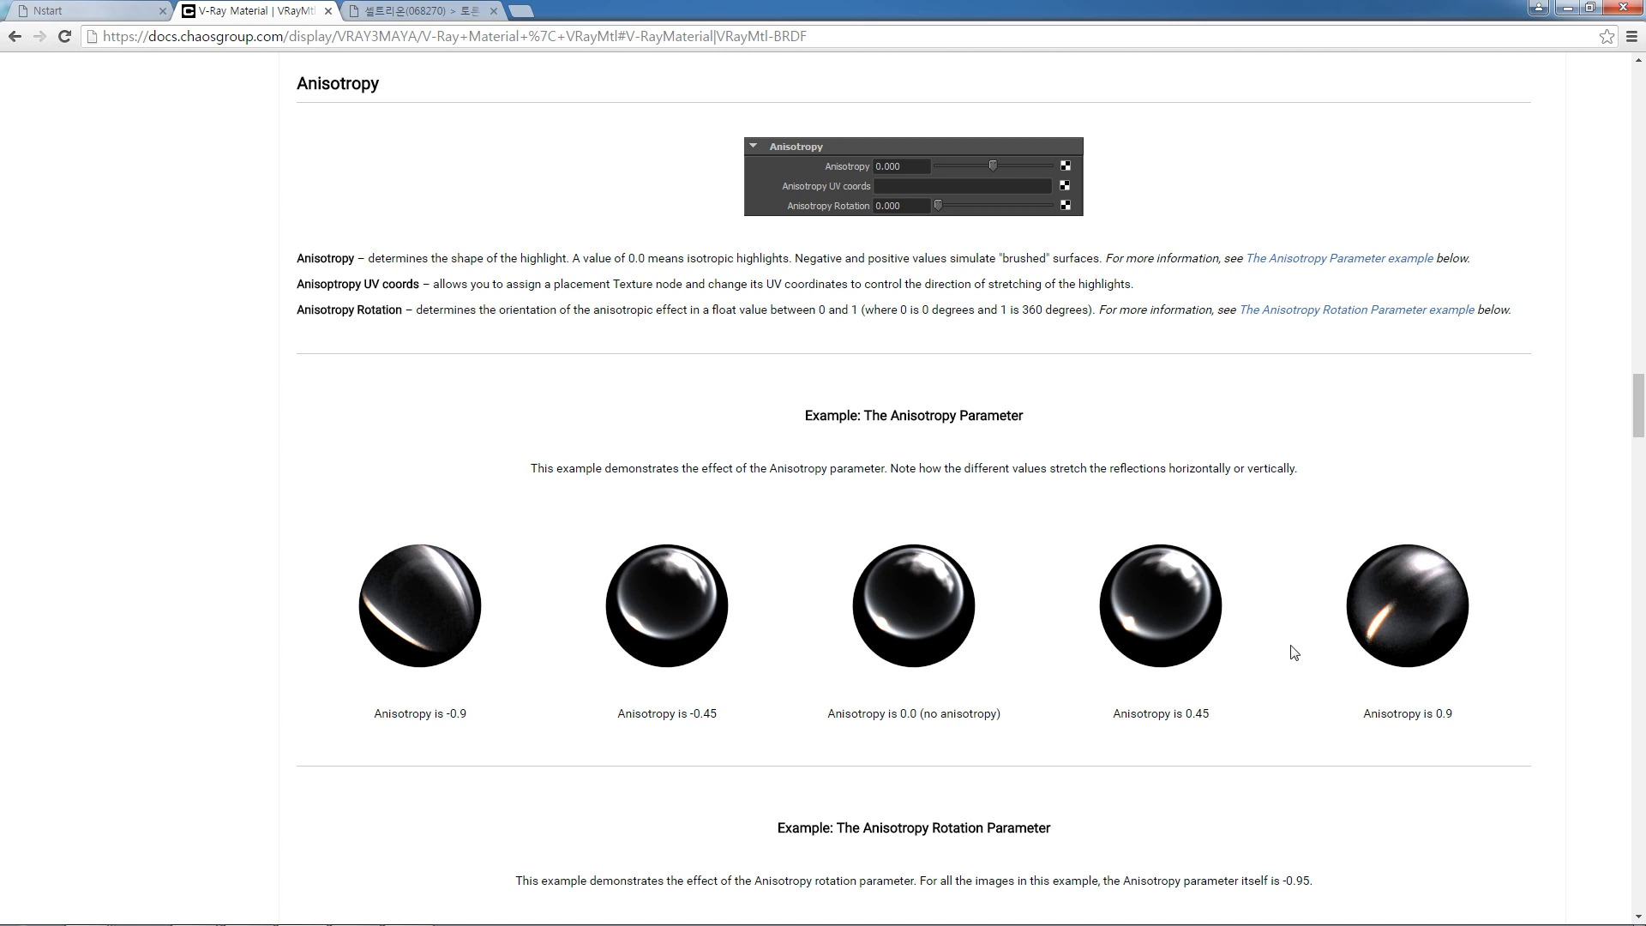
pyautogui.moveTo(258, 894)
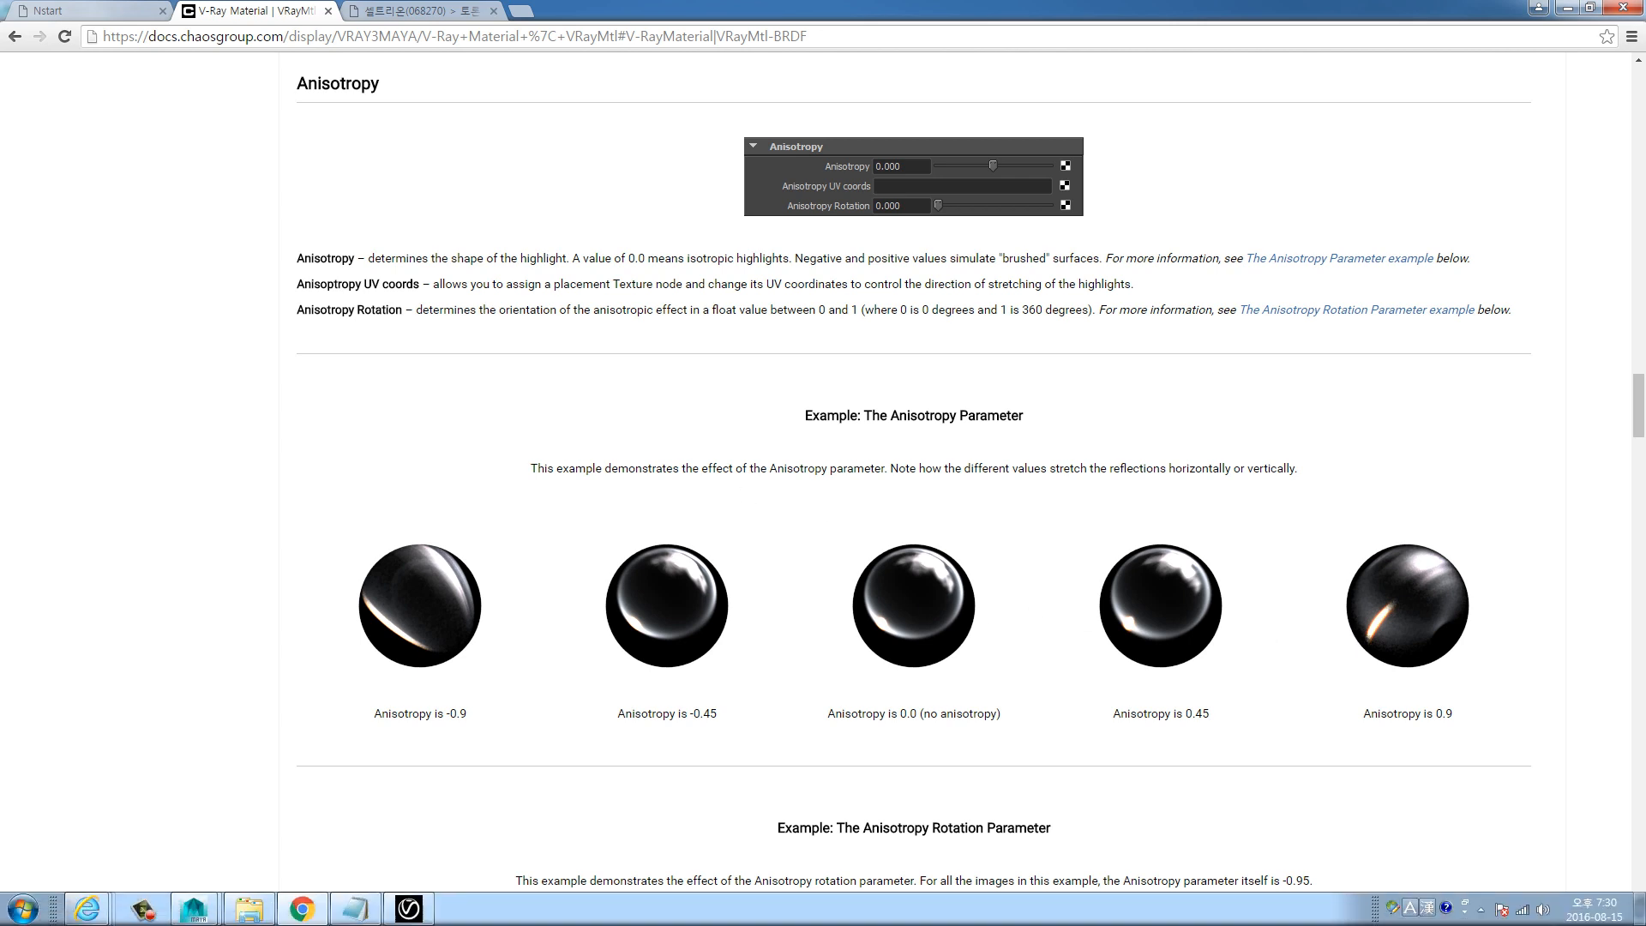
pyautogui.click(201, 904)
pyautogui.click(270, 847)
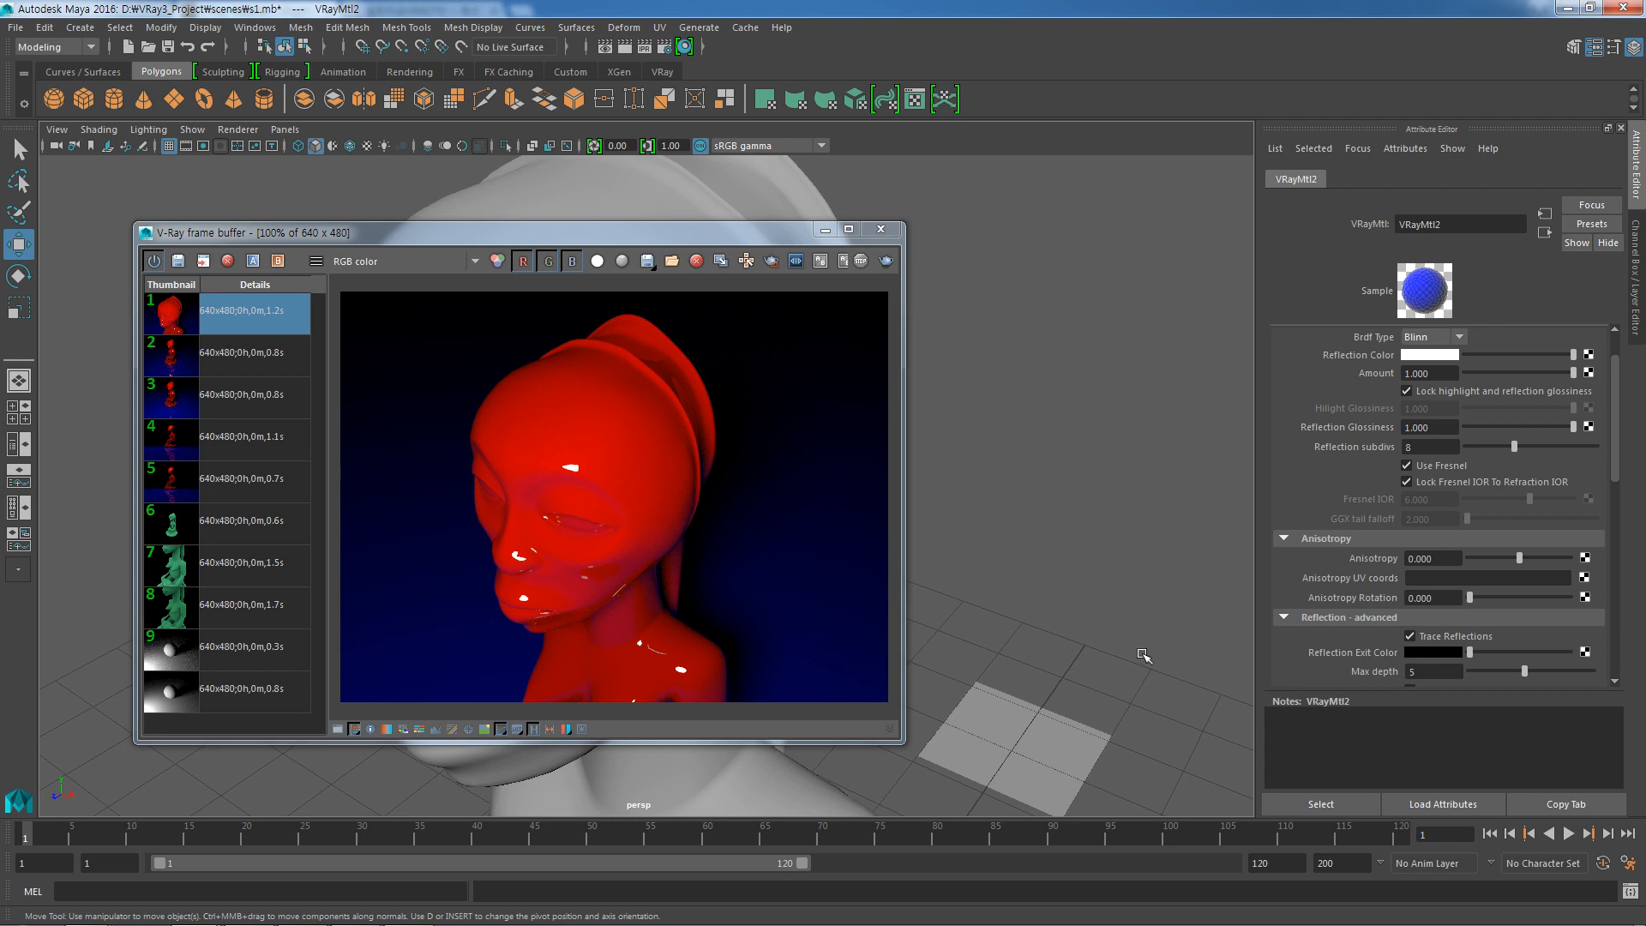
# Revisit the browser documentation to compare the Anisotropy and Anisotropy Rotation parameter examples, and return to Maya.
pyautogui.hotkey('alt', 'Tab')
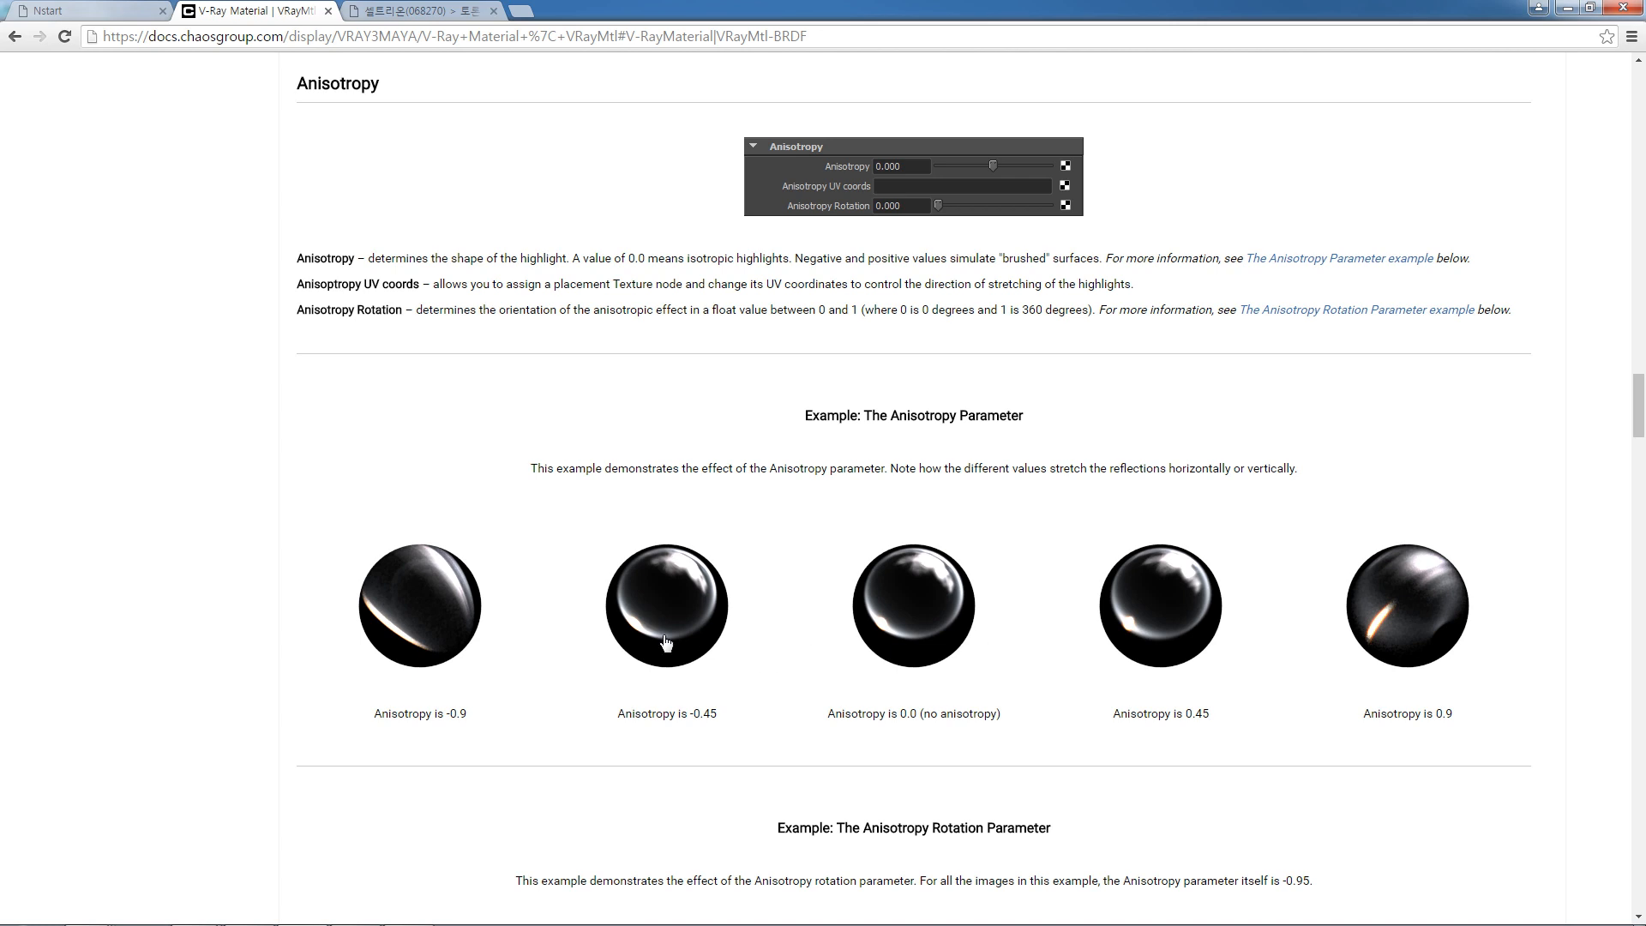
pyautogui.scroll(-1, 866, 674)
pyautogui.scroll(-1, 867, 674)
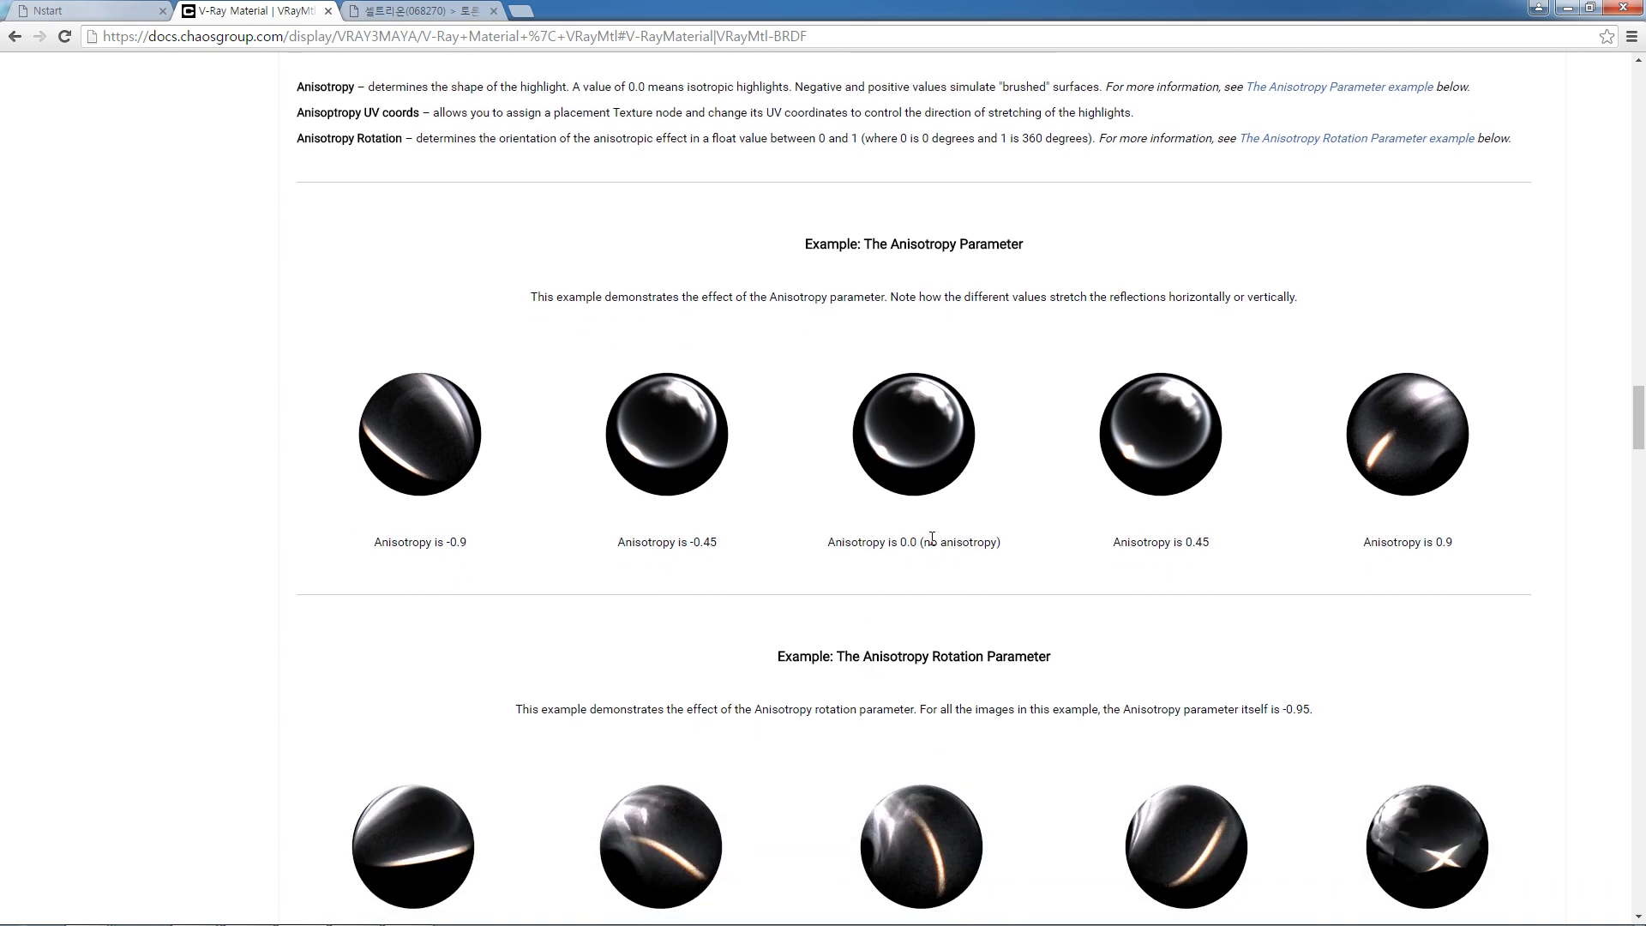
pyautogui.scroll(-1, 867, 669)
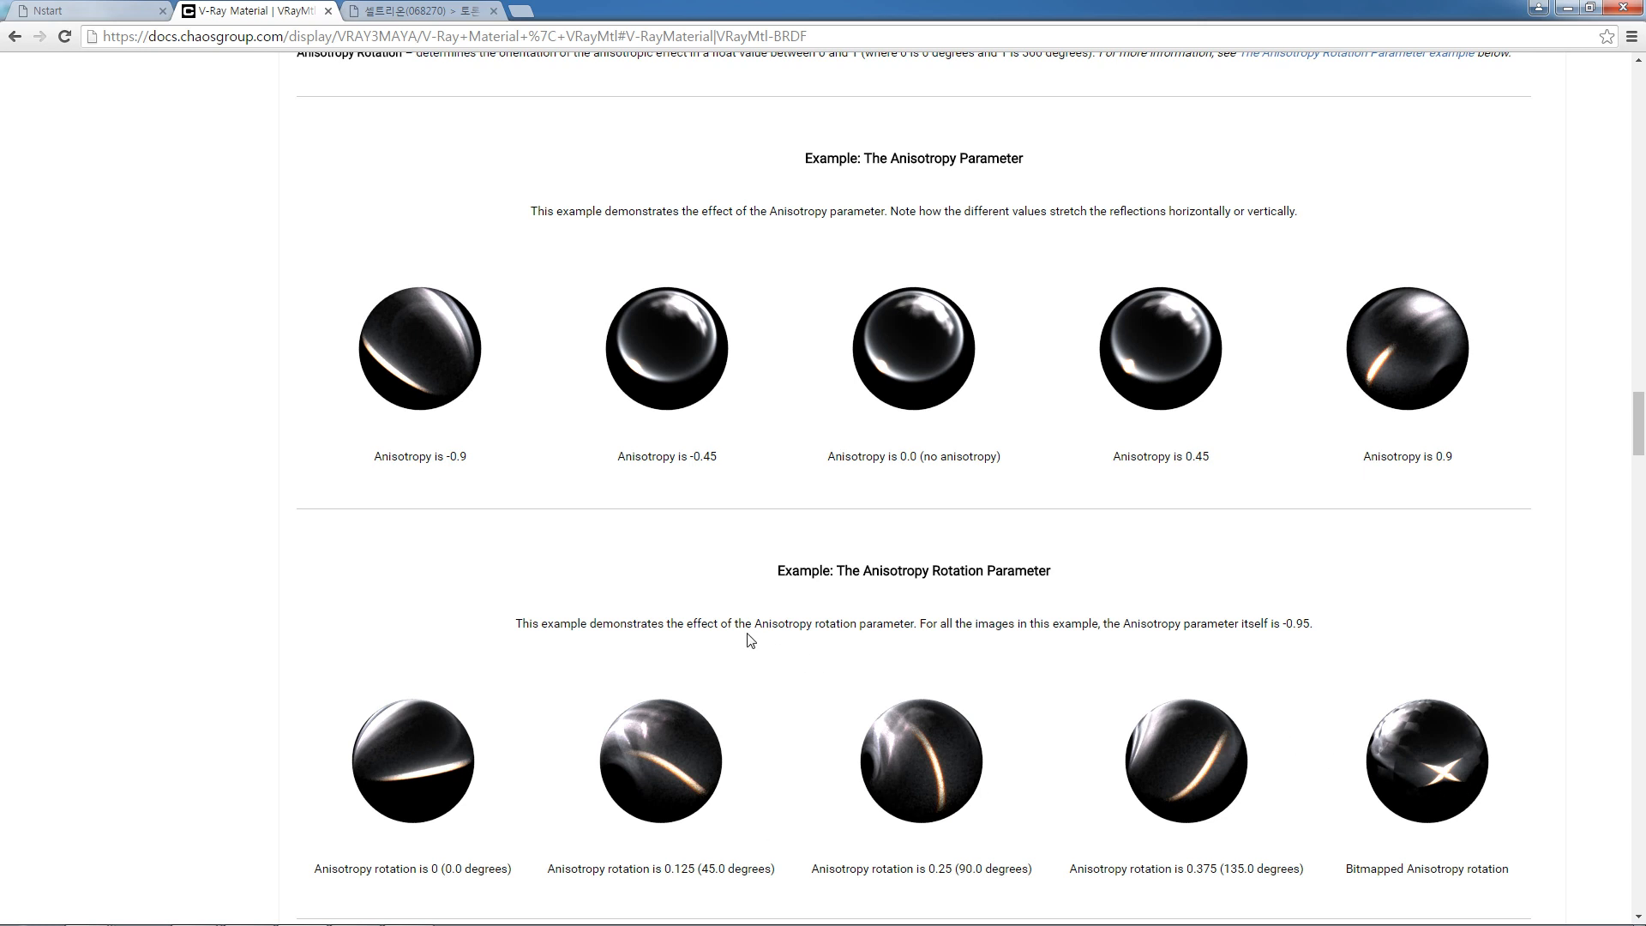
pyautogui.hotkey('alt', 'Tab')
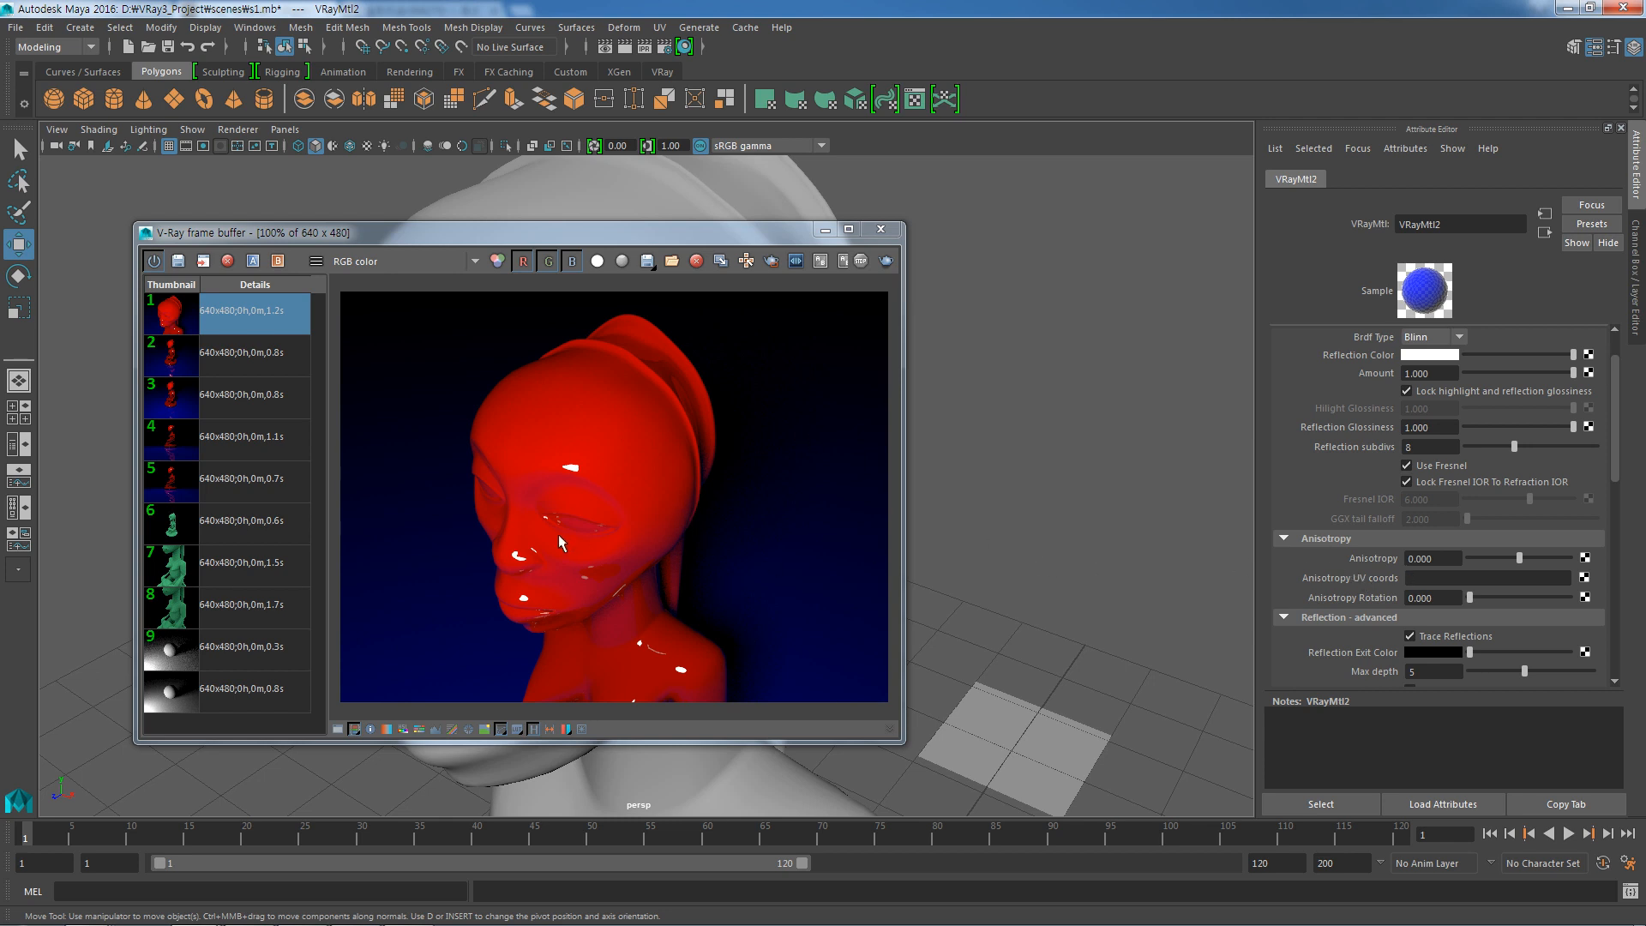
# Set VRayMtl2's Anisotropy to -1 and render the head close-up.
pyautogui.moveTo(1520, 558); pyautogui.dragTo(1451, 568)
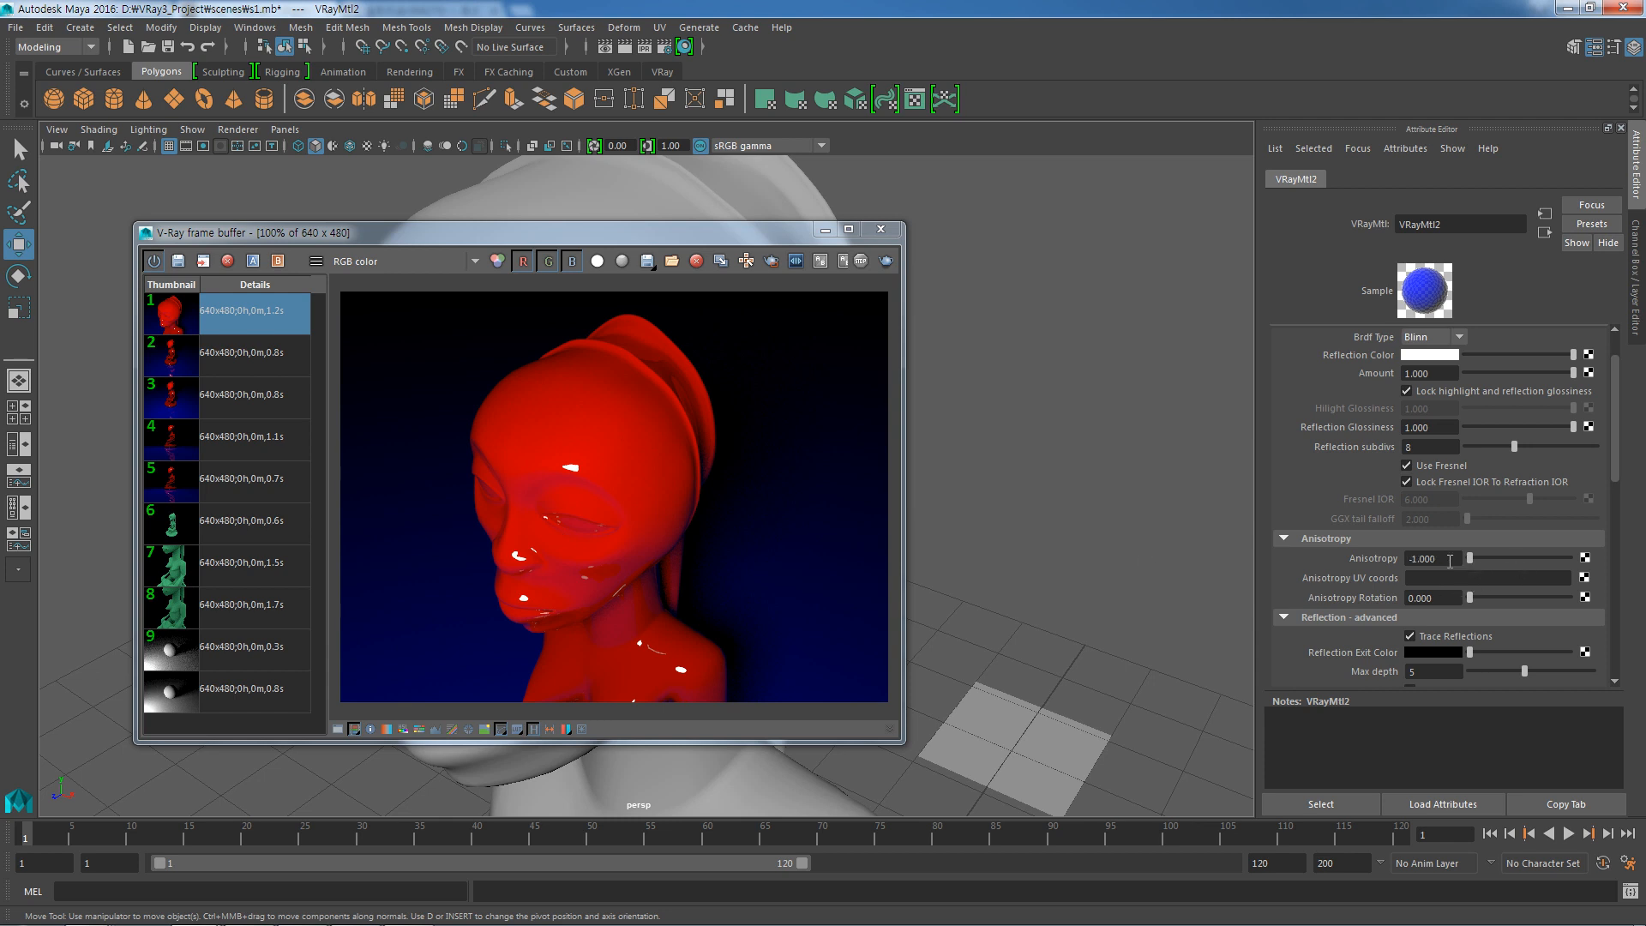
pyautogui.click(887, 262)
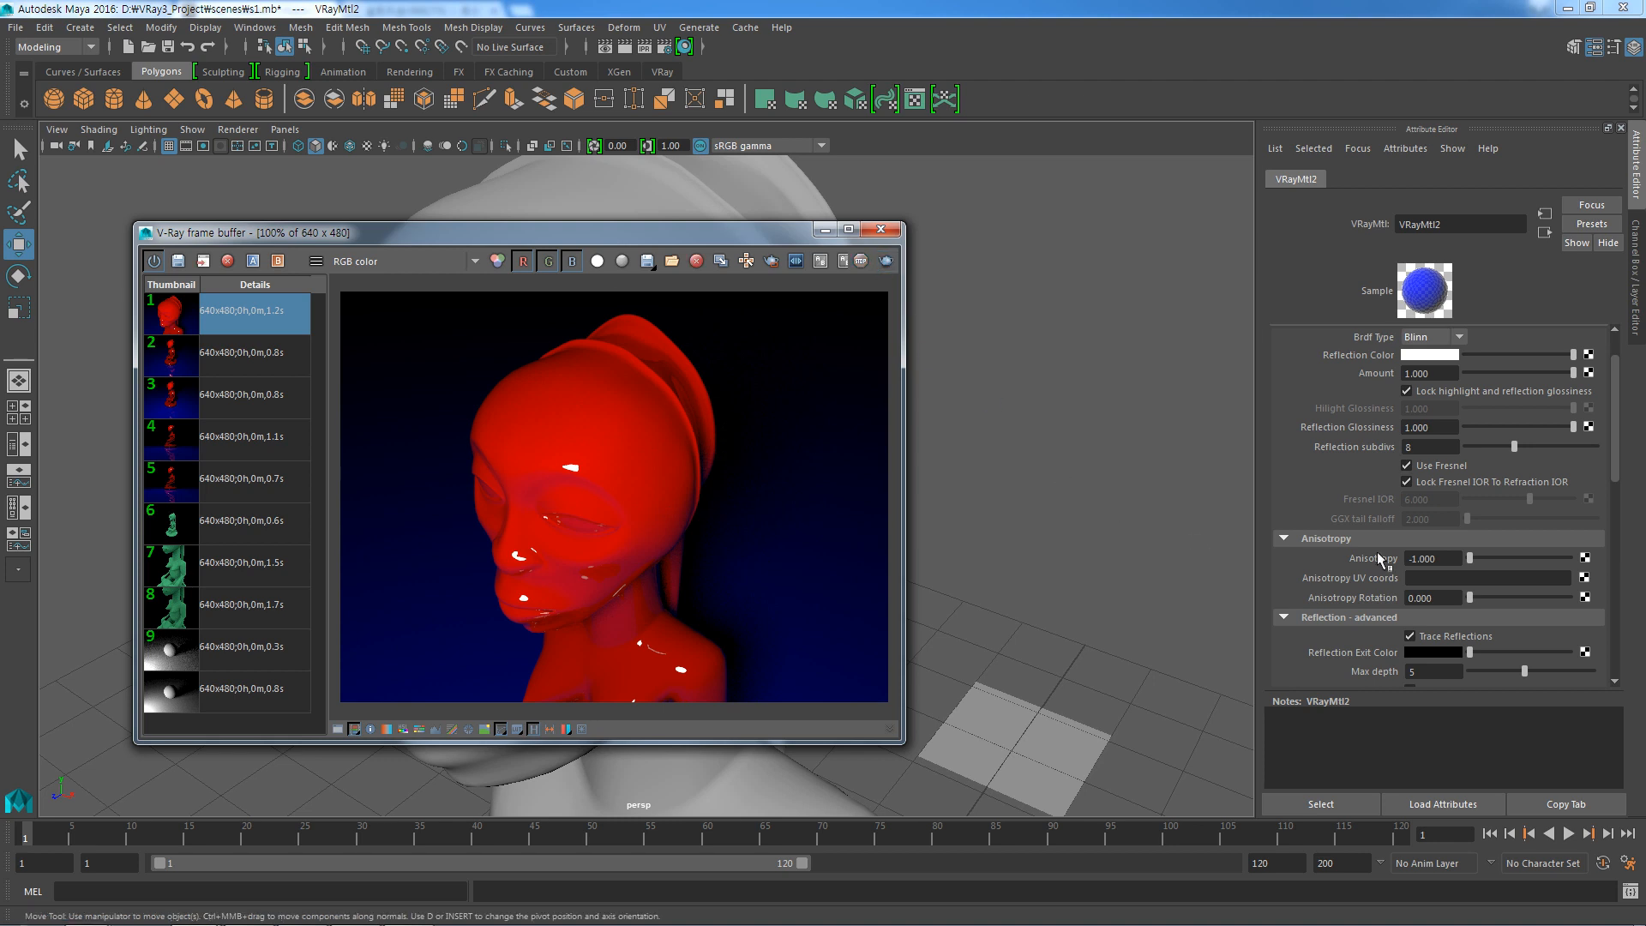
# Collapse VRayMtl2's Anisotropy and Refraction sections, keeping the advanced reflection settings in view.
pyautogui.click(1284, 539)
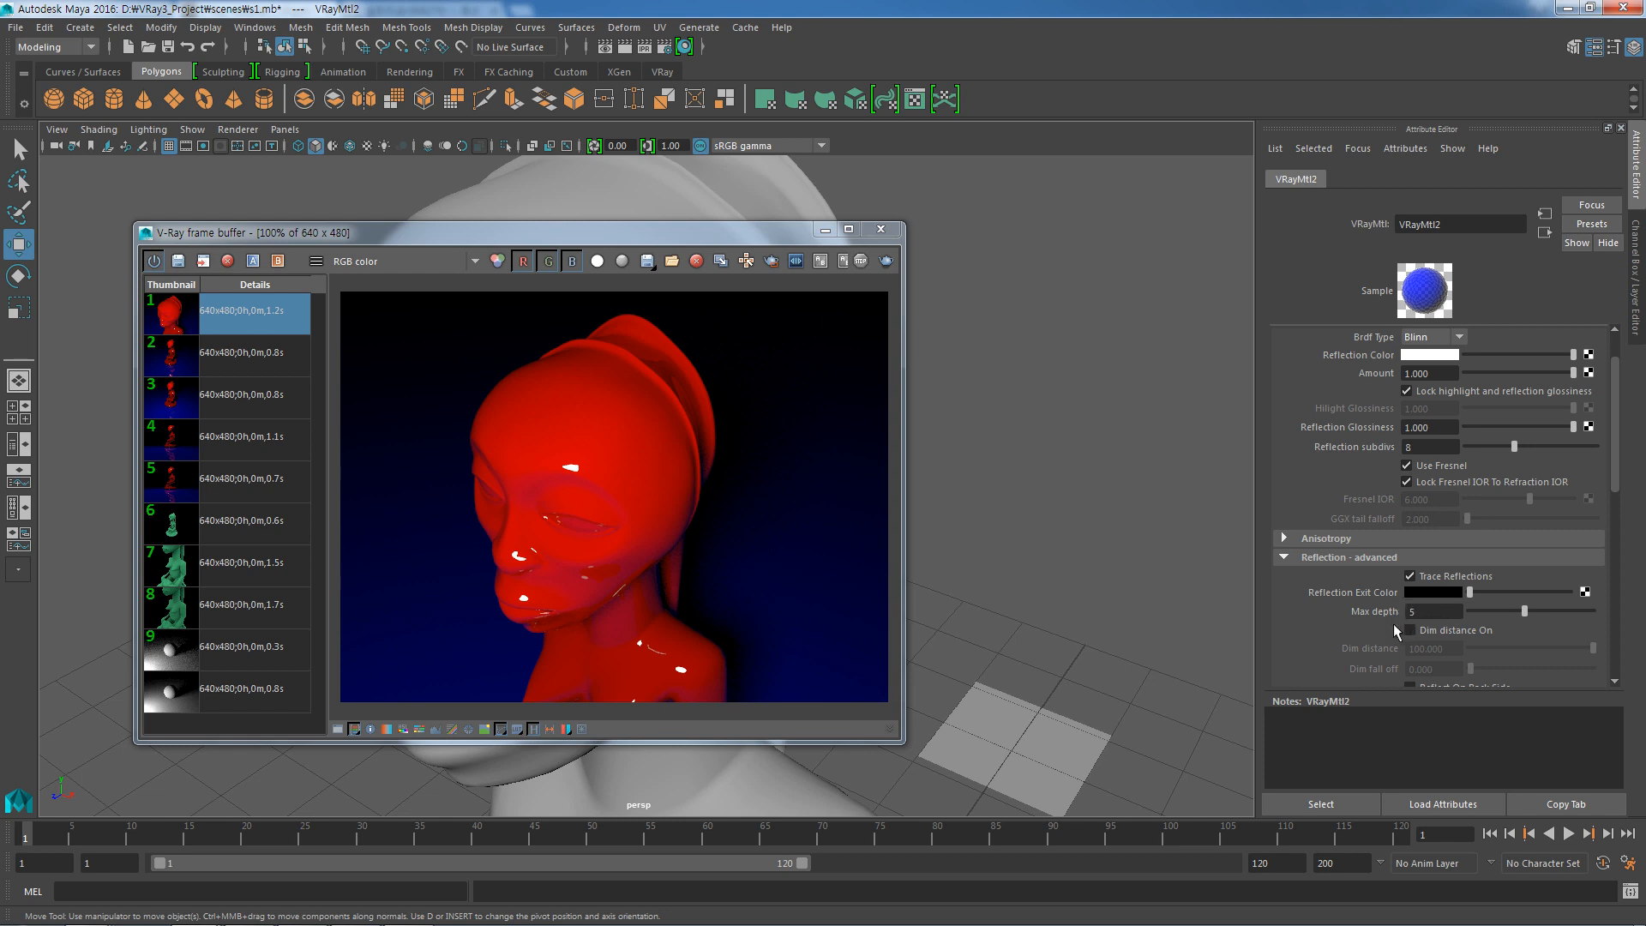
pyautogui.scroll(-1, 1393, 625)
pyautogui.scroll(-1, 1386, 585)
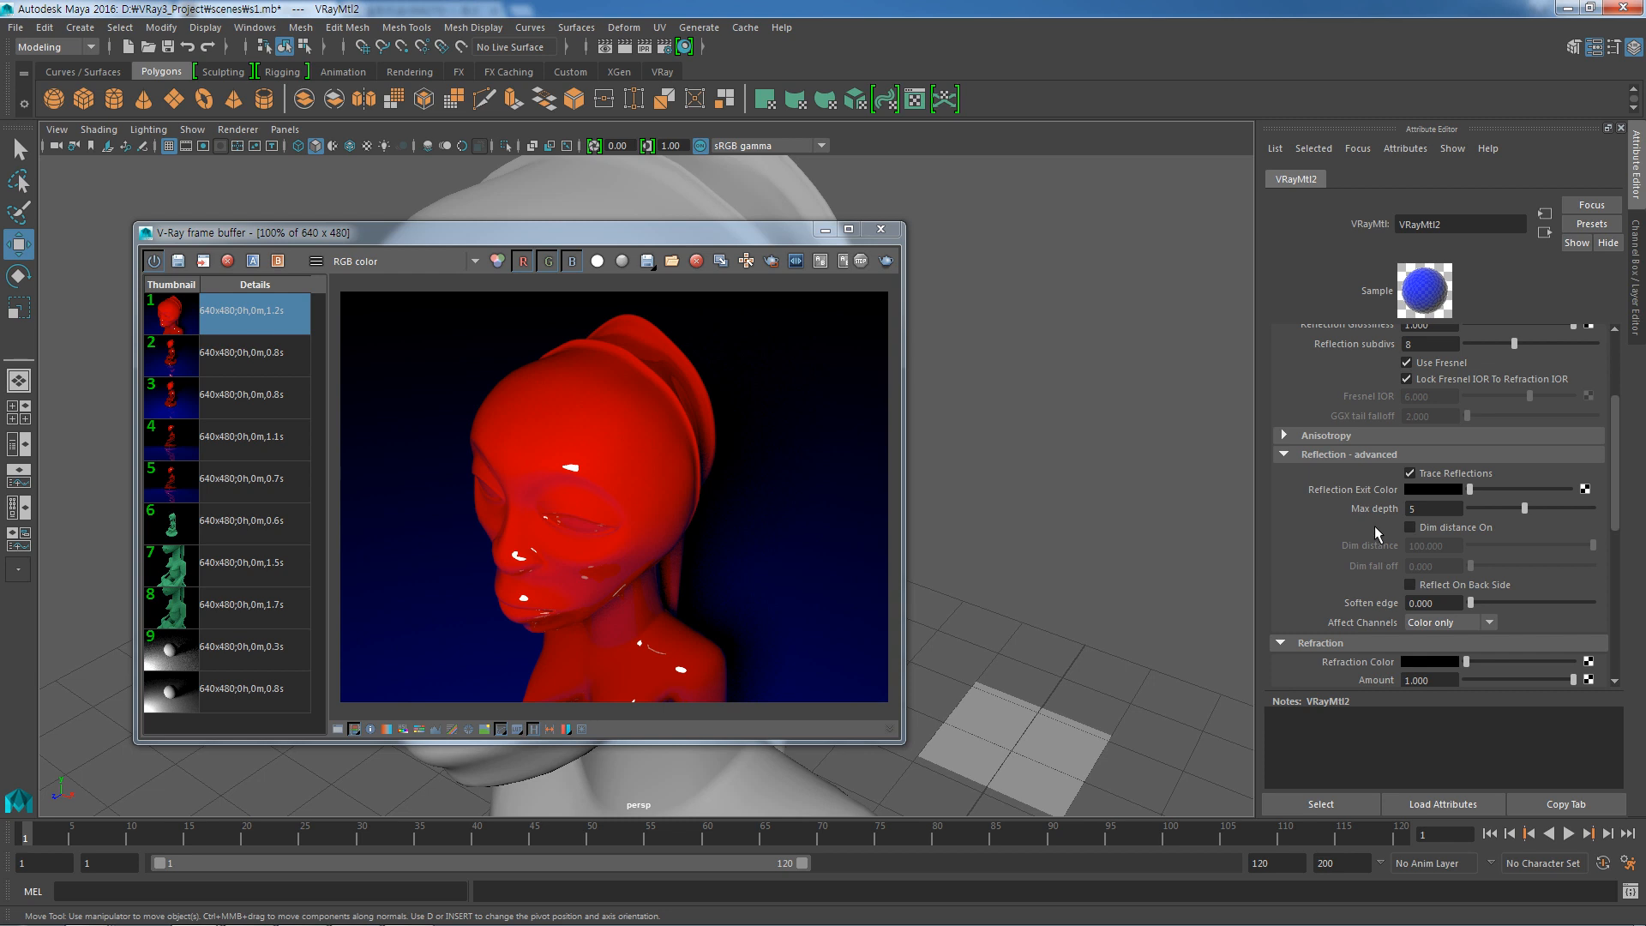
pyautogui.click(1281, 644)
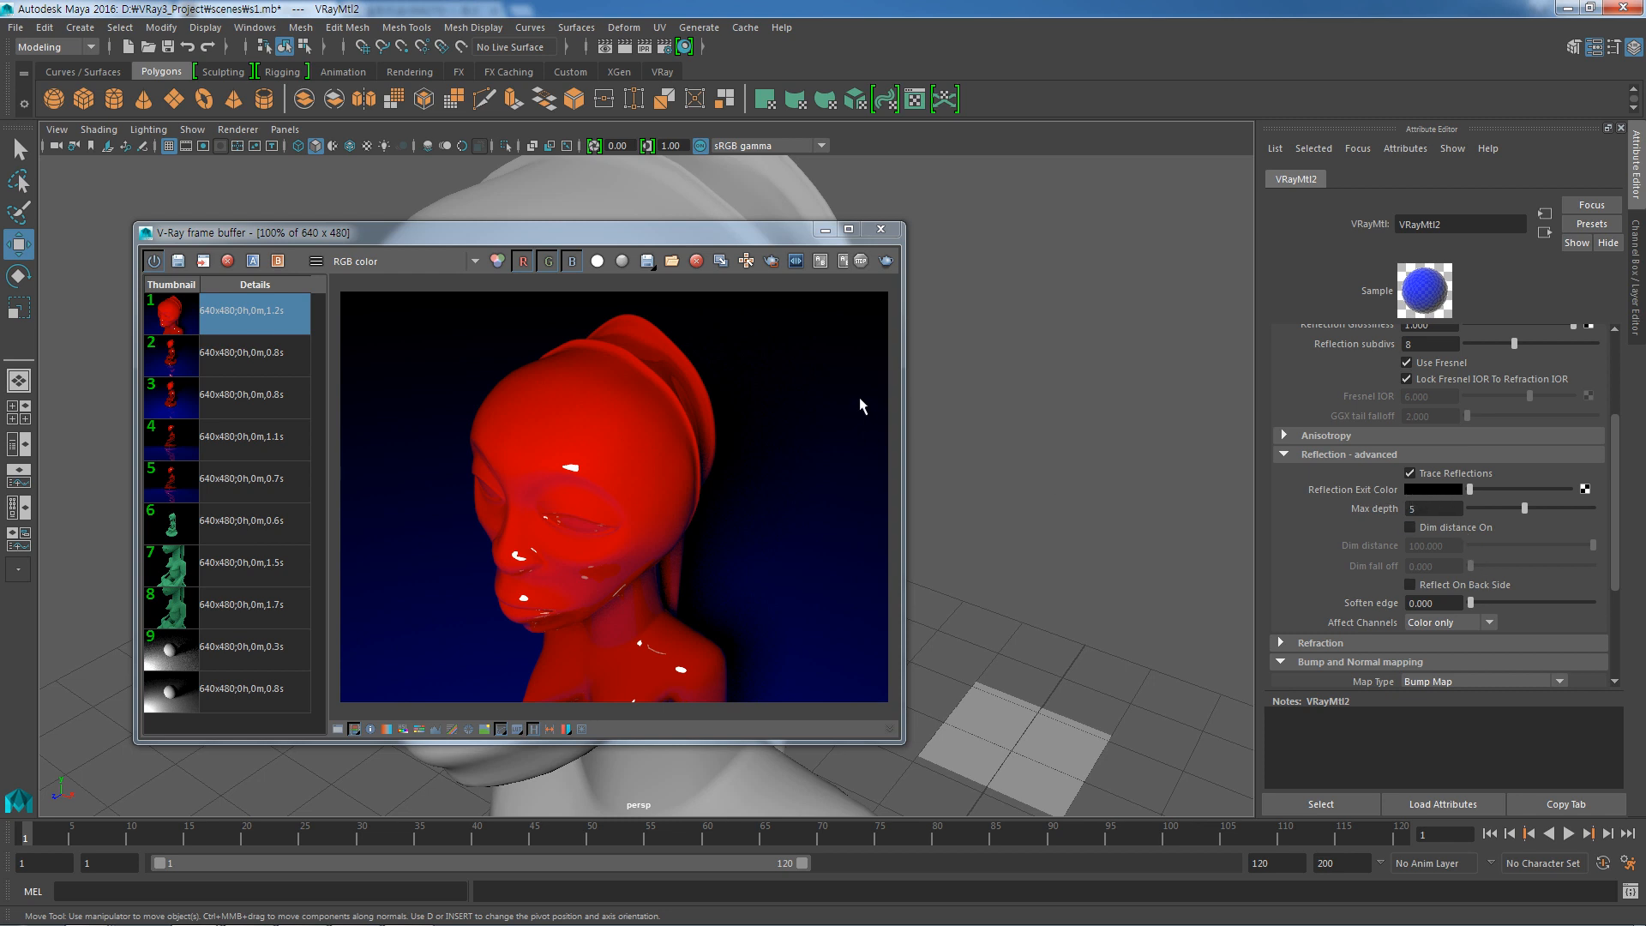
# Close the frame buffer, frame the whole statue from a lower angle in the perspective view, and render it.
pyautogui.click(881, 229)
pyautogui.scroll(-5, 768, 583)
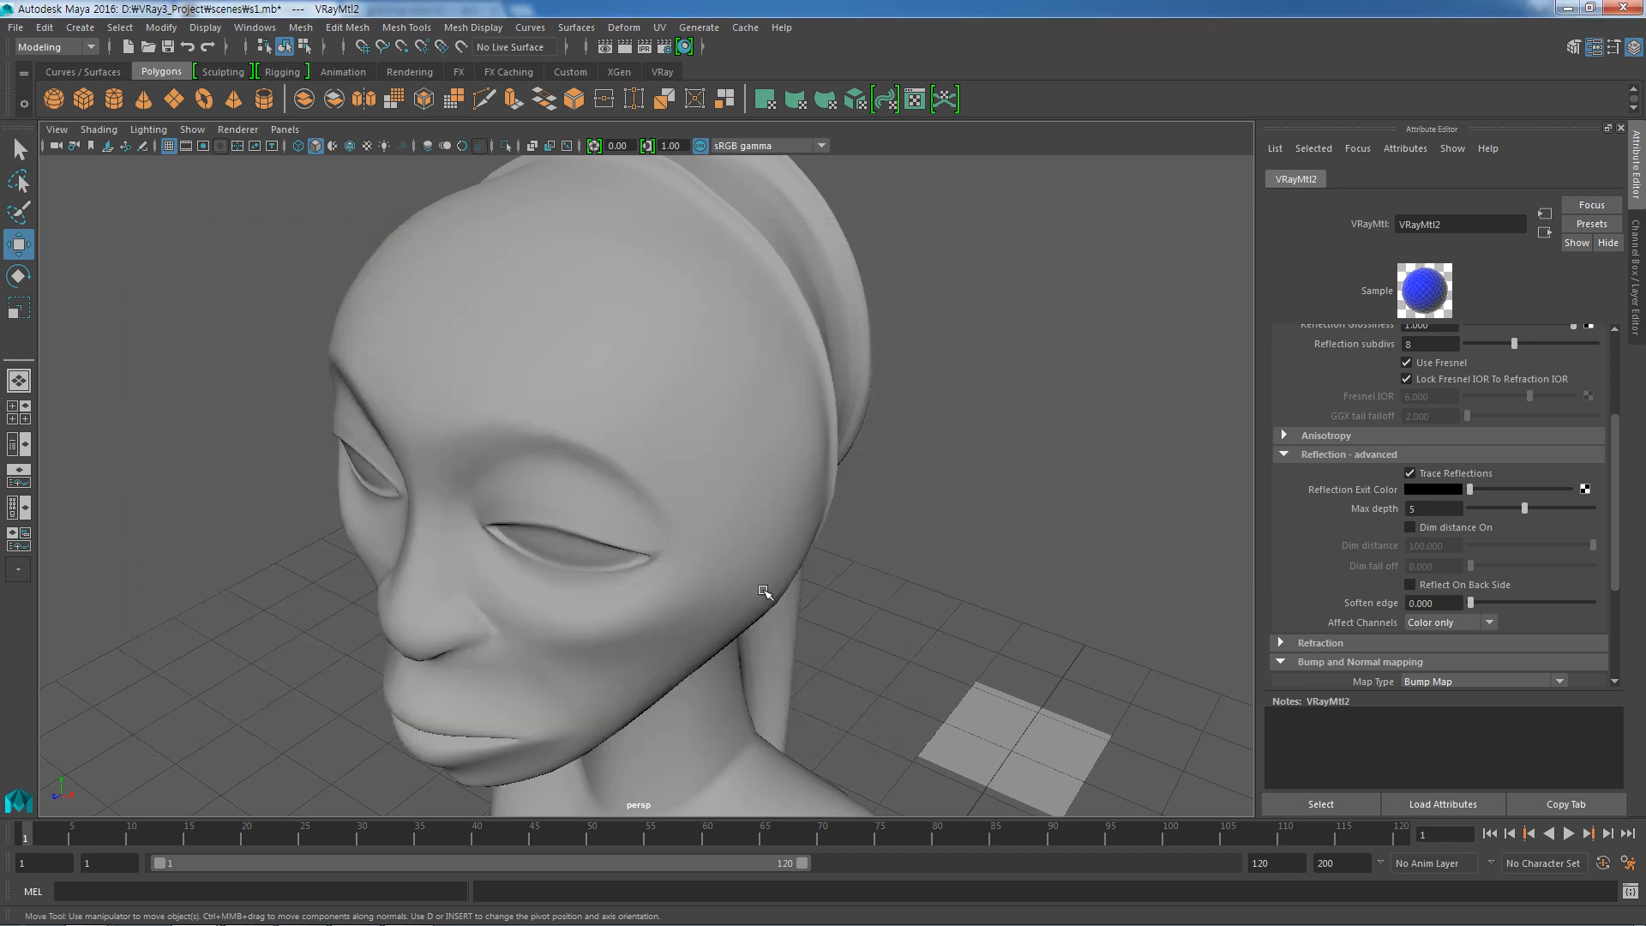
pyautogui.scroll(-6, 762, 592)
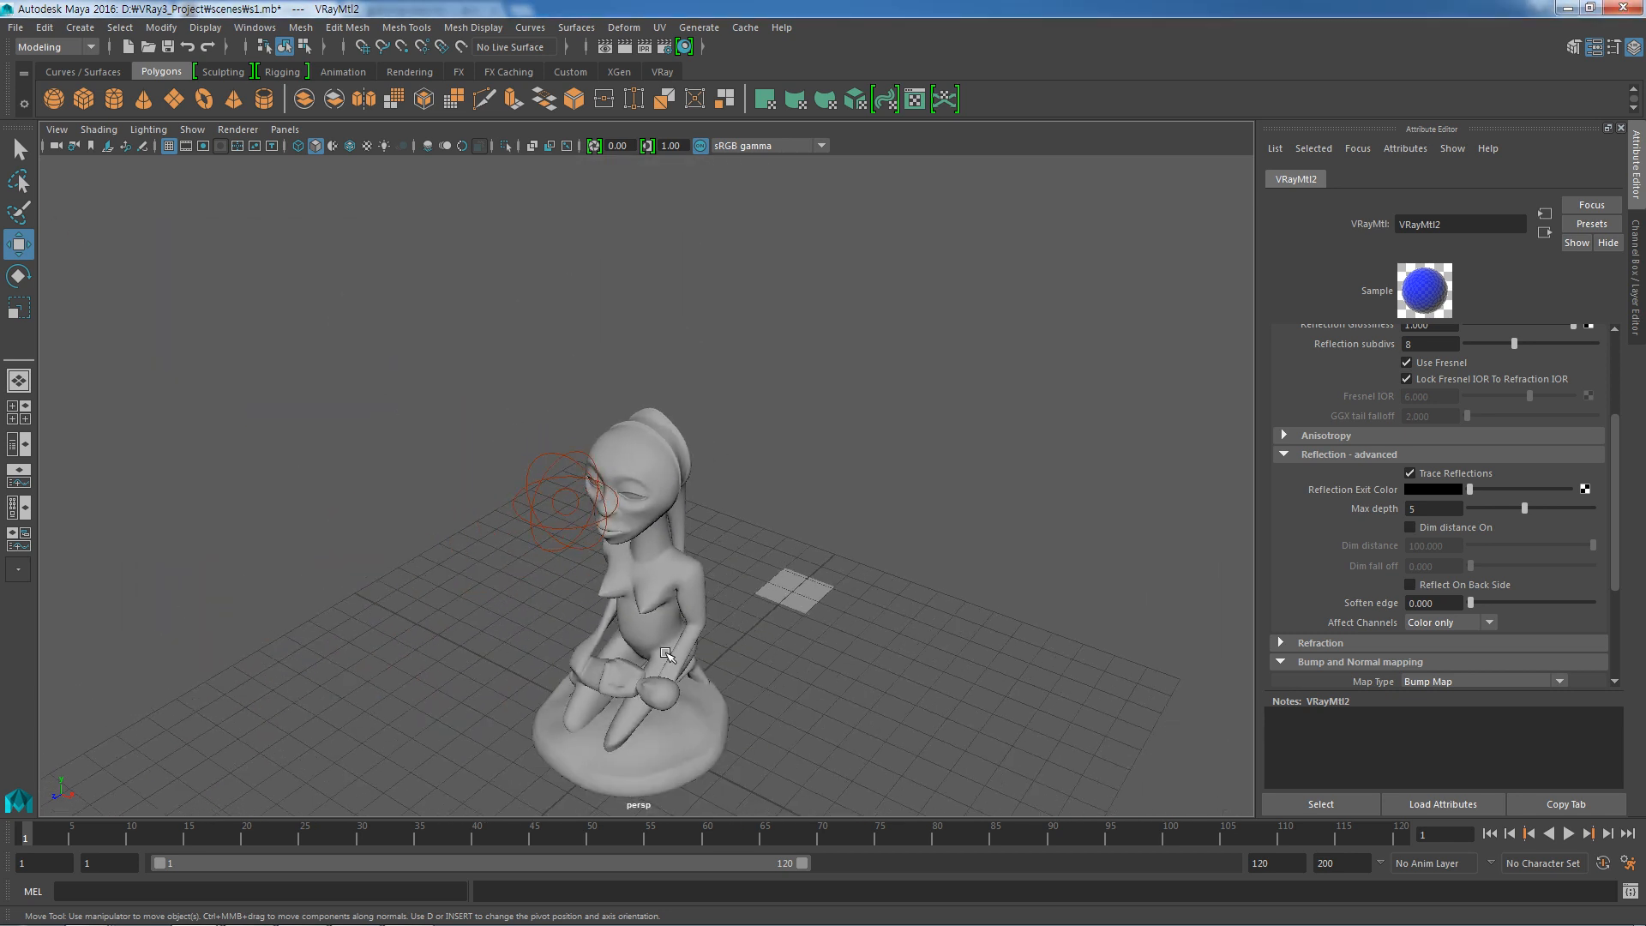
pyautogui.keyDown('alt'); pyautogui.moveTo(660, 654); pyautogui.dragTo(705, 558); pyautogui.keyUp('alt')
pyautogui.scroll(2, 698, 563)
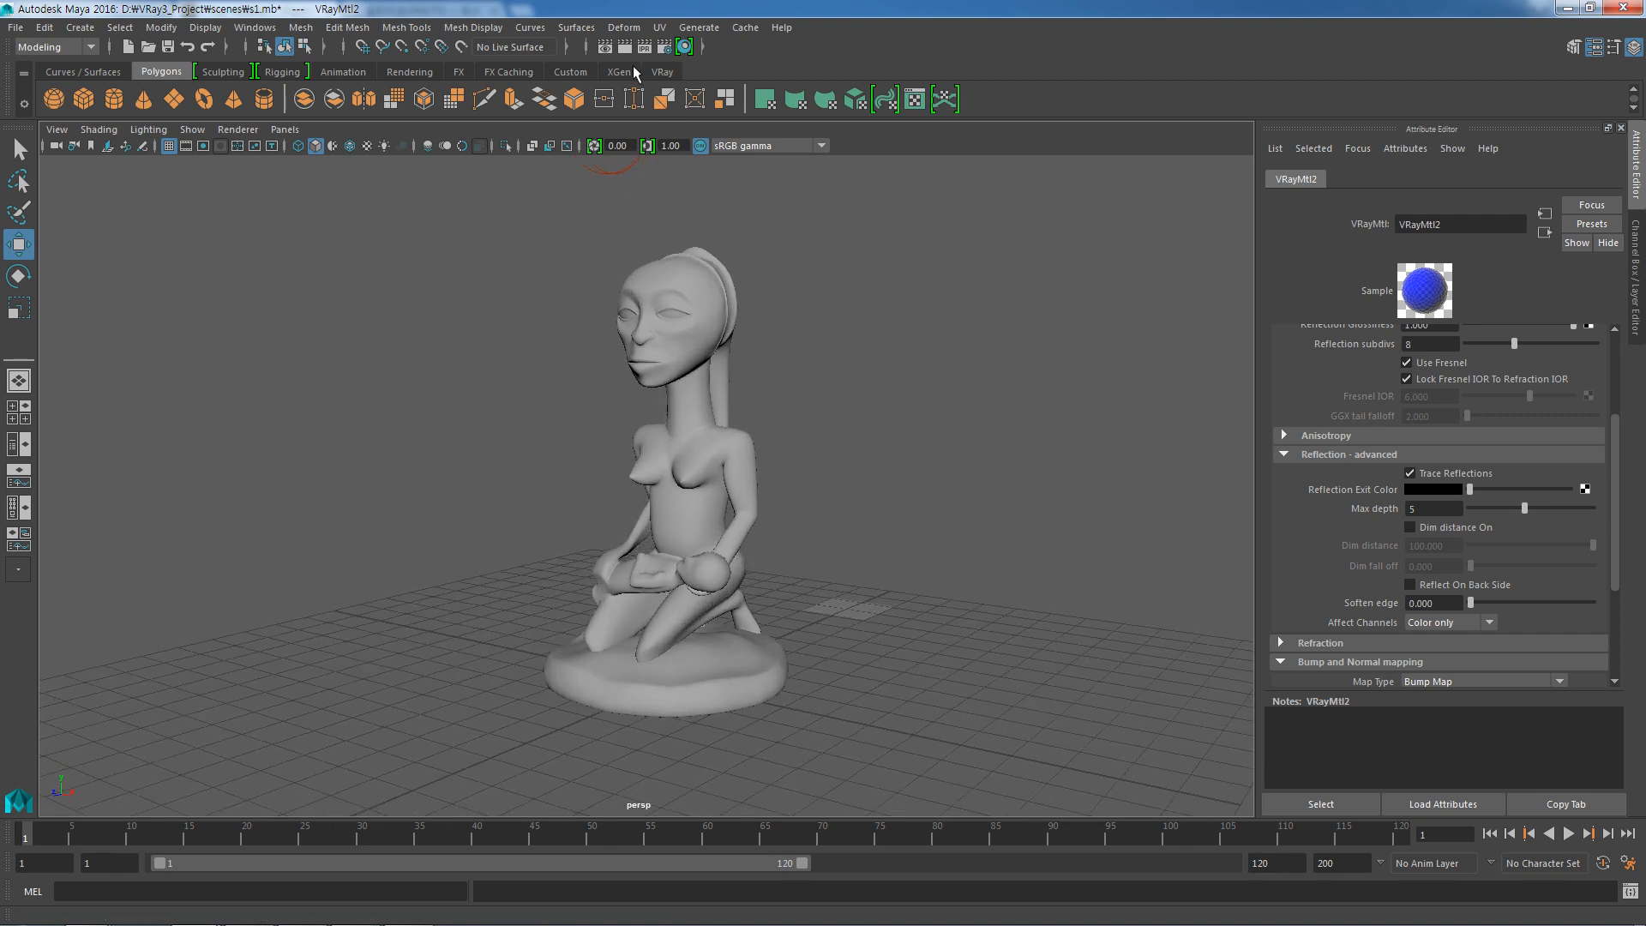
pyautogui.click(628, 43)
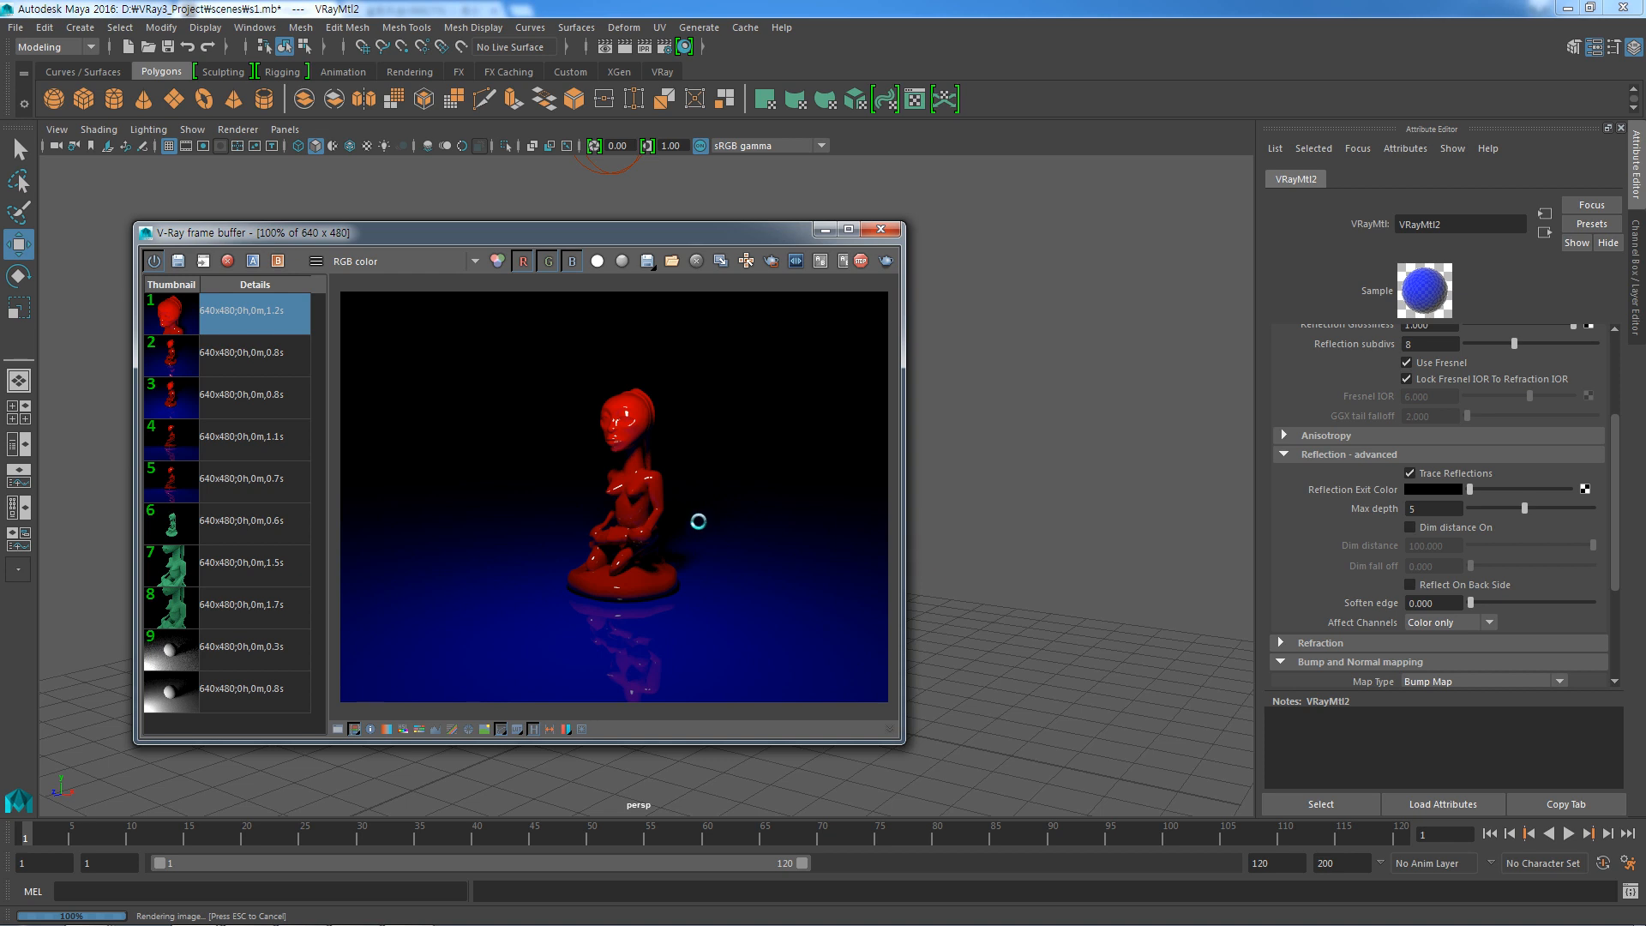
# Frame the statue slightly closer, render again, and close the frame buffer.
pyautogui.keyDown('alt'); pyautogui.moveTo(968, 583); pyautogui.dragTo(969, 672, button='right'); pyautogui.keyUp('alt')
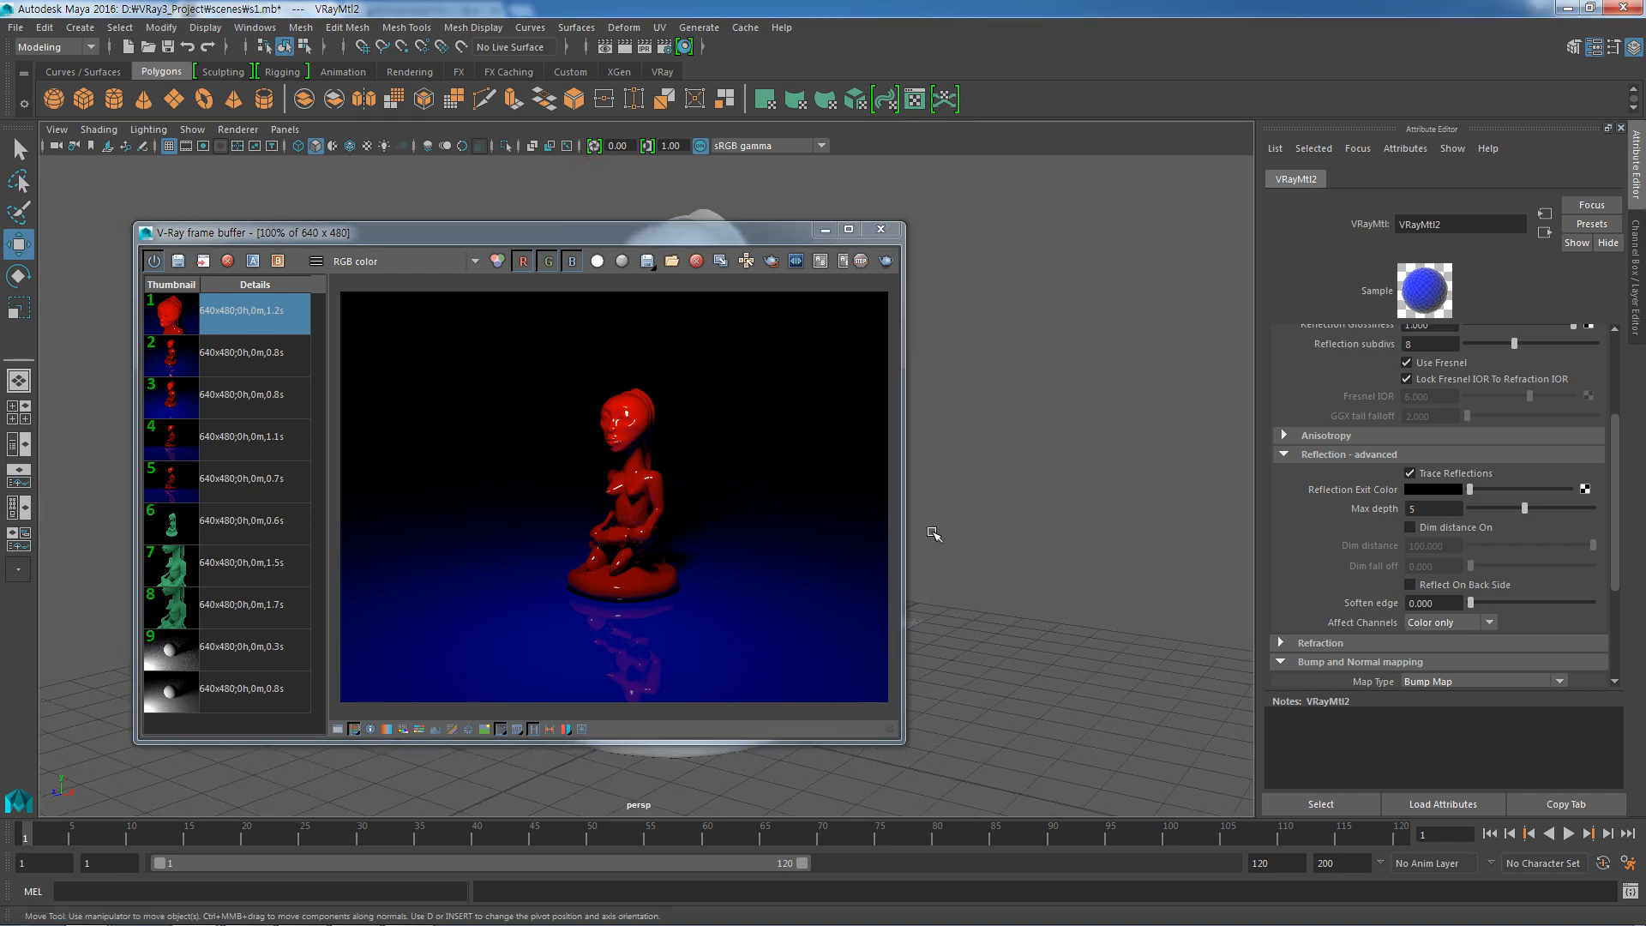
pyautogui.click(885, 261)
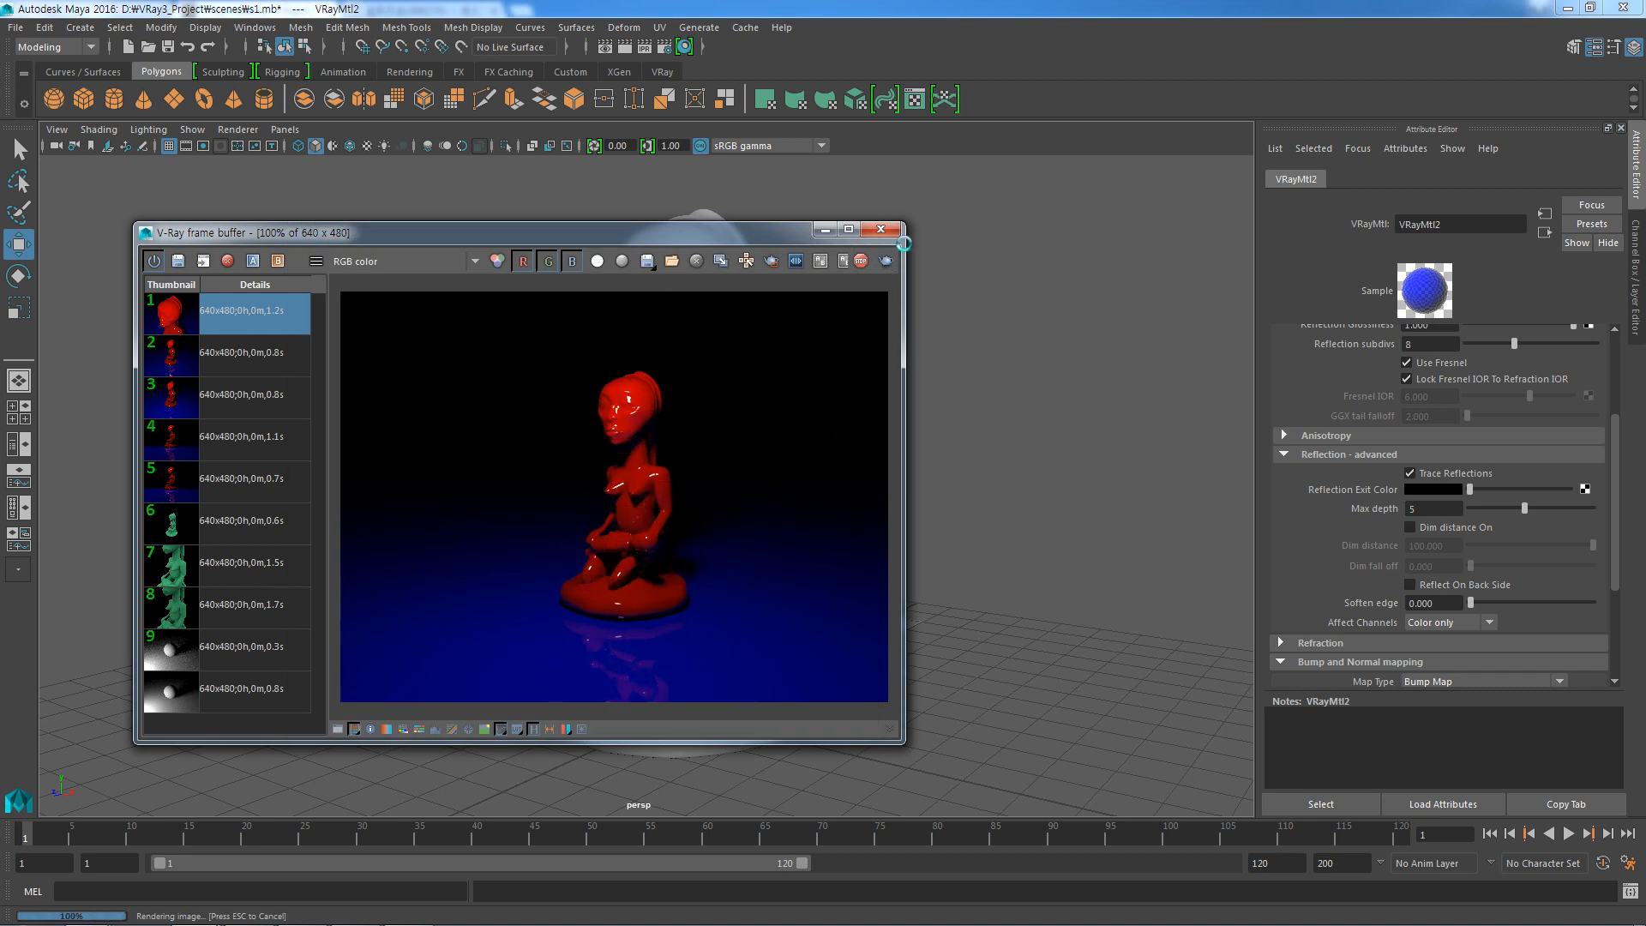
pyautogui.click(883, 232)
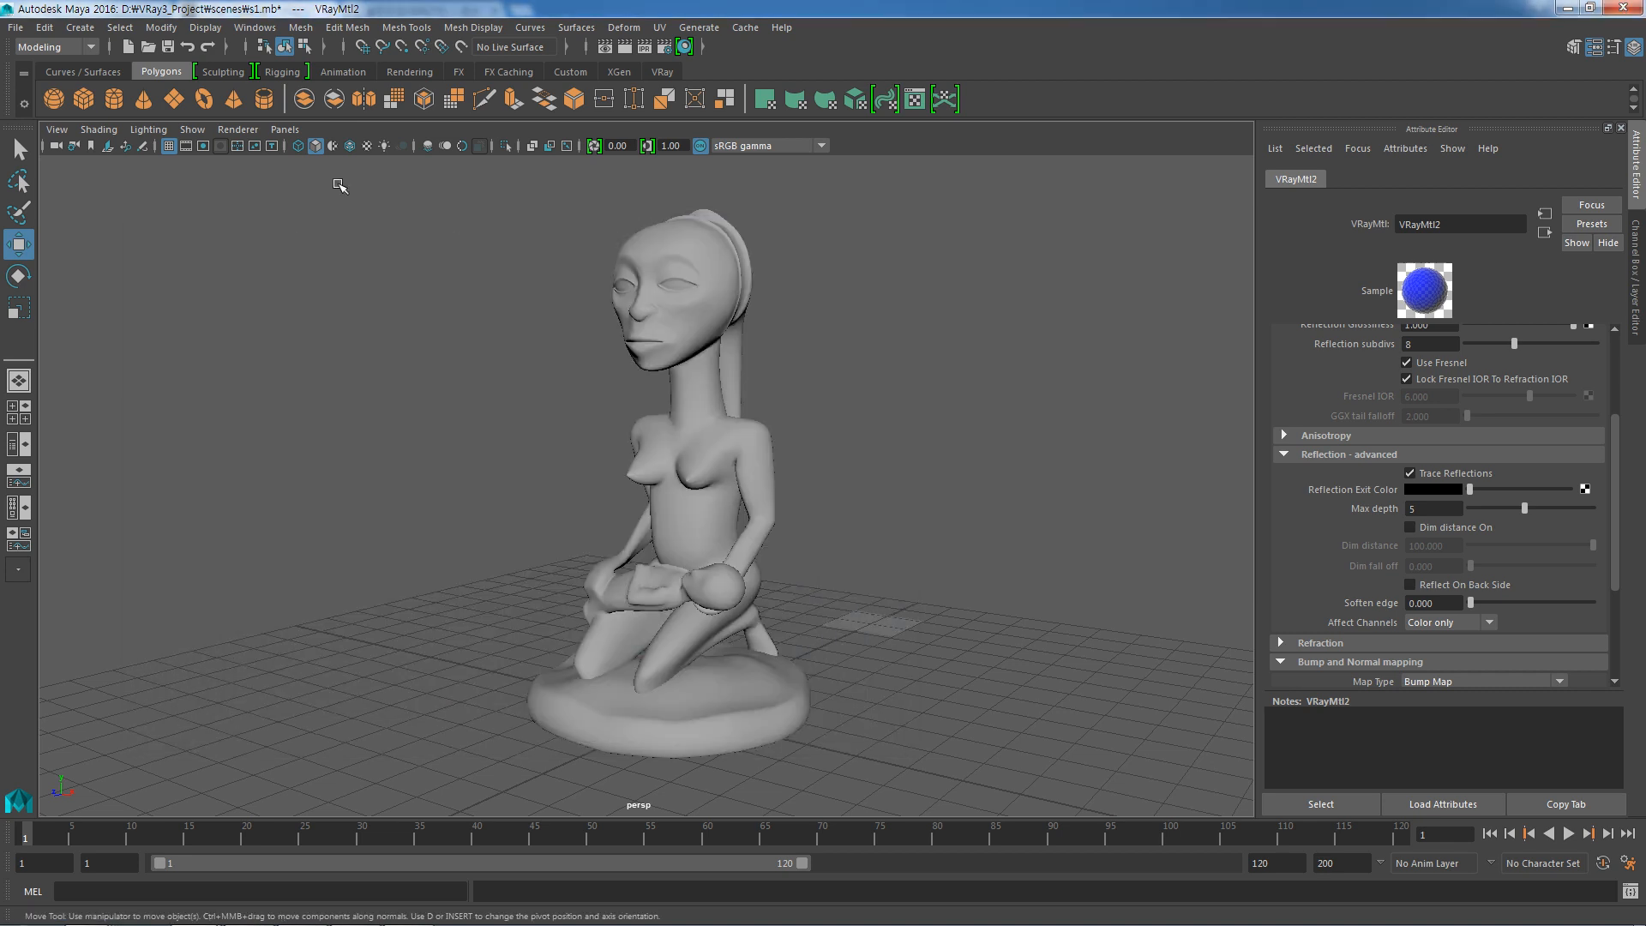
# Display the film gate in the perspective view, fit the whole statue inside it, and render.
pyautogui.click(188, 145)
pyautogui.keyDown('alt'); pyautogui.moveTo(860, 577); pyautogui.dragTo(918, 597, button='right'); pyautogui.keyUp('alt')
pyautogui.keyDown('alt'); pyautogui.moveTo(917, 598); pyautogui.dragTo(904, 566); pyautogui.keyUp('alt')
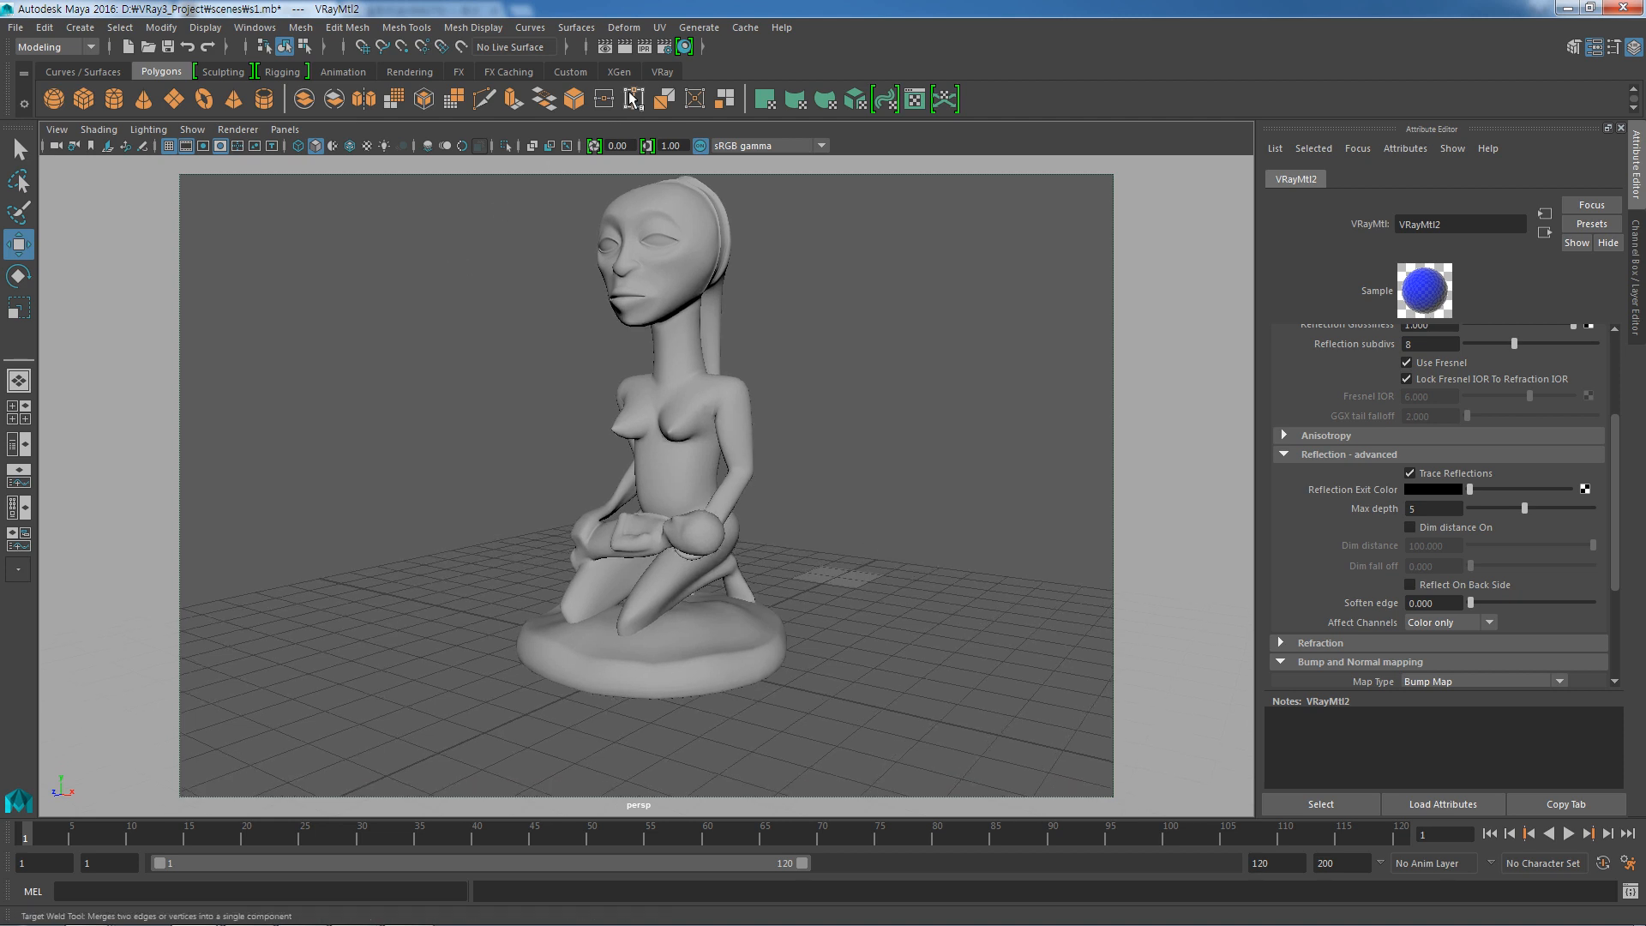
pyautogui.click(626, 47)
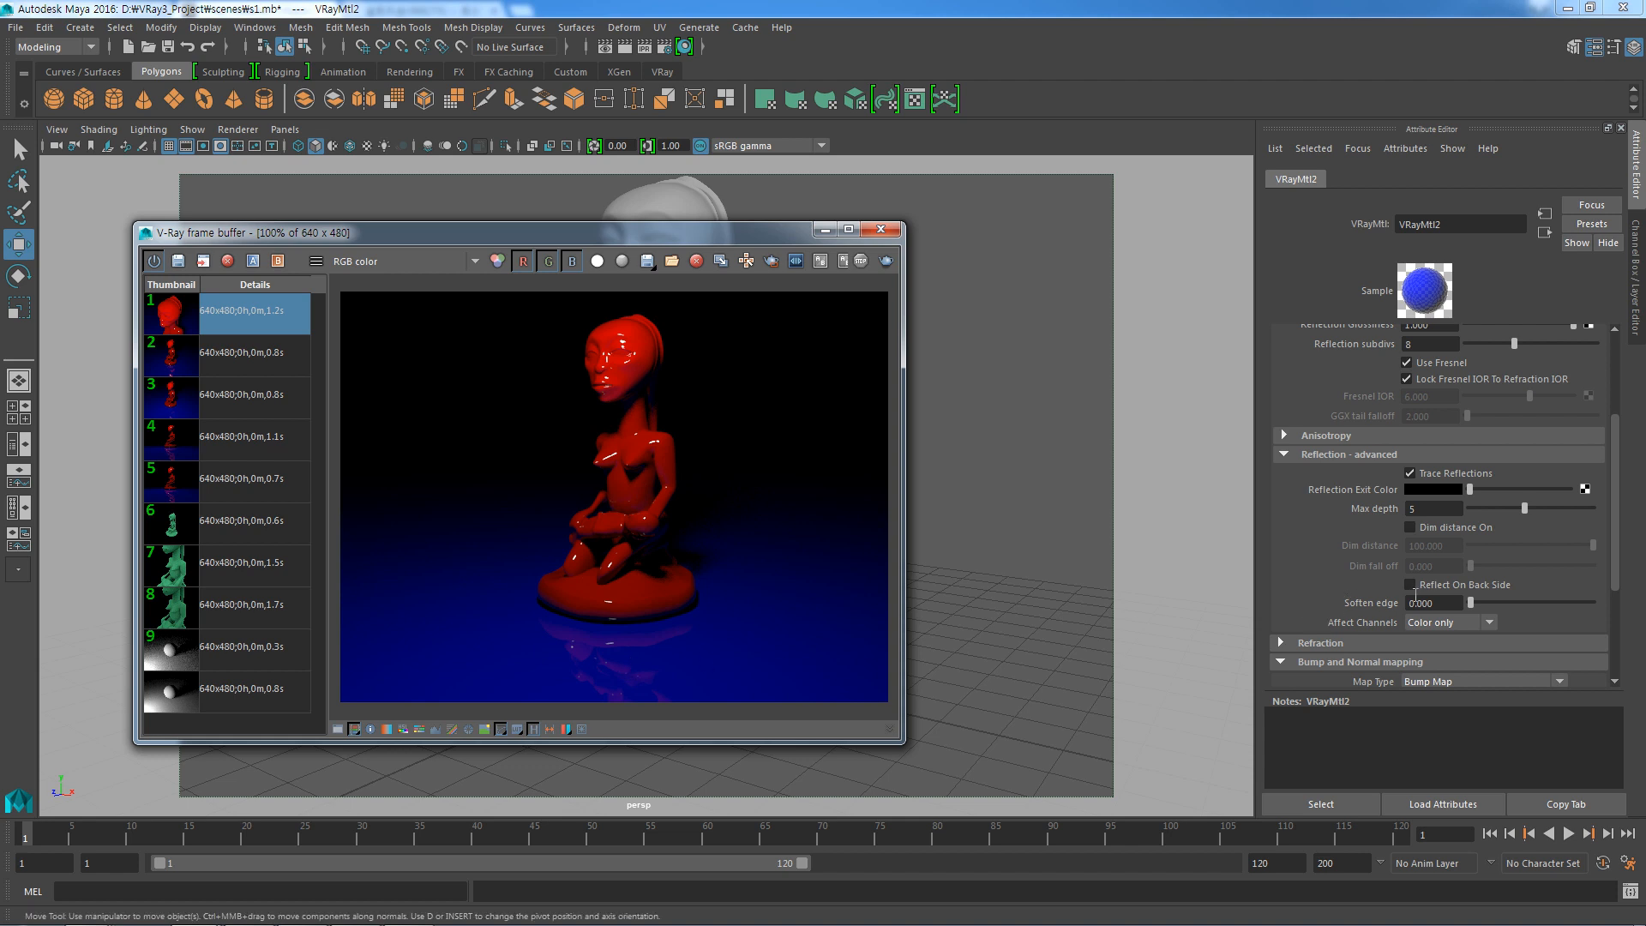
# Enable Dim distance for VRayMtl2's reflections and render the statue from slightly farther away.
pyautogui.click(1410, 527)
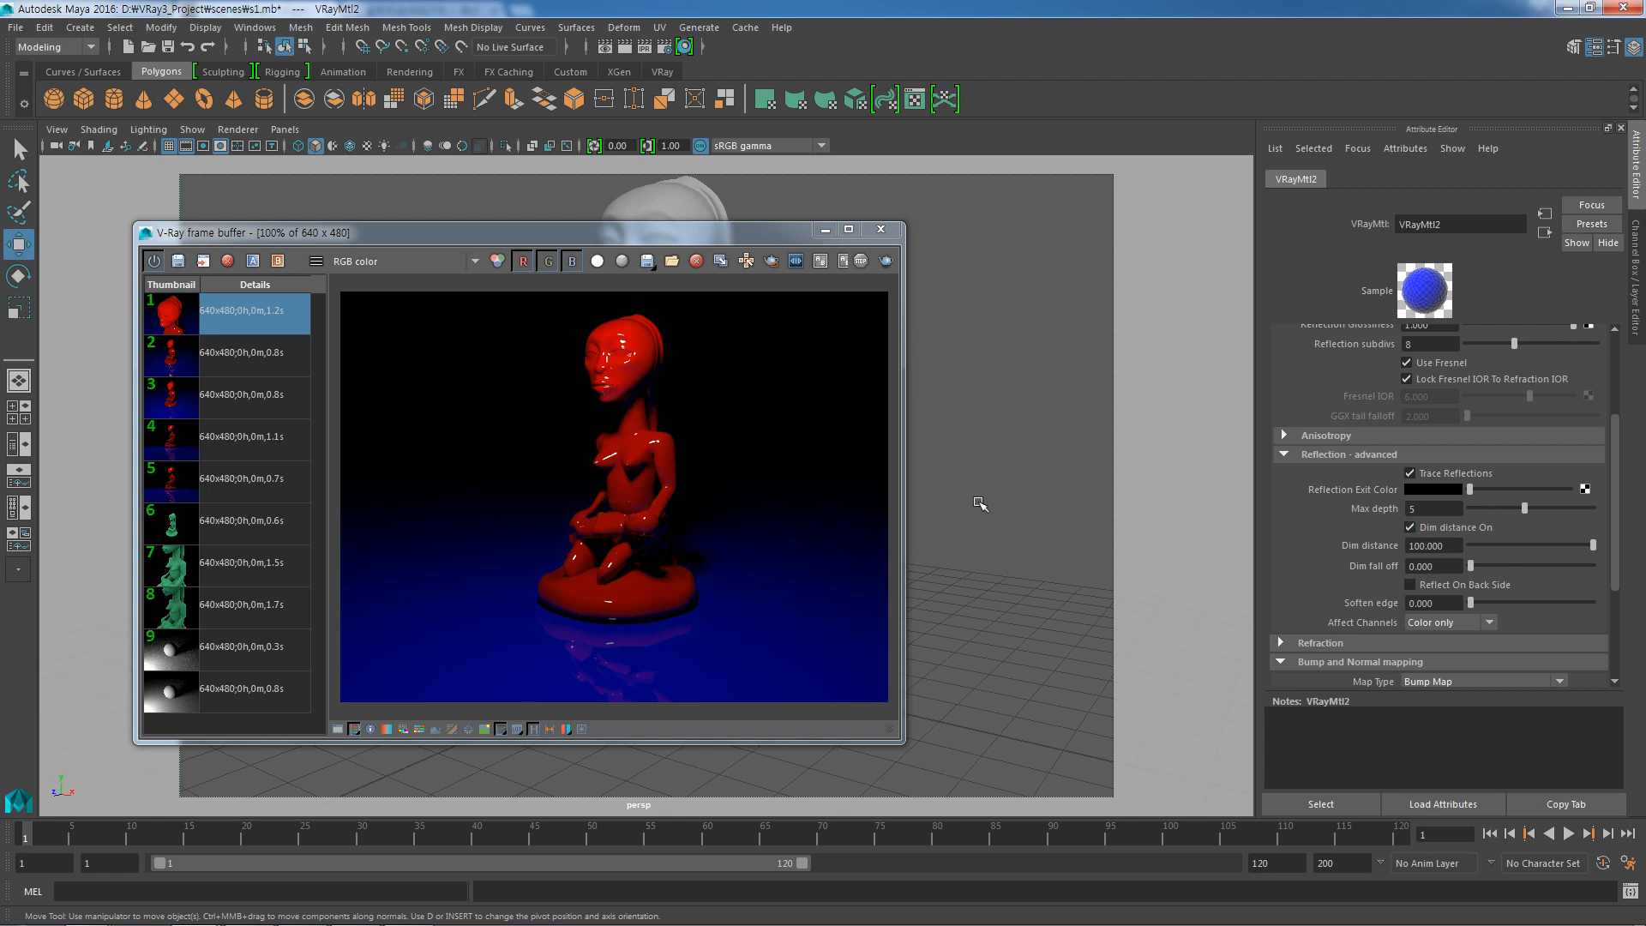
pyautogui.keyDown('alt'); pyautogui.moveTo(997, 586); pyautogui.dragTo(970, 518, button='right'); pyautogui.keyUp('alt')
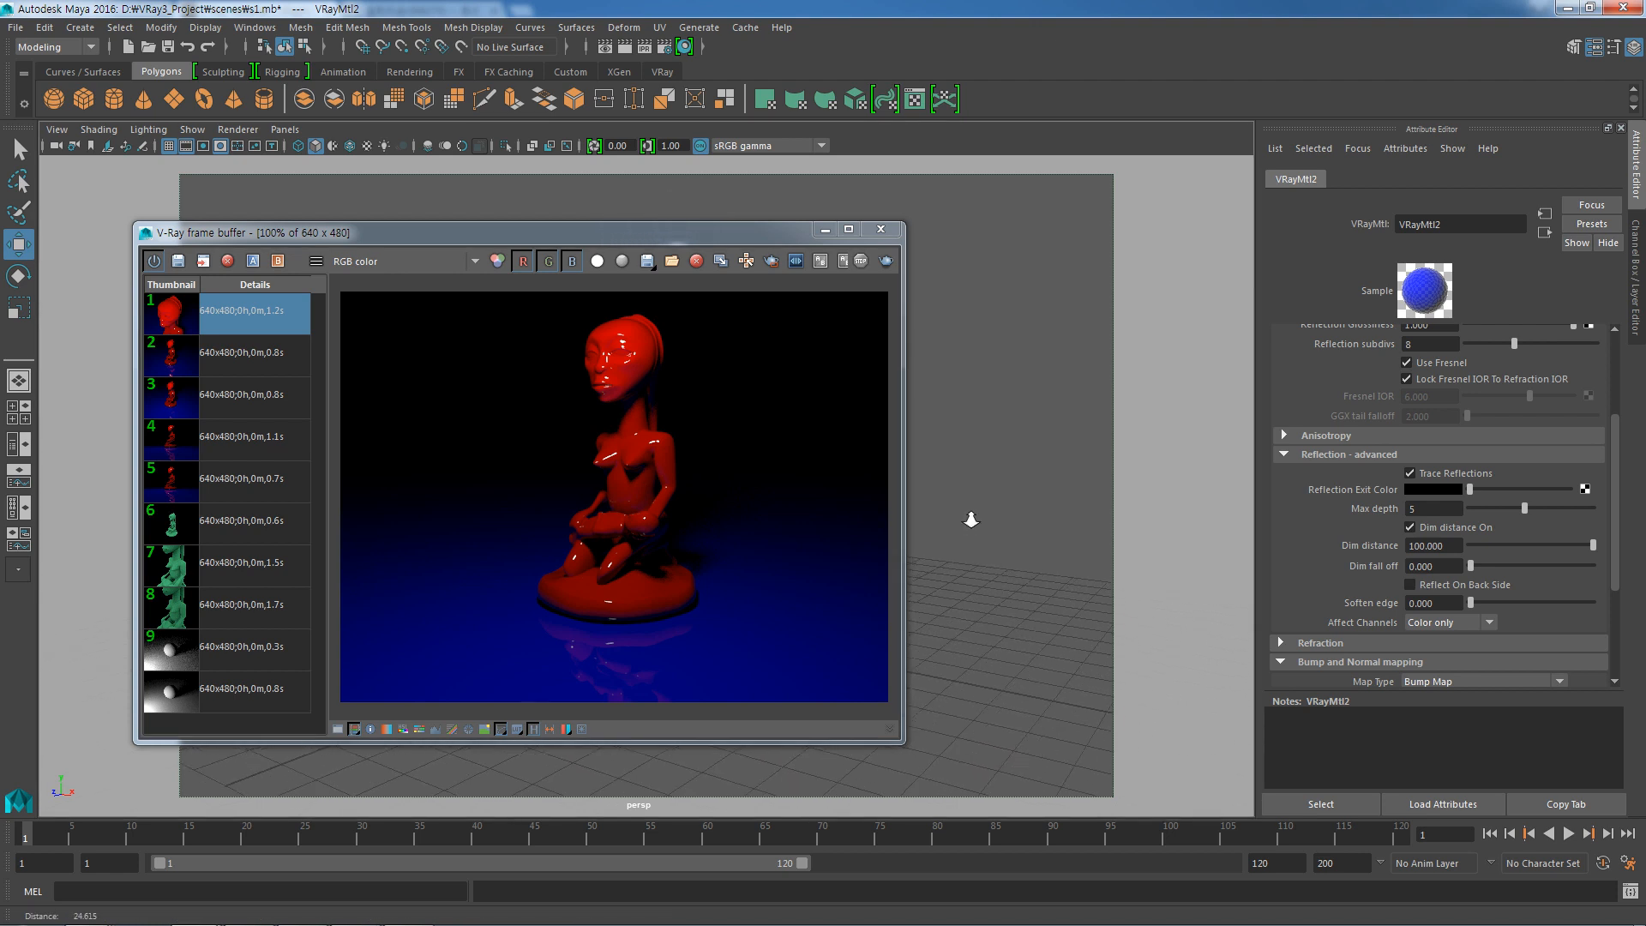
pyautogui.click(885, 261)
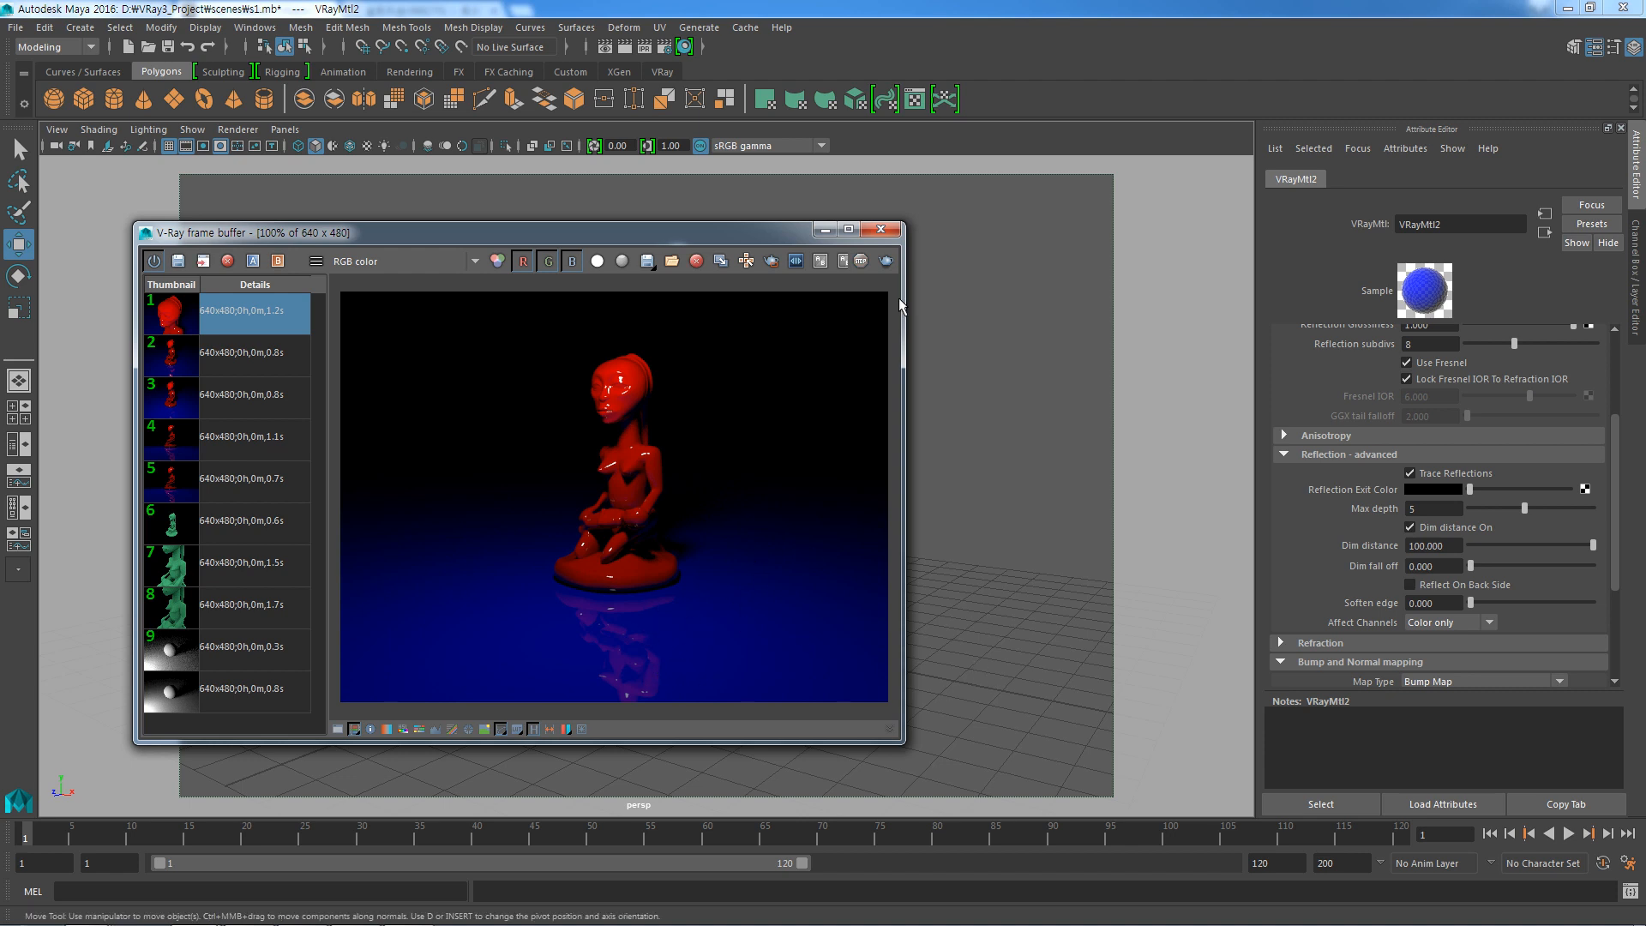
# Shift the statue up in the frame to show more floor reflection, render, and close the frame buffer.
pyautogui.click(888, 232)
pyautogui.keyDown('alt'); pyautogui.moveTo(722, 647); pyautogui.dragTo(718, 592, button='middle'); pyautogui.keyUp('alt')
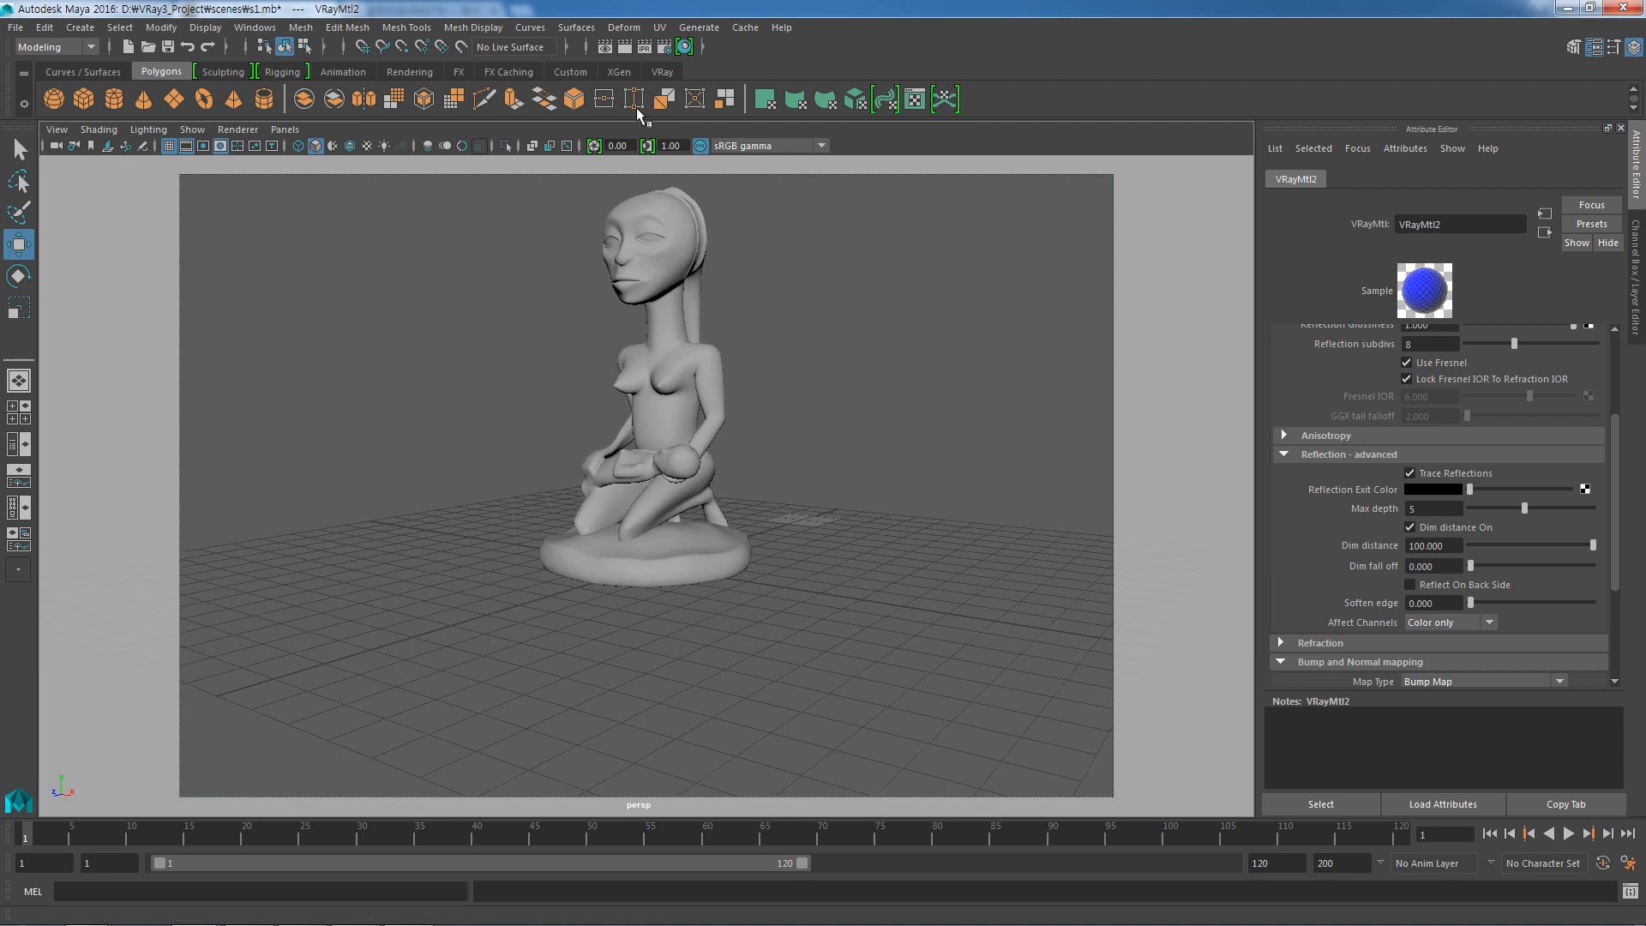
pyautogui.click(625, 46)
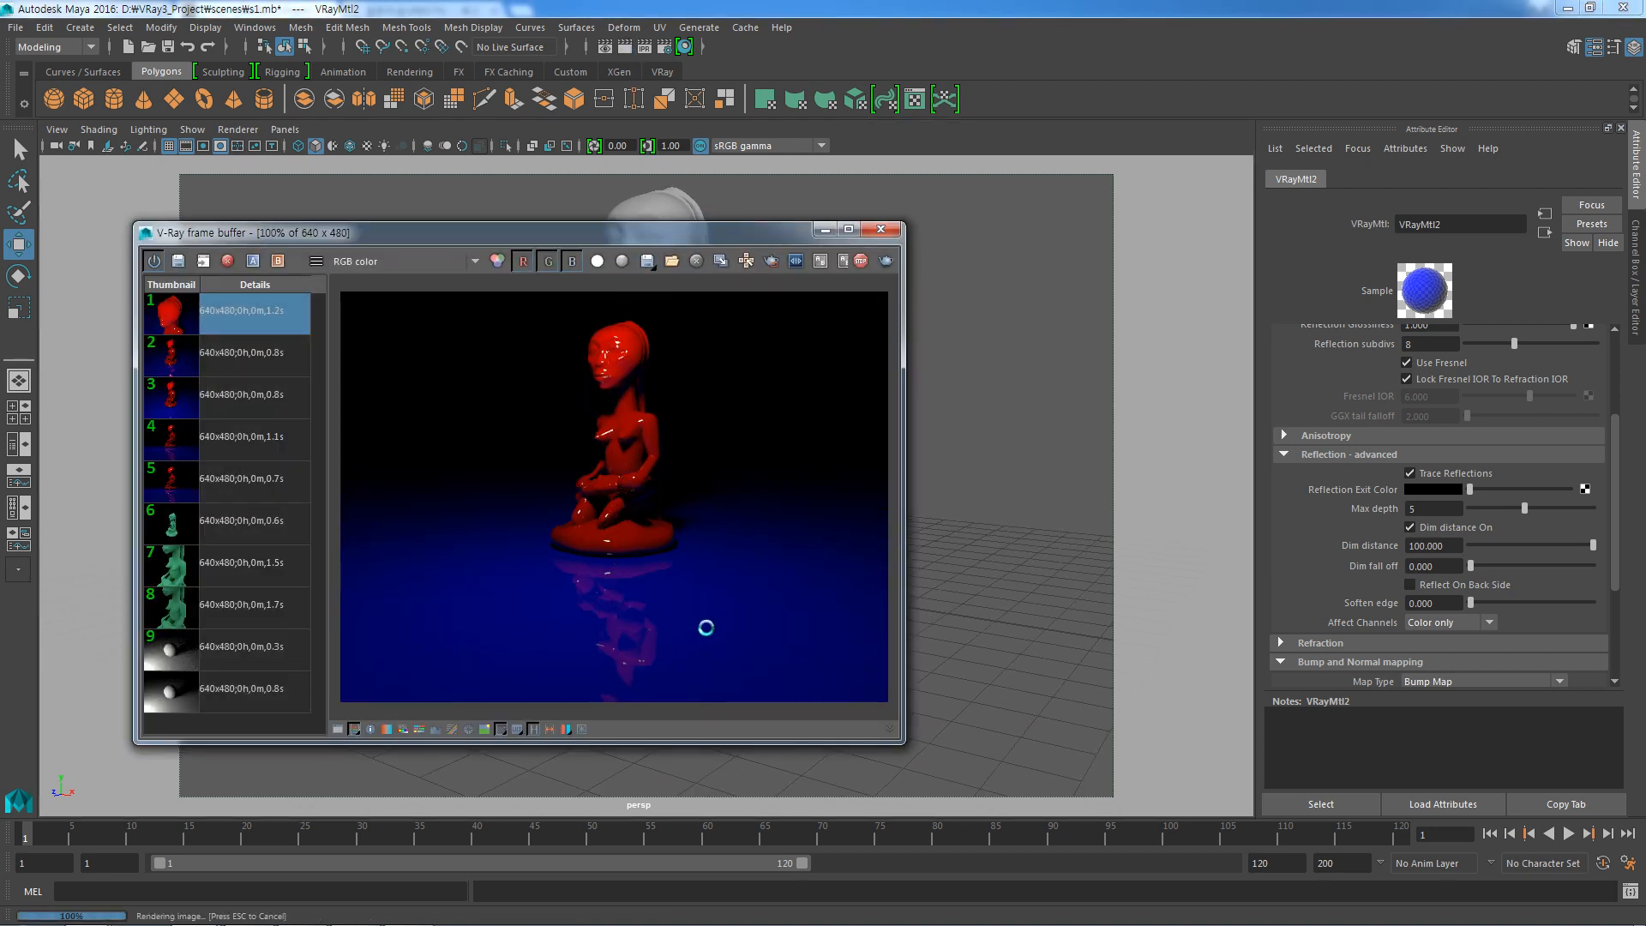
pyautogui.click(881, 229)
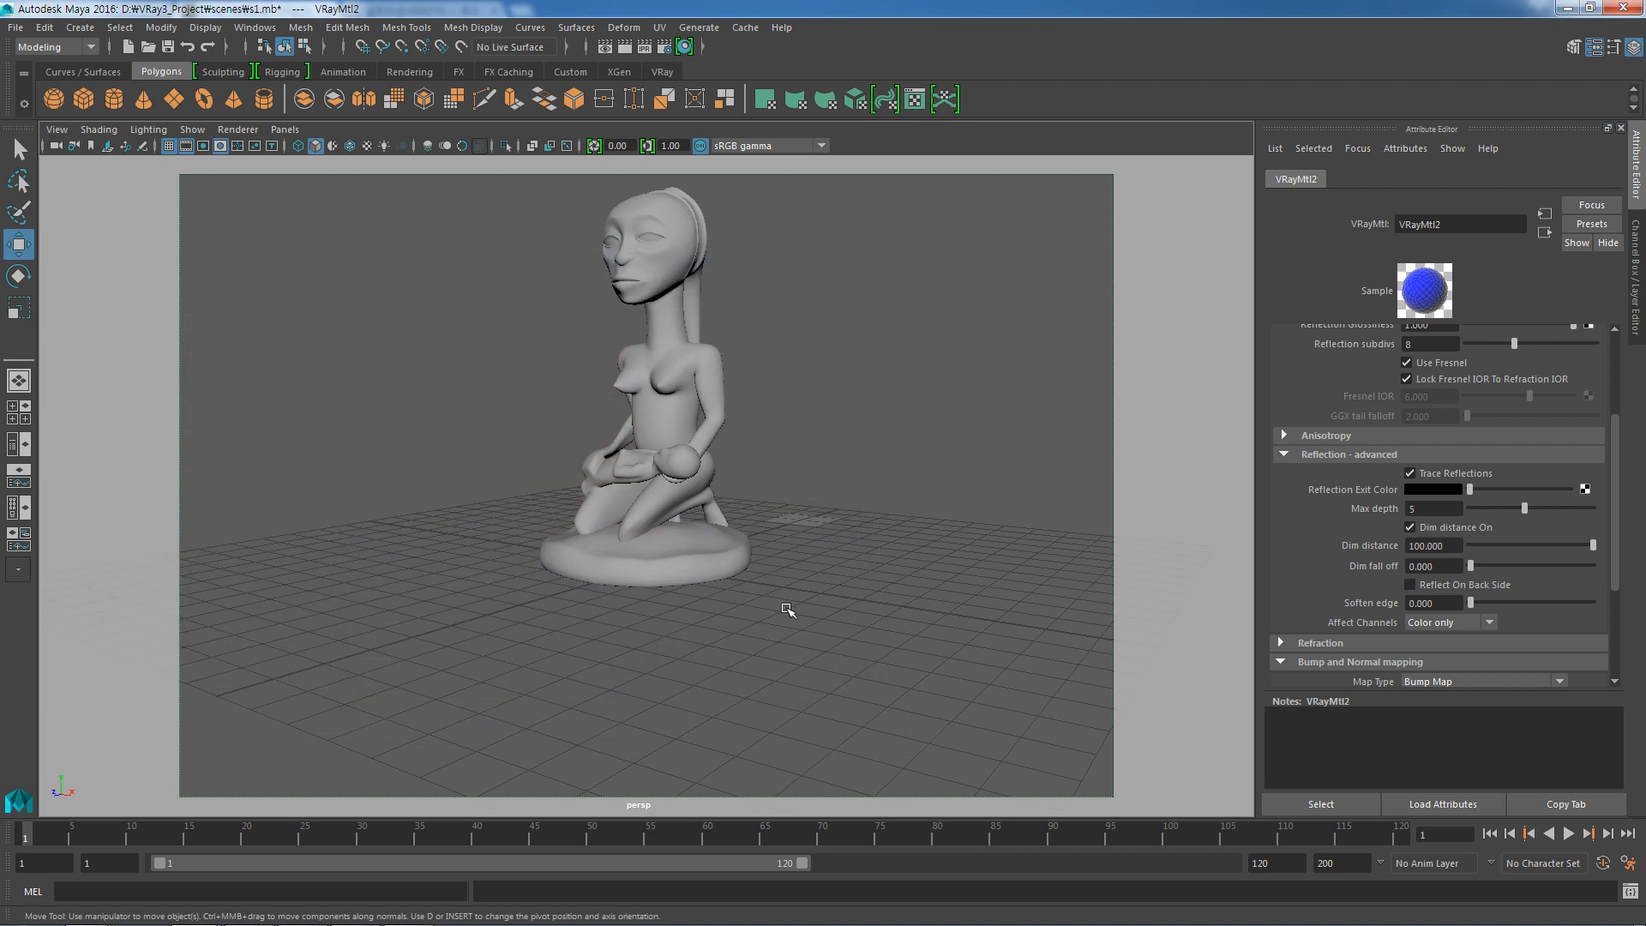
# Render the statue from a slightly higher, more distant view, disable VRayMtl2's Dim distance, and close the frame buffer.
pyautogui.keyDown('alt'); pyautogui.moveTo(786, 617); pyautogui.dragTo(746, 579); pyautogui.keyUp('alt')
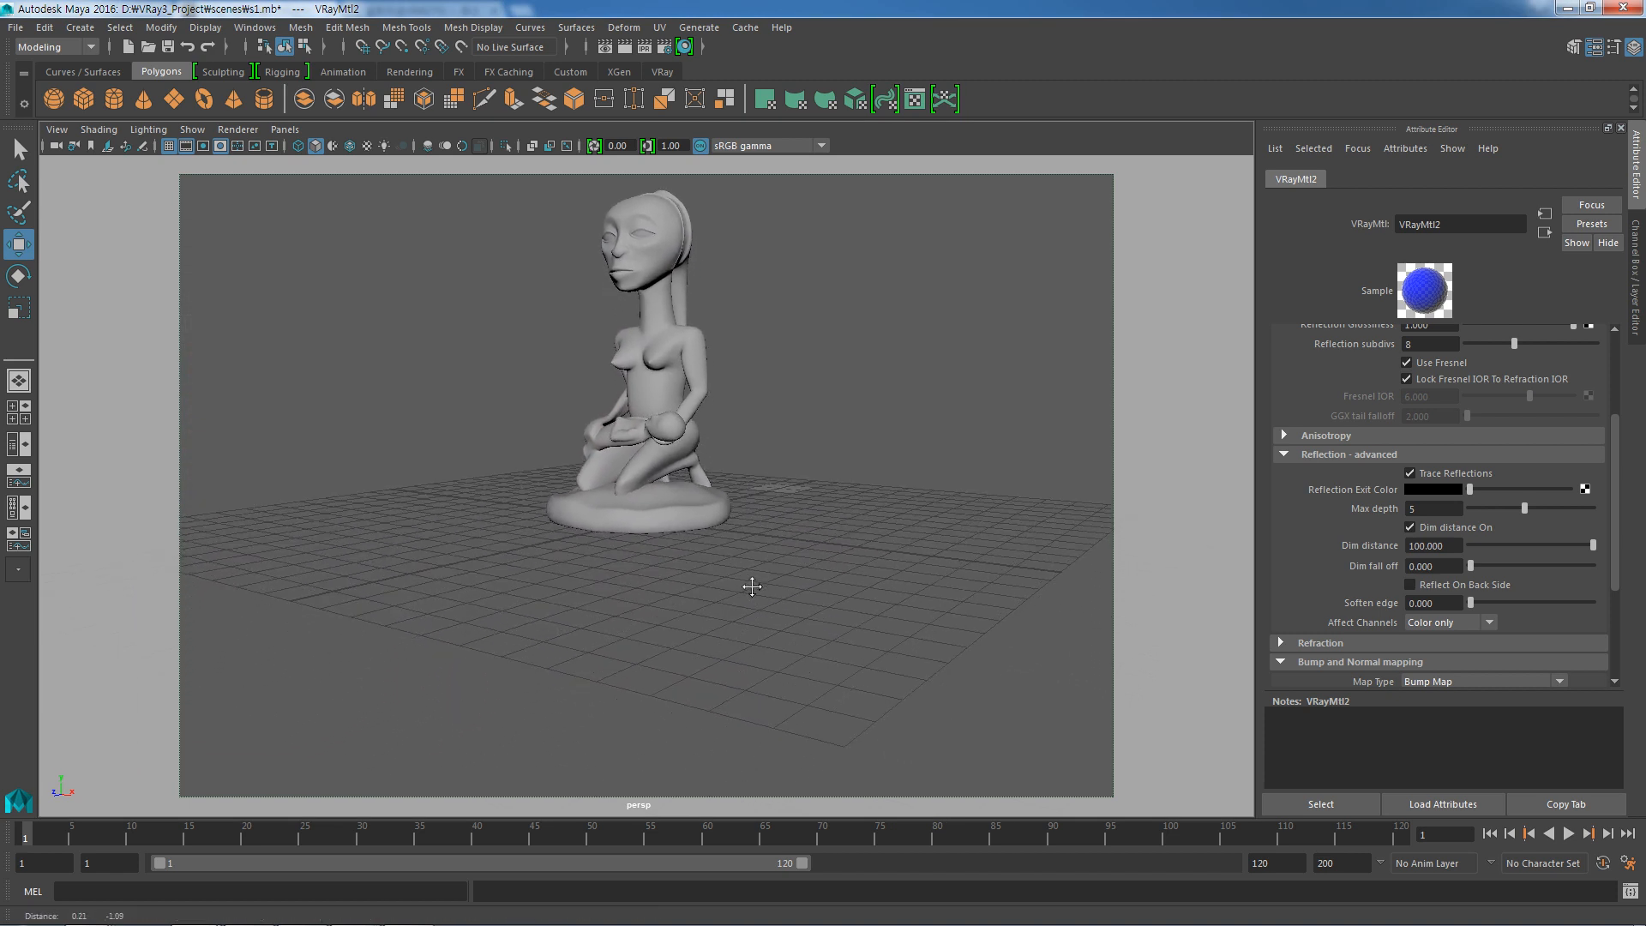
pyautogui.click(626, 45)
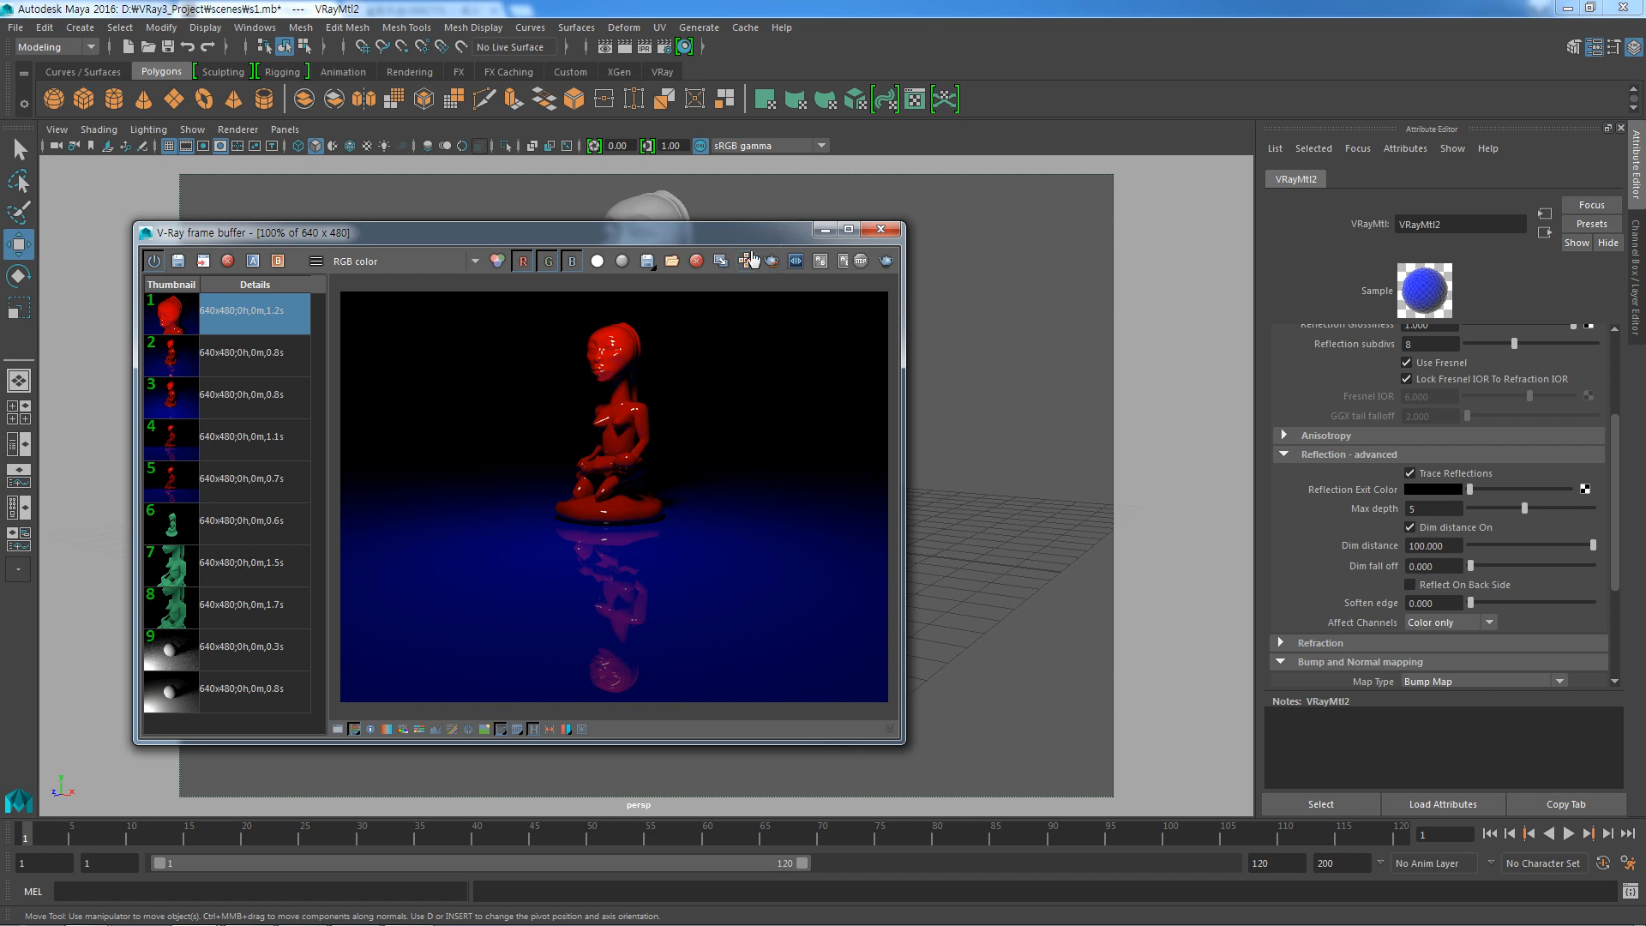
pyautogui.click(1410, 527)
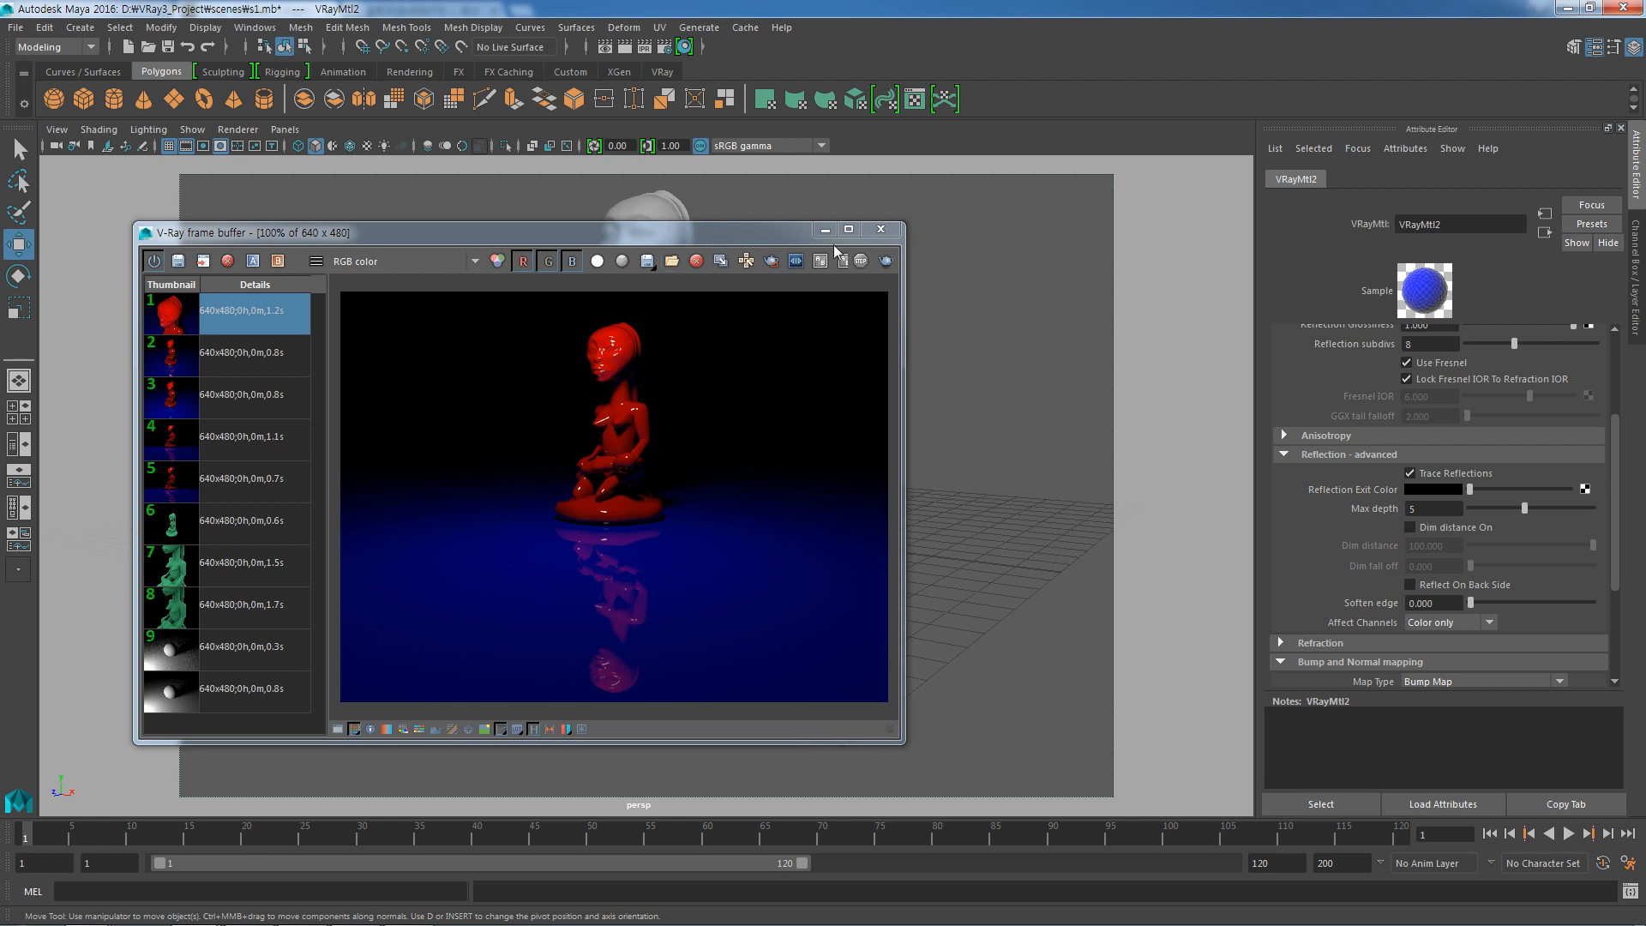
pyautogui.click(881, 229)
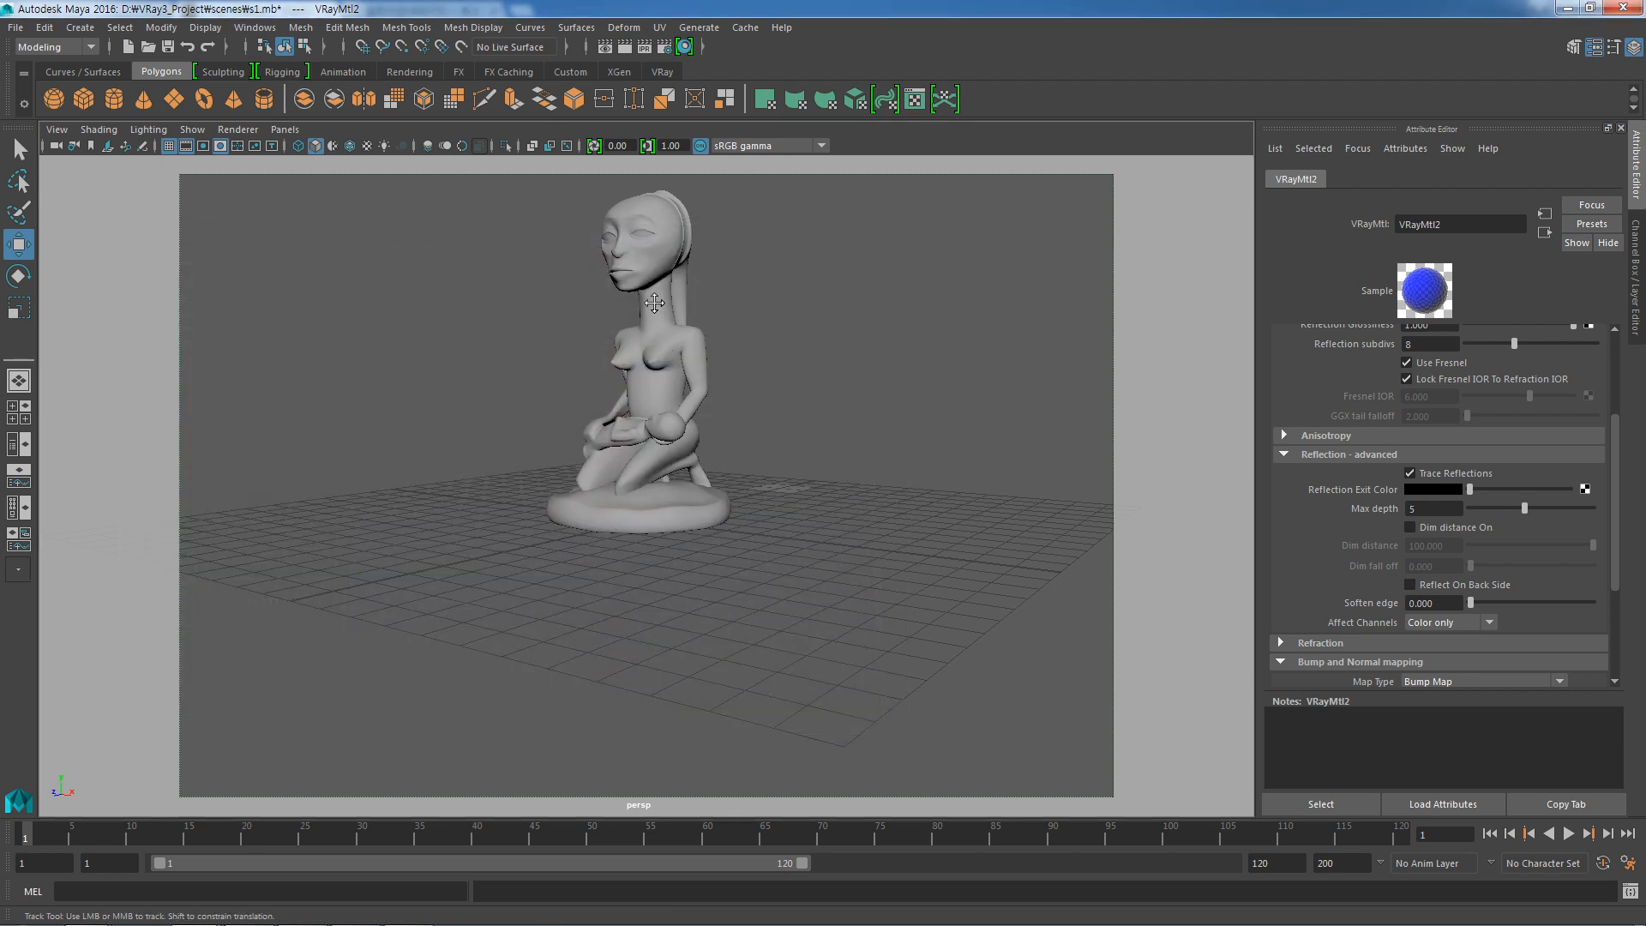
# Display VRayMtl1's attributes and render a close-up of the statue's head.
pyautogui.keyDown('alt'); pyautogui.moveTo(654, 304); pyautogui.dragTo(642, 446, button='middle'); pyautogui.keyUp('alt')
pyautogui.scroll(8, 642, 445)
pyautogui.keyDown('alt'); pyautogui.moveTo(650, 374); pyautogui.dragTo(680, 478, button='middle'); pyautogui.keyUp('alt')
pyautogui.scroll(3, 680, 477)
pyautogui.keyDown('alt'); pyautogui.moveTo(680, 470); pyautogui.dragTo(705, 521); pyautogui.keyUp('alt')
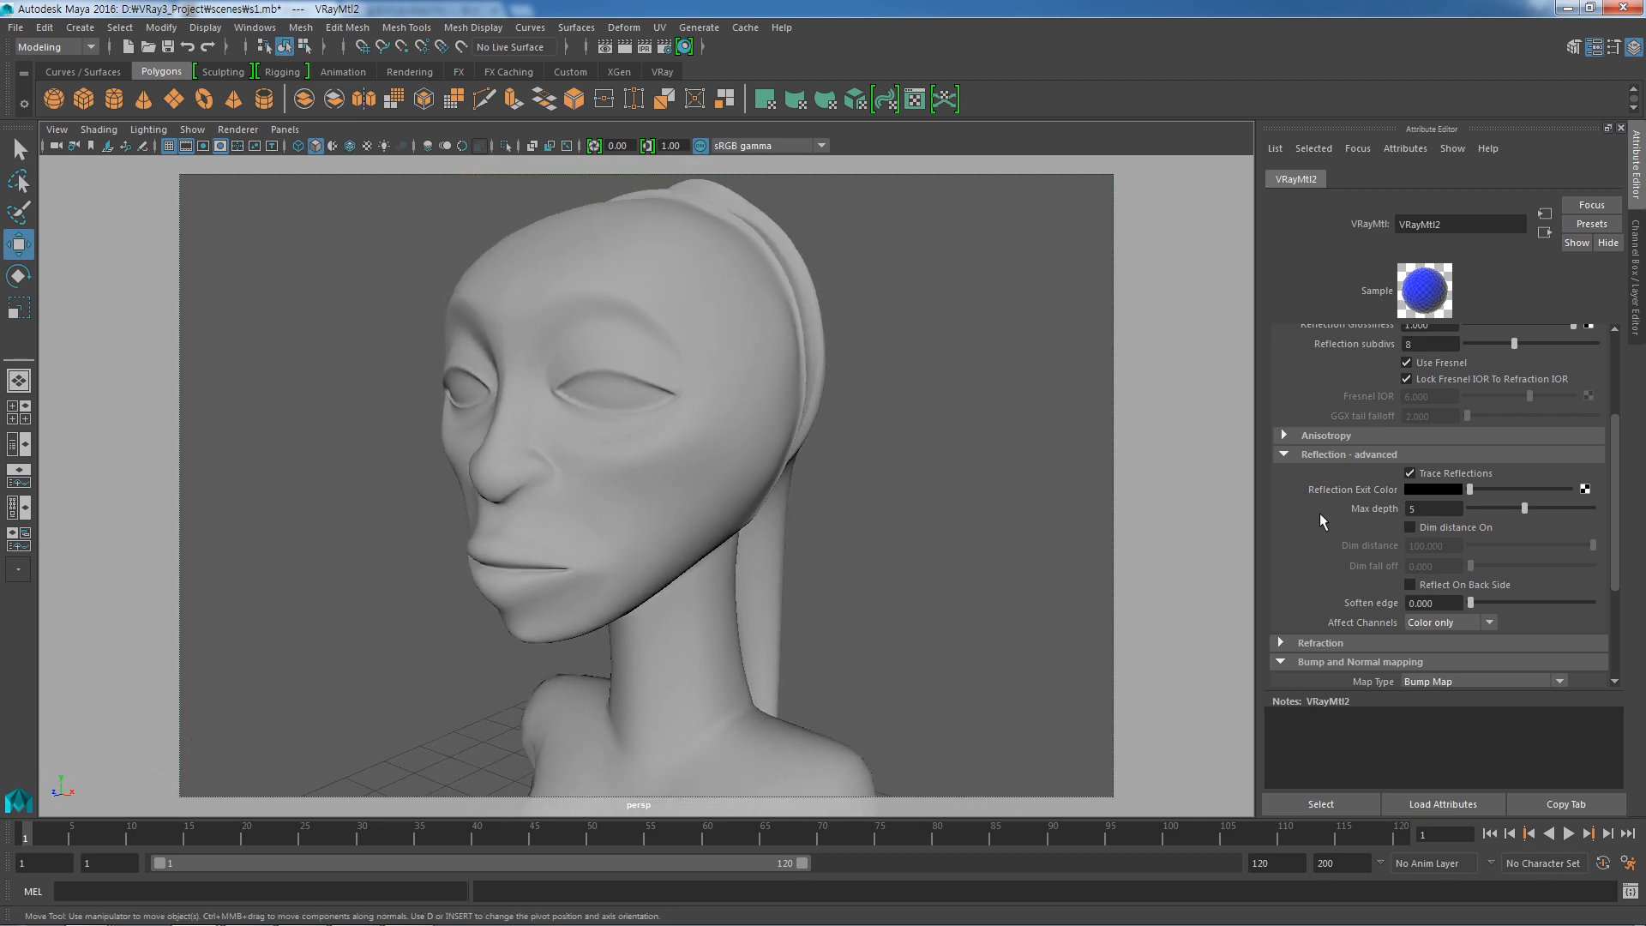
pyautogui.click(684, 46)
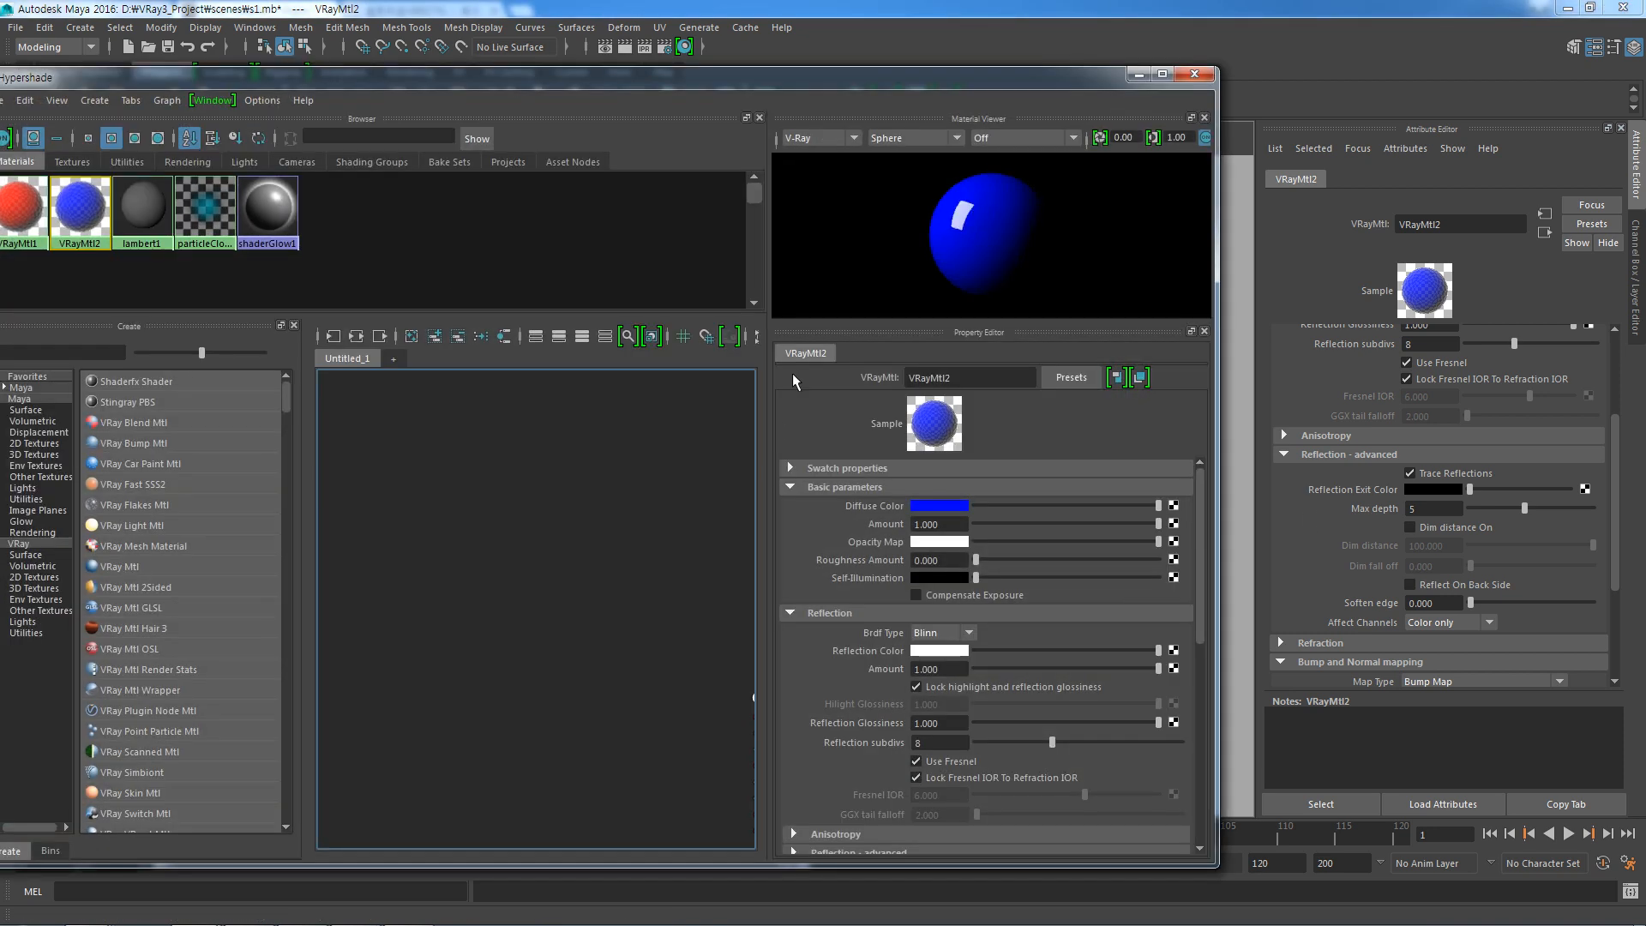
pyautogui.click(33, 210)
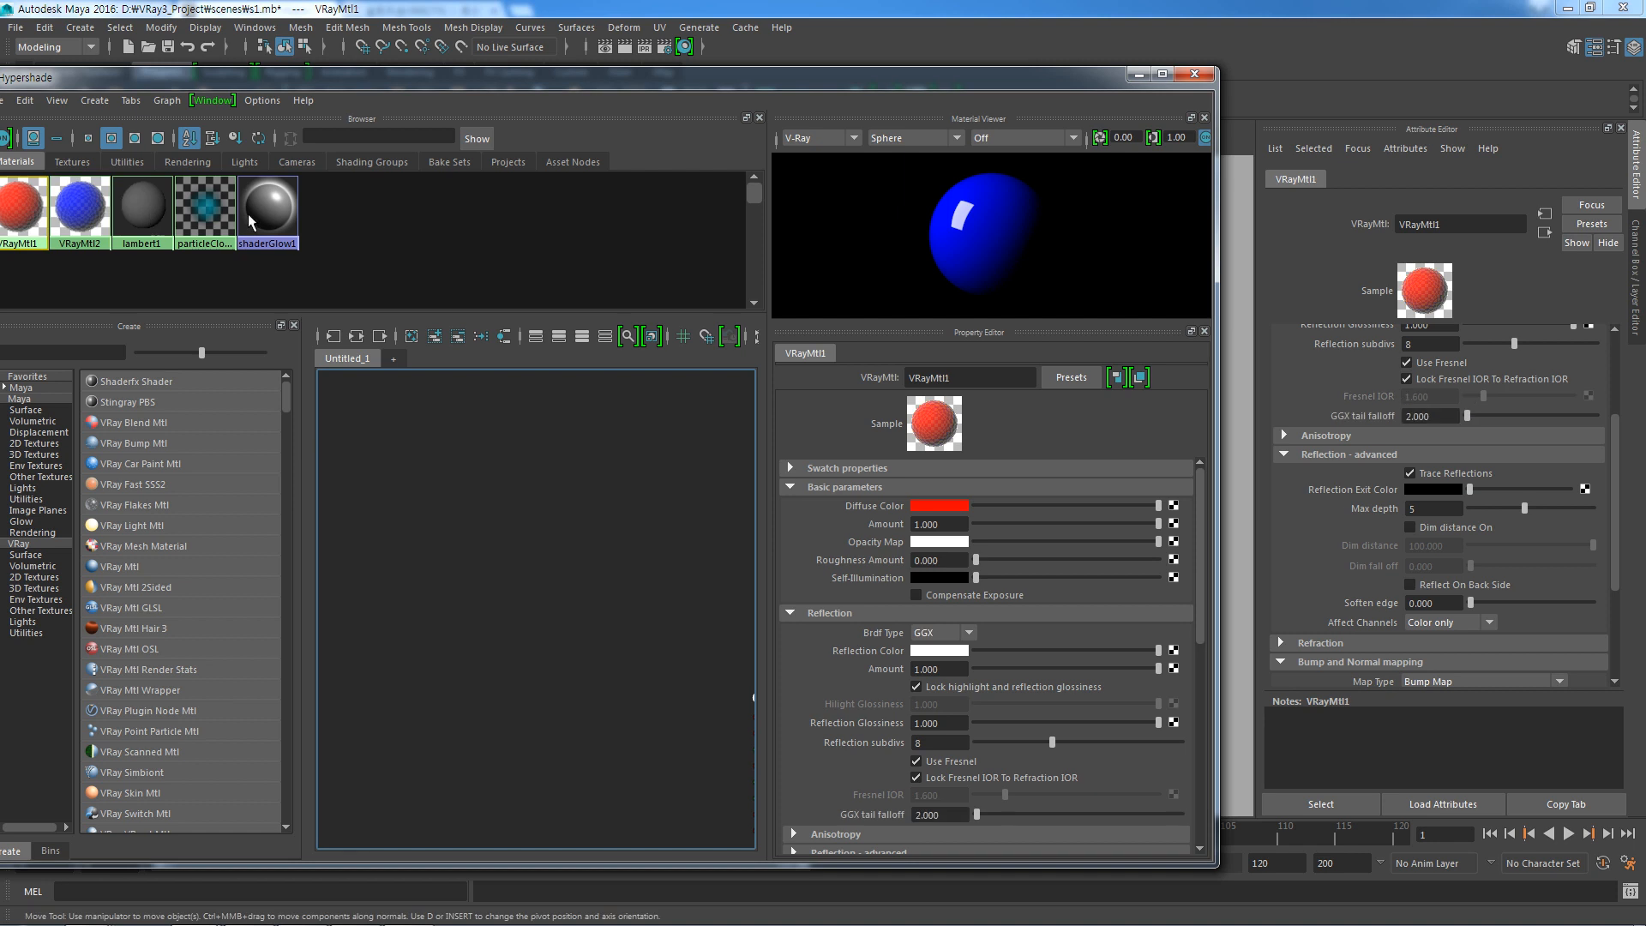
pyautogui.click(1194, 74)
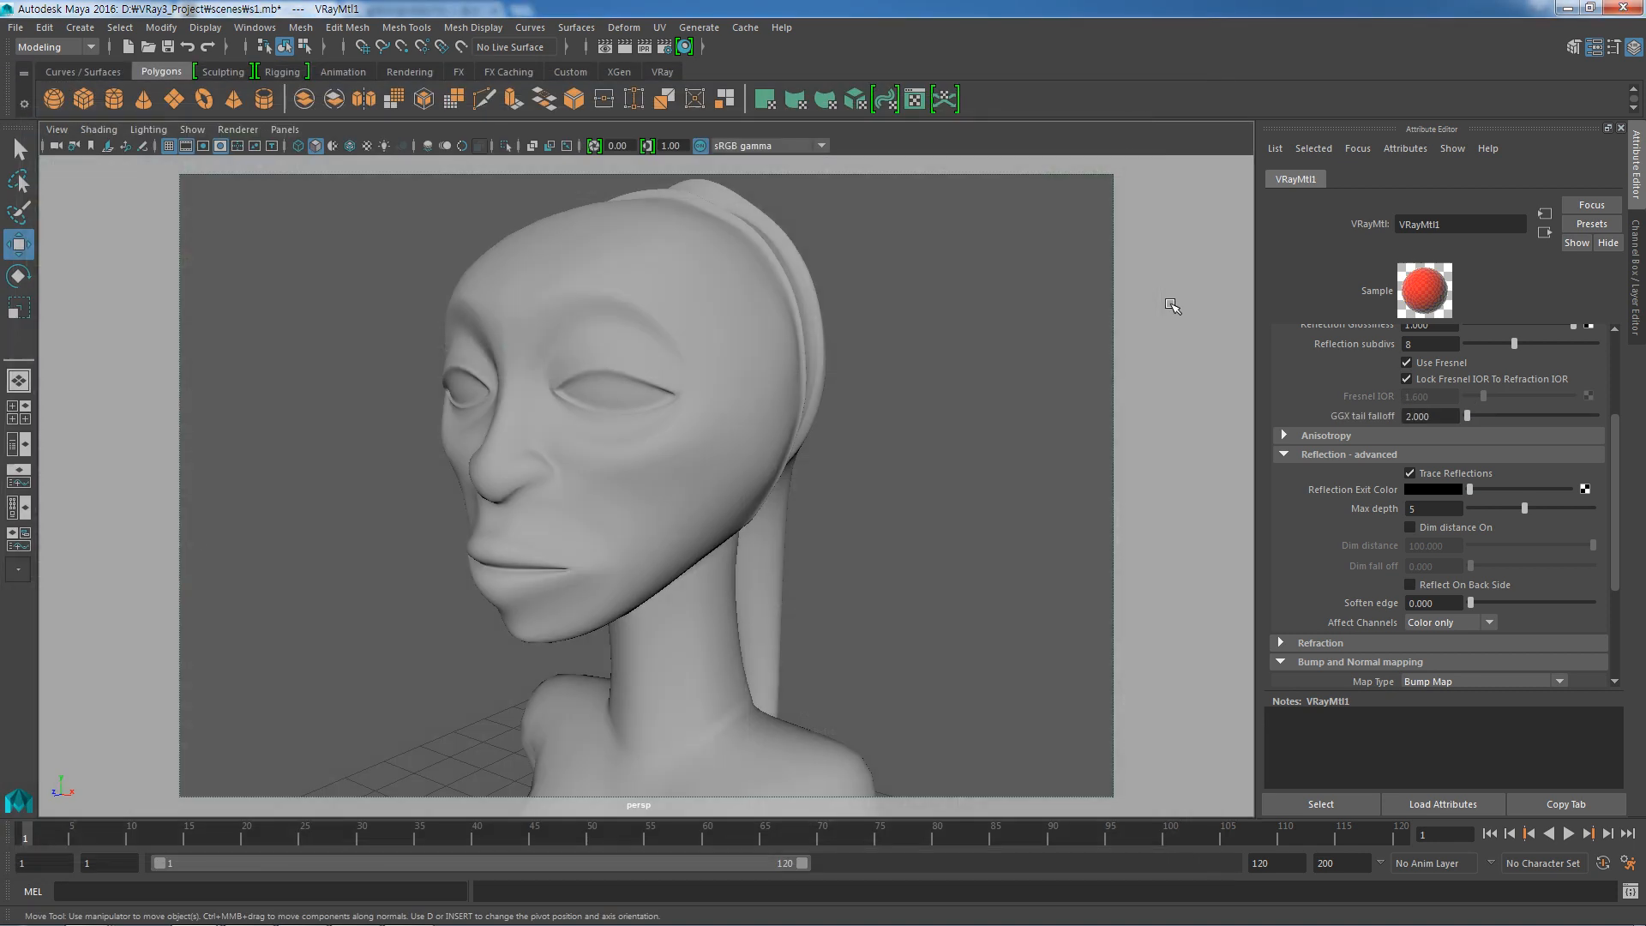
pyautogui.click(629, 45)
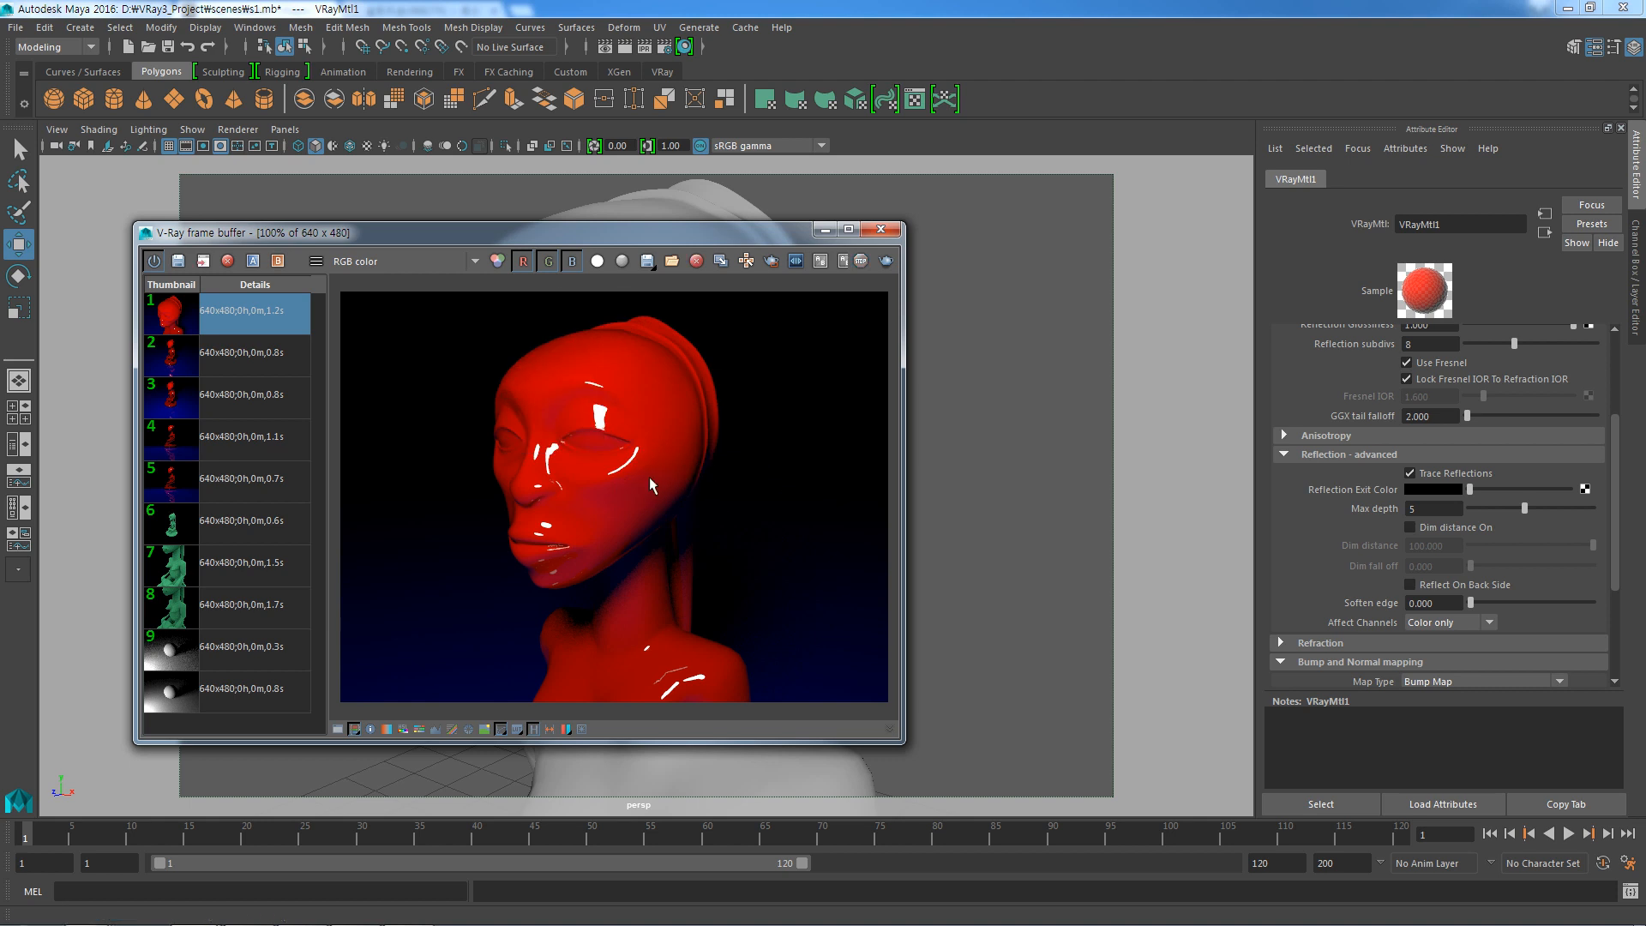
# With VRayMtl1's Anisotropy settings expanded, re-render the head close-up and compare the two newest renders in the history.
pyautogui.click(888, 261)
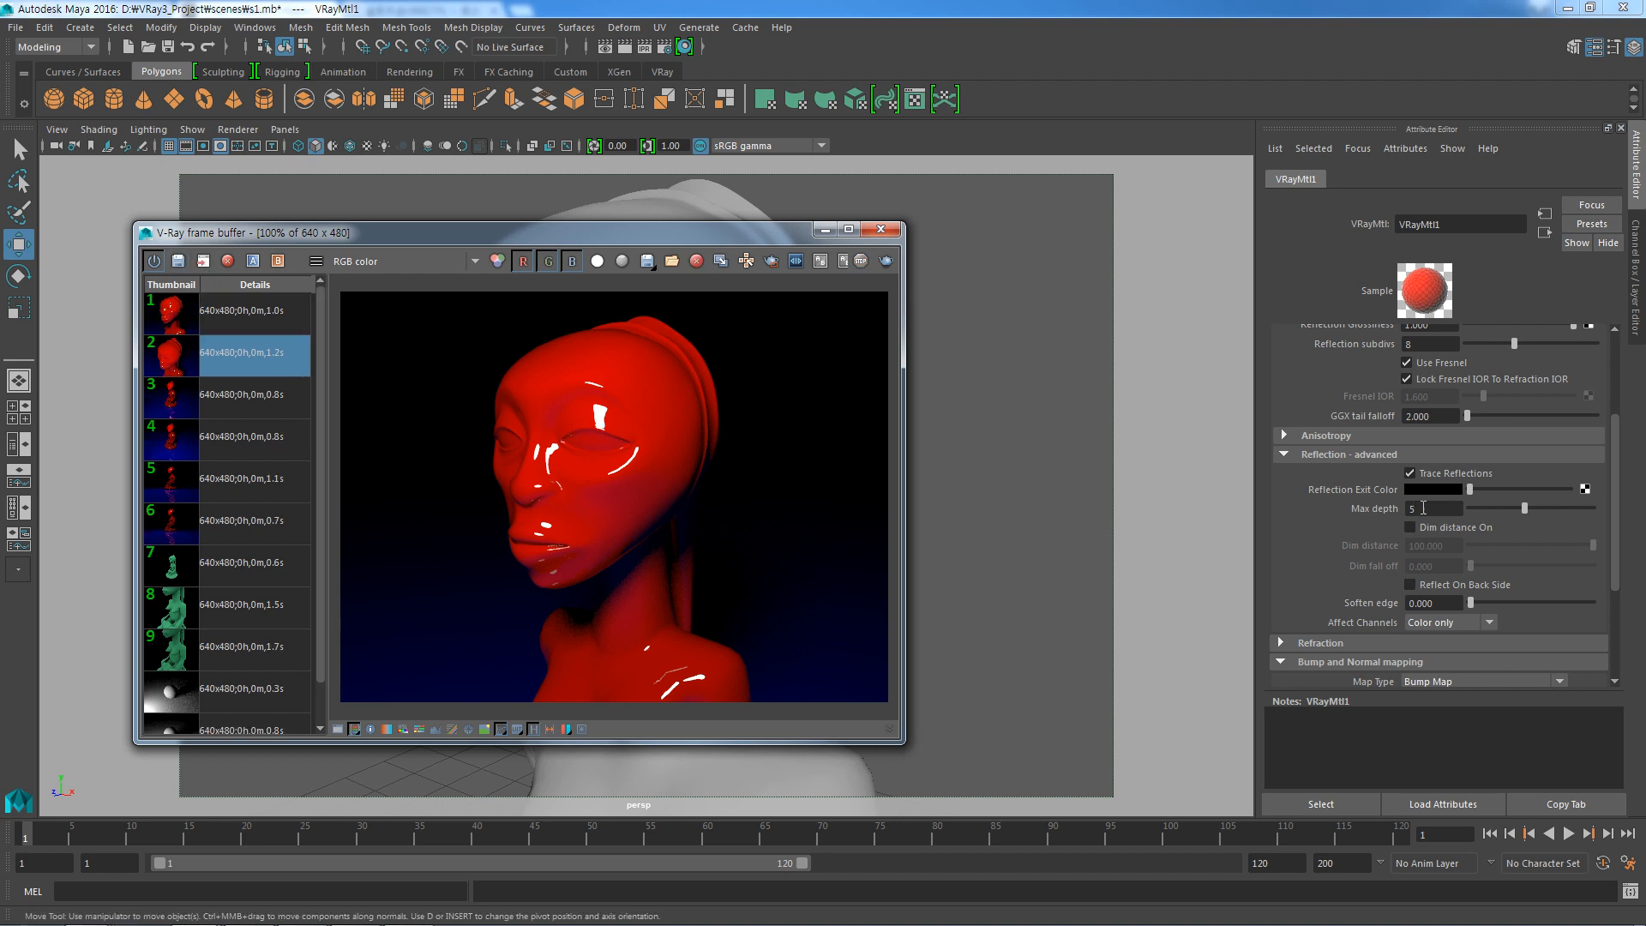
pyautogui.click(1284, 436)
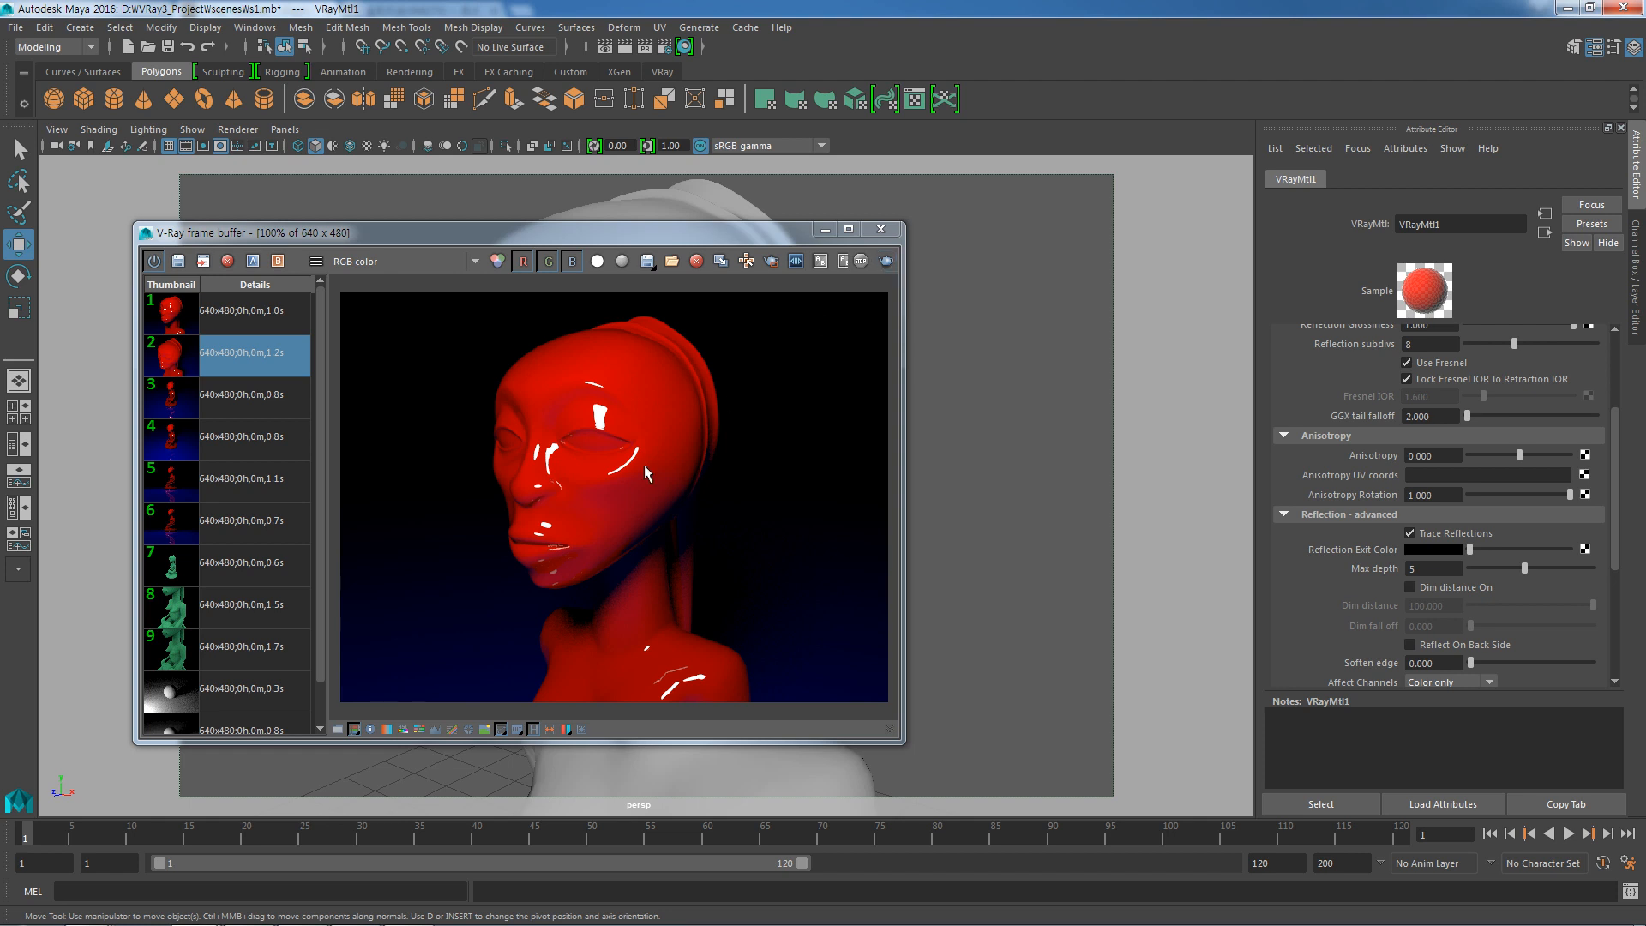
pyautogui.click(886, 260)
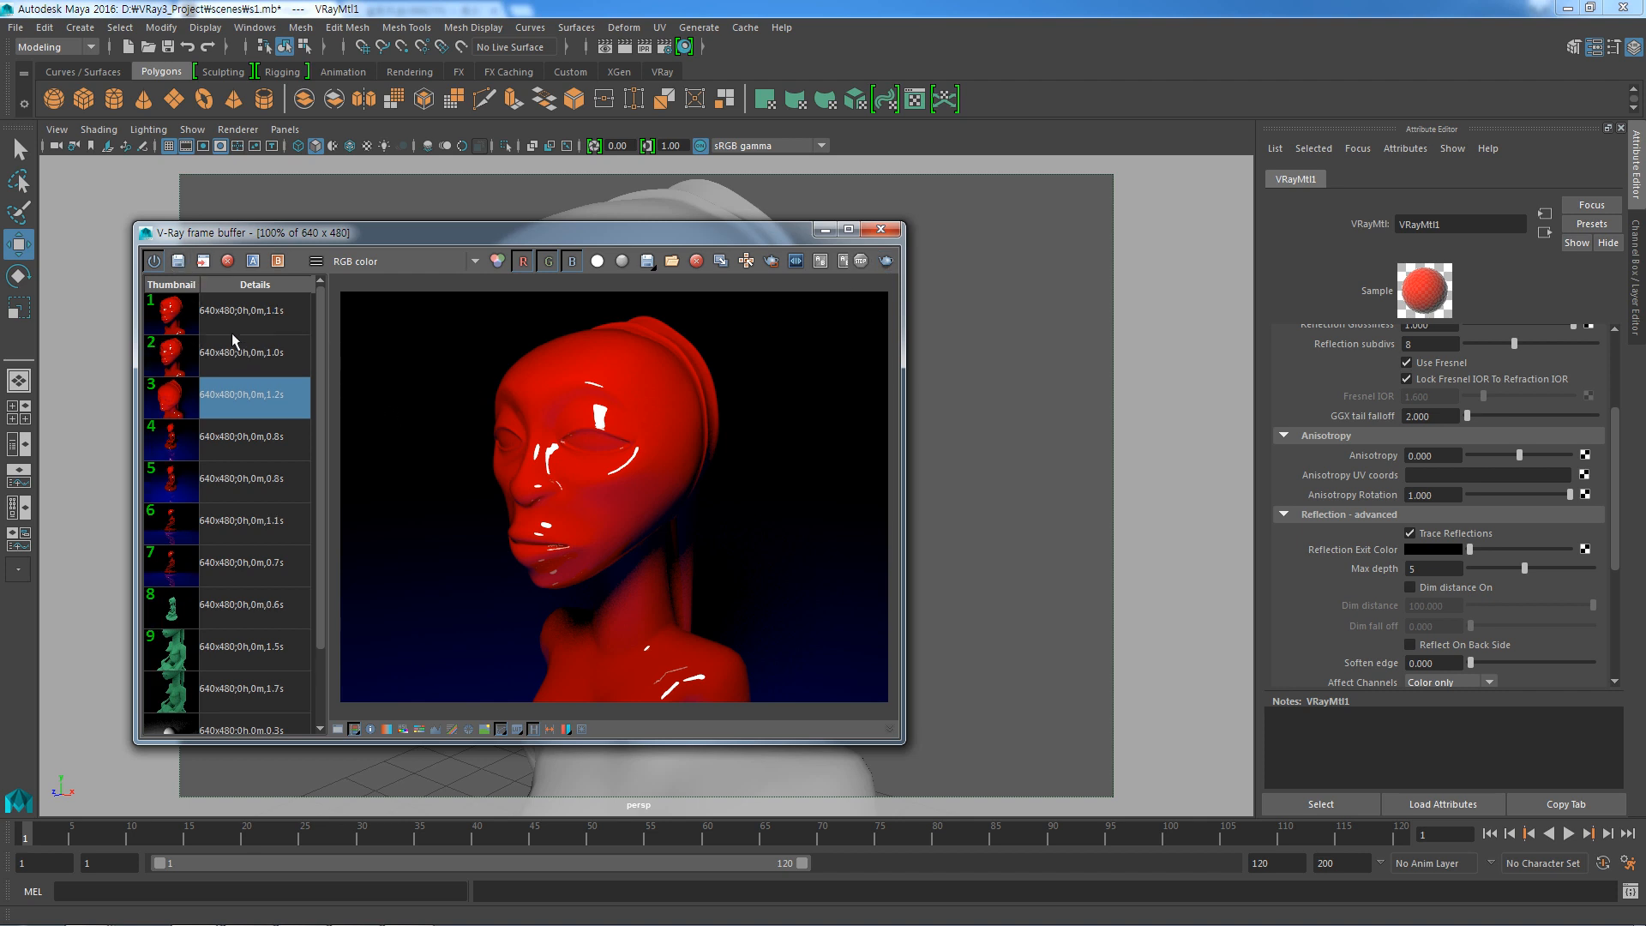
pyautogui.click(185, 319)
pyautogui.click(193, 362)
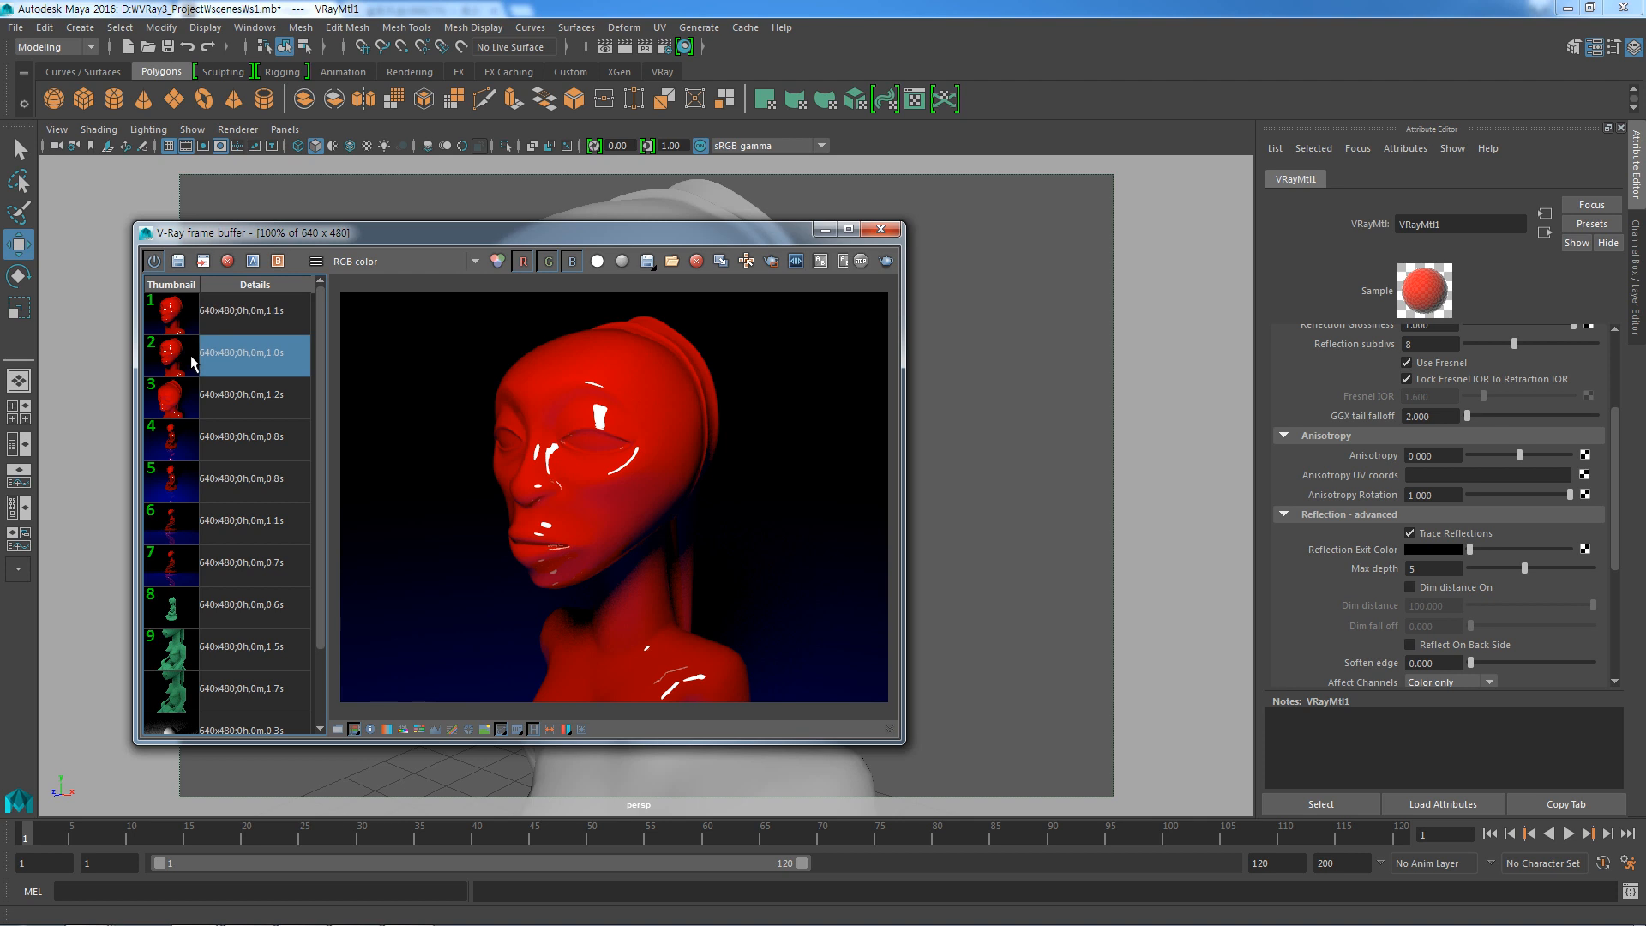
# Set VRayMtl1's Anisotropy to 1.000, re-render the head close-up, and close the frame buffer.
pyautogui.moveTo(1519, 460); pyautogui.dragTo(1592, 458)
pyautogui.click(886, 261)
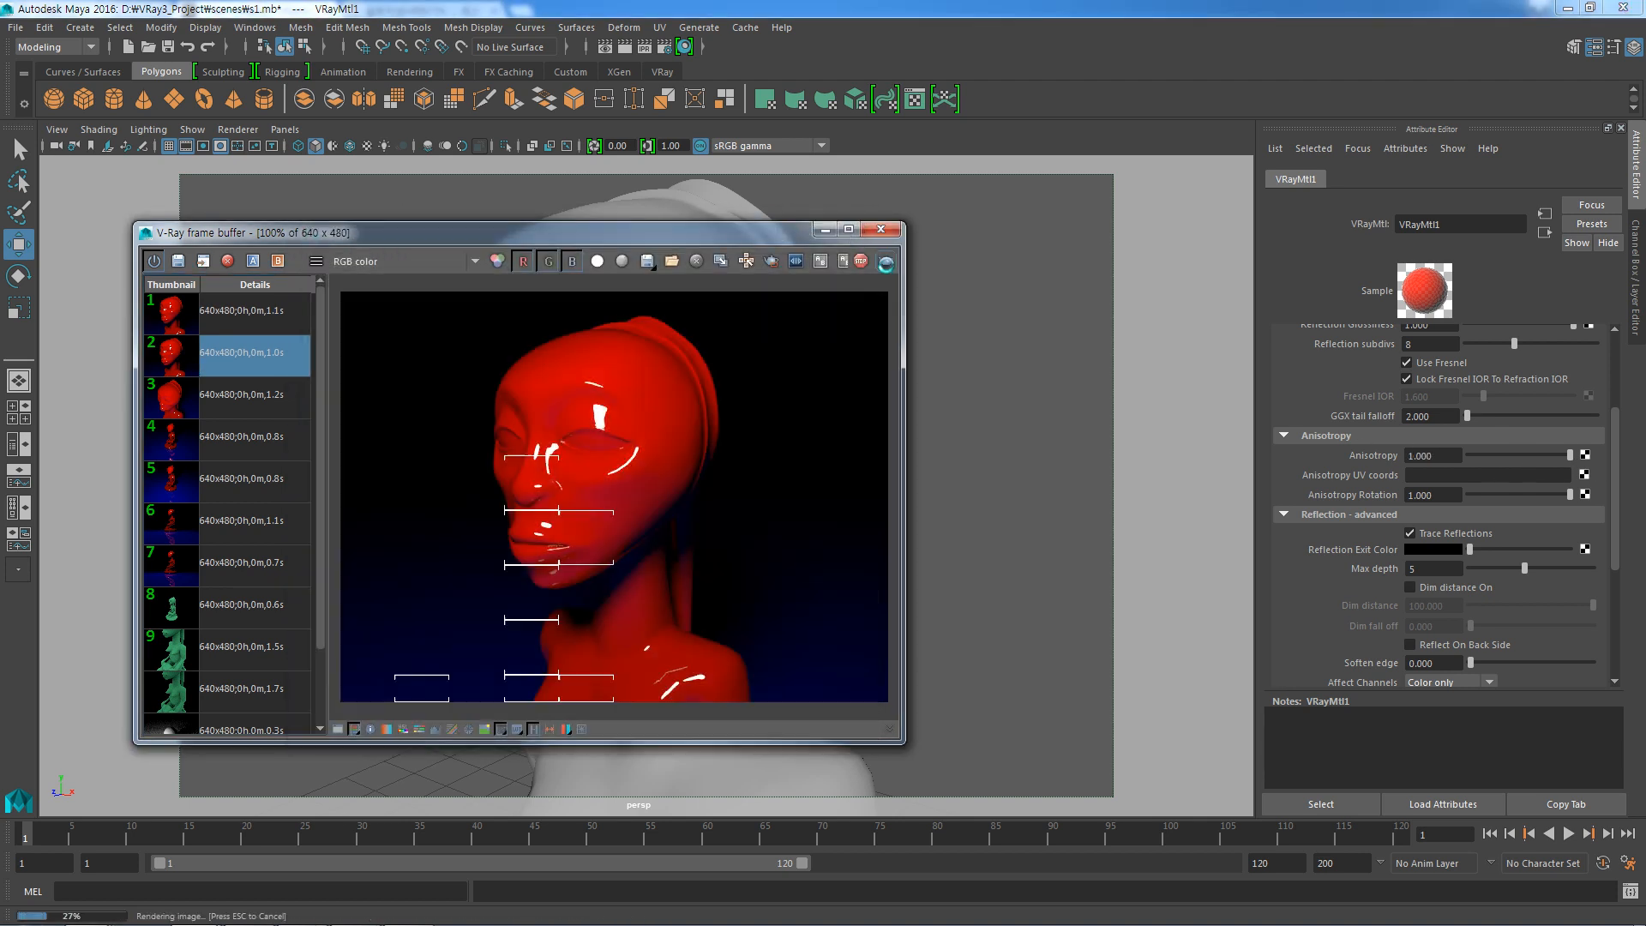
pyautogui.click(892, 232)
# Frame the whole statue with room for its floor reflection below and render it.
pyautogui.scroll(-10, 843, 478)
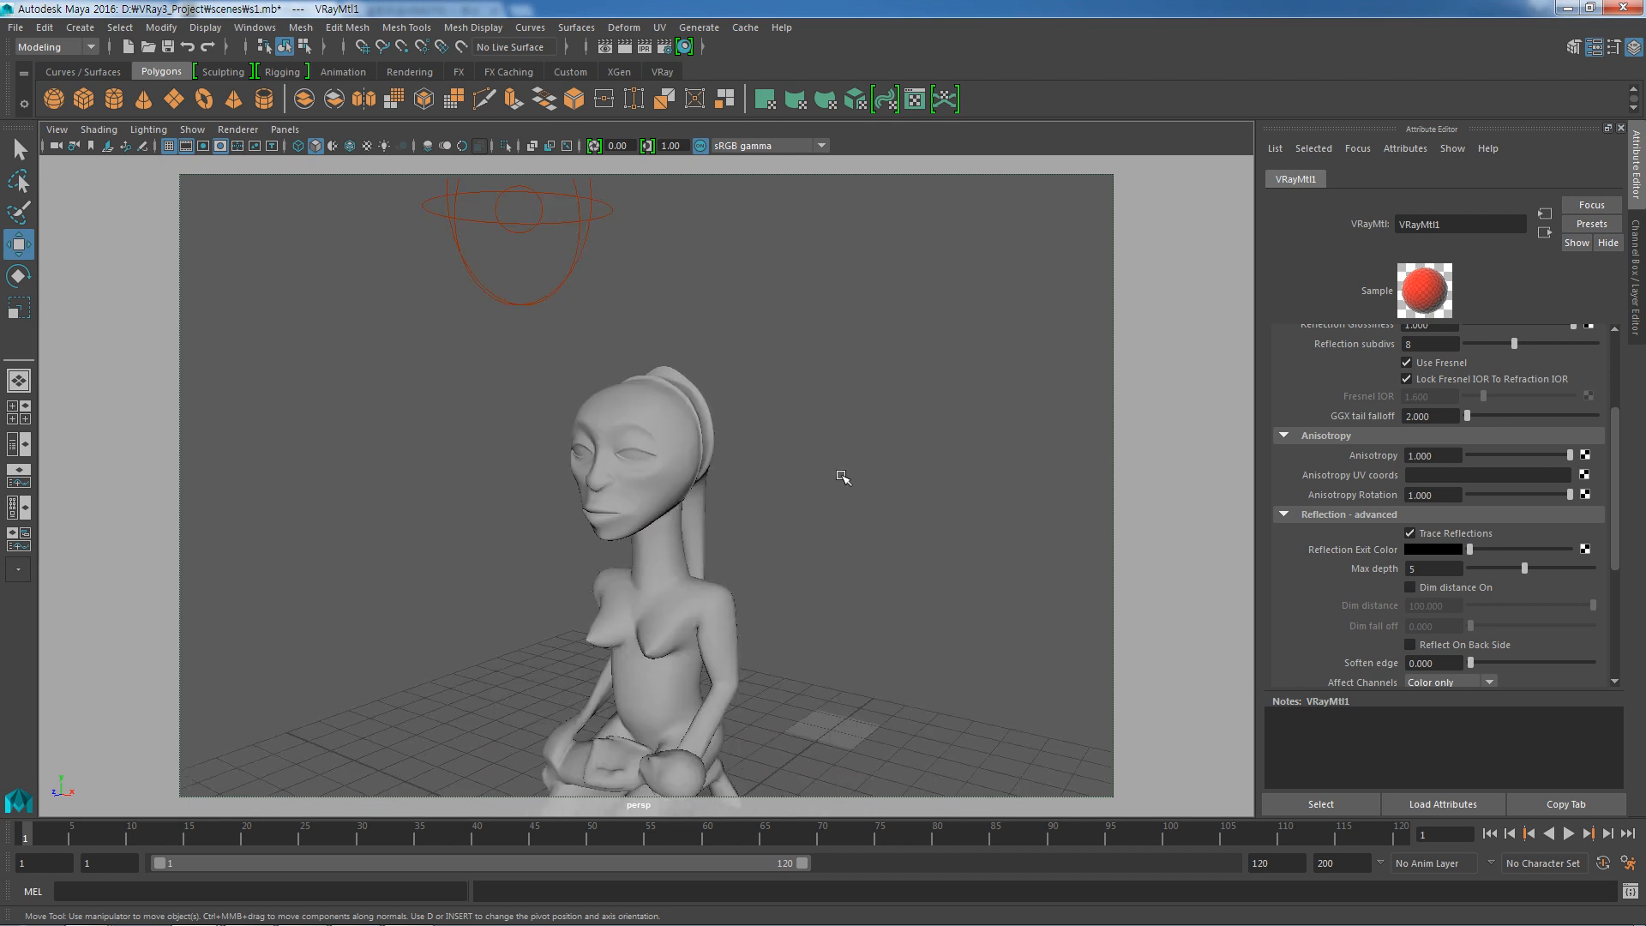
pyautogui.keyDown('alt'); pyautogui.moveTo(730, 547); pyautogui.dragTo(716, 386); pyautogui.keyUp('alt')
pyautogui.scroll(3, 716, 385)
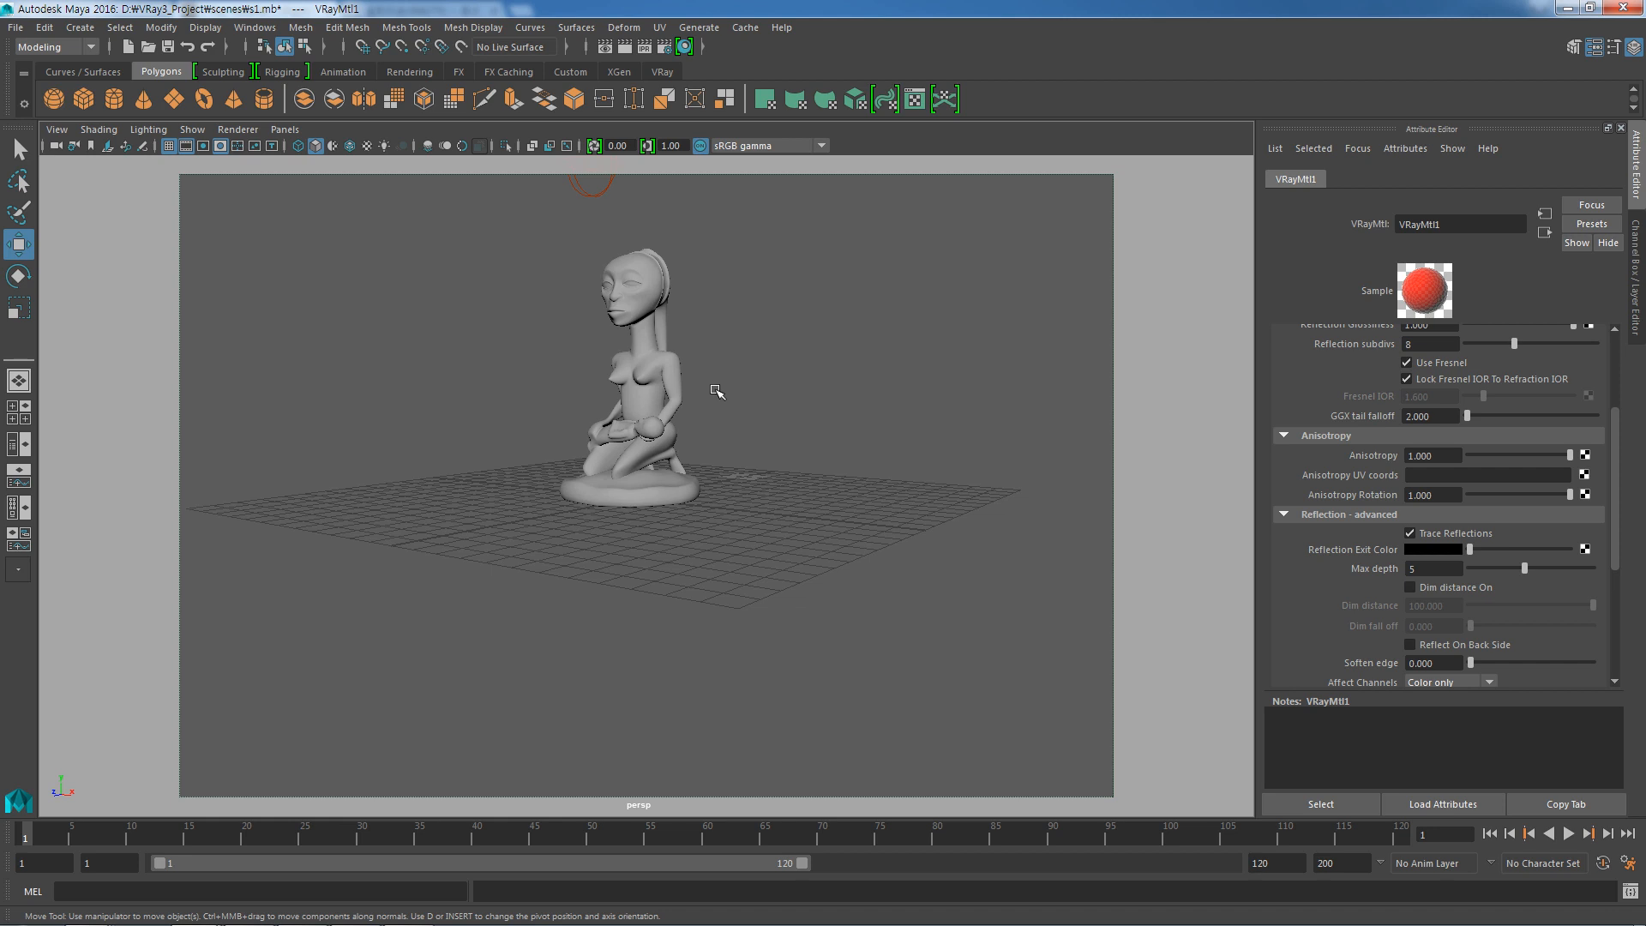
pyautogui.click(624, 47)
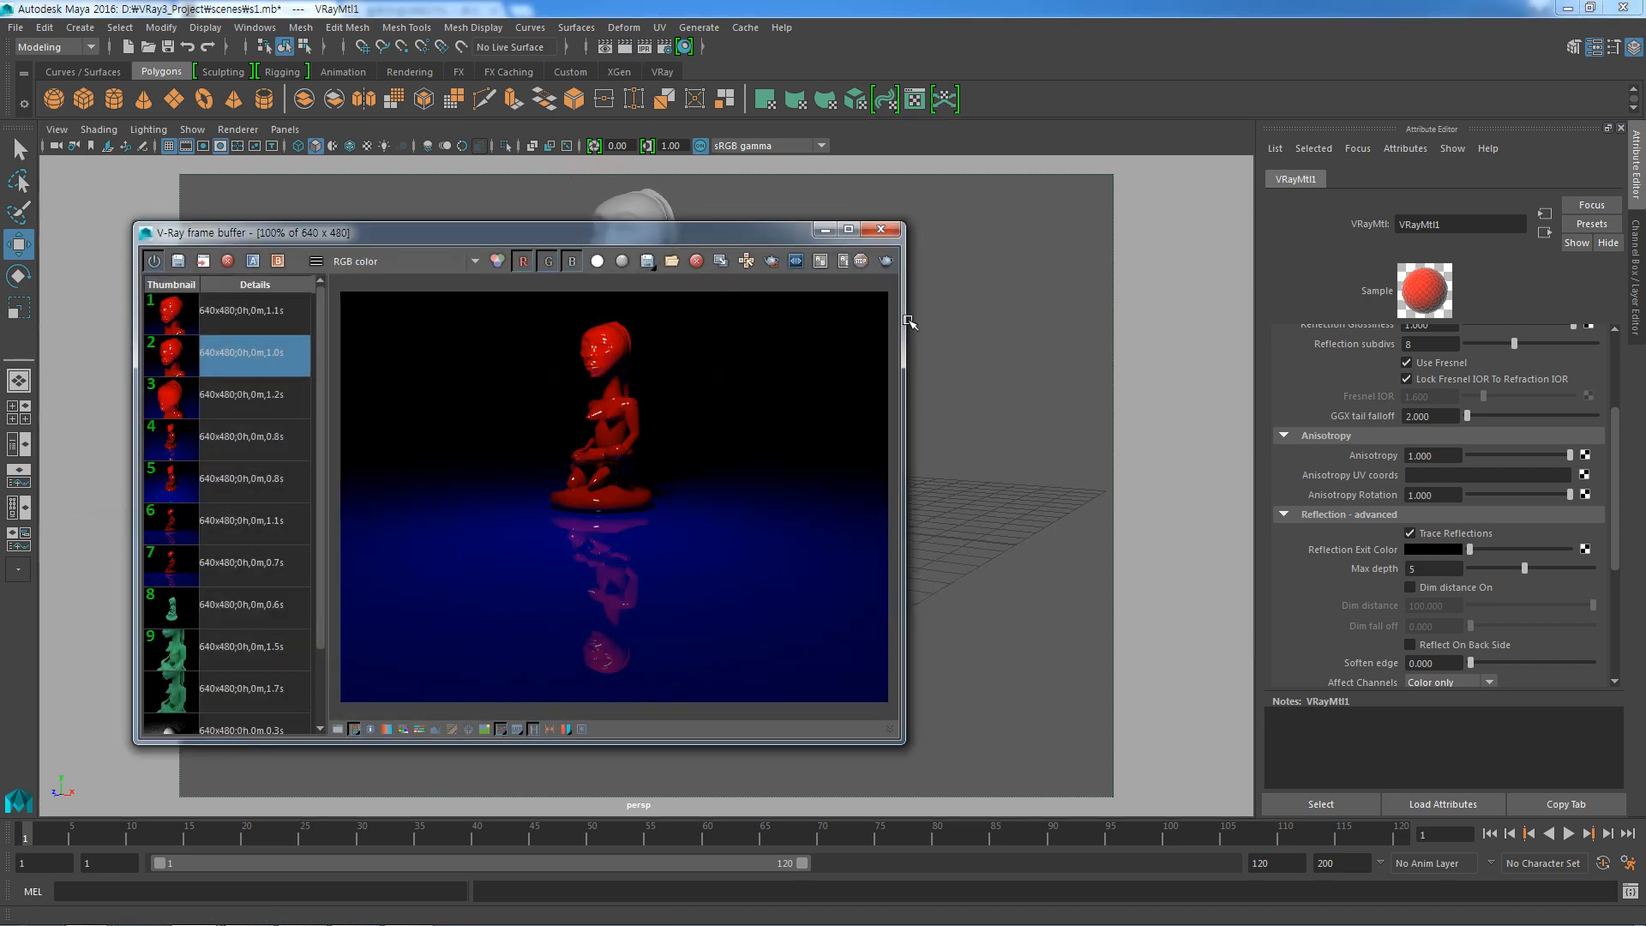
# Display VRayMtl2's attributes and enable Dim distance for its reflections.
pyautogui.click(684, 46)
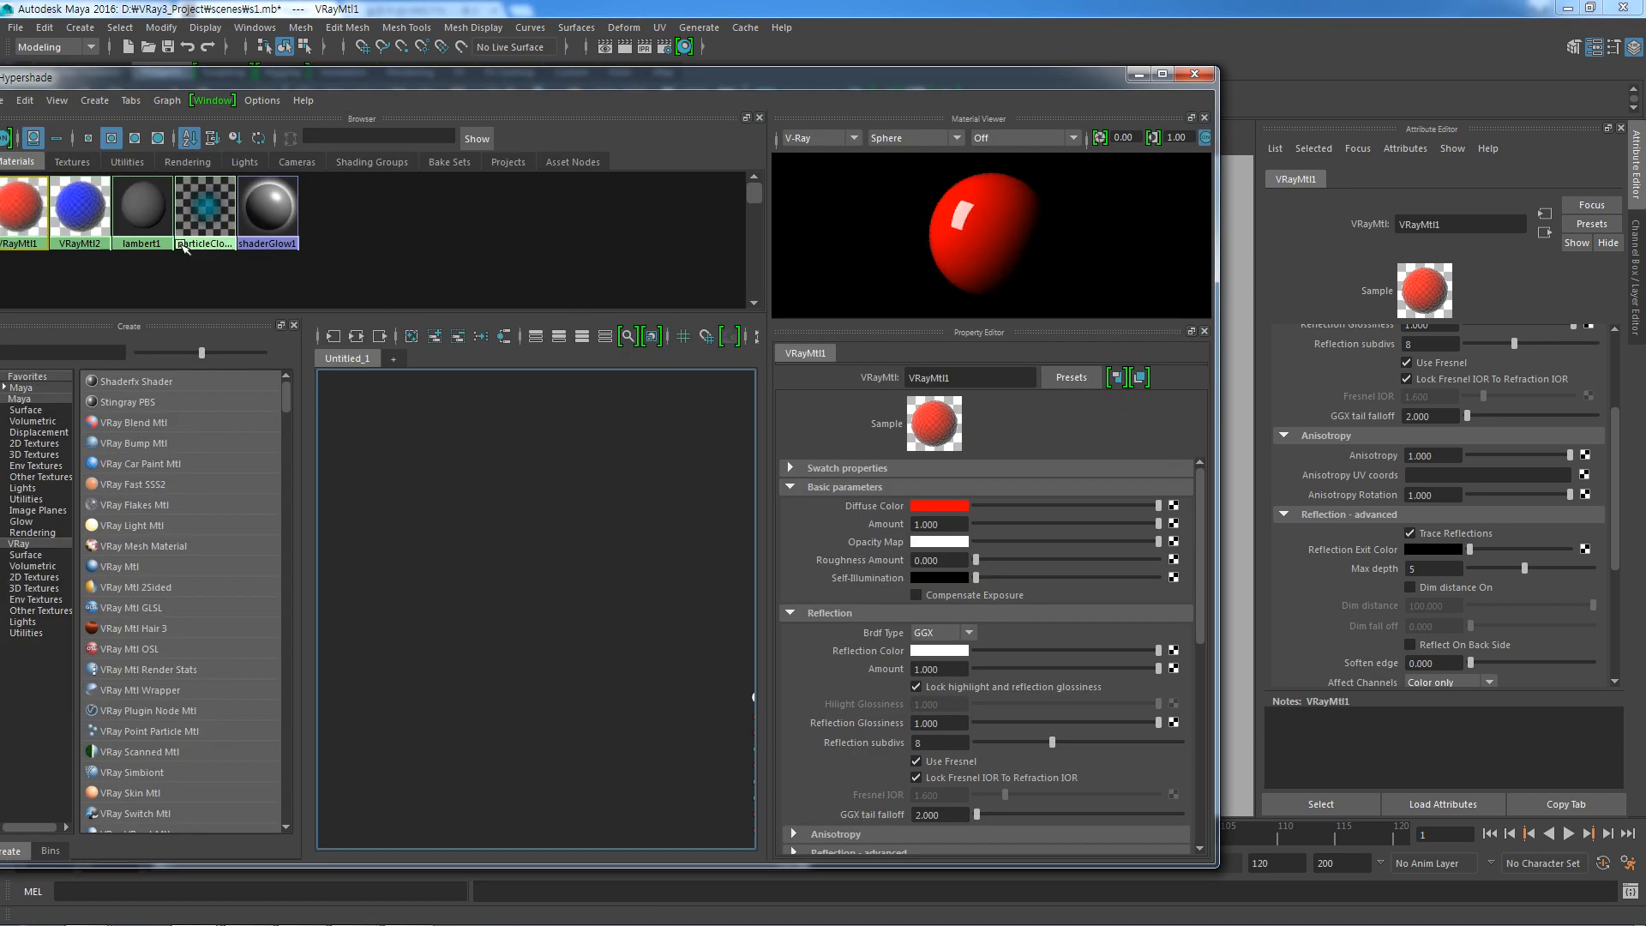
pyautogui.click(80, 208)
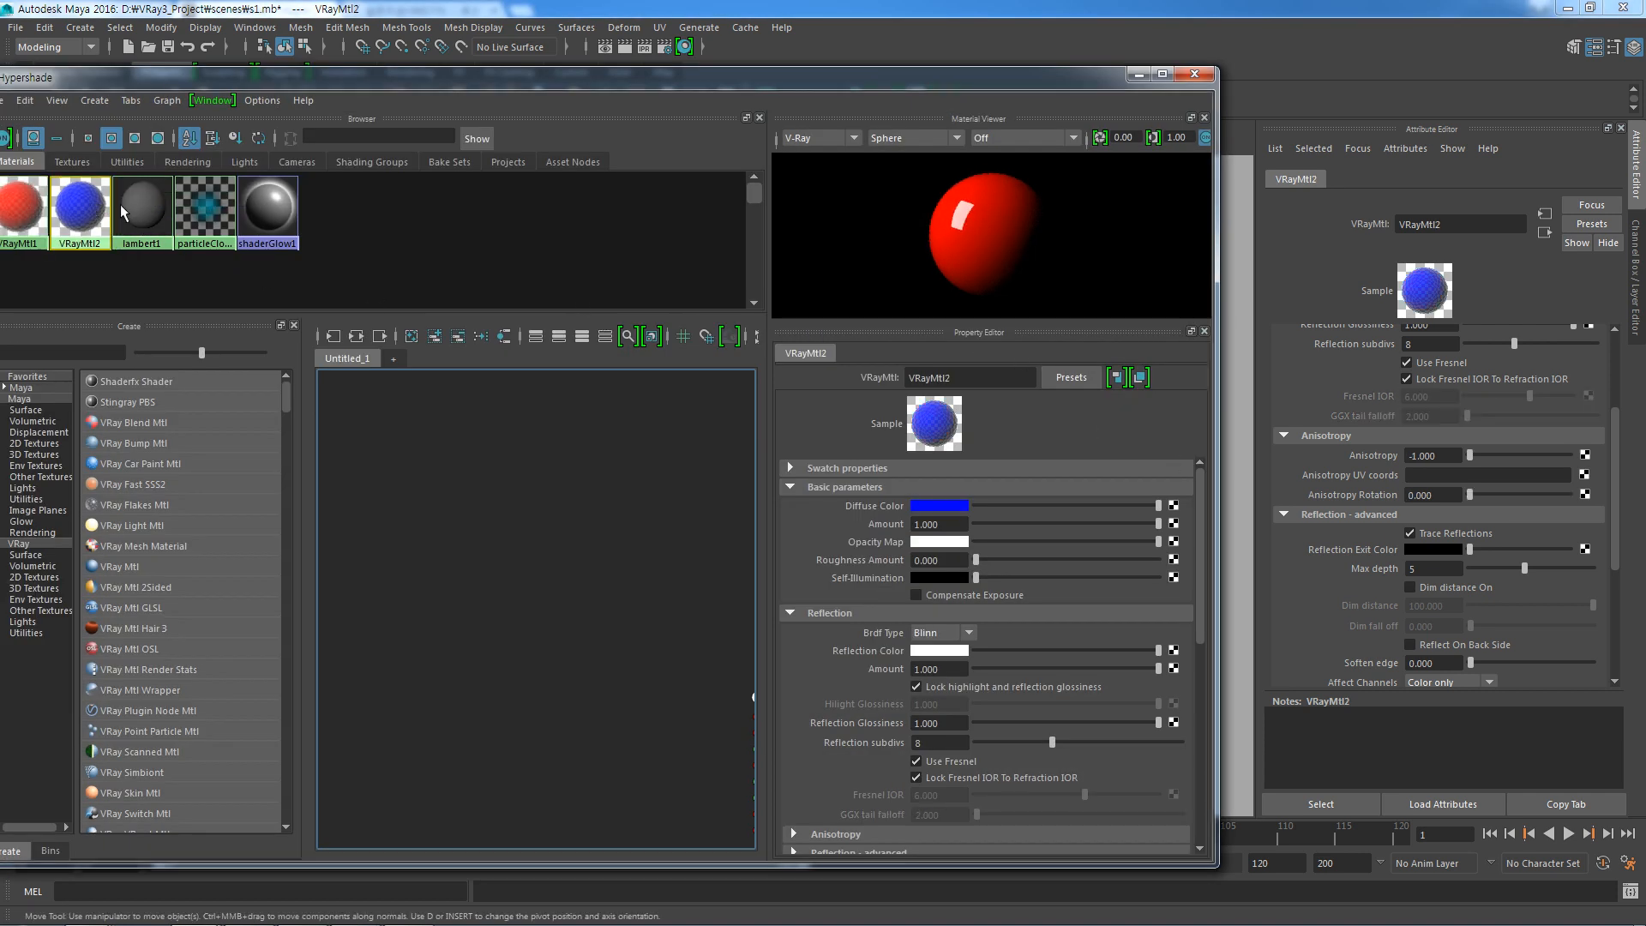
pyautogui.click(1195, 74)
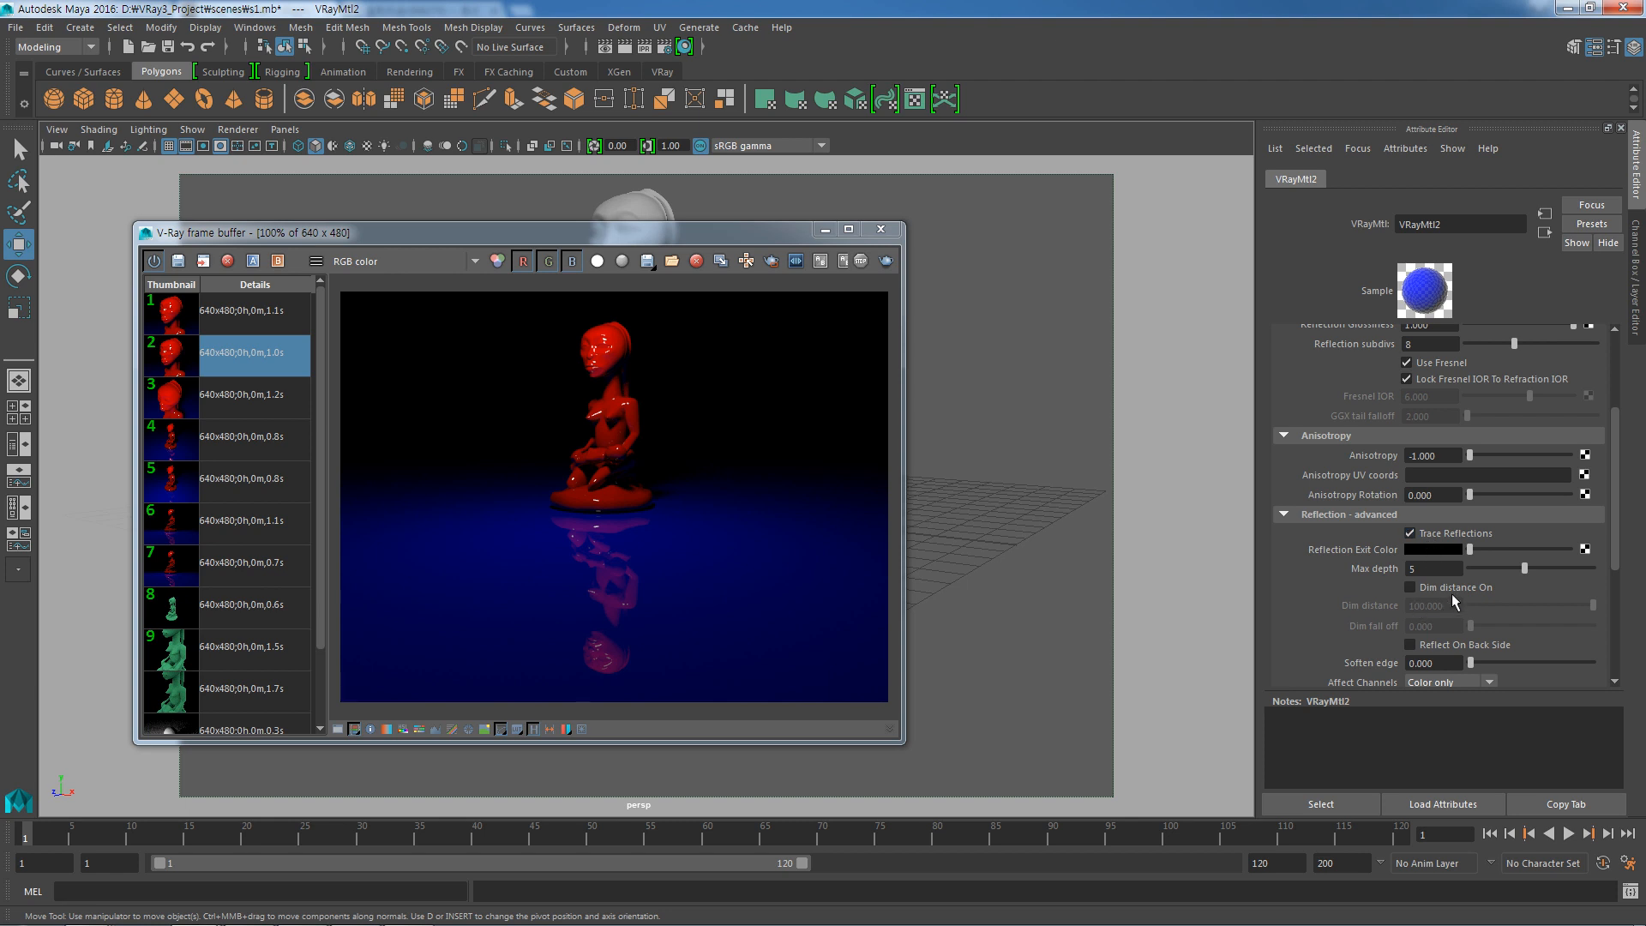
pyautogui.click(1408, 589)
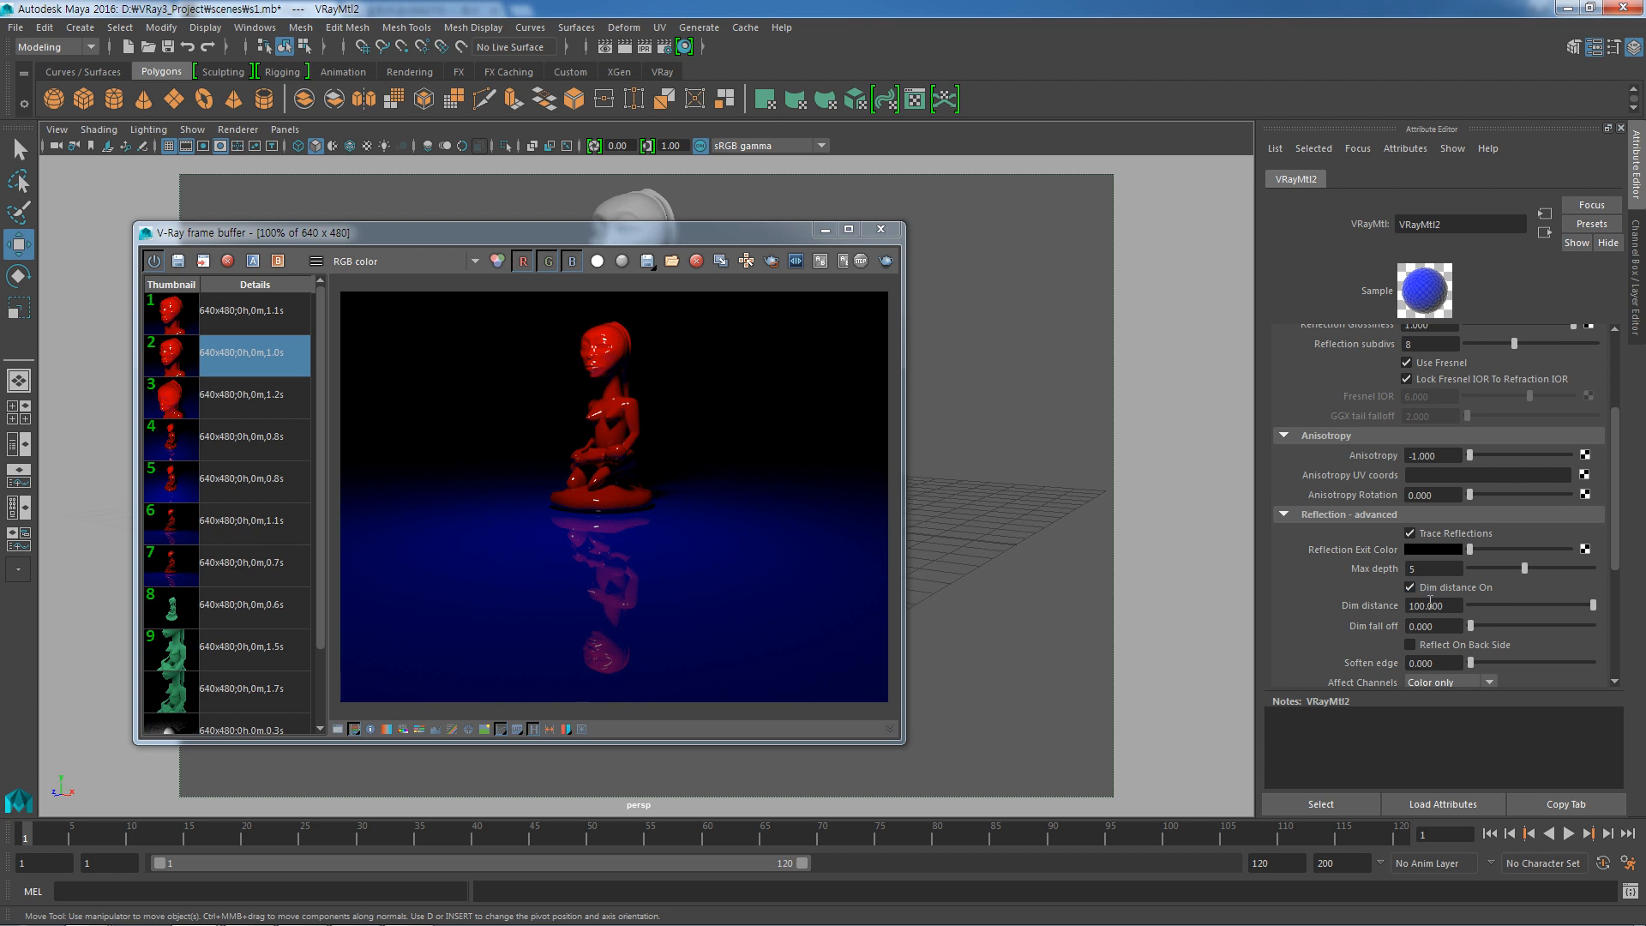
# Set VRayMtl2's Dim distance to 50 and re-render the statue.
pyautogui.moveTo(1449, 606); pyautogui.dragTo(1364, 605)
pyautogui.write('50')
pyautogui.press('Return')
pyautogui.click(888, 271)
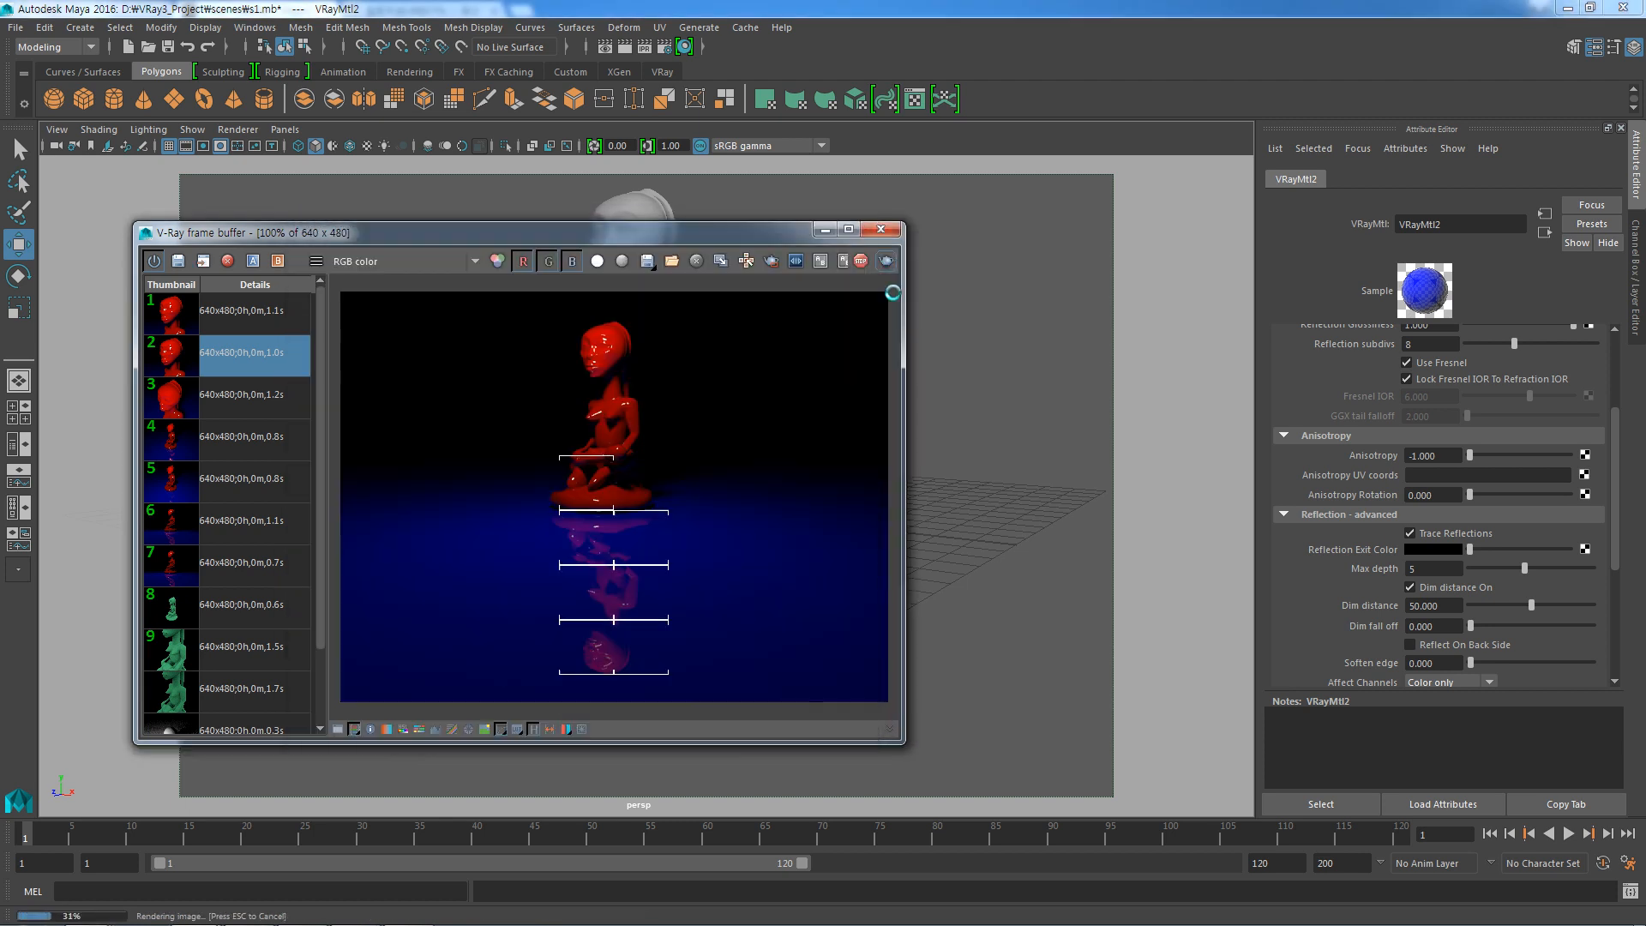
# Reduce VRayMtl2's Dim distance to 30 and re-render the floor reflection.
pyautogui.doubleClick(1432, 605)
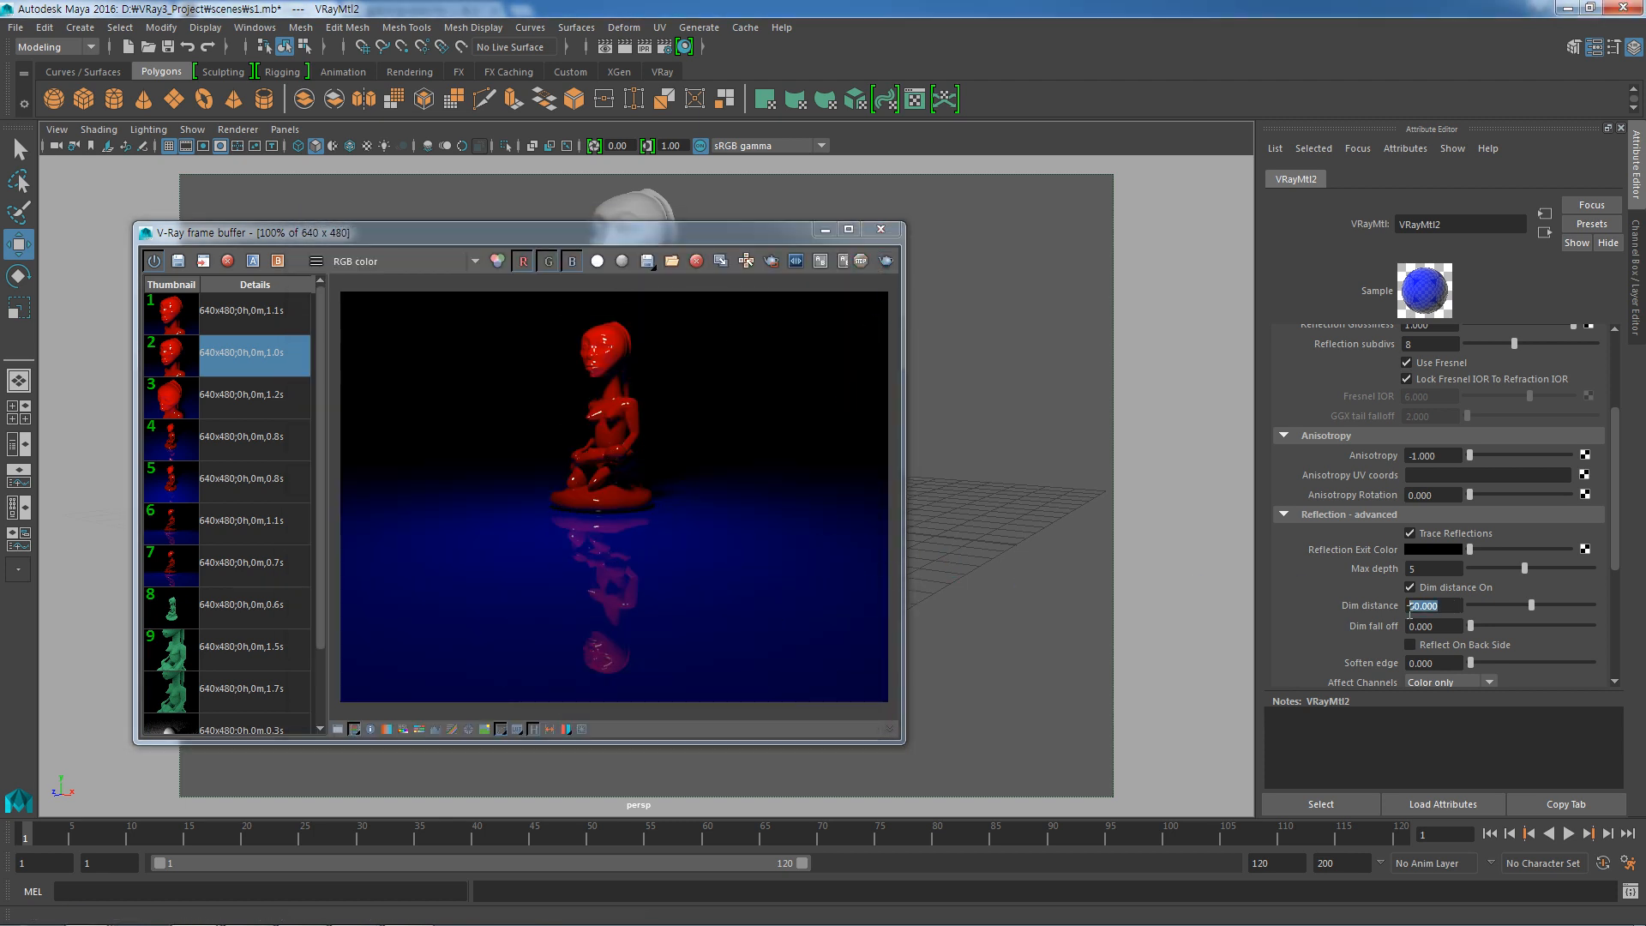
pyautogui.write('30')
pyautogui.press('Return')
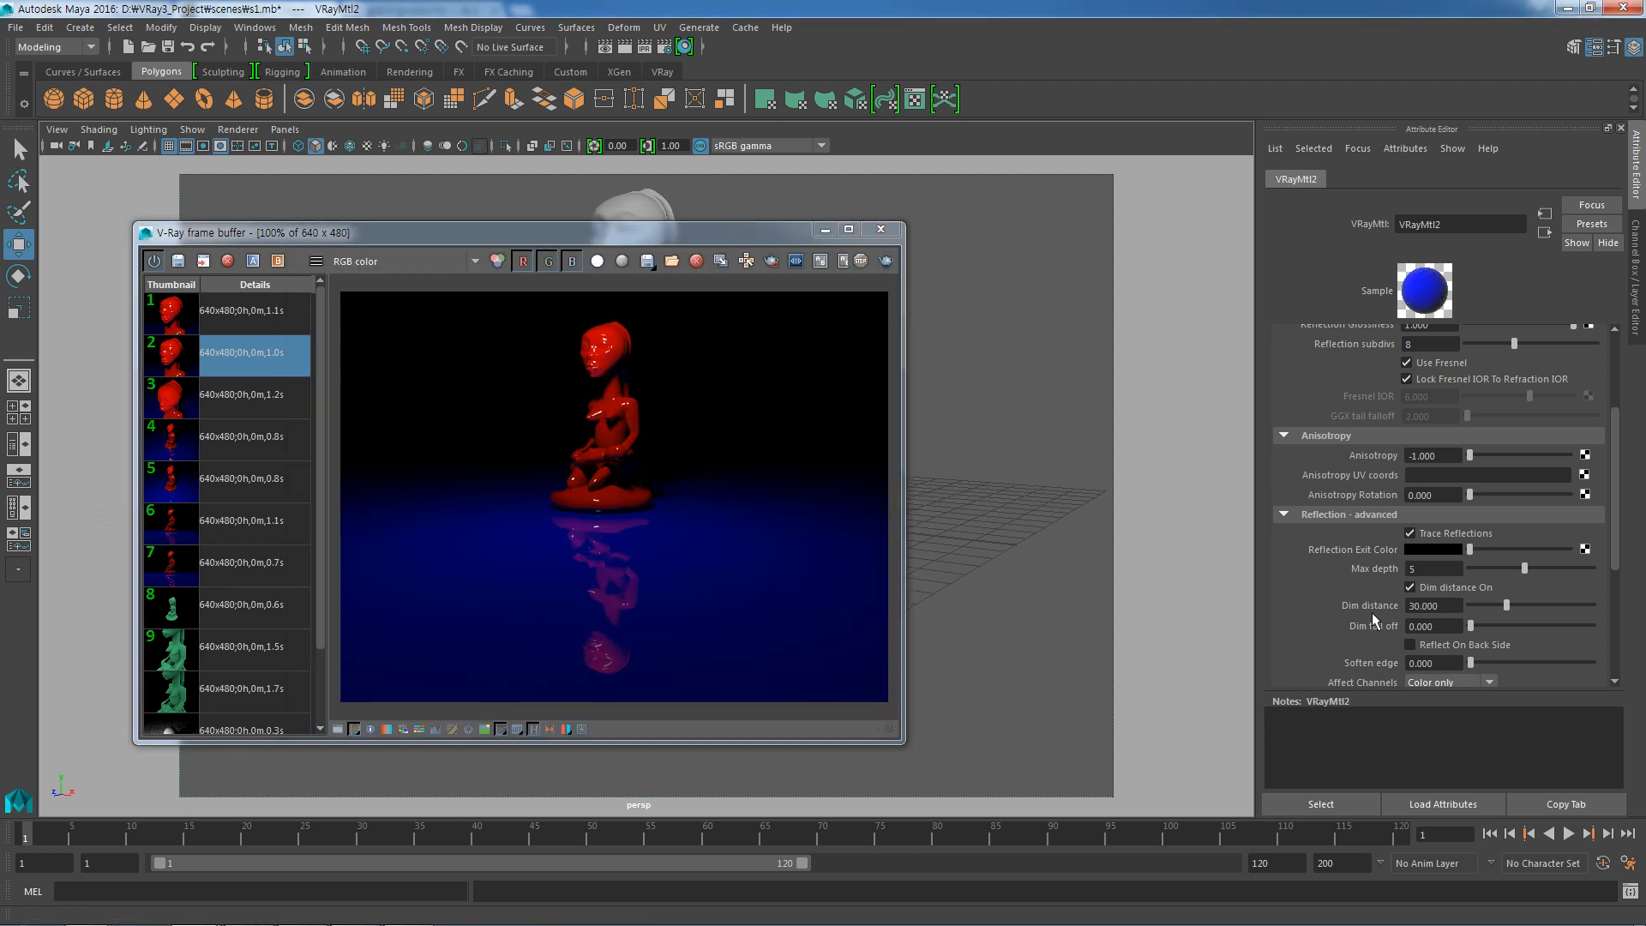
pyautogui.click(887, 267)
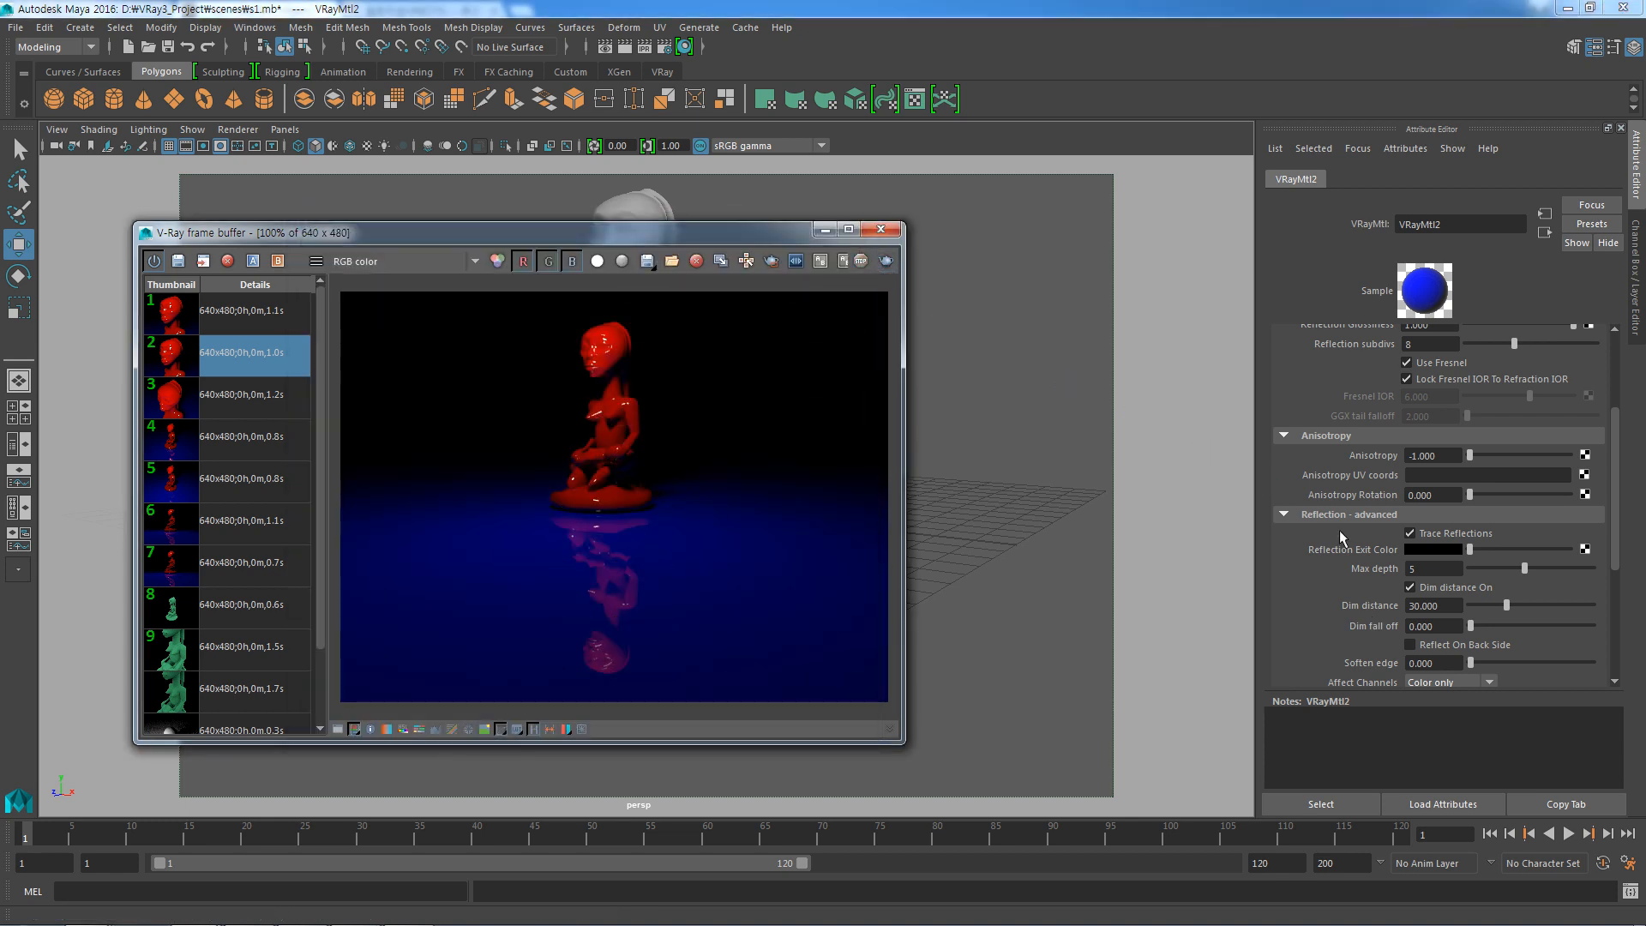
# Lower VRayMtl2's Dim distance to 10 and re-render the floor reflection.
pyautogui.click(1447, 604)
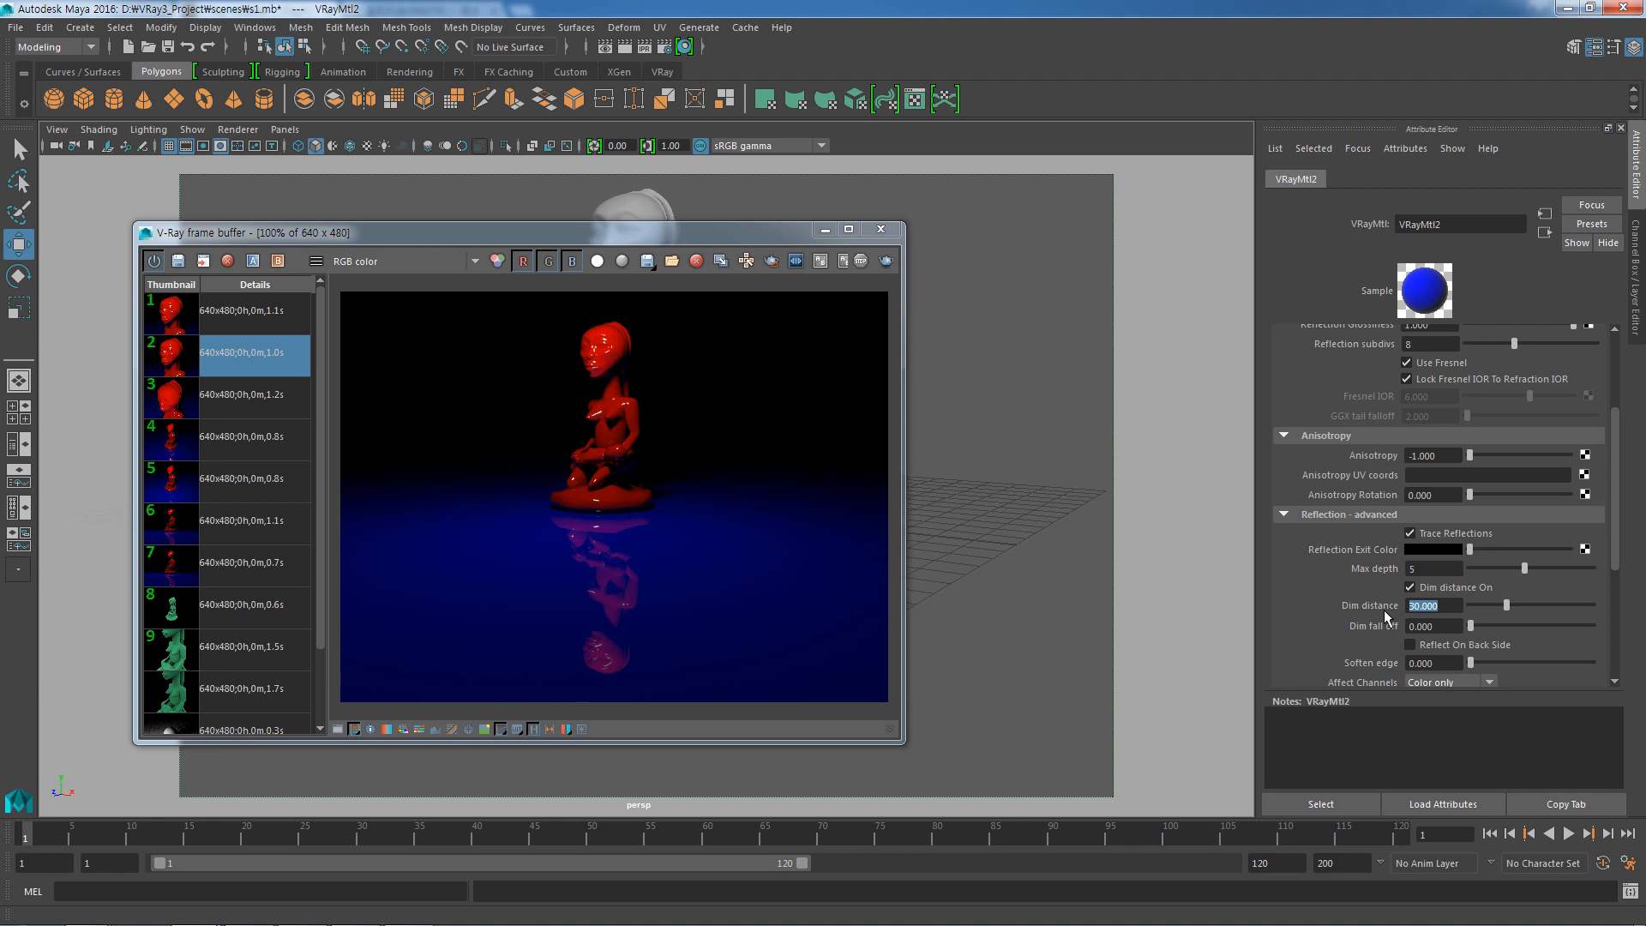
pyautogui.write('10')
pyautogui.press('Return')
pyautogui.click(885, 261)
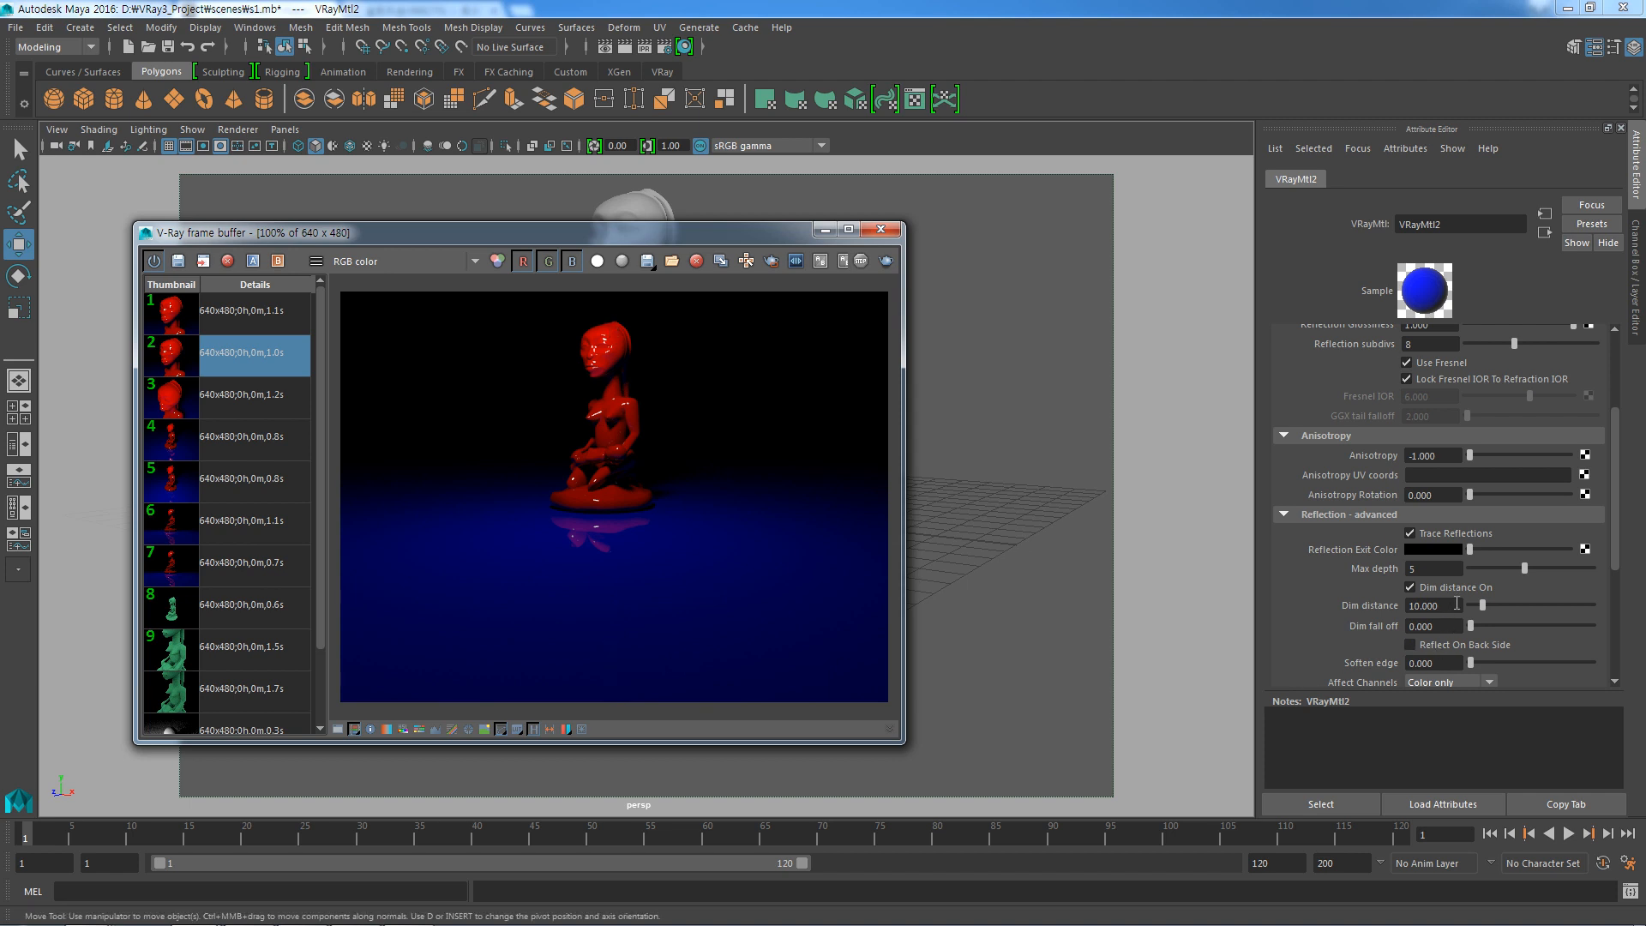
# Raise VRayMtl2's Dim distance to 20 and re-render the floor reflection.
pyautogui.click(1452, 604)
pyautogui.moveTo(1452, 604); pyautogui.dragTo(1403, 605)
pyautogui.write('20')
pyautogui.press('Return')
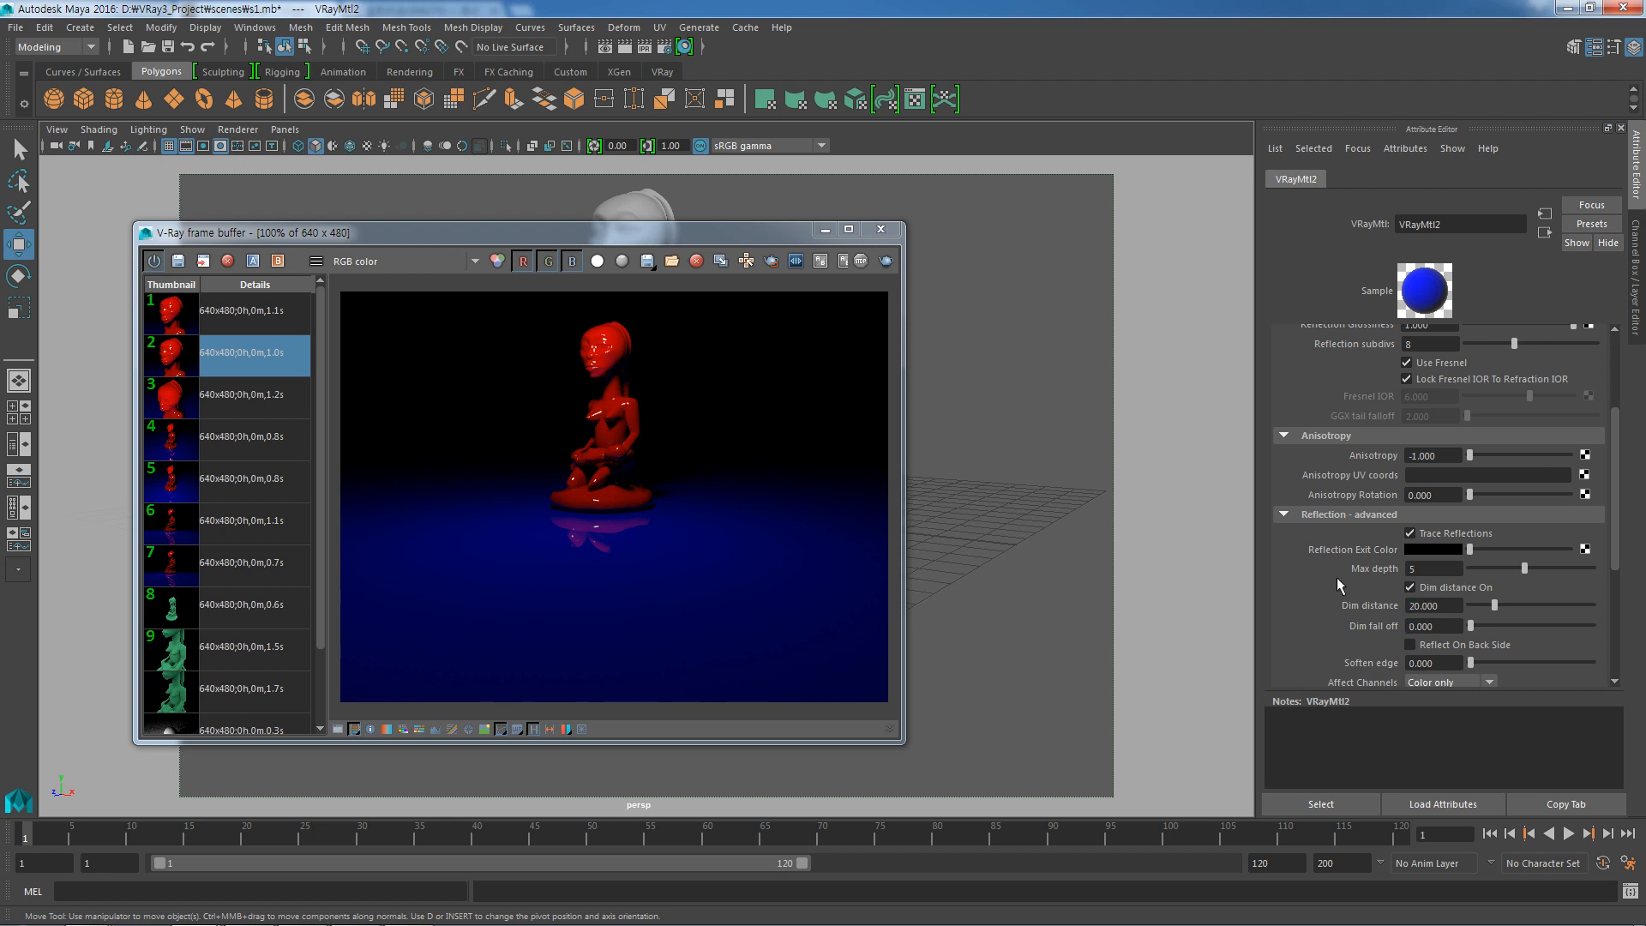
pyautogui.click(884, 264)
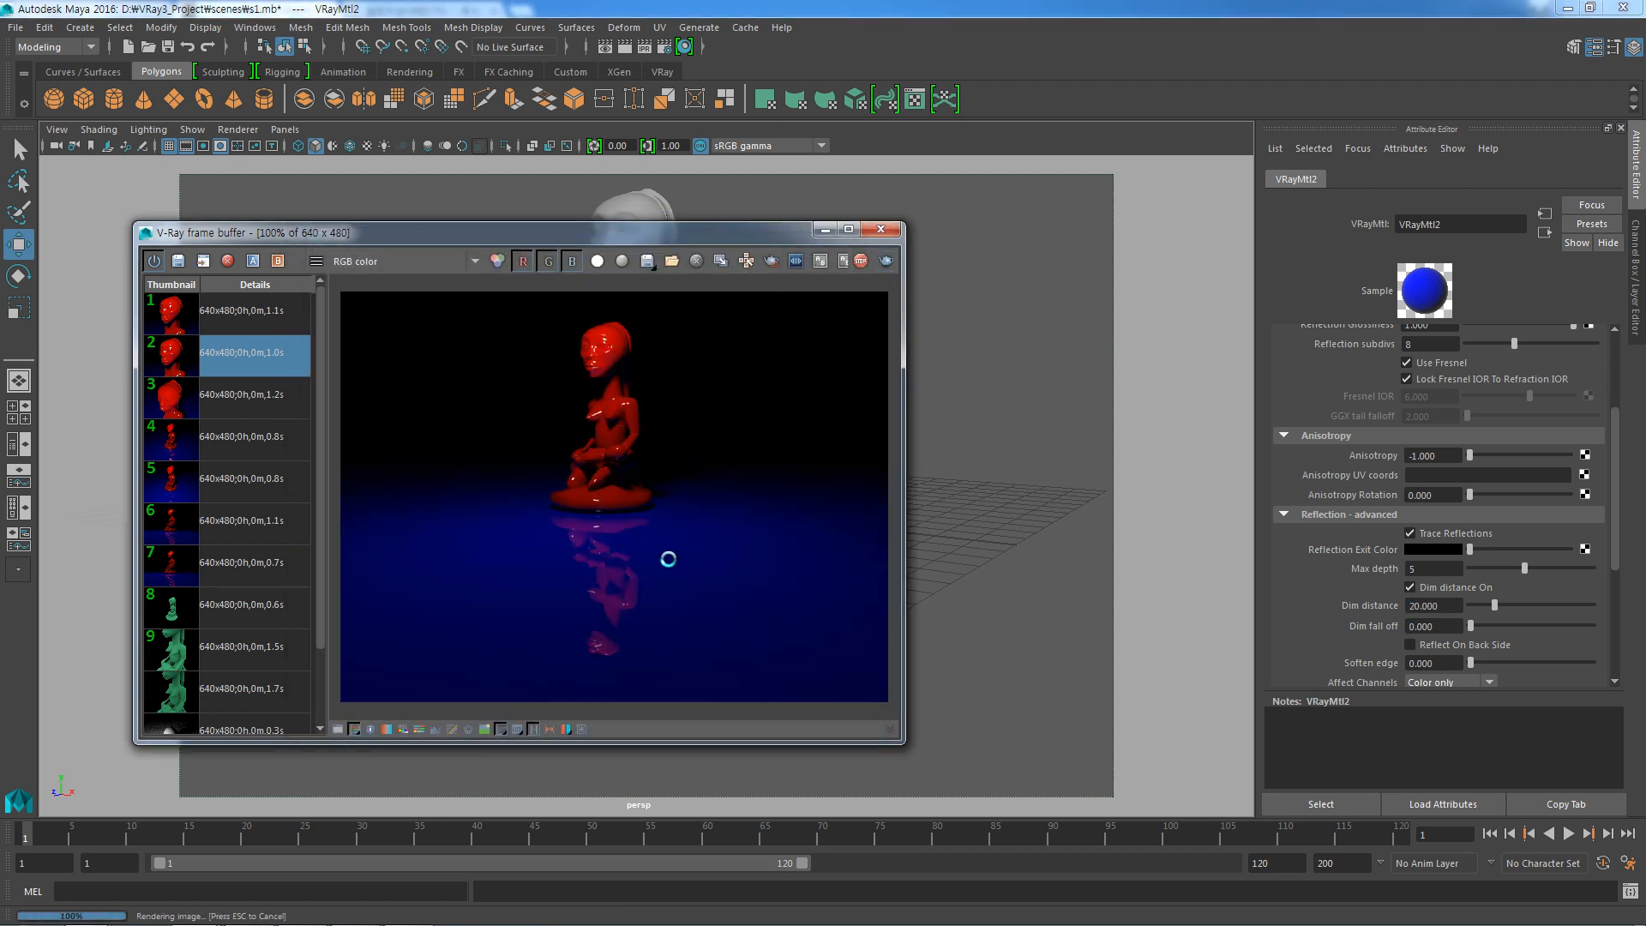
# Set VRayMtl2's Dim distance to 15 and re-render the floor reflection.
pyautogui.moveTo(1449, 606); pyautogui.dragTo(1376, 615)
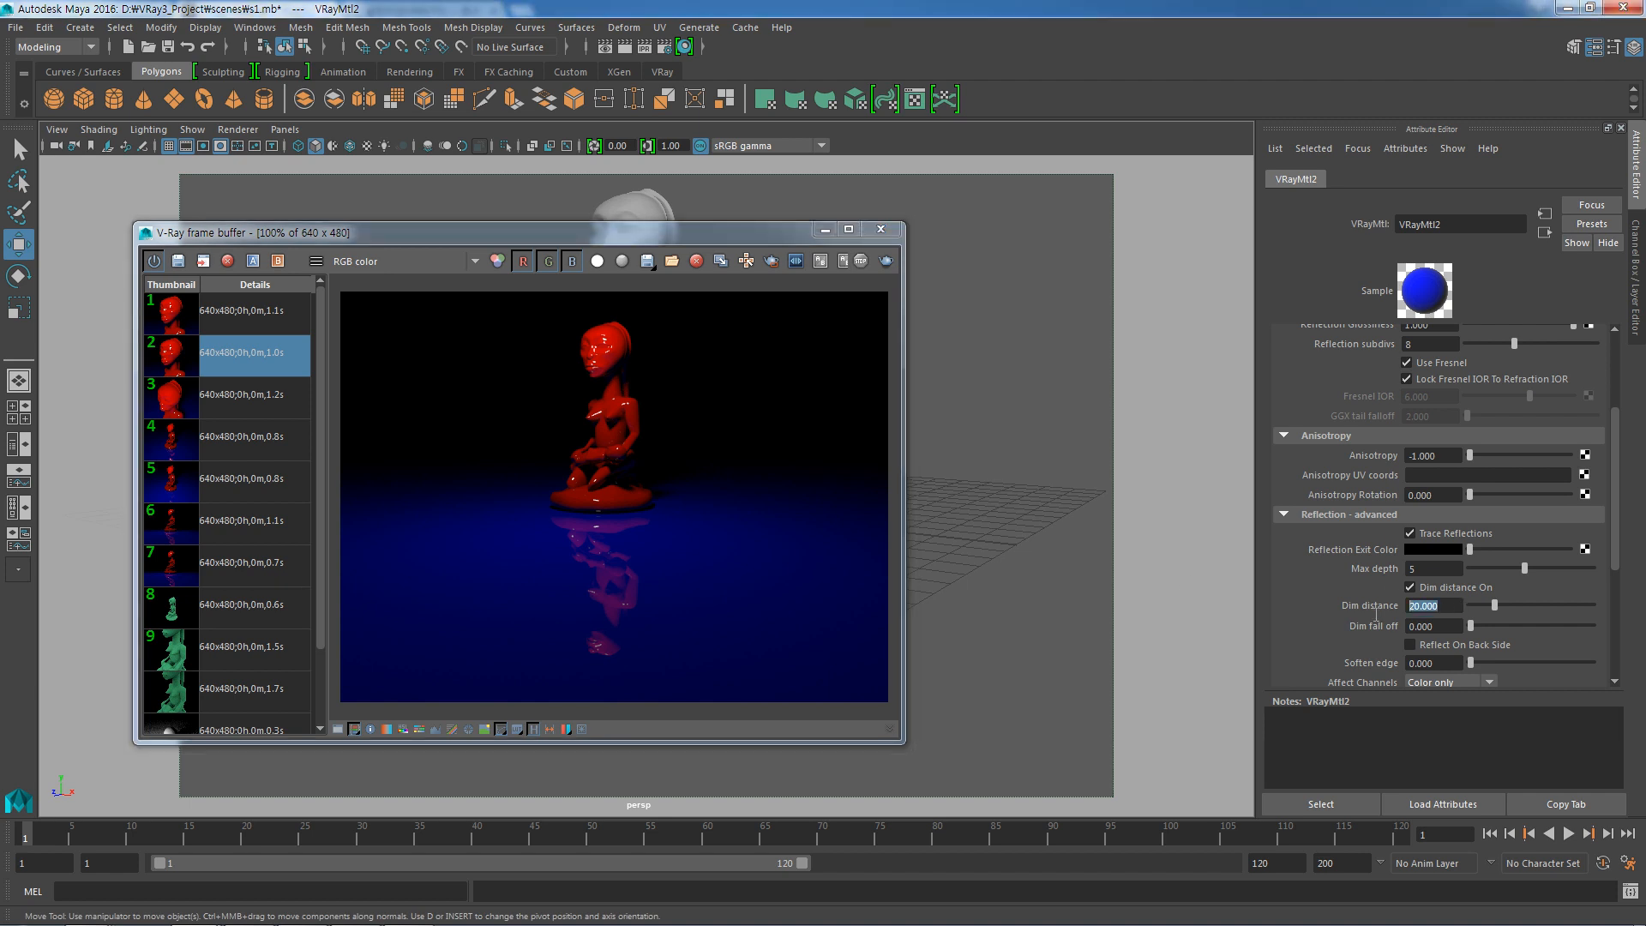
pyautogui.write('15')
pyautogui.press('Return')
pyautogui.click(884, 260)
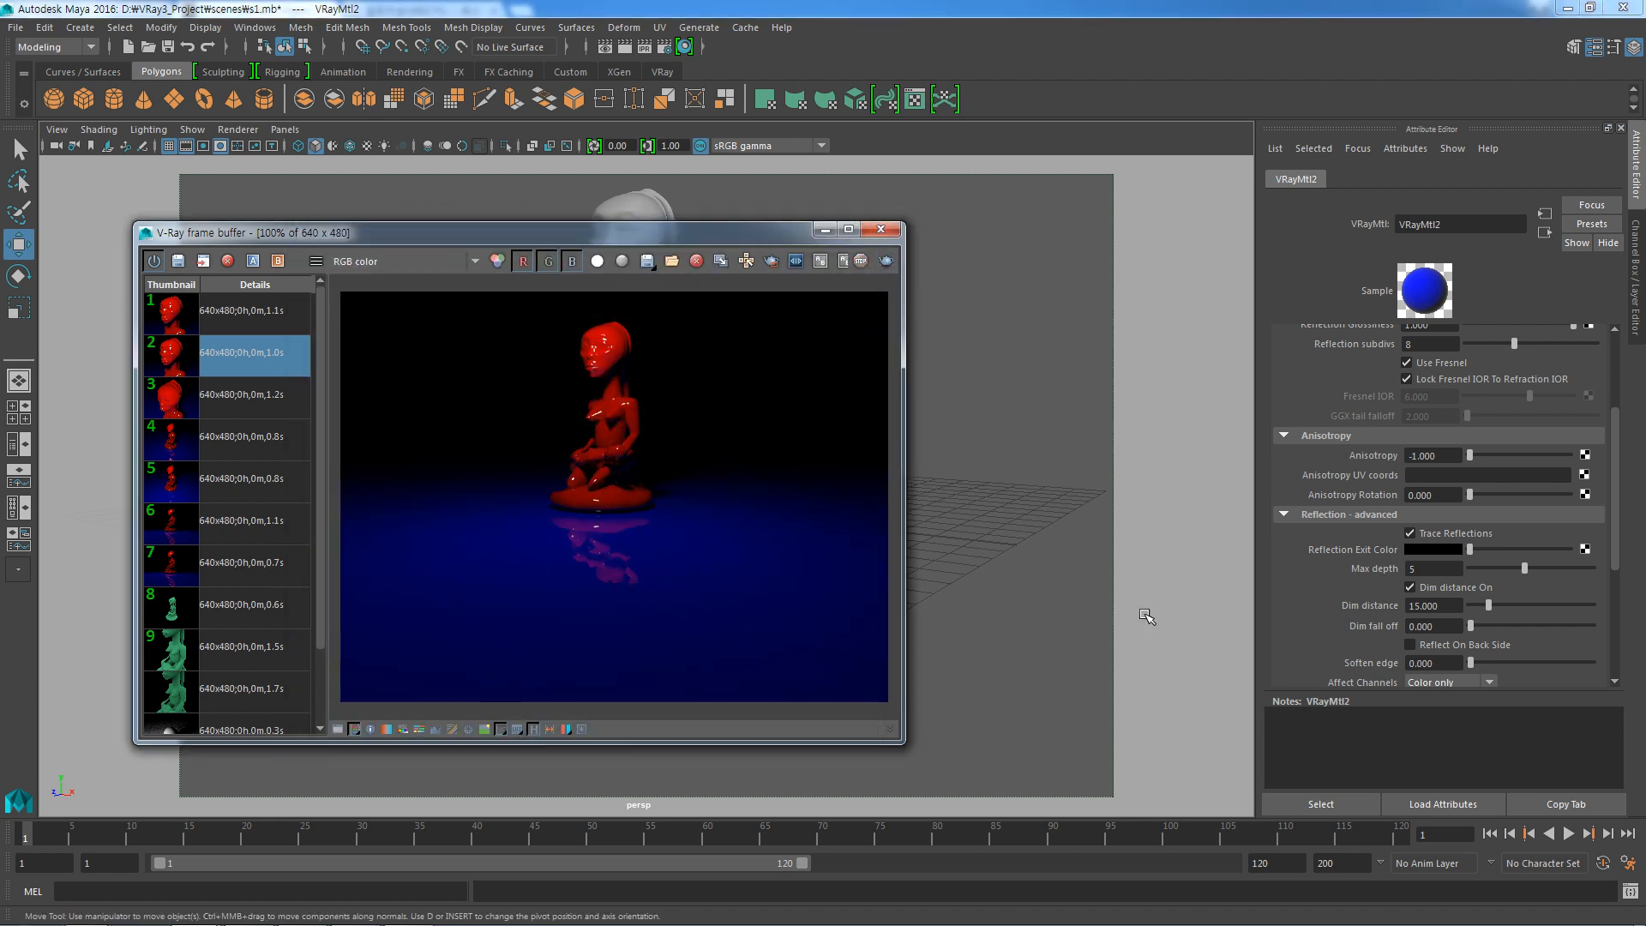
# Return VRayMtl2's Dim distance to 50 and re-render the statue with its floor reflection.
pyautogui.click(1461, 607)
pyautogui.write('50')
pyautogui.press('Return')
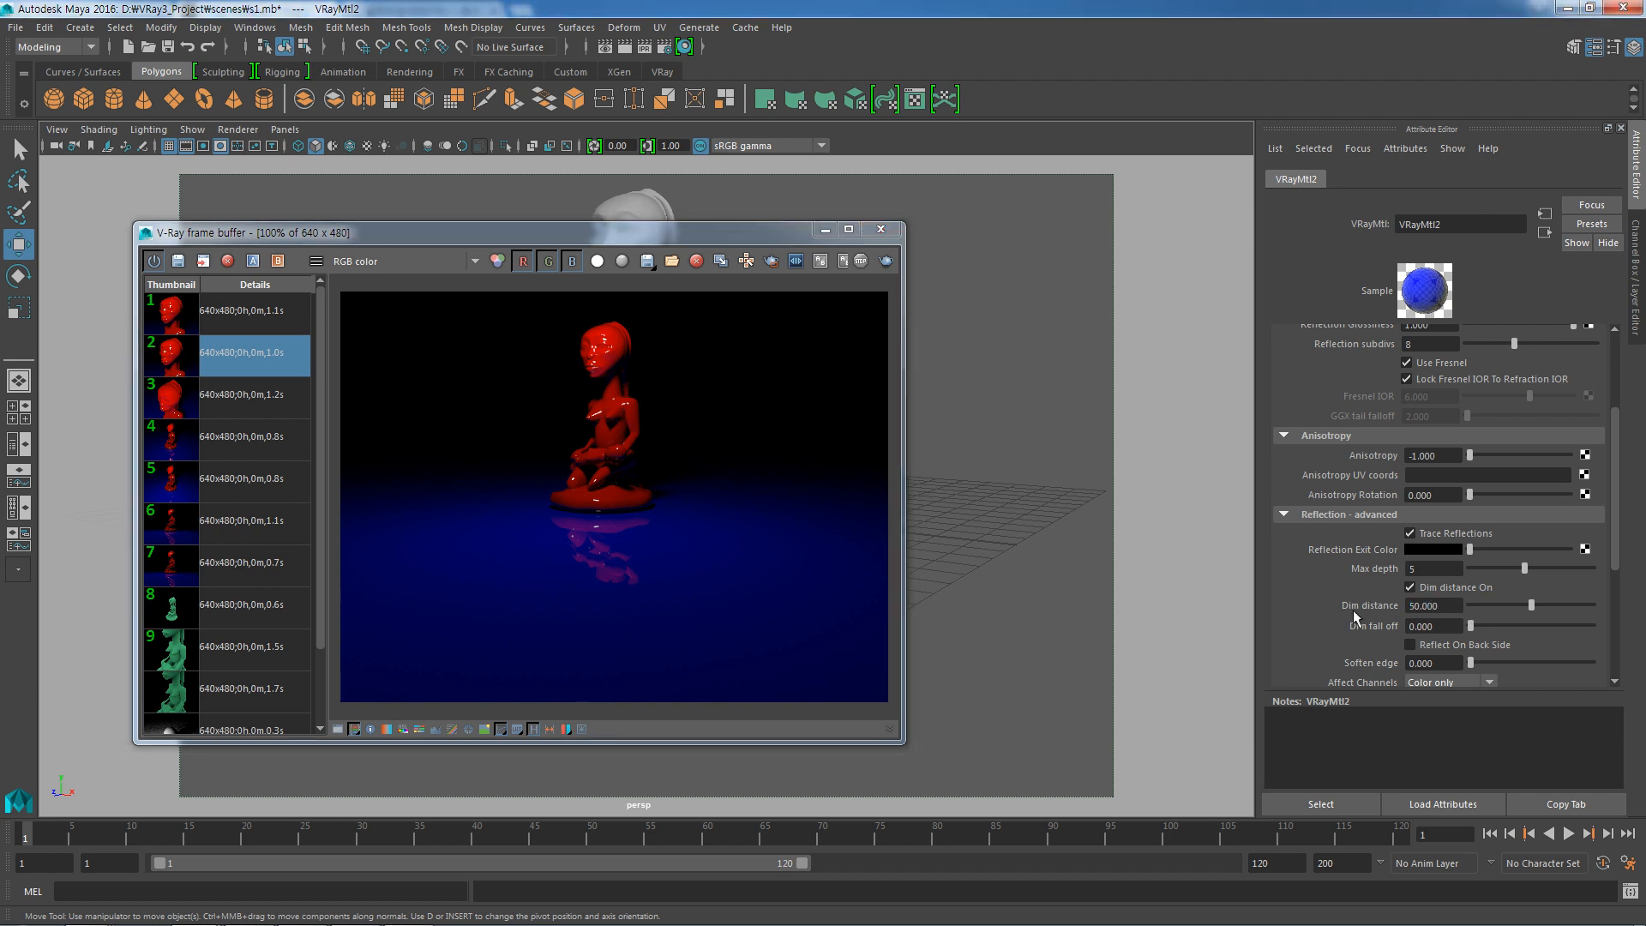
pyautogui.click(887, 261)
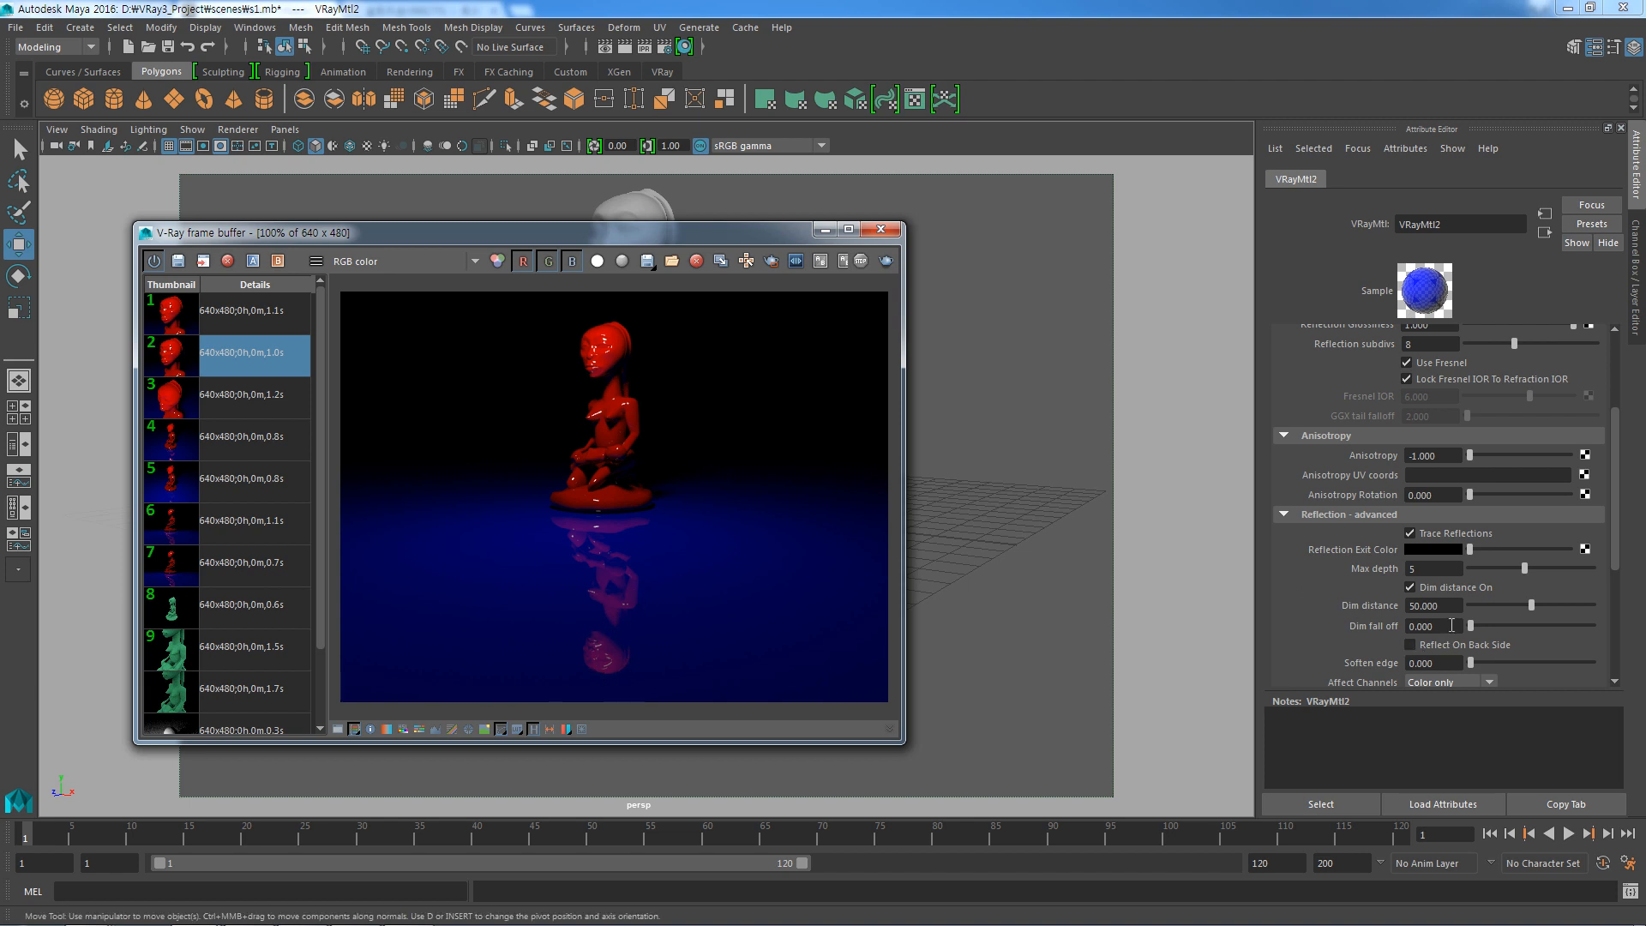
# Raise VRayMtl2's Dim fall off to about 0.567 and re-render the statue.
pyautogui.click(1451, 625)
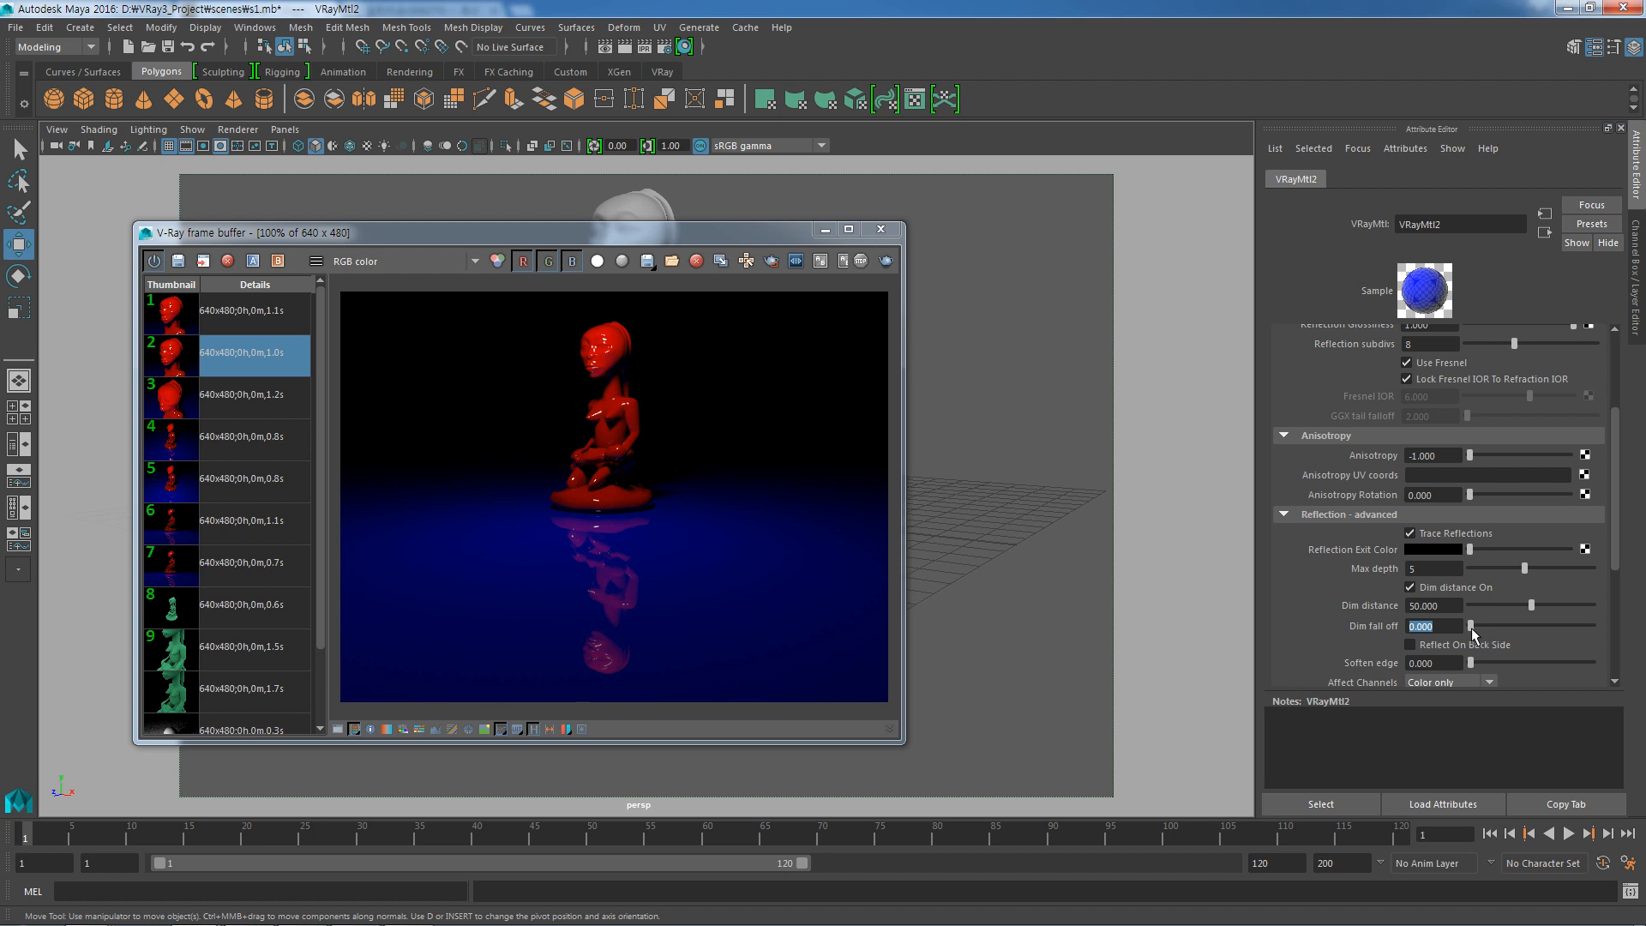
pyautogui.moveTo(1471, 625); pyautogui.dragTo(1540, 626)
pyautogui.click(885, 262)
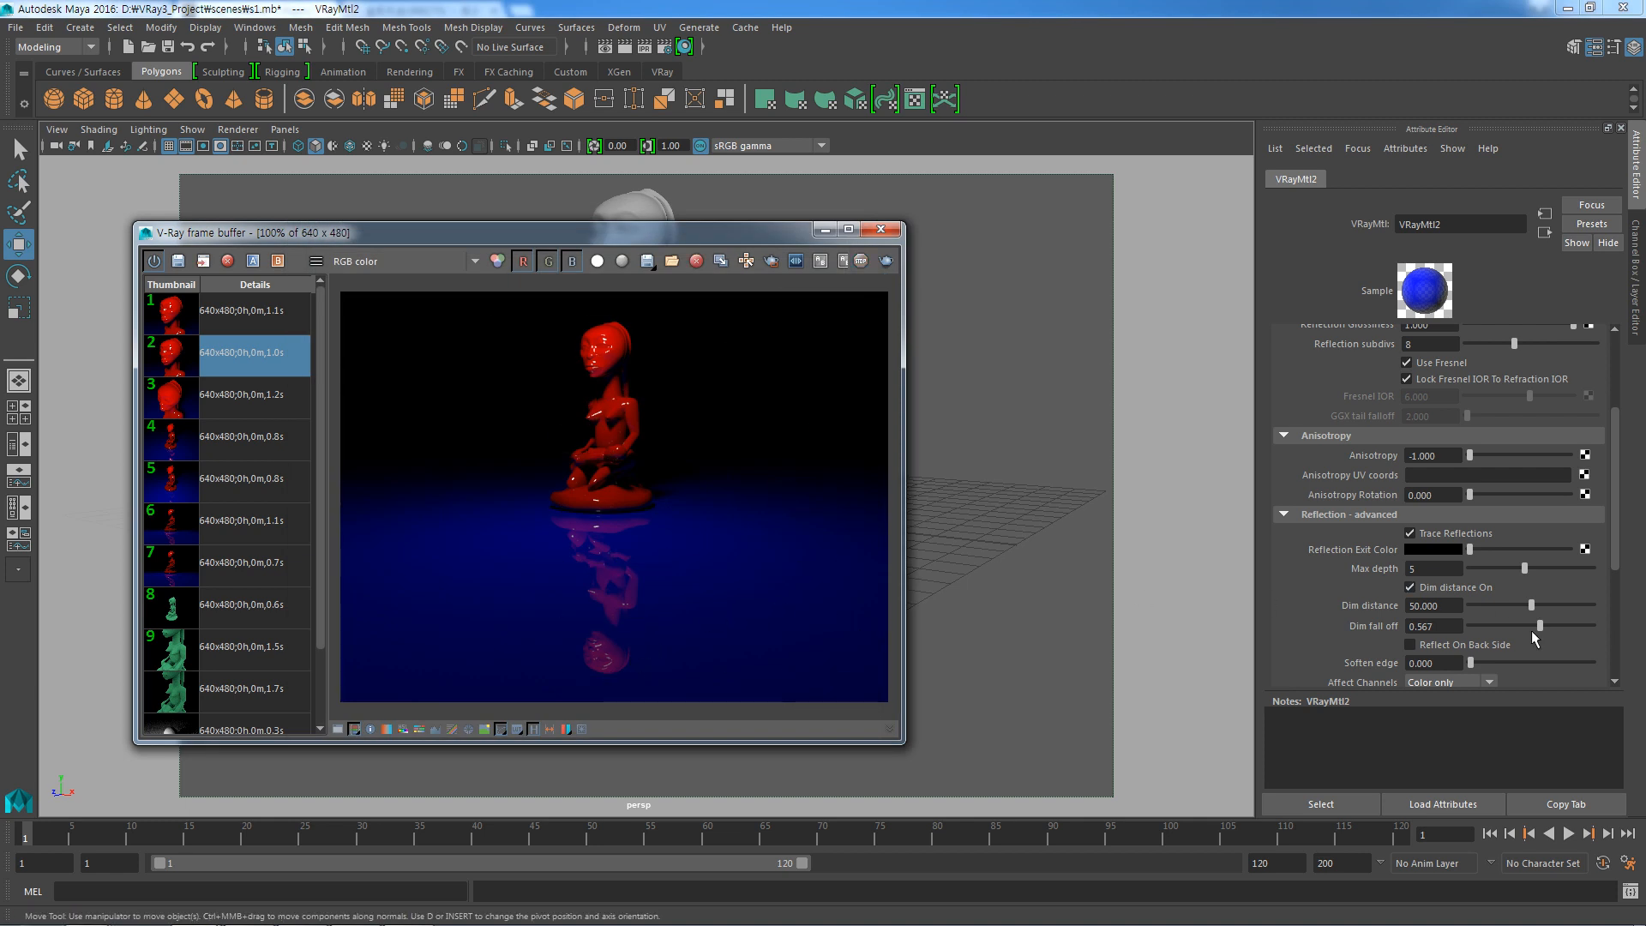
# Raise VRayMtl2's Dim fall off to 1, re-render the statue and save the render to the frame buffer history.
pyautogui.moveTo(1541, 628); pyautogui.dragTo(1605, 636)
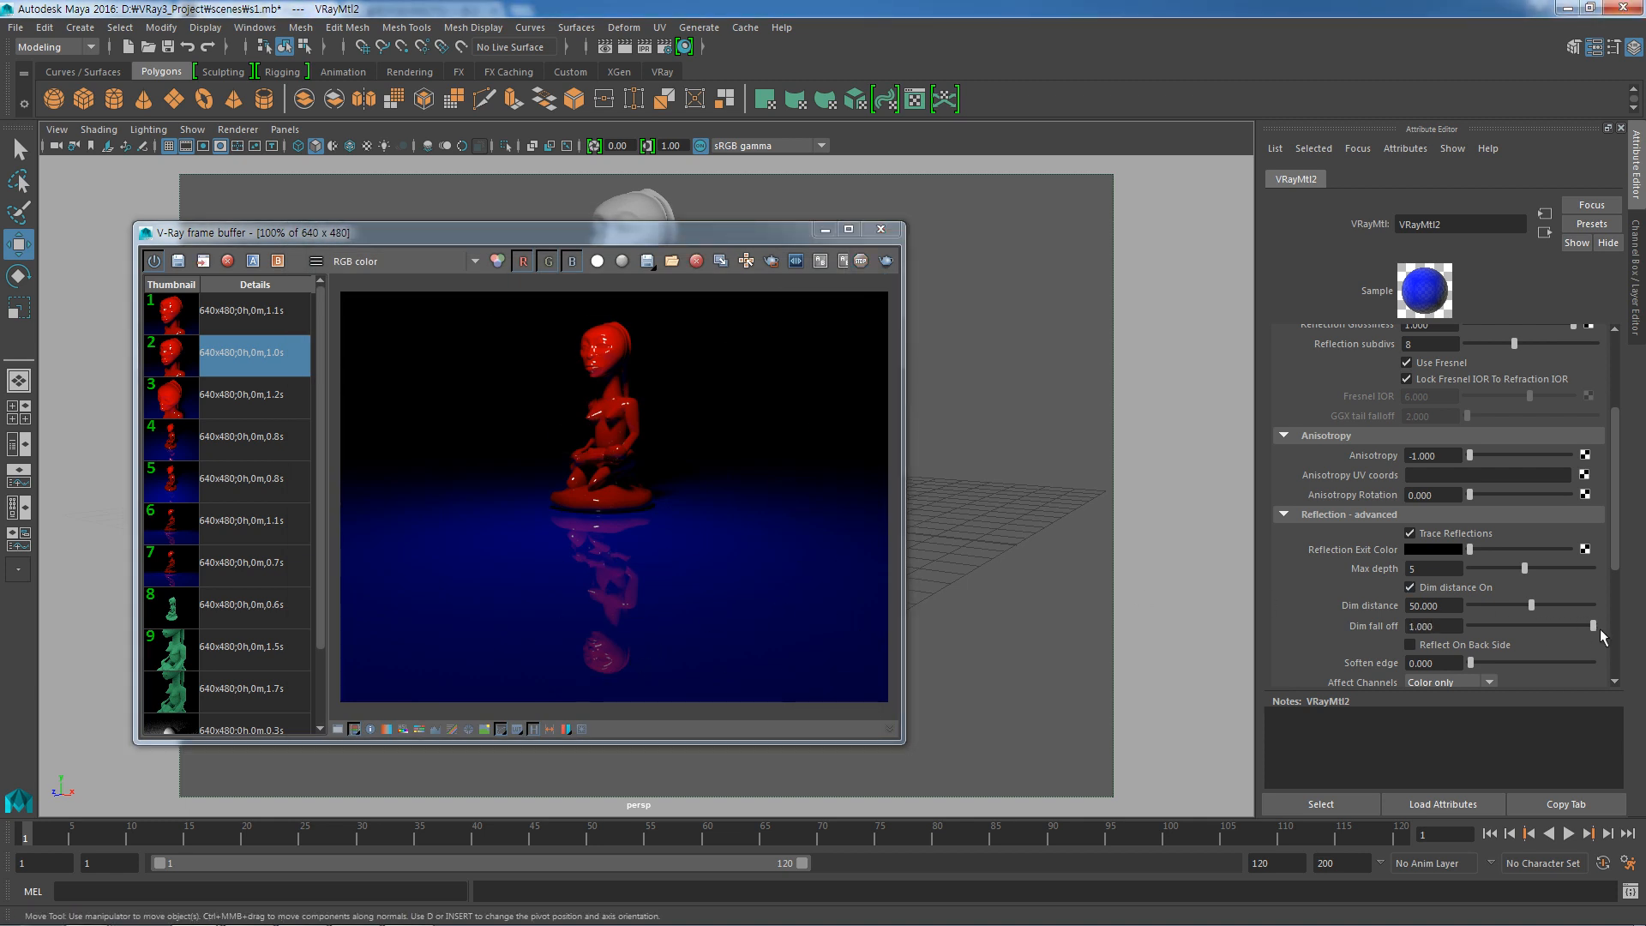
pyautogui.click(885, 261)
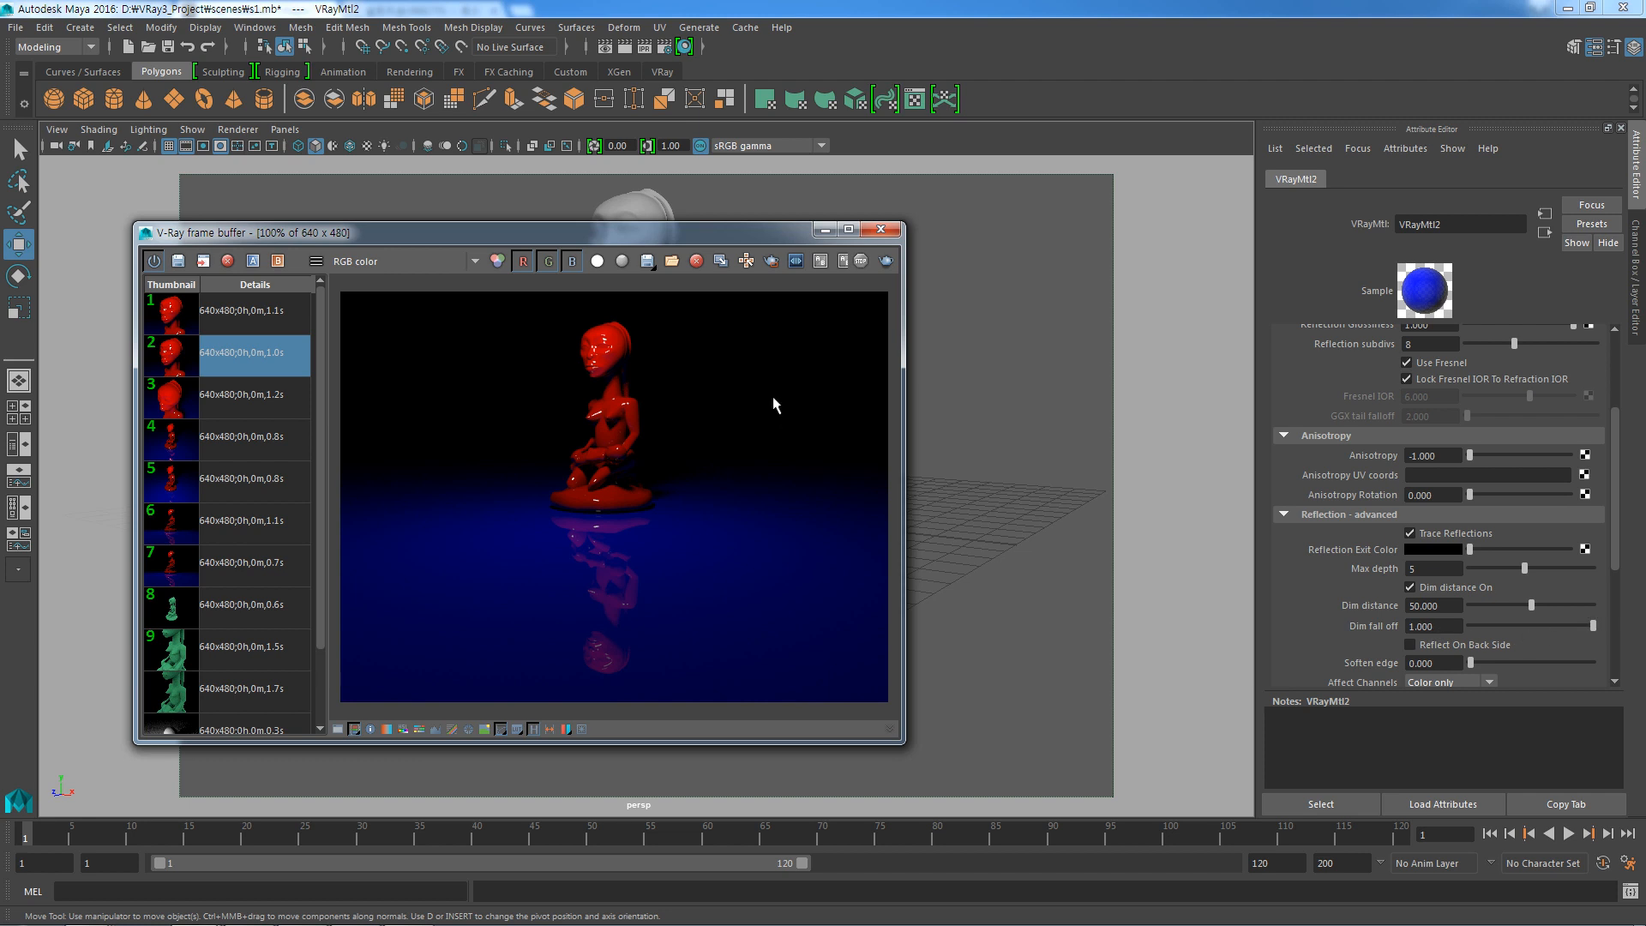
pyautogui.click(886, 264)
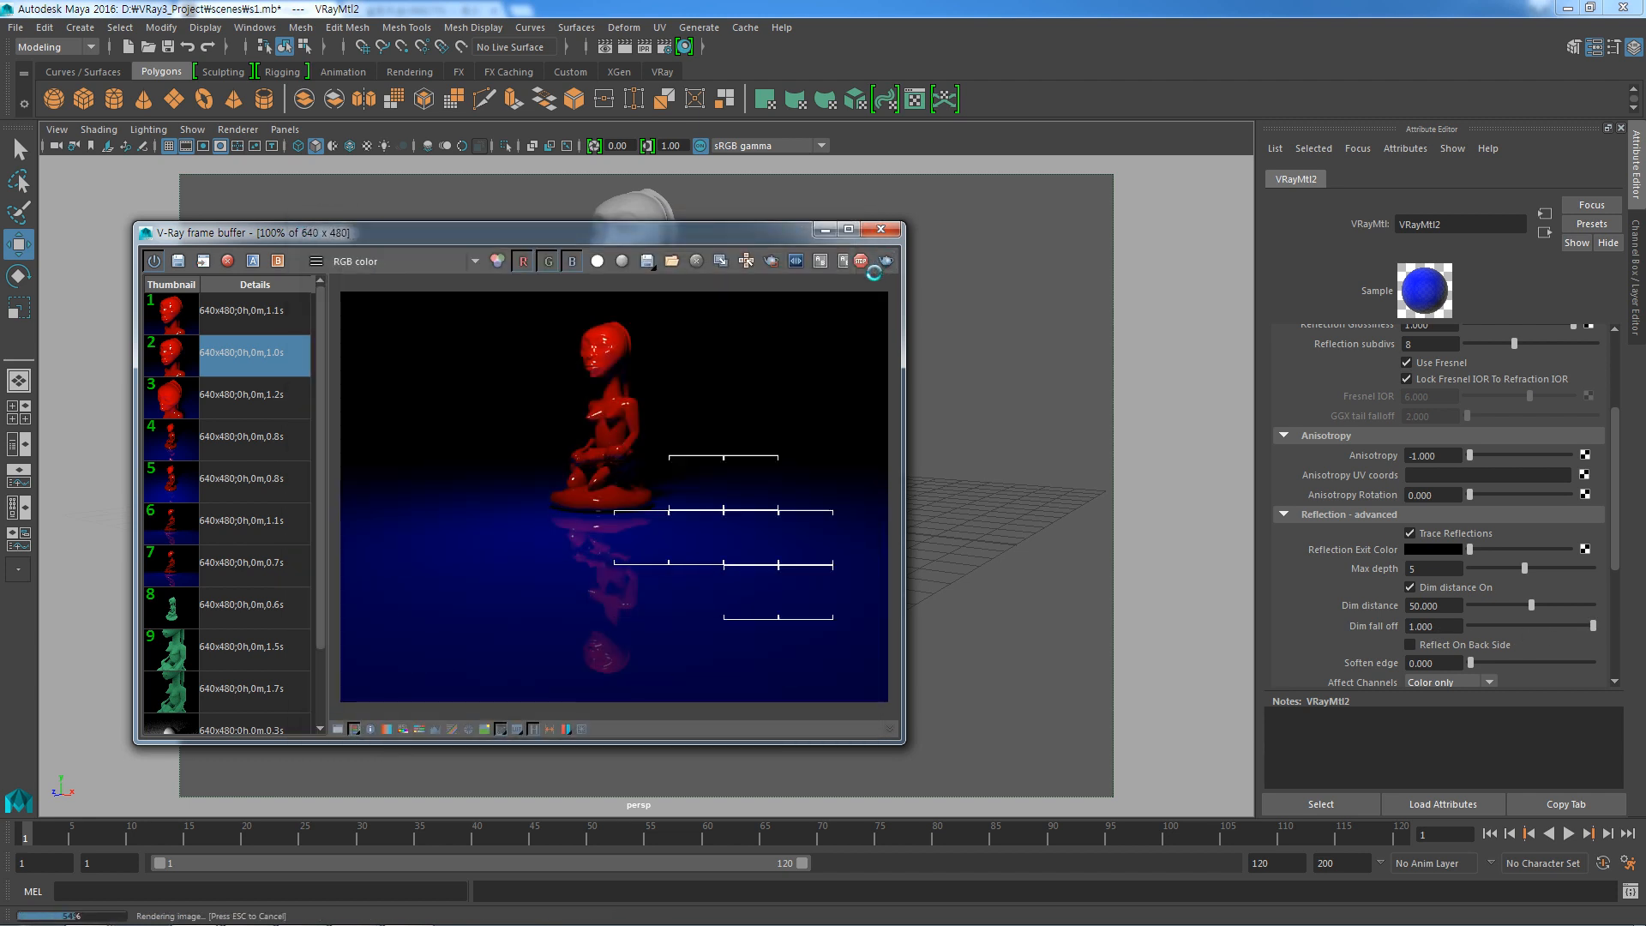
pyautogui.click(179, 261)
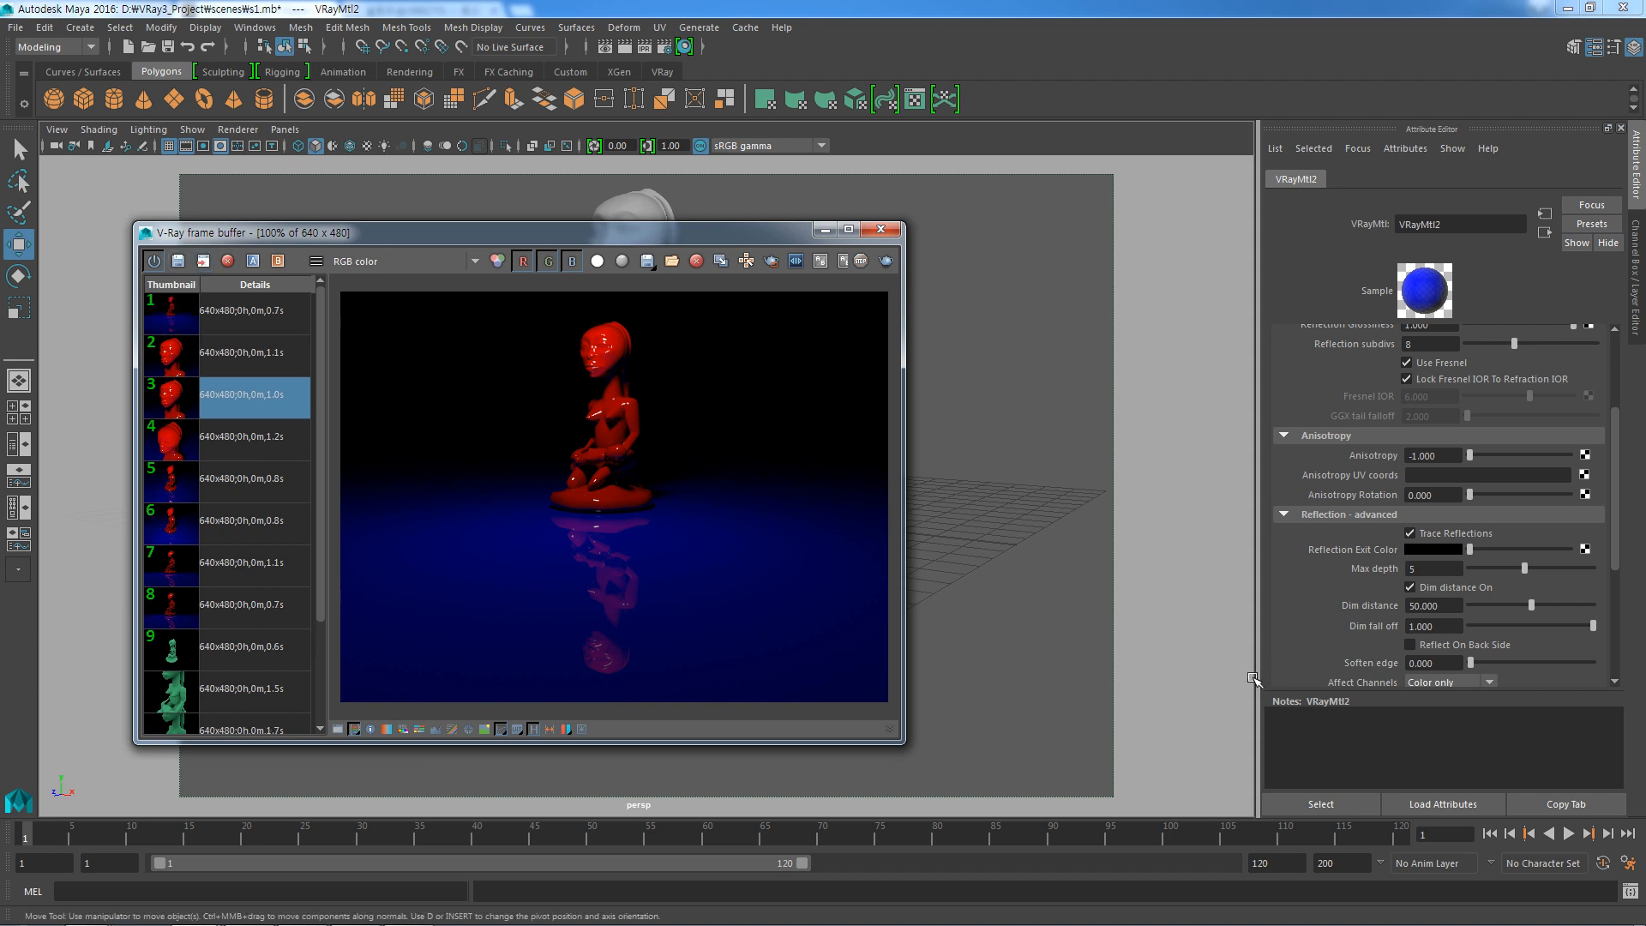
# Lower VRayMtl2's Dim fall off to 0, re-render the statue and store the result in the render history.
pyautogui.moveTo(1591, 624); pyautogui.dragTo(1462, 626)
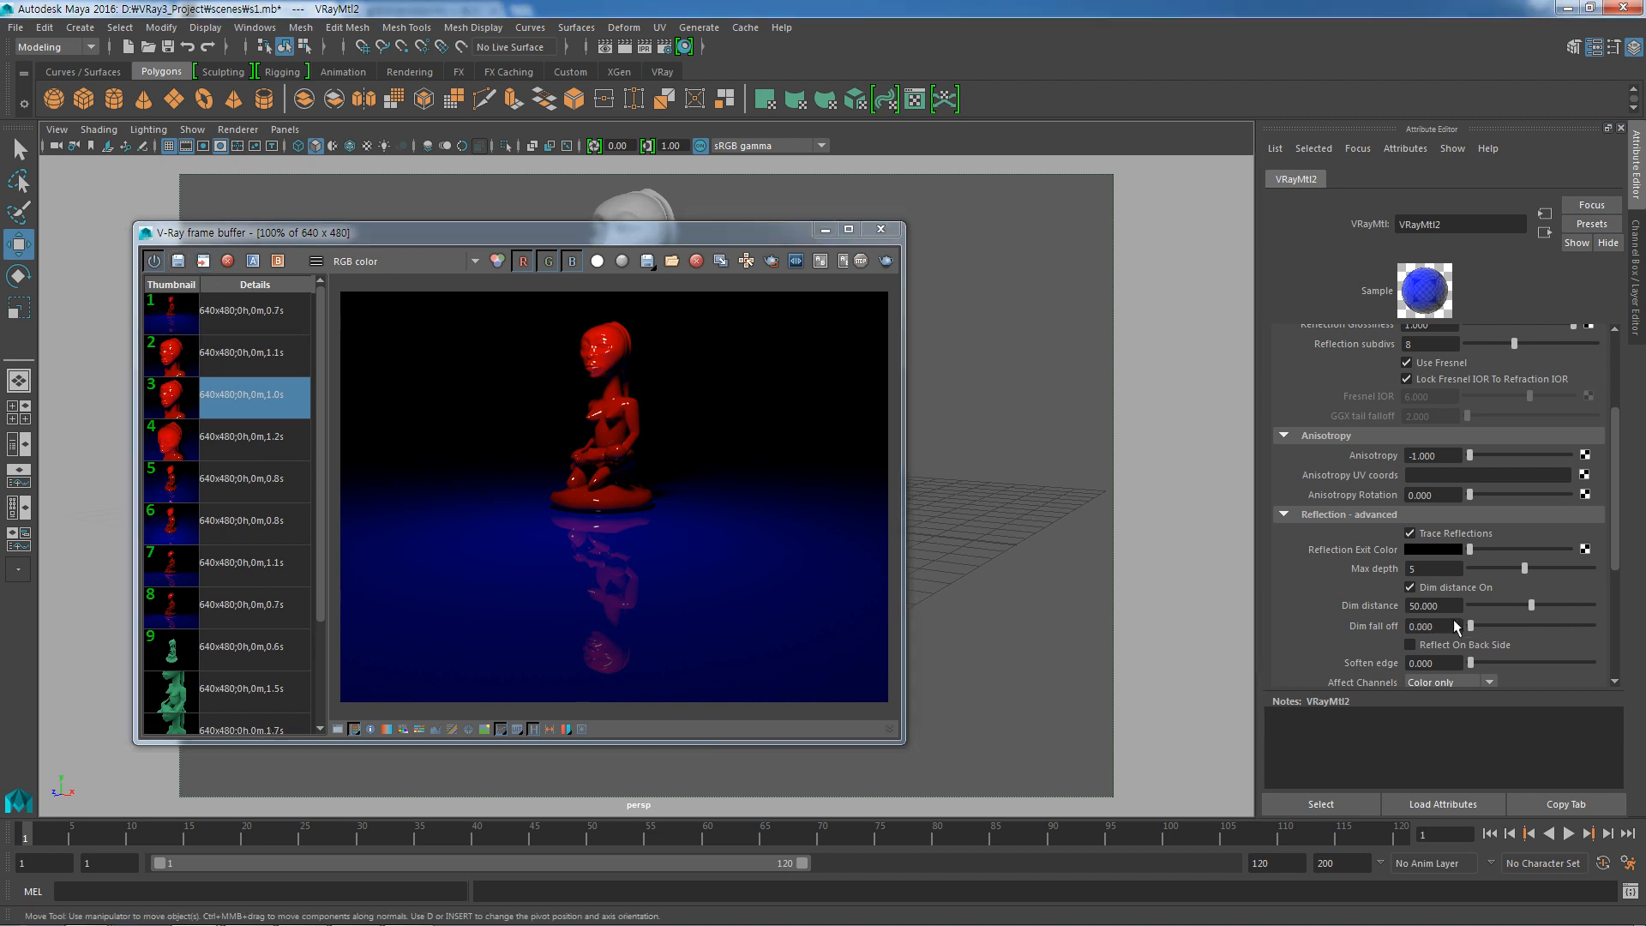
pyautogui.click(1433, 628)
pyautogui.click(892, 262)
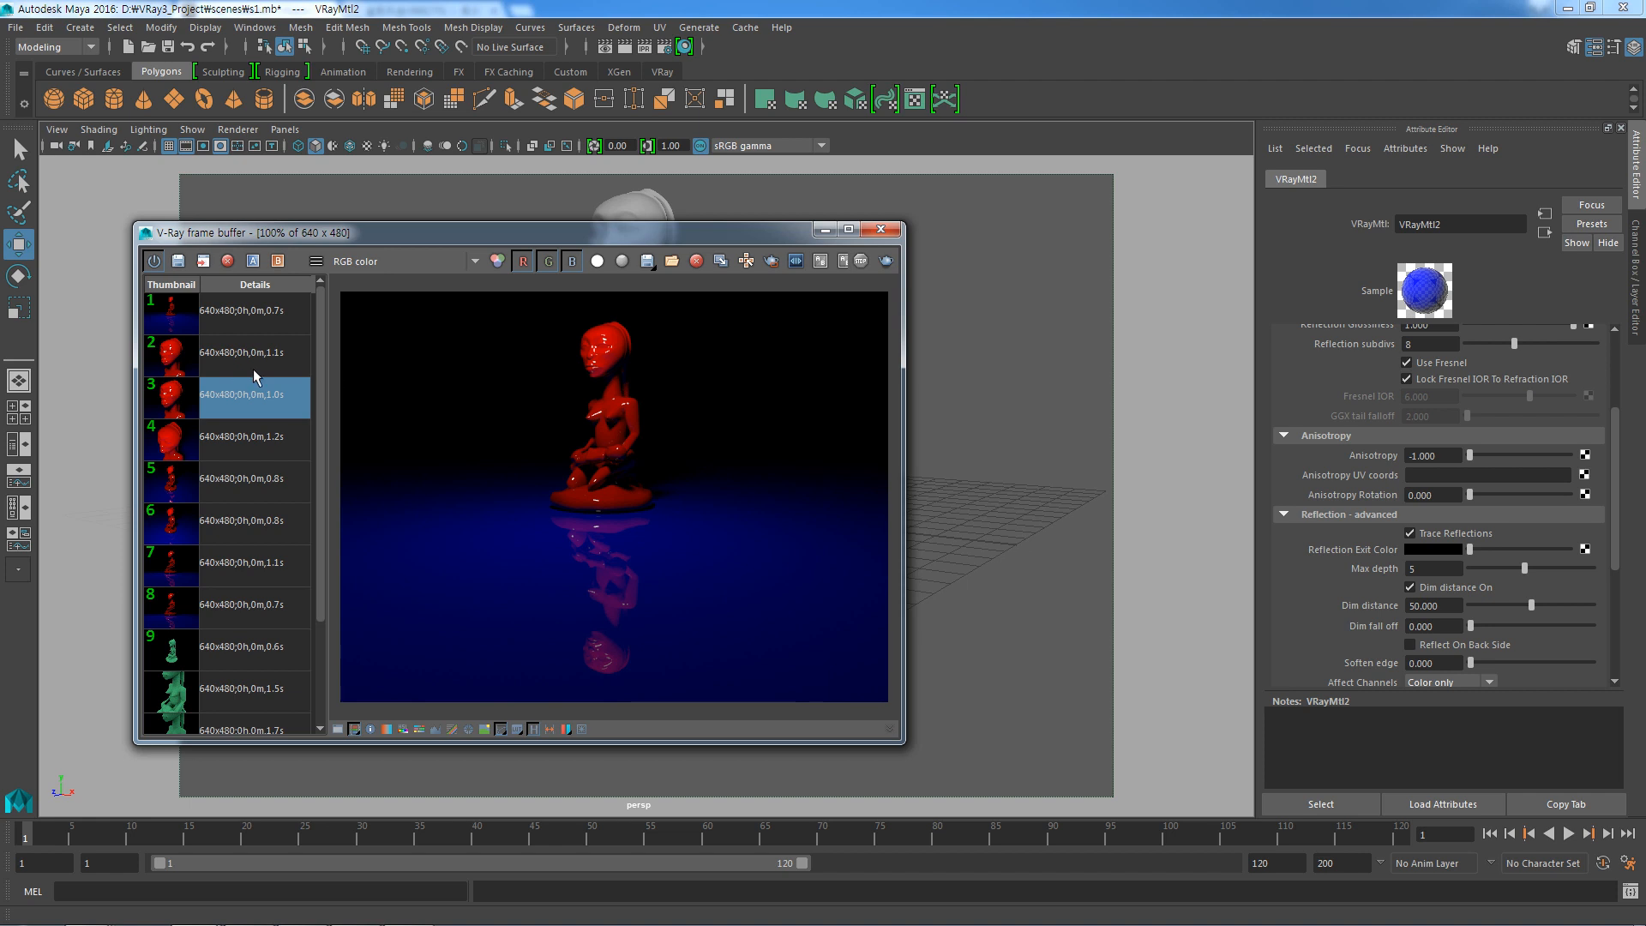
pyautogui.click(180, 261)
# Compare the floor reflections in the two newest history renders, made with Dim fall off 1 and 0.
pyautogui.click(182, 363)
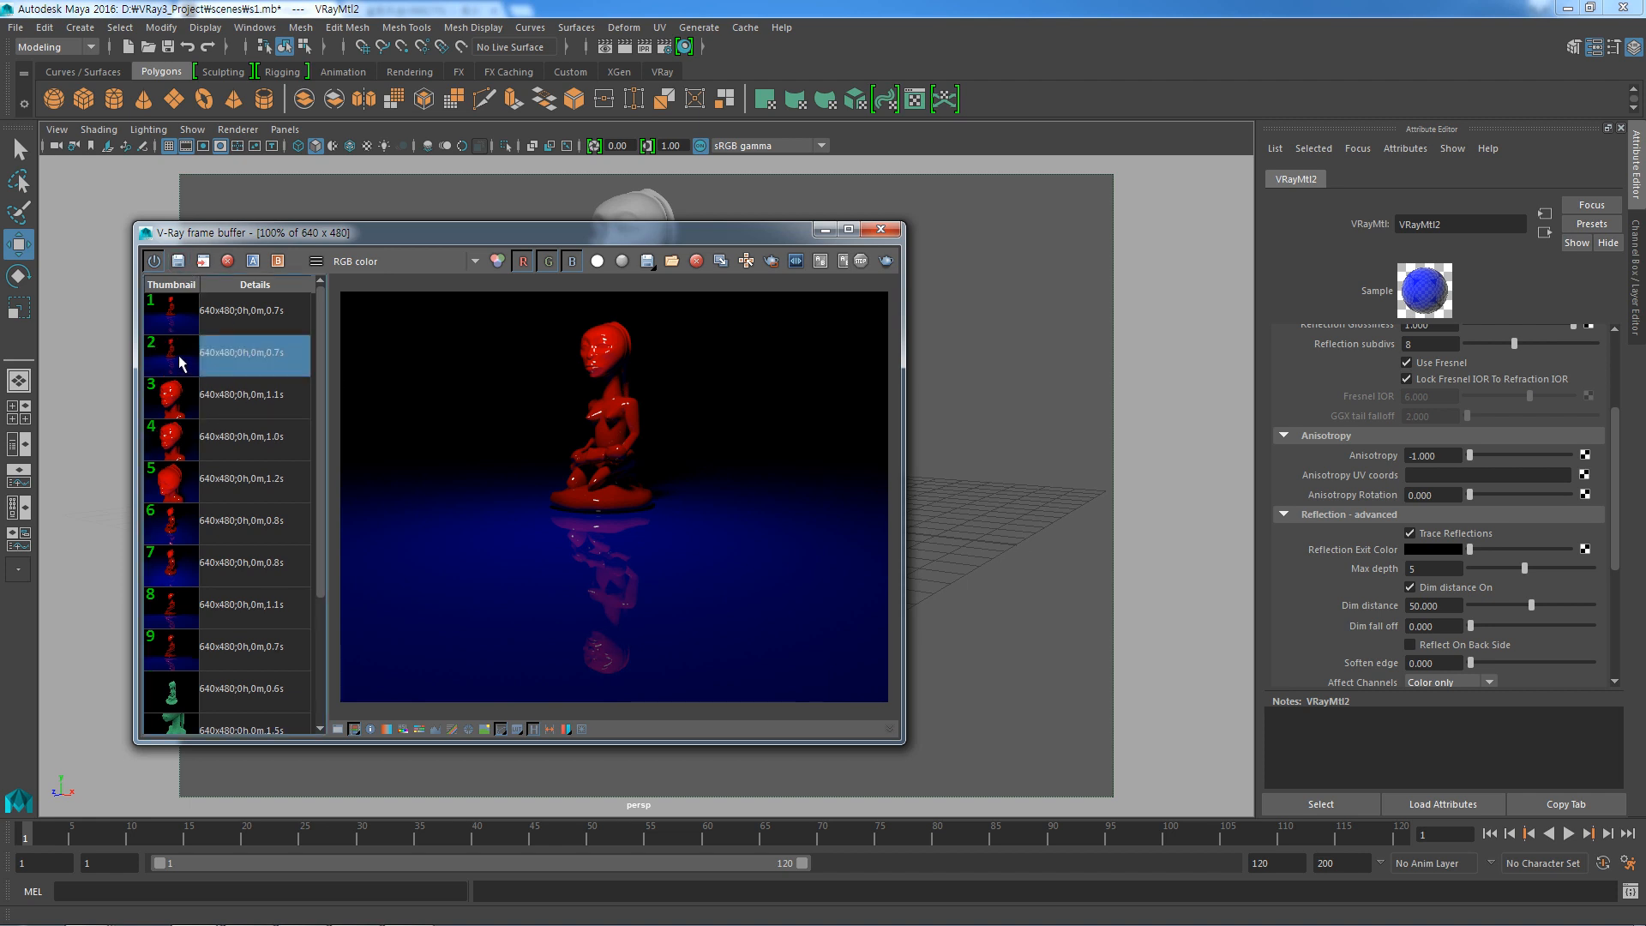
pyautogui.click(183, 314)
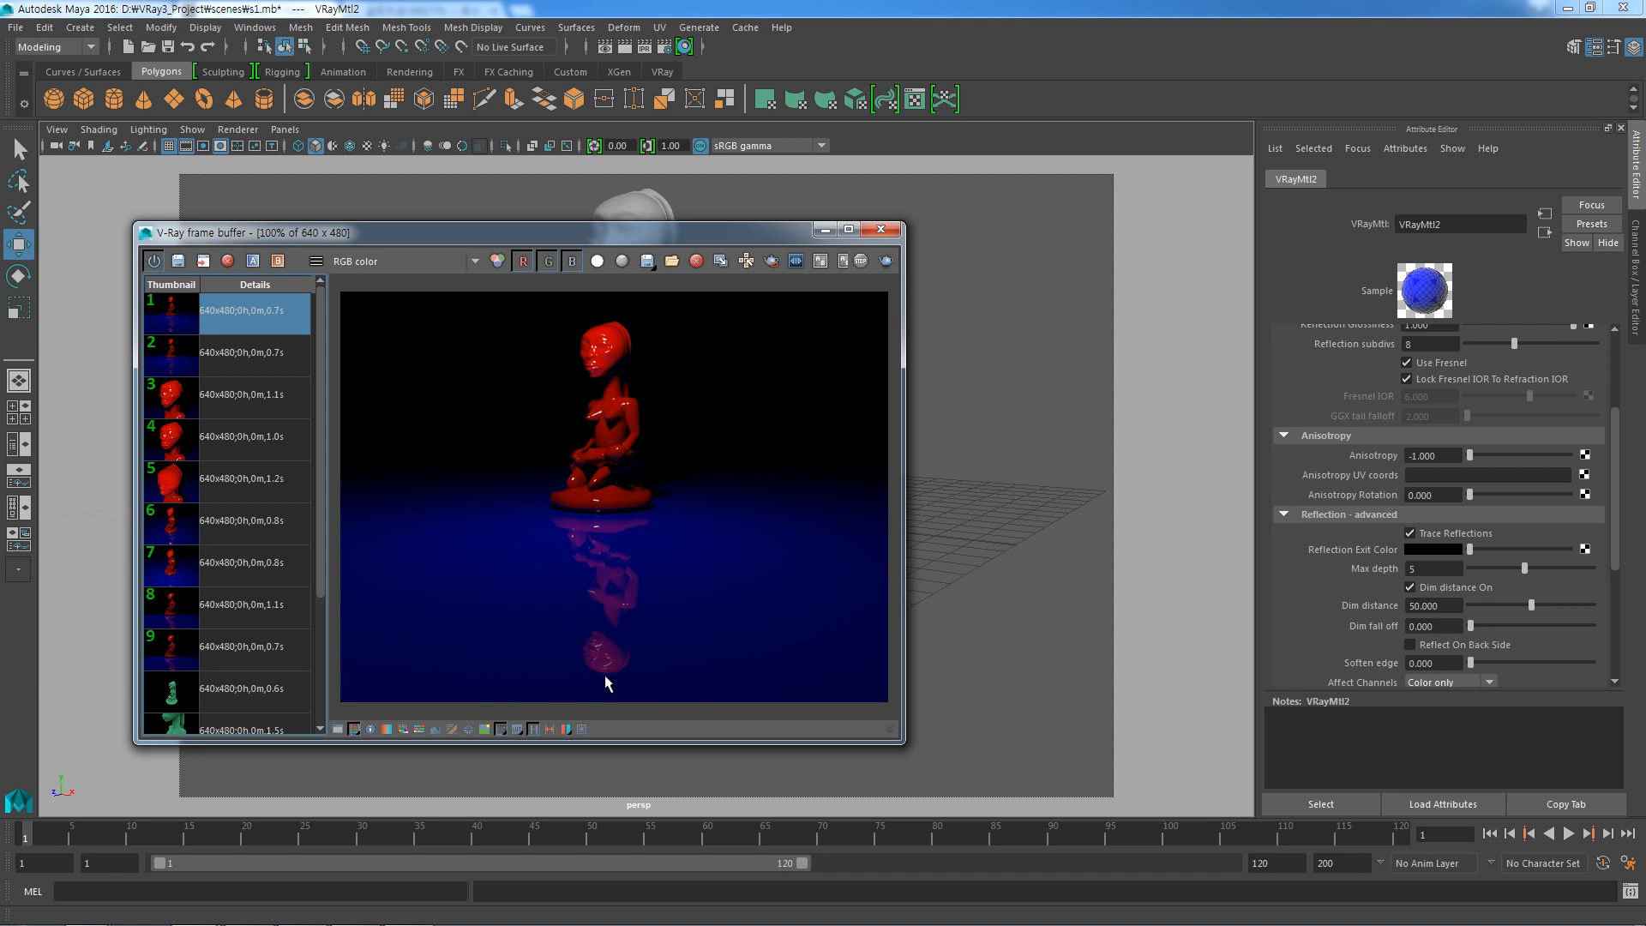
pyautogui.click(184, 360)
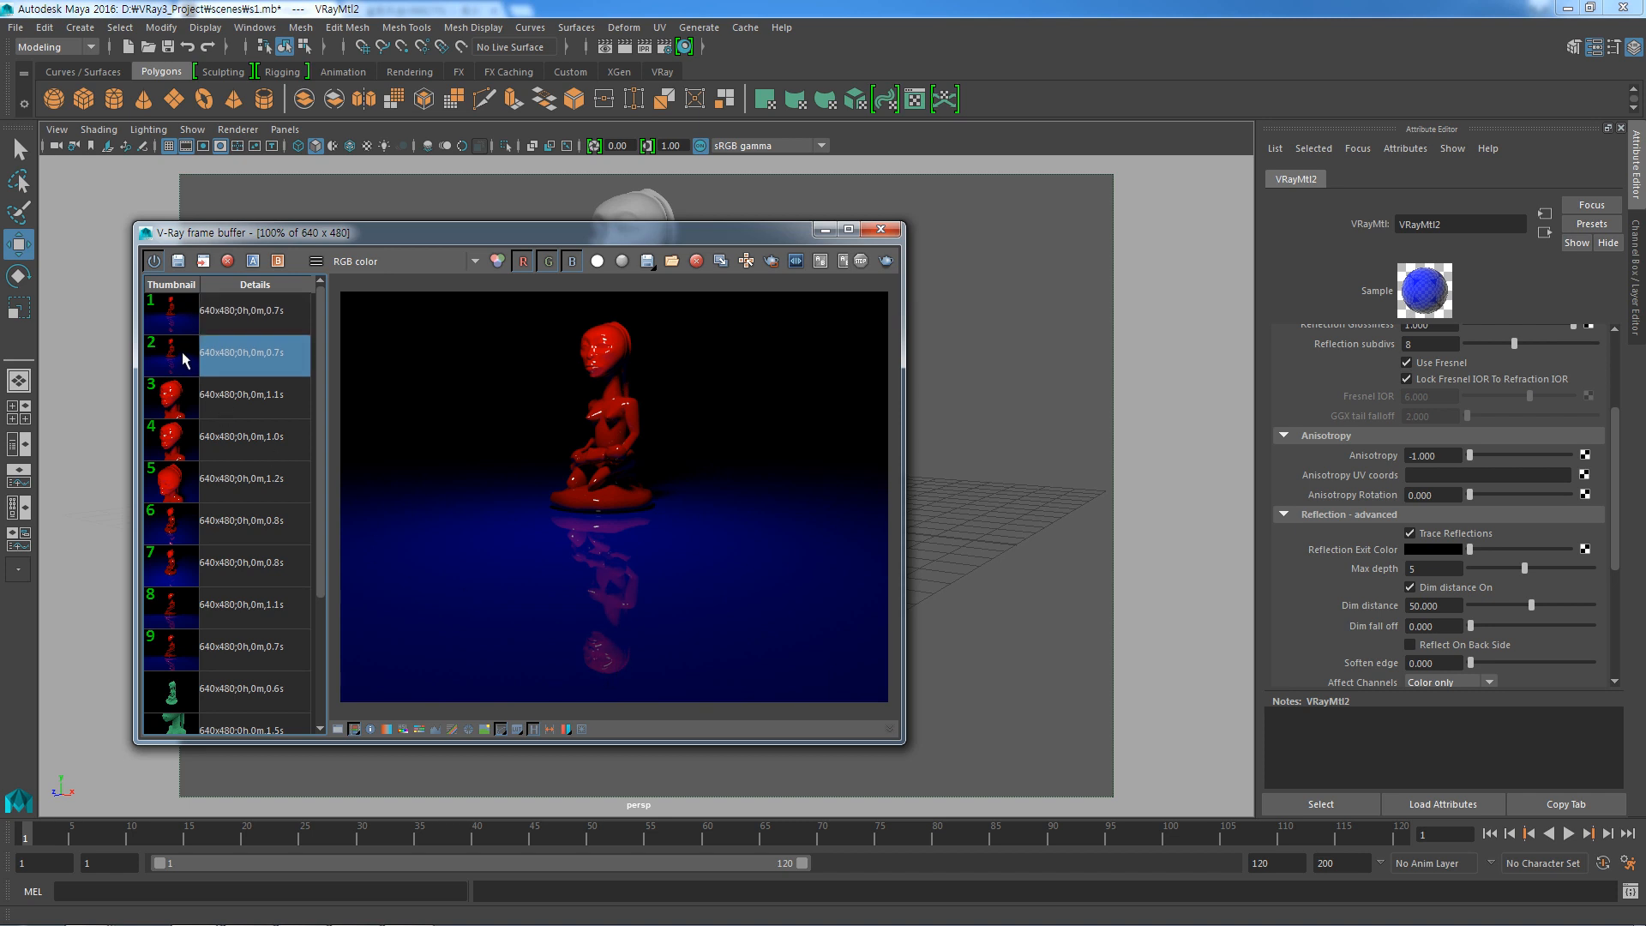
pyautogui.click(179, 319)
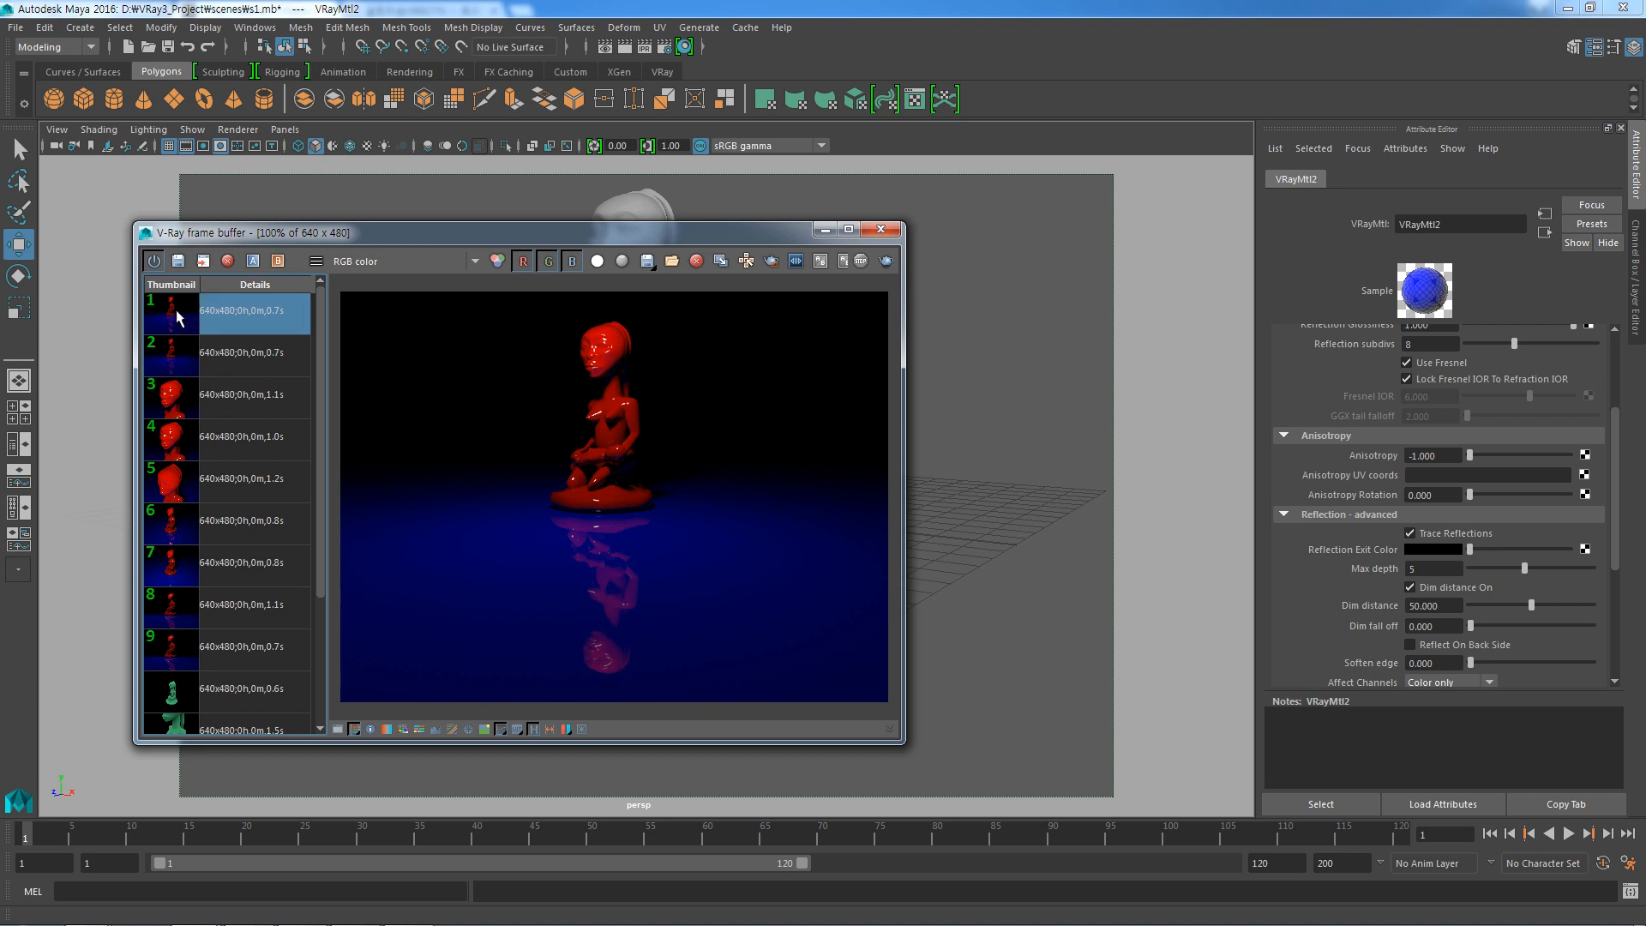
pyautogui.click(182, 360)
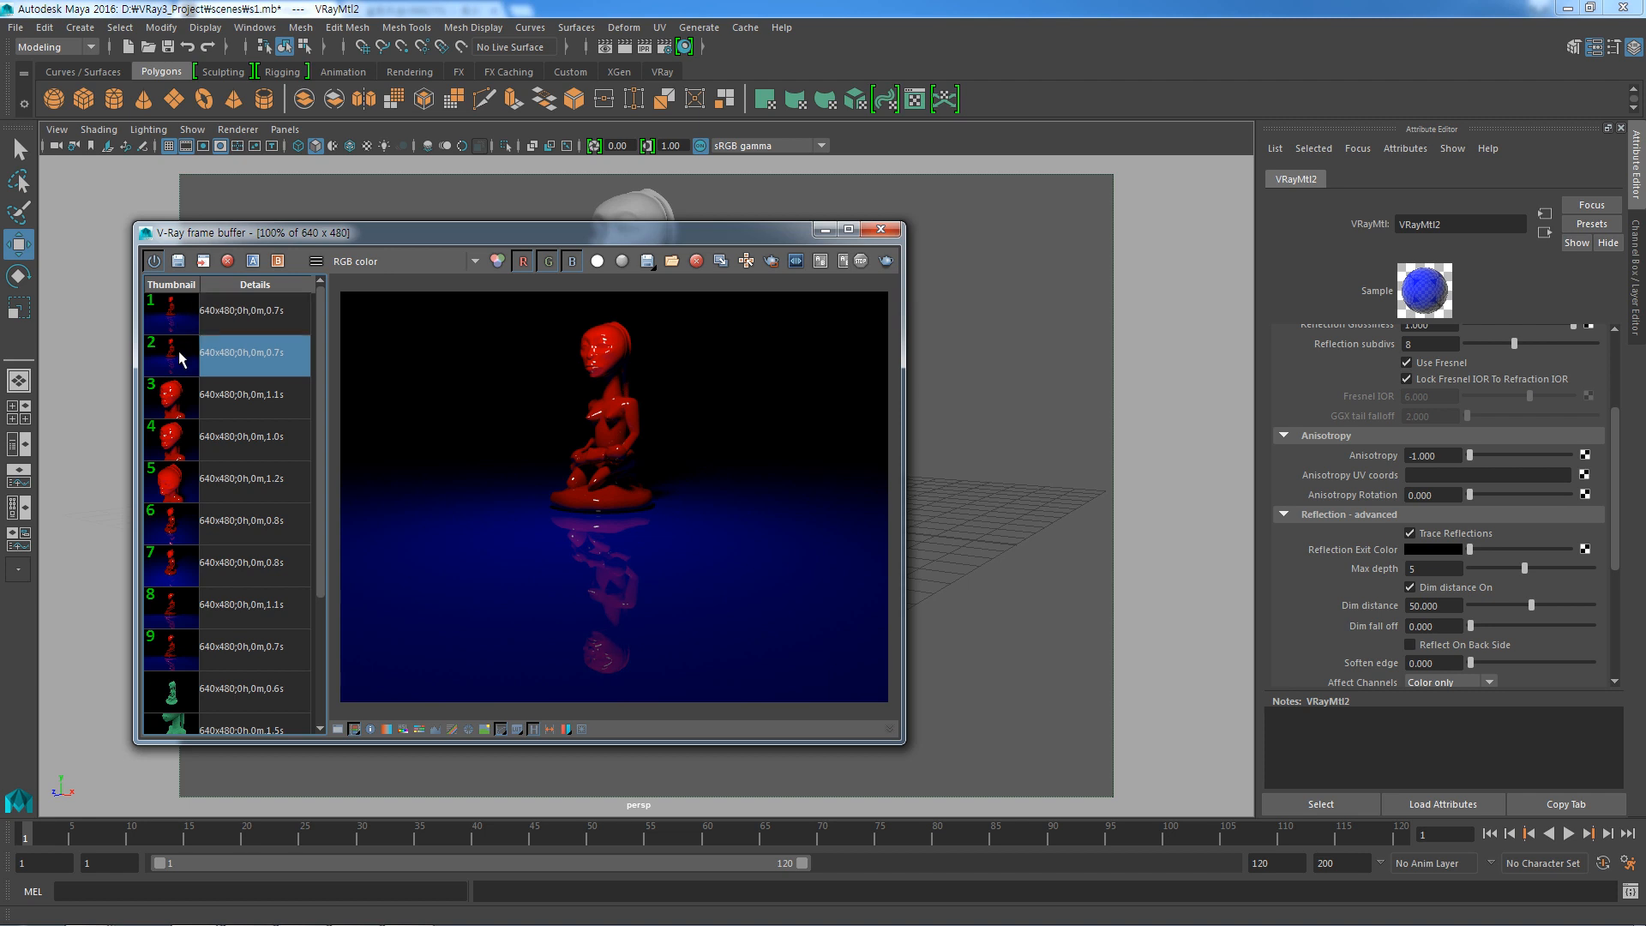
pyautogui.click(180, 326)
pyautogui.click(183, 360)
pyautogui.click(183, 326)
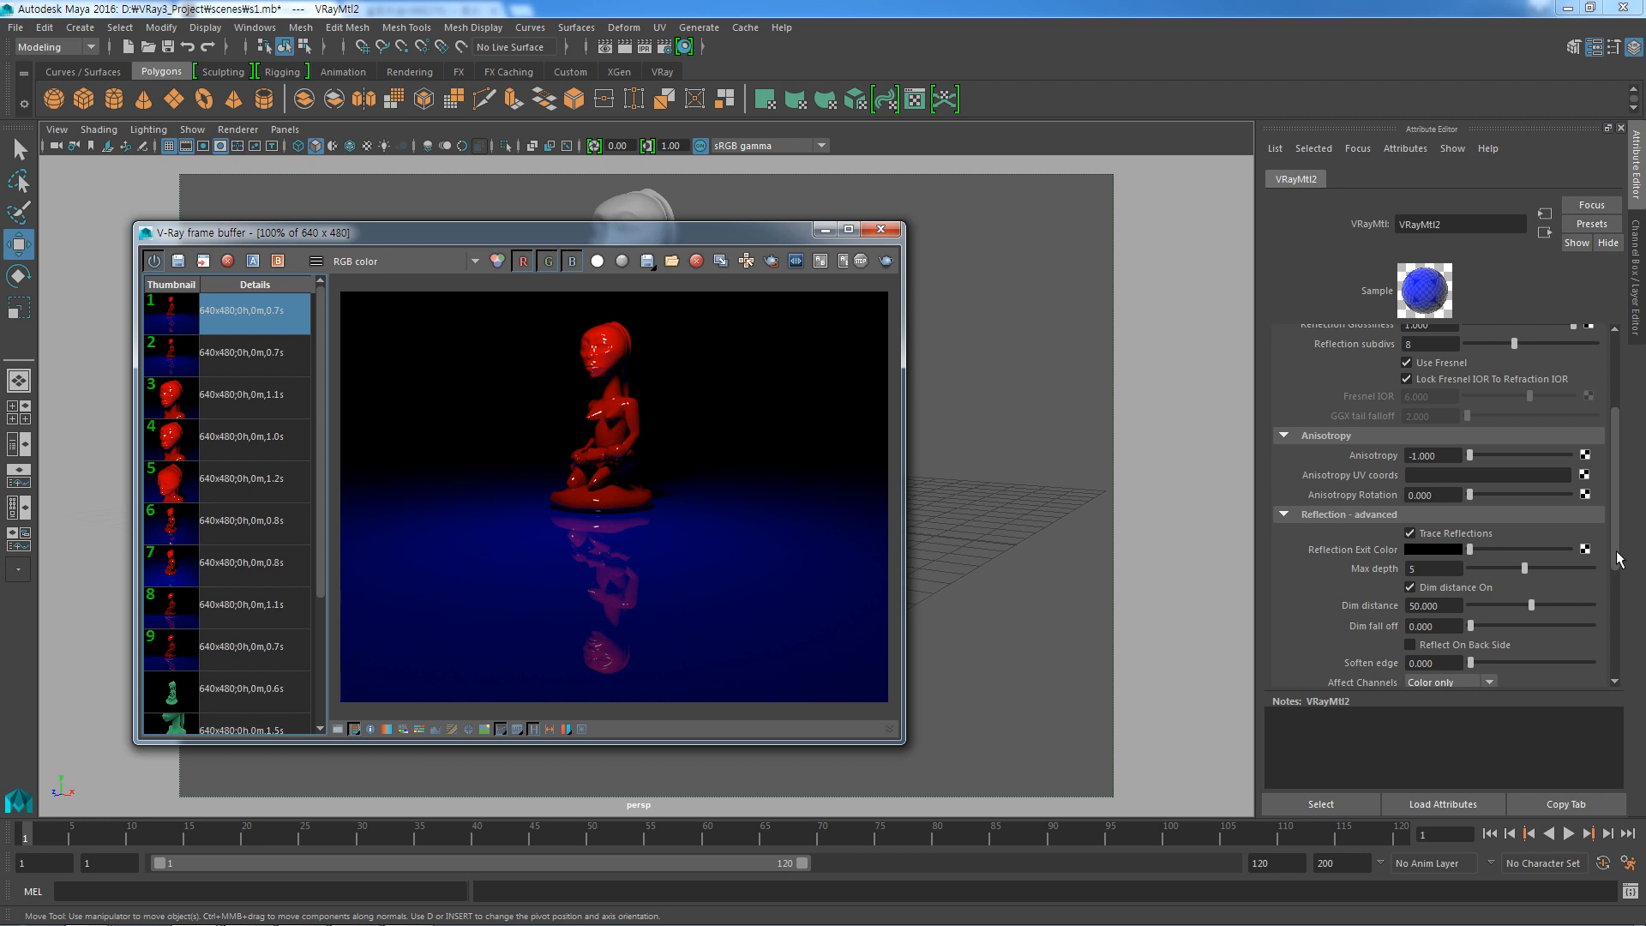
# Set VRayMtl2's Affect Channels to Color+alpha and re-render while viewing the alpha channel, returning to RGB color.
pyautogui.scroll(-1, 1619, 565)
pyautogui.scroll(-2, 1619, 565)
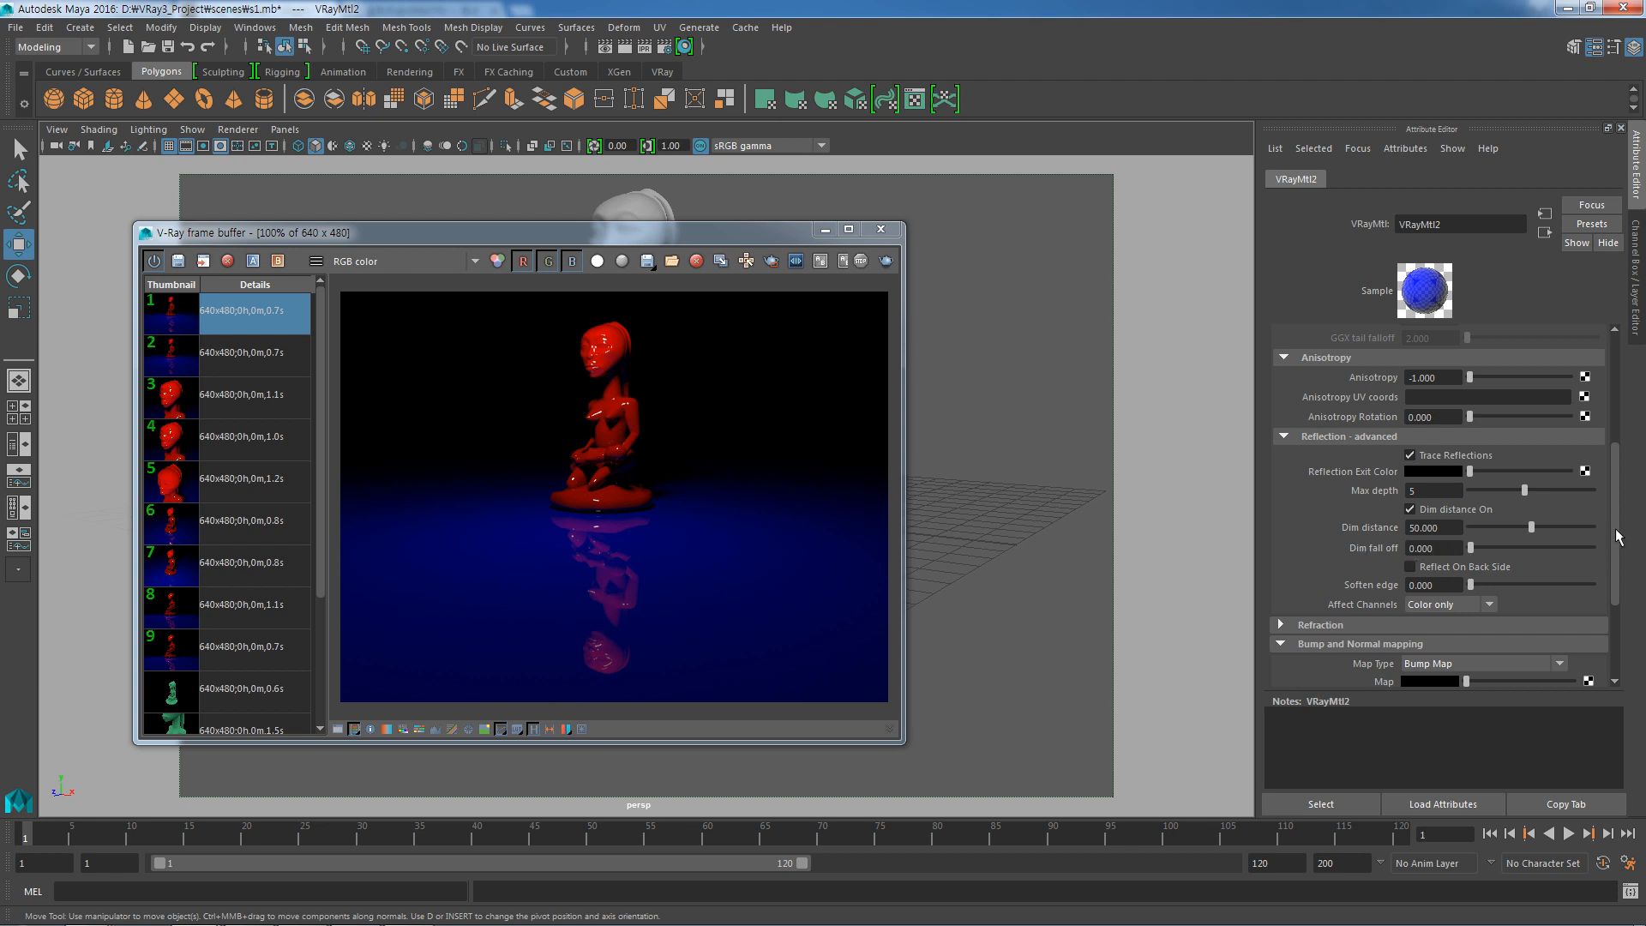
pyautogui.scroll(-4, 1590, 554)
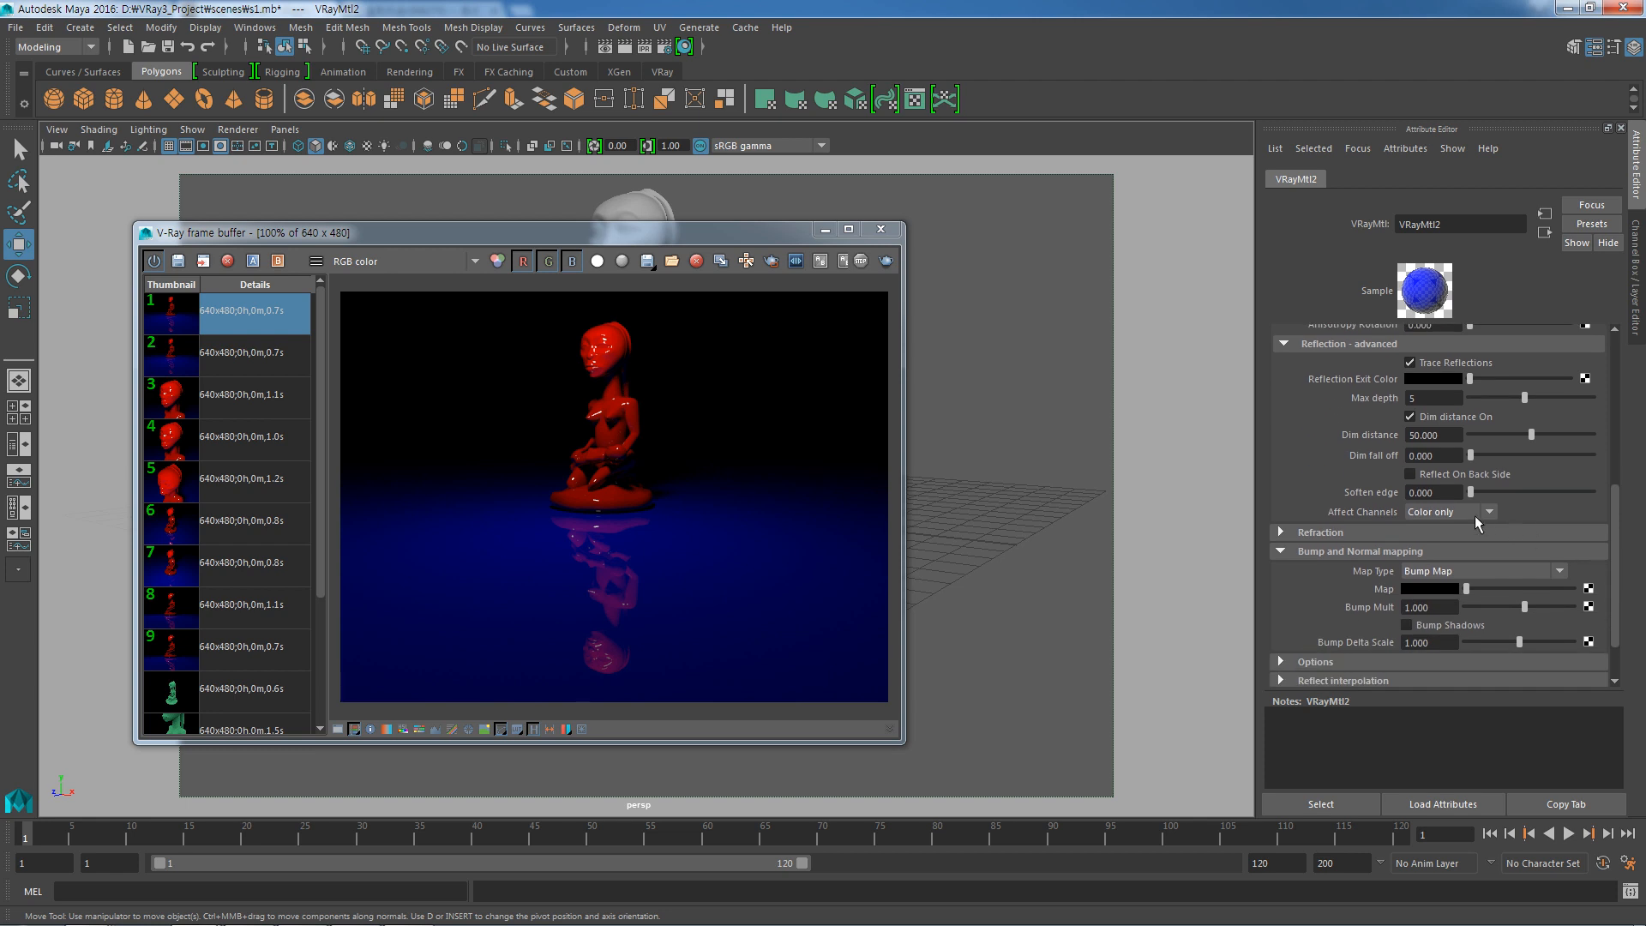
pyautogui.click(597, 262)
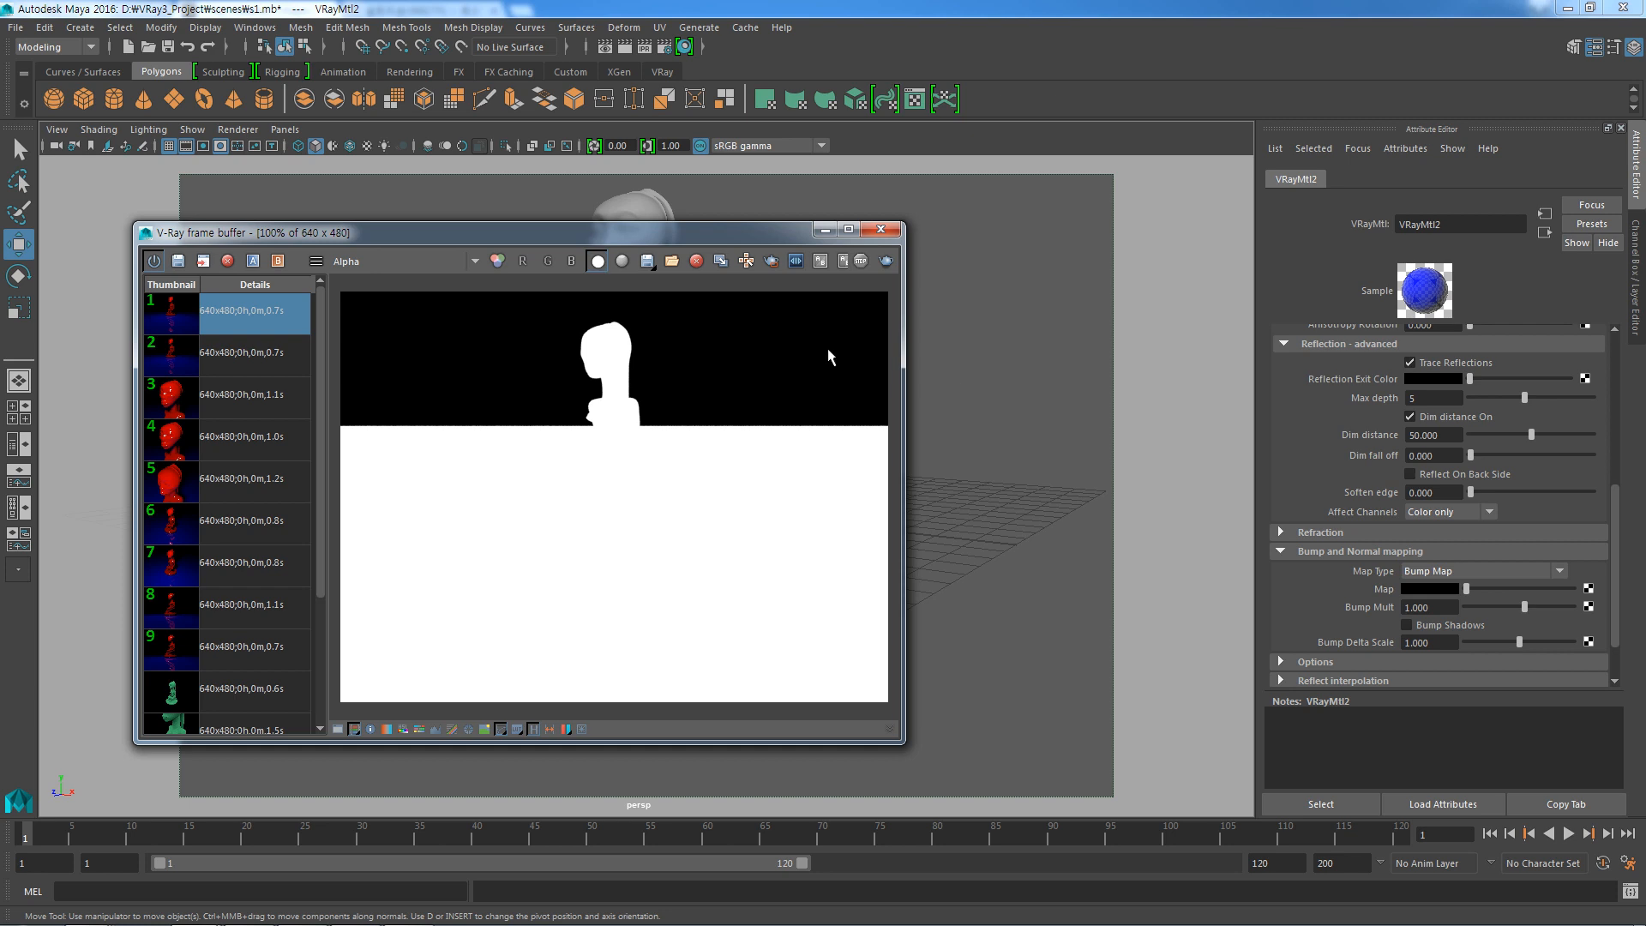
pyautogui.click(1488, 512)
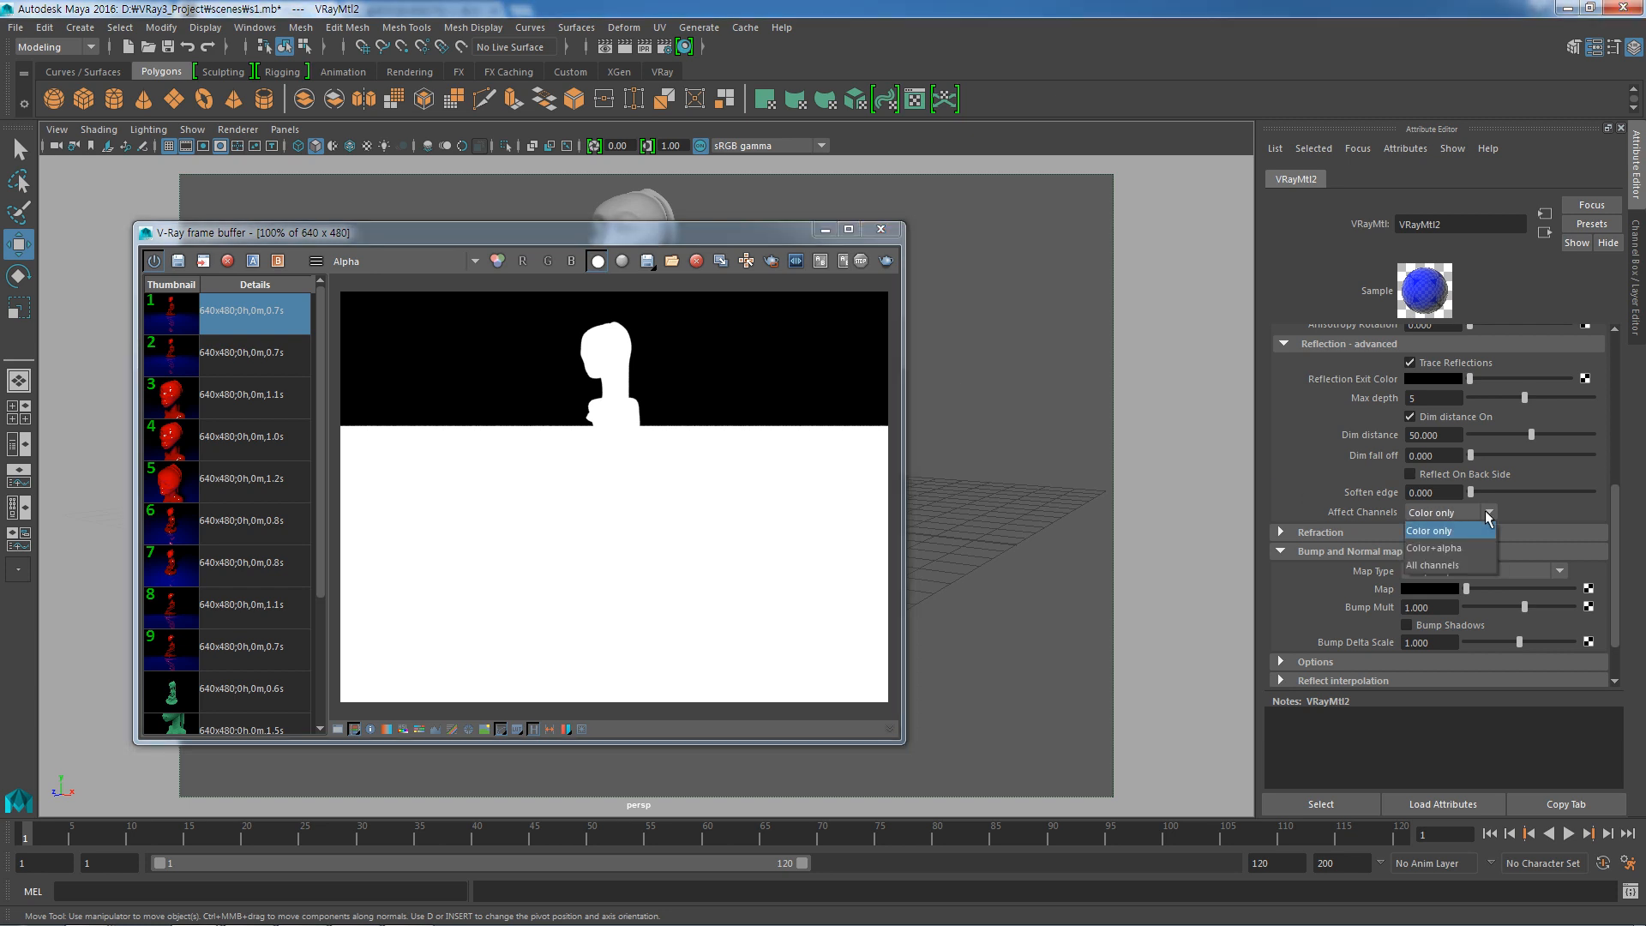
pyautogui.click(1468, 552)
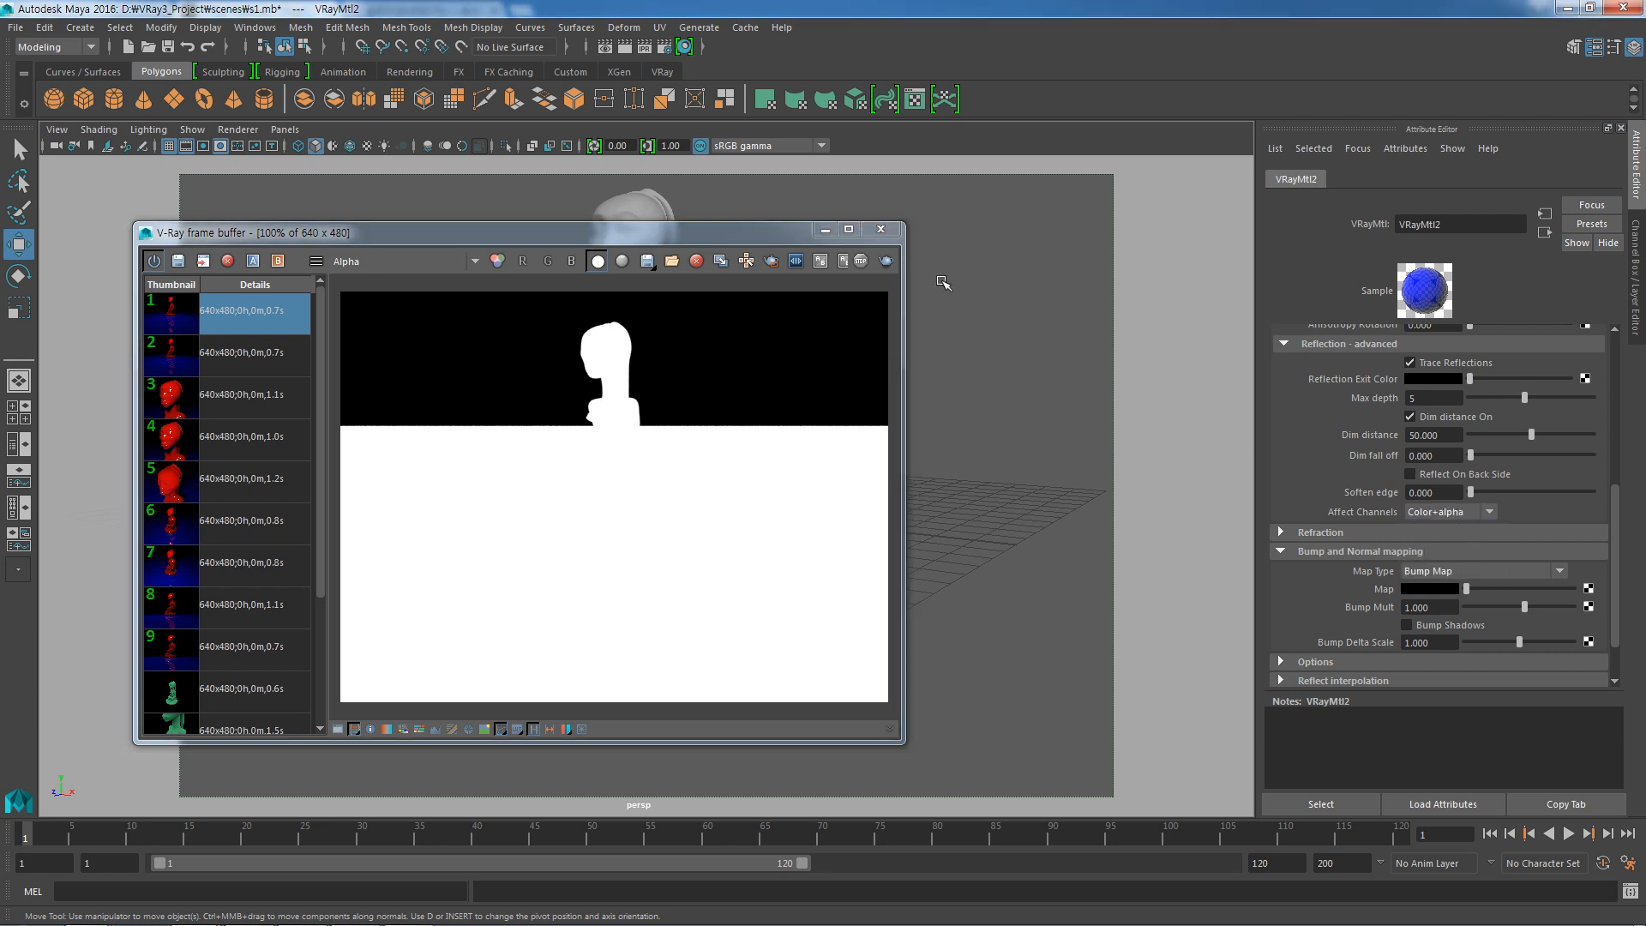
pyautogui.click(886, 261)
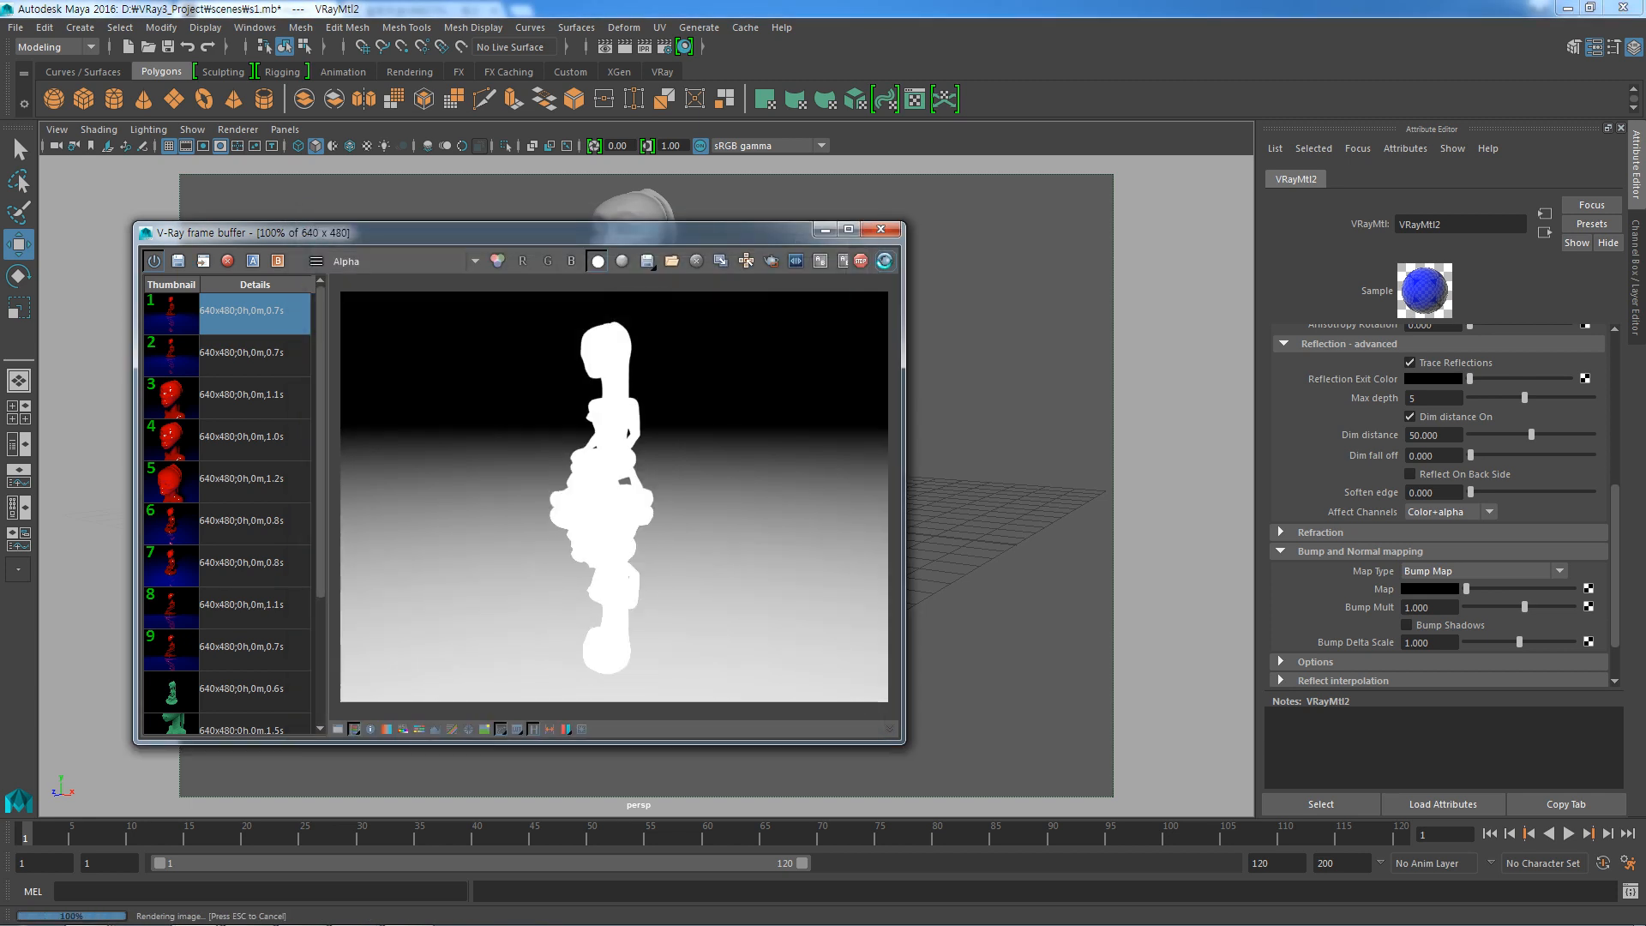
pyautogui.click(597, 262)
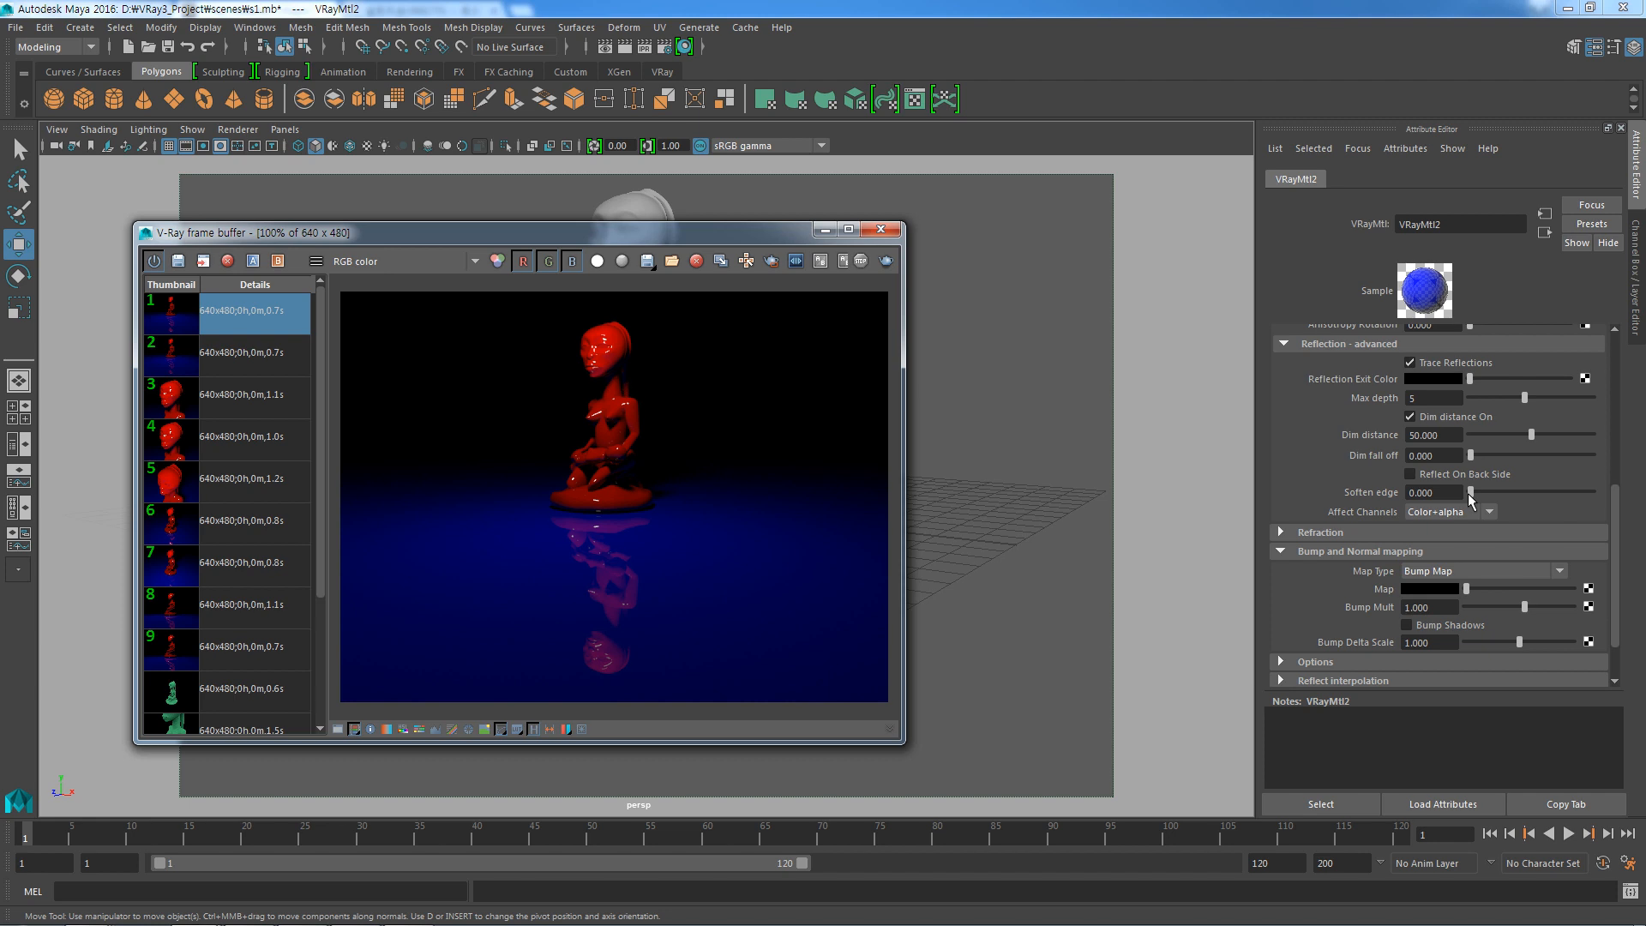
# Set VRayMtl2's Affect Channels back to Color only, re-render the statue and inspect its alpha channel.
pyautogui.click(1490, 512)
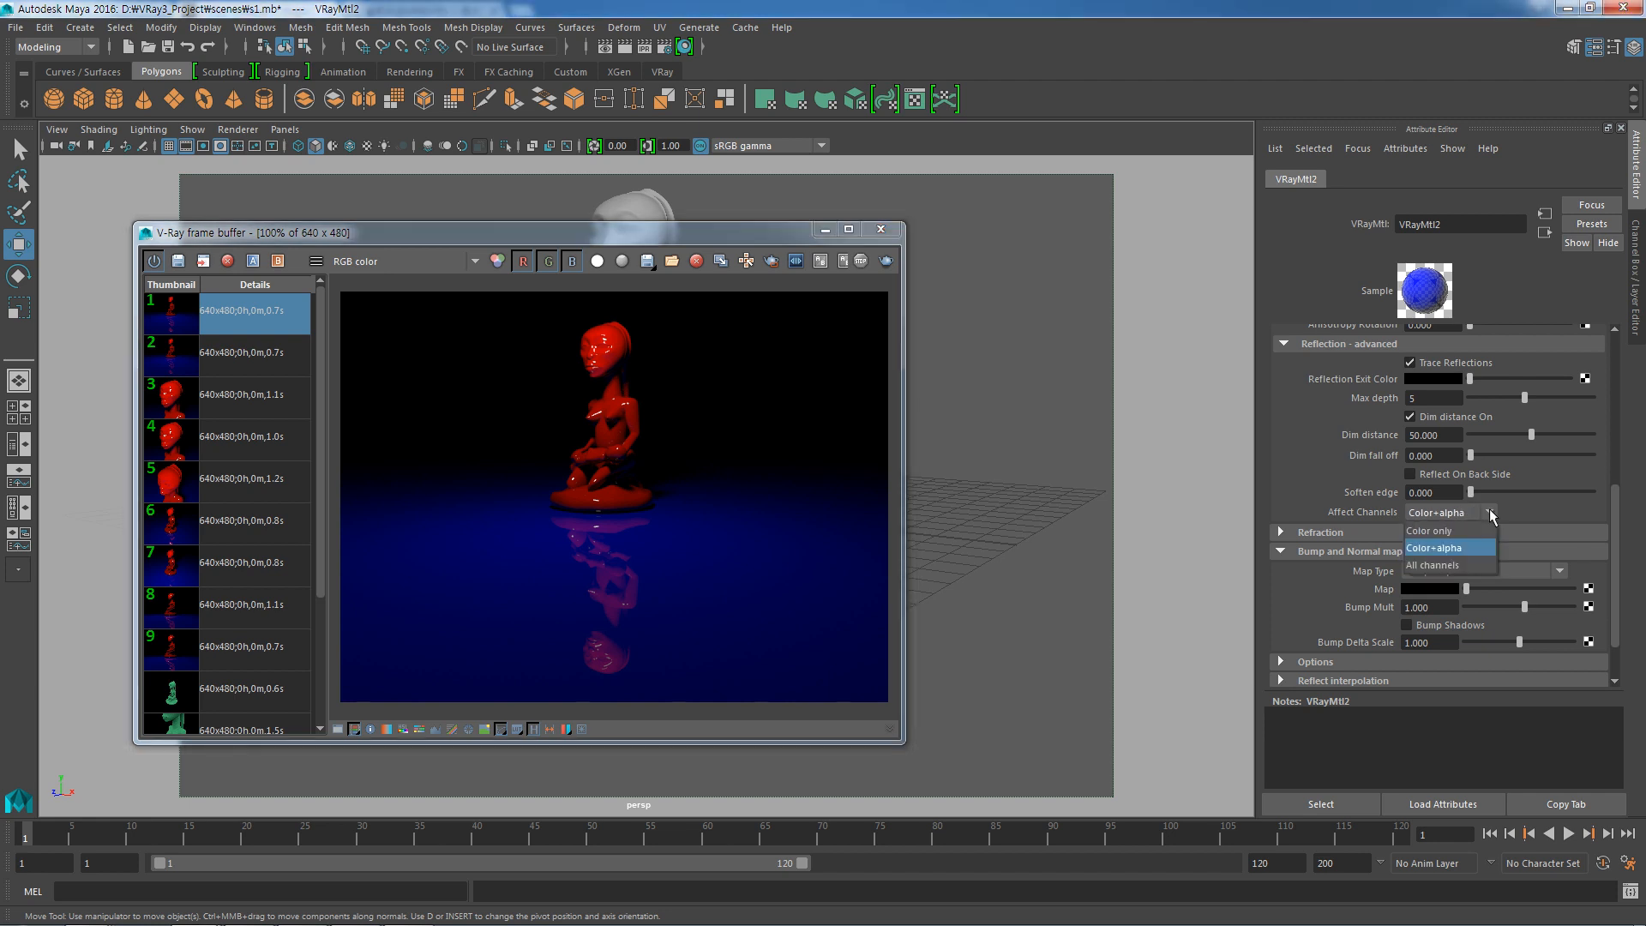
pyautogui.click(1484, 531)
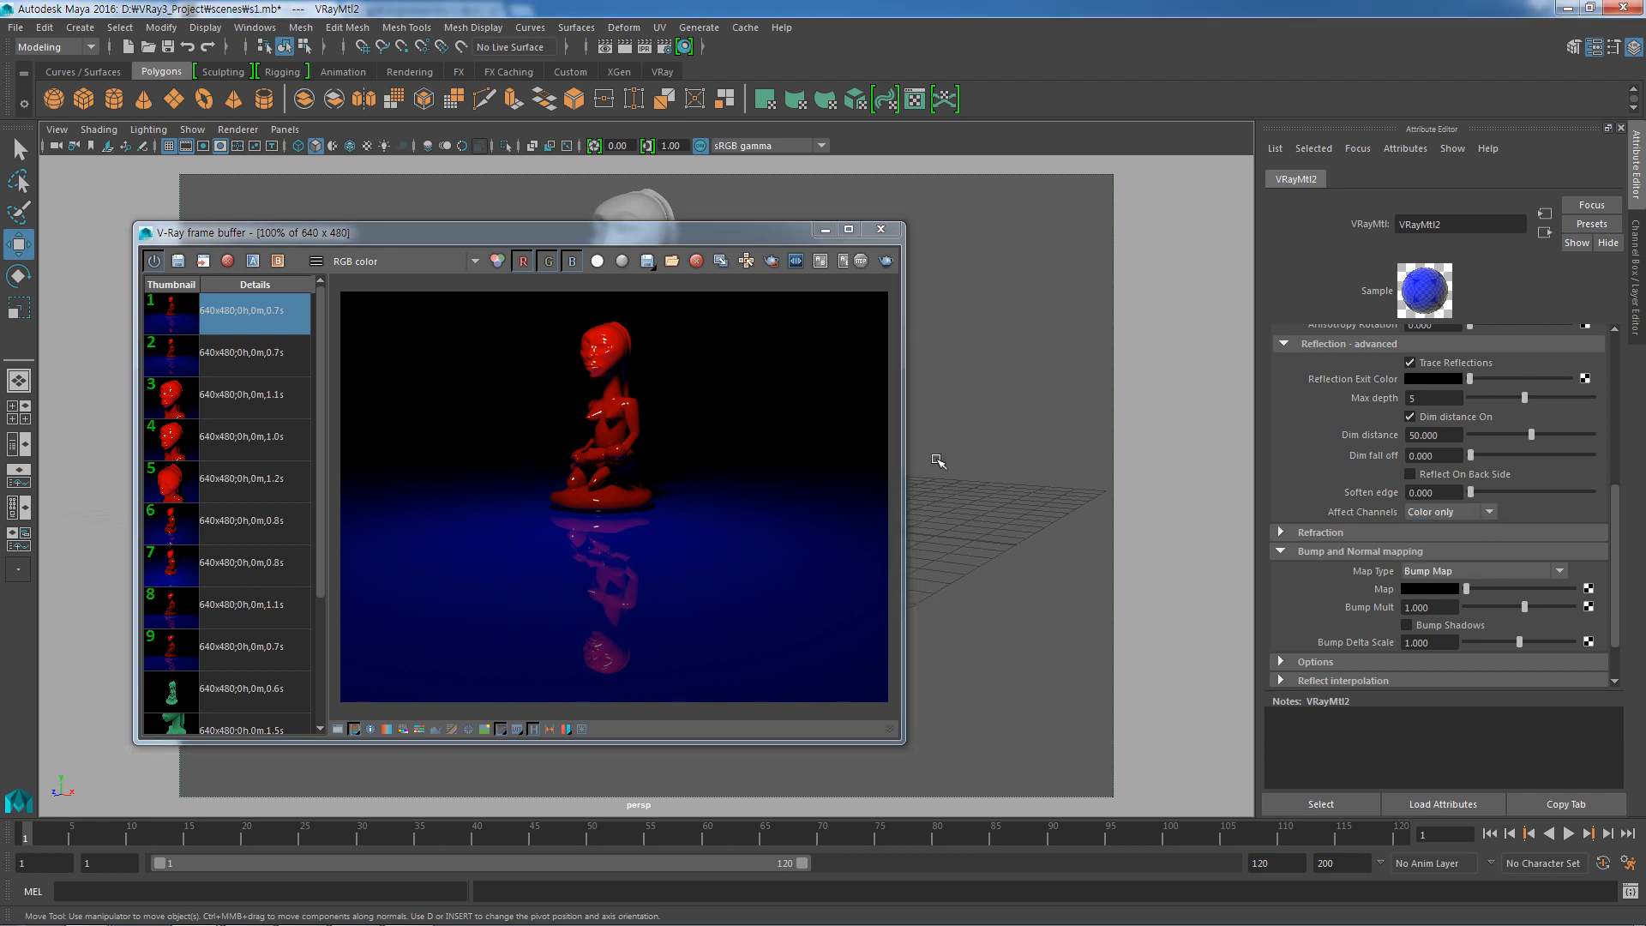
pyautogui.click(888, 262)
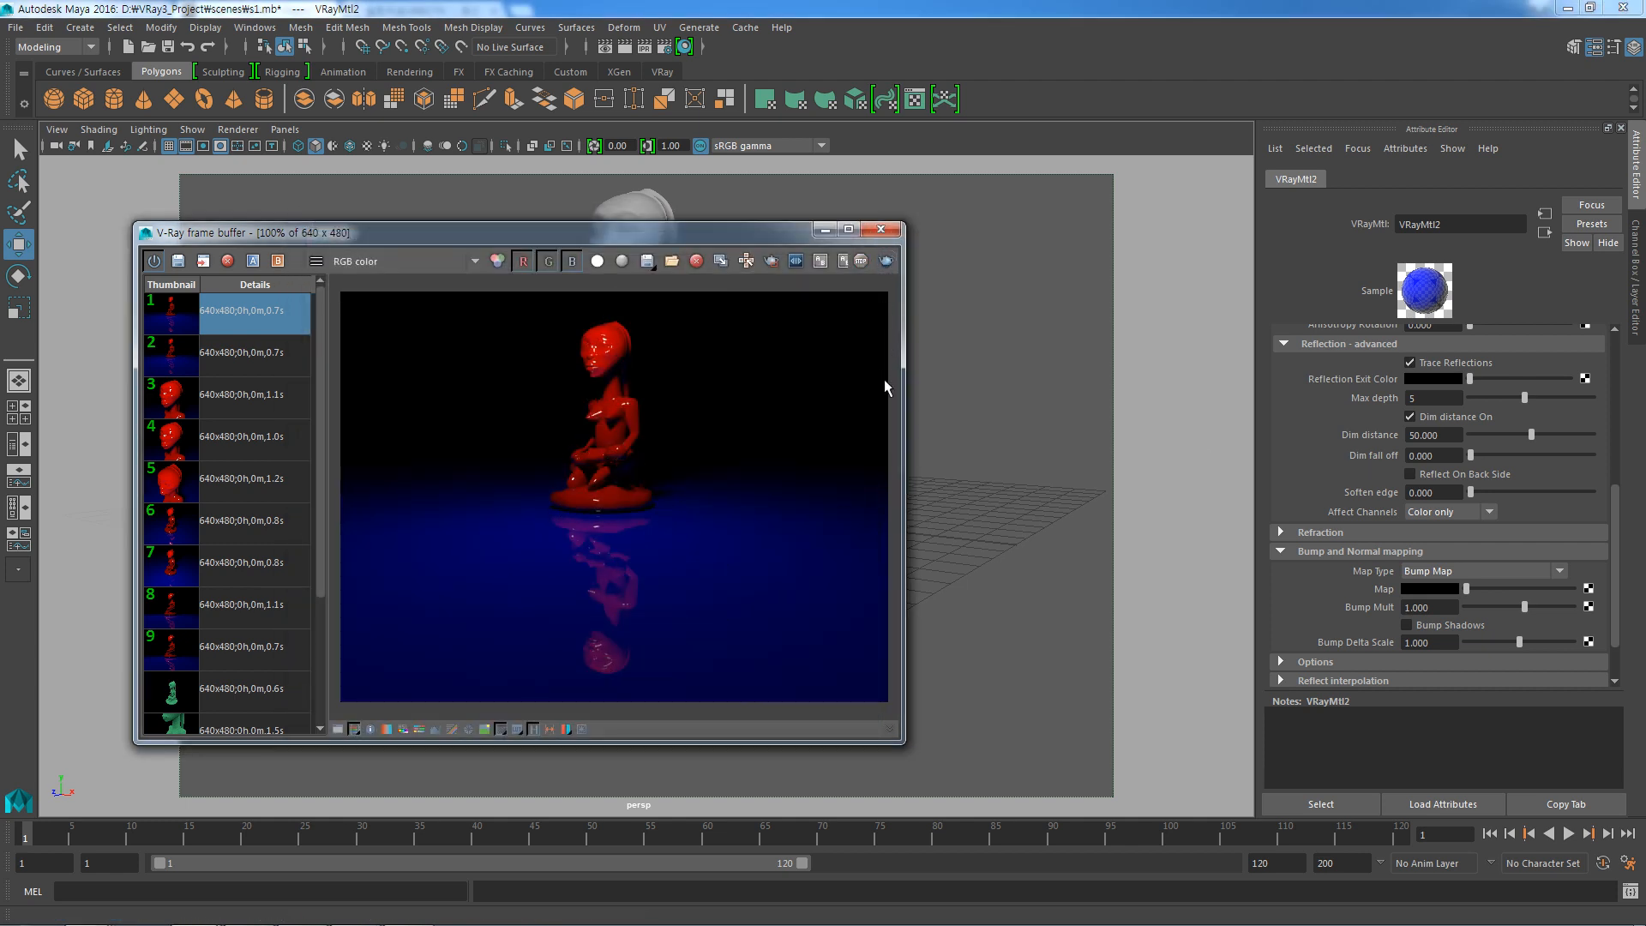
pyautogui.click(598, 260)
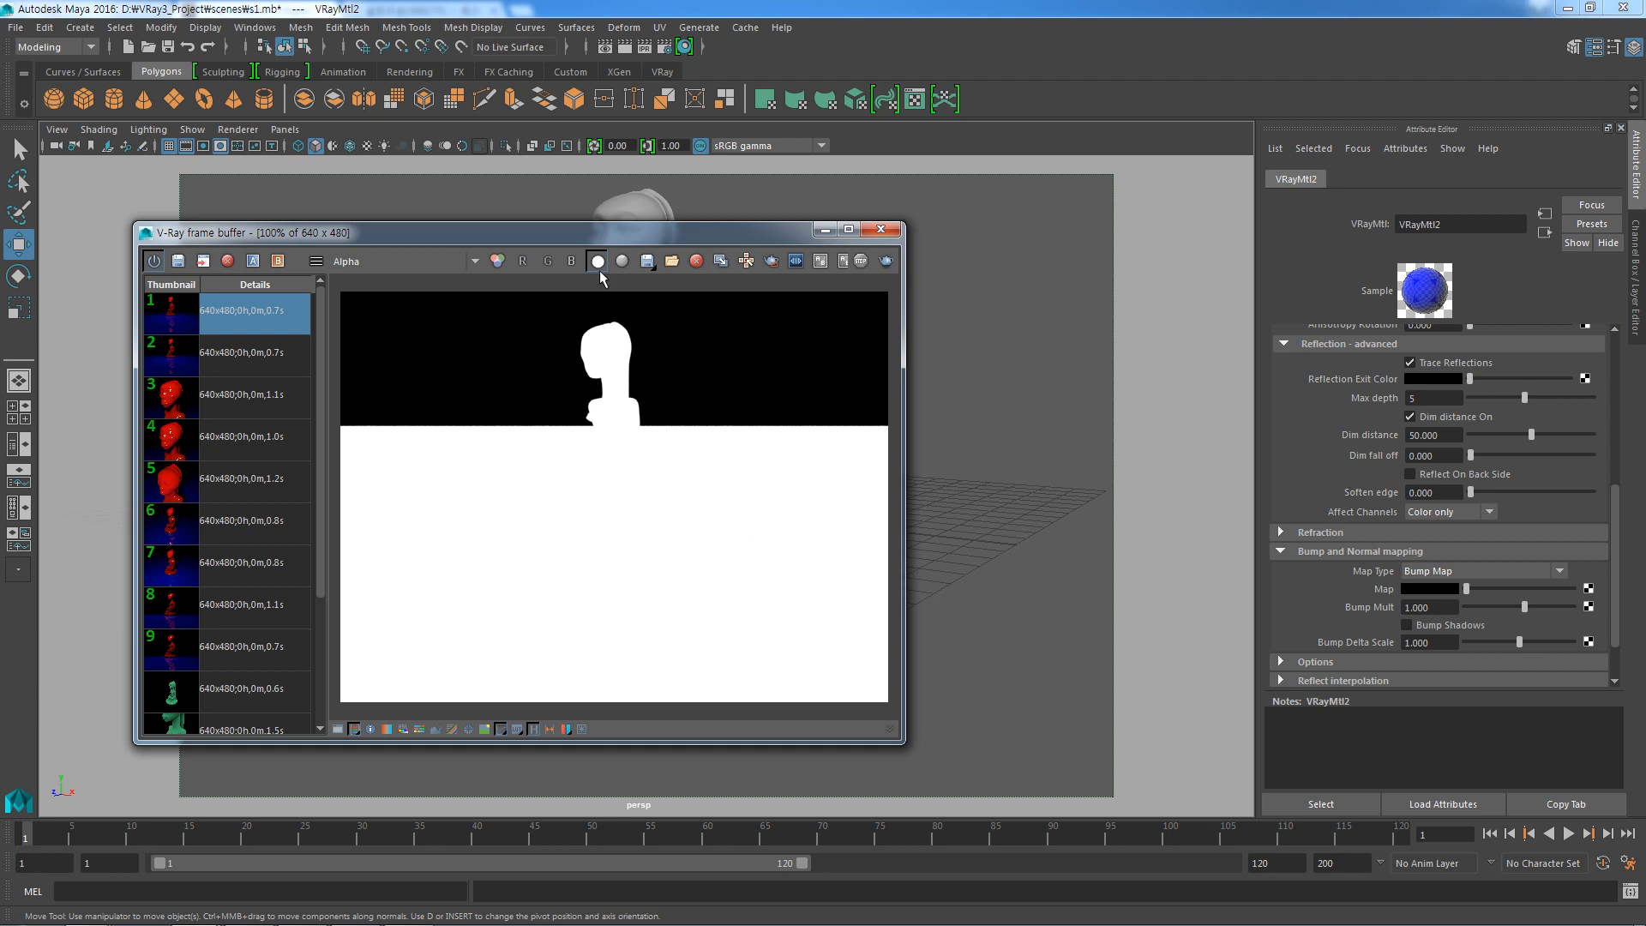
# Switch VRayMtl2's Affect Channels to Color+alpha, re-render, and compare the RGB color and alpha views of the reflection.
pyautogui.click(1489, 512)
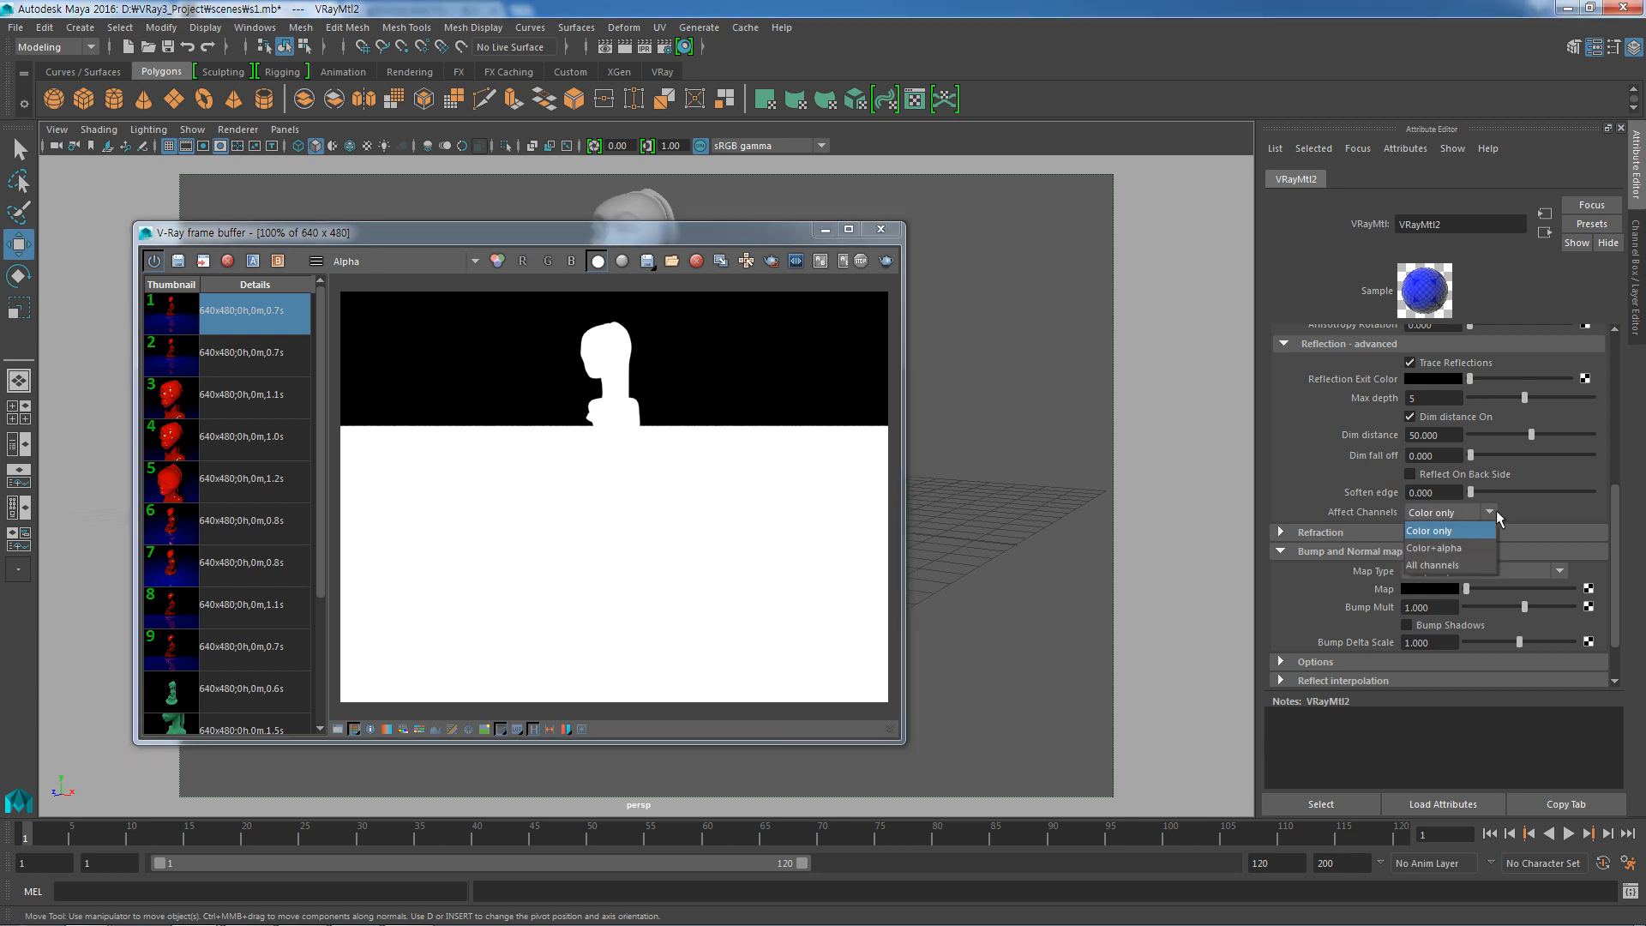
pyautogui.click(1473, 547)
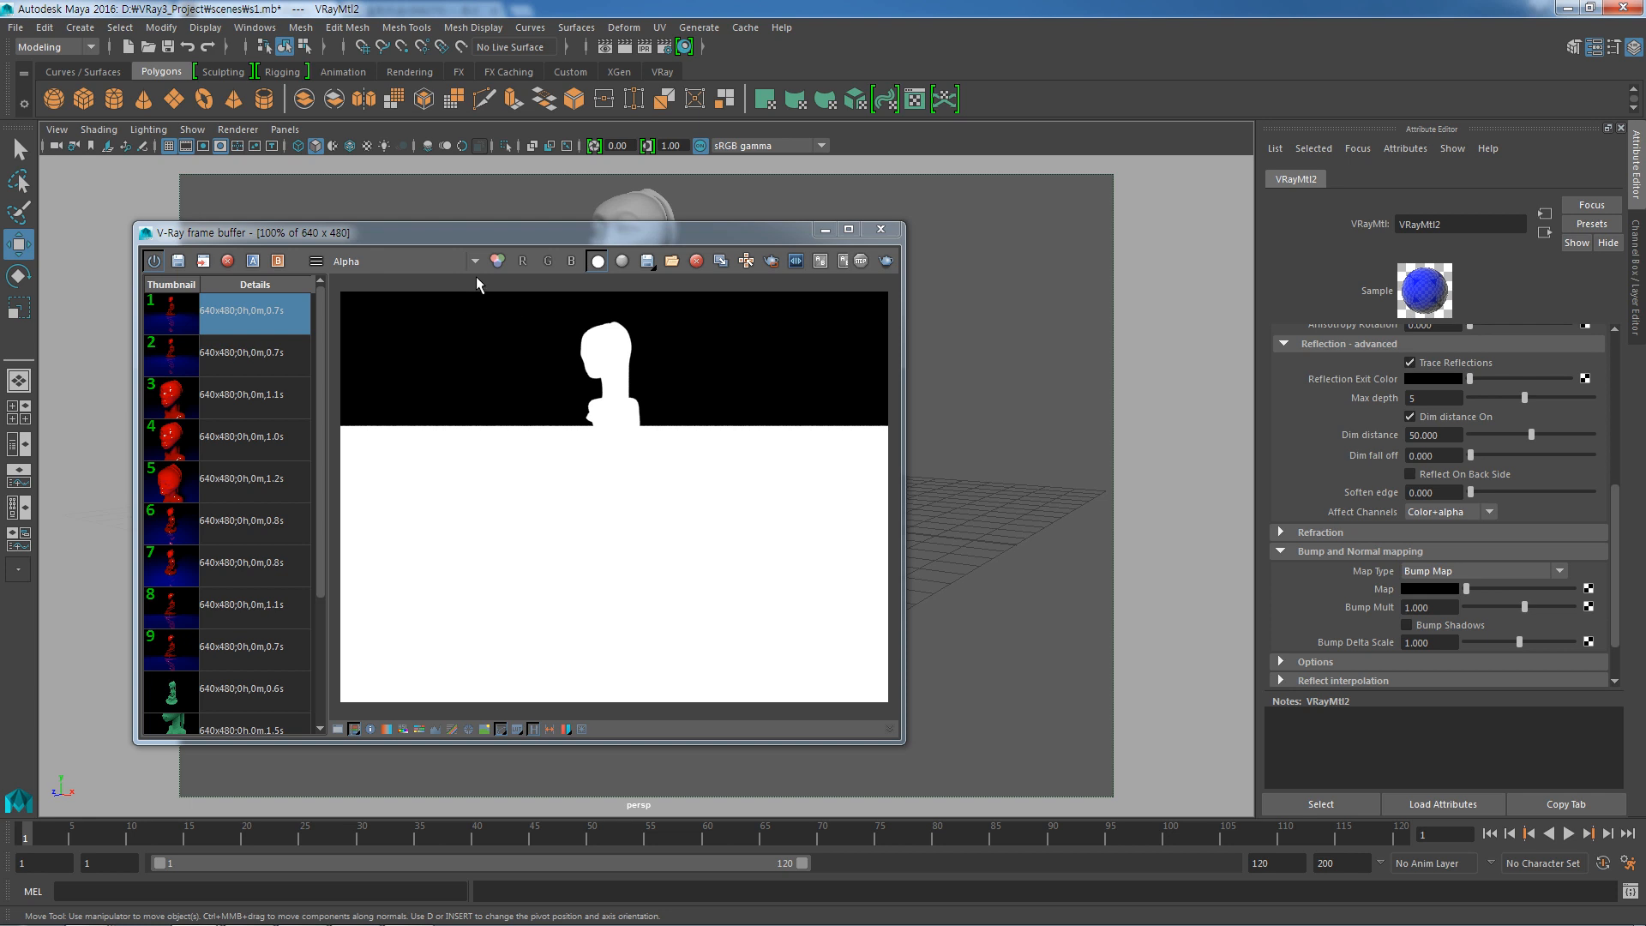
pyautogui.click(497, 261)
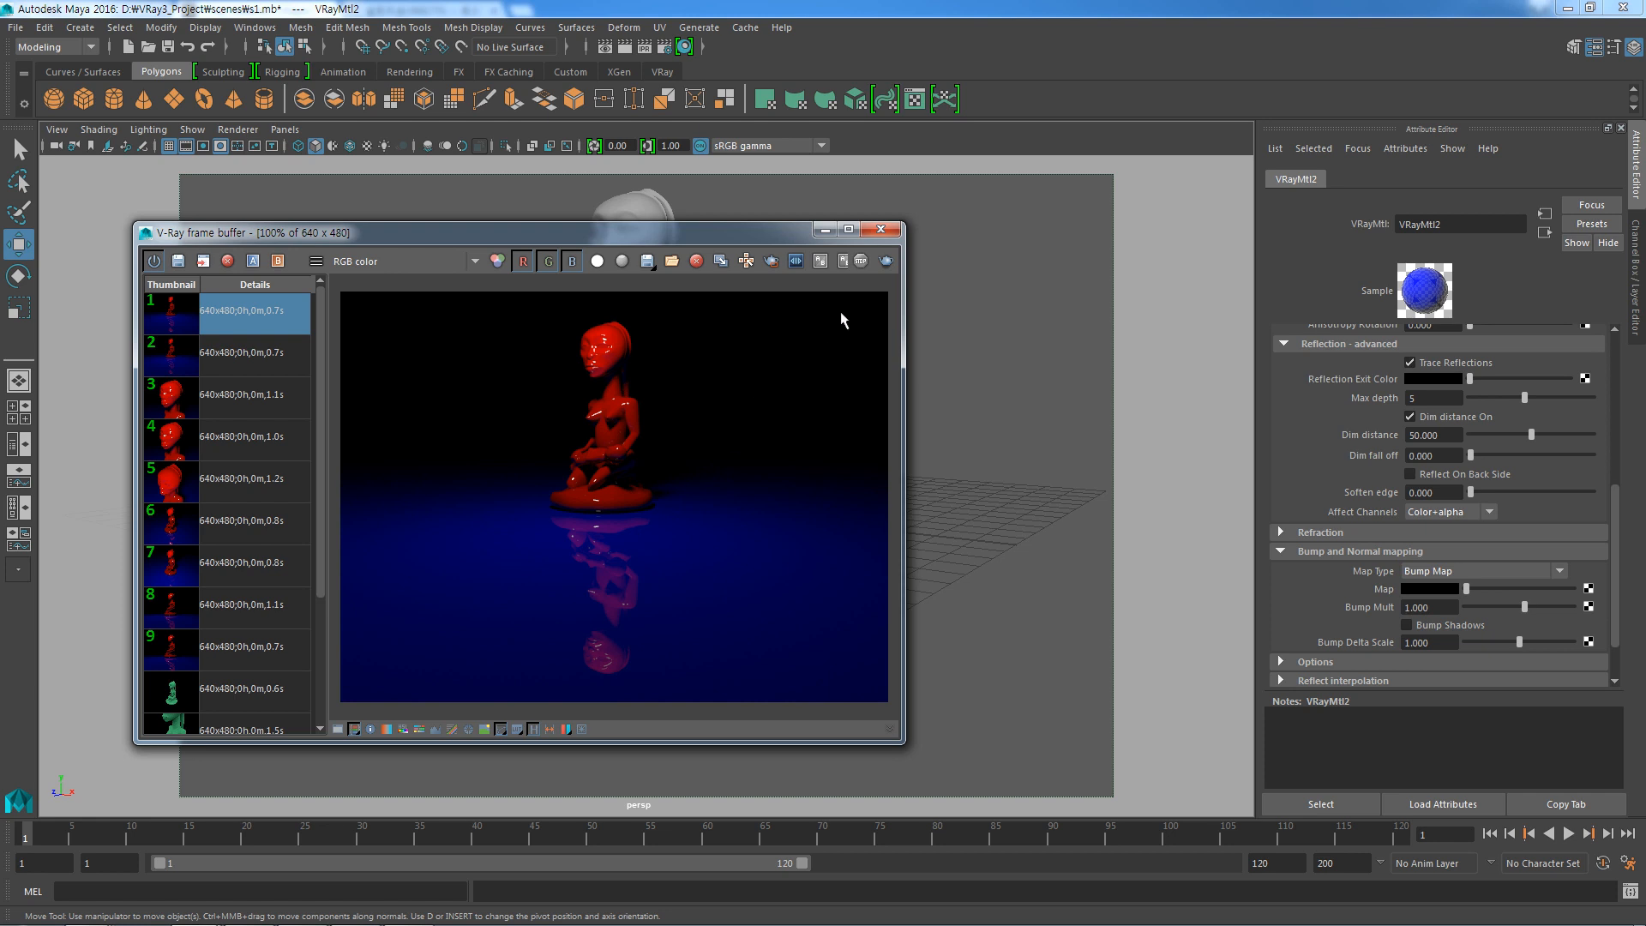
pyautogui.click(885, 261)
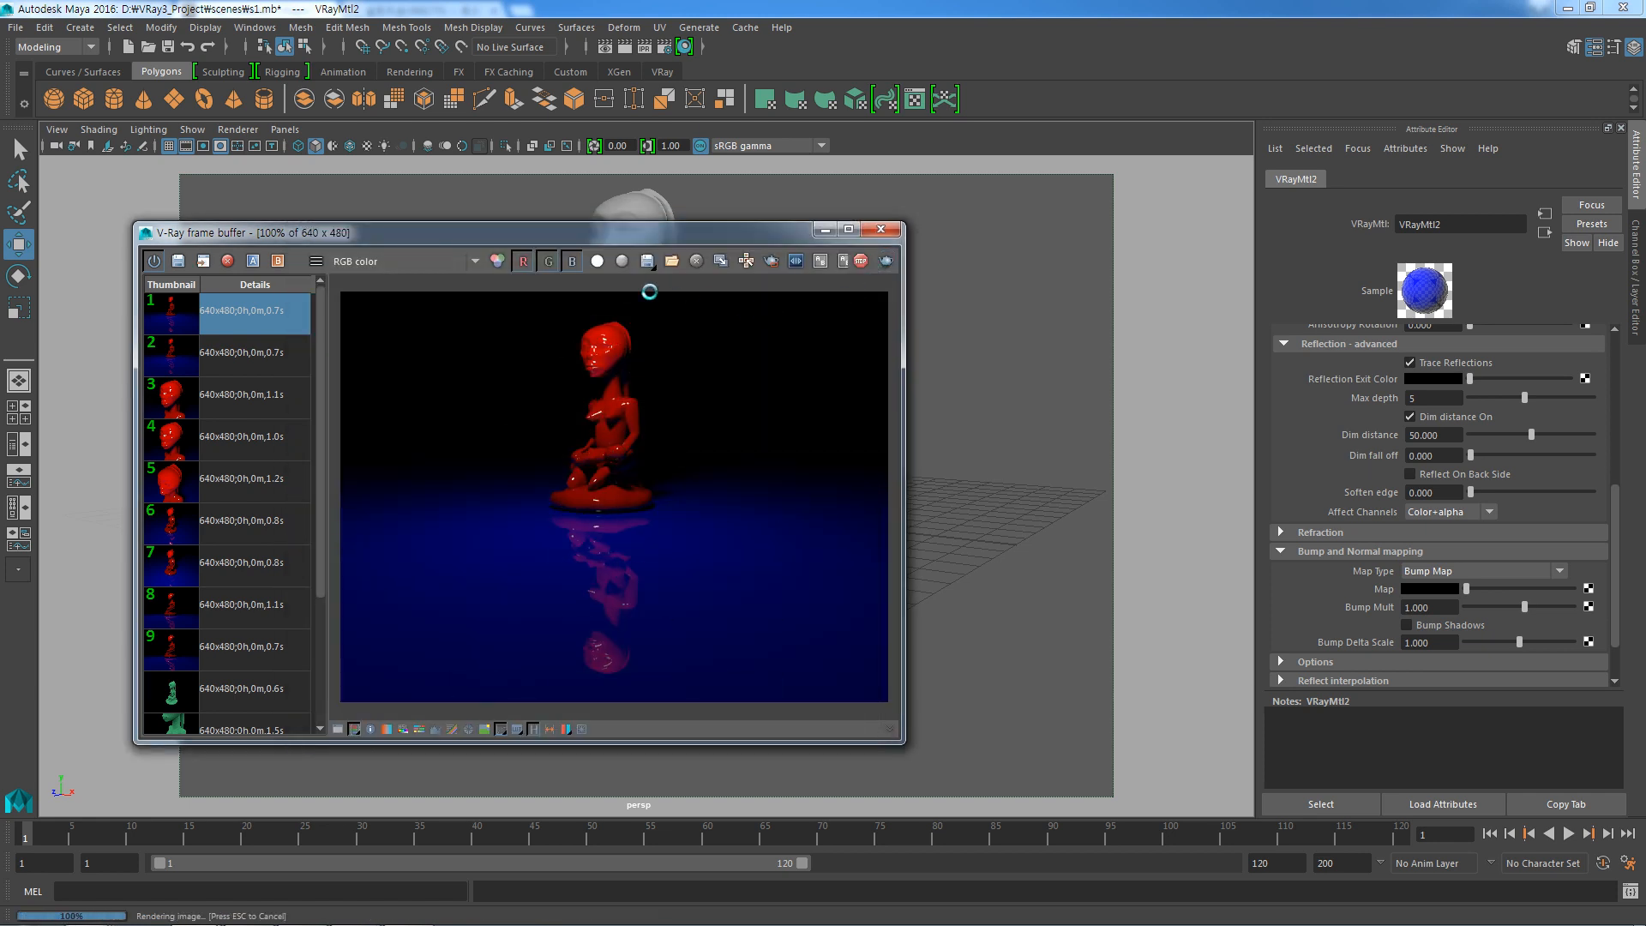
pyautogui.click(598, 261)
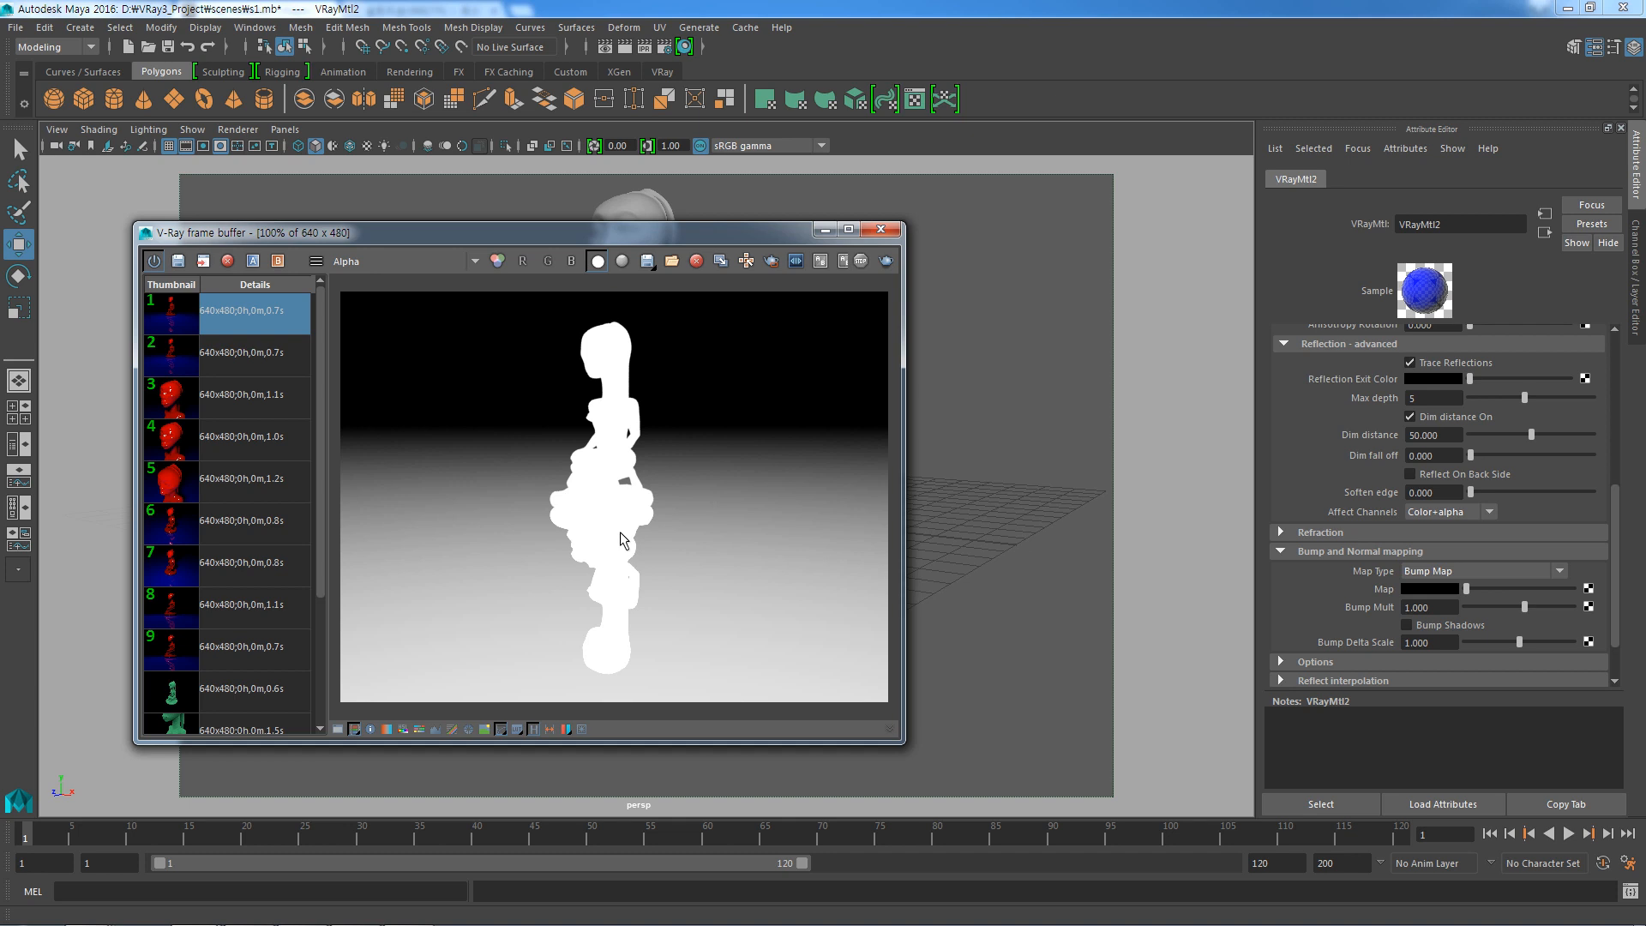
pyautogui.click(497, 261)
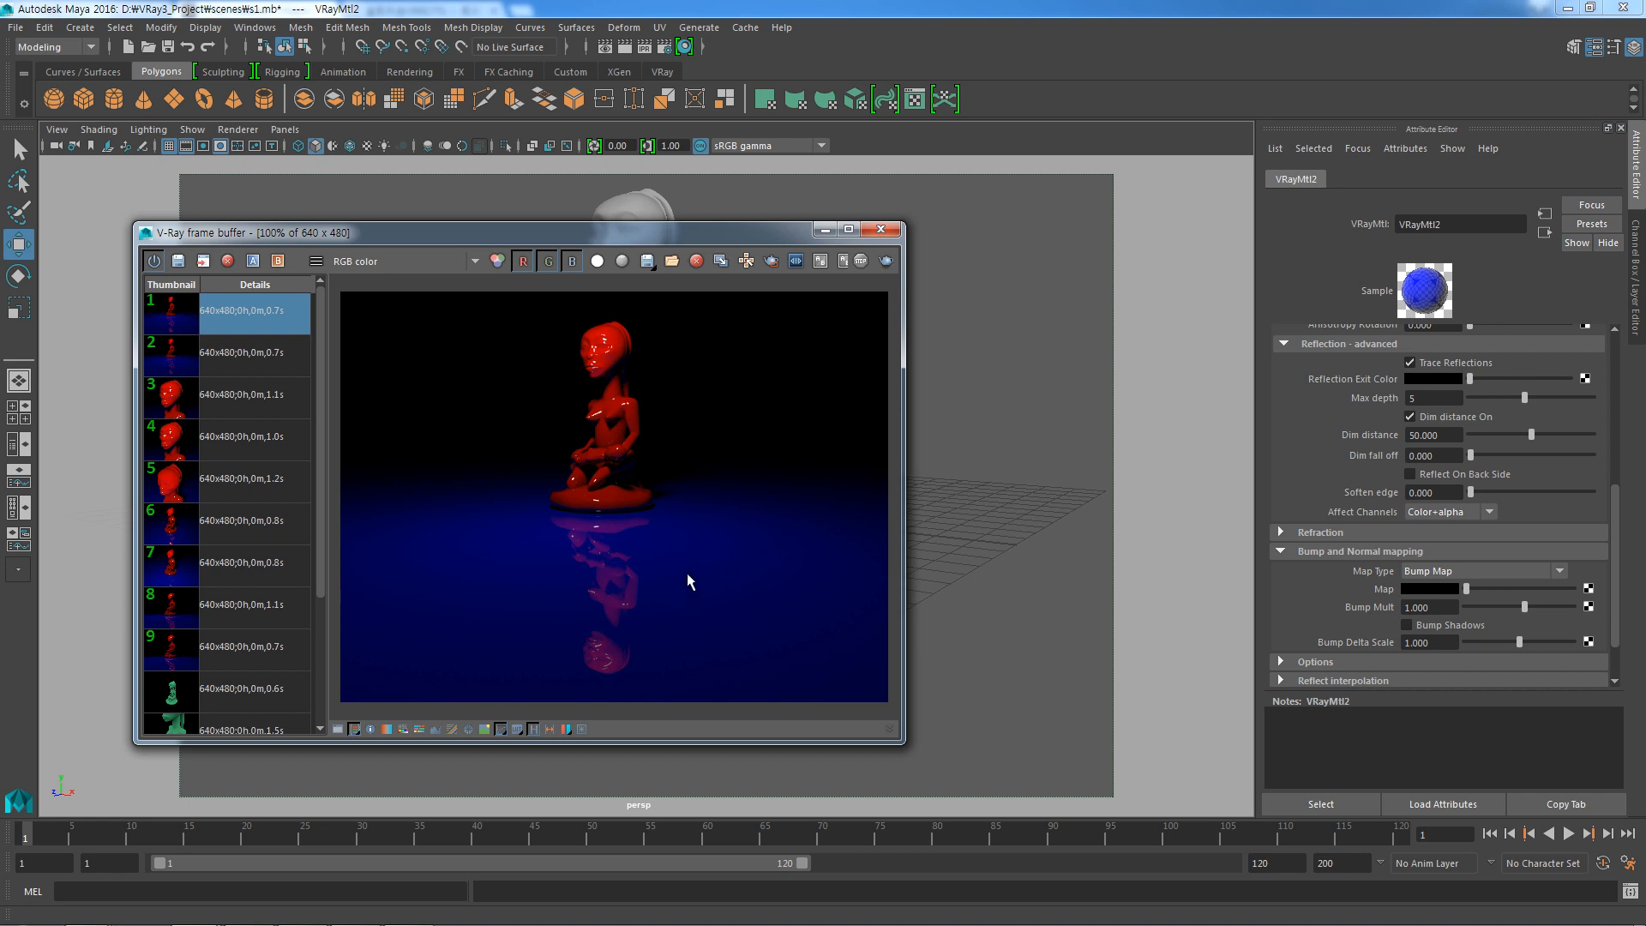
pyautogui.click(597, 261)
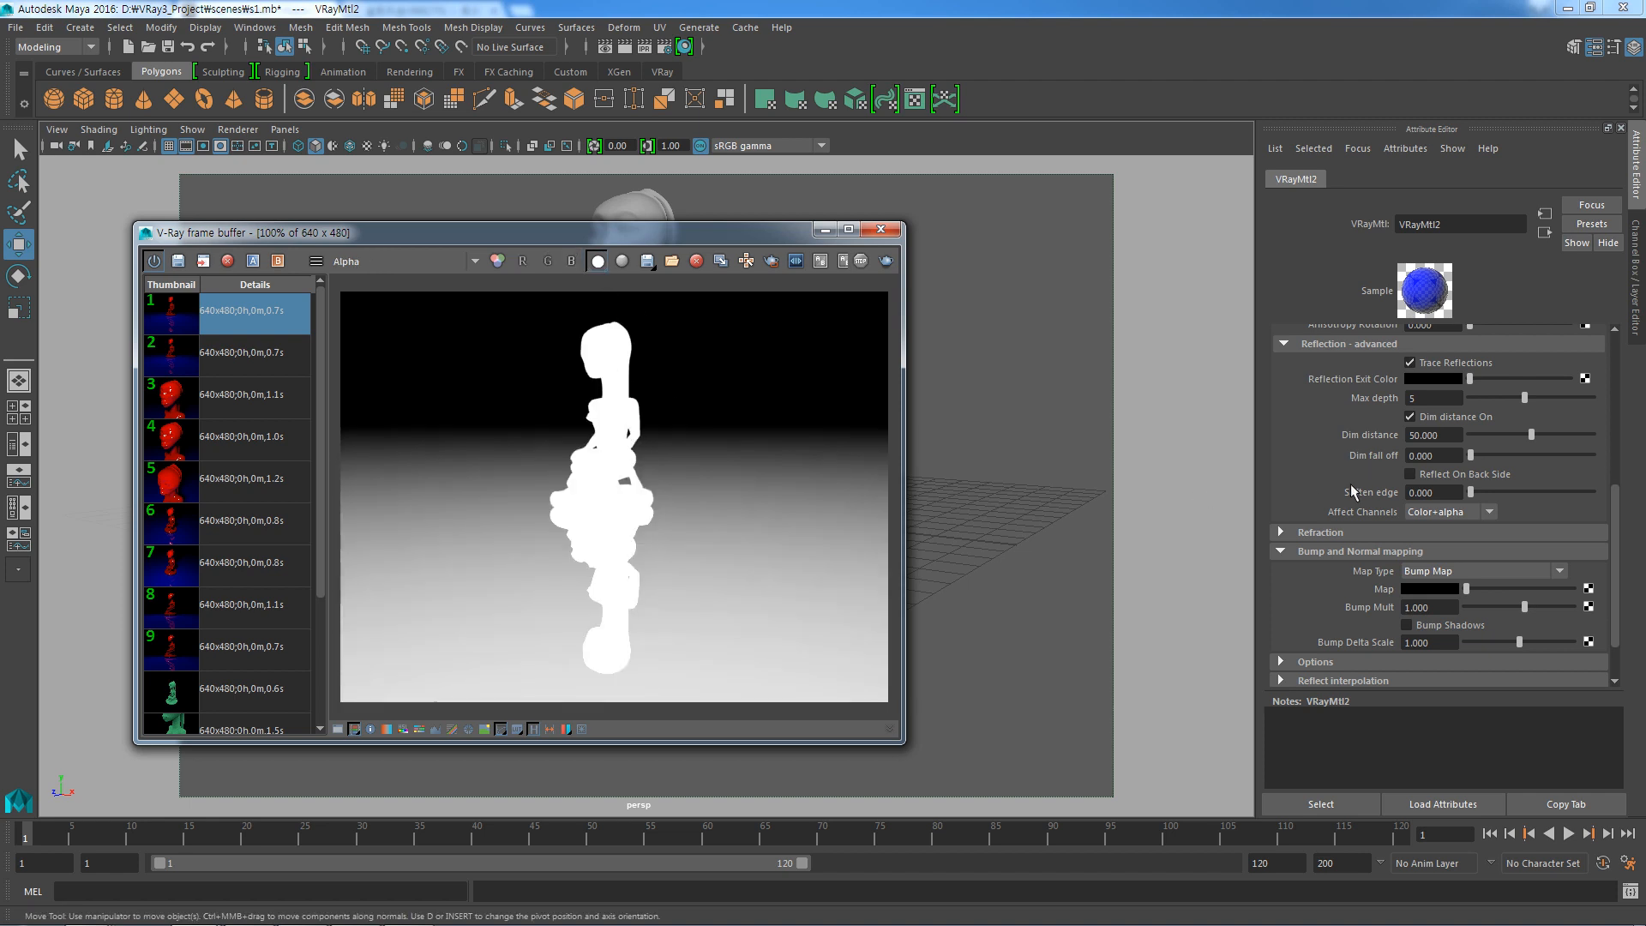
# Review VRayMtl2's Affect Channels options and return the setting to Color only.
pyautogui.click(1485, 514)
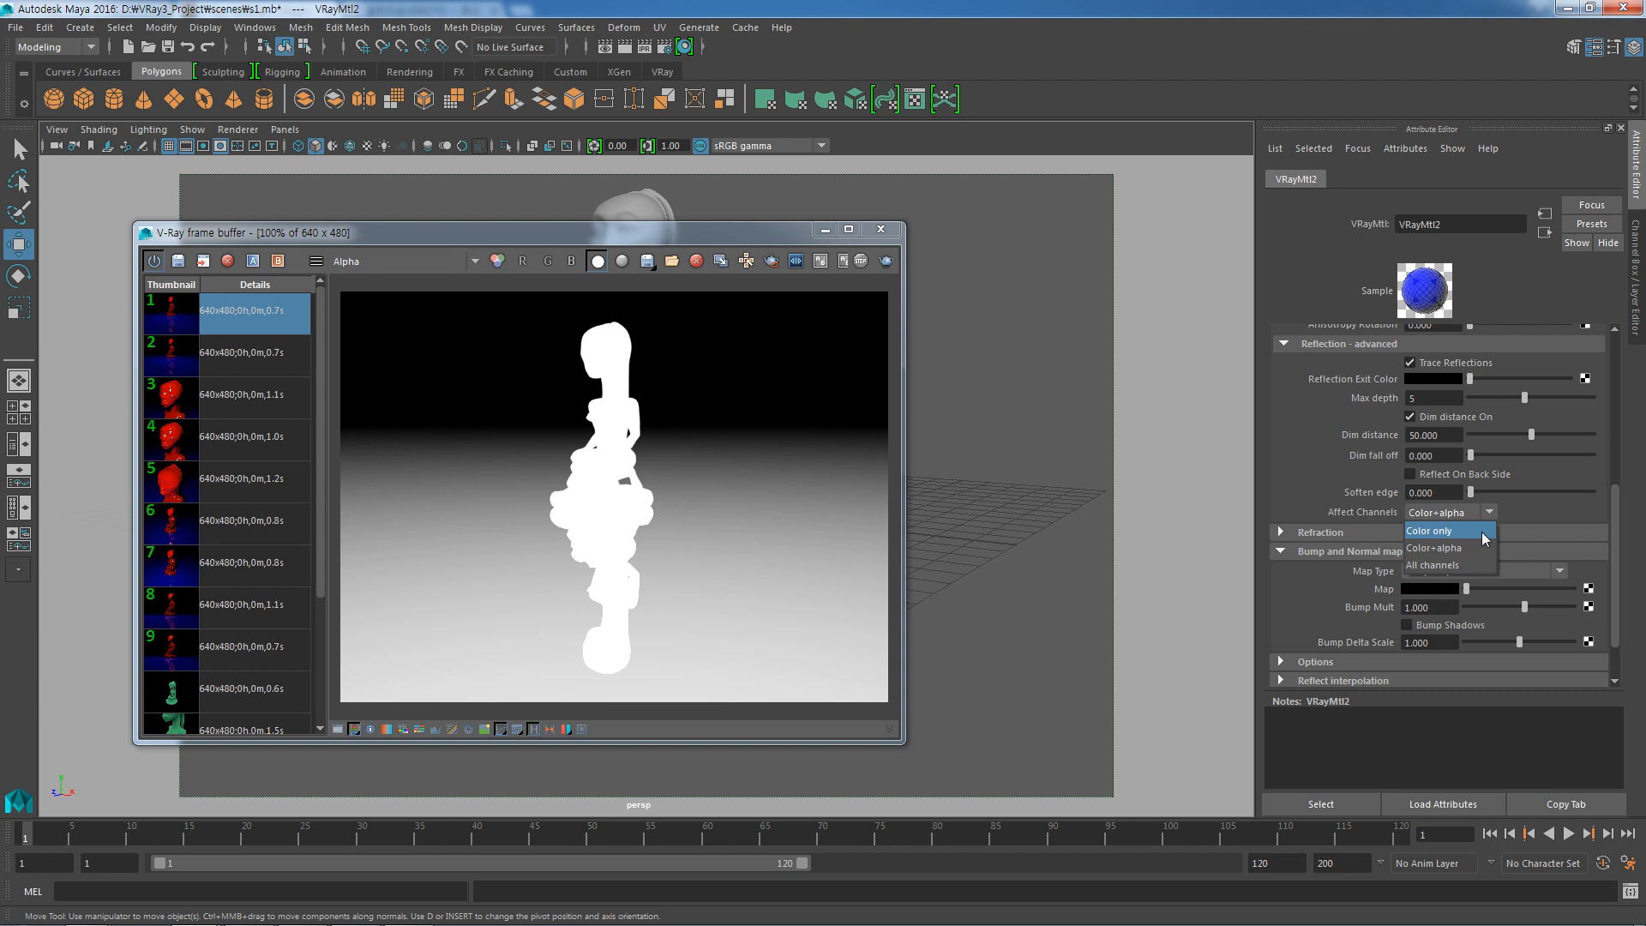
pyautogui.click(1529, 509)
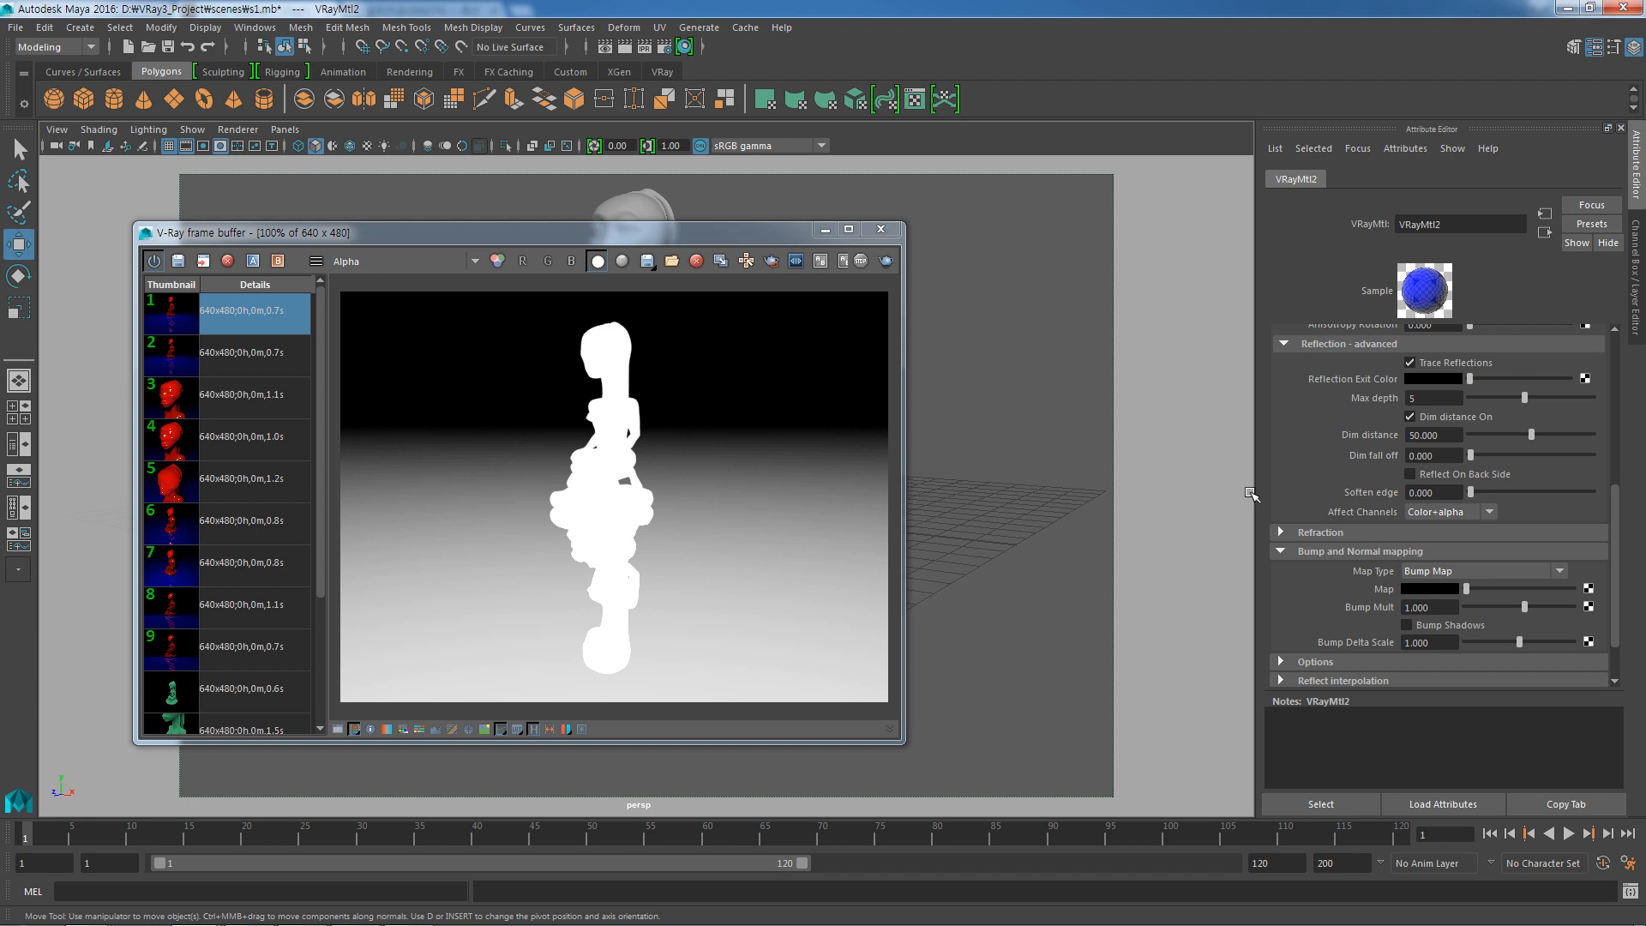
pyautogui.click(1488, 512)
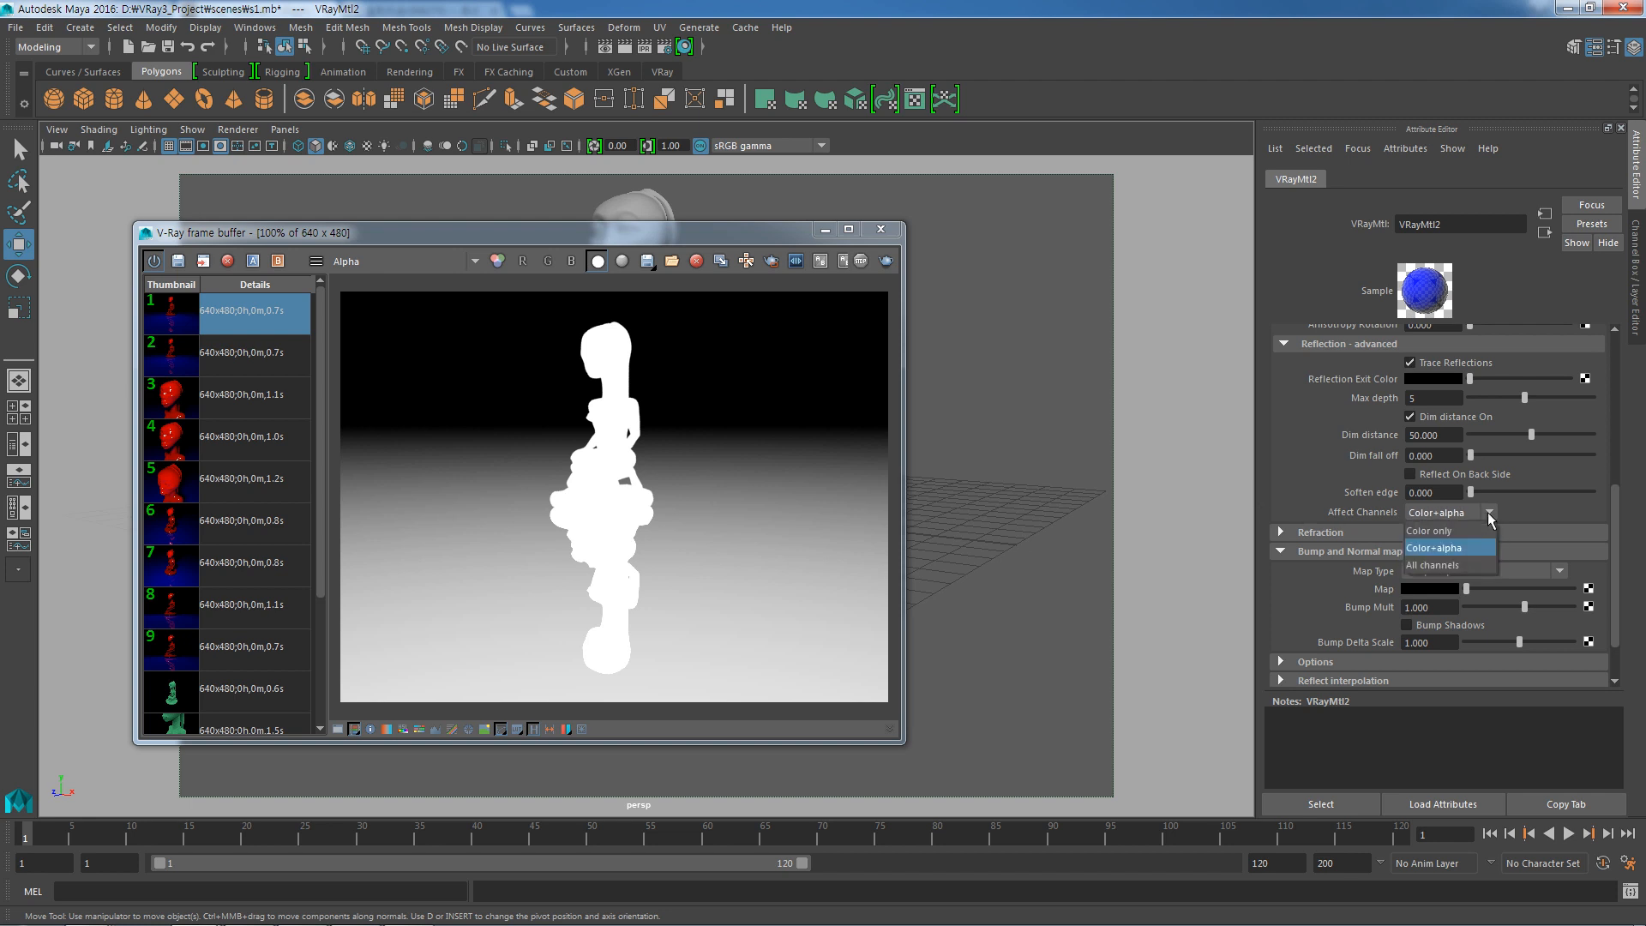
pyautogui.click(1464, 544)
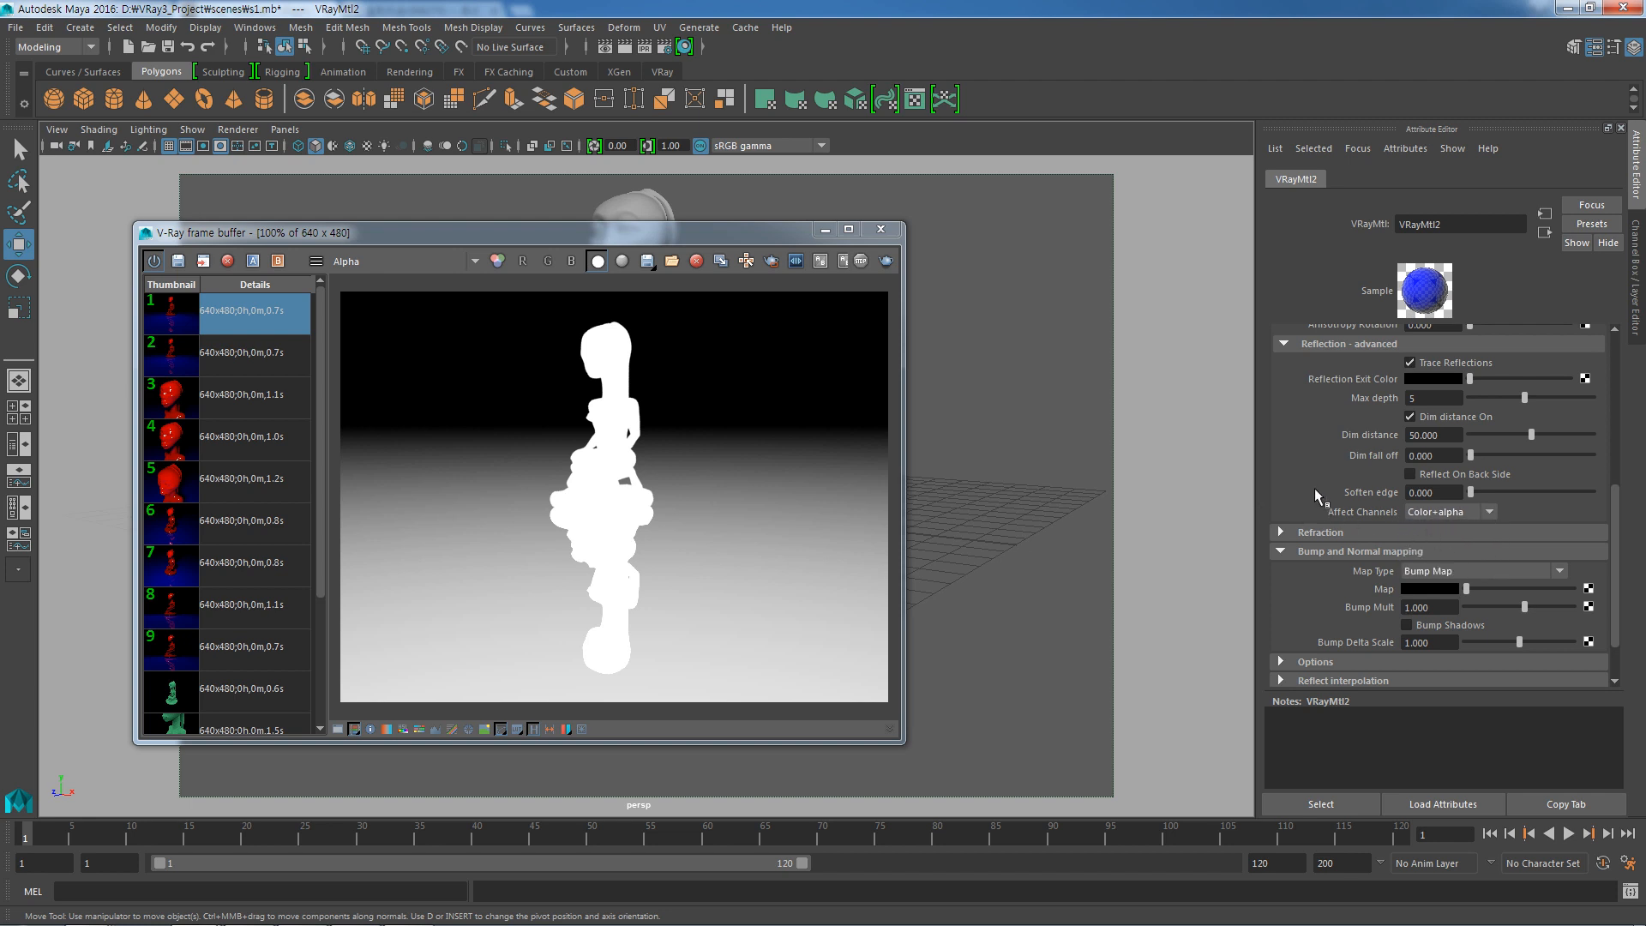
pyautogui.click(1483, 511)
pyautogui.click(1470, 526)
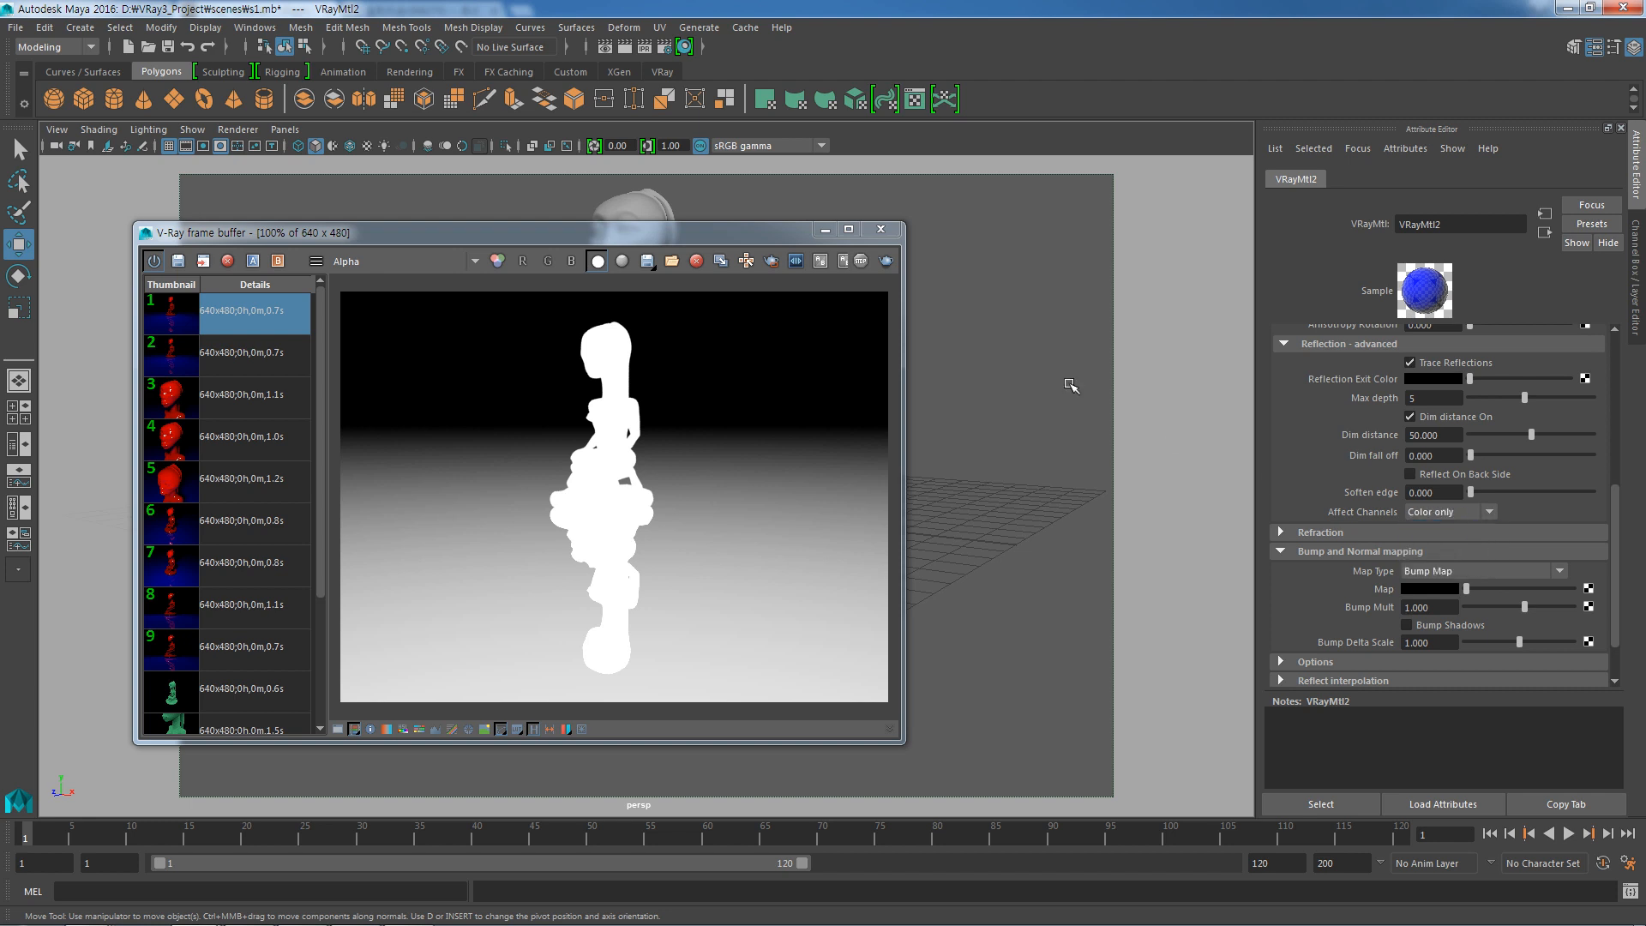
# Re-render the alpha view, set VRayMtl2's Affect Channels to Color+alpha, and render again for comparison, finishing in RGB color.
pyautogui.click(889, 261)
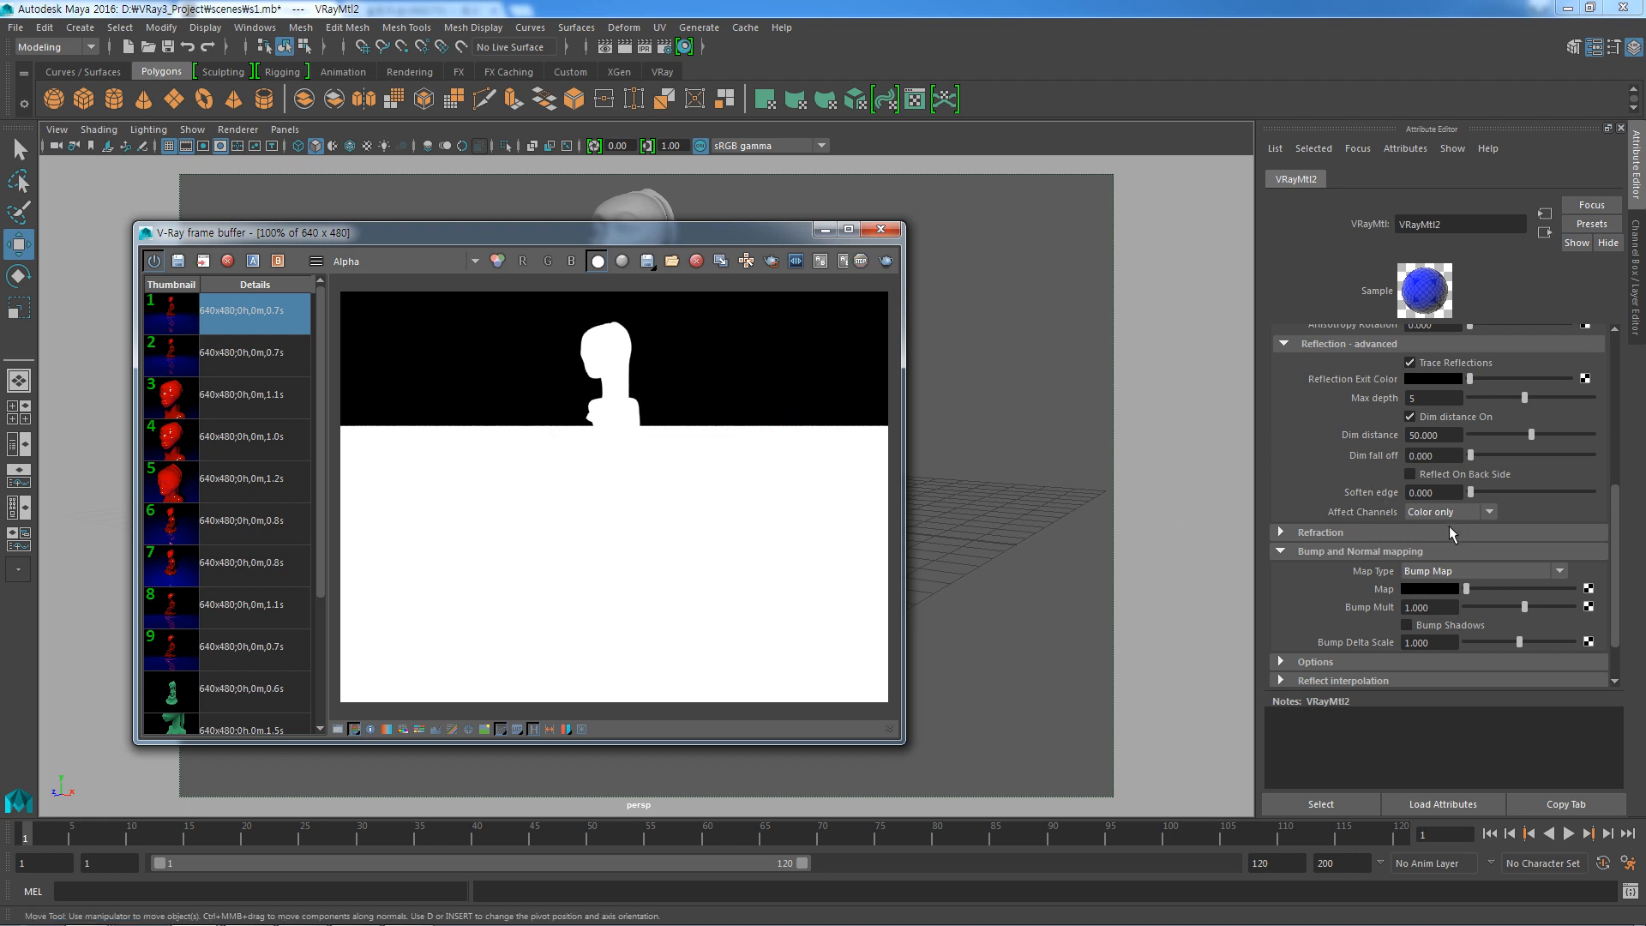
pyautogui.click(1488, 513)
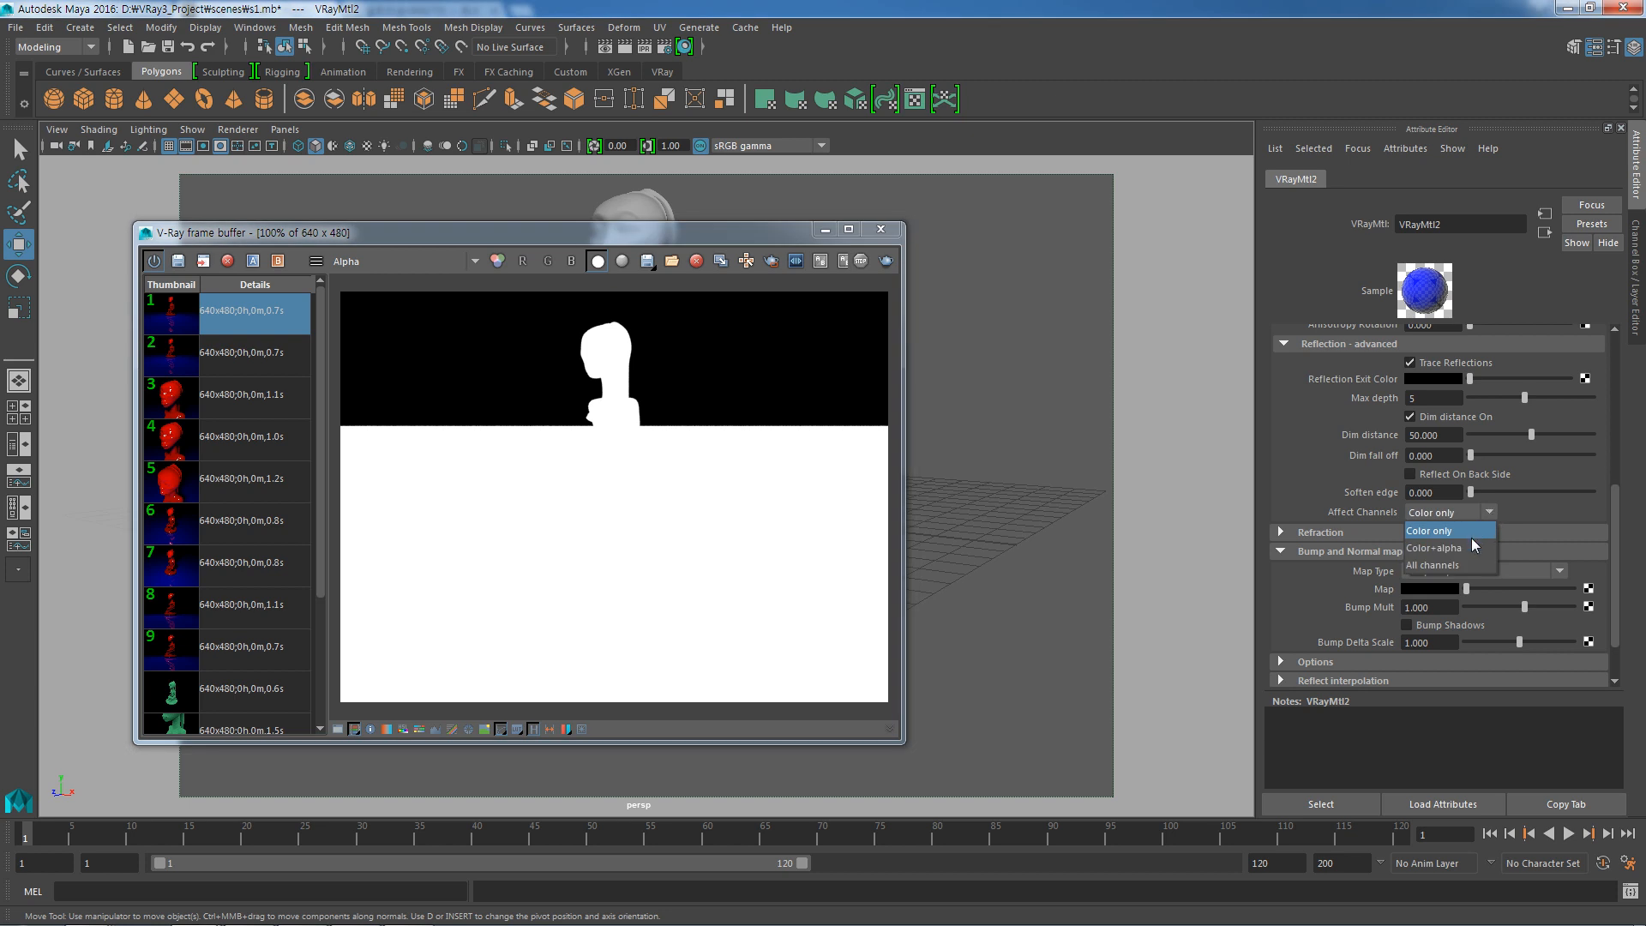
pyautogui.click(1472, 554)
pyautogui.click(887, 261)
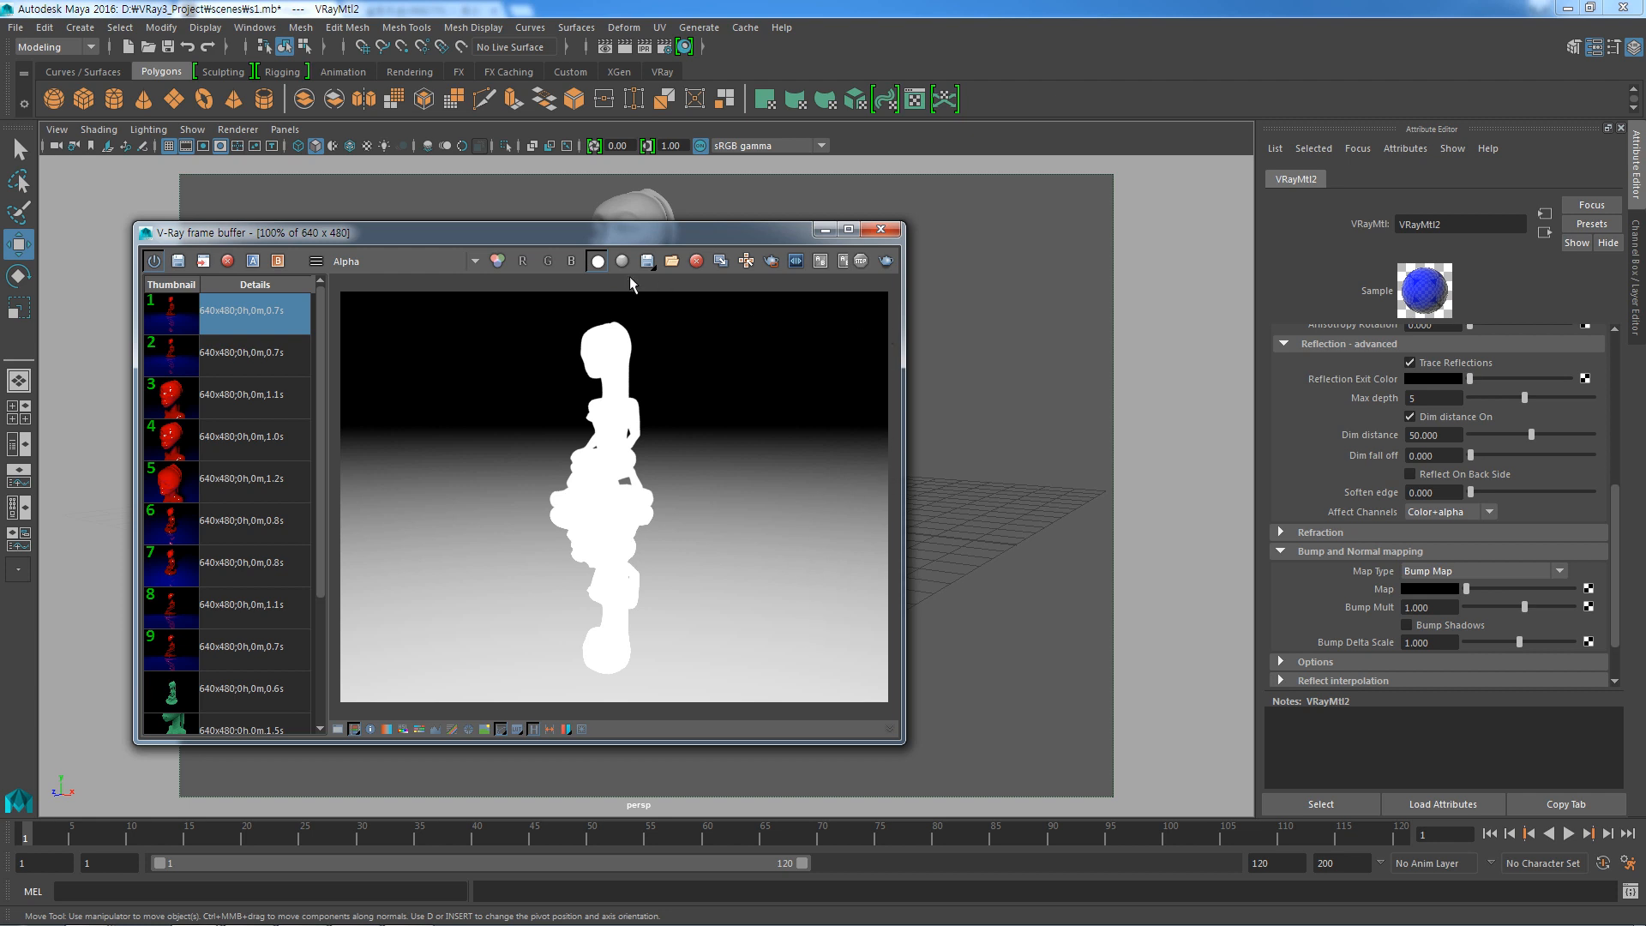
pyautogui.click(496, 262)
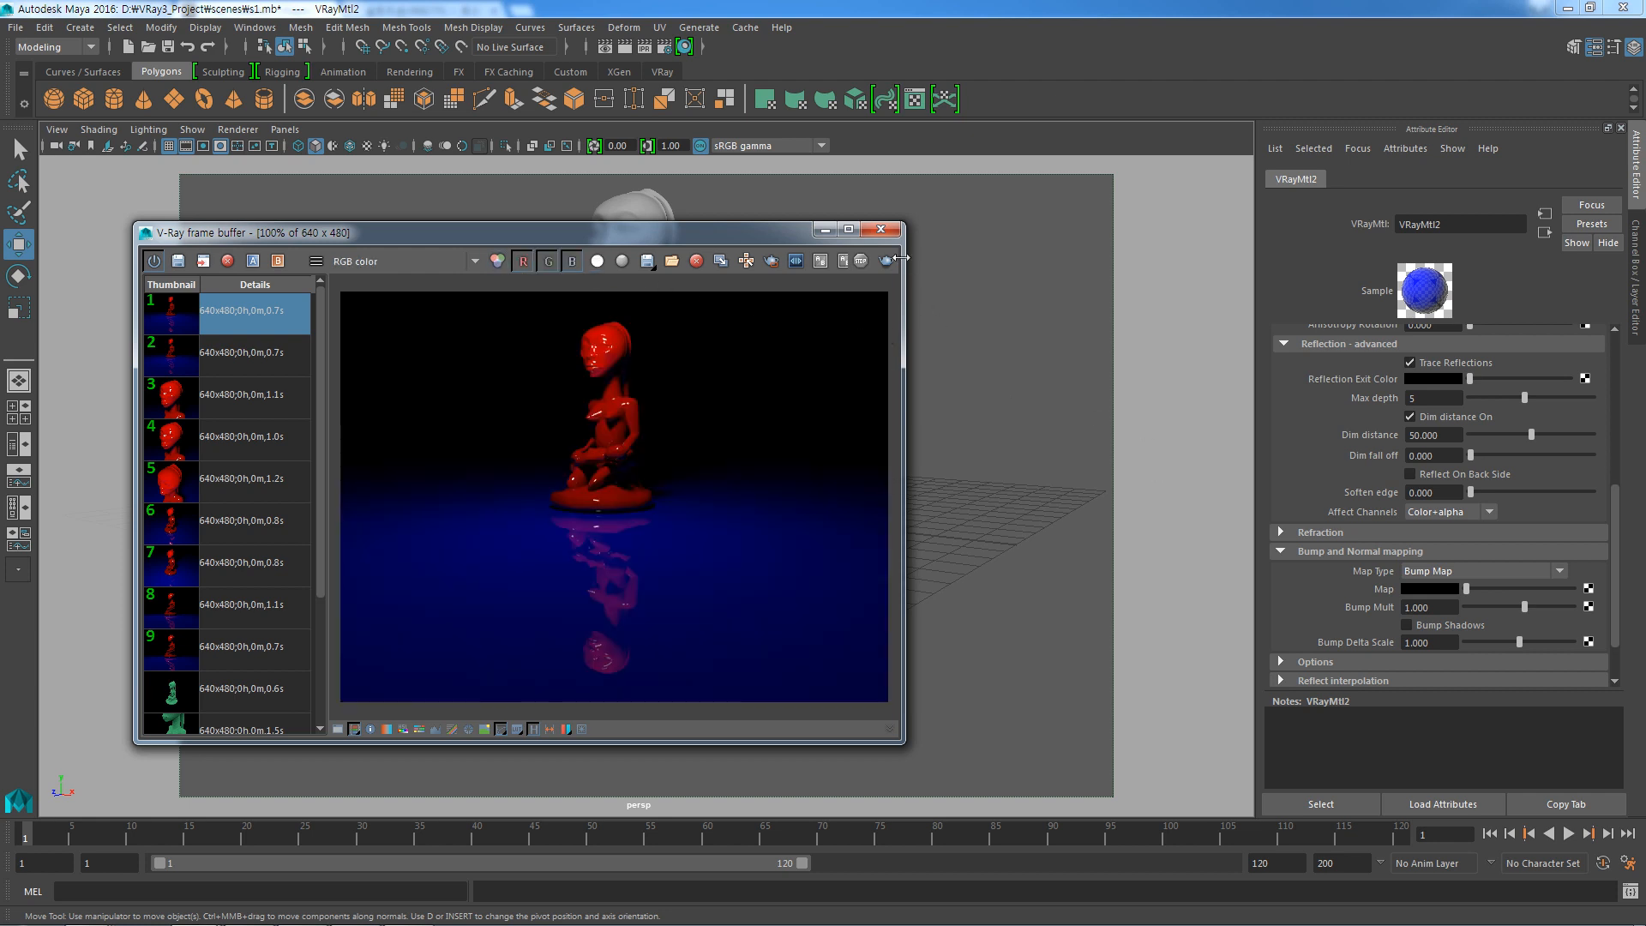
pyautogui.click(895, 234)
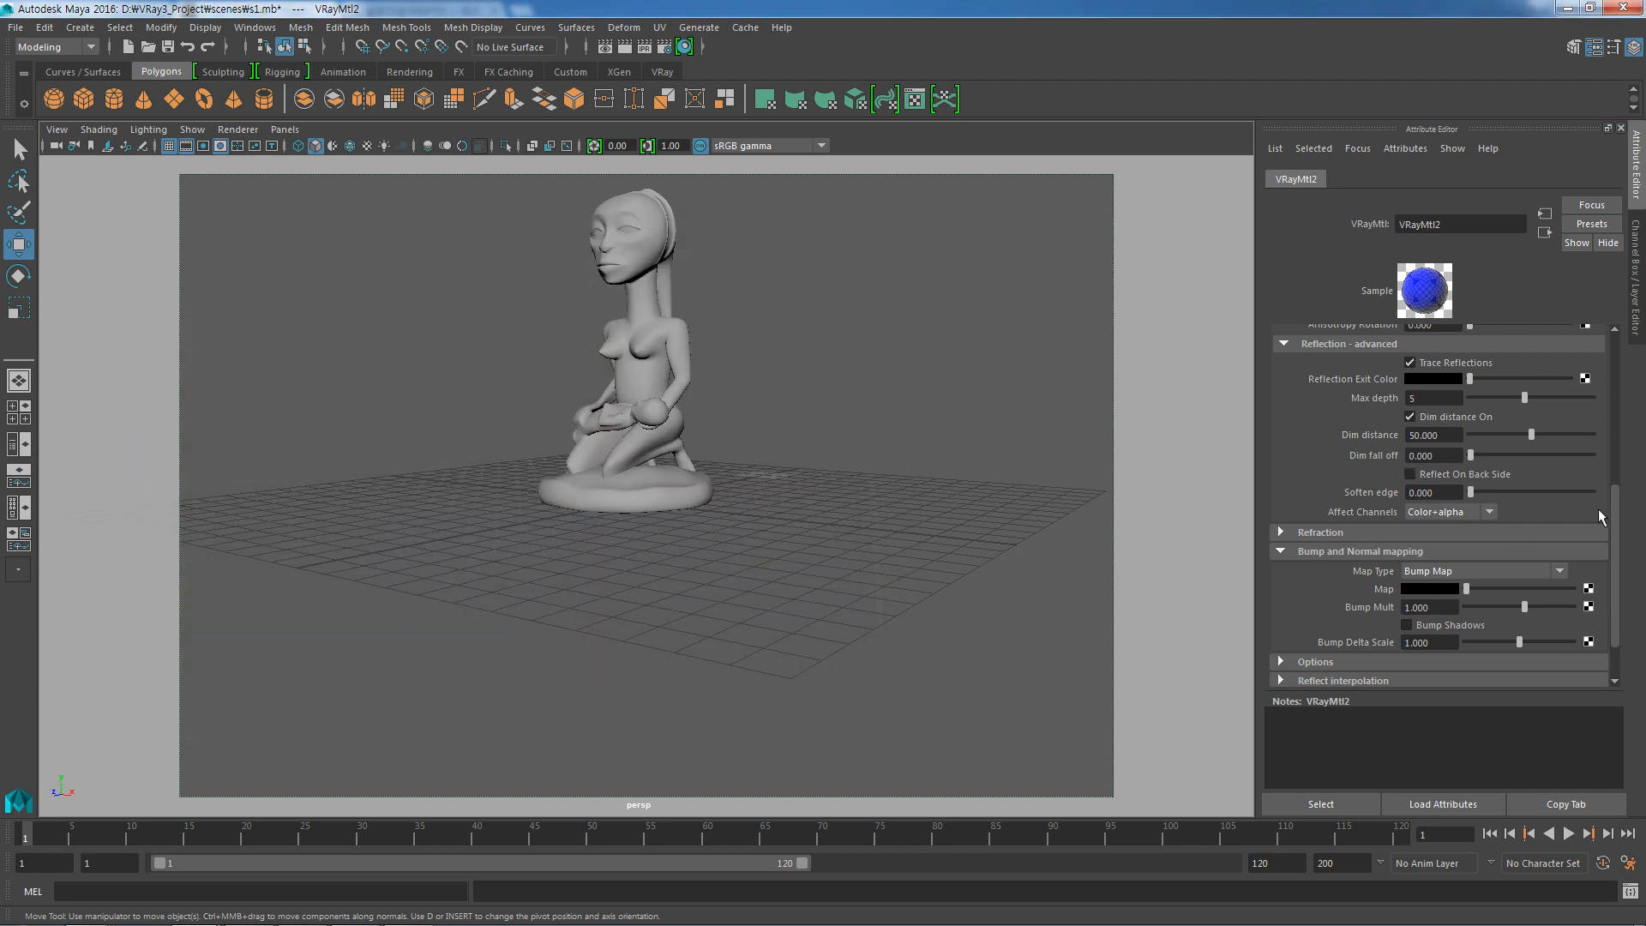
# Inspect the materials on the two wall panels facing each other beside the statue and turn off Use Fresnel in VRayMtl2.
pyautogui.moveTo(1614, 505); pyautogui.dragTo(1638, 448)
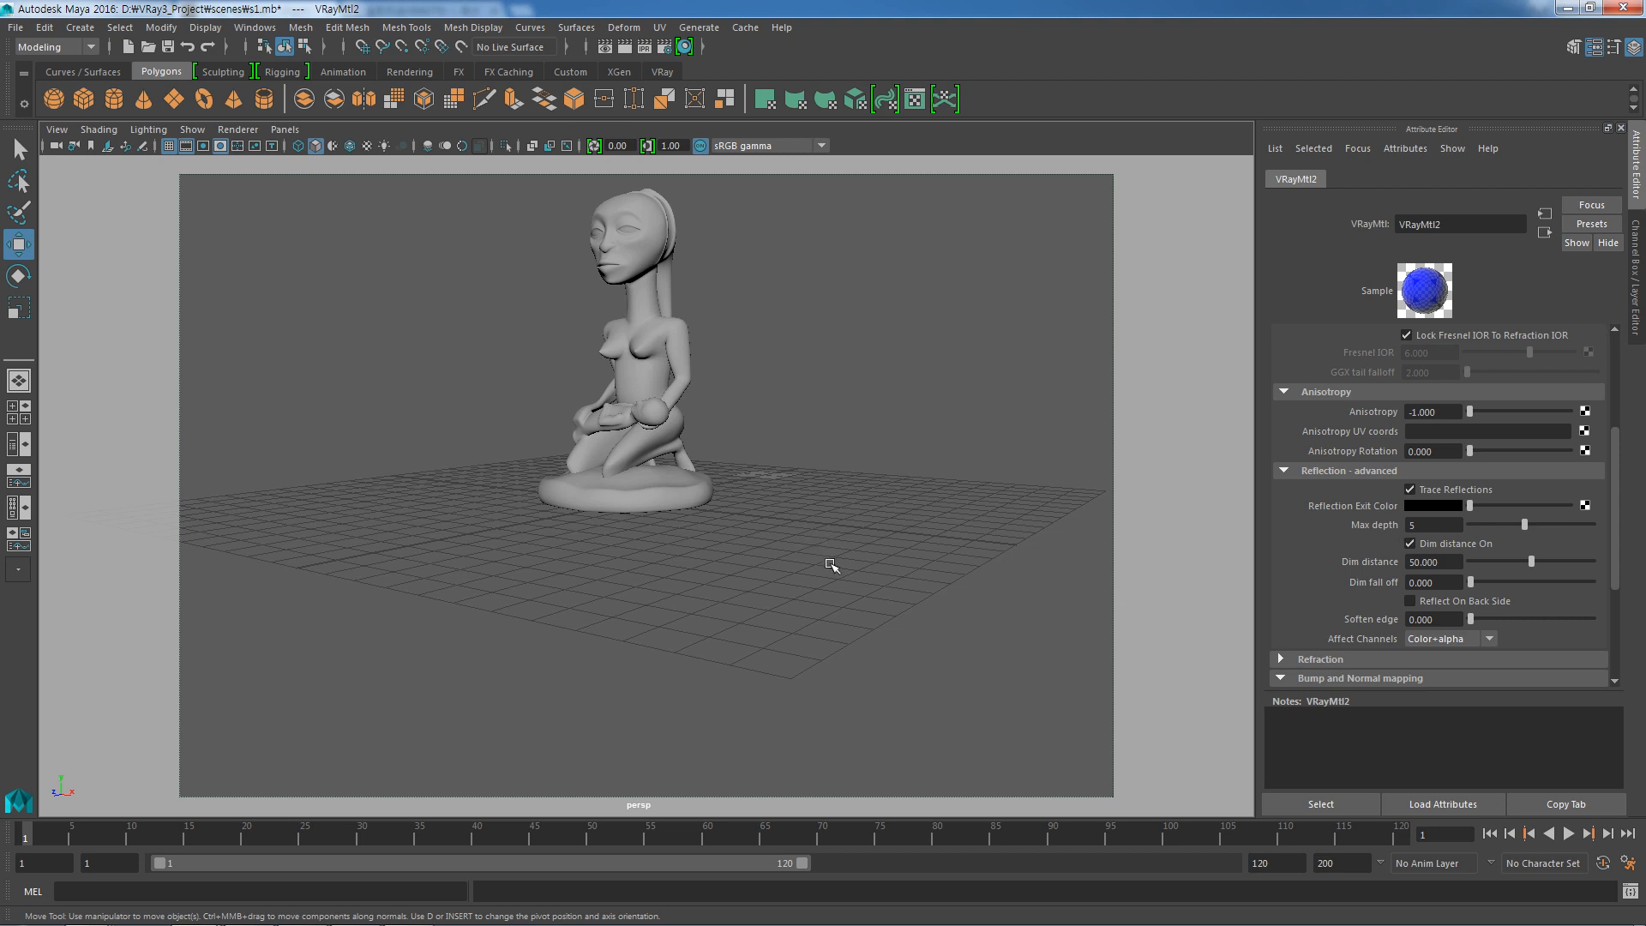
pyautogui.scroll(-3, 830, 565)
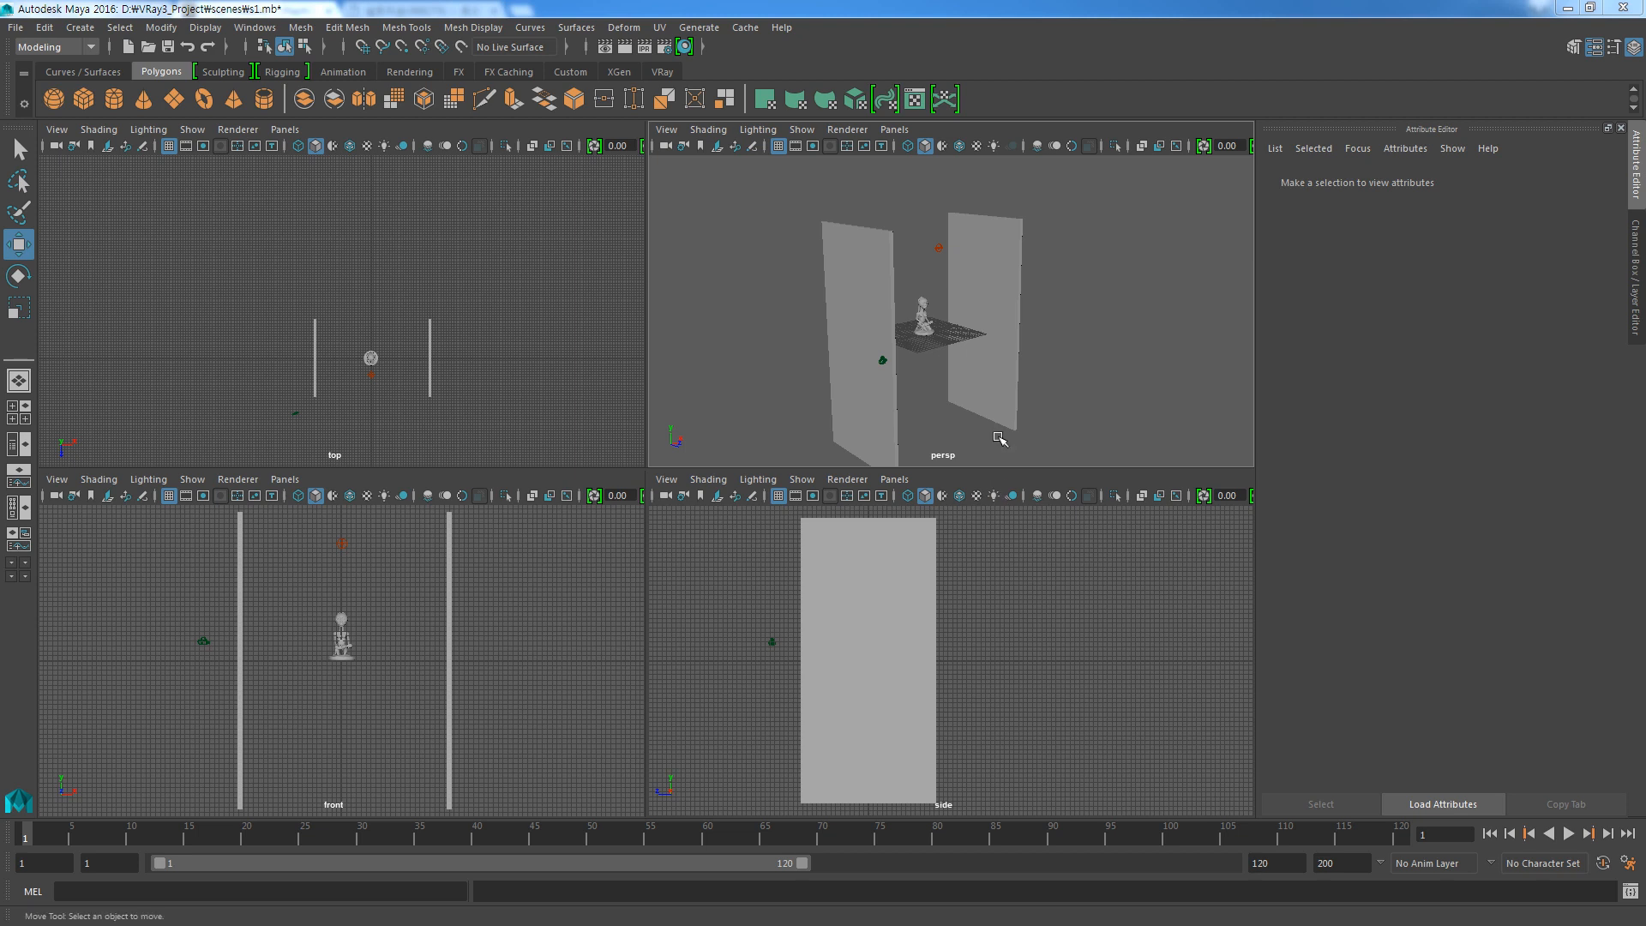
pyautogui.click(1004, 374)
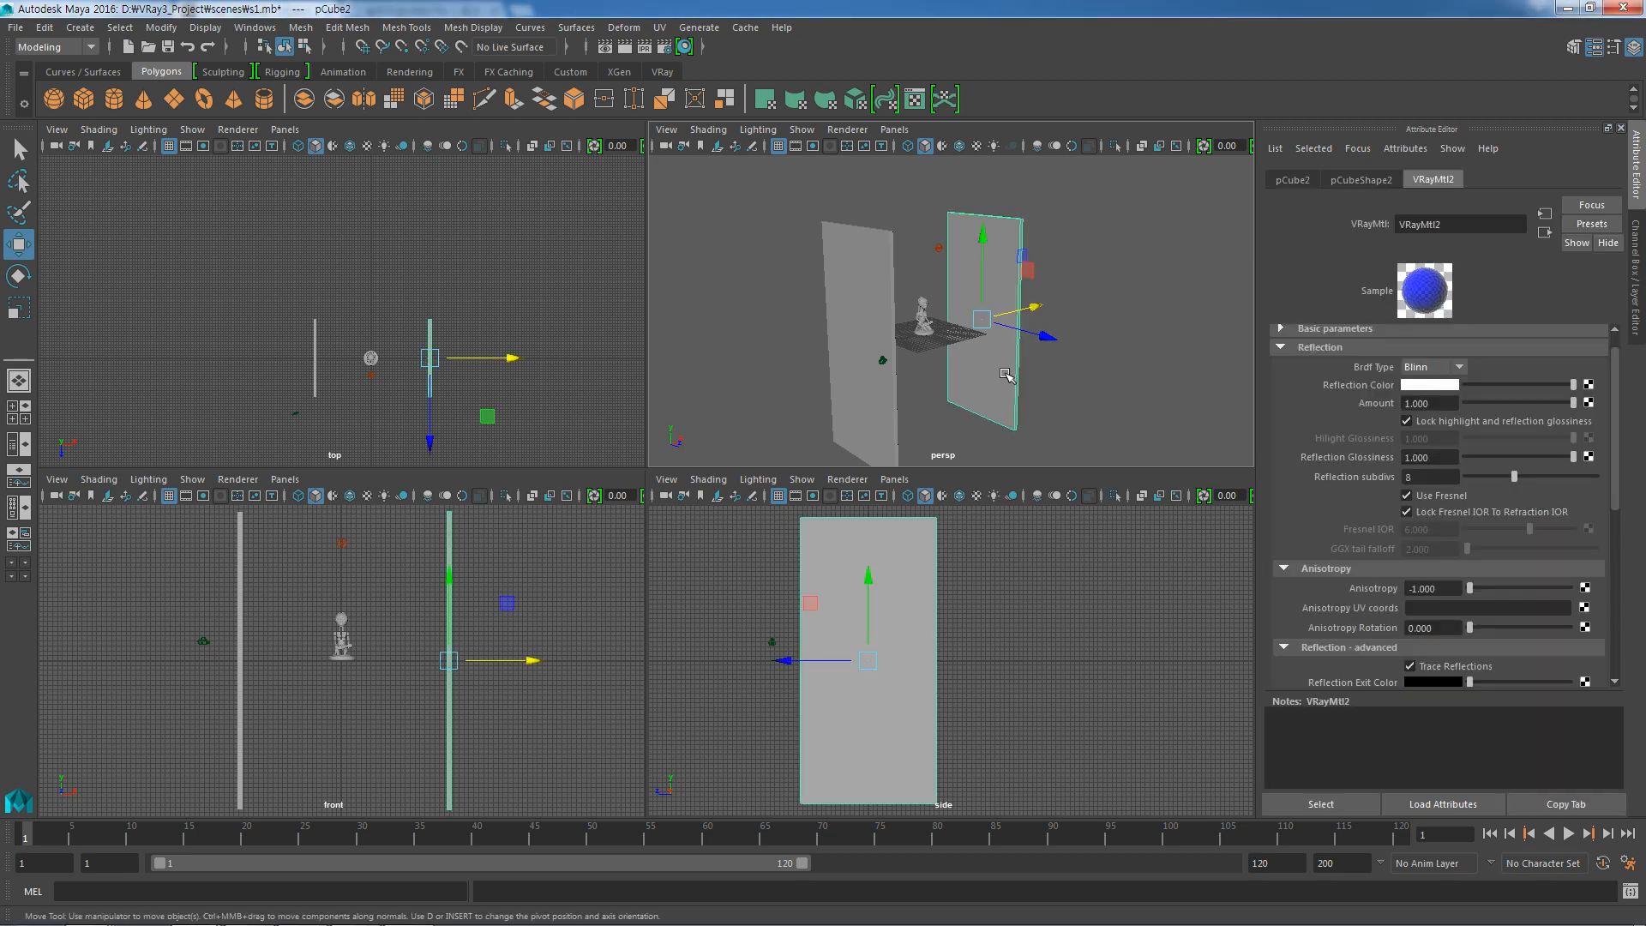
pyautogui.click(876, 305)
pyautogui.click(1000, 365)
pyautogui.click(879, 304)
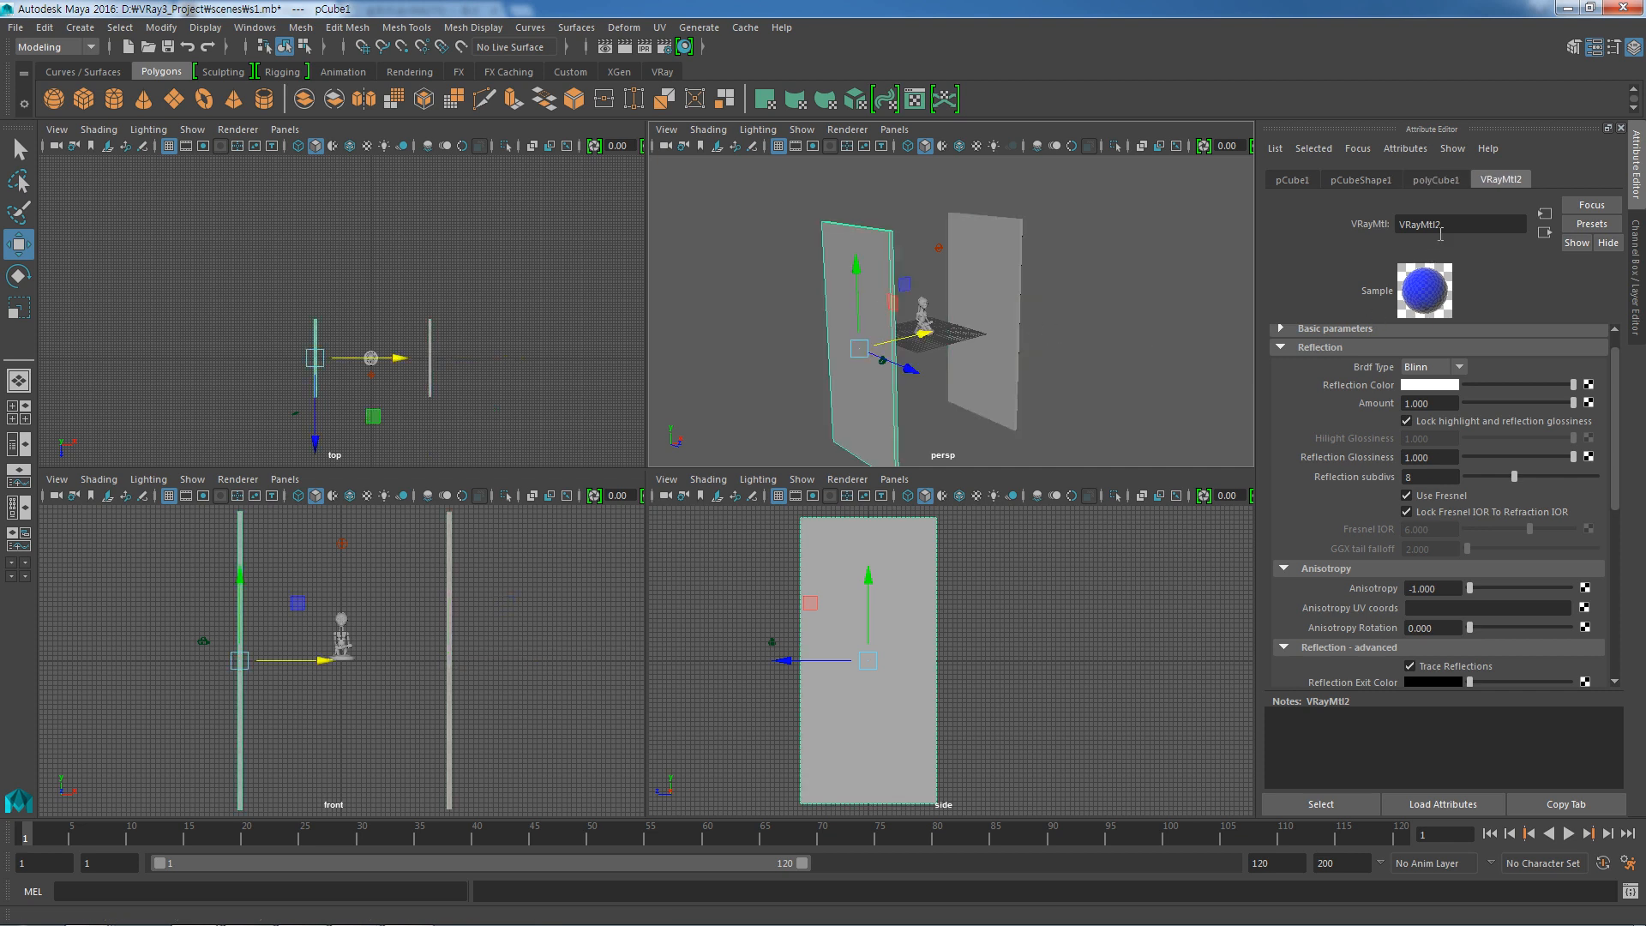
pyautogui.click(969, 294)
pyautogui.click(883, 296)
pyautogui.click(1407, 496)
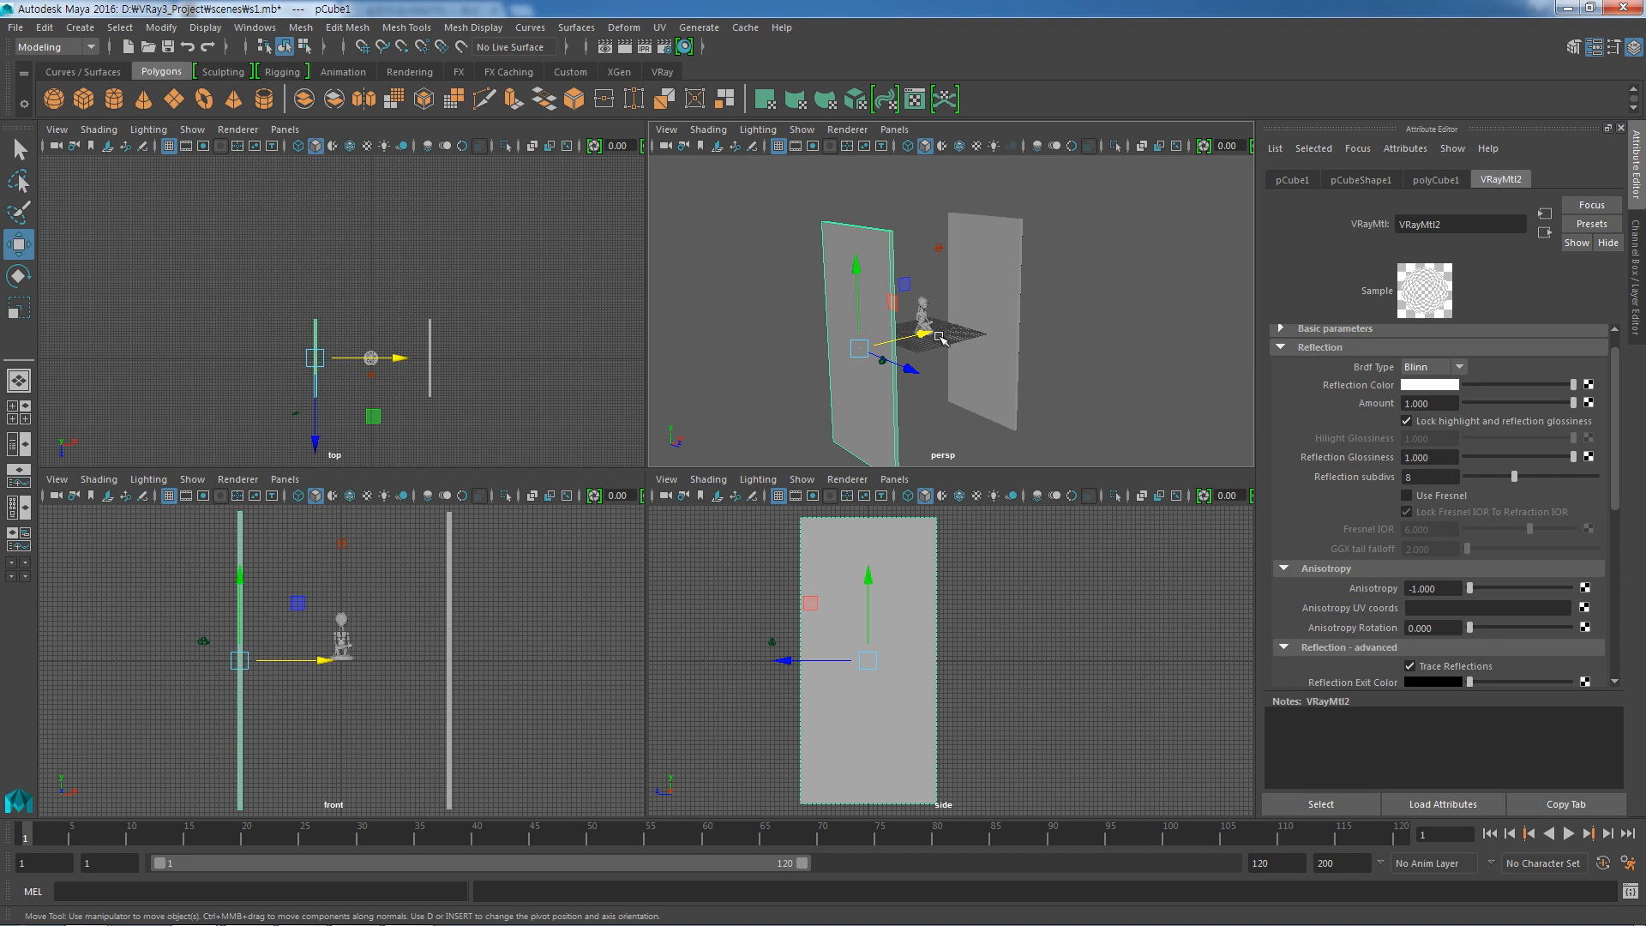
# Review VRayMtl2's advanced reflection settings, toggling Trace Reflections off and on and checking the Reflection Exit Color.
pyautogui.scroll(5, 947, 307)
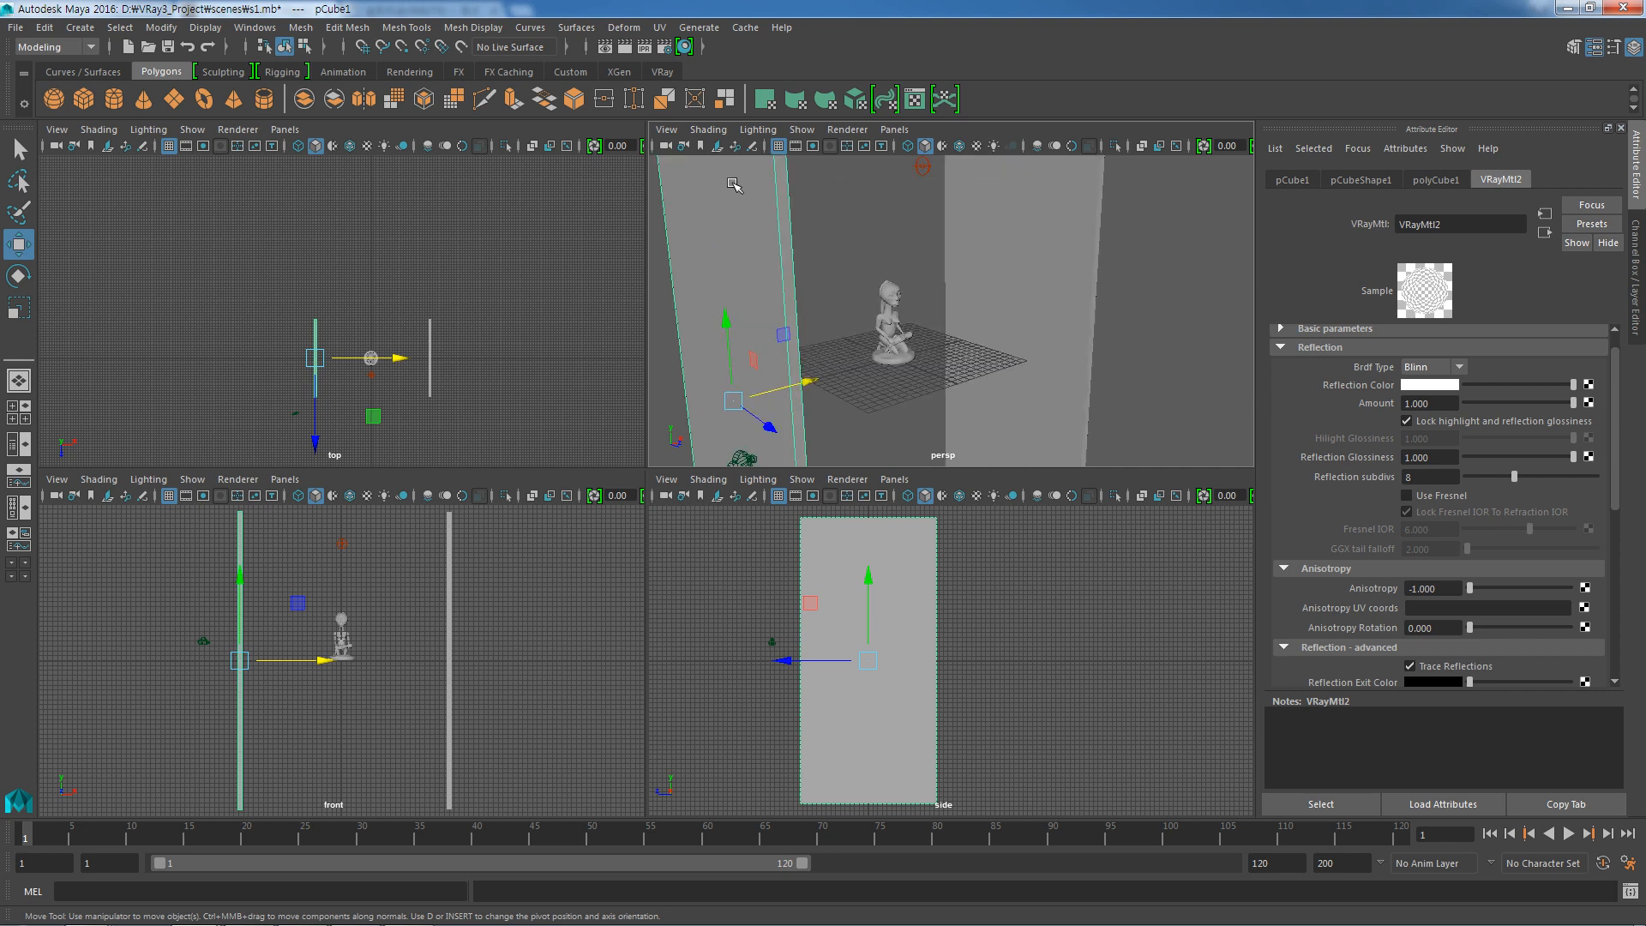
pyautogui.moveTo(1616, 414); pyautogui.dragTo(1617, 558)
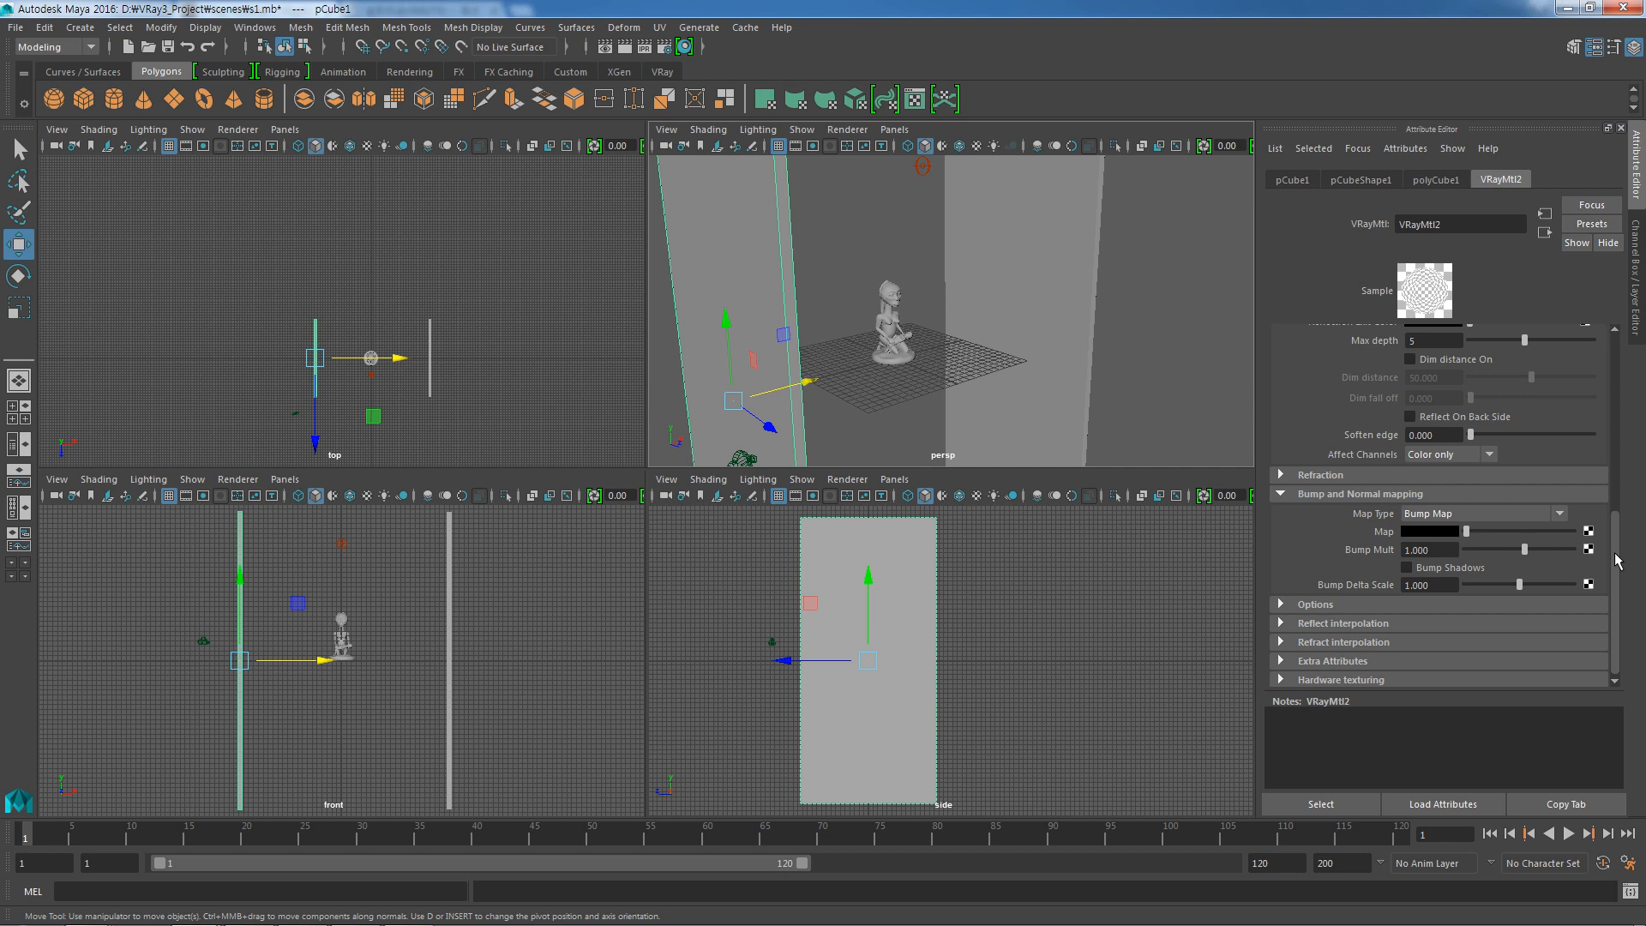
pyautogui.scroll(3, 1449, 445)
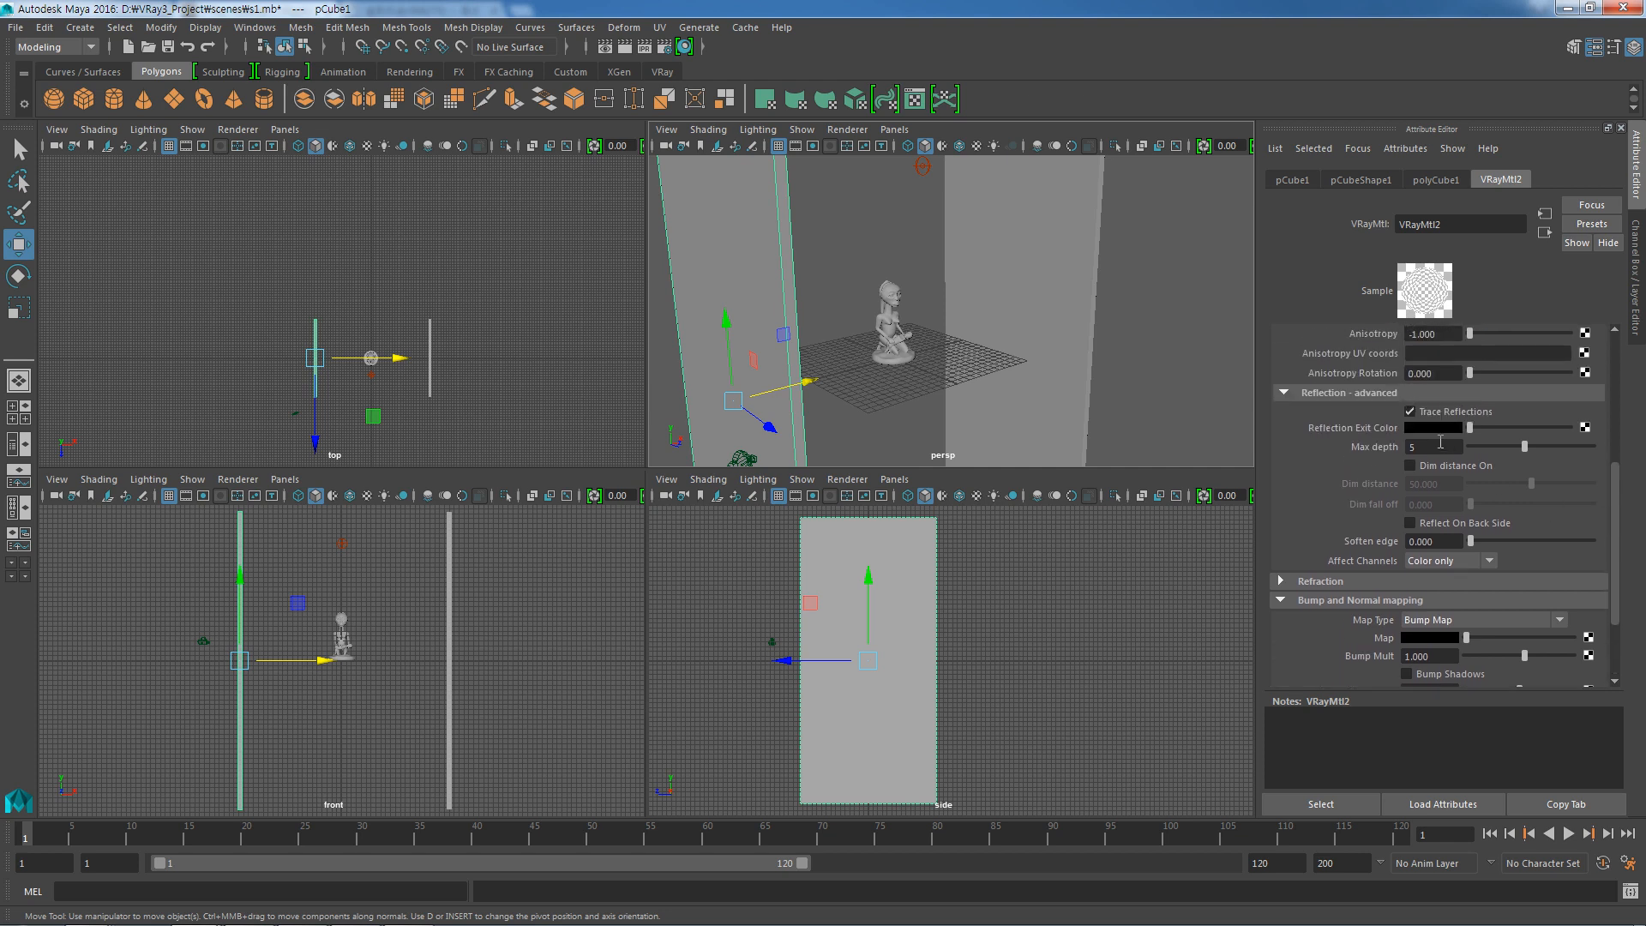
pyautogui.click(1410, 412)
pyautogui.click(1411, 412)
pyautogui.moveTo(1469, 428)
pyautogui.mouseDown()
pyautogui.moveTo(1524, 431)
pyautogui.moveTo(1462, 432)
pyautogui.mouseUp()
# Preview the statue's reflections between the two walls with an interactive render from several perspective angles, and close the frame buffer.
pyautogui.keyDown('alt'); pyautogui.moveTo(907, 320); pyautogui.dragTo(928, 309); pyautogui.keyUp('alt')
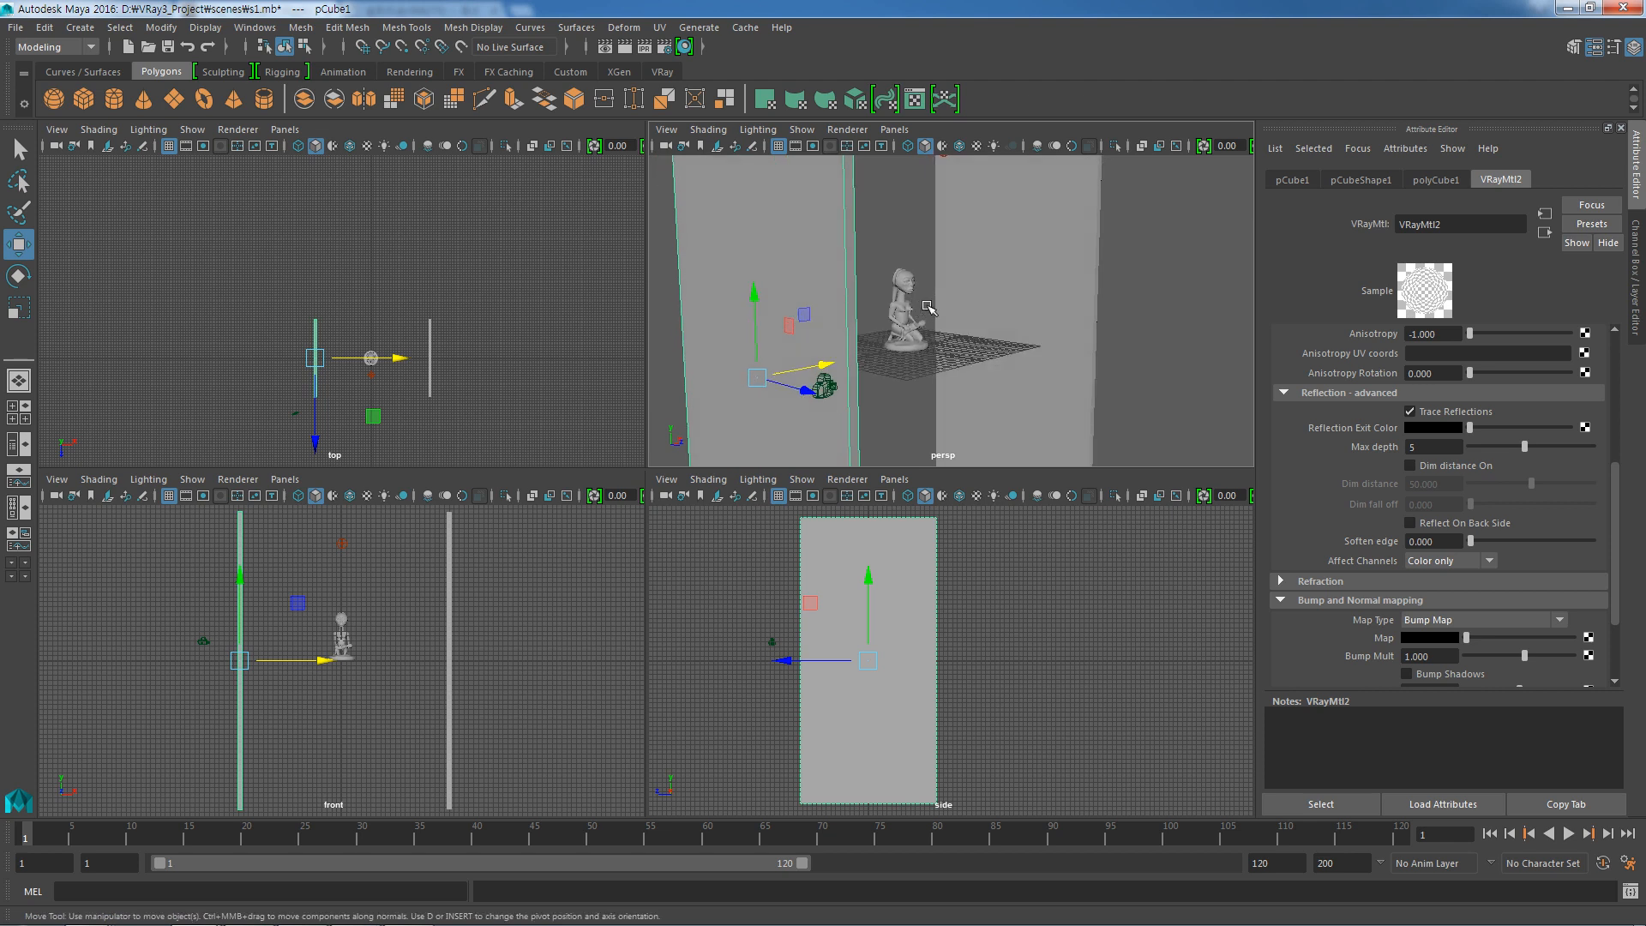
pyautogui.click(643, 46)
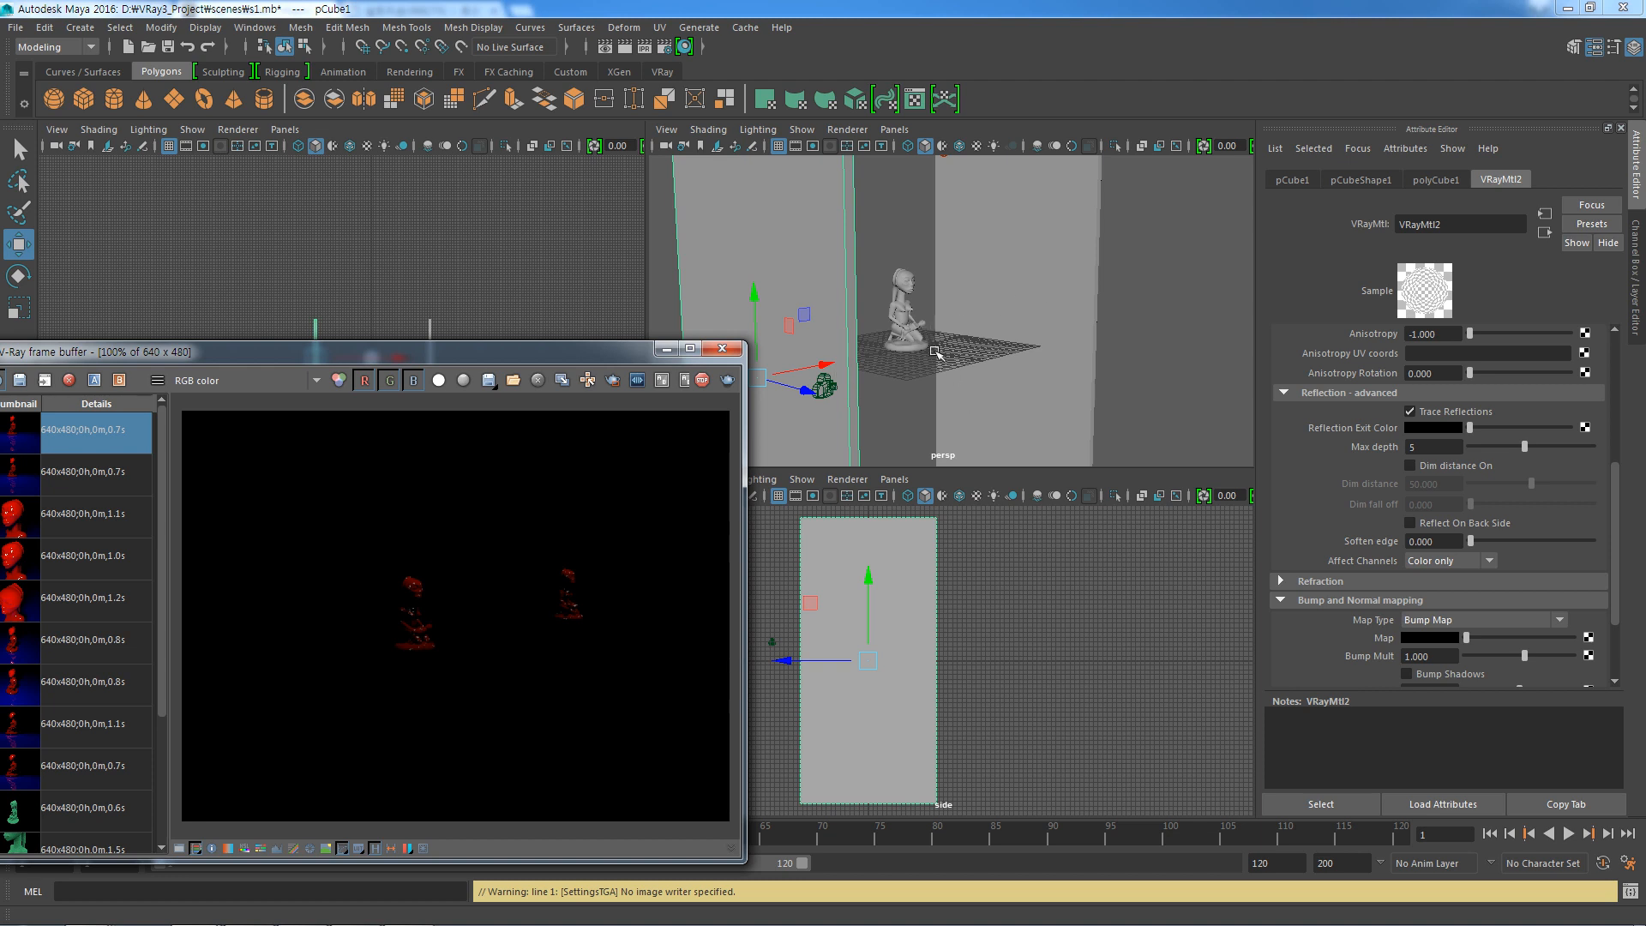
pyautogui.keyDown('alt'); pyautogui.moveTo(925, 343); pyautogui.dragTo(943, 329); pyautogui.keyUp('alt')
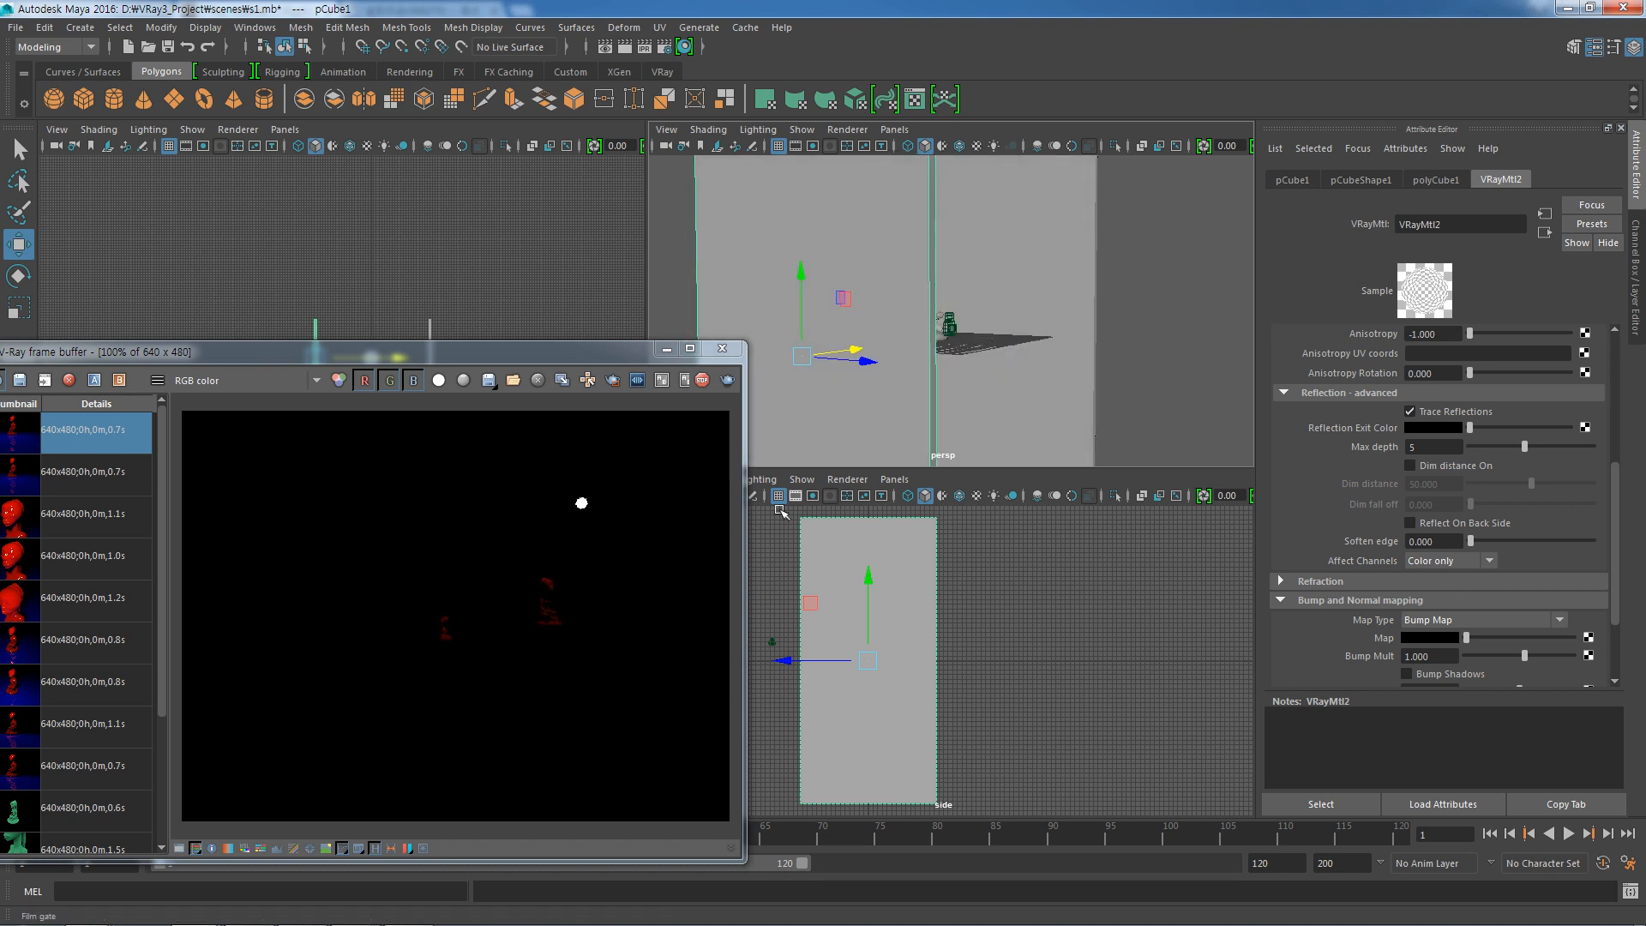
pyautogui.click(722, 349)
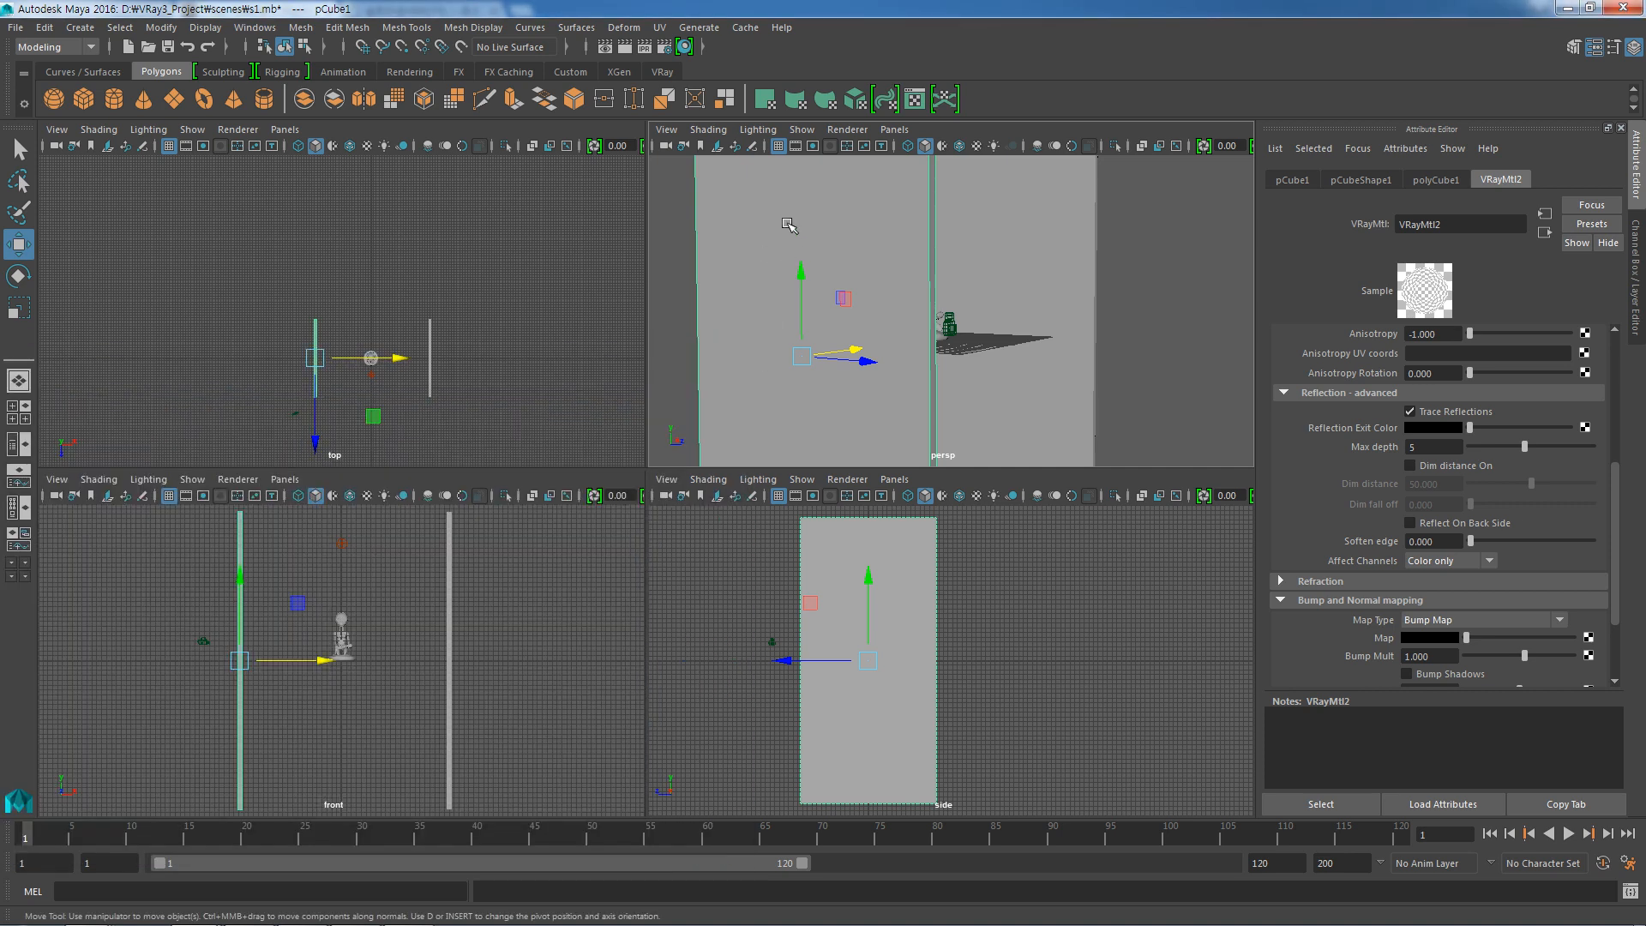
# Show camera1 in the perspective viewport and start an interactive V-Ray render of the mirrored walls.
pyautogui.click(894, 129)
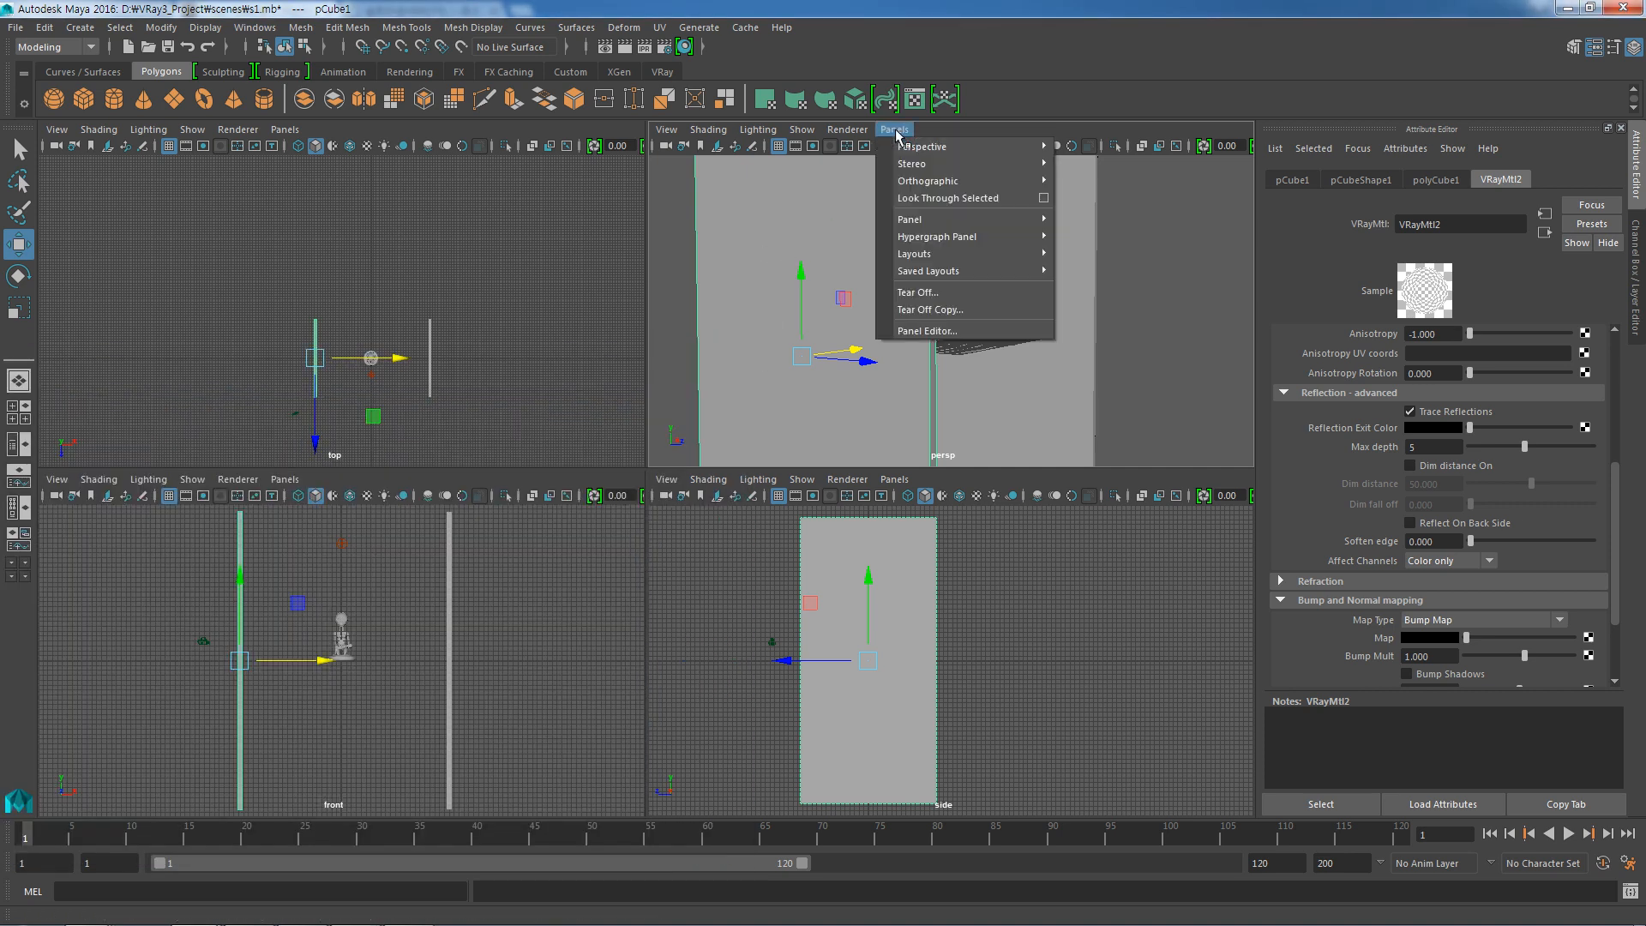
pyautogui.moveTo(922, 146)
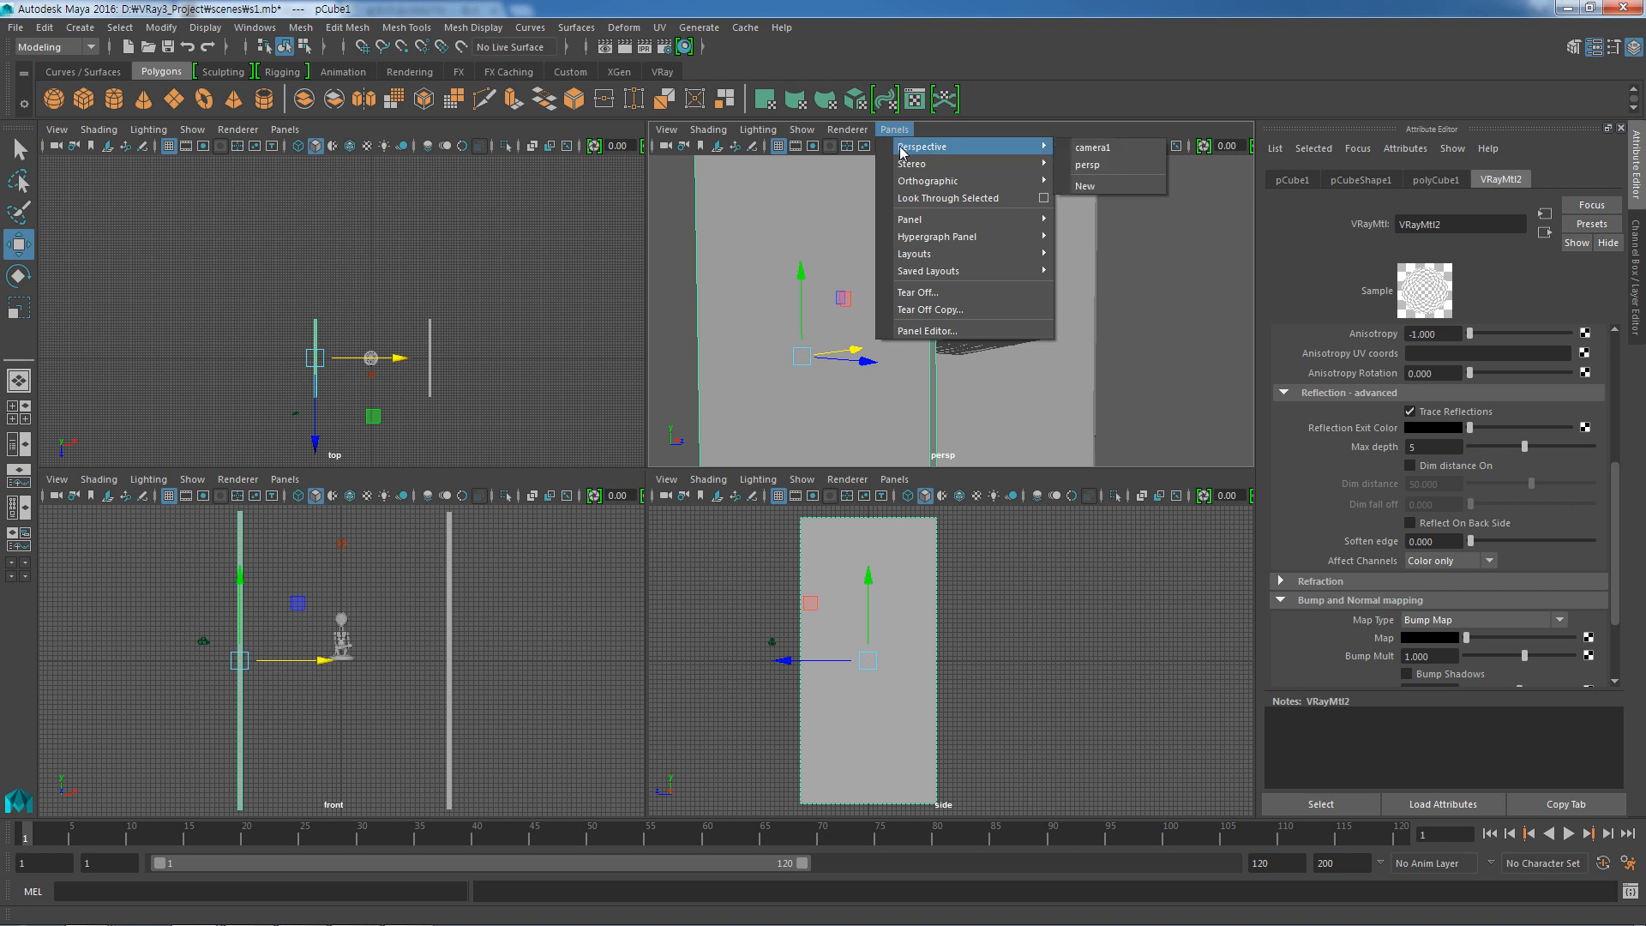
pyautogui.click(1097, 147)
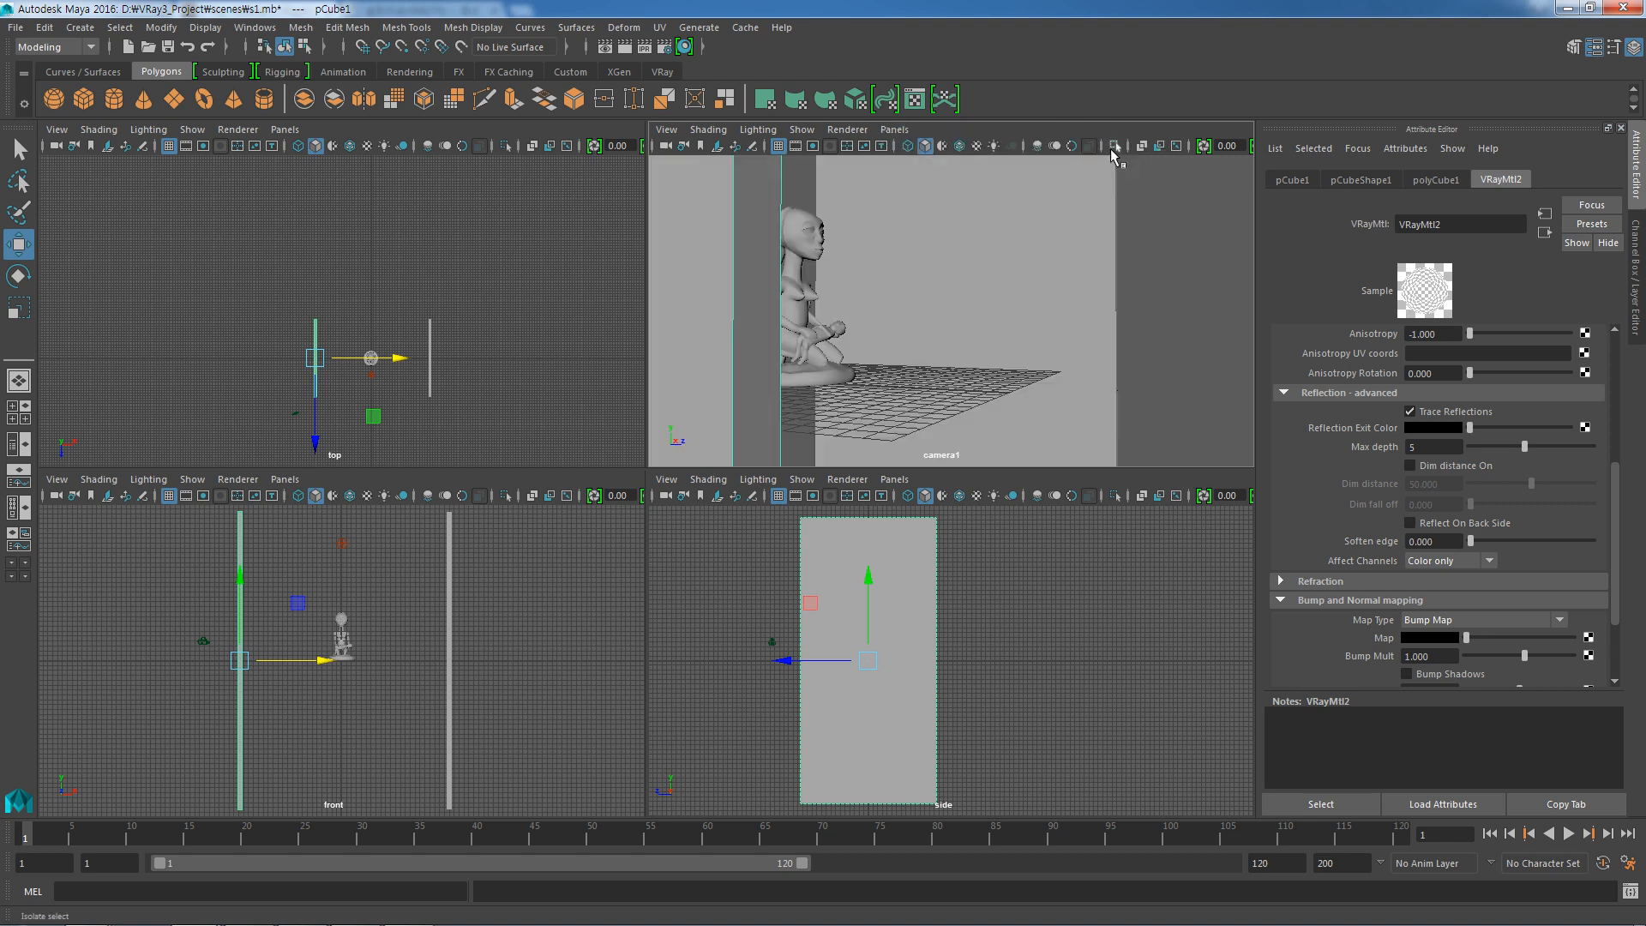
pyautogui.click(648, 49)
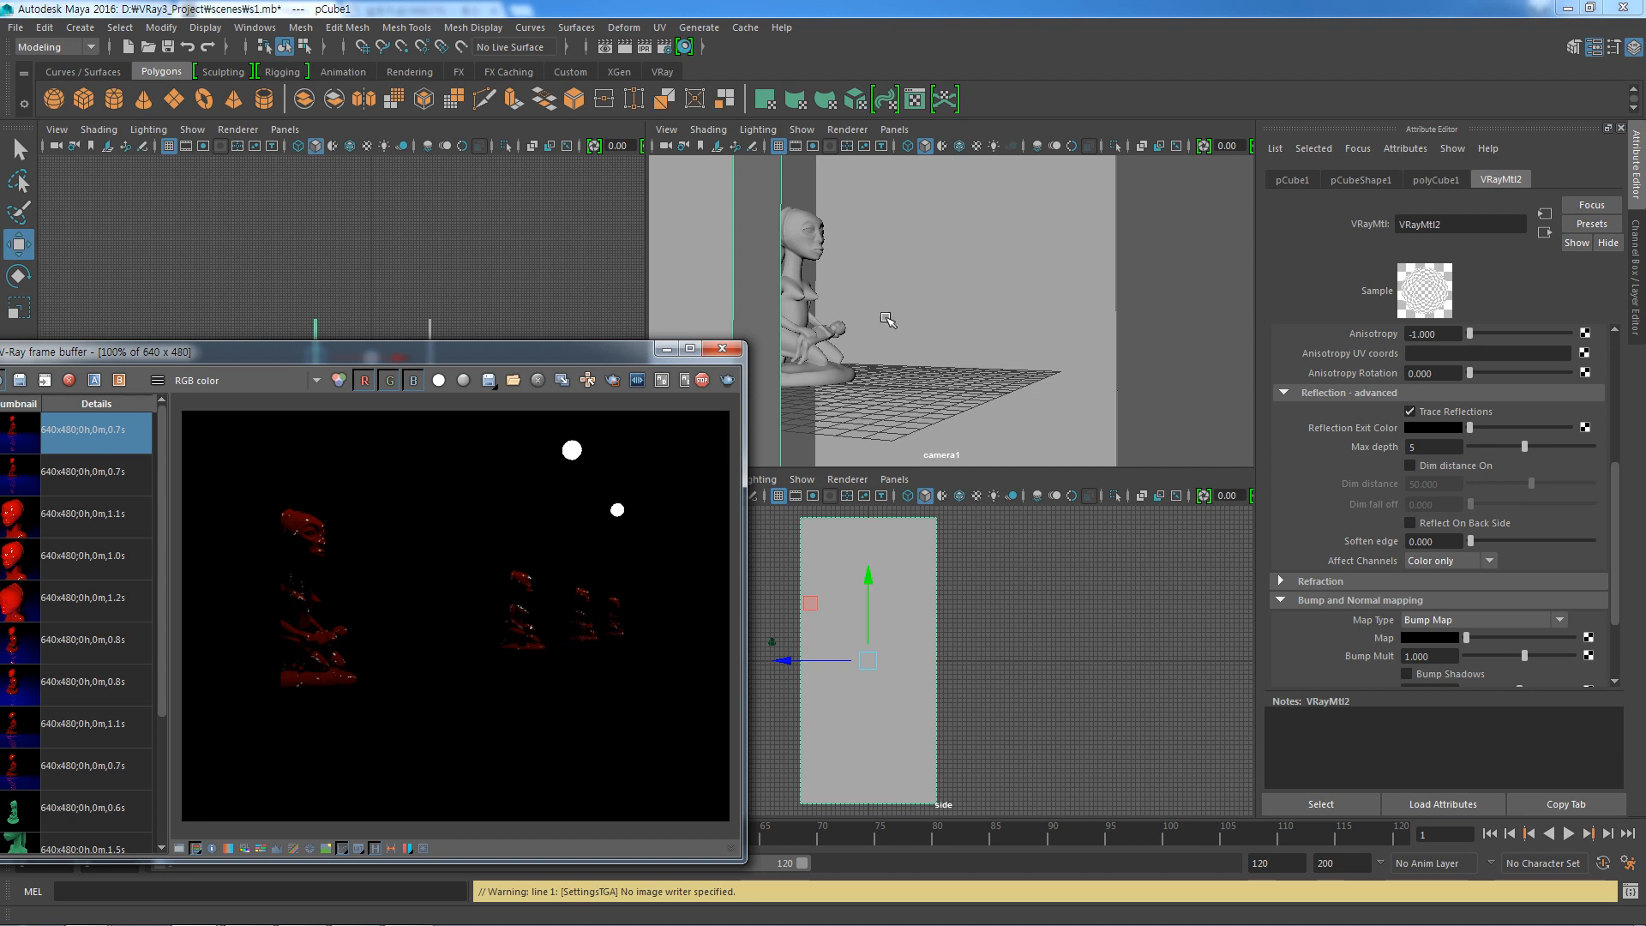
# Orbit camera1 until the near wall hides the statue and the render shows only its repeated reflections in the far wall.
pyautogui.keyDown('alt'); pyautogui.moveTo(854, 300); pyautogui.dragTo(855, 299); pyautogui.keyUp('alt')
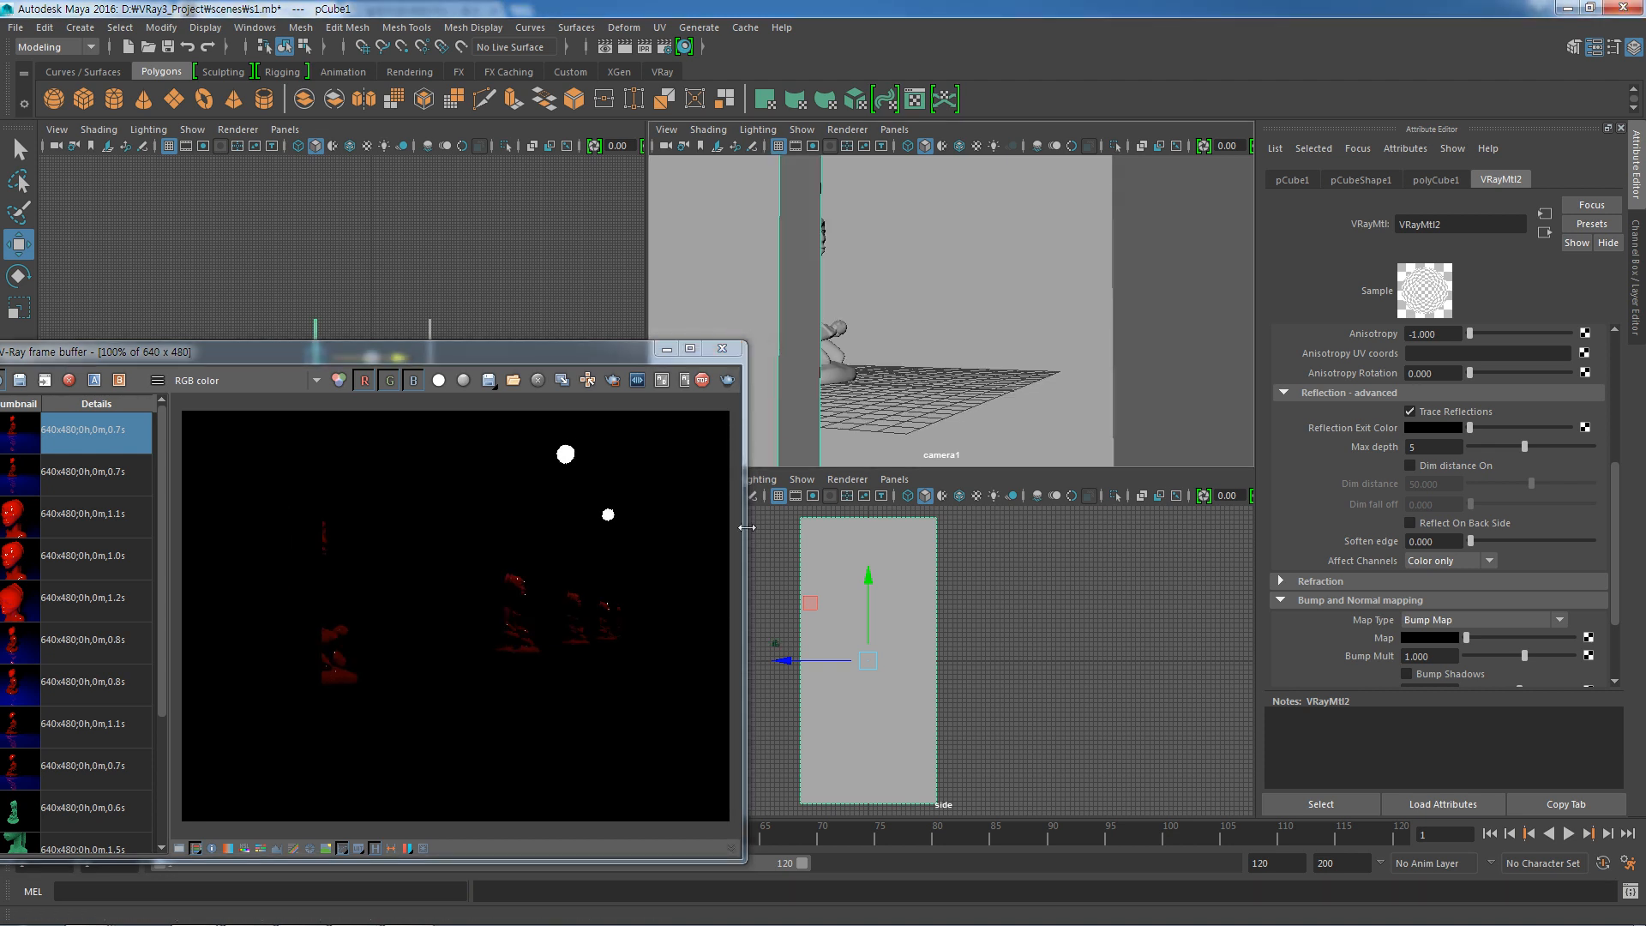
pyautogui.keyDown('alt'); pyautogui.moveTo(897, 374); pyautogui.dragTo(895, 370); pyautogui.keyUp('alt')
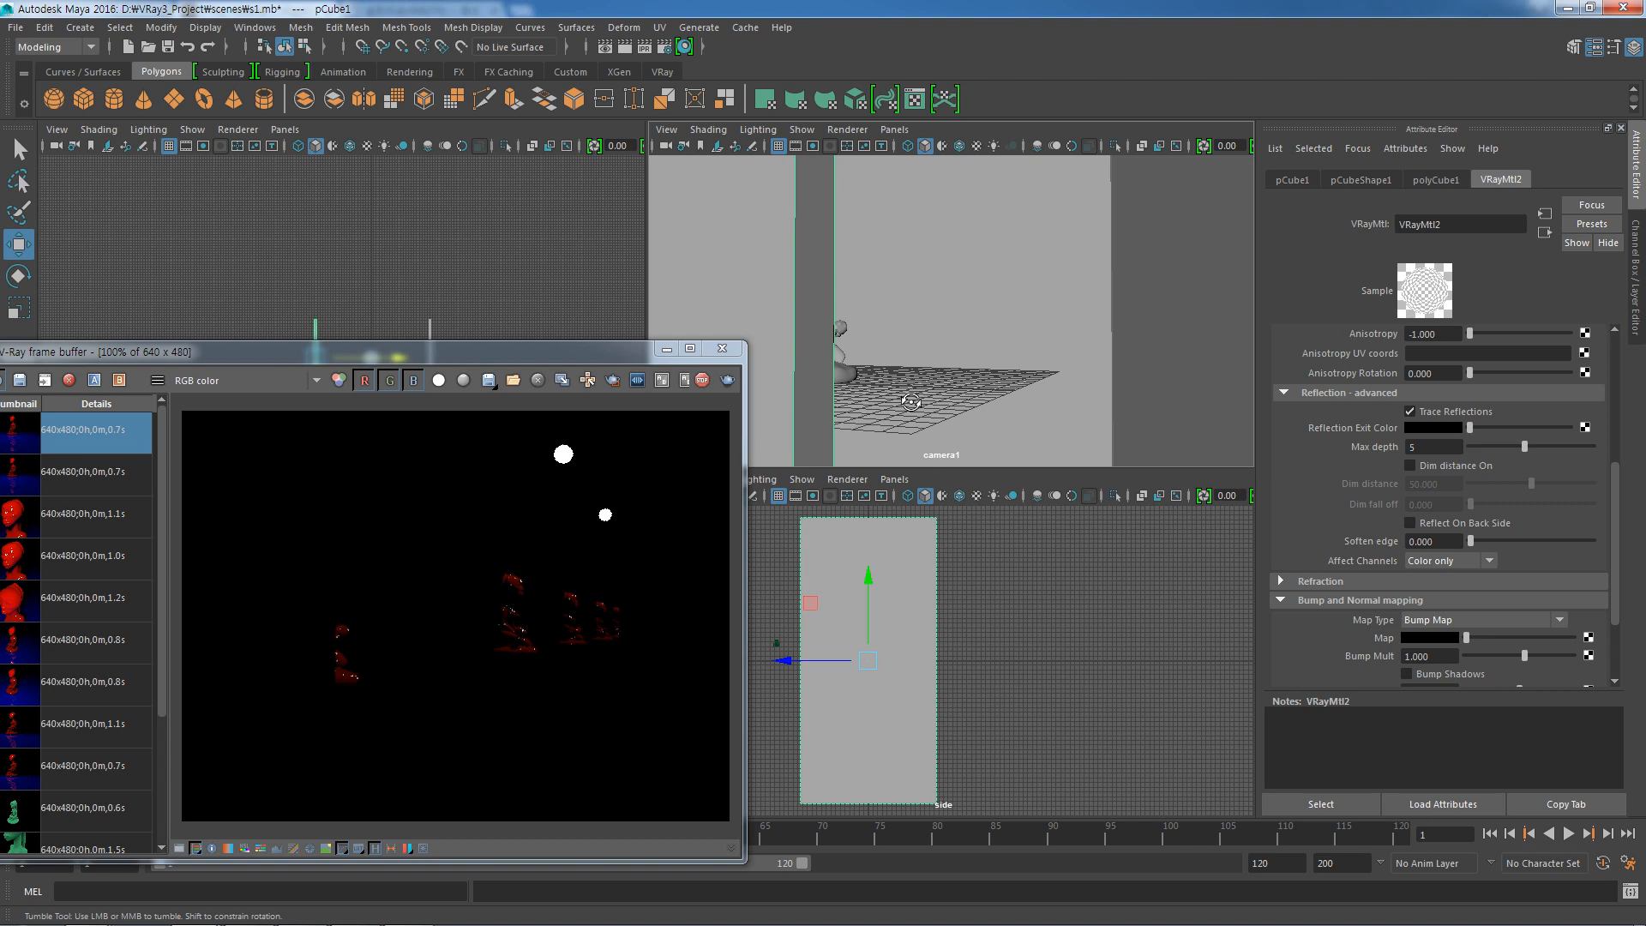
pyautogui.keyDown('alt'); pyautogui.moveTo(909, 401); pyautogui.dragTo(912, 404); pyautogui.keyUp('alt')
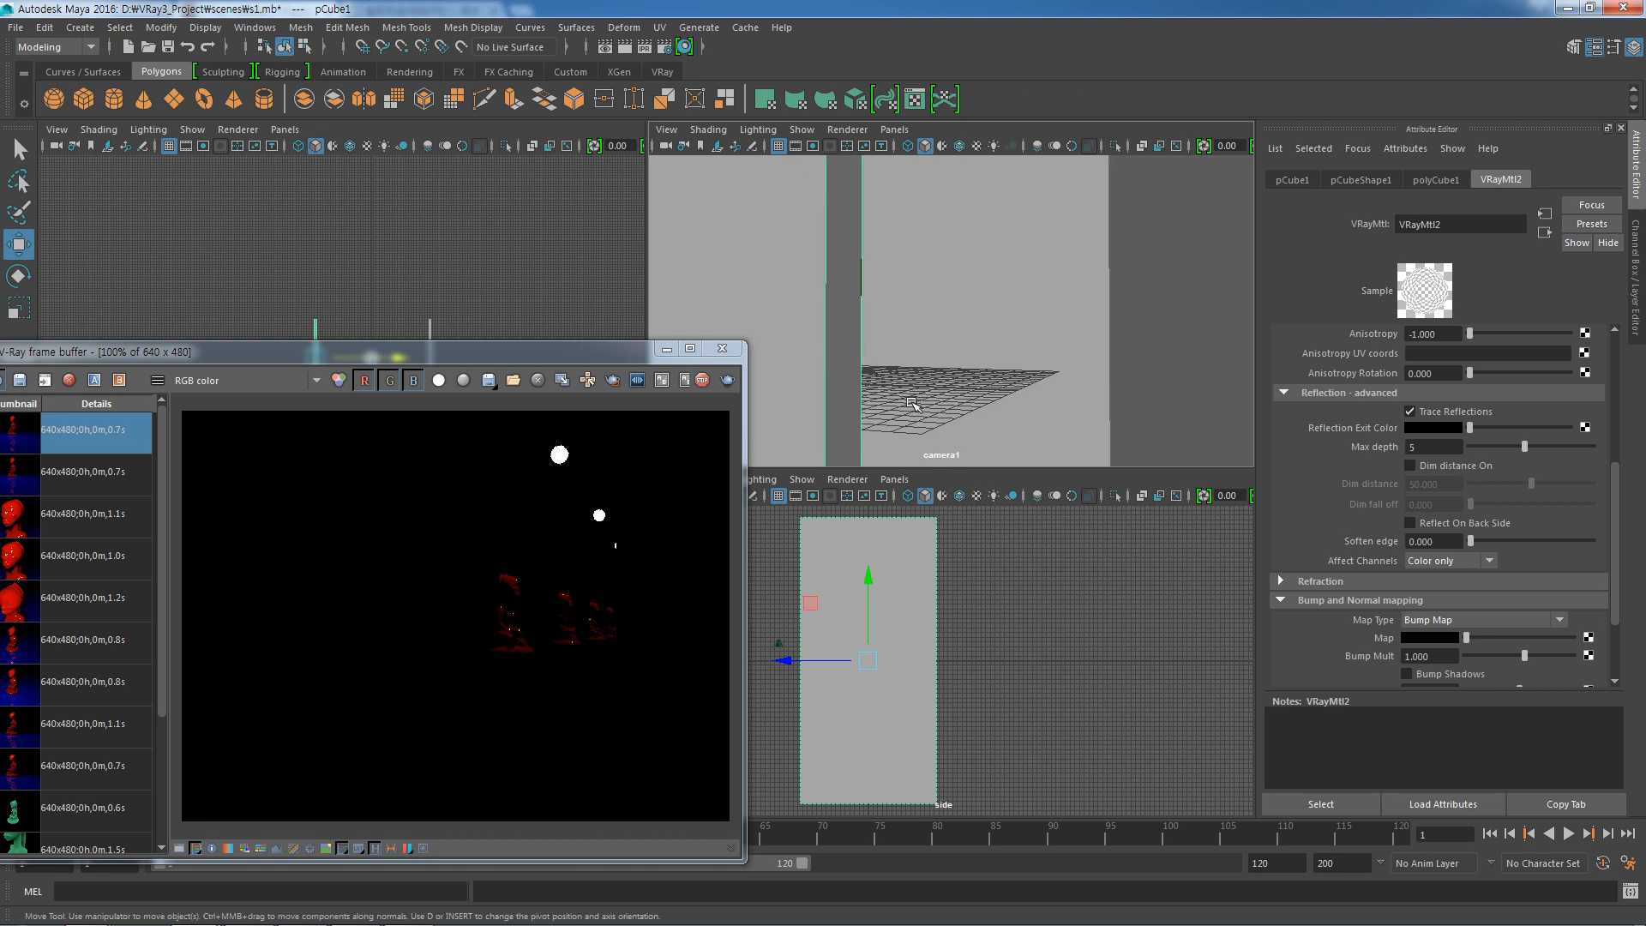
pyautogui.keyDown('alt'); pyautogui.moveTo(911, 403); pyautogui.dragTo(914, 392); pyautogui.keyUp('alt')
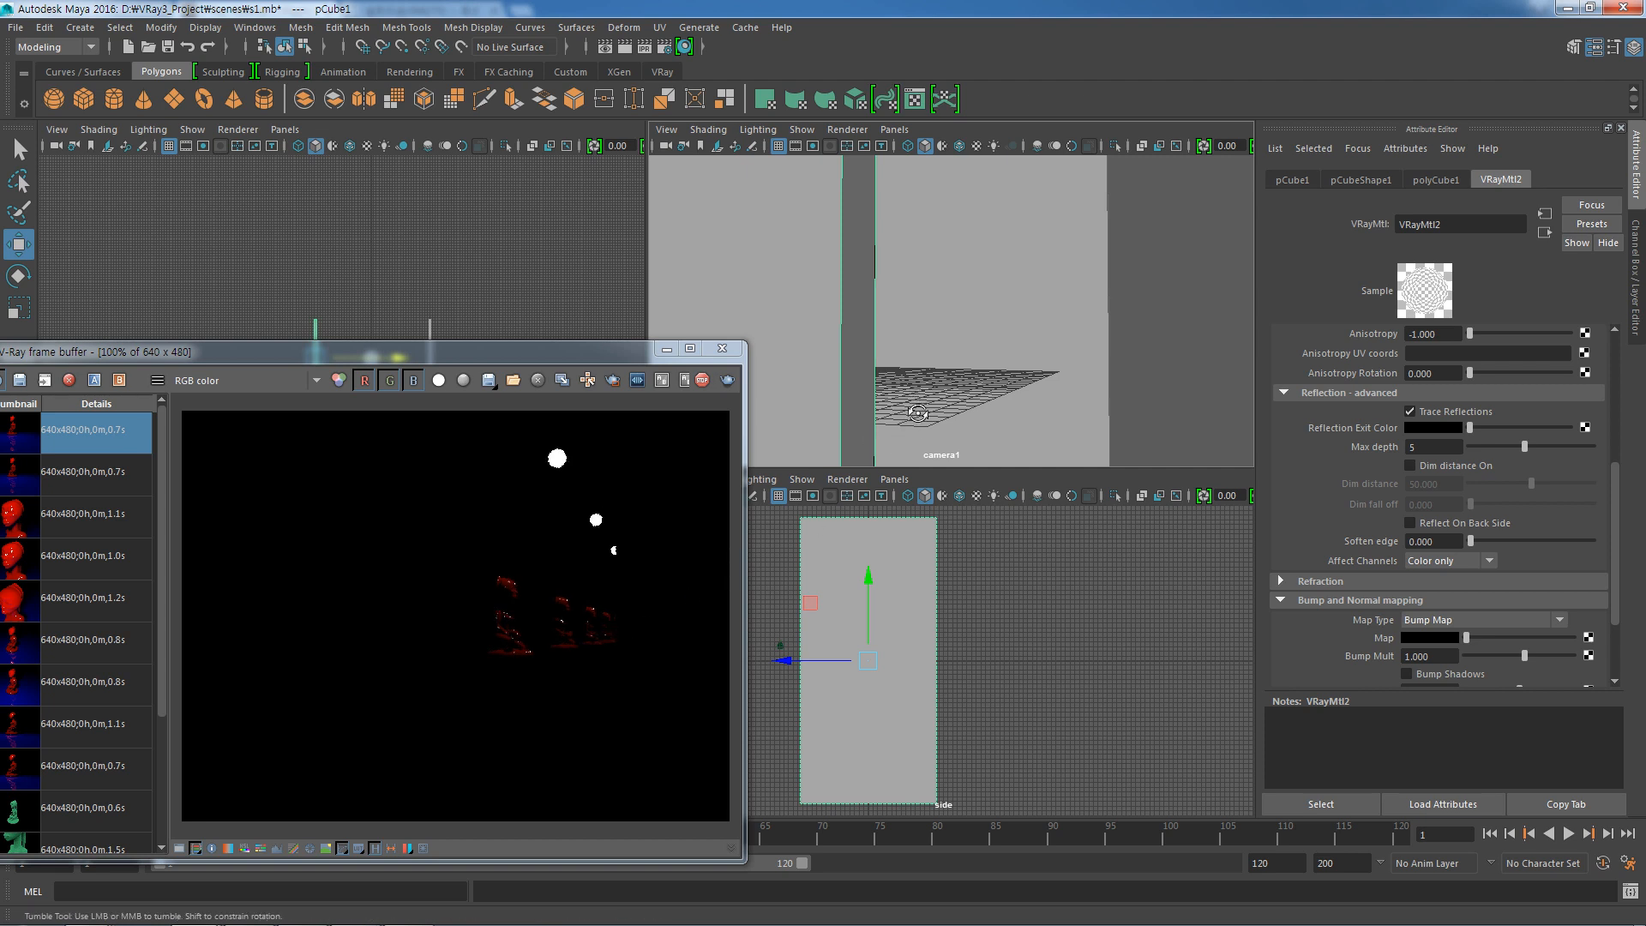
pyautogui.keyDown('alt'); pyautogui.moveTo(917, 414); pyautogui.dragTo(920, 416); pyautogui.keyUp('alt')
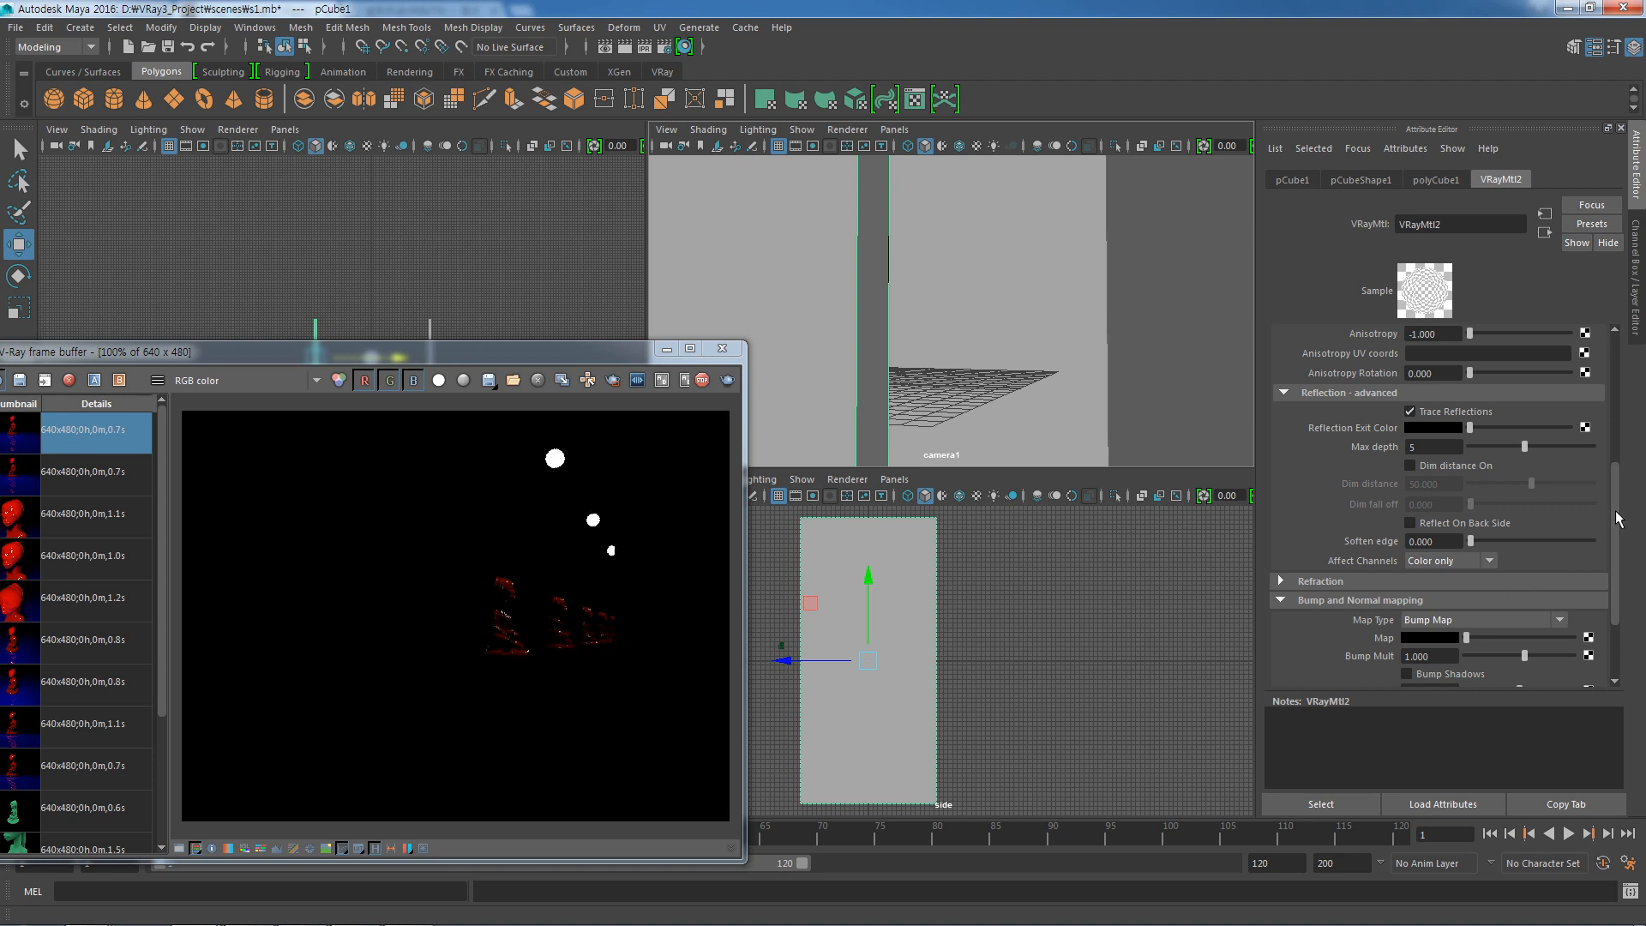
# Collapse the Bump and Normal mapping settings, set VRayMtl2's reflection Max depth to 2 and re-render.
pyautogui.click(1281, 598)
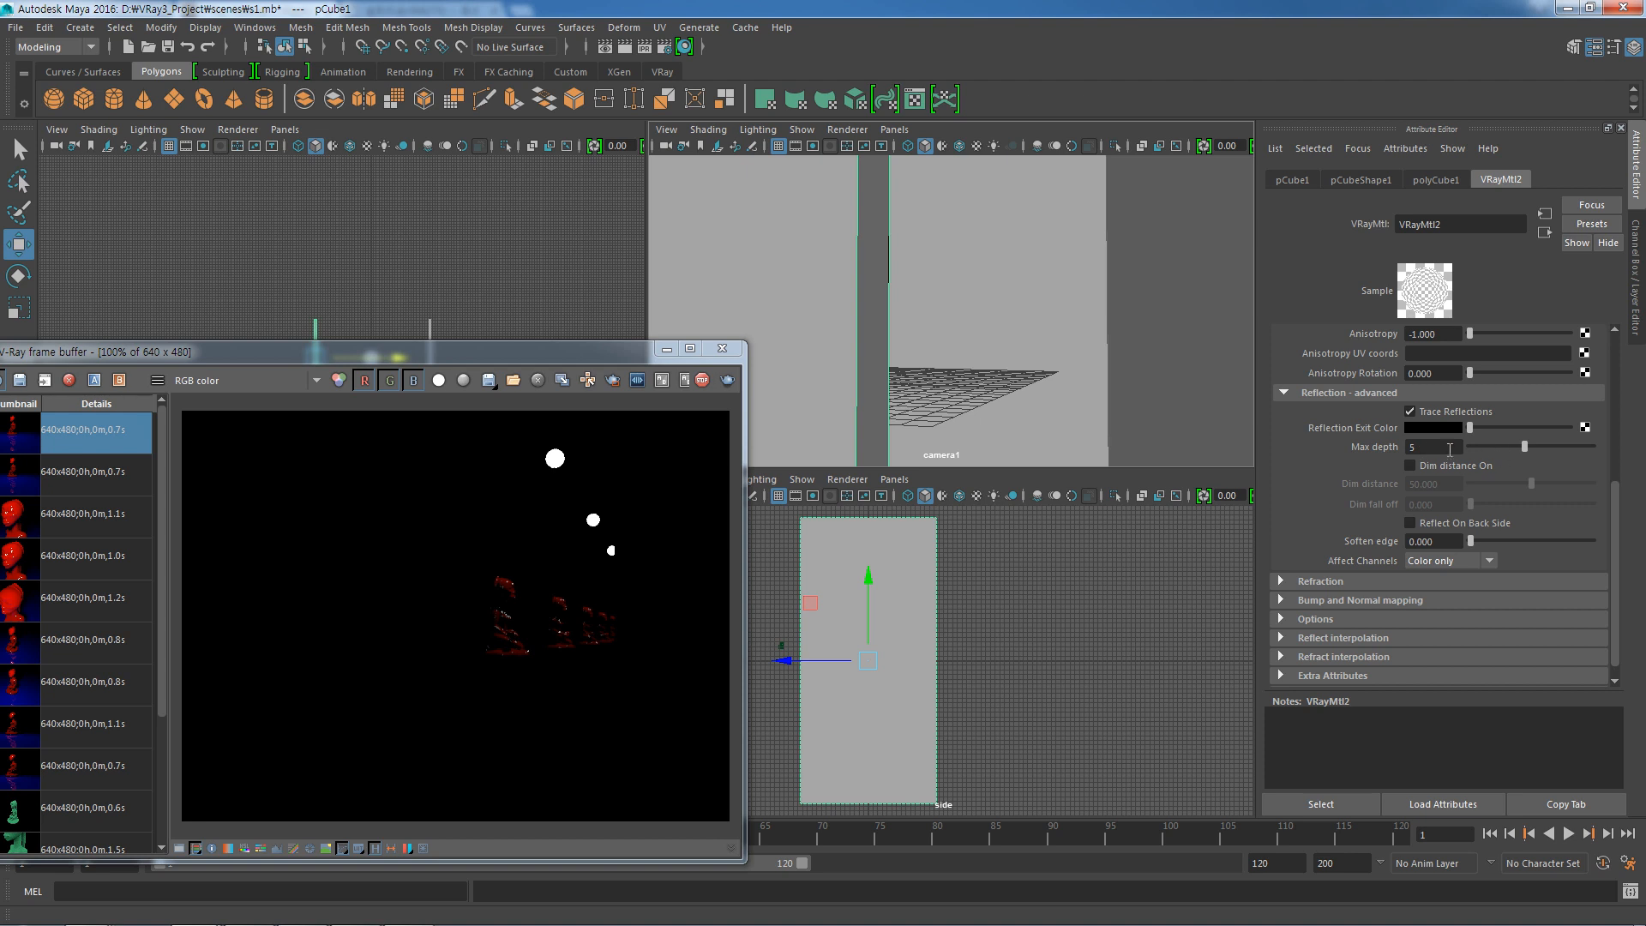
pyautogui.press('Return')
pyautogui.click(727, 383)
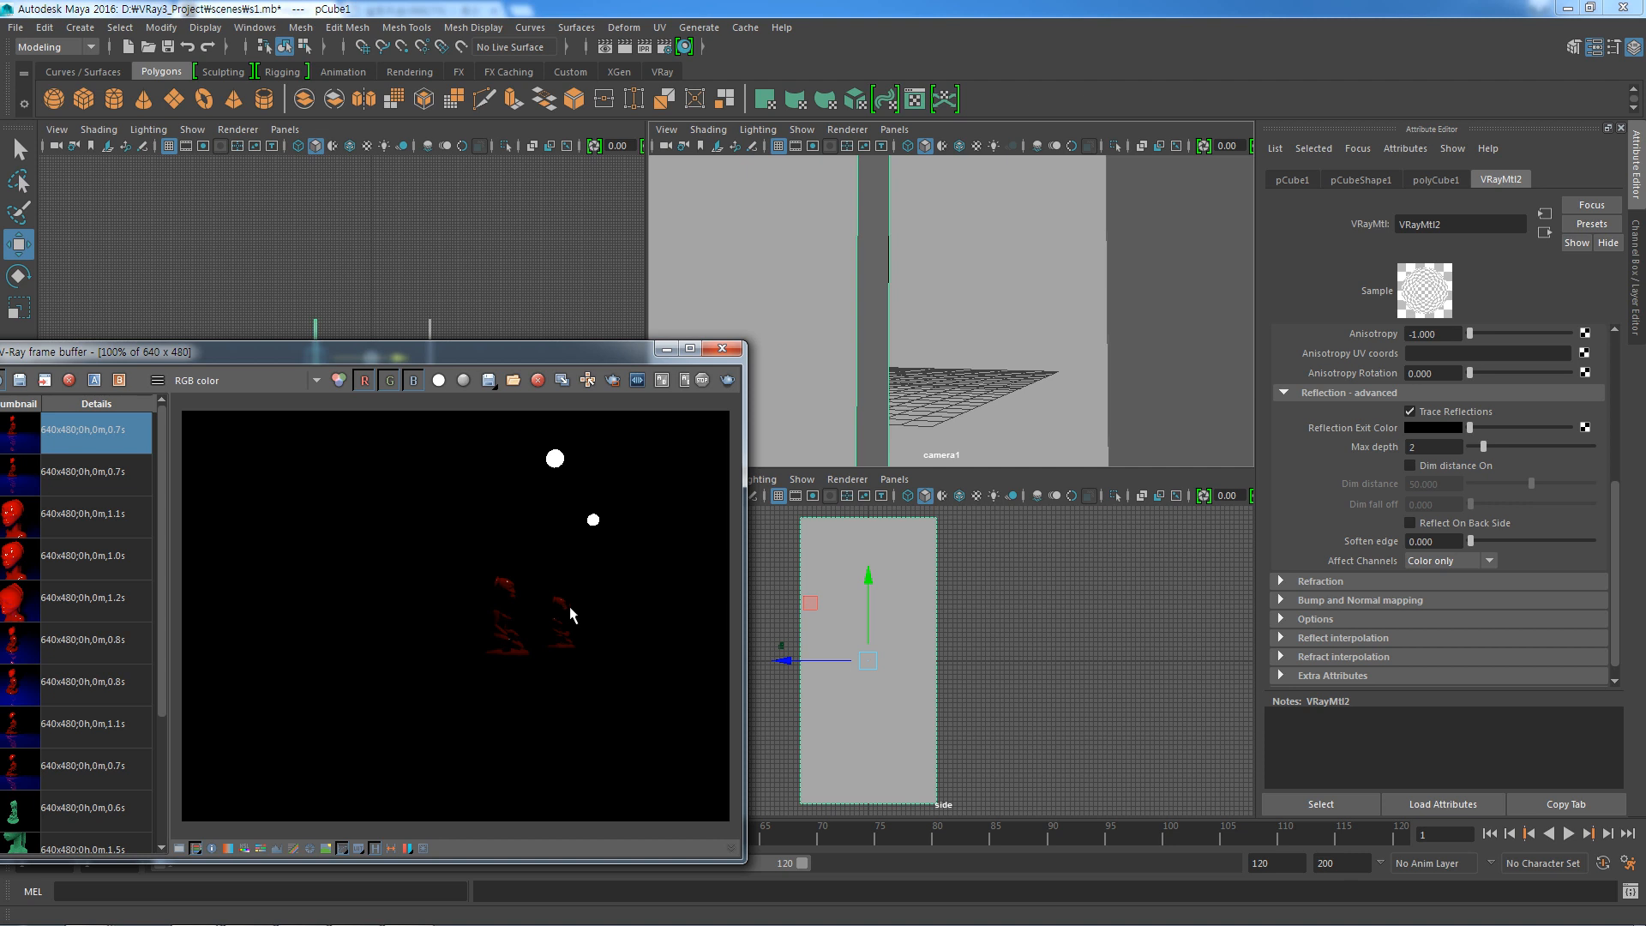
# Set VRayMtl2's reflection Max depth to 3 and re-render the repeated reflections.
pyautogui.click(1416, 447)
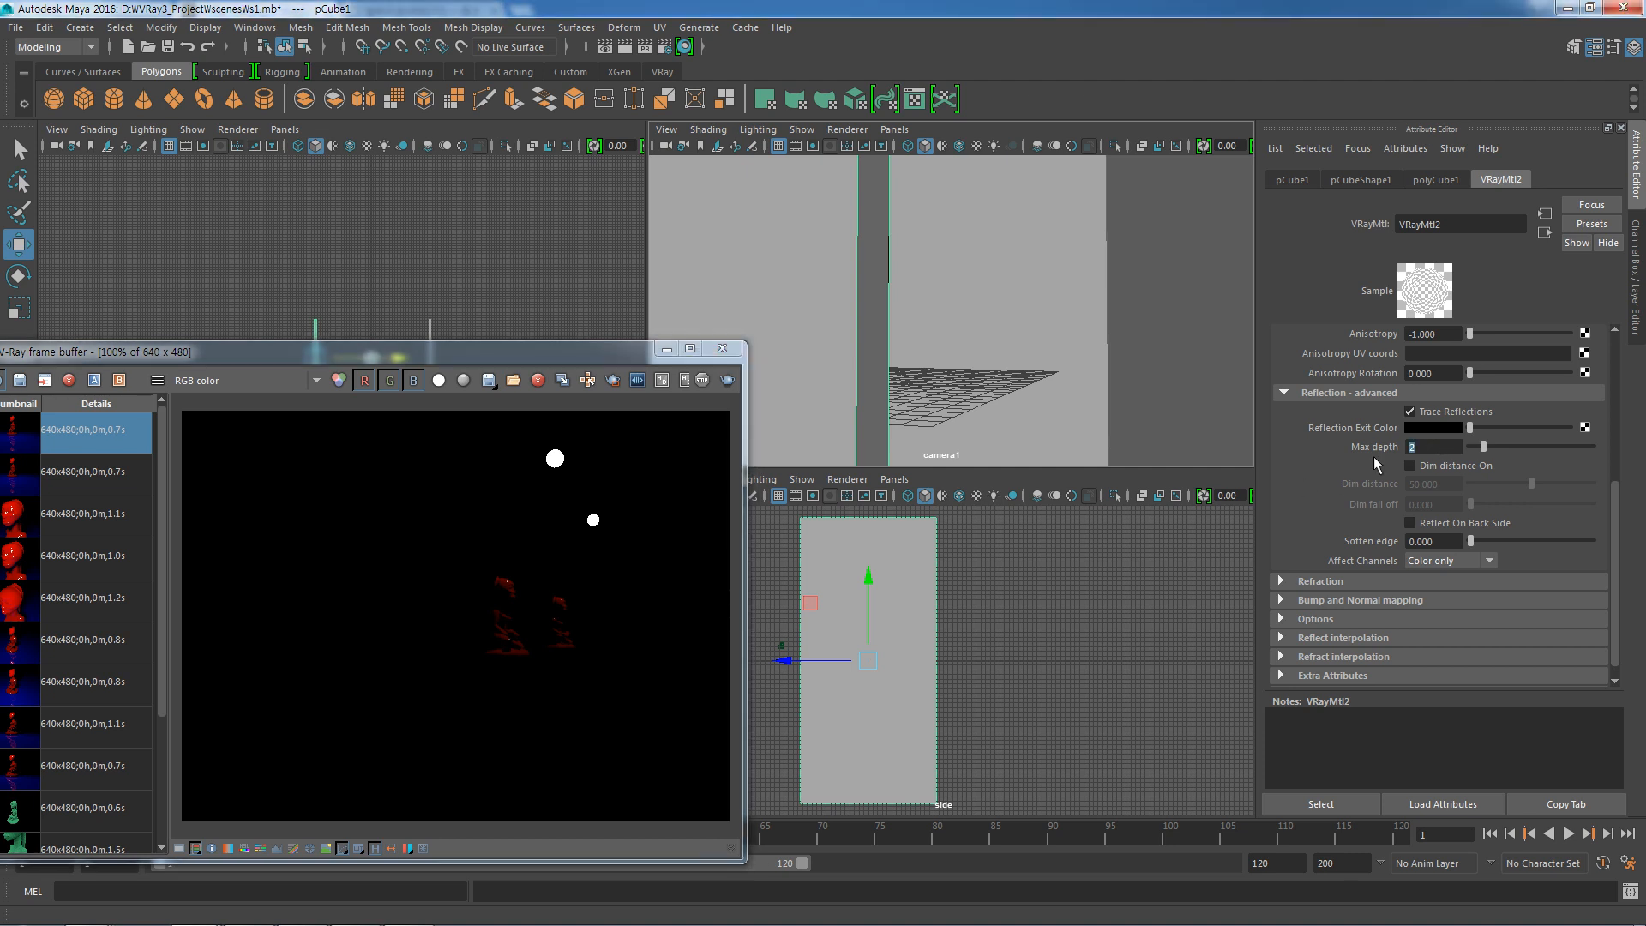
pyautogui.write('3')
pyautogui.press('Return')
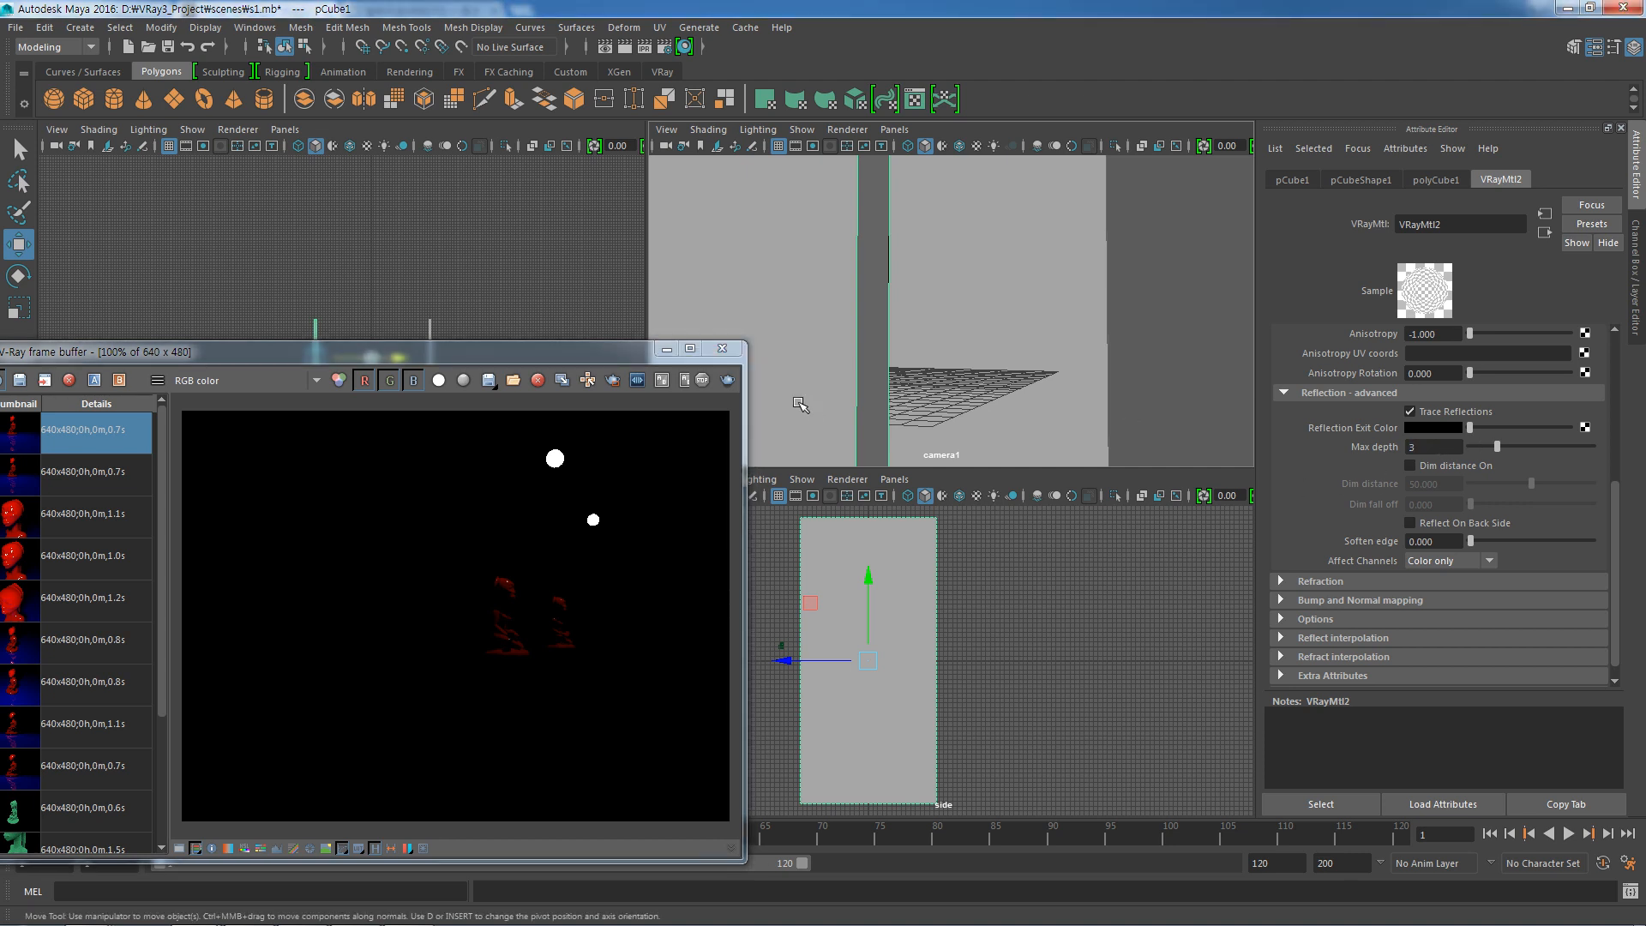
pyautogui.click(728, 380)
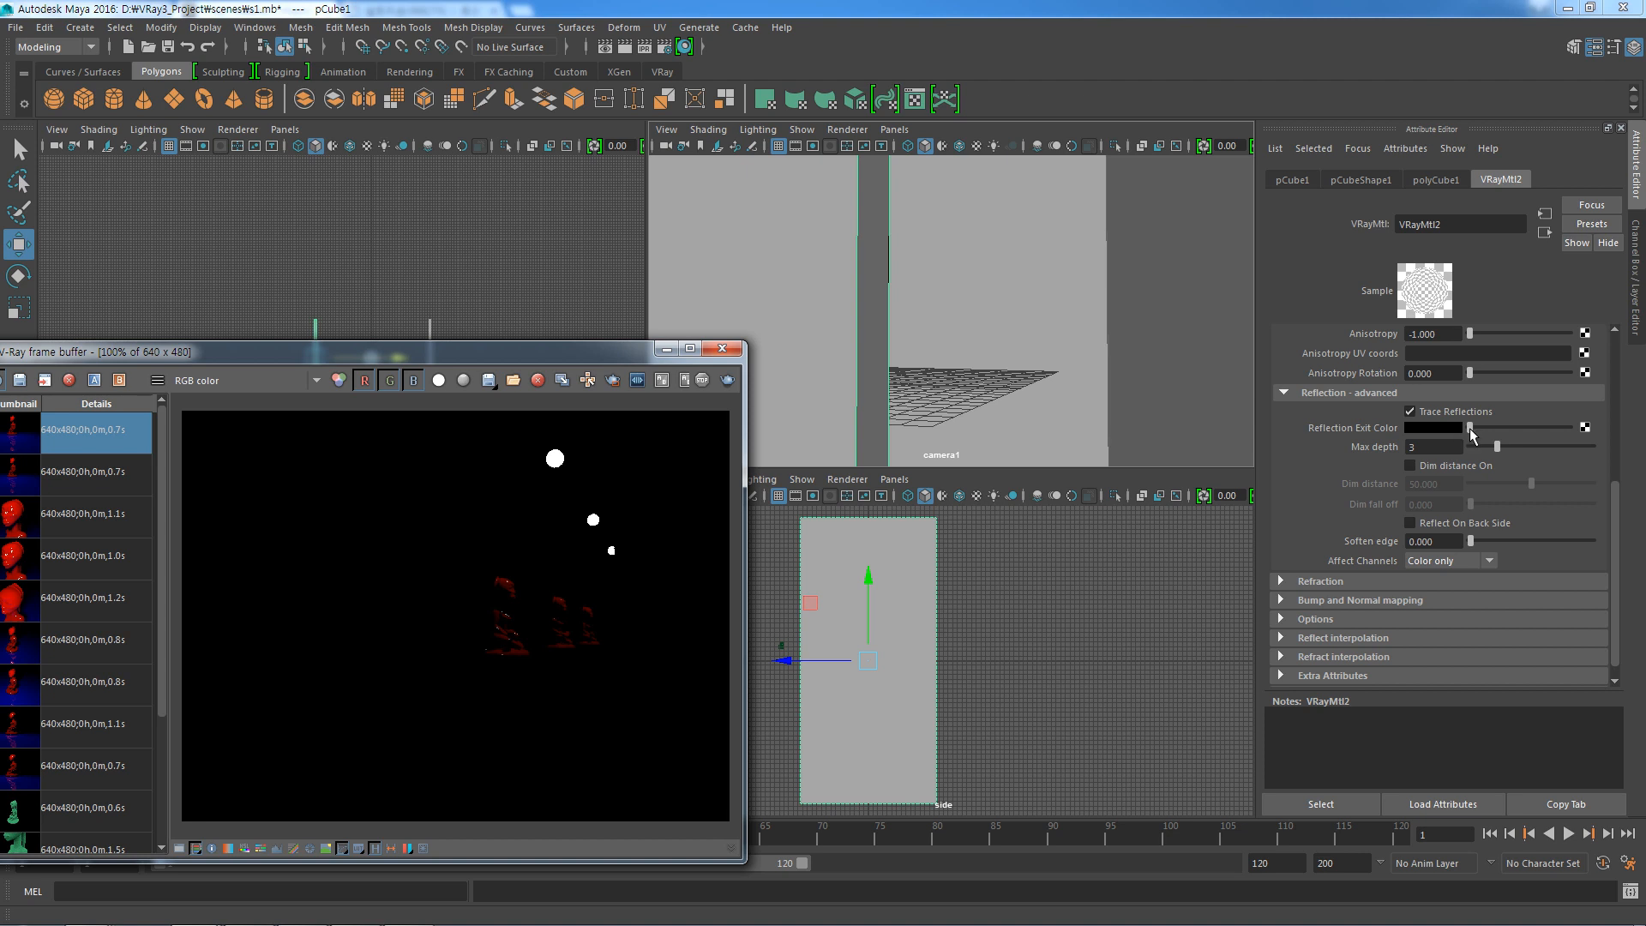
# Compare renders with VRayMtl2's Reflection Exit Color set to white and returned to black.
pyautogui.moveTo(1469, 429); pyautogui.dragTo(1570, 428)
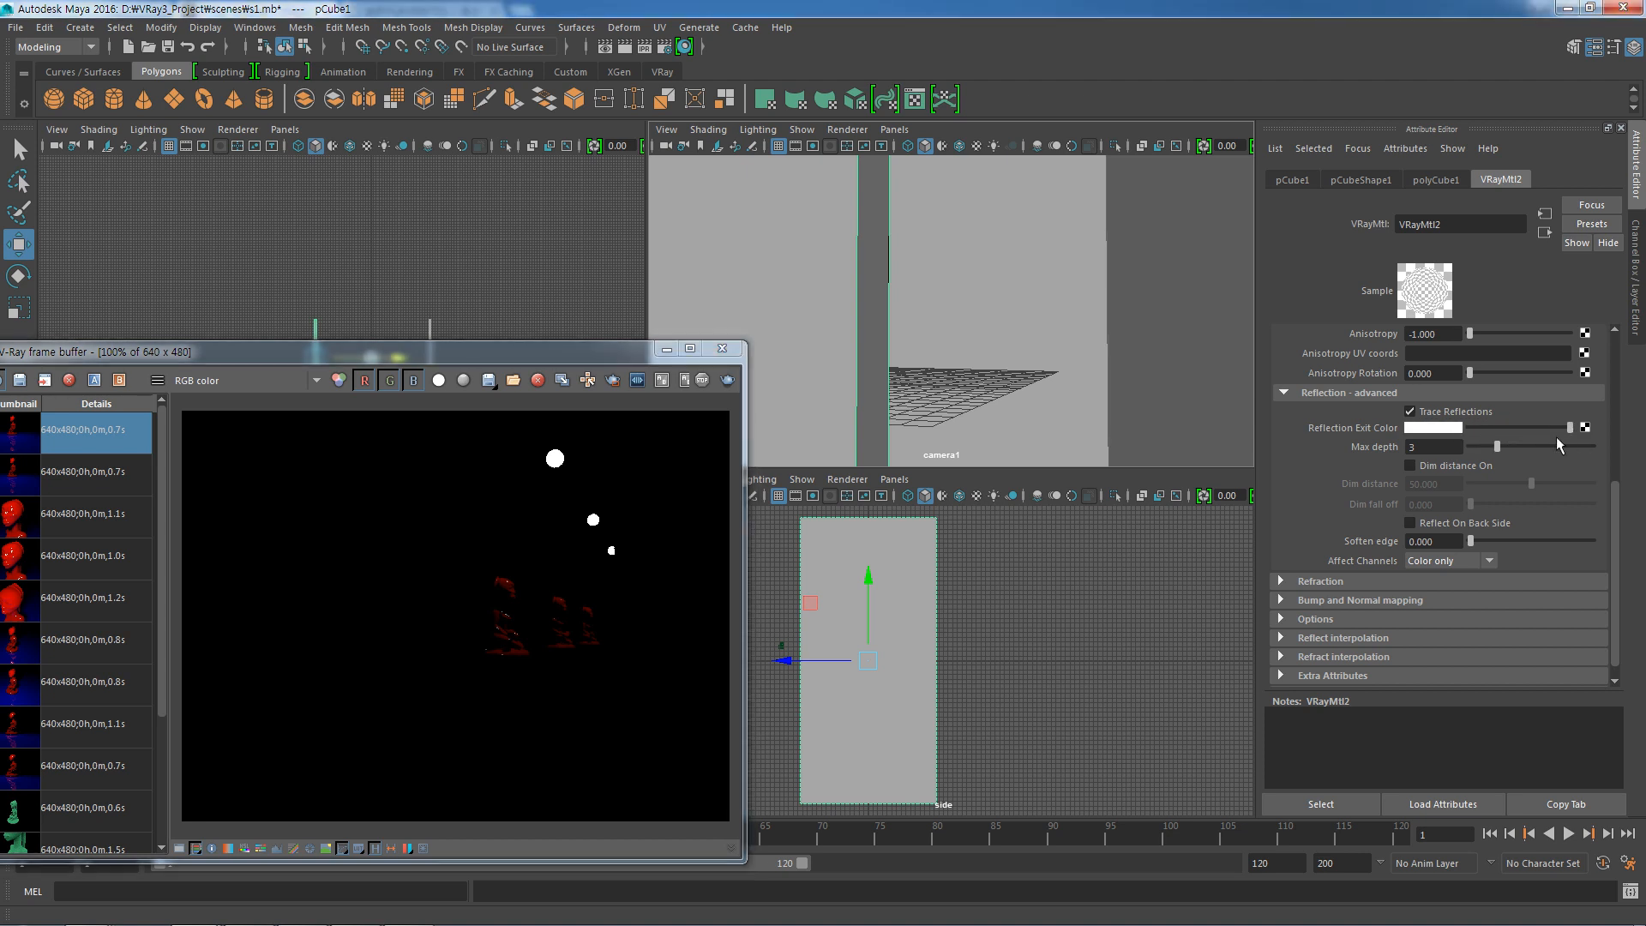
pyautogui.click(728, 380)
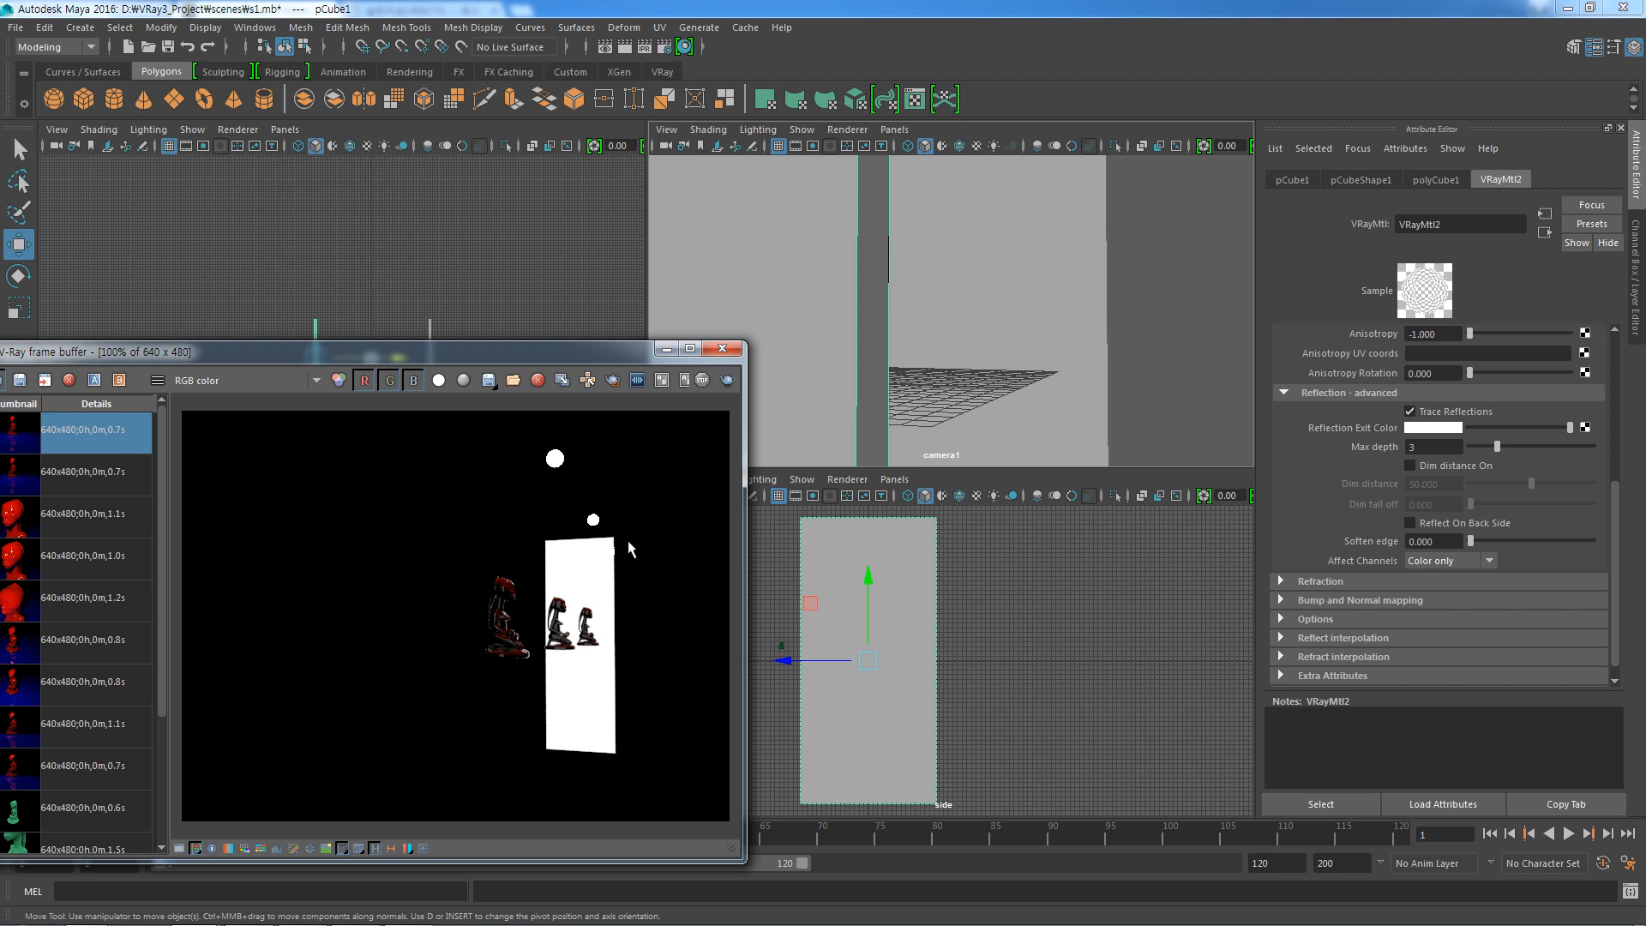
pyautogui.moveTo(1568, 424); pyautogui.dragTo(1453, 433)
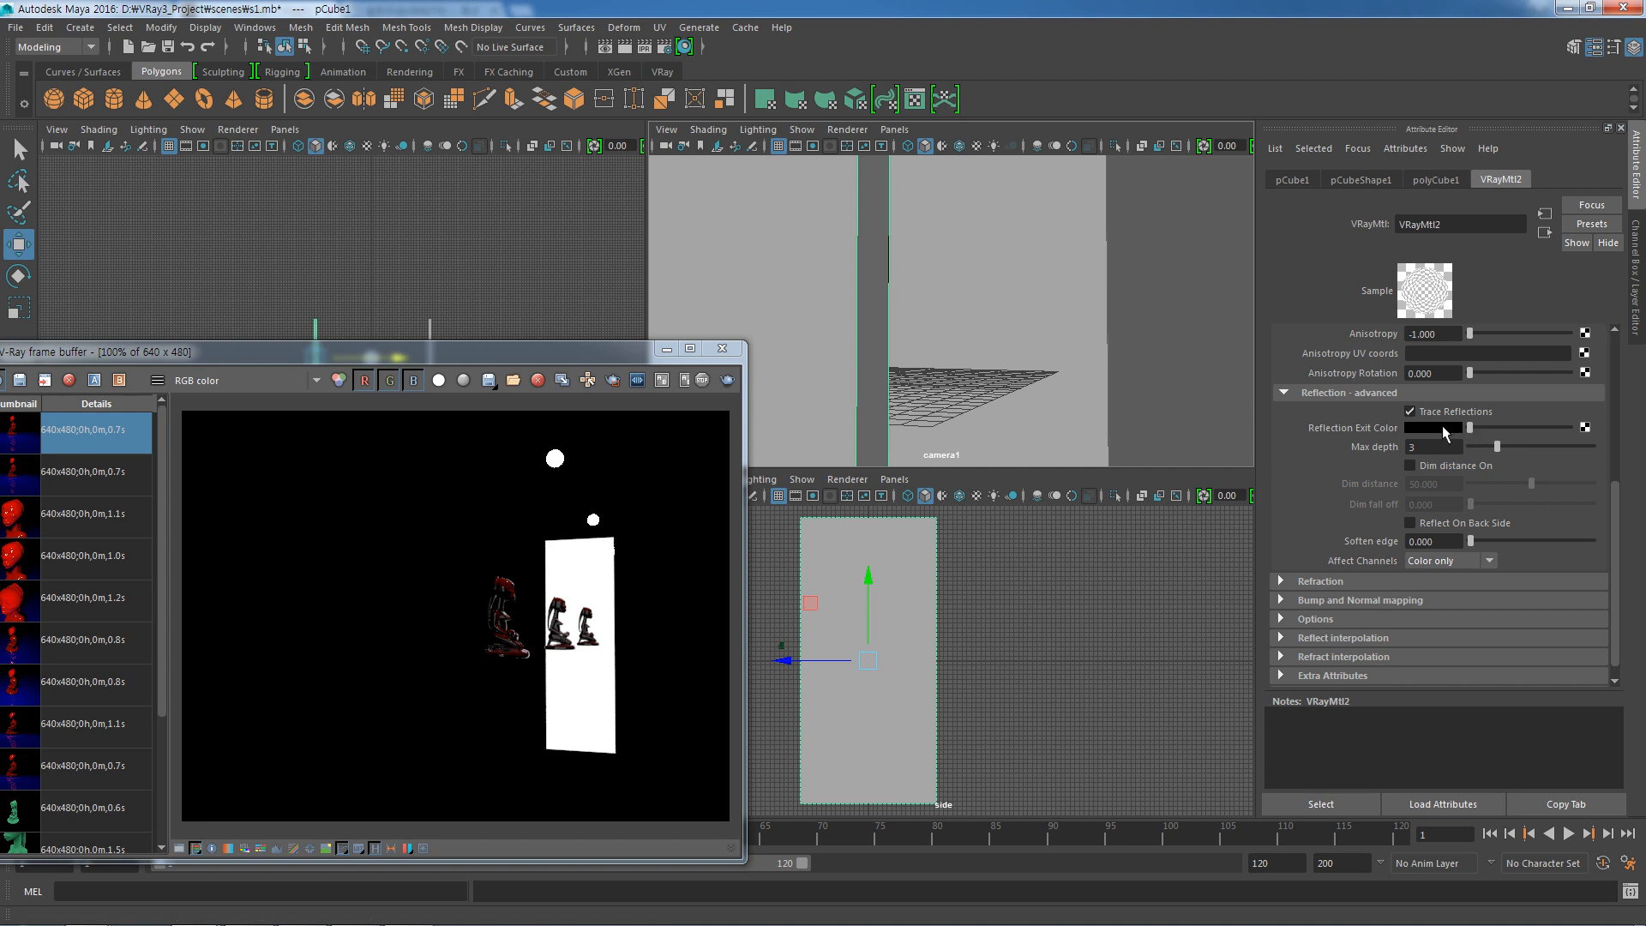
pyautogui.click(727, 380)
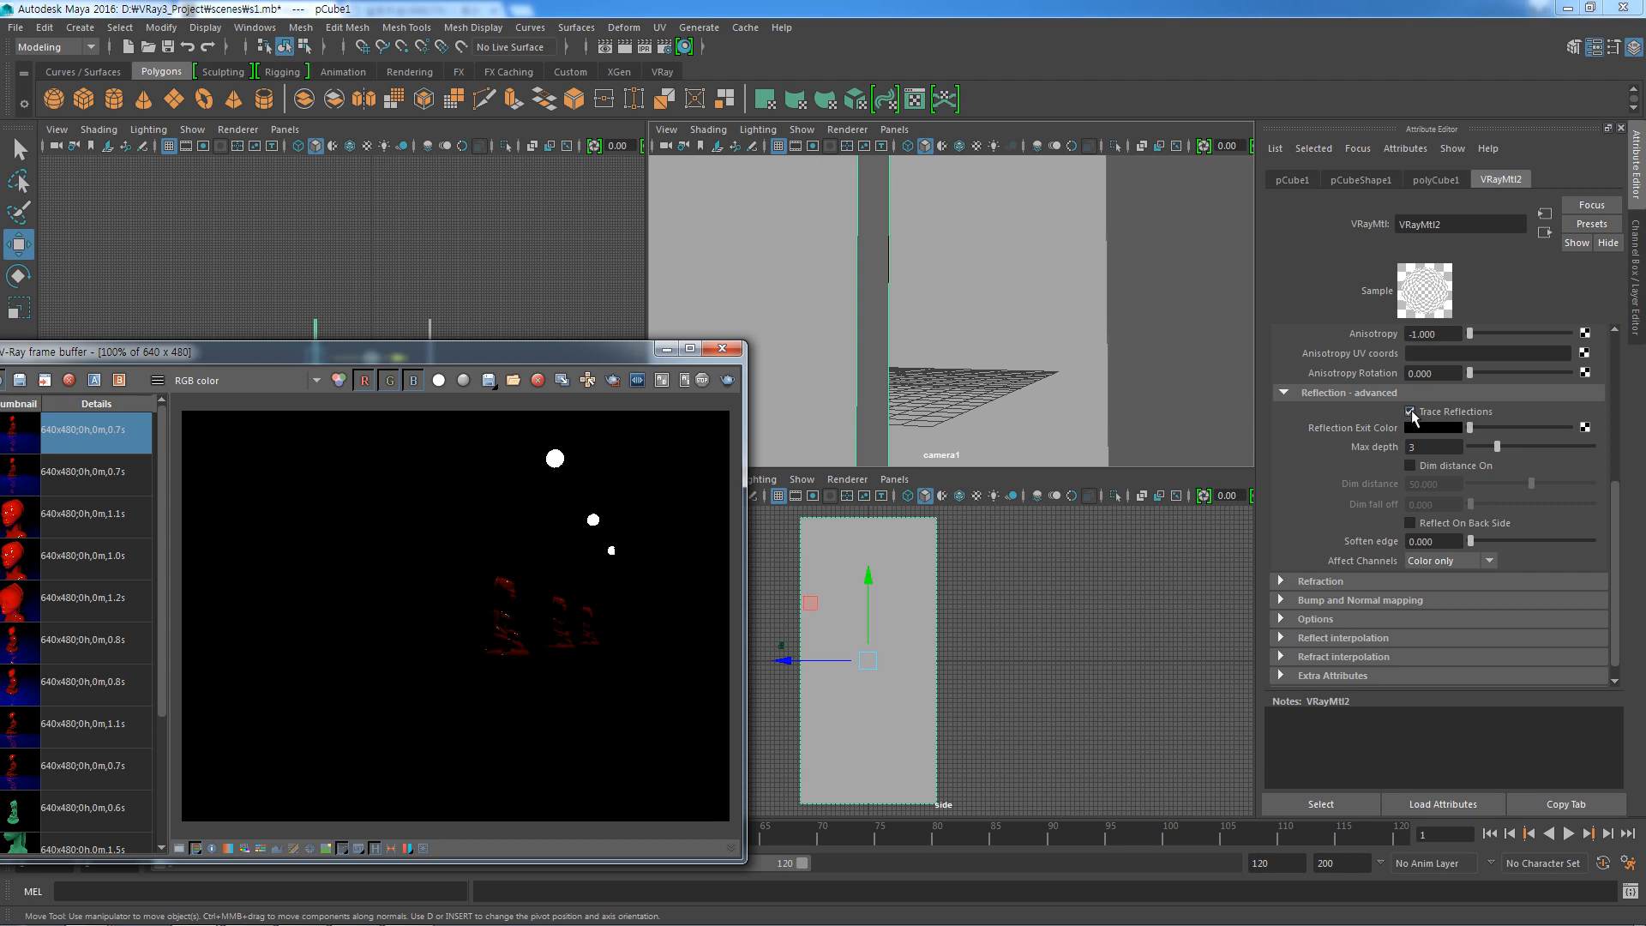
# Compare renders with VRayMtl2's Trace Reflections turned off and turned back on.
pyautogui.click(1410, 412)
pyautogui.click(727, 379)
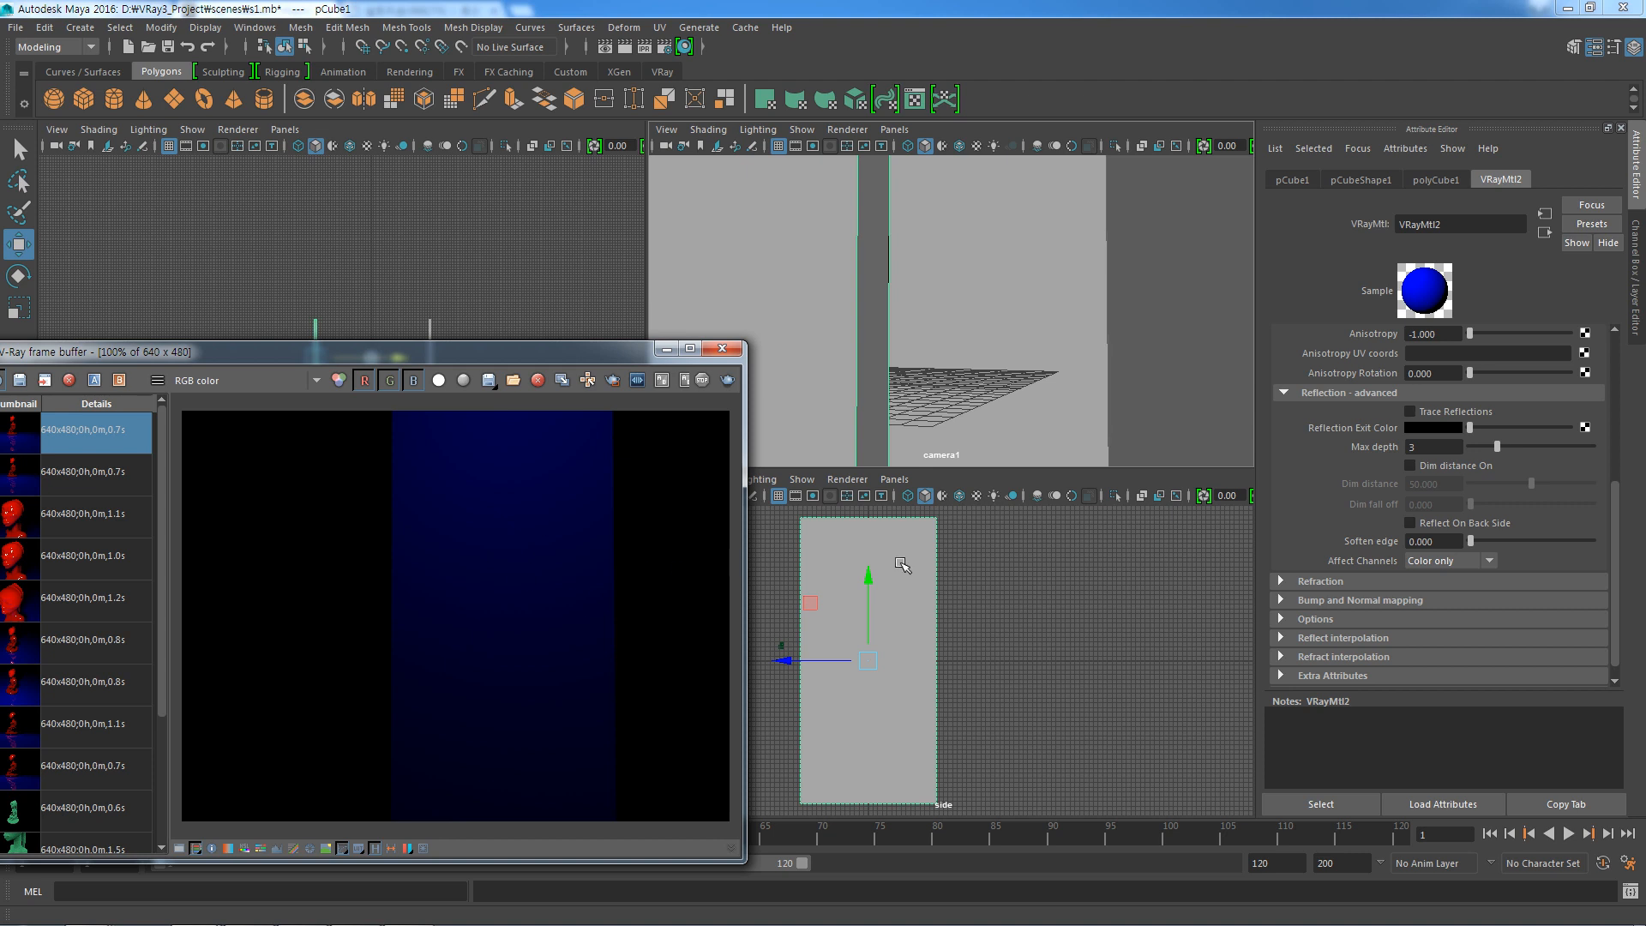
pyautogui.click(1411, 412)
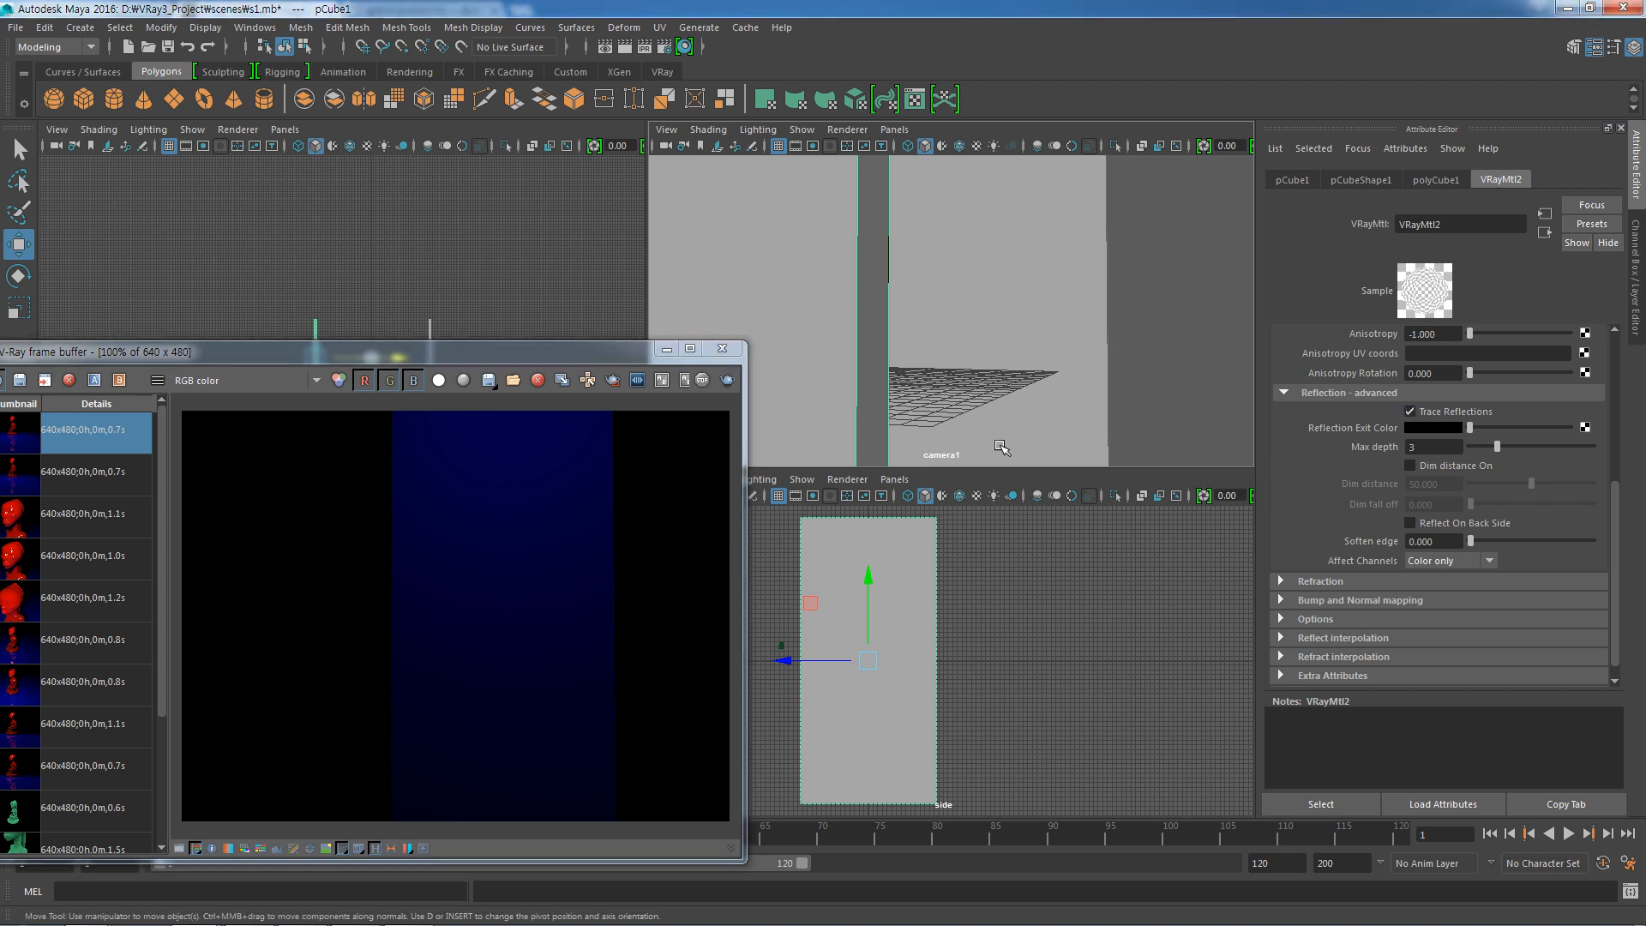
pyautogui.click(732, 380)
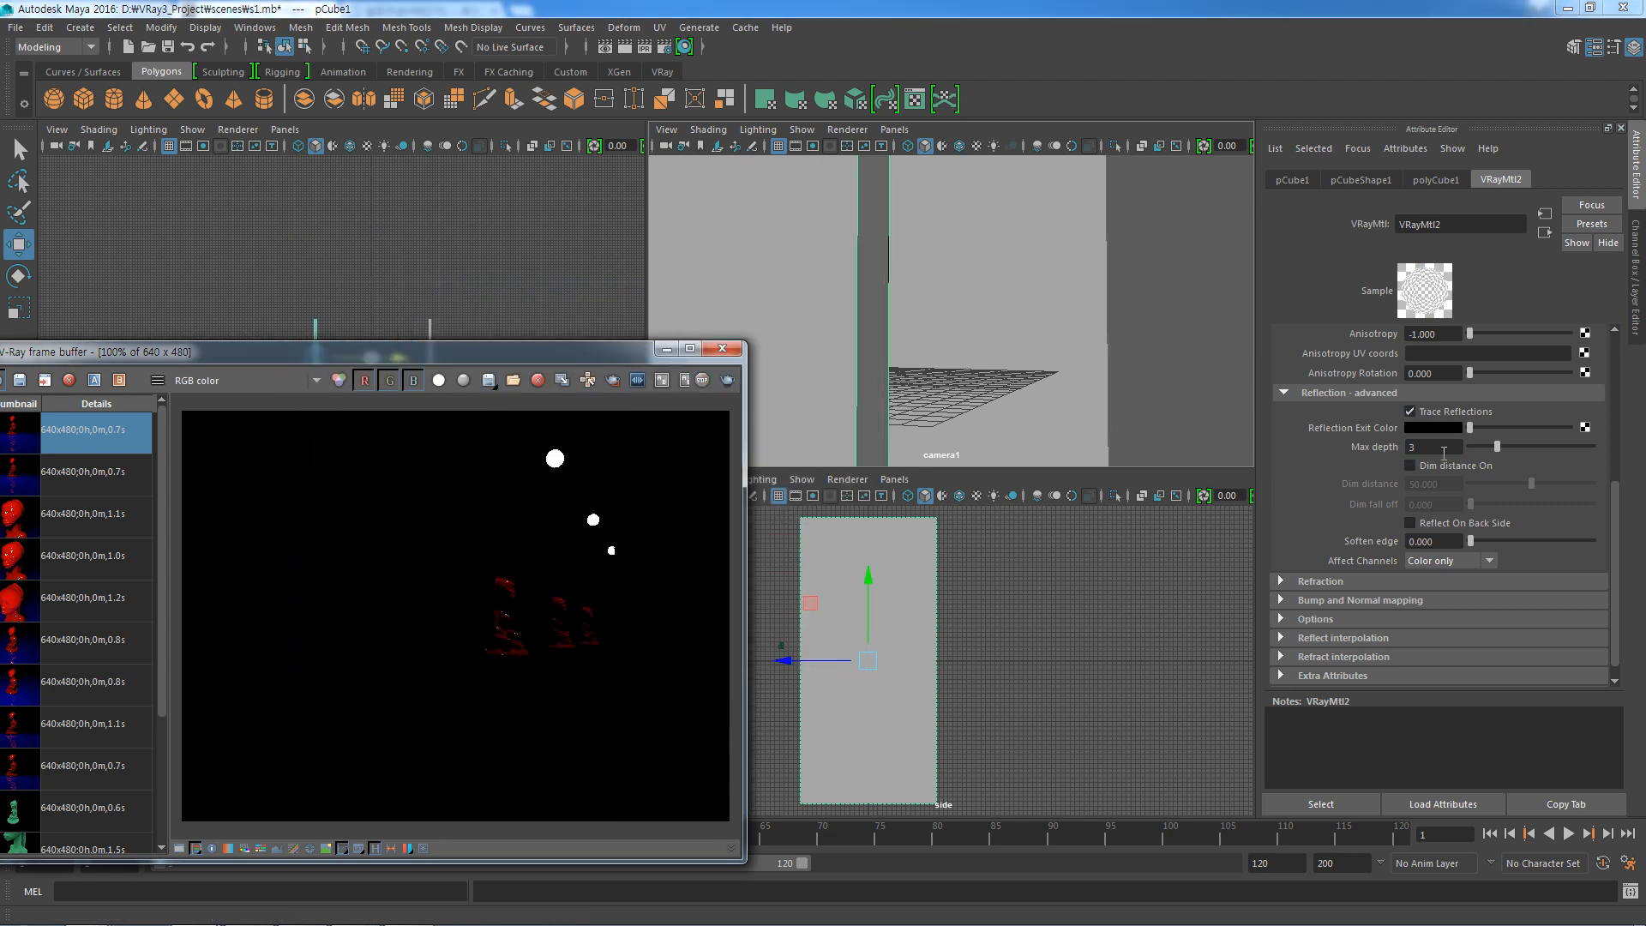